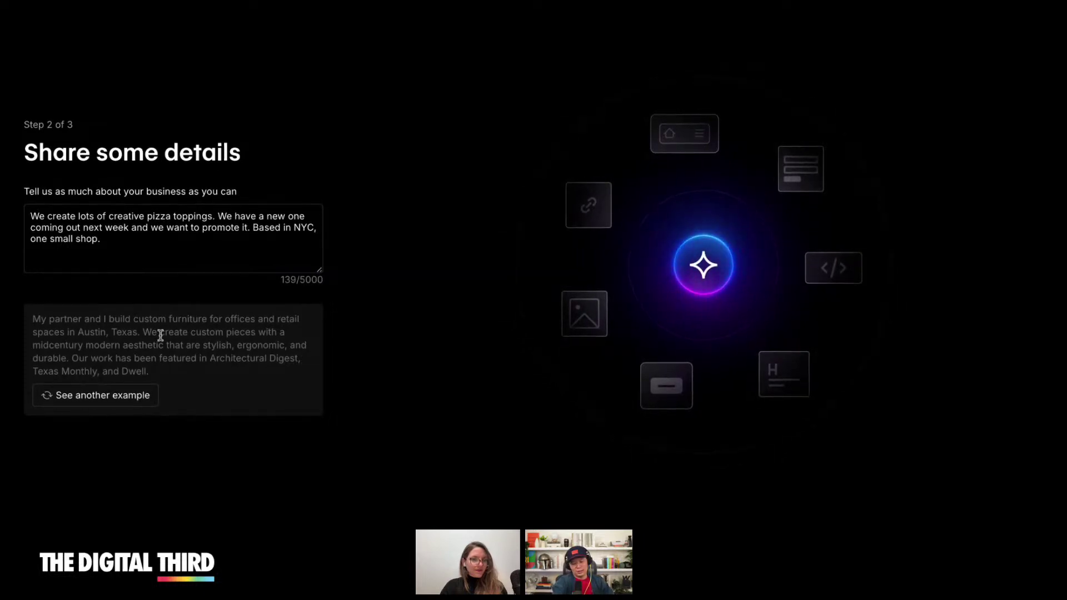
pyautogui.moveTo(168, 360); pyautogui.dragTo(115, 339)
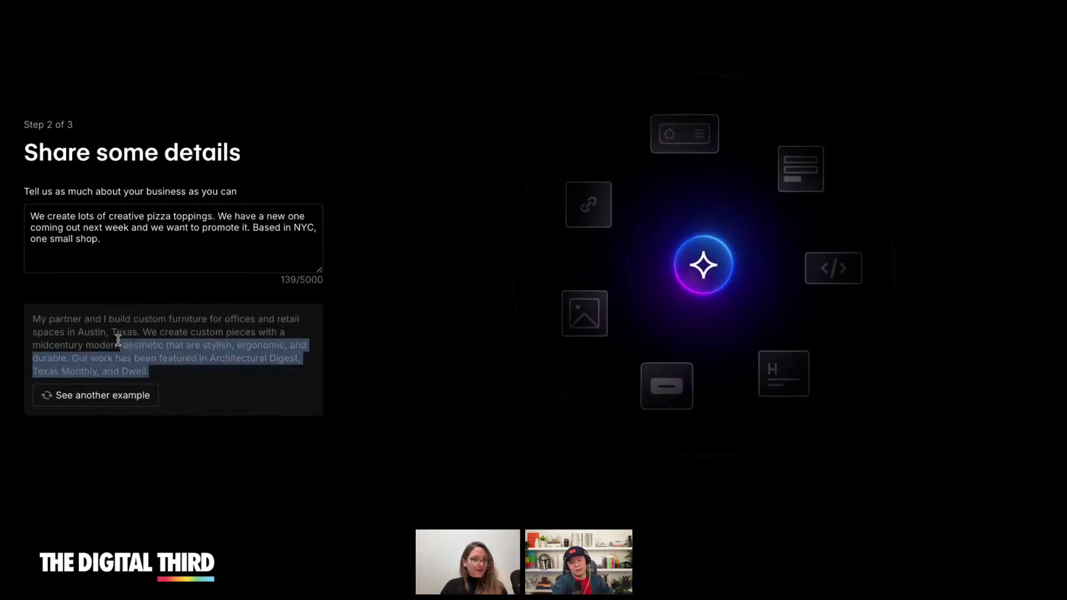
pyautogui.click(150, 325)
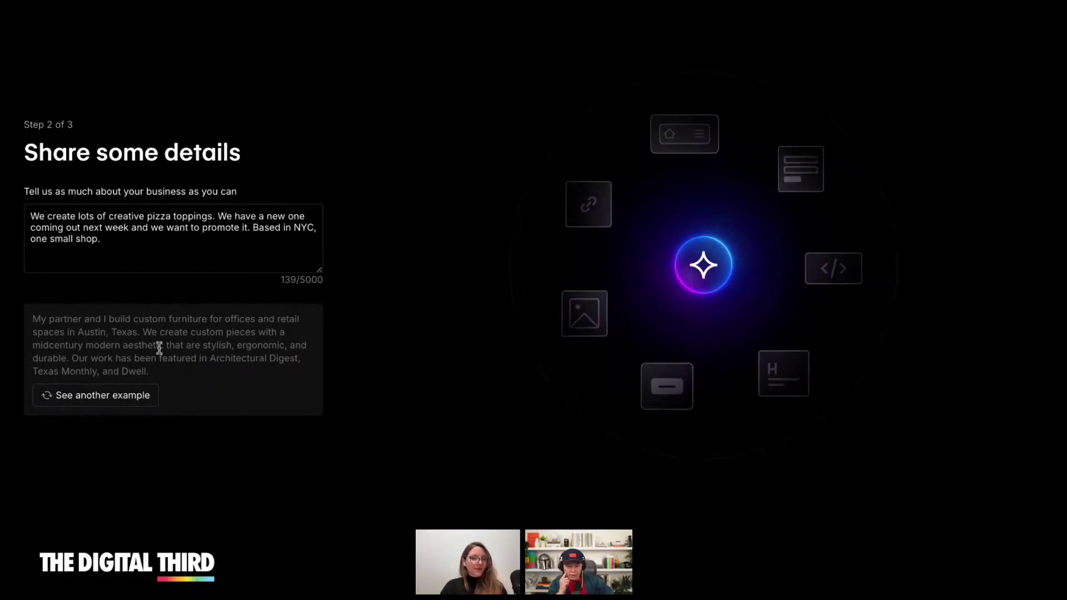
pyautogui.click(139, 244)
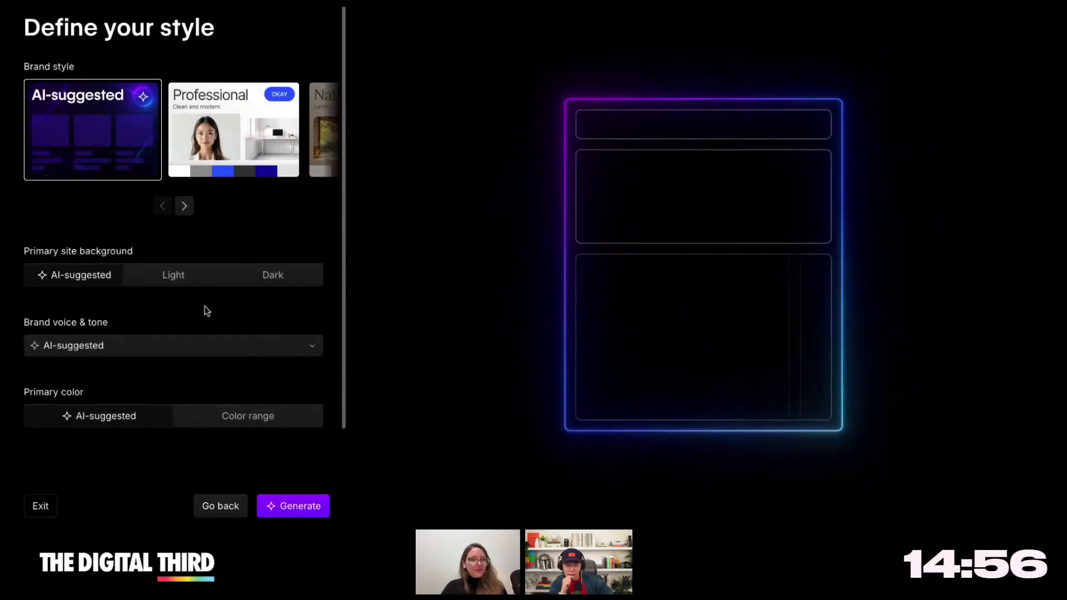
# - Browse the available brand styles and choose Colorful for the site
pyautogui.click(185, 209)
pyautogui.click(186, 207)
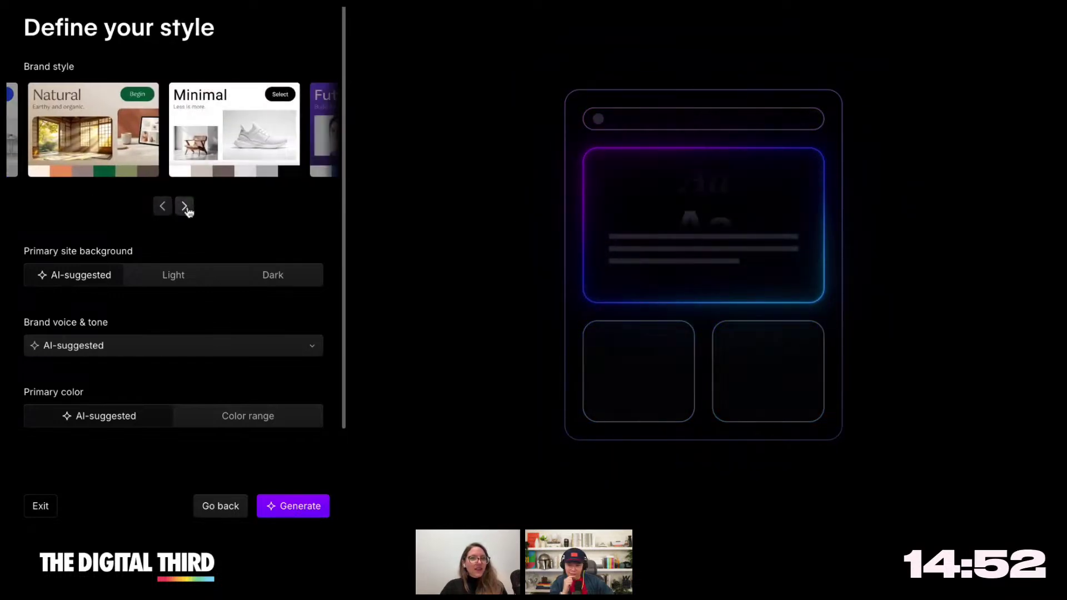
pyautogui.click(186, 207)
pyautogui.click(186, 207)
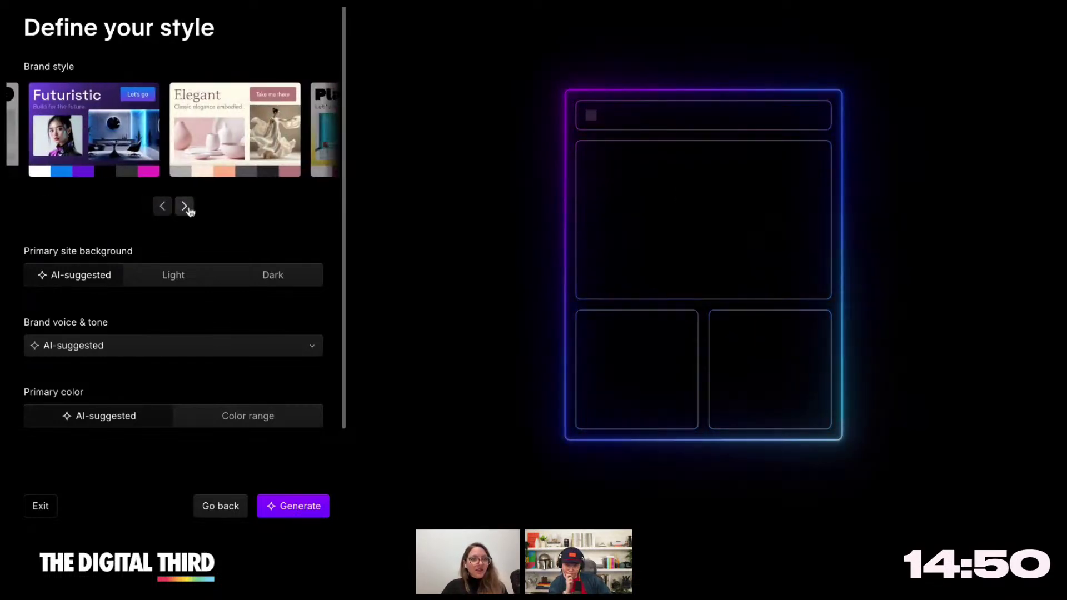
pyautogui.click(186, 207)
pyautogui.click(186, 207)
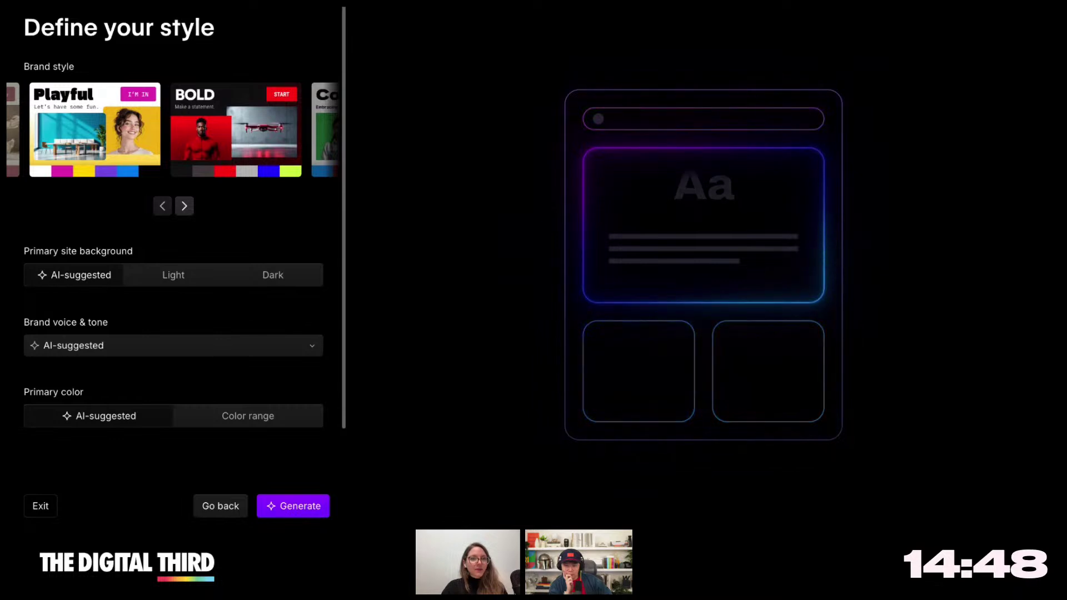
pyautogui.click(184, 206)
pyautogui.click(184, 206)
pyautogui.click(184, 206)
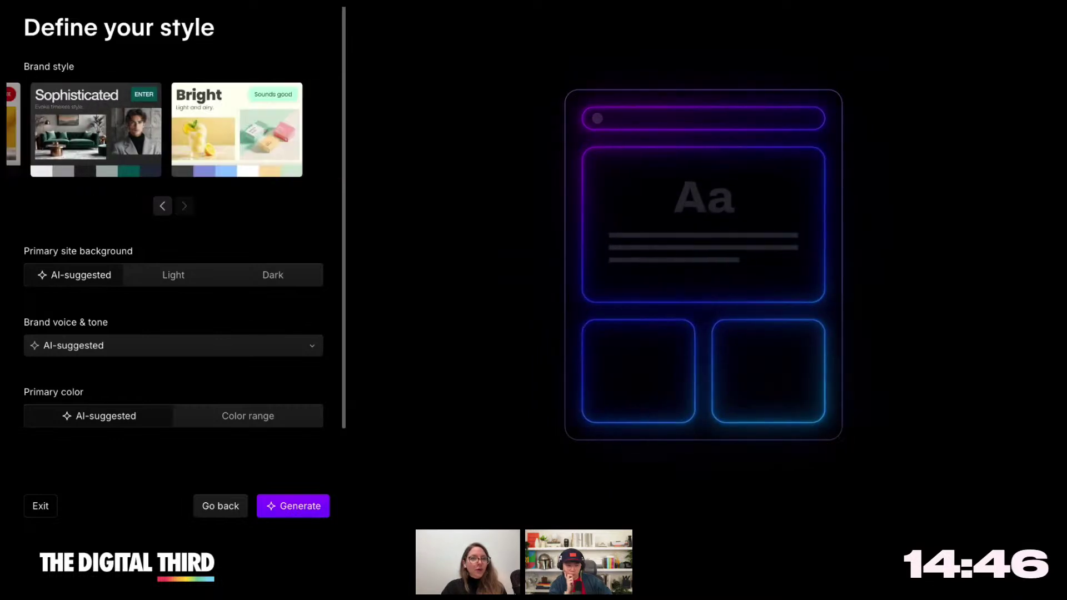
pyautogui.click(162, 207)
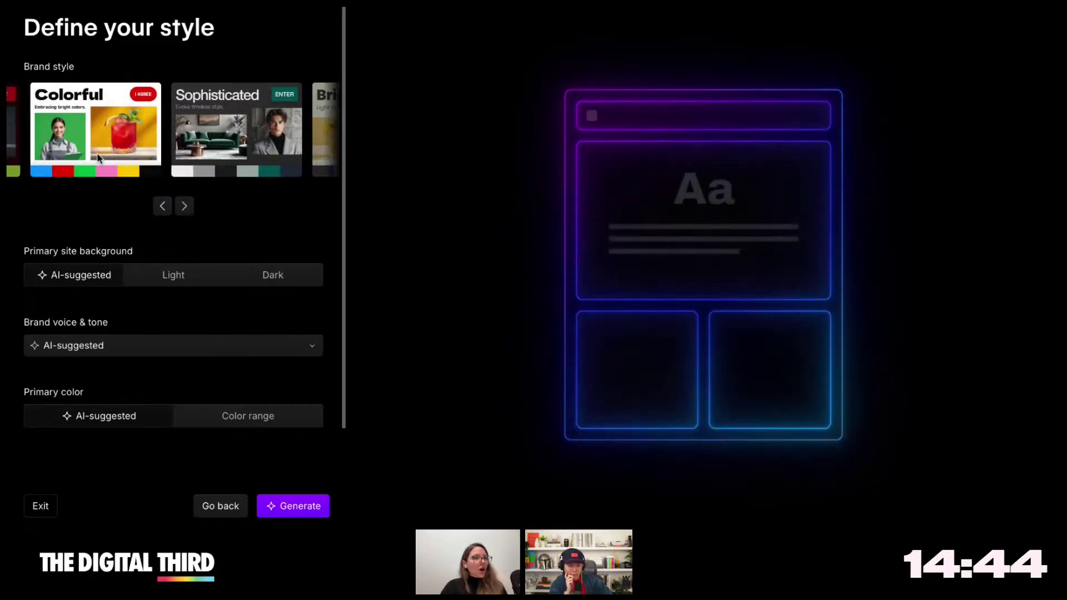
pyautogui.click(102, 131)
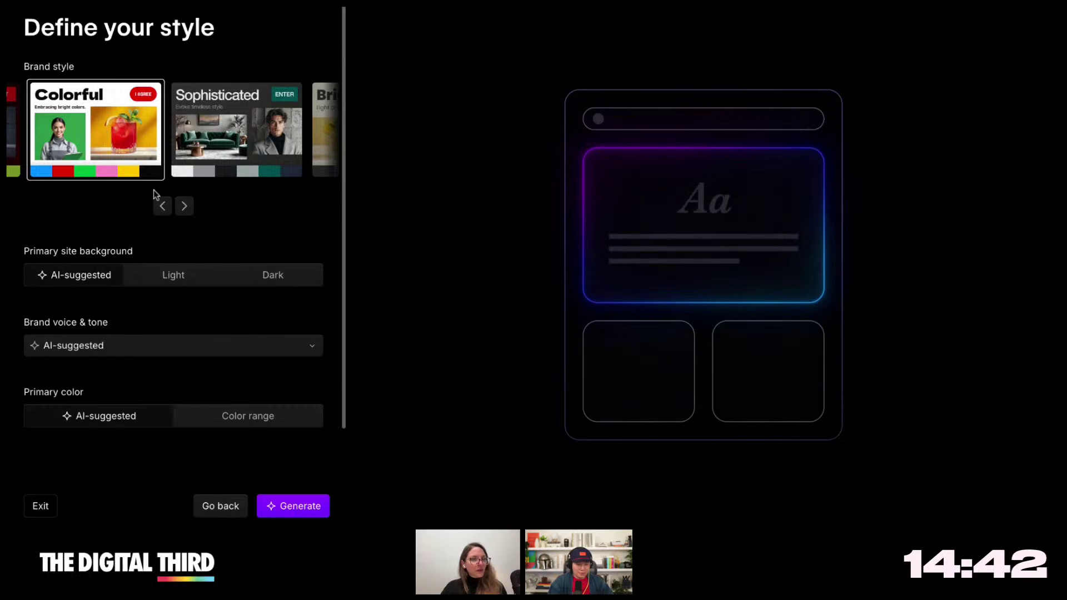
pyautogui.click(162, 206)
pyautogui.click(162, 206)
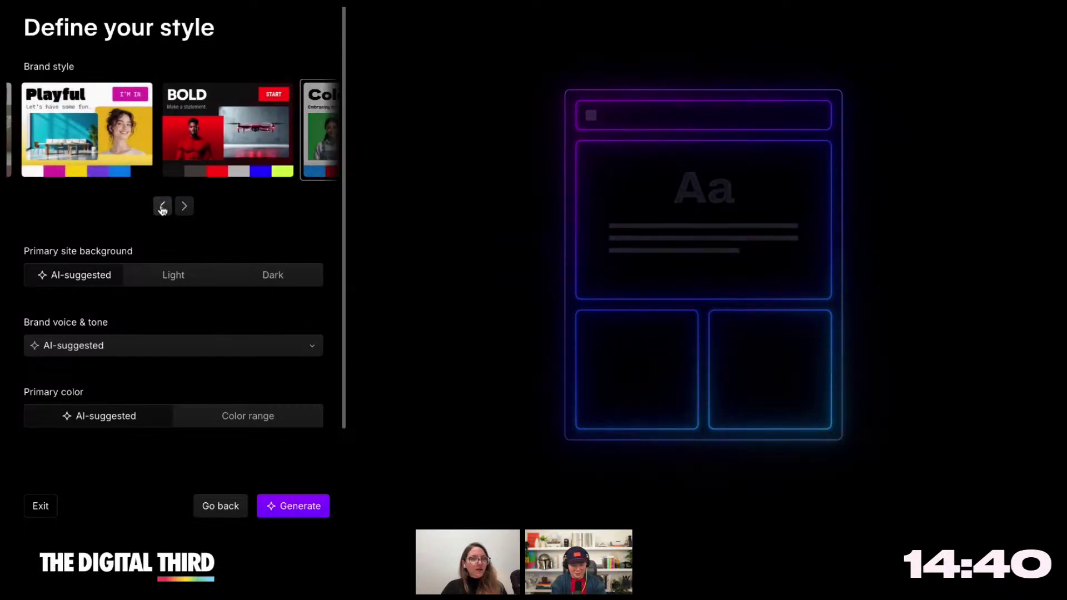
# - Set the brand voice and tone to Catchy and generate the site from the chosen style settings
pyautogui.scroll(-1, 139, 256)
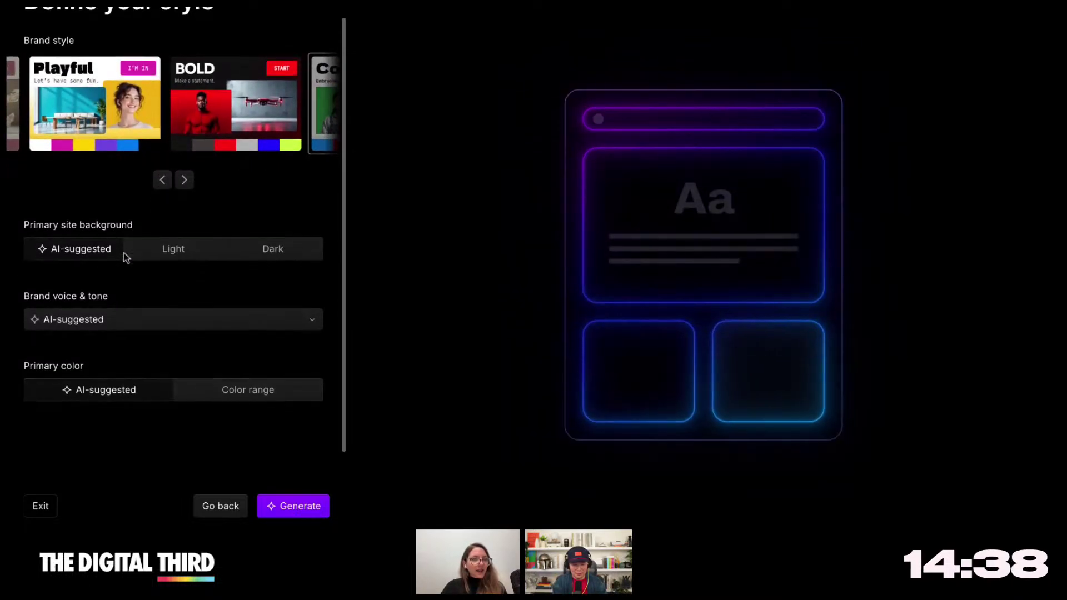
pyautogui.scroll(-1, 127, 257)
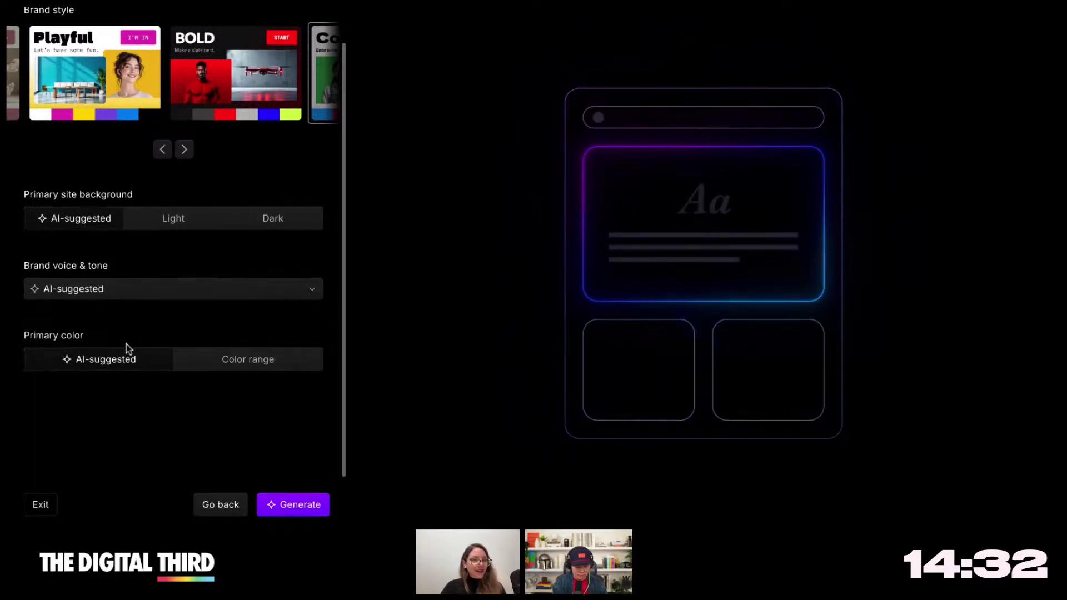
pyautogui.click(127, 291)
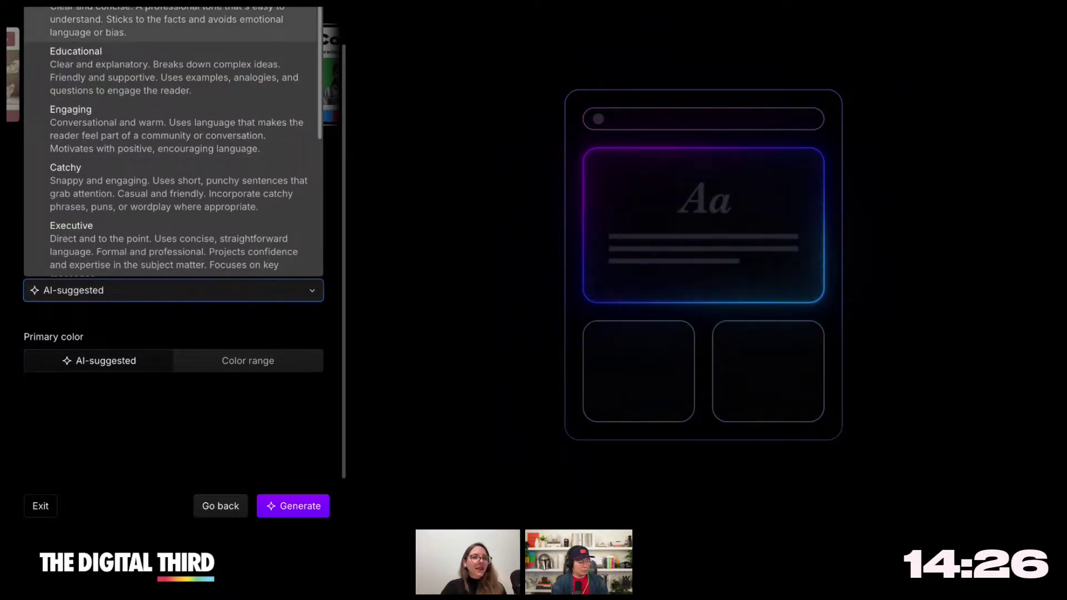
pyautogui.scroll(-2, 175, 105)
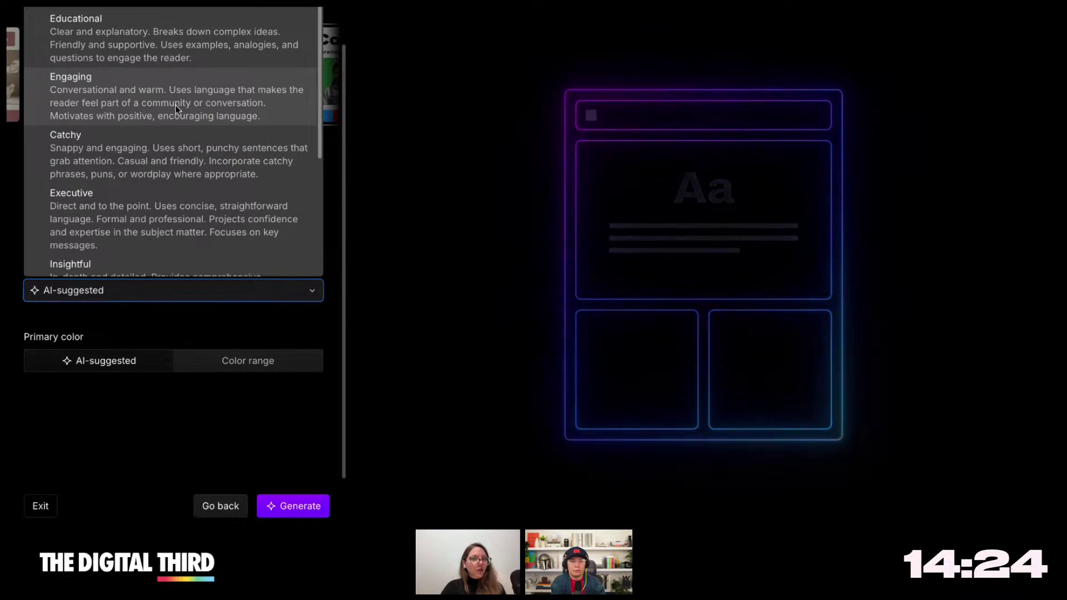
pyautogui.scroll(-5, 175, 105)
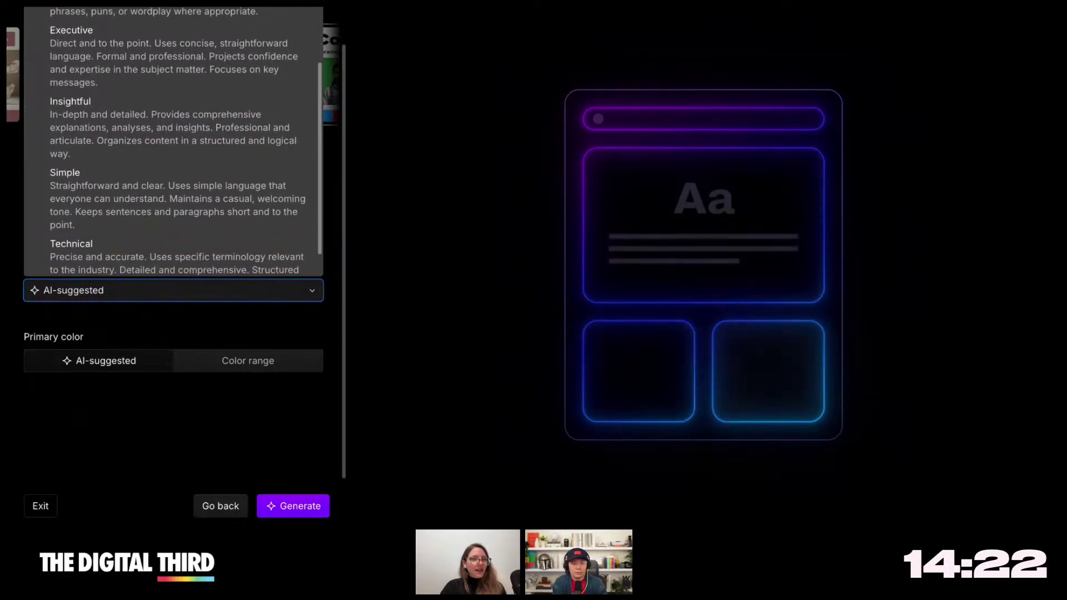
pyautogui.scroll(4, 175, 138)
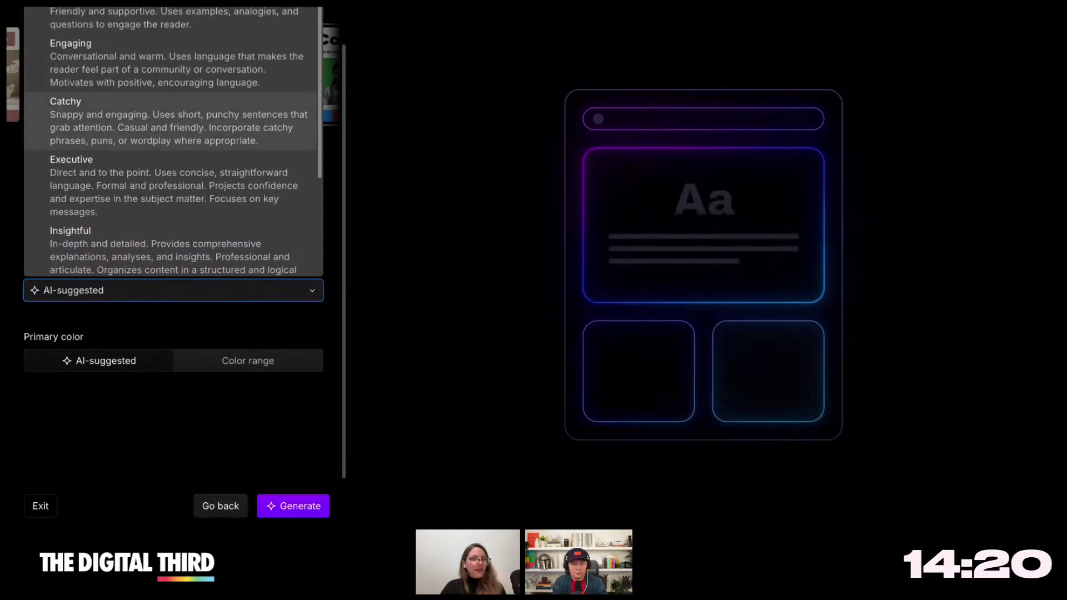
pyautogui.click(167, 144)
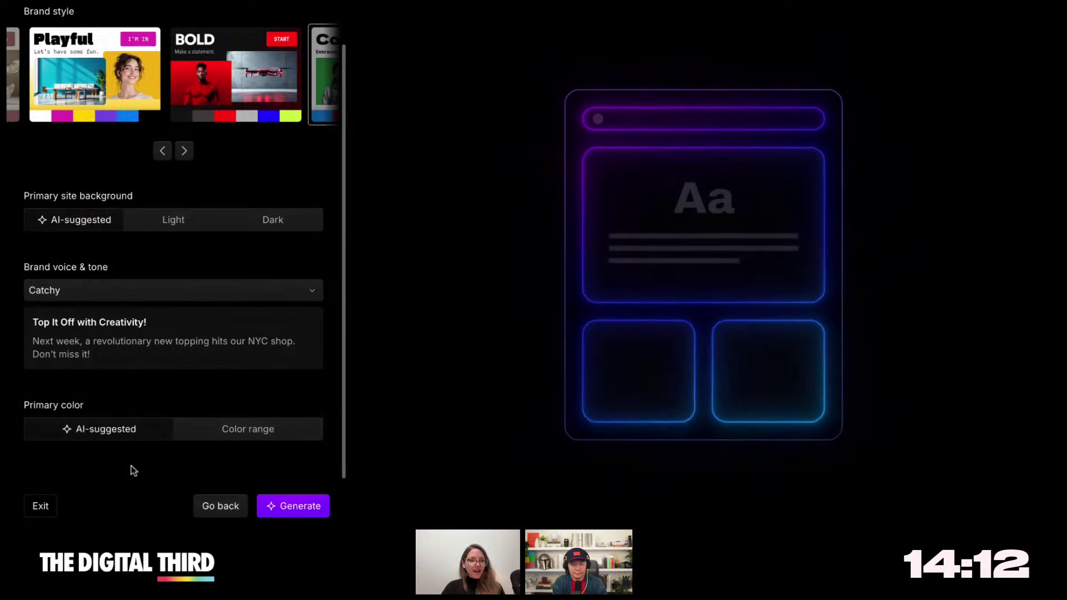
pyautogui.click(299, 506)
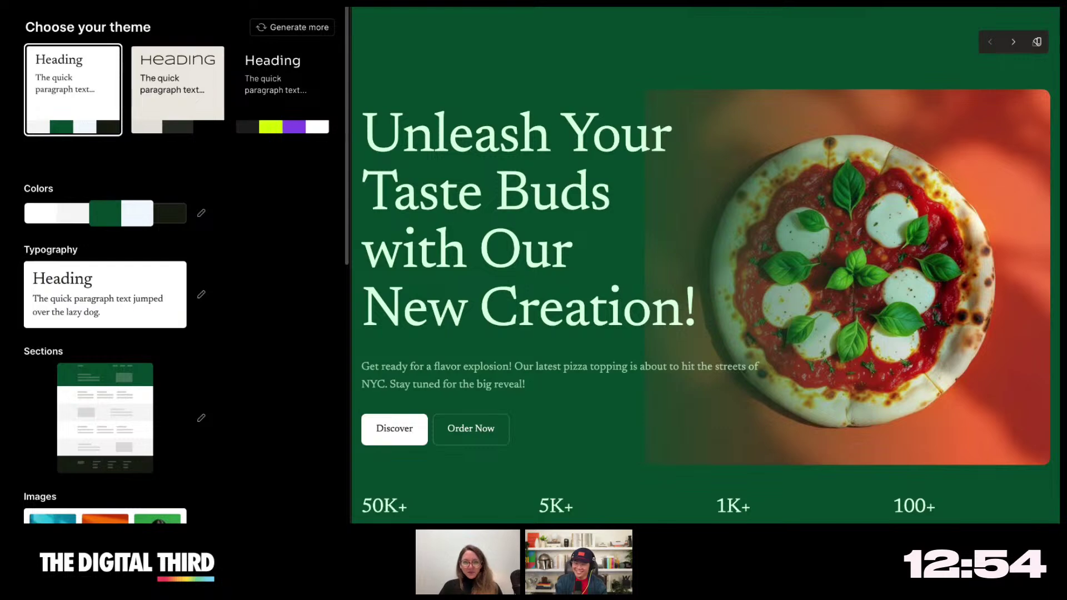
# - Review the generated pizza site preview section by section, from the hero through features, testimonials, blog, FAQ and contact down to the footer
pyautogui.scroll(-4, 677, 295)
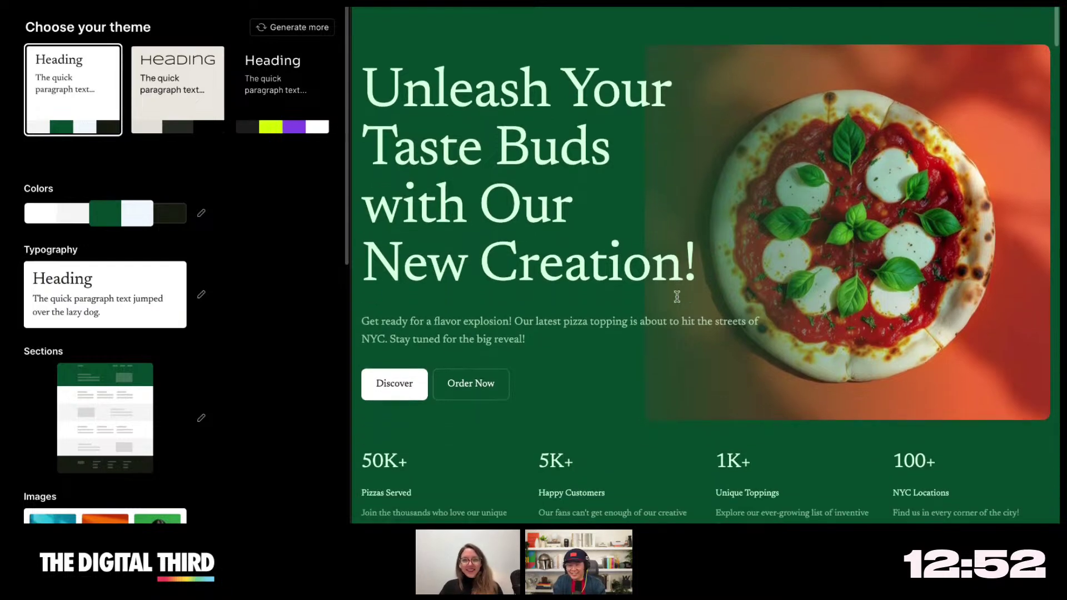
pyautogui.scroll(-7, 677, 296)
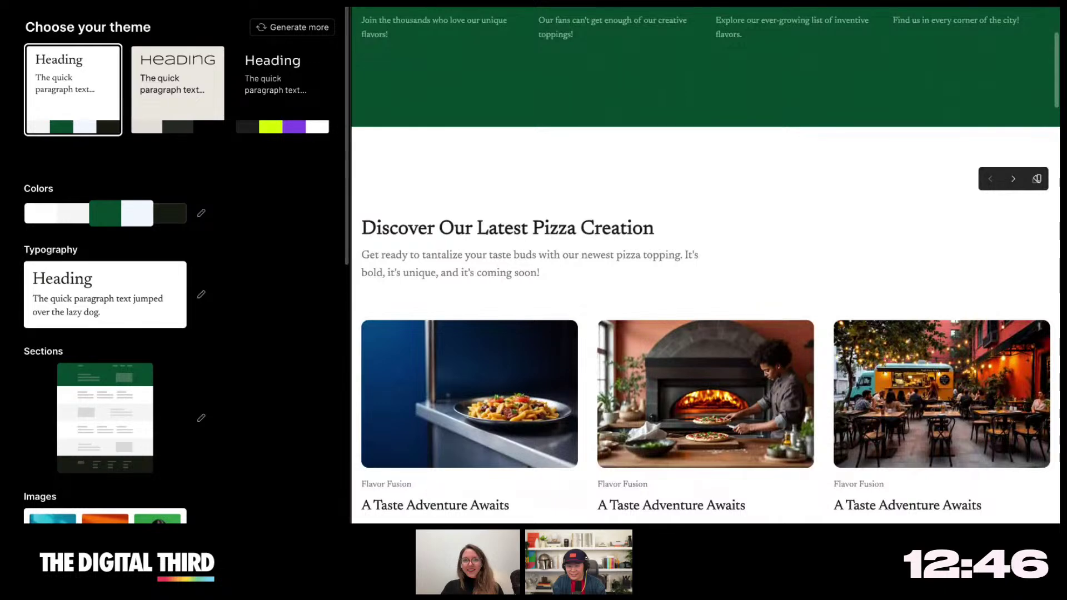
pyautogui.scroll(-15, 677, 296)
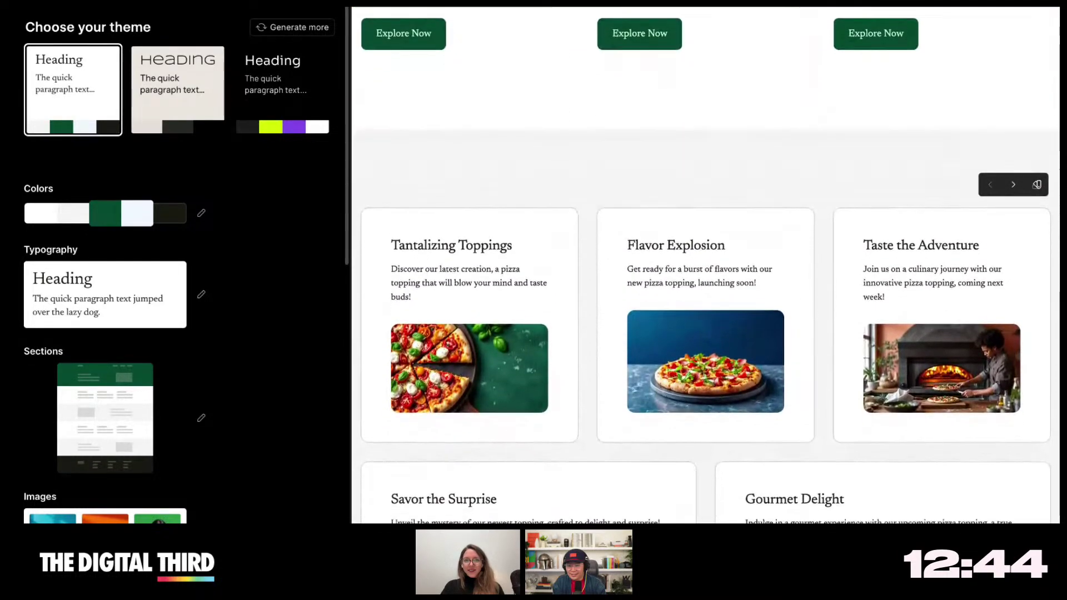
pyautogui.scroll(-2, 706, 265)
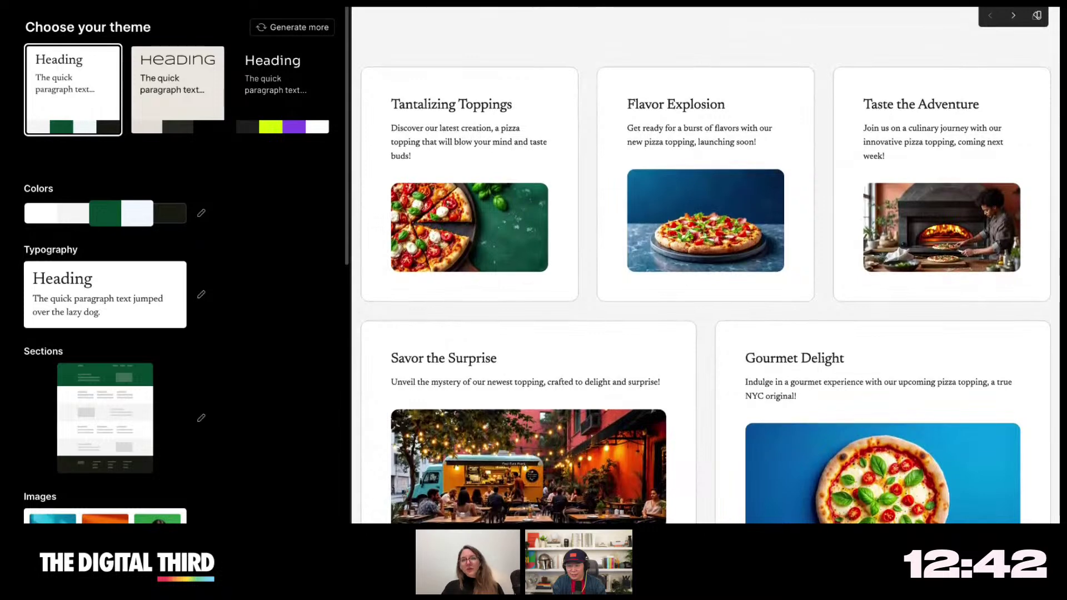
pyautogui.scroll(-5, 706, 265)
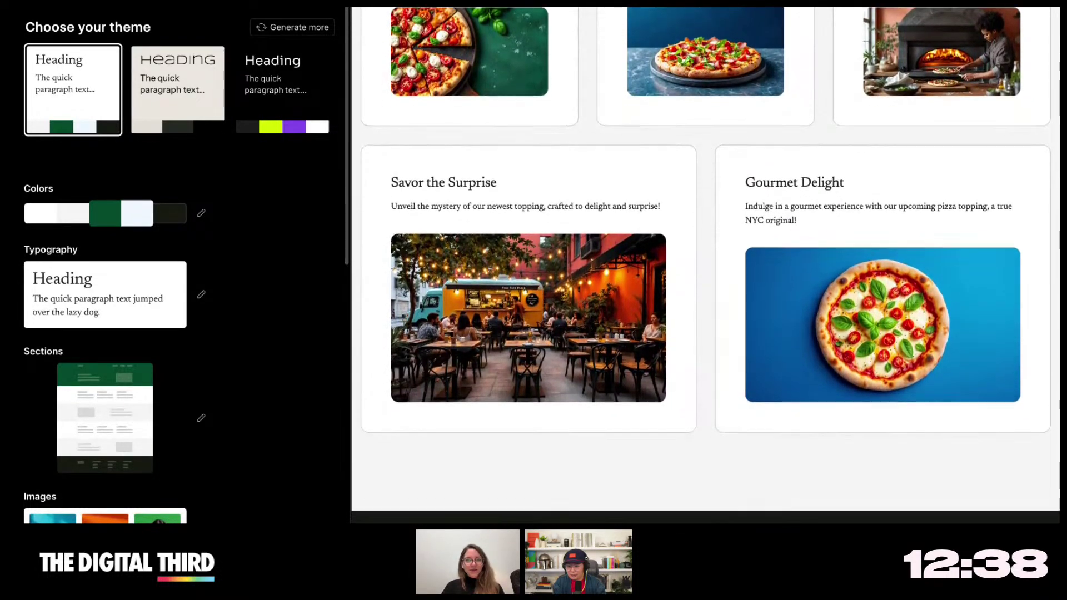
pyautogui.scroll(-9, 706, 265)
pyautogui.scroll(-7, 706, 265)
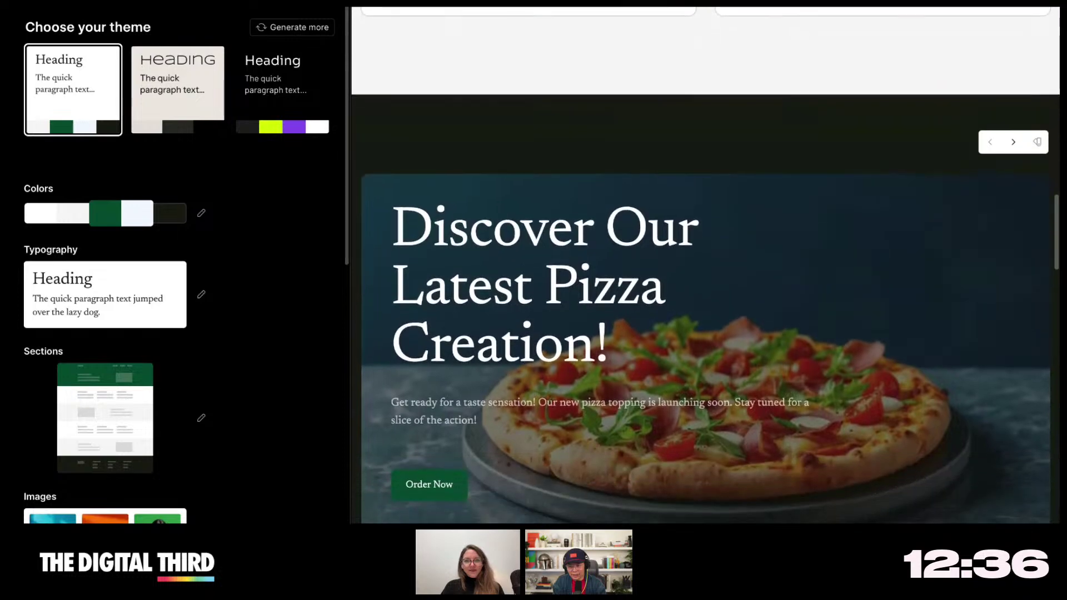
pyautogui.scroll(-13, 706, 265)
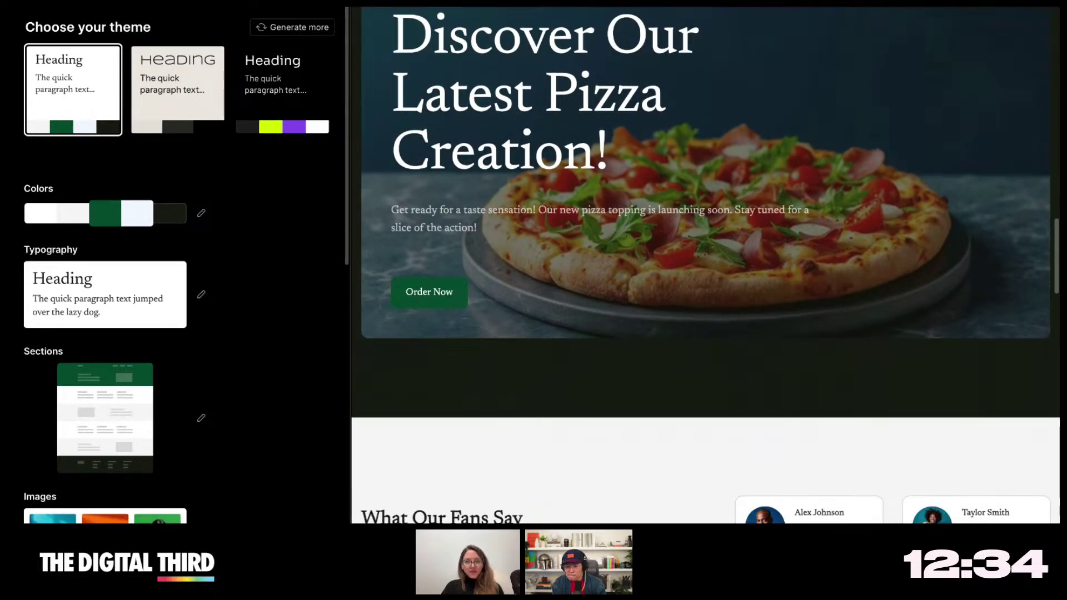
pyautogui.scroll(-10, 706, 265)
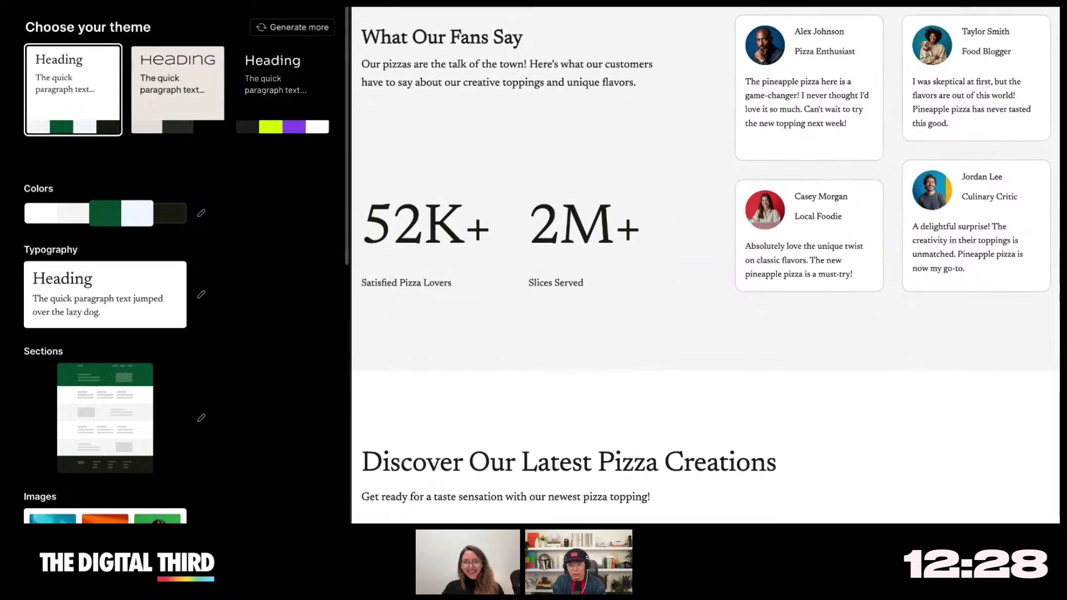
pyautogui.scroll(1, 705, 265)
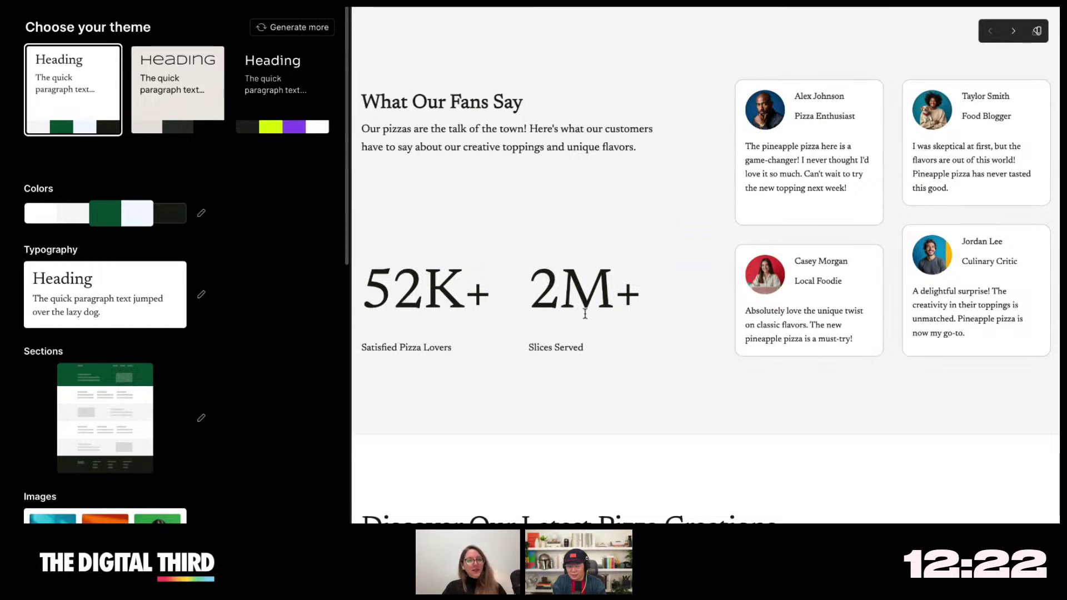
pyautogui.scroll(-1, 621, 372)
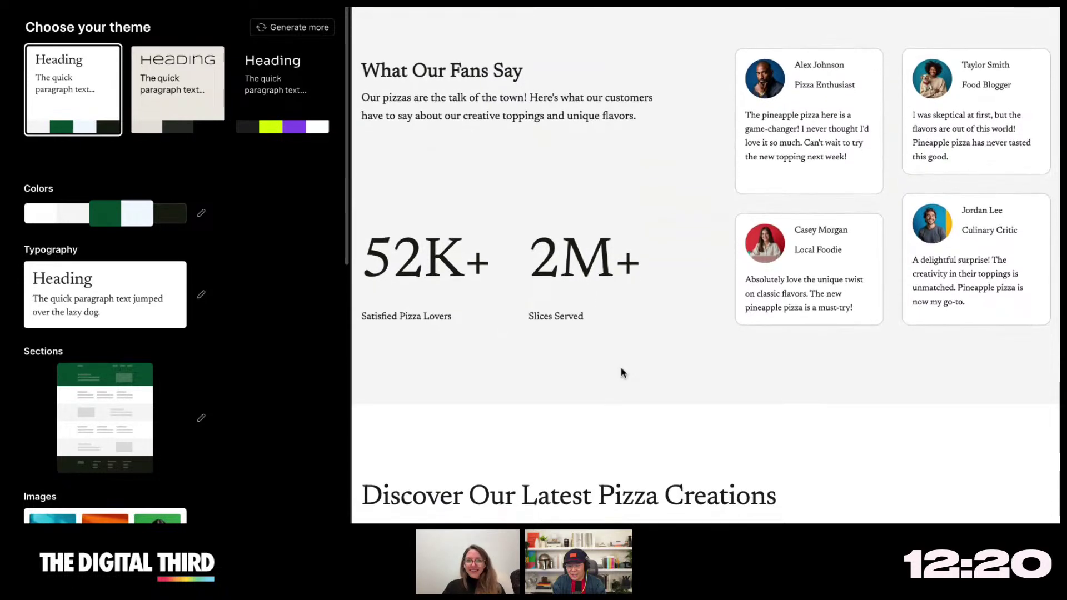
pyautogui.scroll(1, 621, 372)
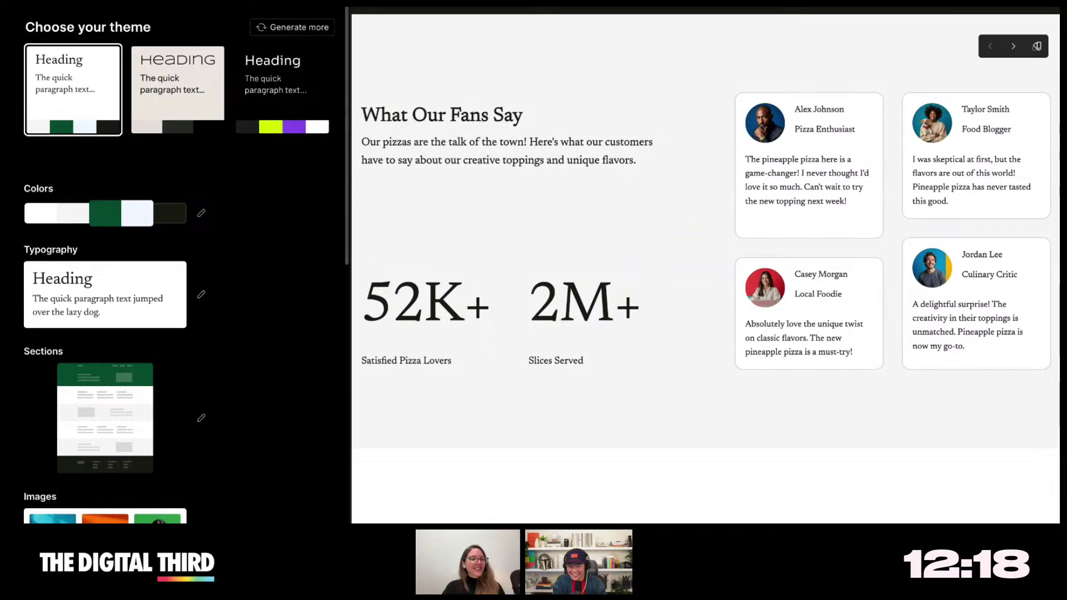
pyautogui.scroll(-3, 621, 372)
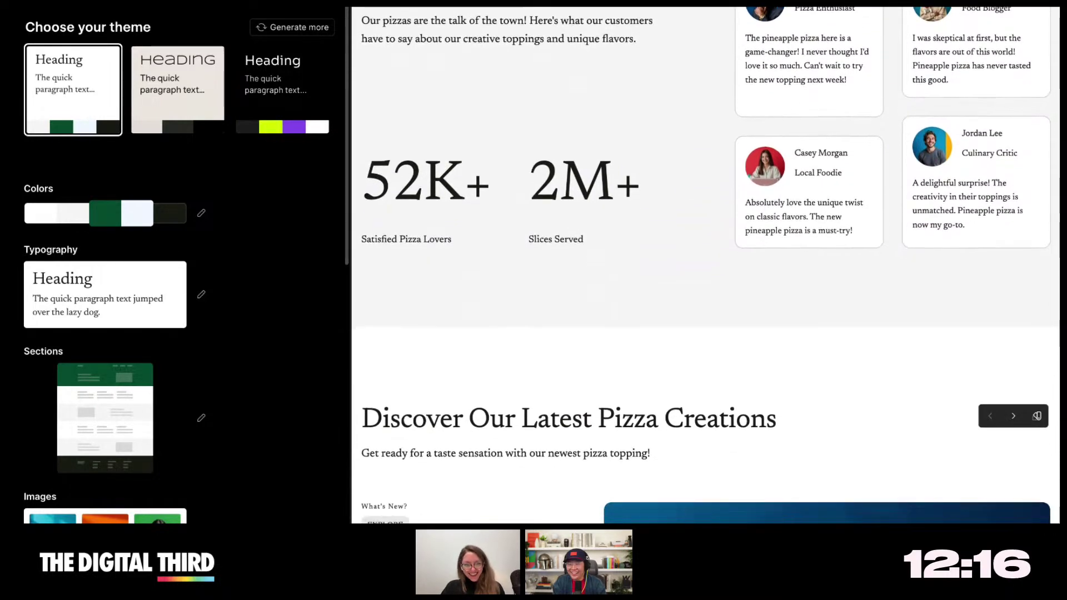
pyautogui.scroll(-5, 578, 427)
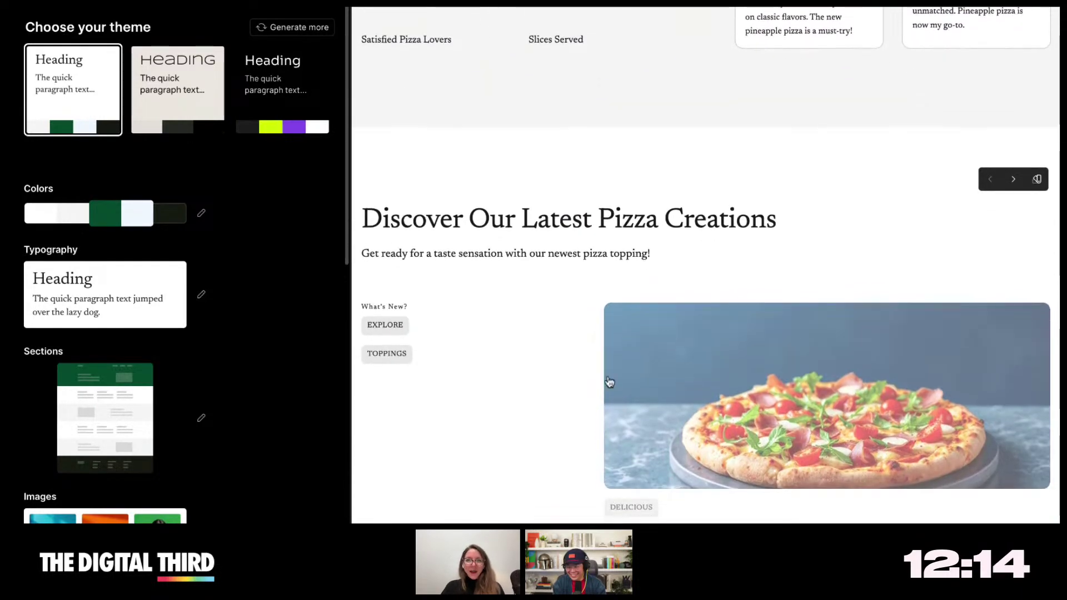
pyautogui.scroll(-10, 577, 427)
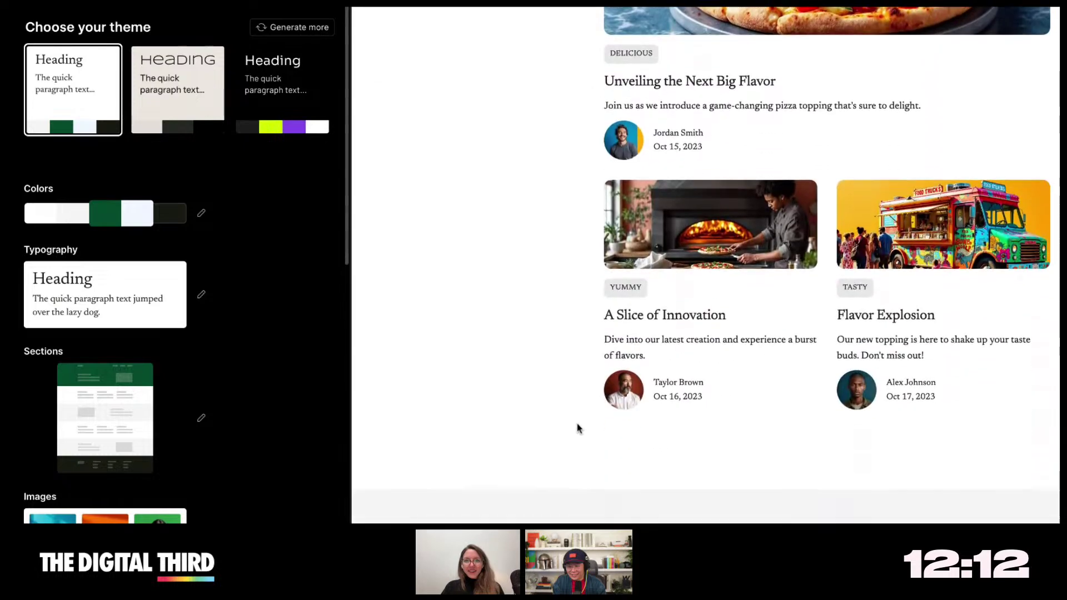
pyautogui.scroll(-7, 705, 265)
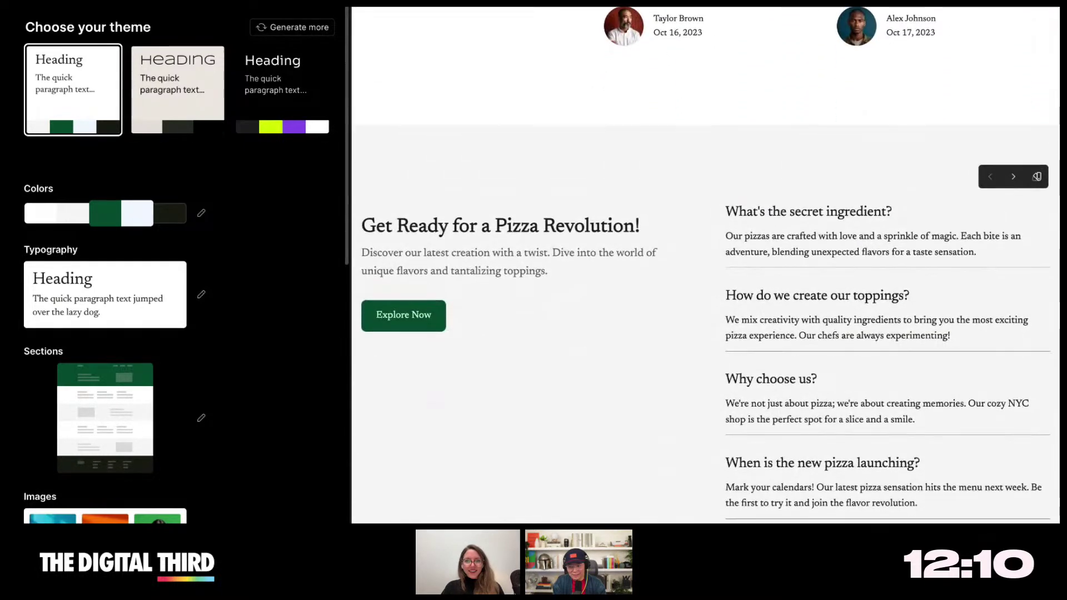
pyautogui.scroll(-8, 706, 264)
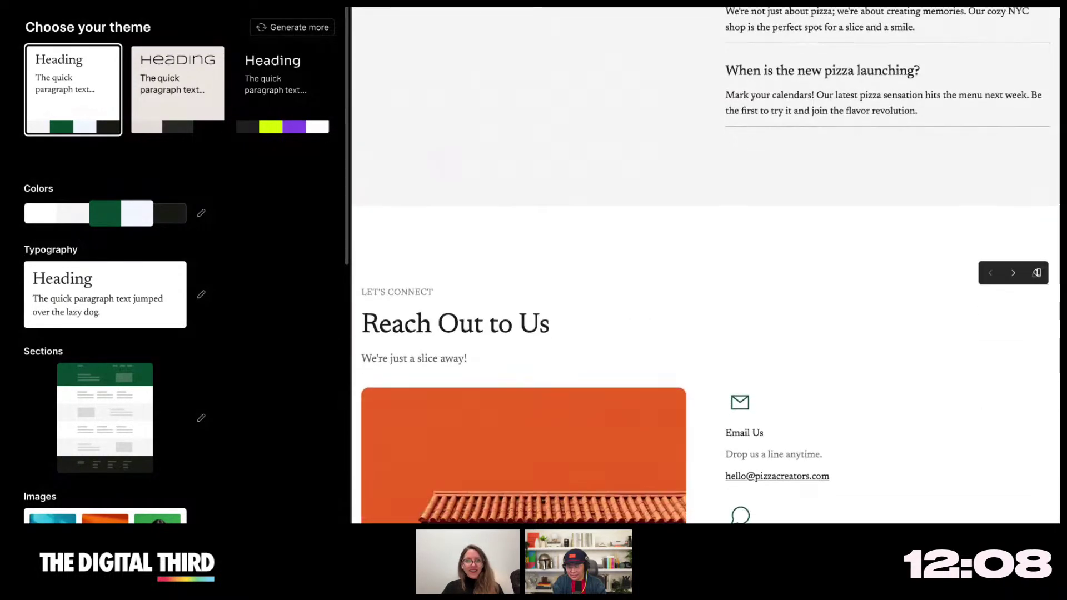
pyautogui.scroll(-9, 706, 264)
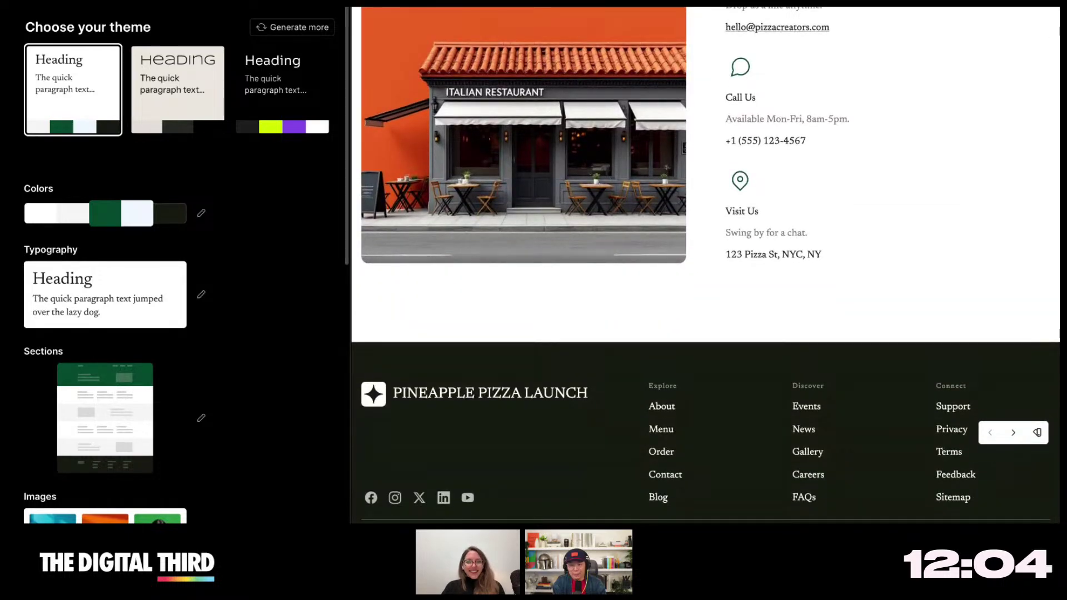
# - Return to the hero section and cycle its color variations until it has a white background with a green primary button
pyautogui.scroll(7, 579, 351)
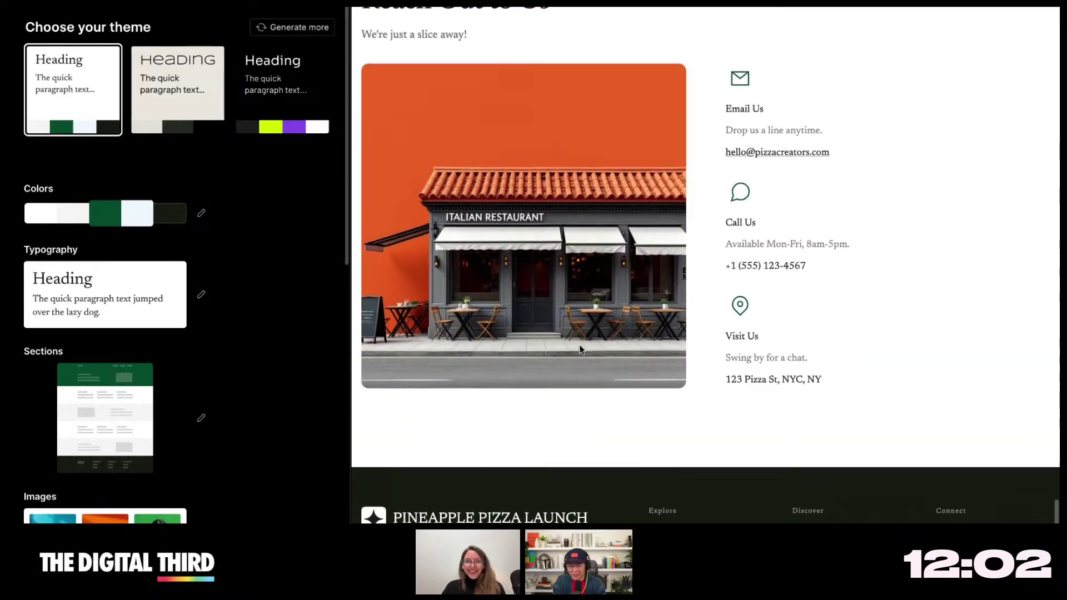
pyautogui.scroll(20, 579, 349)
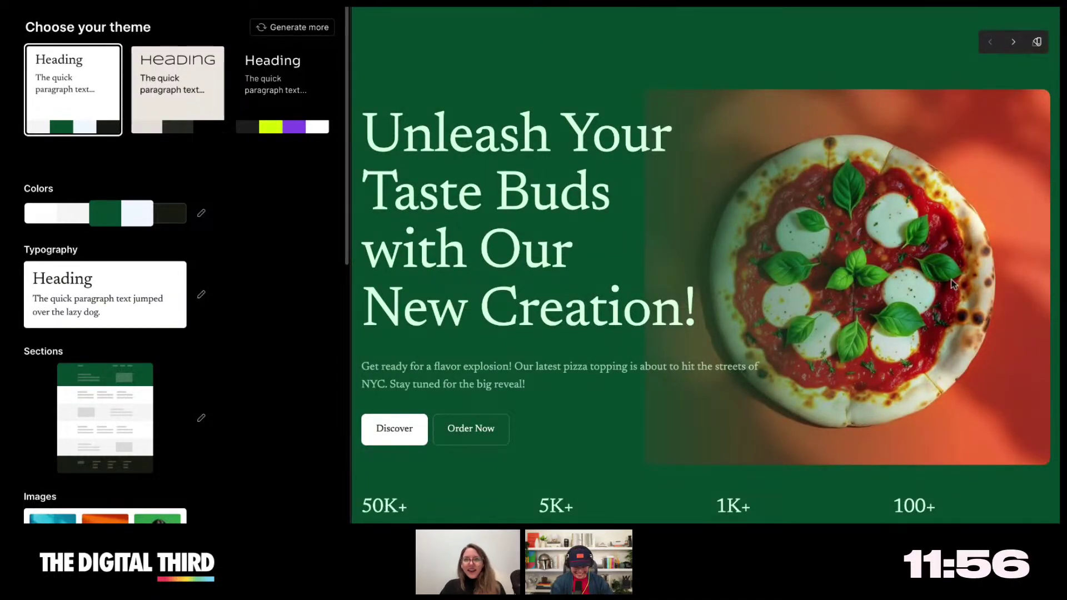
pyautogui.click(1034, 46)
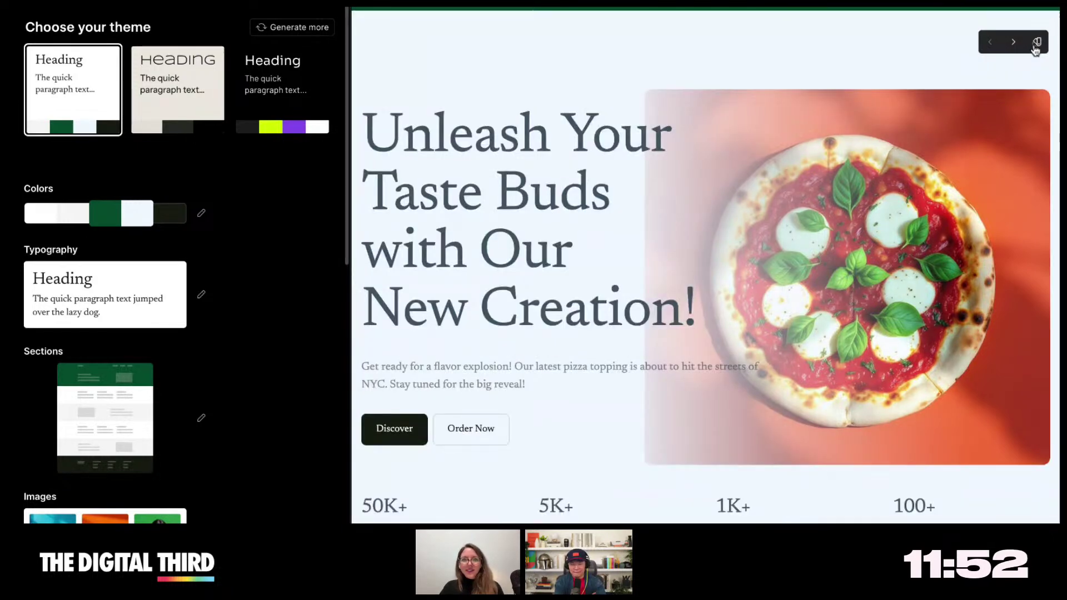
pyautogui.click(1037, 43)
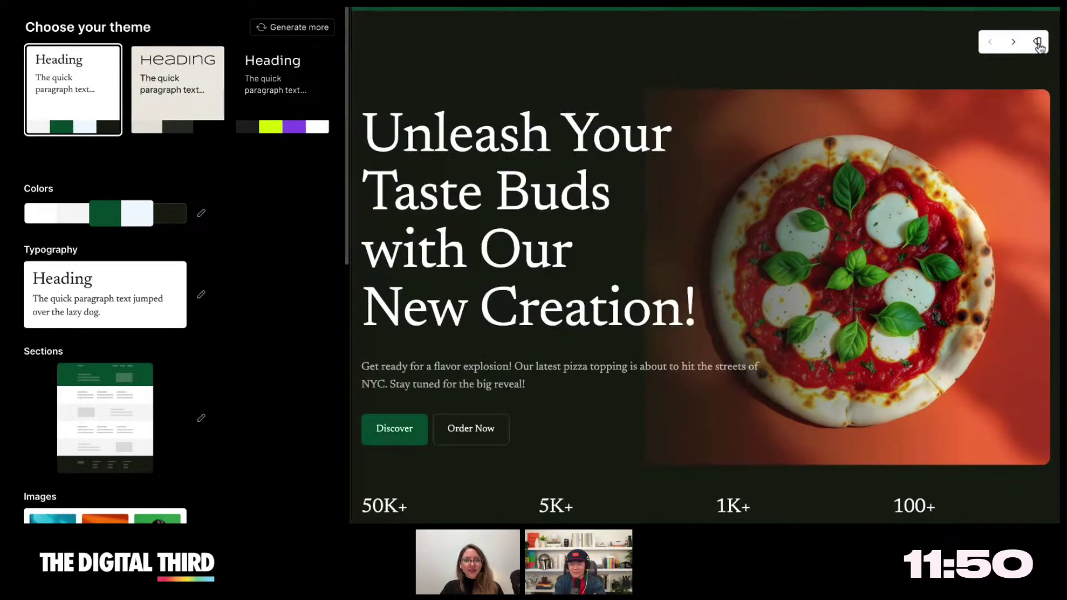
pyautogui.click(1037, 43)
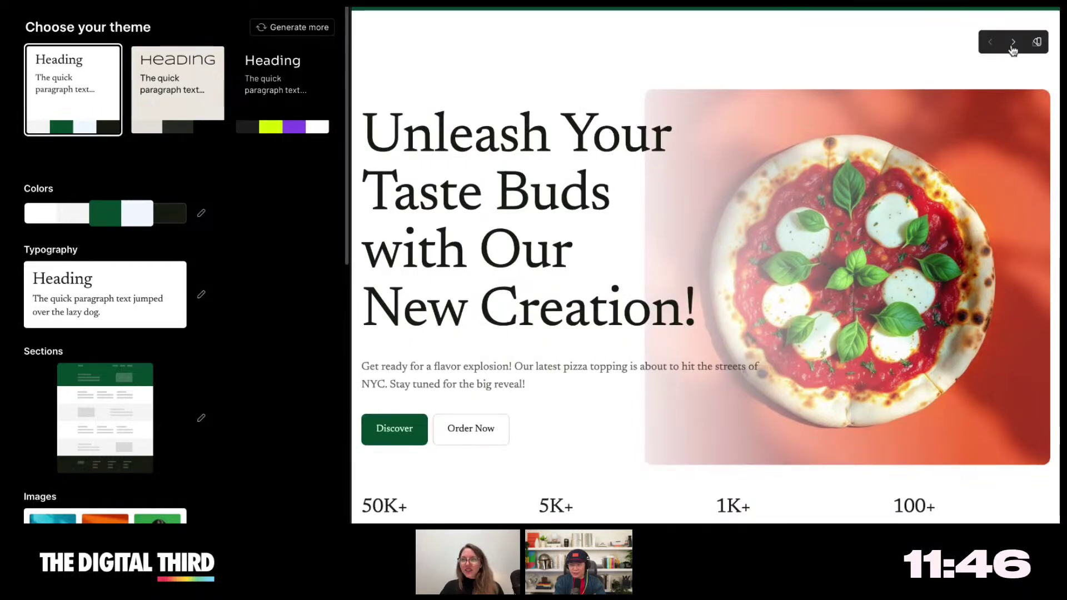
# - Preview the next three hero layouts and return to the original one with the single pizza image
pyautogui.click(1013, 44)
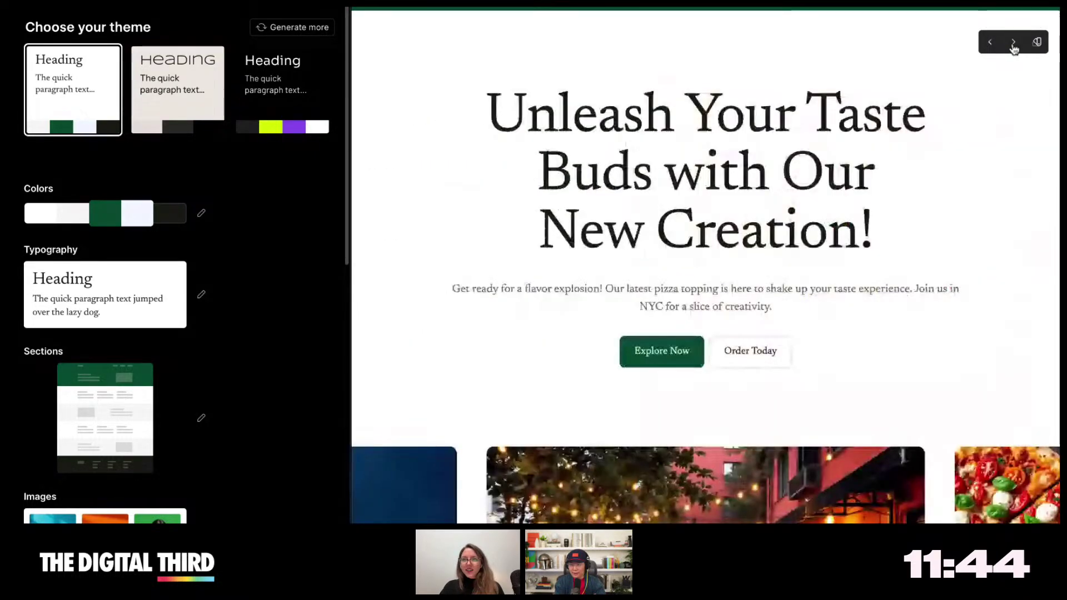
pyautogui.click(1013, 44)
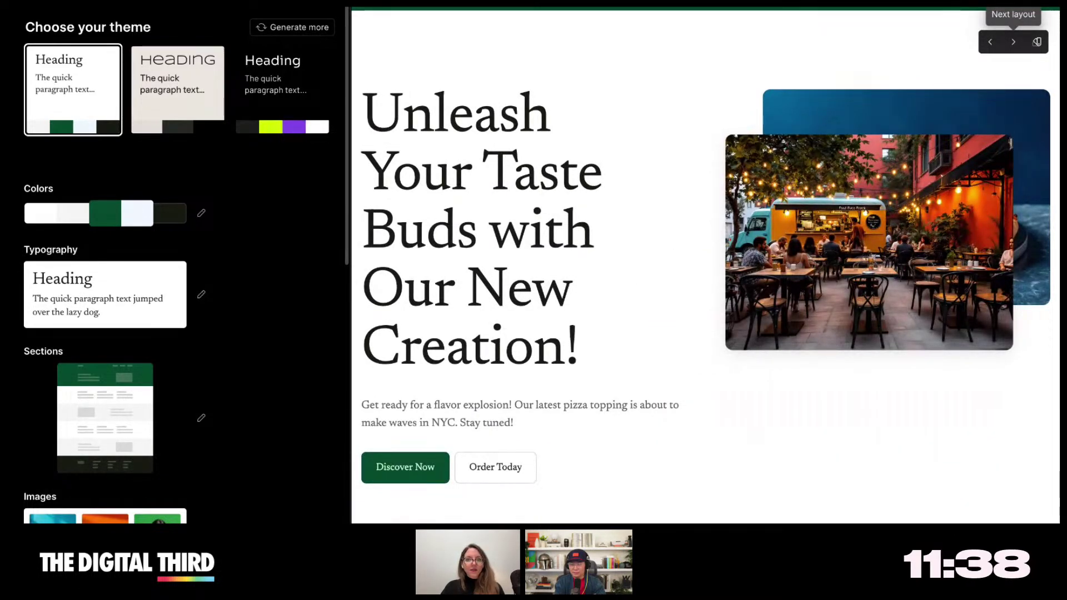
pyautogui.click(1013, 42)
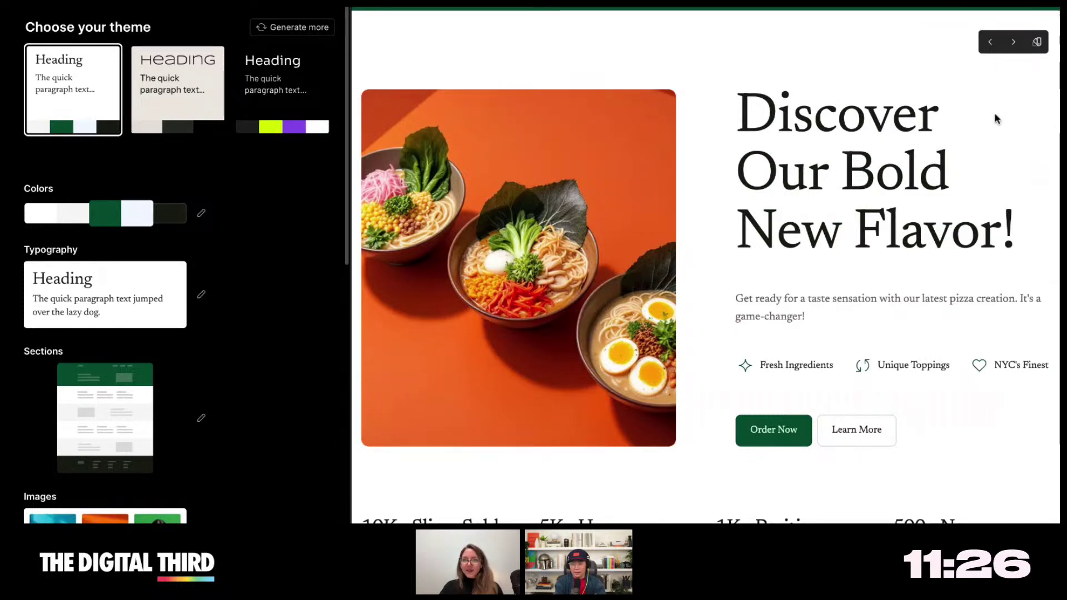
pyautogui.click(987, 43)
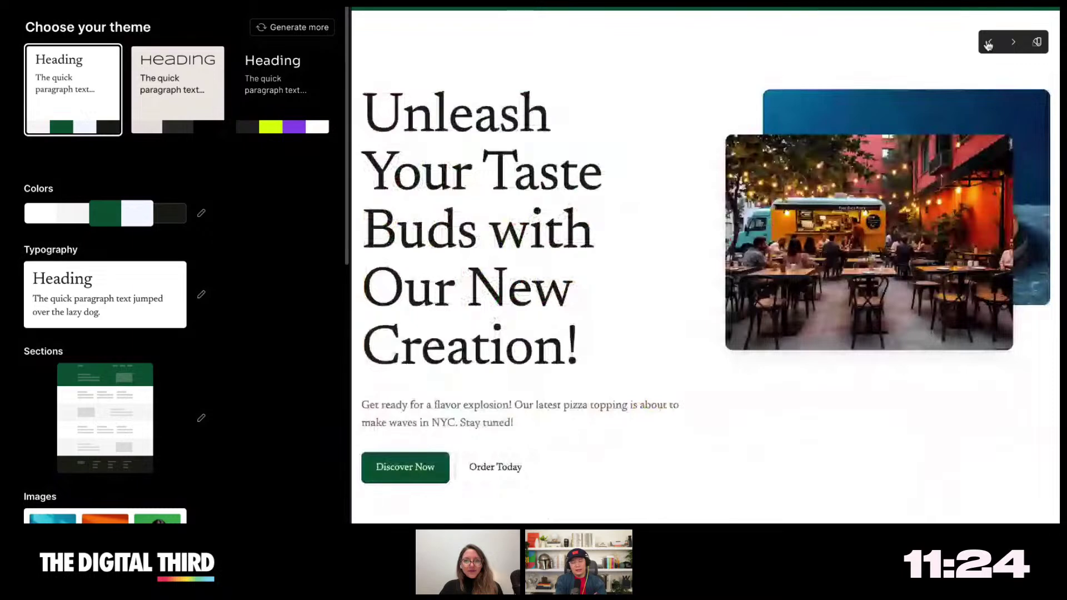
pyautogui.click(987, 43)
pyautogui.click(988, 40)
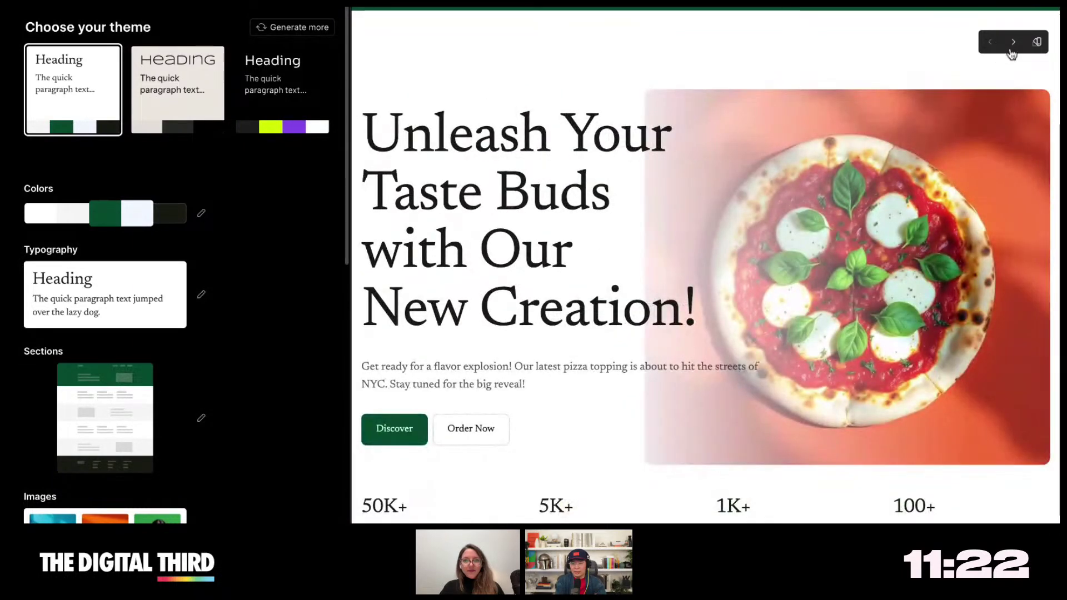
# - Switch the hero to the layout with headline and buttons side by side above two large images
pyautogui.click(1012, 49)
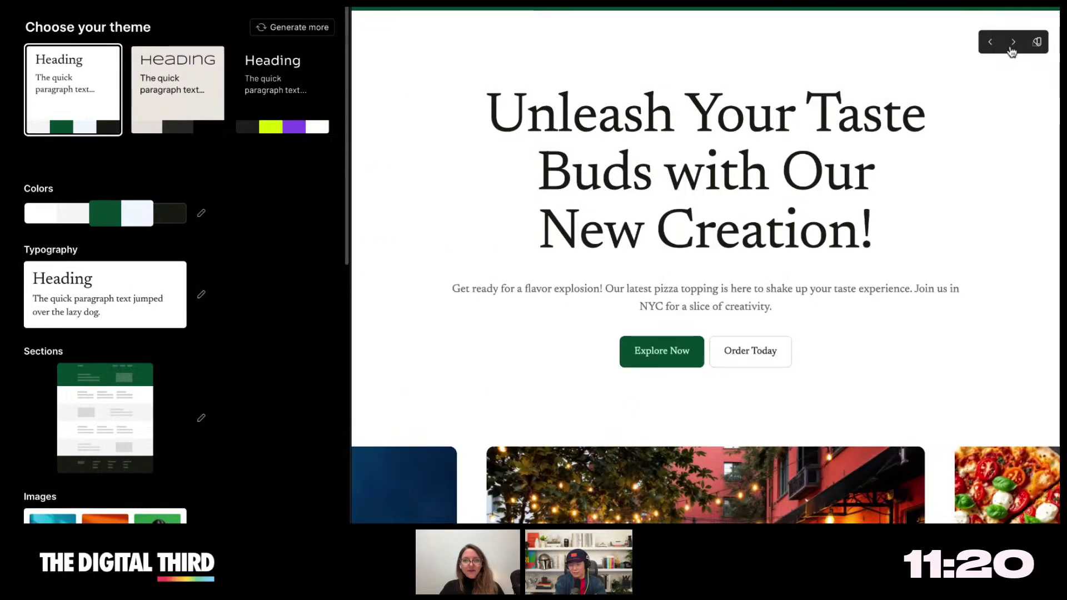
pyautogui.click(1011, 49)
pyautogui.click(1011, 49)
pyautogui.click(1011, 49)
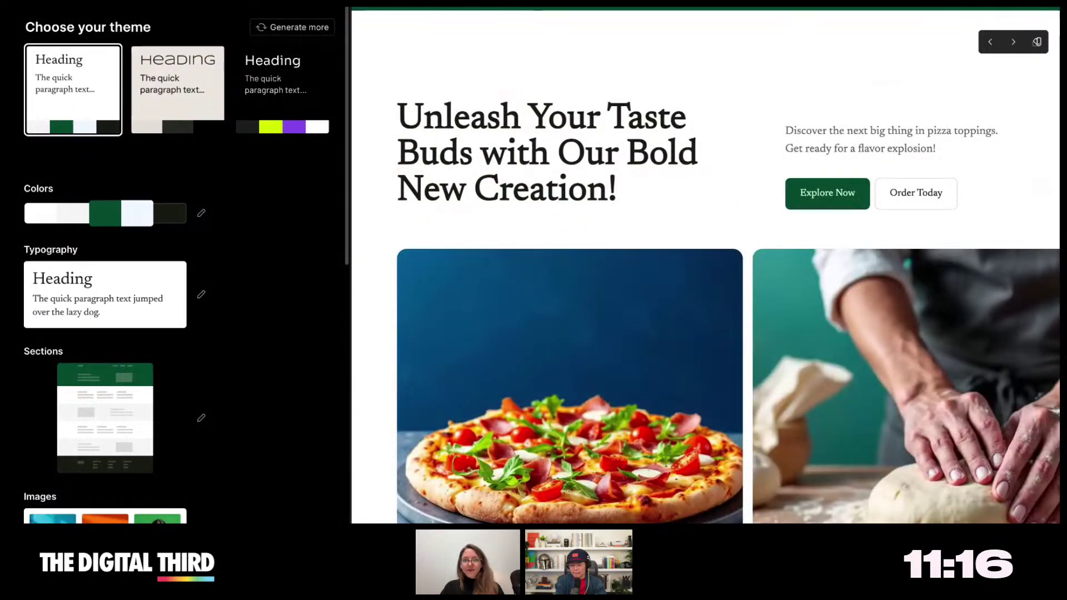
# - Examine the new hero layout, its buttons and images, and the pizza creation section below it
pyautogui.scroll(-1, 927, 167)
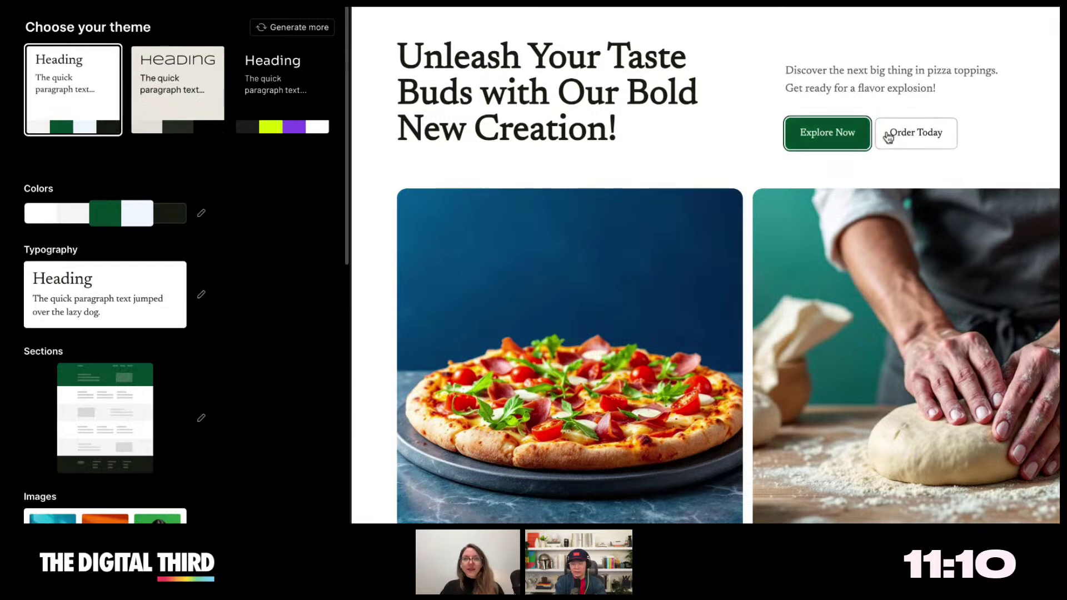
pyautogui.scroll(-3, 828, 278)
pyautogui.scroll(4, 829, 277)
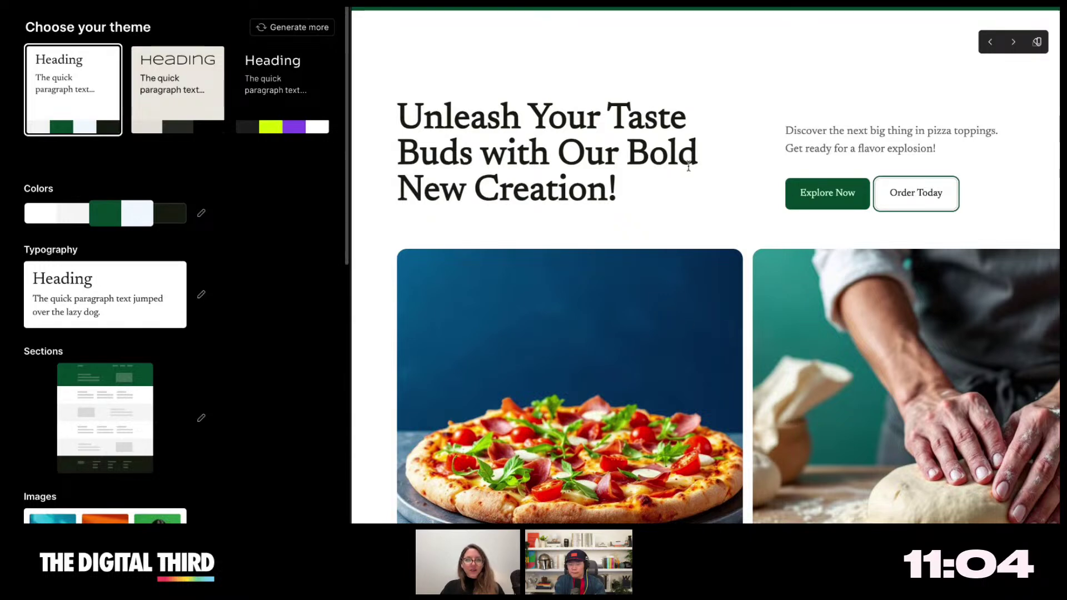
pyautogui.scroll(-3, 667, 357)
pyautogui.scroll(-5, 667, 358)
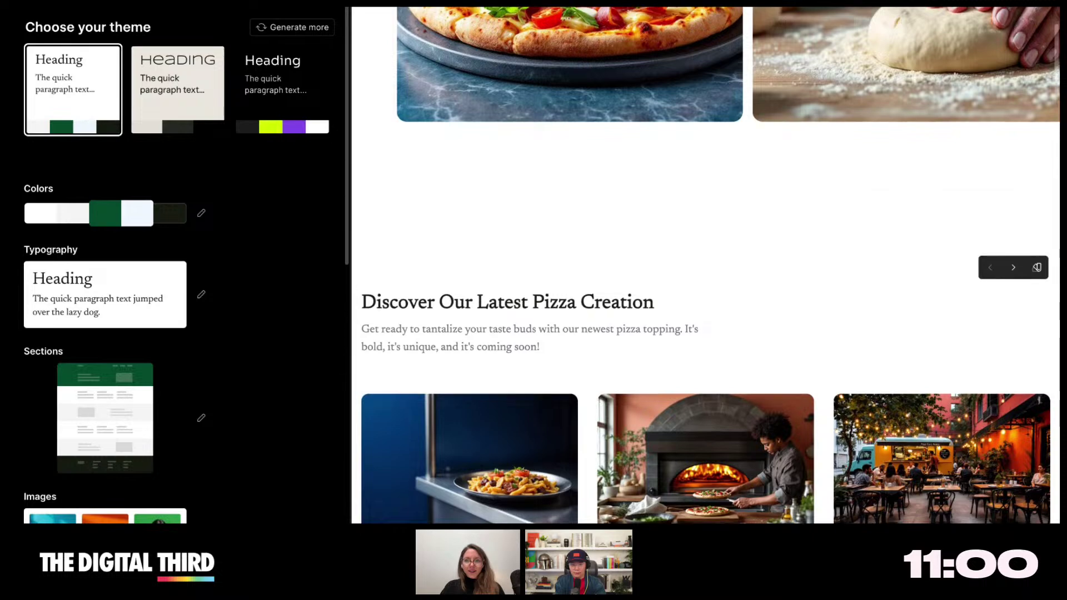
pyautogui.scroll(8, 653, 336)
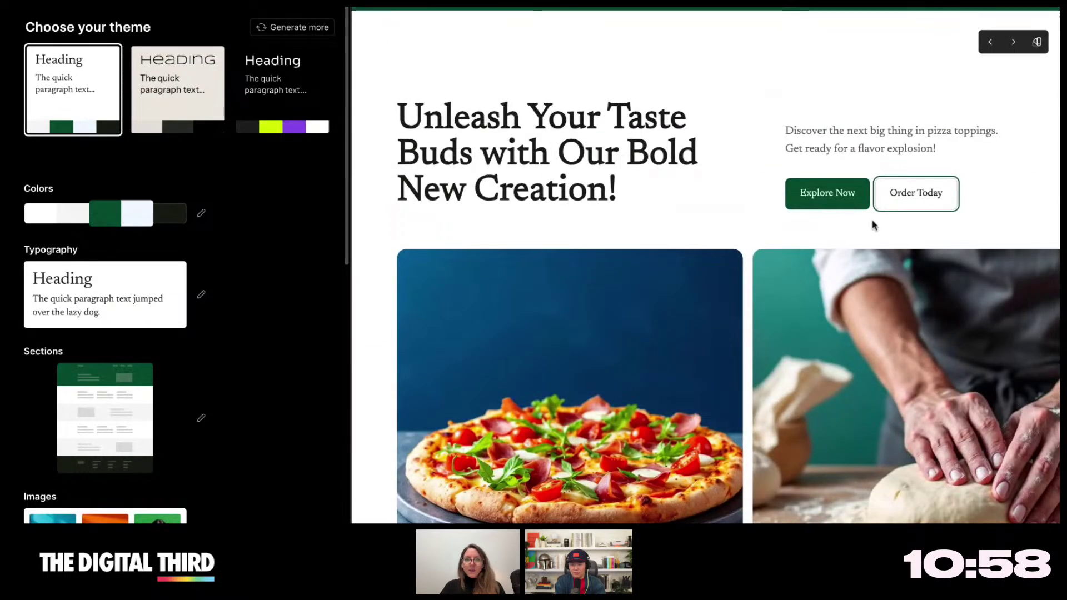
pyautogui.click(821, 205)
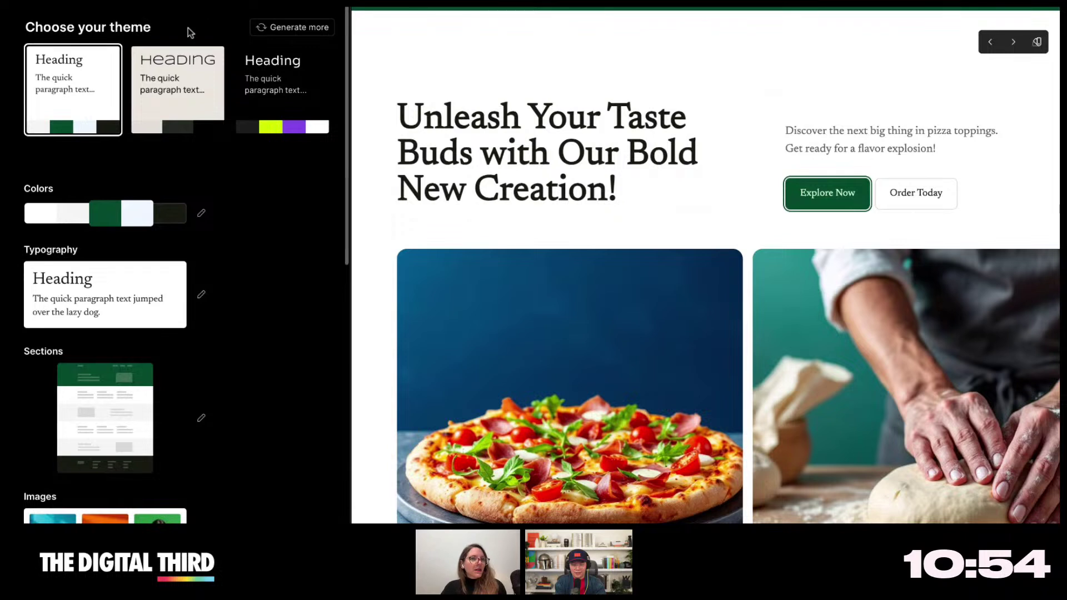
# - Try the beige theme and the black theme with neon-yellow and purple accents on the site preview
pyautogui.click(181, 83)
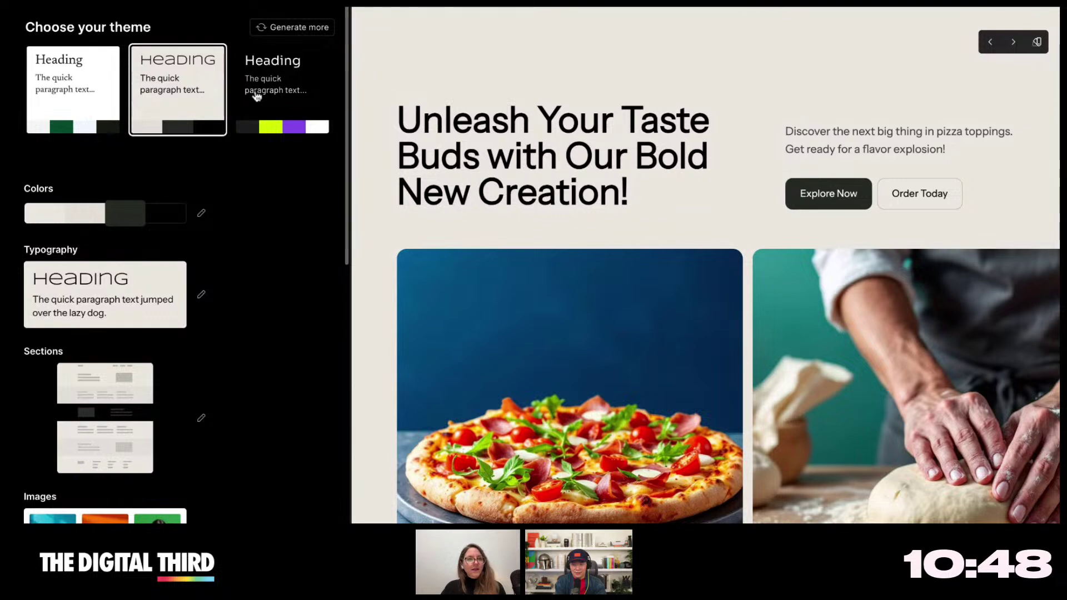
pyautogui.click(286, 81)
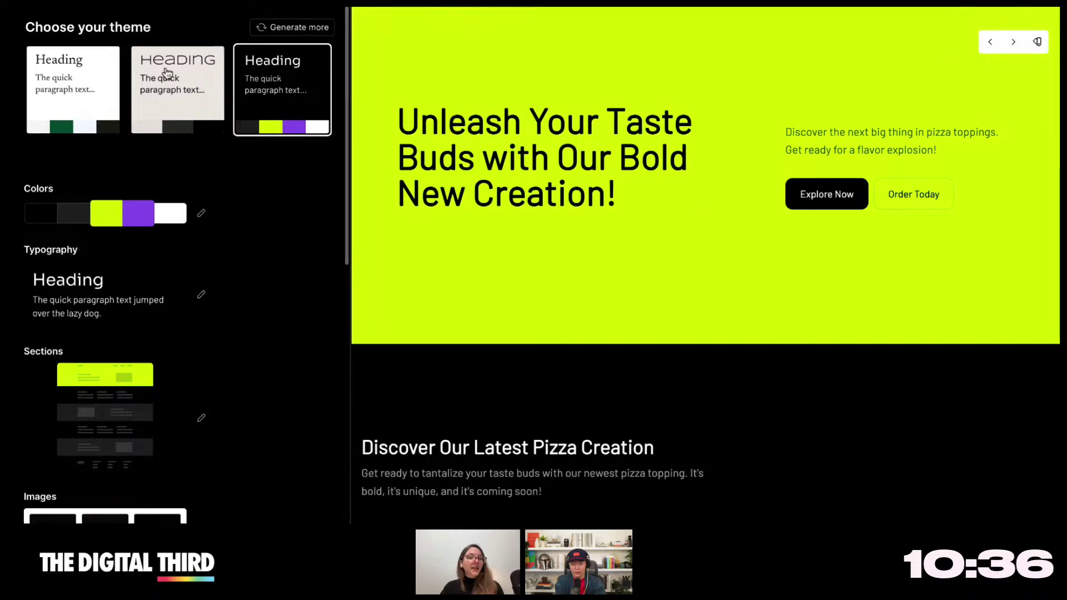
pyautogui.scroll(-10, 560, 300)
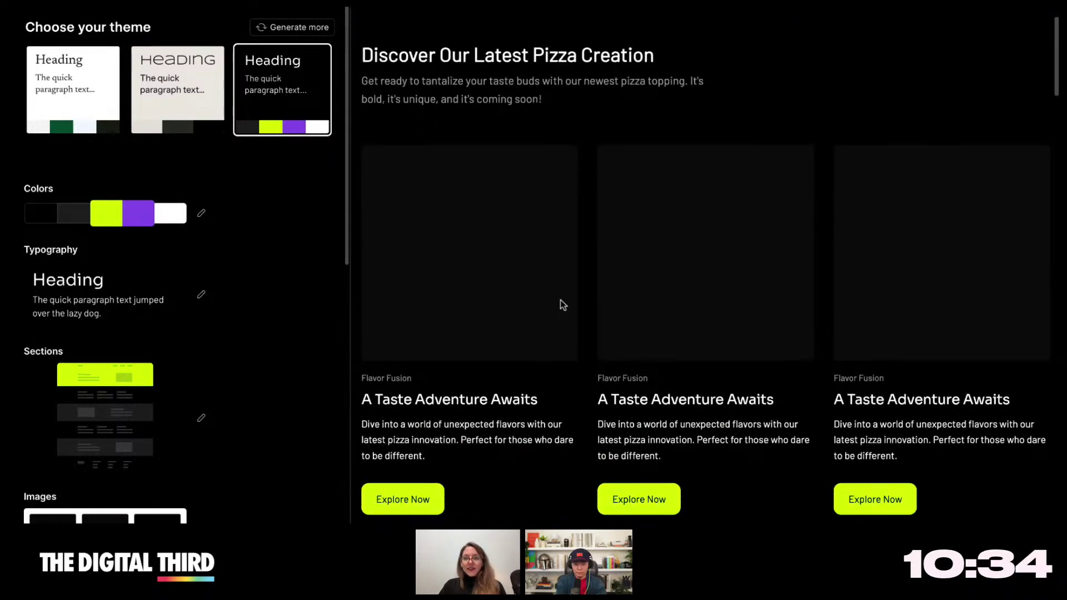
pyautogui.scroll(10, 562, 303)
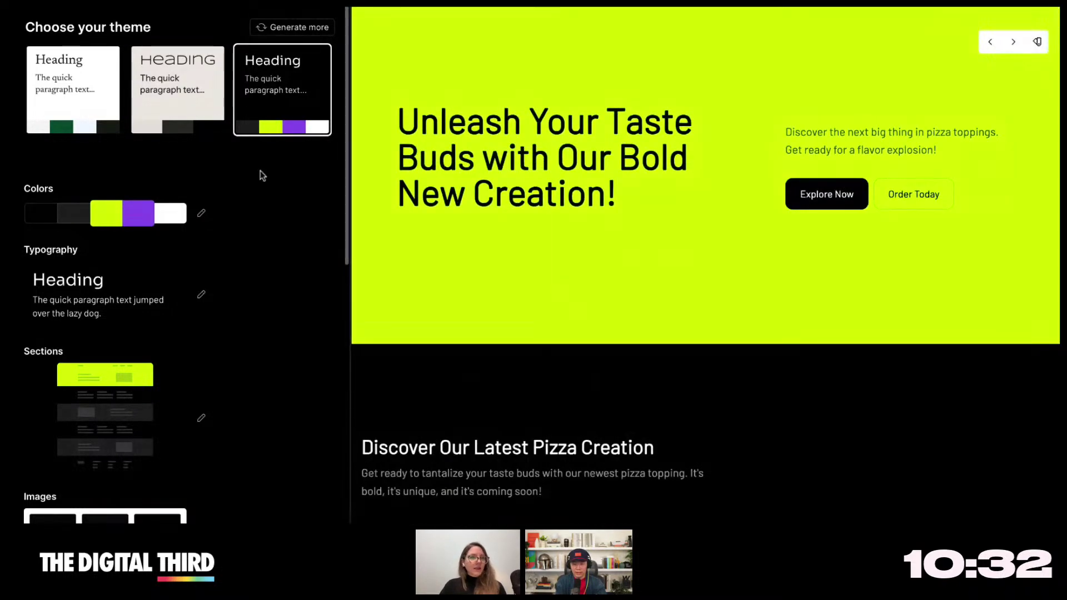
# - Apply the beige theme with the wide heading typeface and check the hero section and its images
pyautogui.click(165, 102)
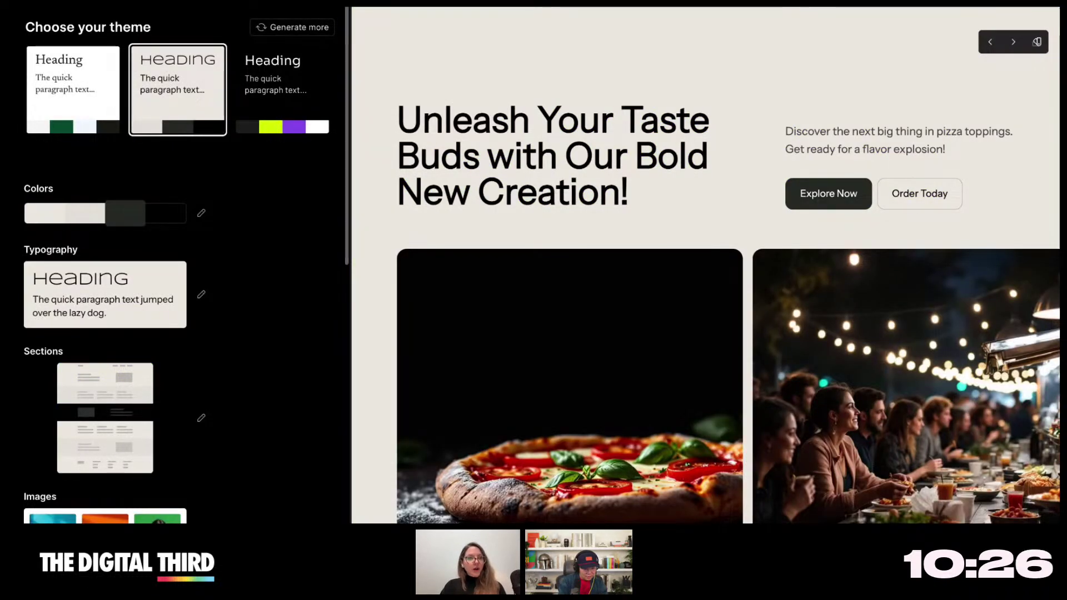
pyautogui.scroll(-1, 469, 221)
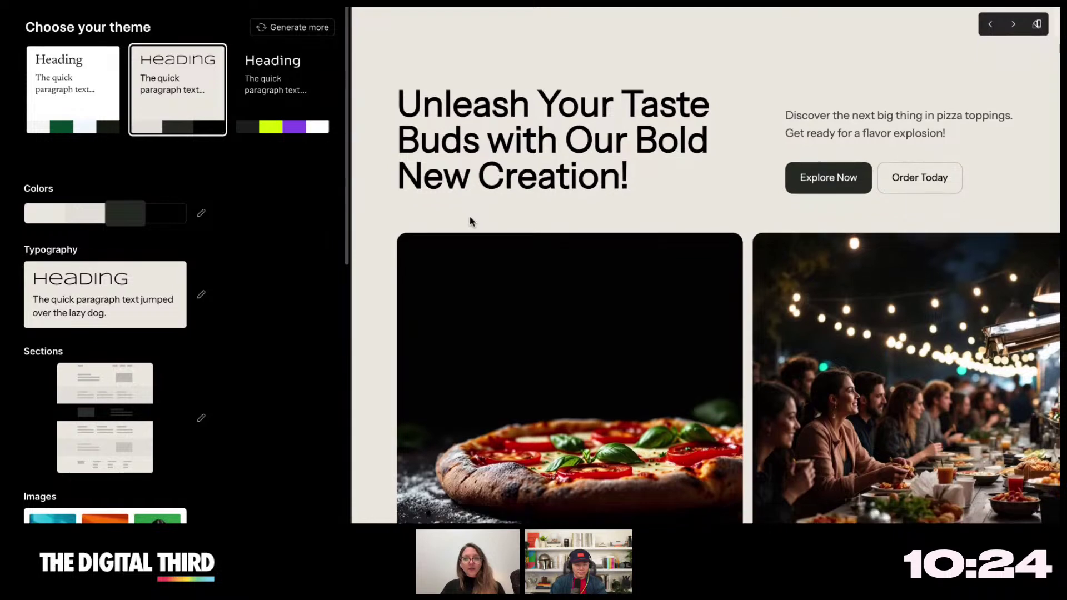
pyautogui.scroll(-4, 470, 221)
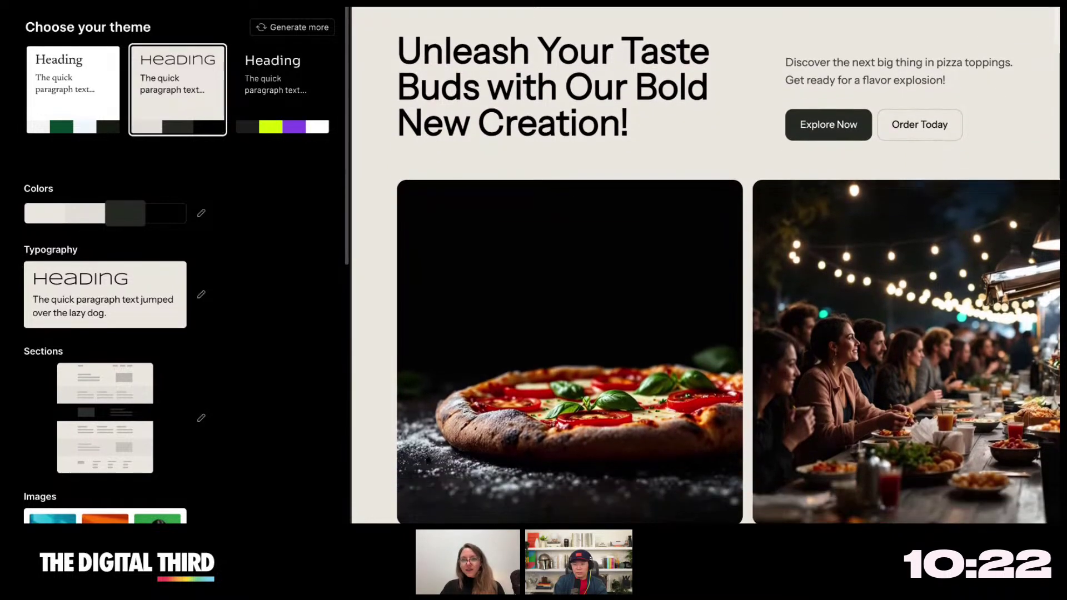
pyautogui.scroll(-5, 706, 267)
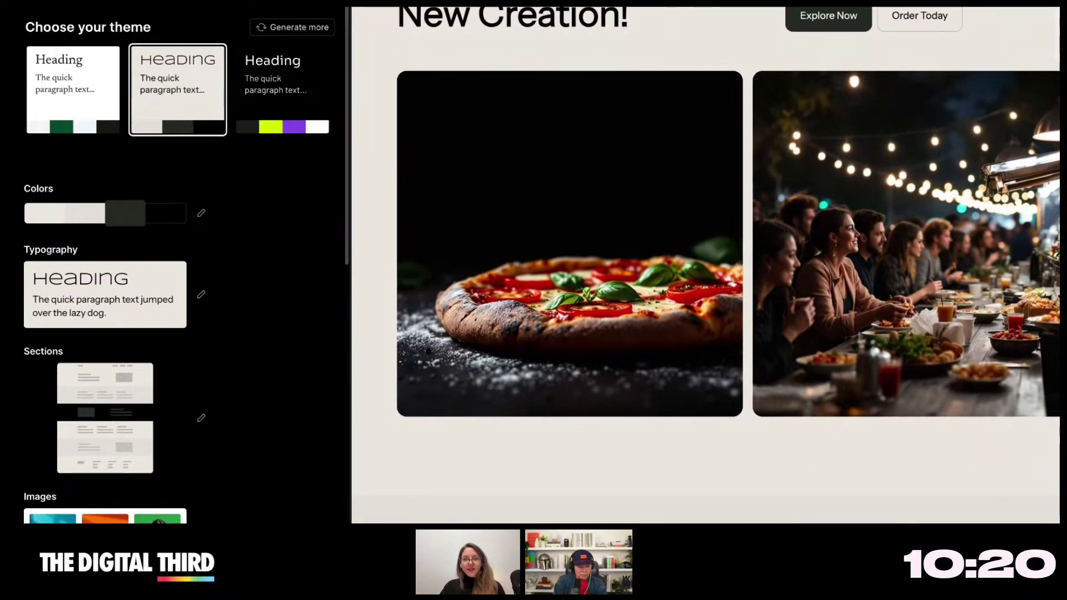
pyautogui.scroll(10, 705, 266)
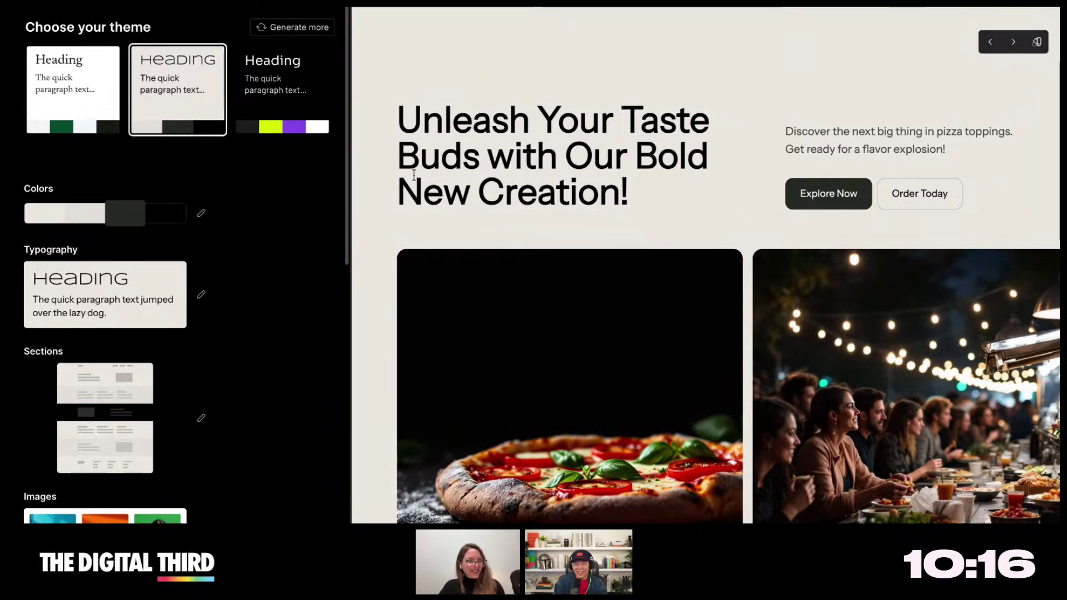
# - Open the theme's color palettes and browse the gray-toned options
pyautogui.scroll(-2, 132, 255)
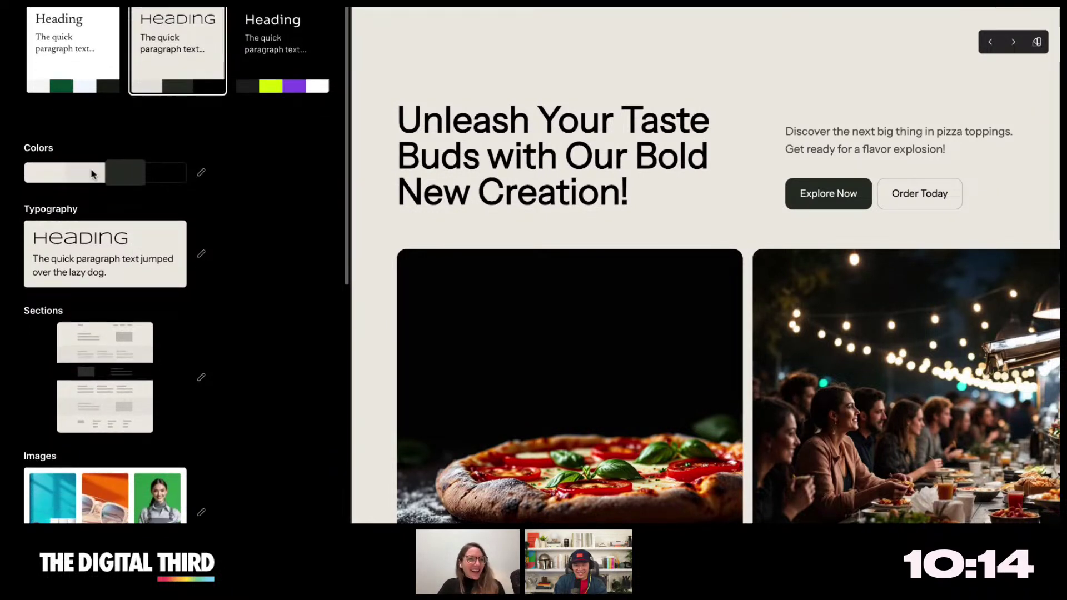
pyautogui.click(96, 177)
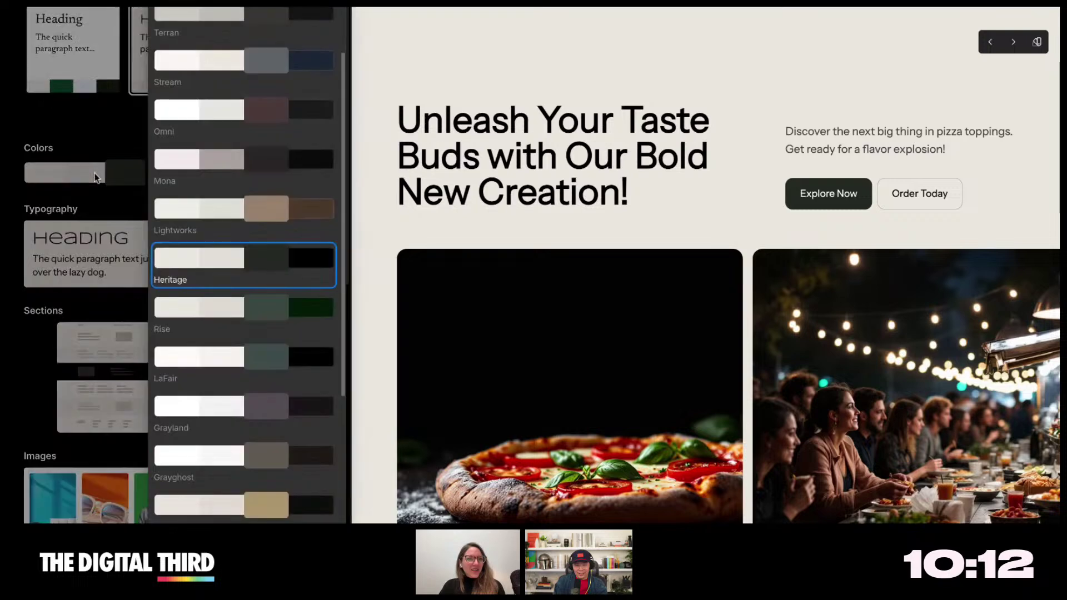
pyautogui.scroll(-6, 225, 309)
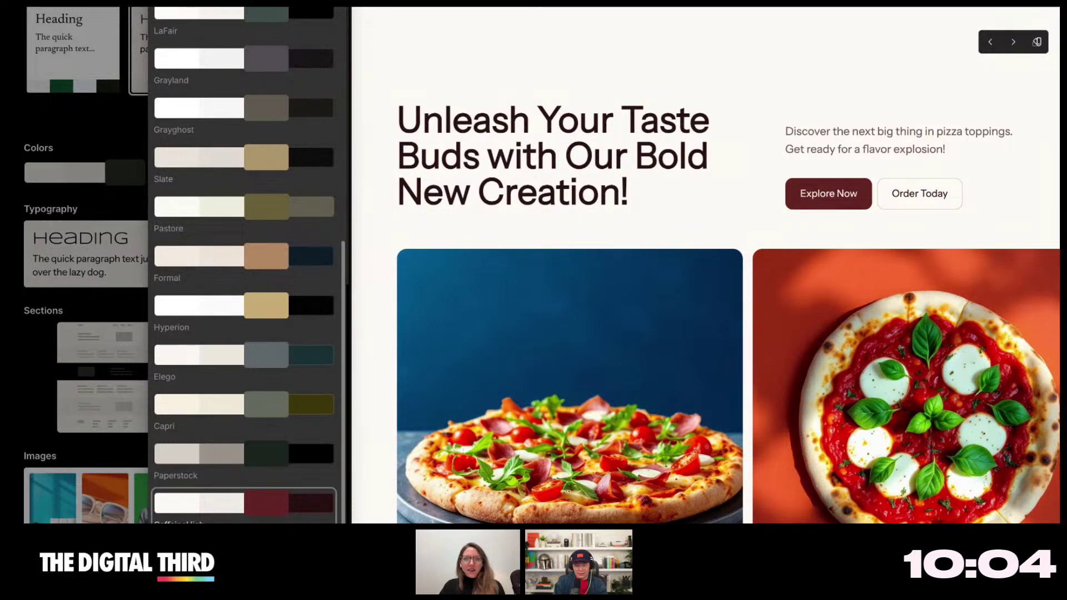
pyautogui.scroll(-10, 261, 425)
pyautogui.click(261, 426)
pyautogui.scroll(1, 264, 311)
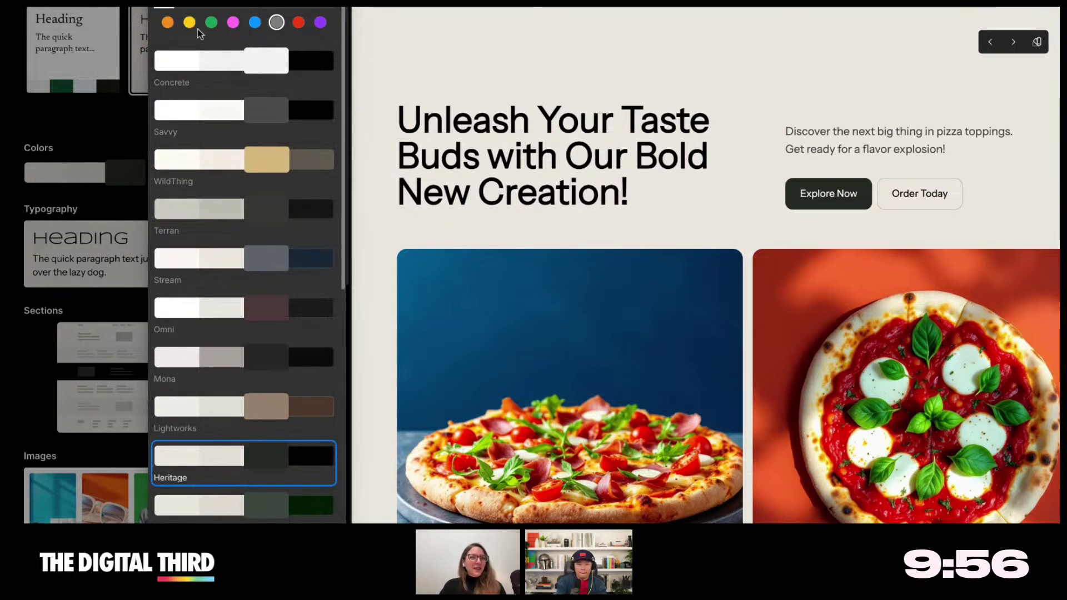
# - Look through the yellow and red color palettes and apply the red Dion palette to the site
pyautogui.click(190, 24)
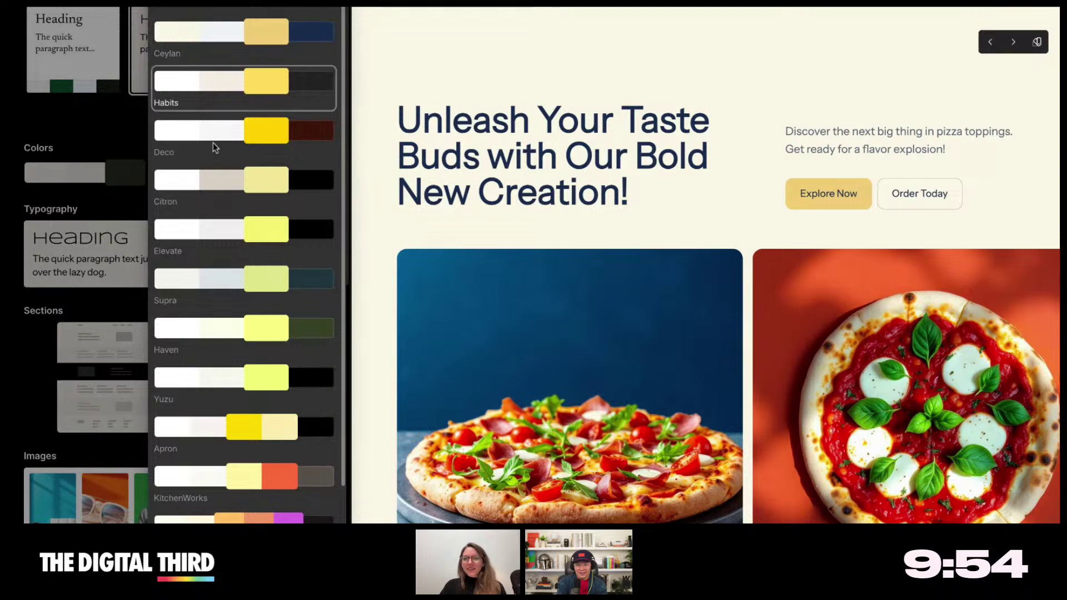
pyautogui.scroll(3, 211, 120)
pyautogui.click(295, 19)
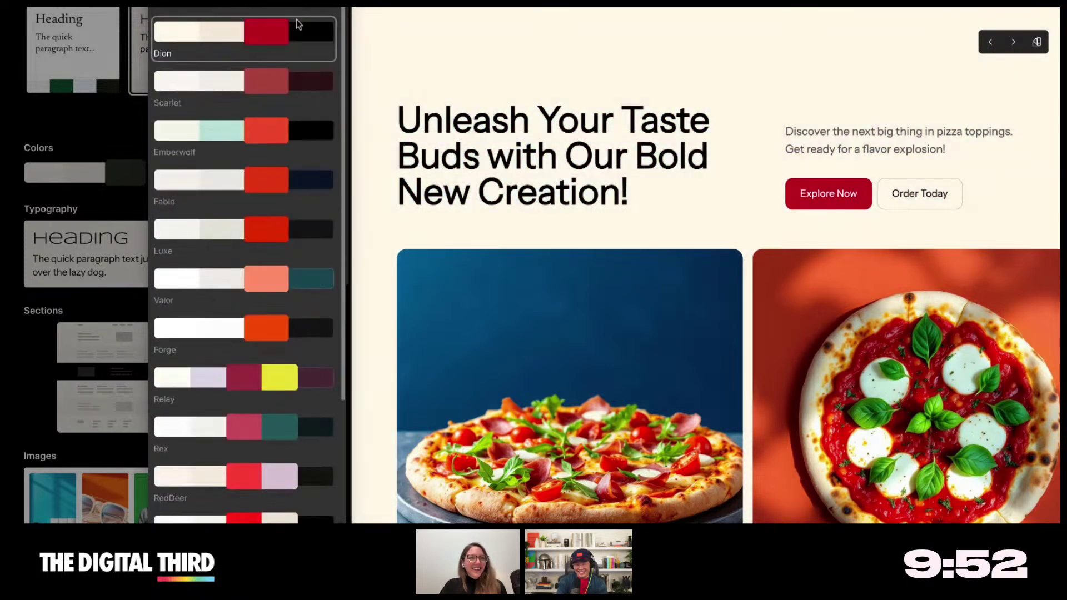
pyautogui.scroll(1, 256, 65)
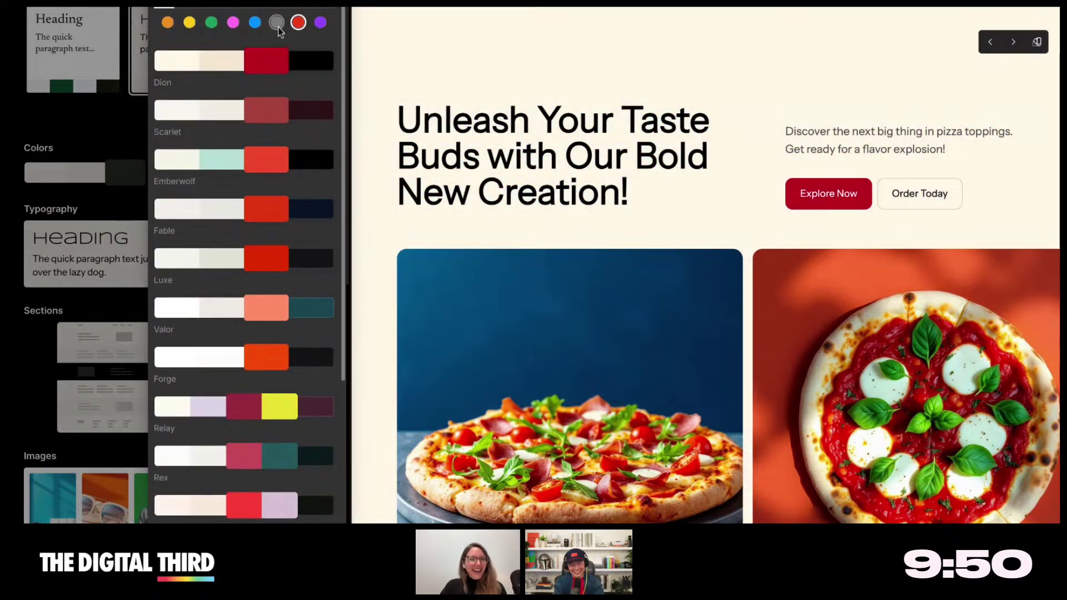
pyautogui.click(282, 64)
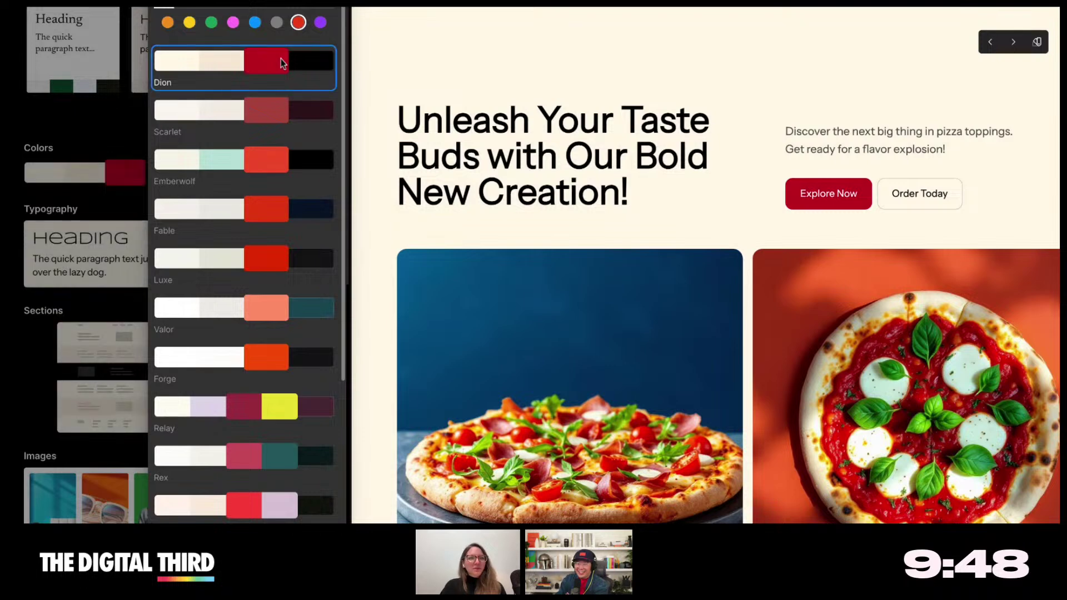
pyautogui.click(58, 122)
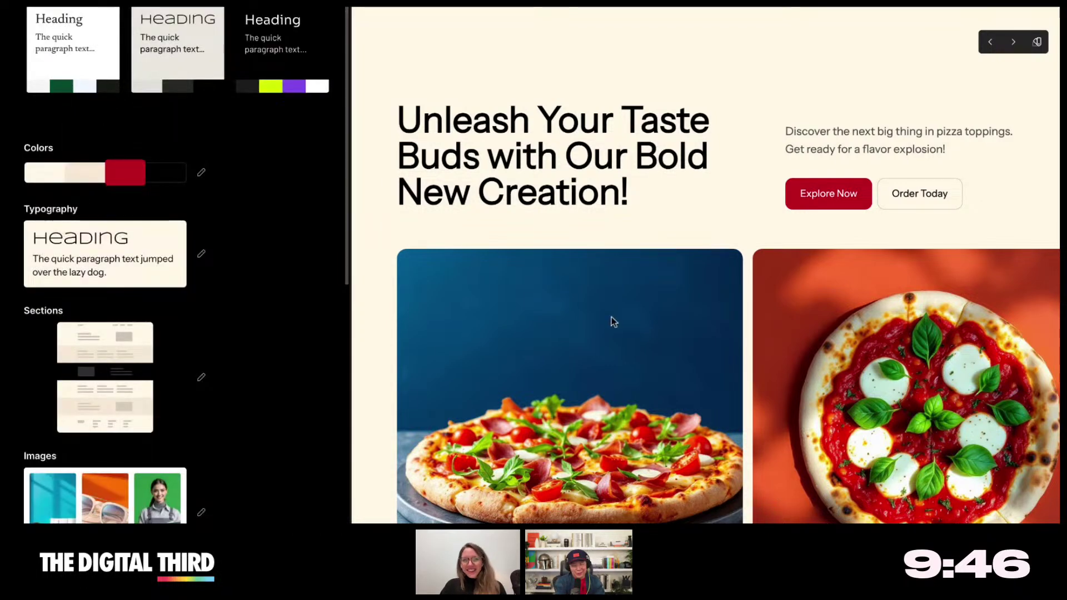
# - Review the hero section and the Discover Our Latest Pizza Creation section in the red palette
pyautogui.scroll(-3, 611, 316)
pyautogui.scroll(-5, 611, 317)
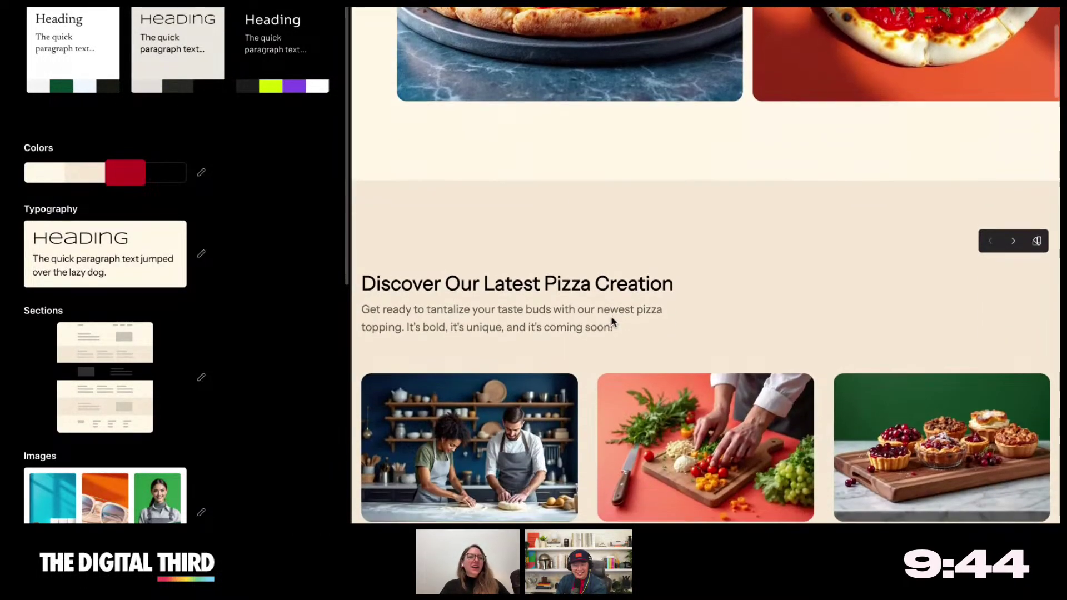
pyautogui.scroll(8, 611, 321)
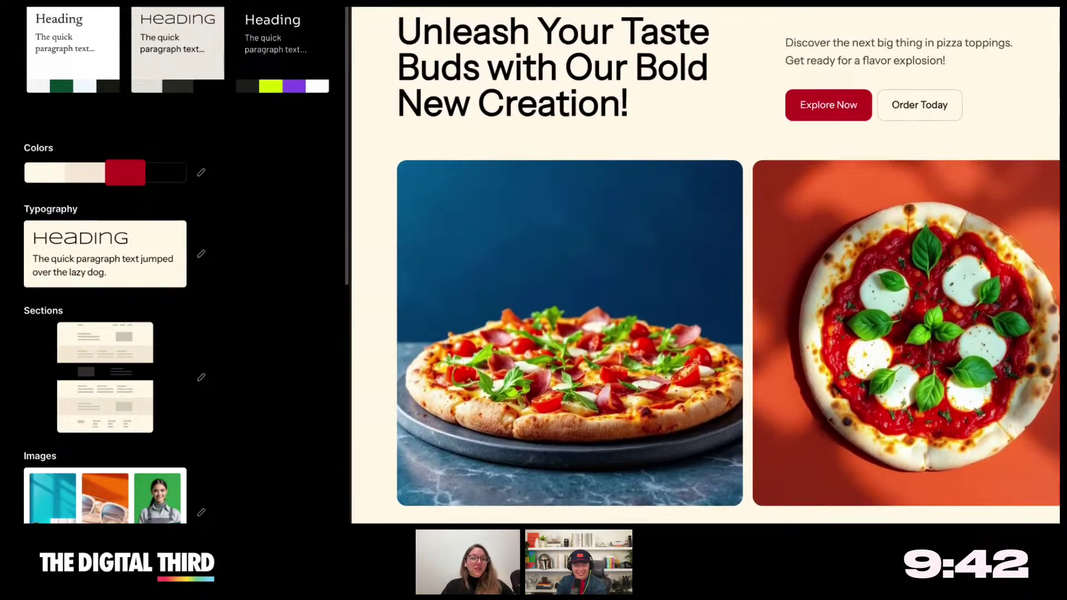
pyautogui.scroll(-3, 572, 333)
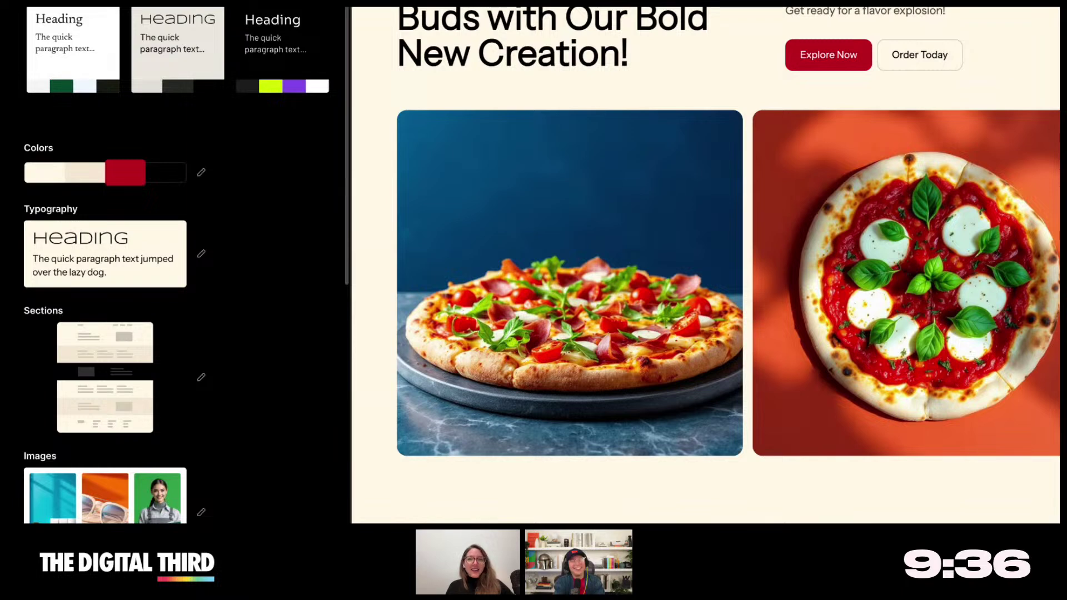
pyautogui.scroll(-5, 558, 400)
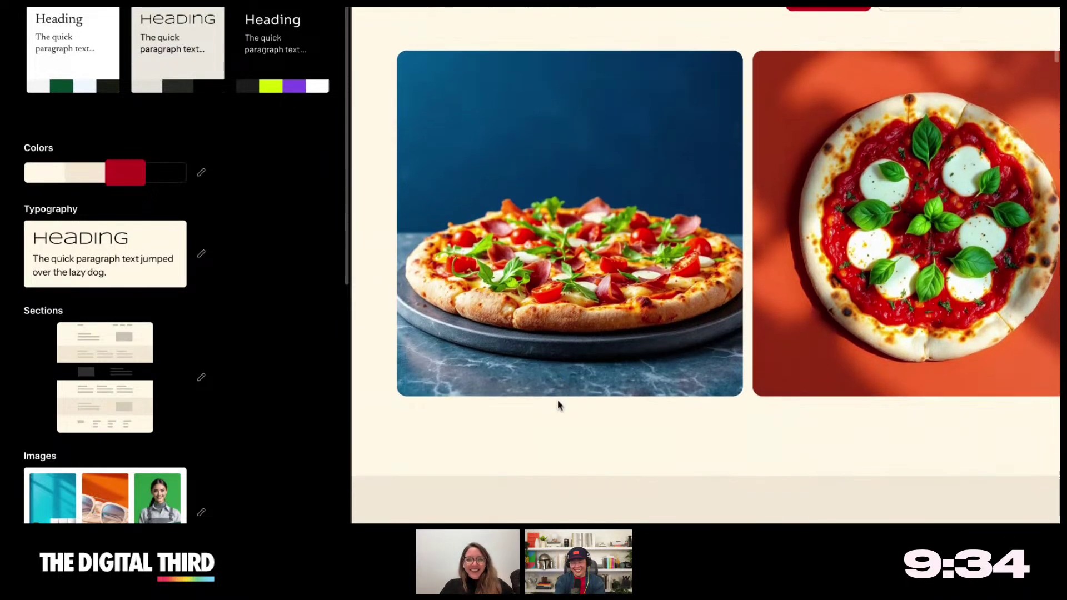
pyautogui.scroll(-4, 558, 406)
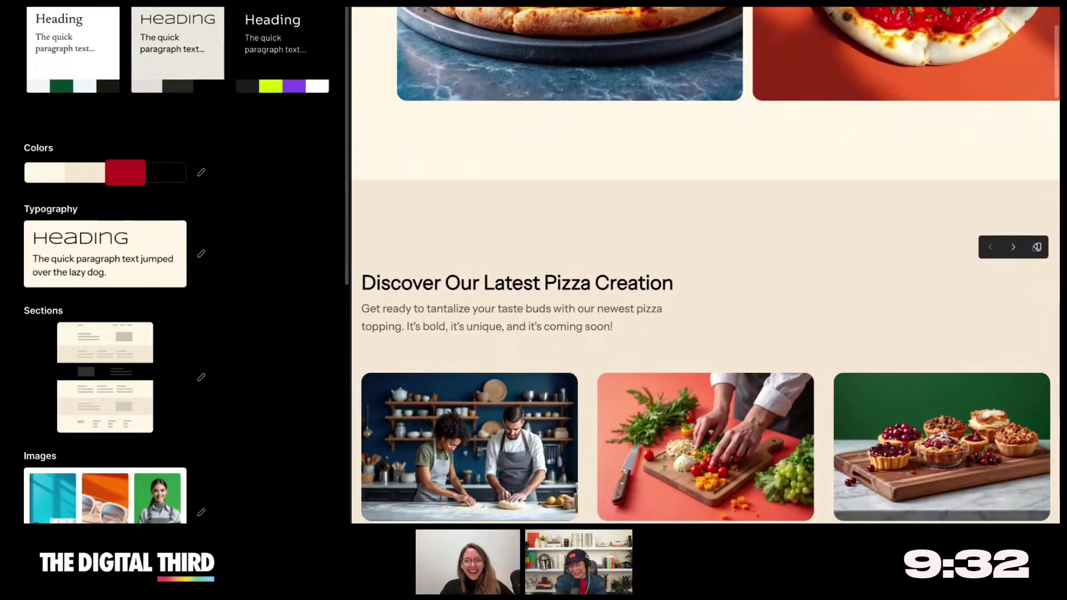
# - Switch the section below the hero to the layout pairing the food truck photo with stacking text cards, and check its cards
pyautogui.scroll(-3, 705, 278)
pyautogui.click(1013, 41)
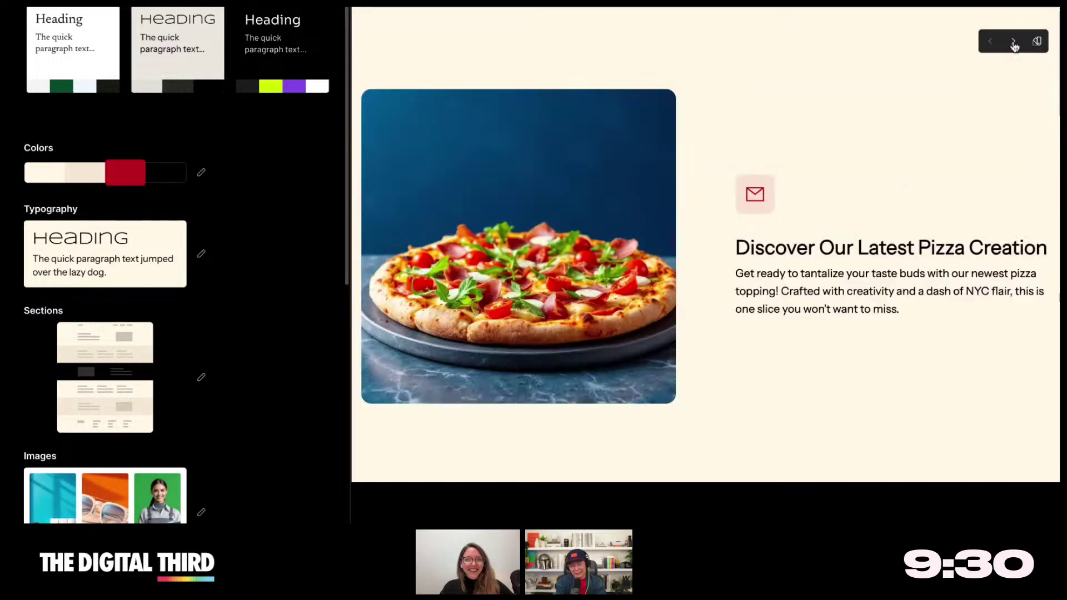
pyautogui.scroll(4, 878, 222)
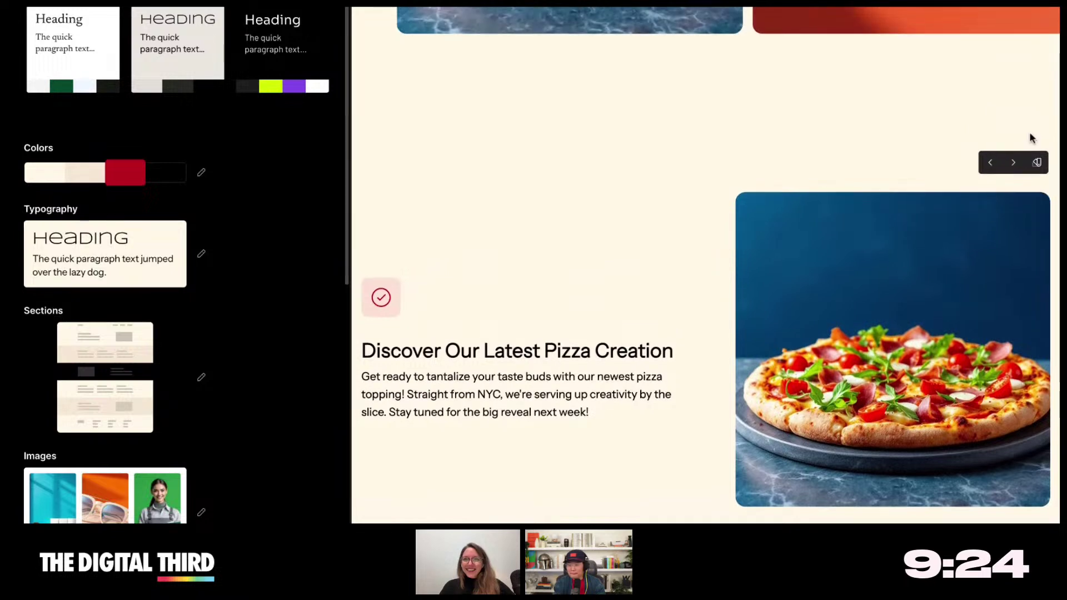
pyautogui.click(1011, 165)
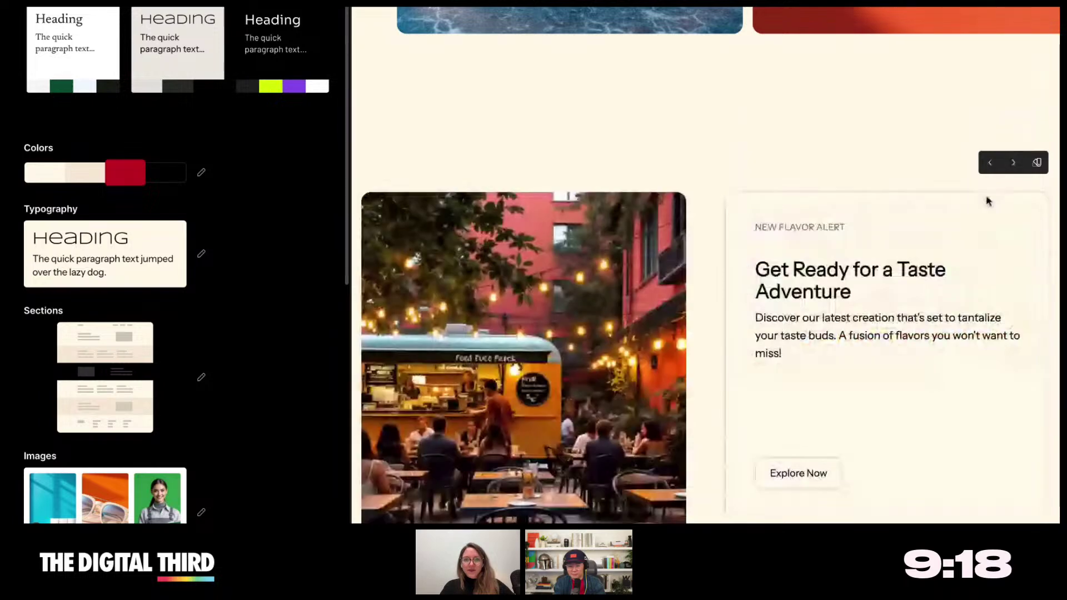
pyautogui.scroll(-3, 978, 228)
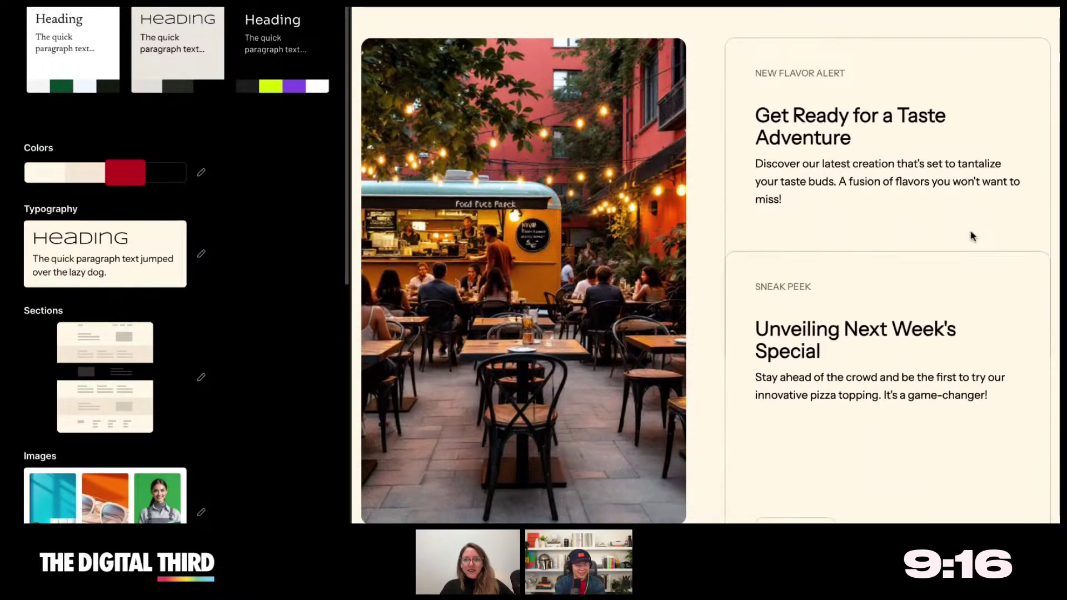
pyautogui.scroll(-5, 973, 236)
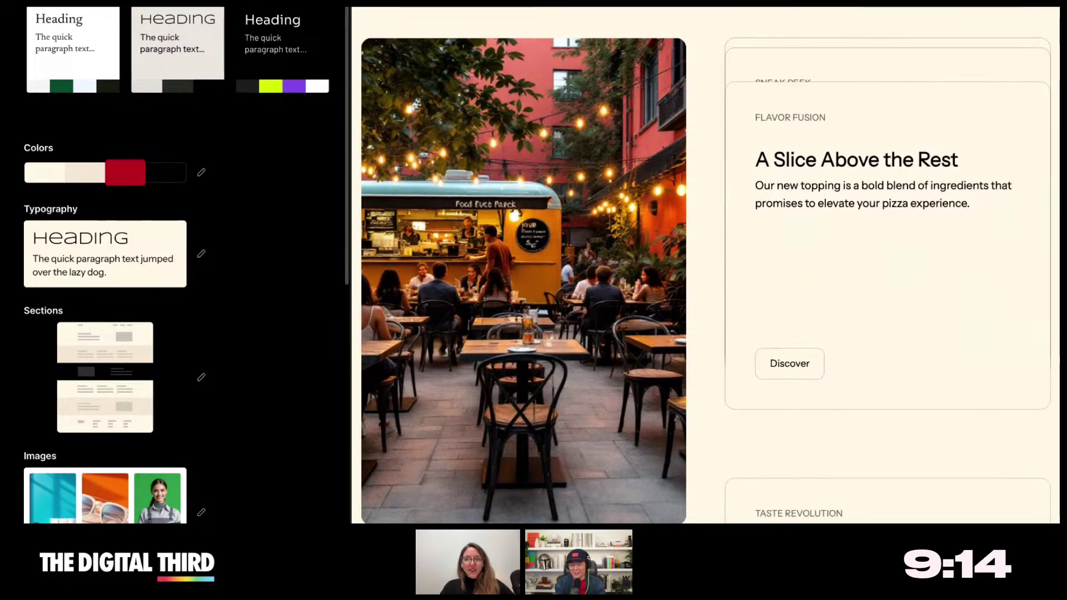
pyautogui.scroll(-5, 705, 236)
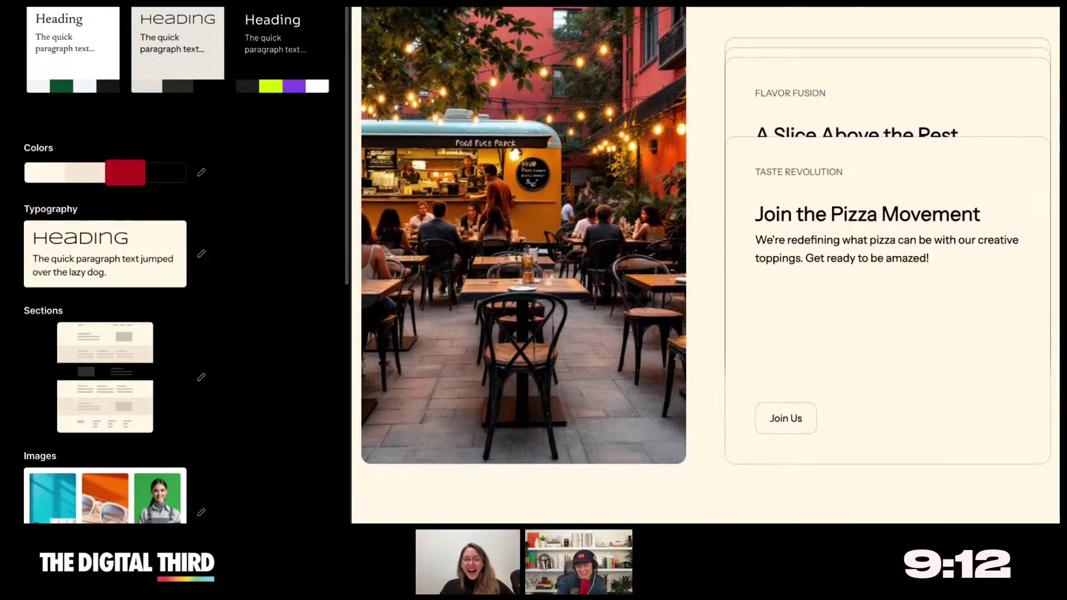
pyautogui.scroll(-5, 705, 262)
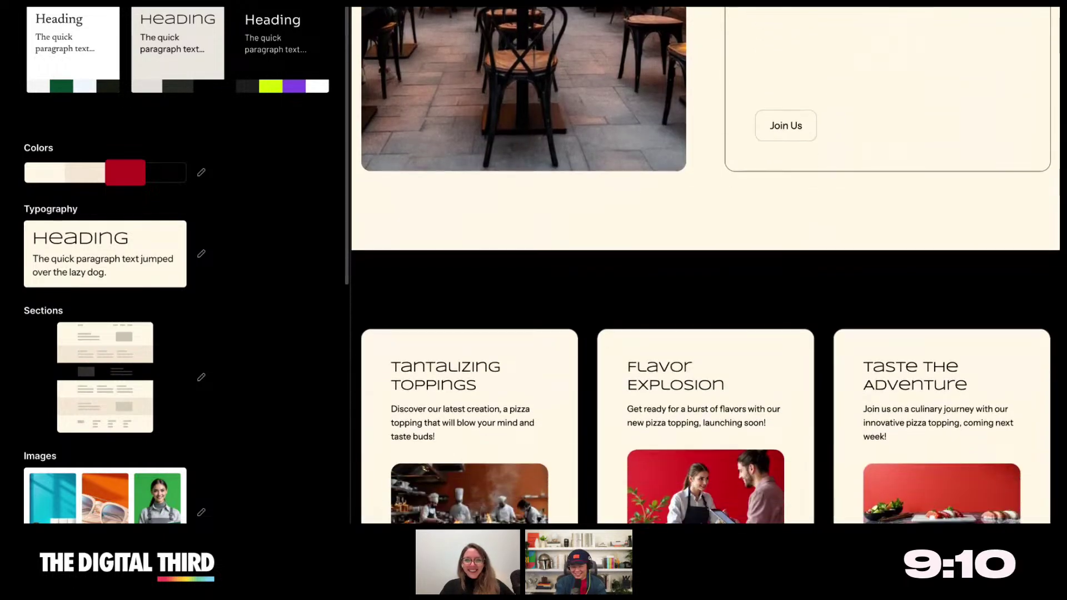
# - Change the background of the section with the Tantalizing Toppings and Flavor Explosion cards to red
pyautogui.scroll(-2, 705, 262)
pyautogui.scroll(-1, 706, 278)
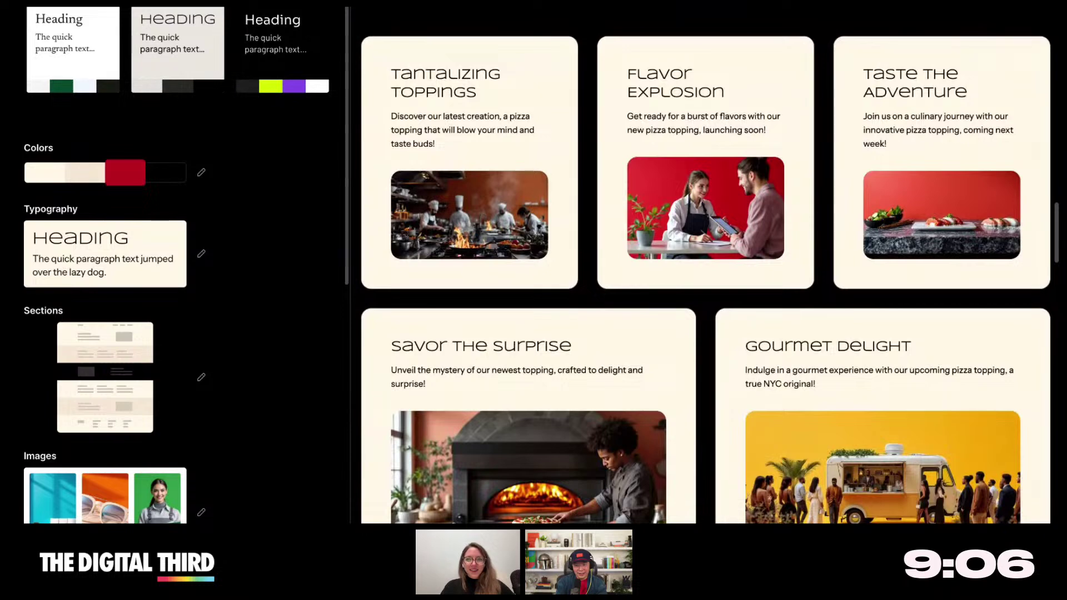
pyautogui.scroll(3, 1054, 189)
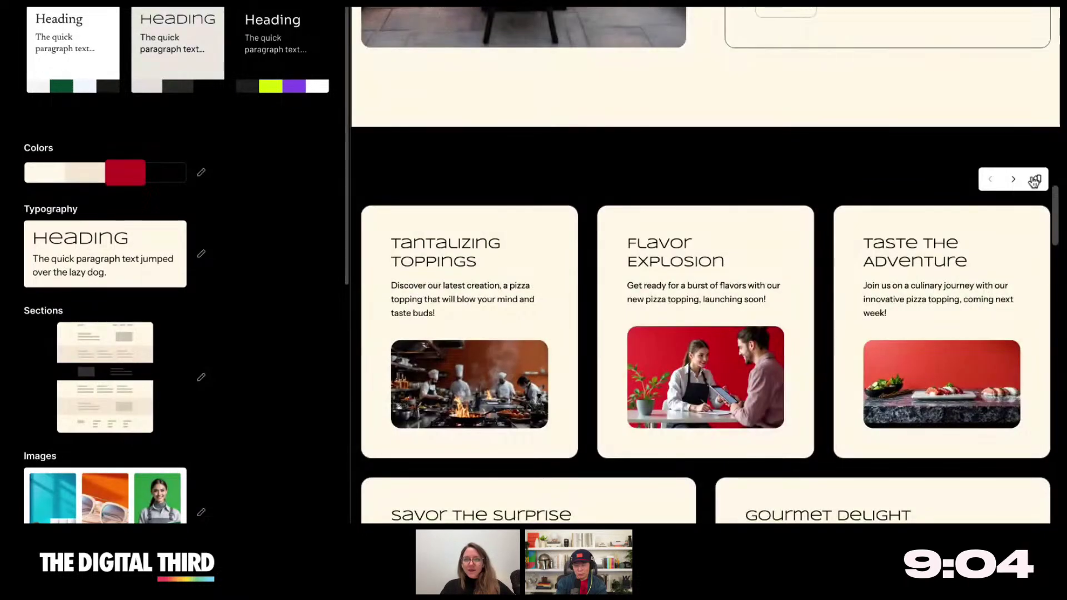
pyautogui.click(1034, 180)
pyautogui.click(1034, 180)
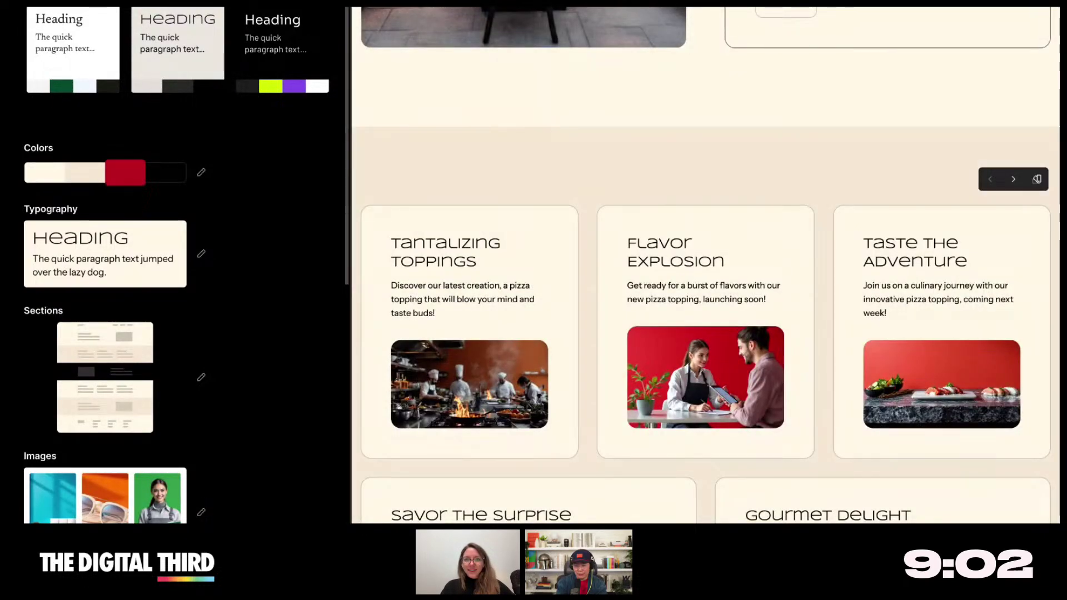
pyautogui.scroll(-2, 858, 270)
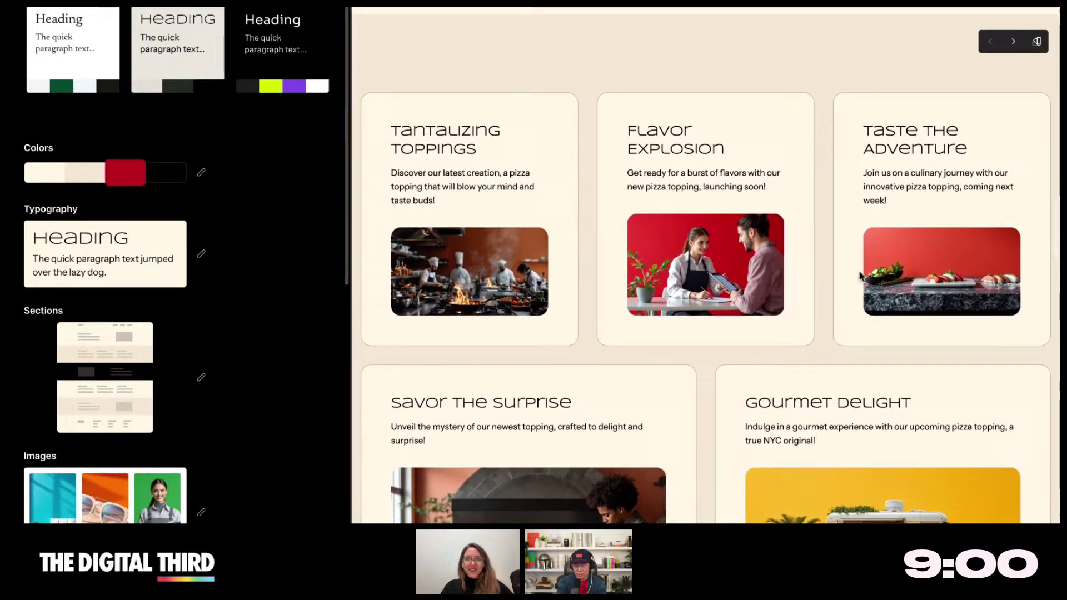
pyautogui.click(1037, 58)
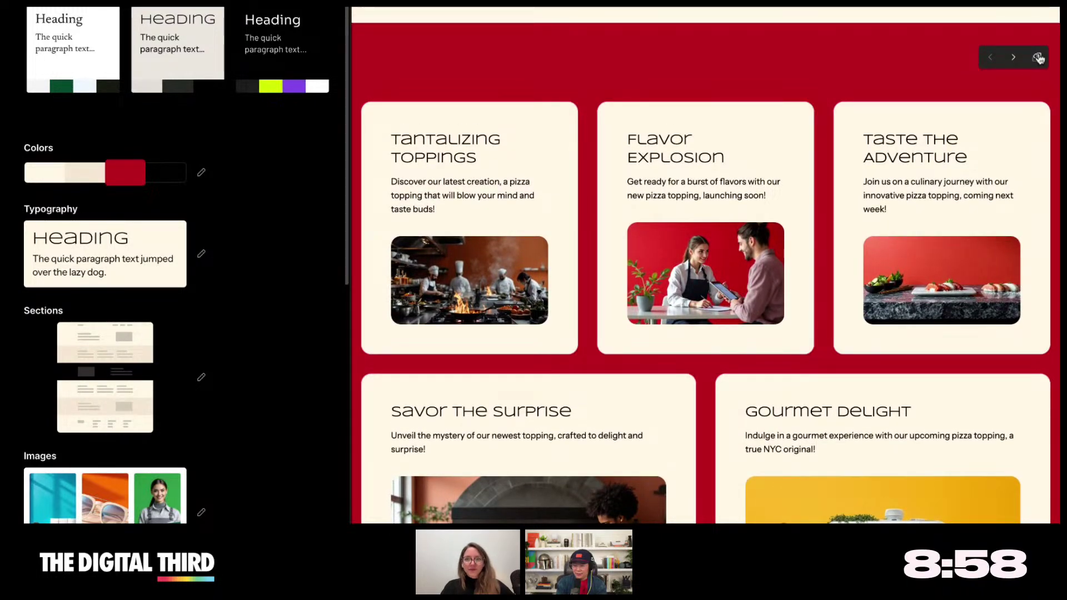
# - Review the remaining page sections: the dark call-to-action banner, the customer testimonials with statistics, and the black blog section
pyautogui.scroll(-10, 881, 266)
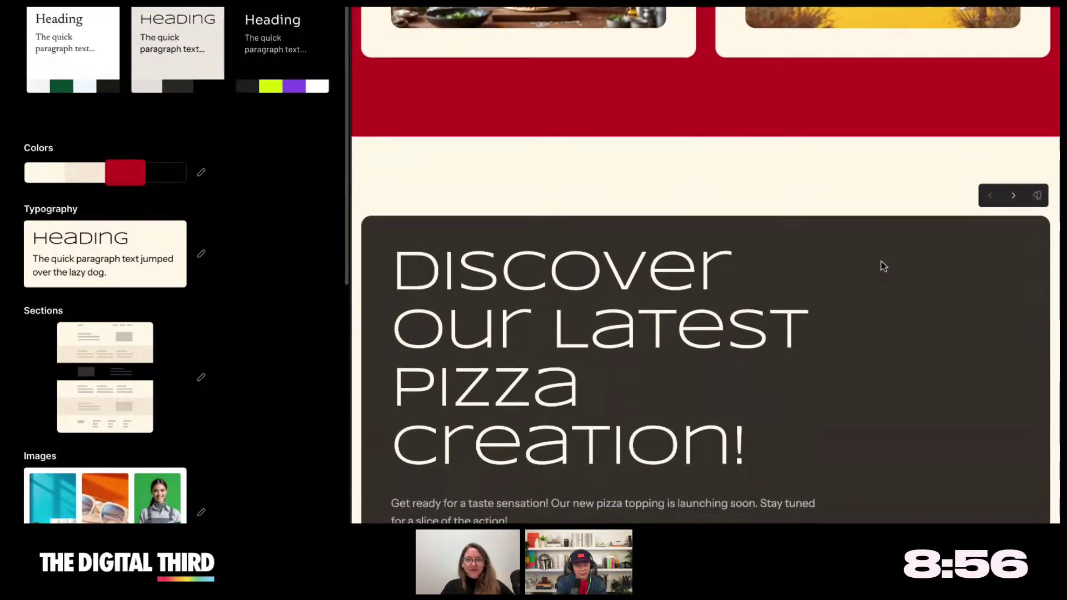
pyautogui.scroll(-2, 881, 261)
pyautogui.scroll(-2, 612, 326)
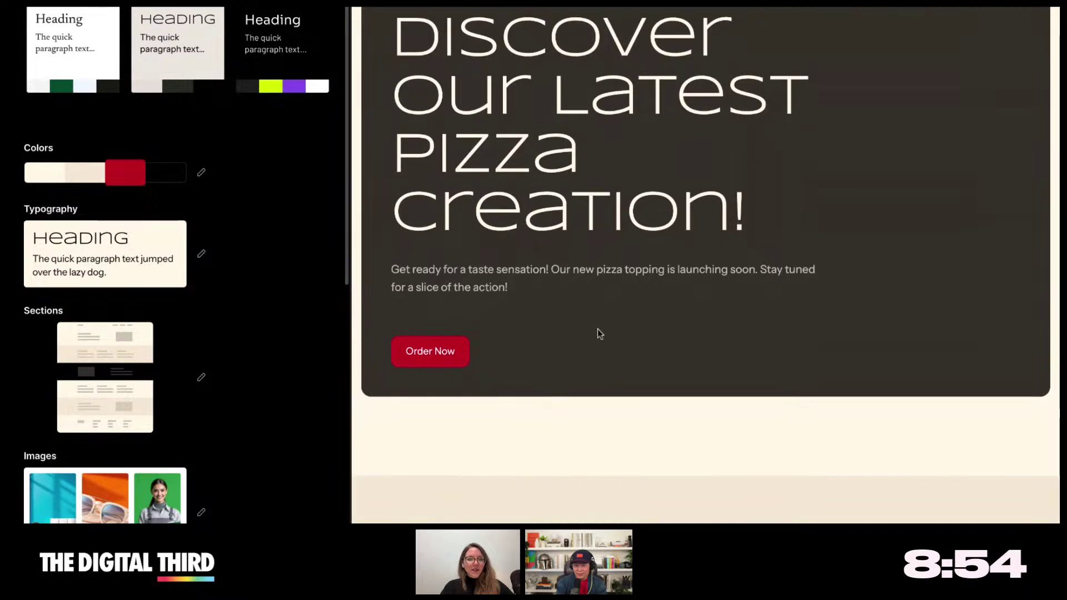
pyautogui.scroll(-5, 597, 329)
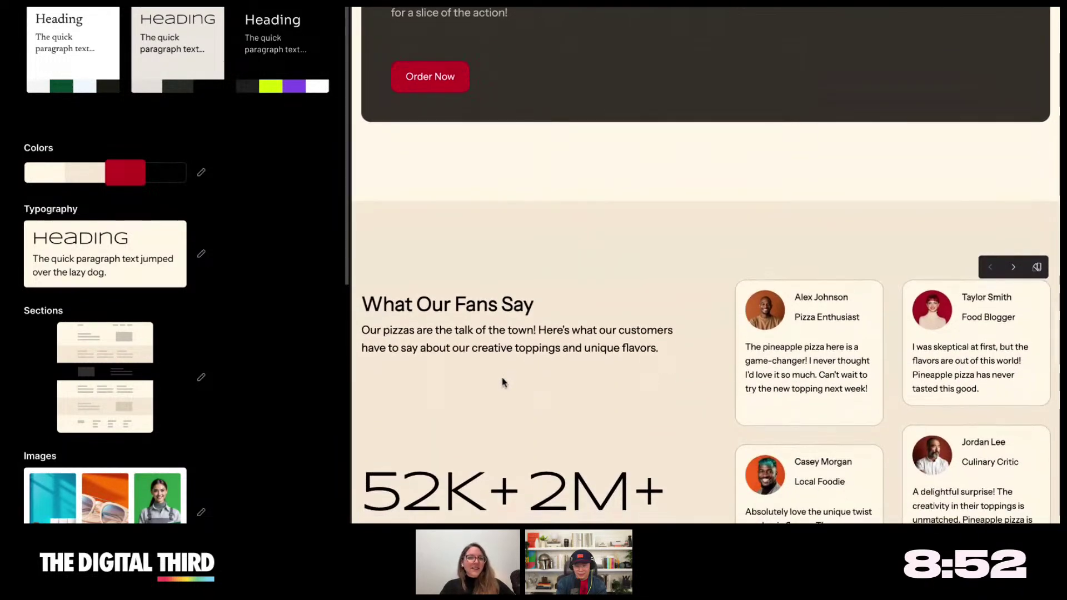
pyautogui.scroll(-3, 502, 377)
pyautogui.scroll(-1, 537, 467)
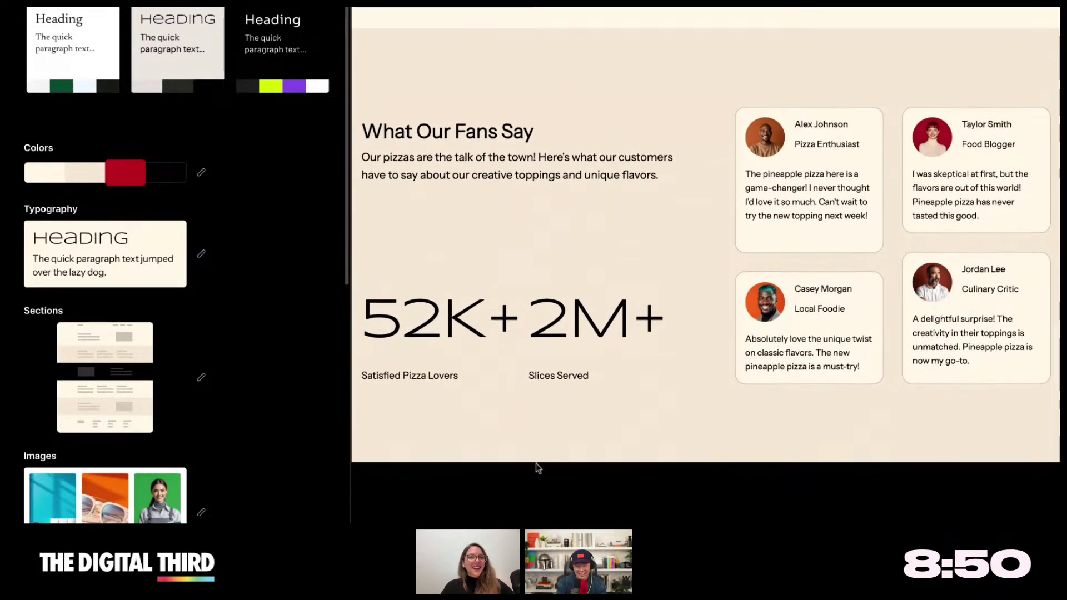
pyautogui.scroll(-1, 537, 467)
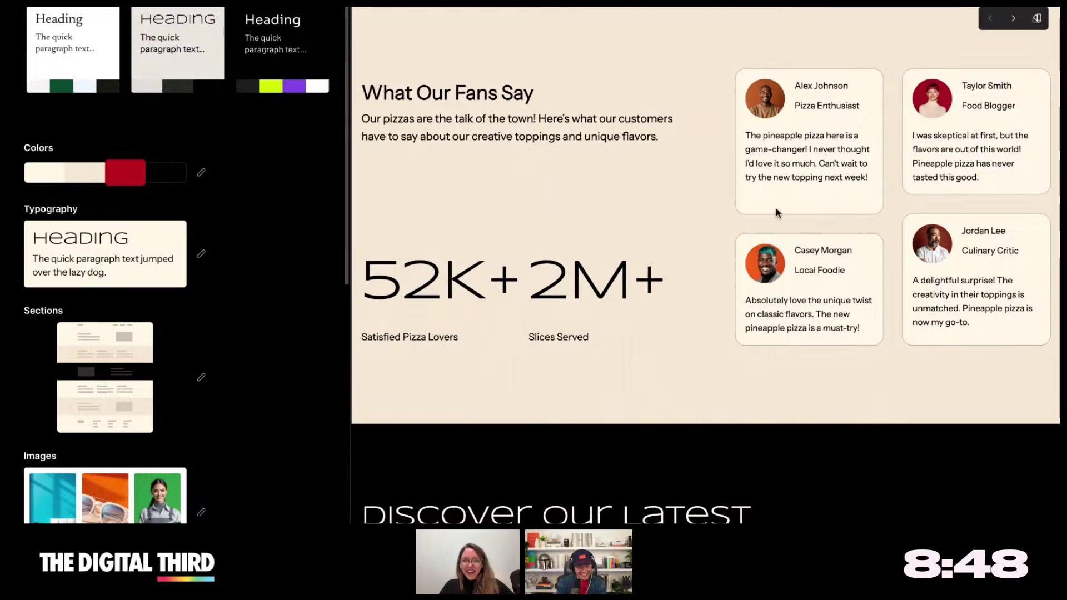
pyautogui.scroll(-6, 654, 377)
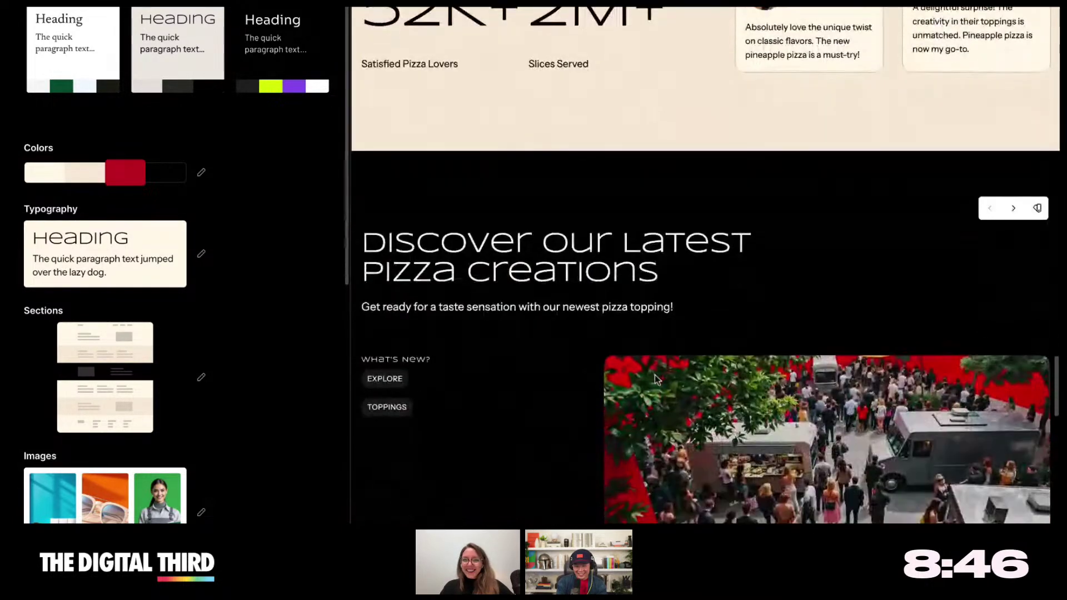
pyautogui.scroll(-5, 654, 375)
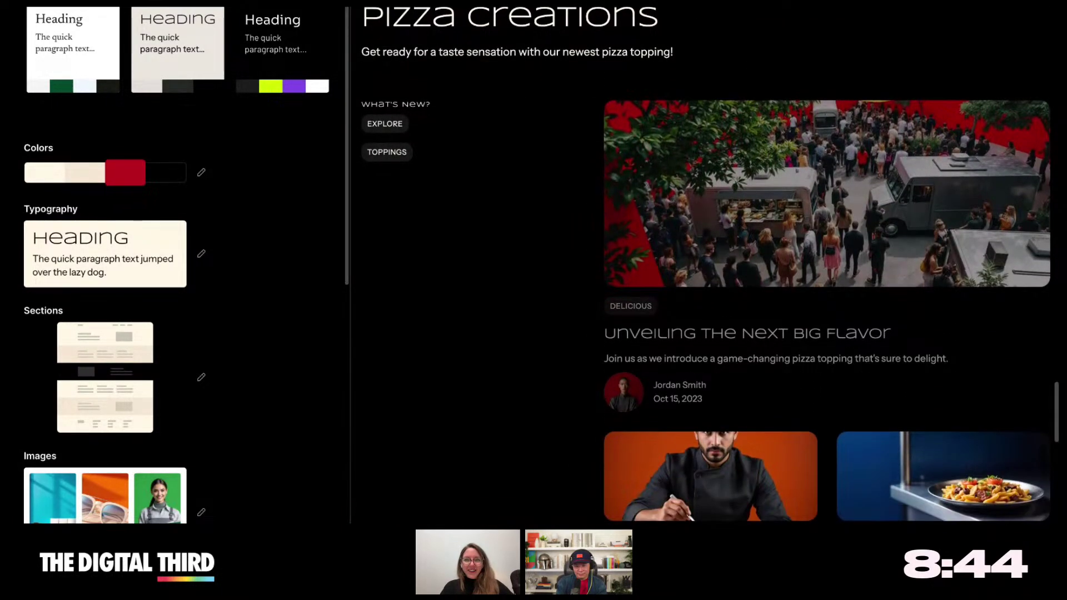
pyautogui.scroll(2, 1037, 9)
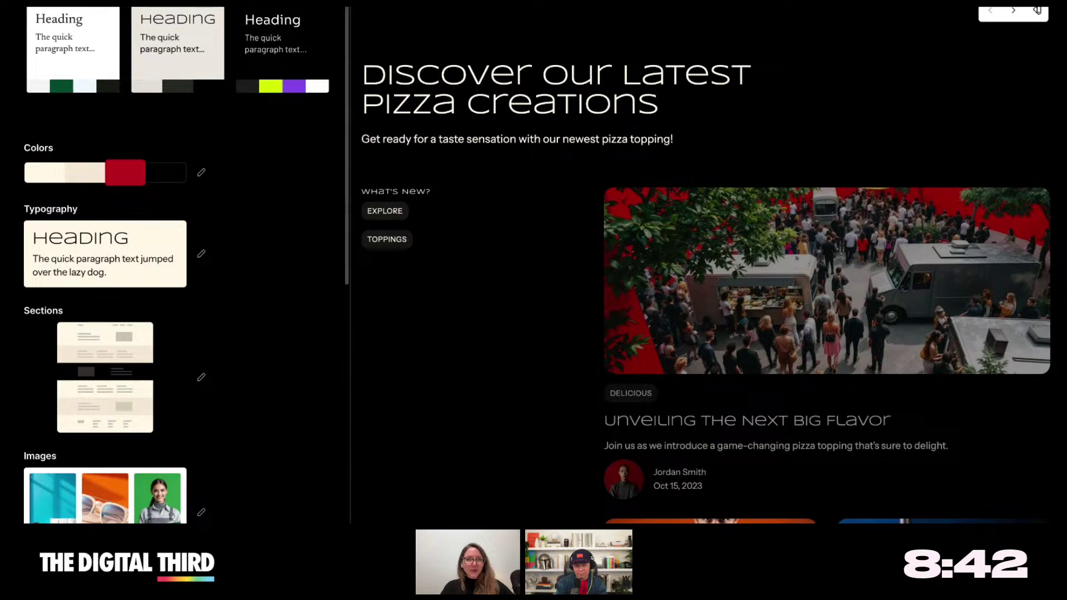
pyautogui.scroll(-5, 758, 230)
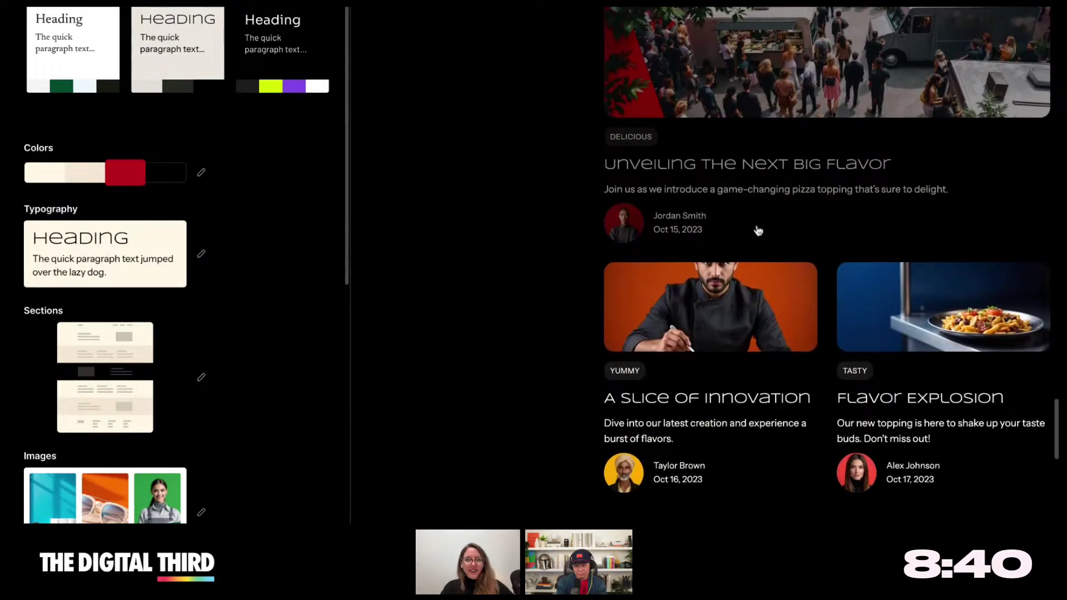
# - Open the theme's typography settings and look through the heading size scales
pyautogui.scroll(-1, 181, 336)
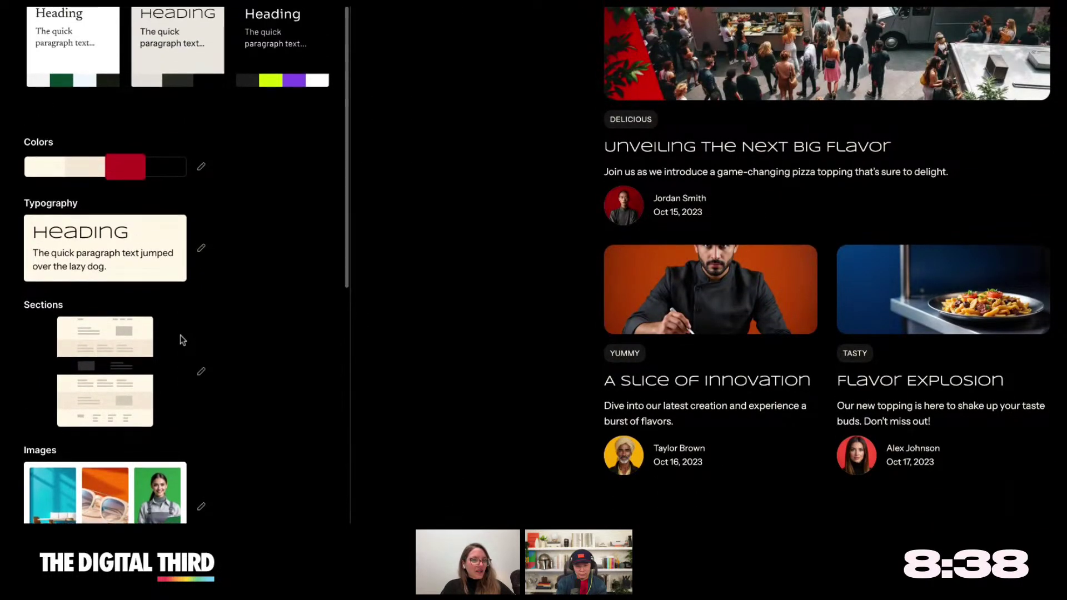
pyautogui.click(202, 250)
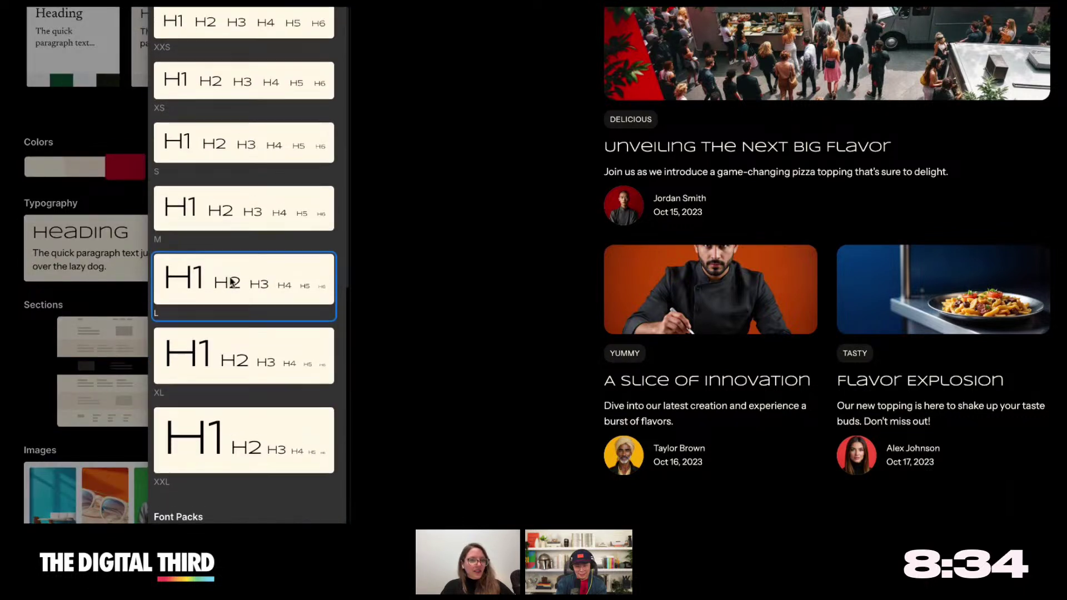
pyautogui.scroll(-1, 229, 311)
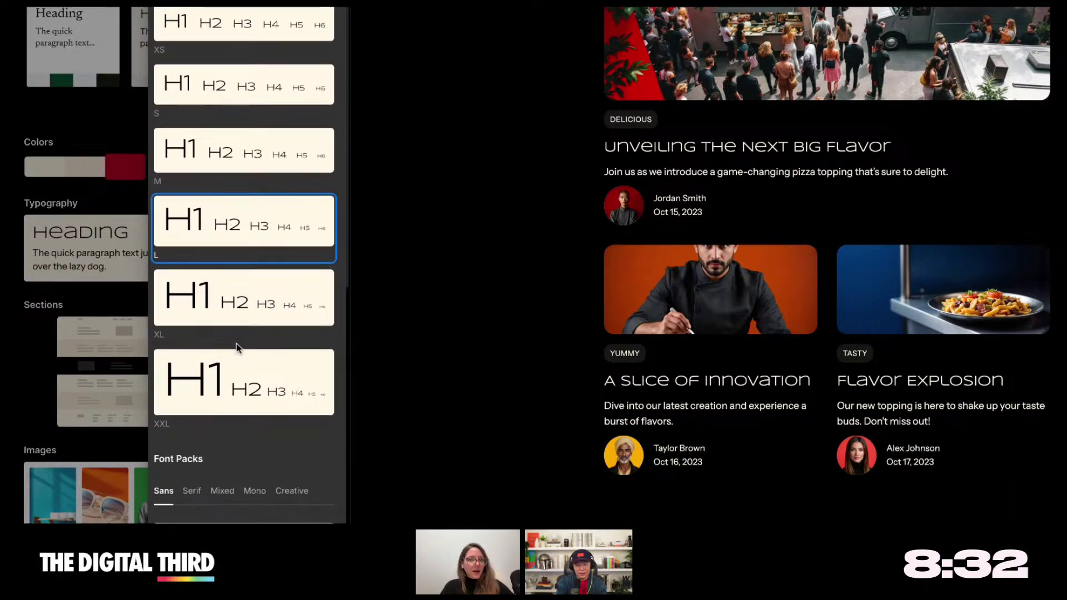
# - Try the XXL heading size scale and check the enlarged headings across the page
pyautogui.click(238, 388)
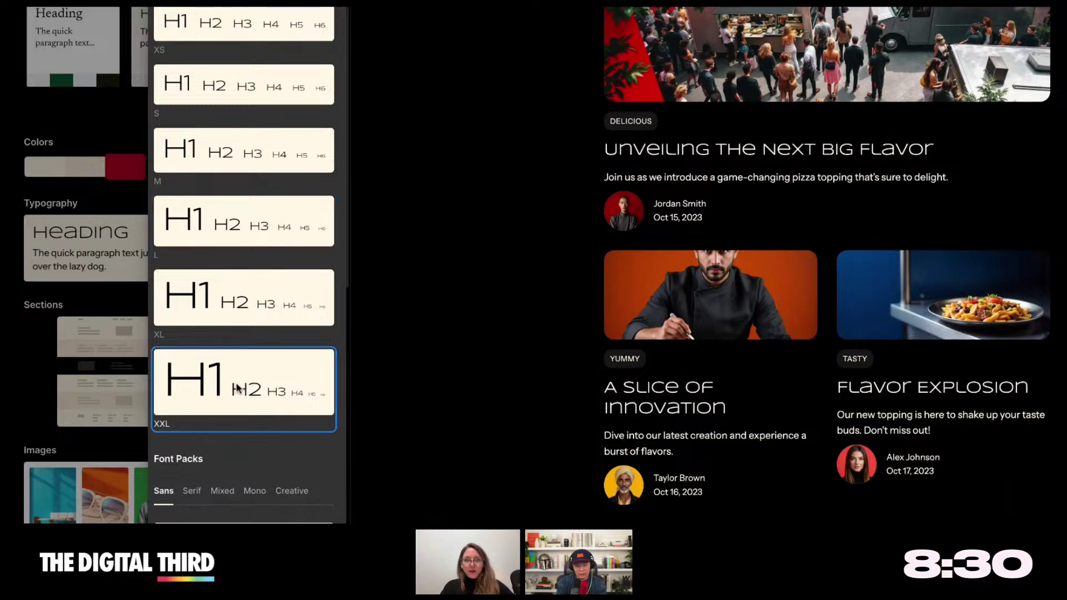
pyautogui.scroll(15, 574, 257)
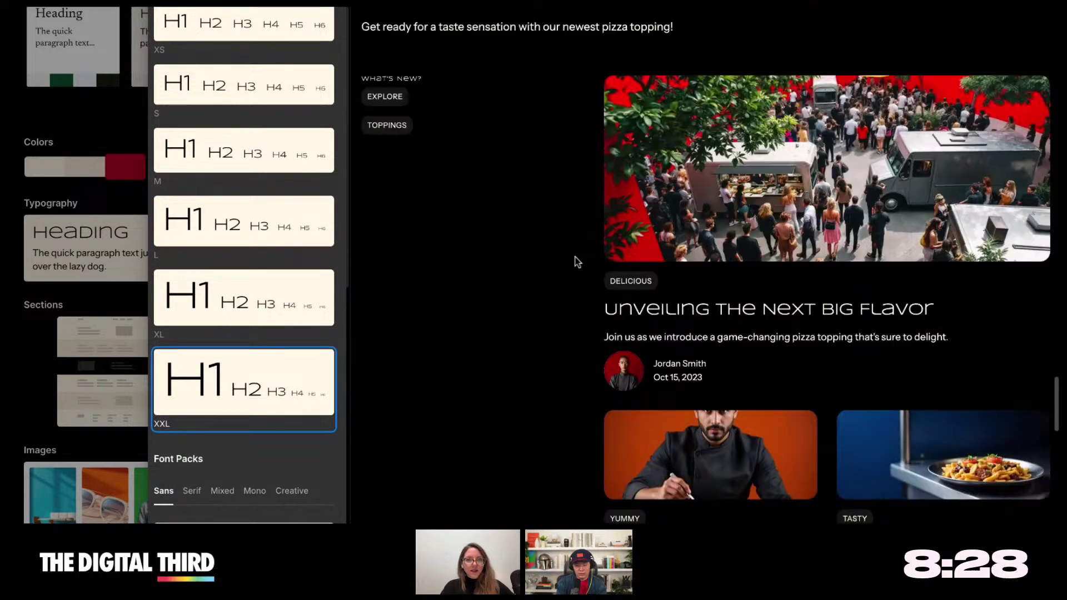
pyautogui.scroll(15, 576, 261)
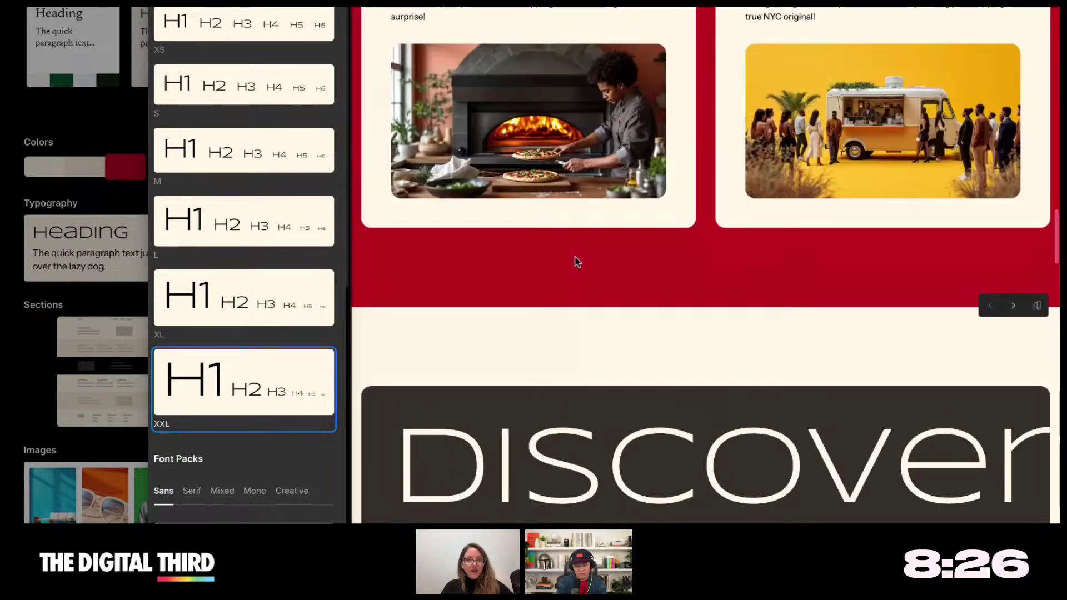
pyautogui.scroll(5, 705, 267)
pyautogui.scroll(-15, 706, 266)
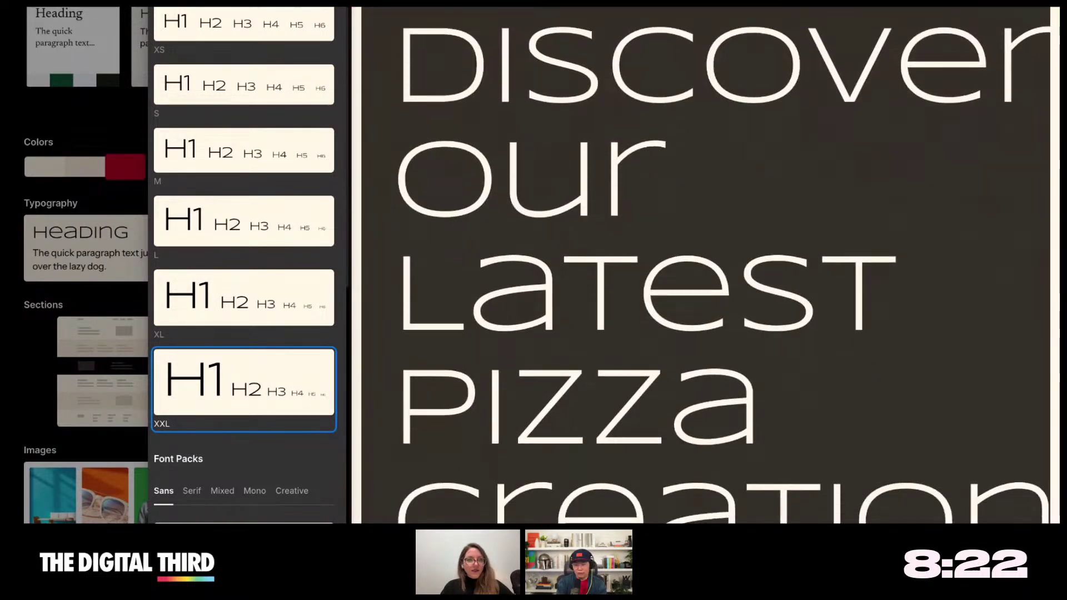
# - Set the heading size scale to S
pyautogui.scroll(2, 262, 230)
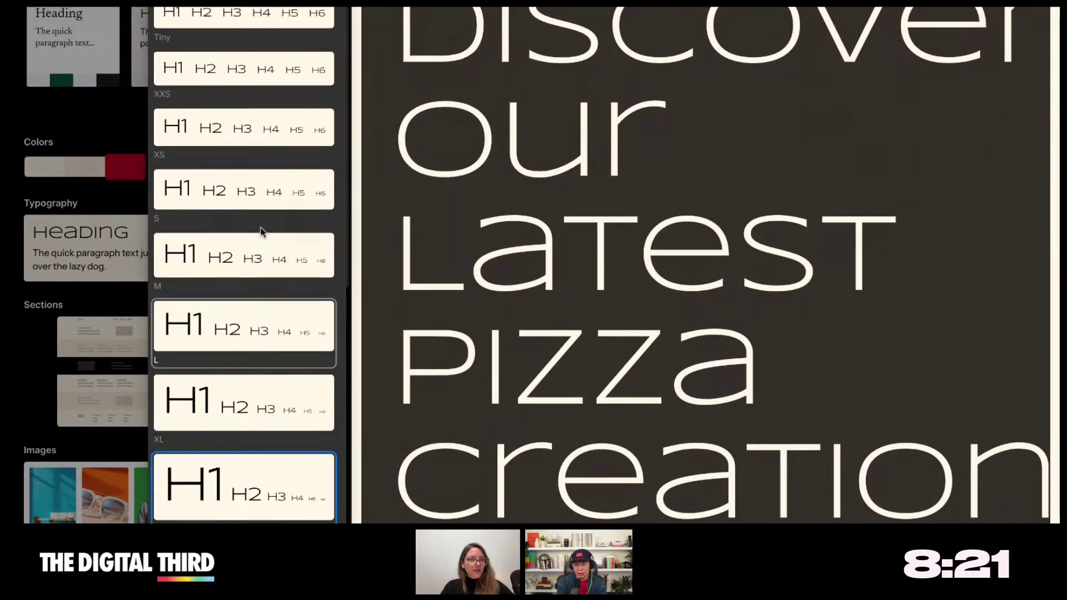
pyautogui.click(257, 182)
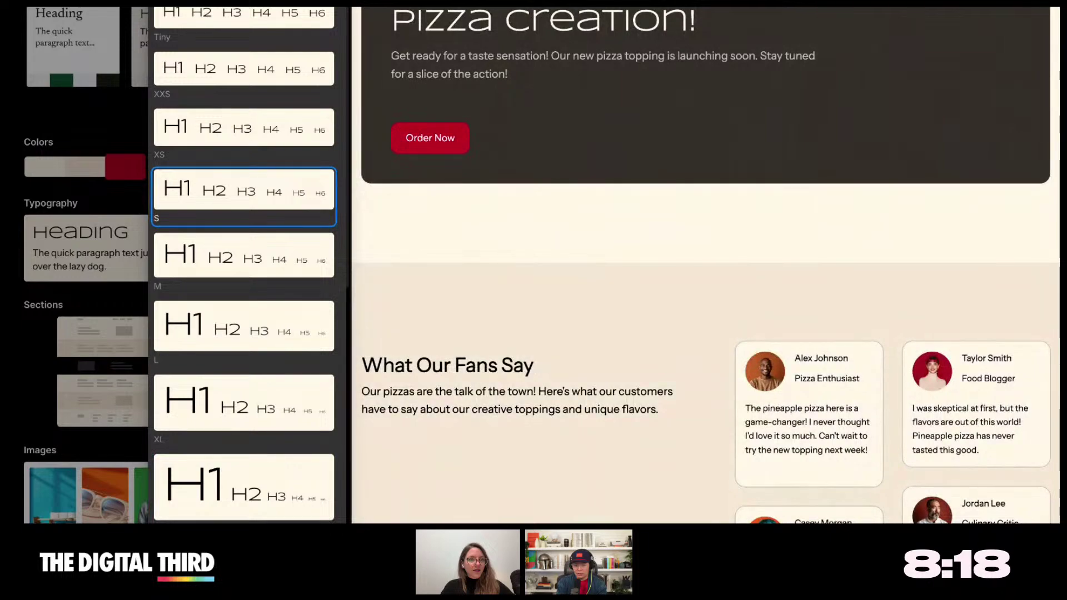
# - Review the hero, feature card and red topping sections of the page with the S heading scale
pyautogui.scroll(4, 569, 102)
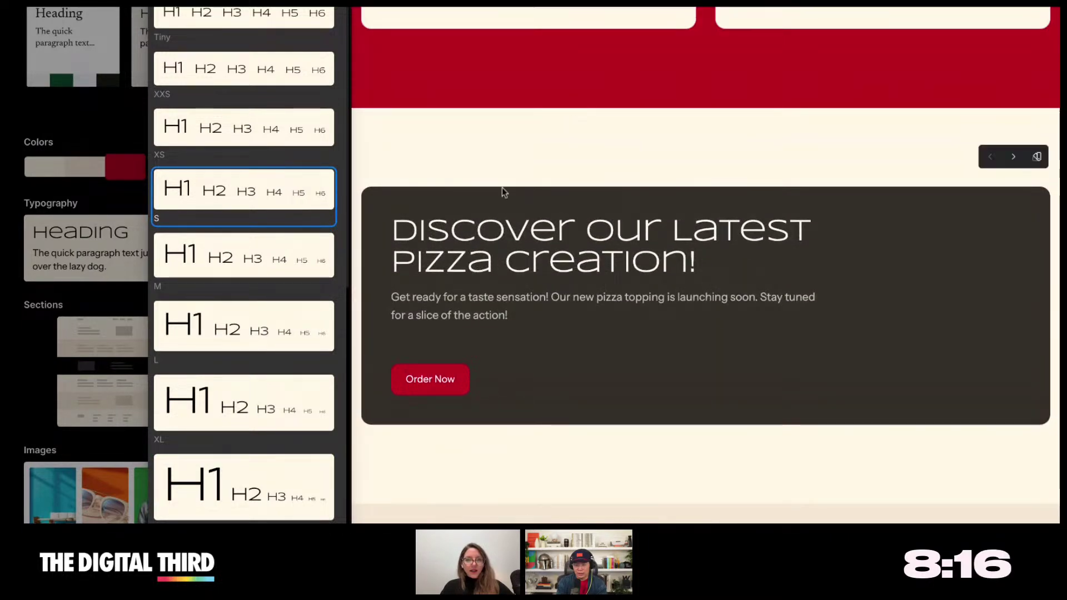
pyautogui.scroll(15, 535, 247)
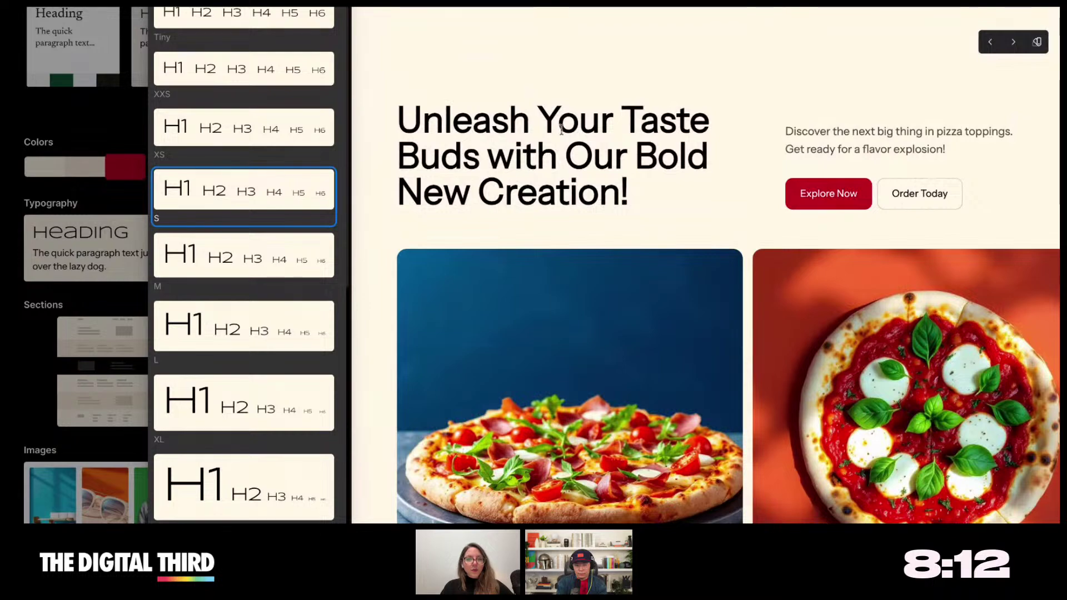
pyautogui.doubleClick(535, 159)
pyautogui.click(468, 215)
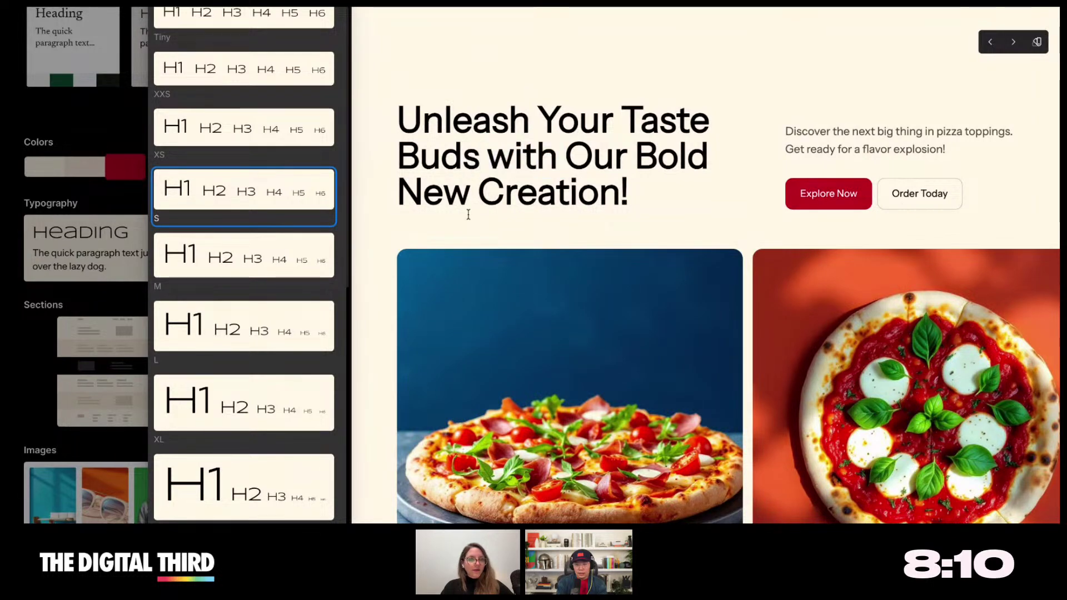
pyautogui.scroll(-3, 518, 309)
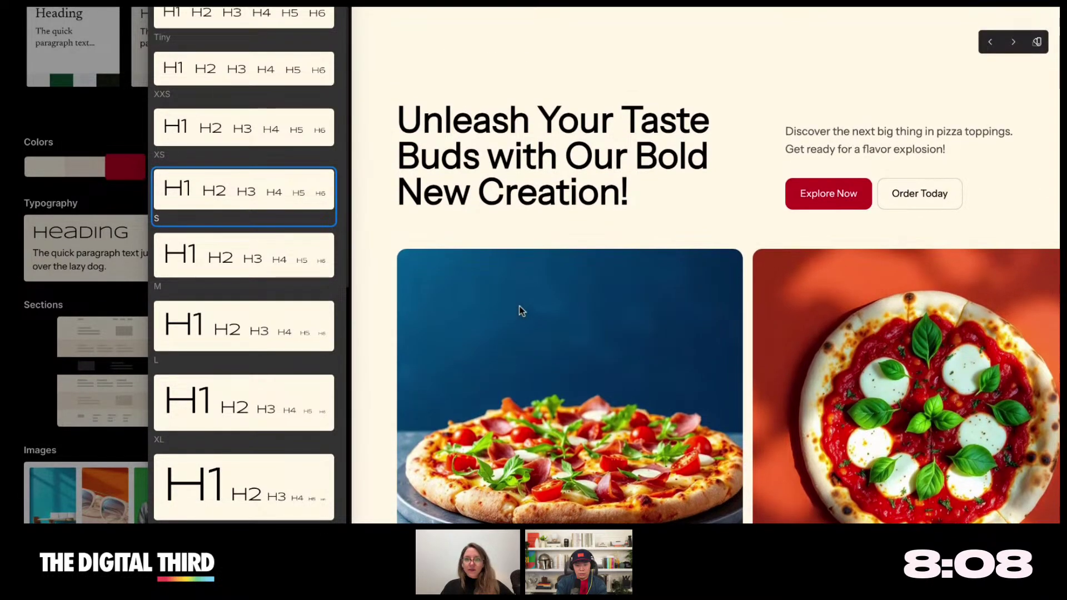
pyautogui.scroll(-10, 519, 309)
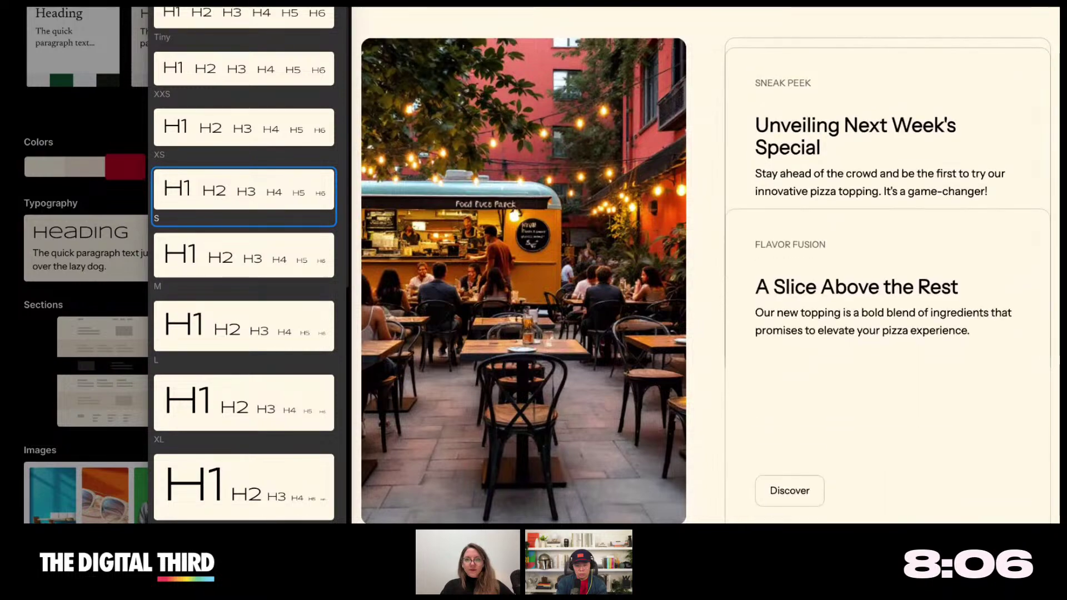
pyautogui.scroll(-10, 521, 259)
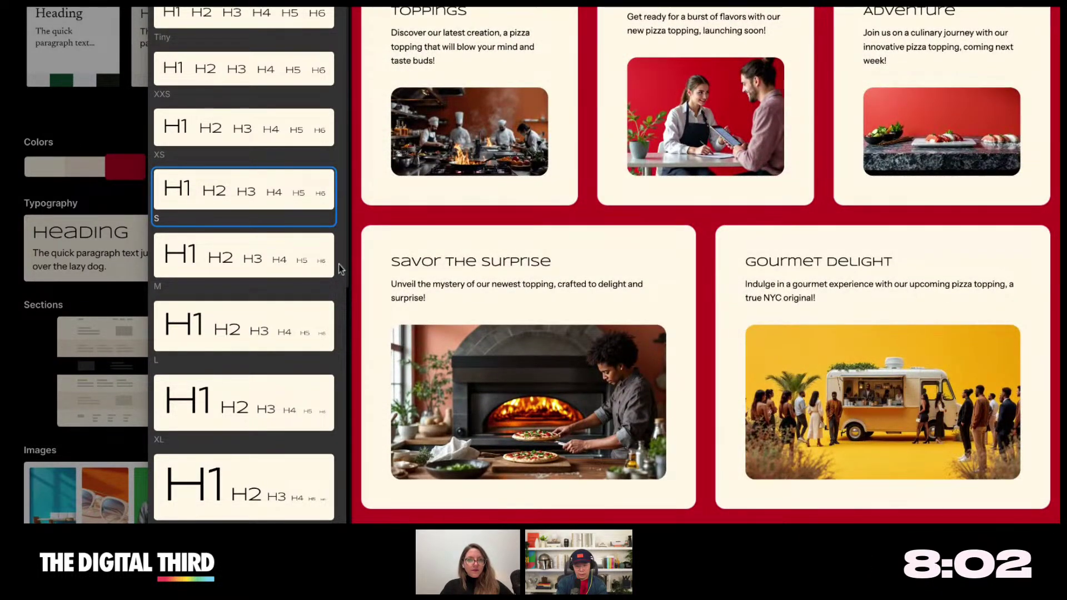
# - Try the Anton / Roboto sans font pack and check it on the call-to-action banner
pyautogui.scroll(-5, 269, 355)
pyautogui.scroll(-3, 269, 355)
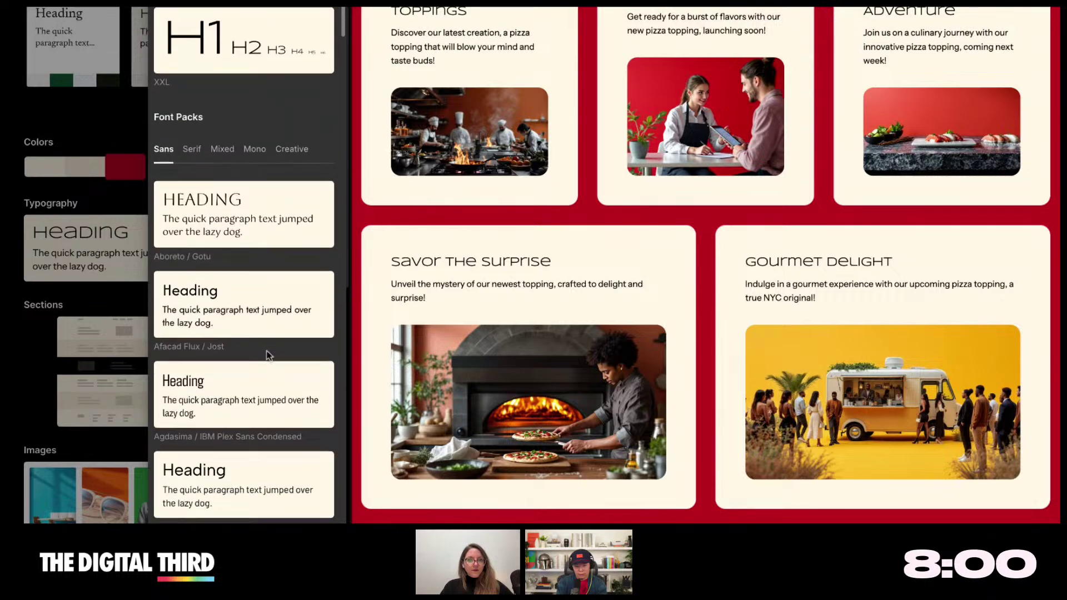
pyautogui.click(269, 356)
pyautogui.scroll(-1, 269, 355)
pyautogui.scroll(-5, 255, 367)
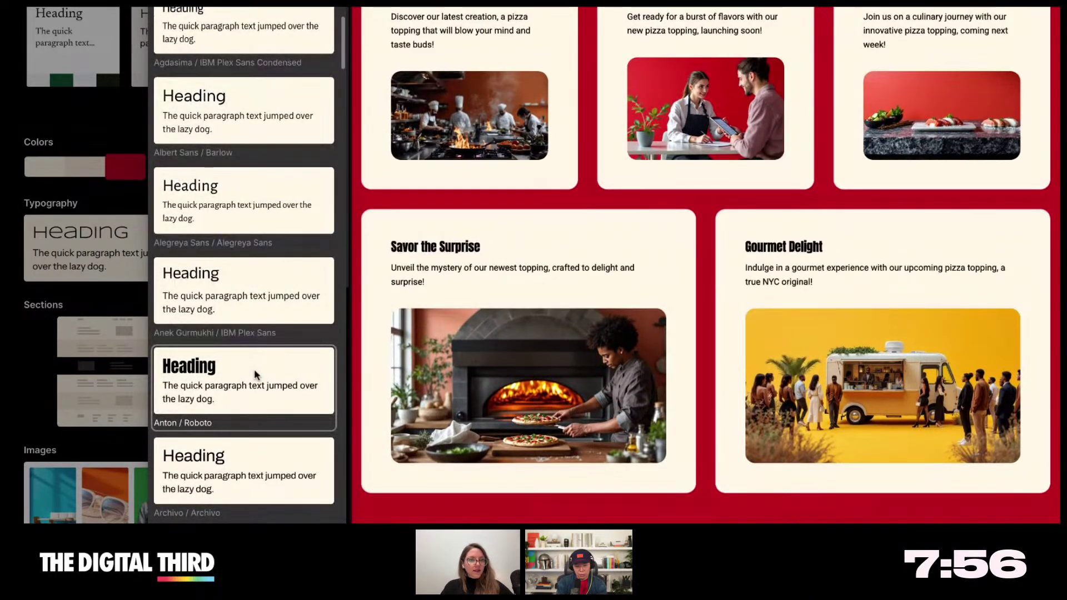
pyautogui.click(254, 372)
pyautogui.scroll(-2, 398, 371)
pyautogui.scroll(-2, 398, 371)
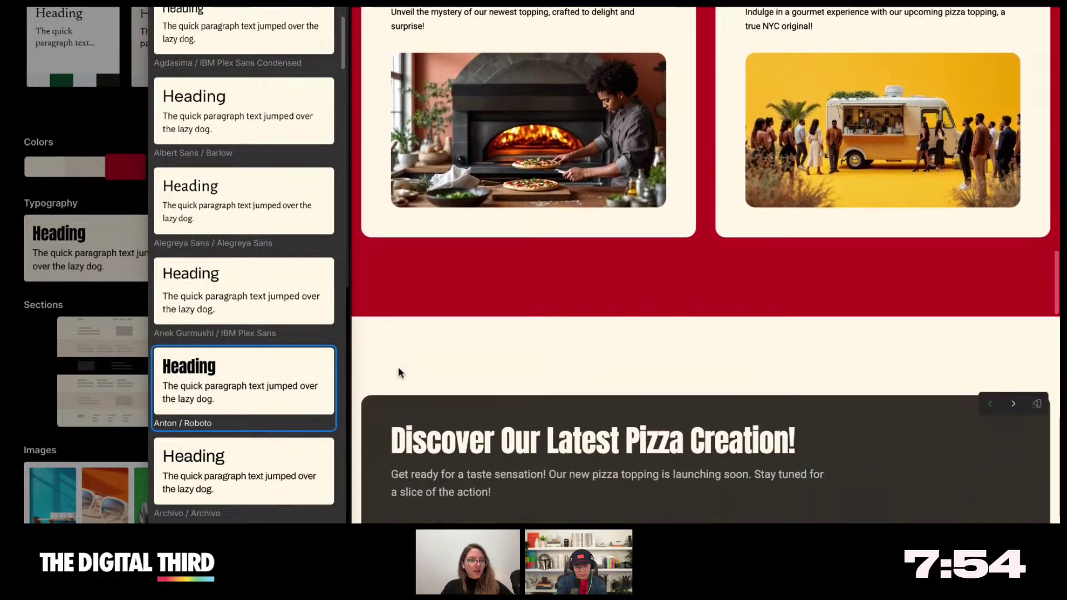
pyautogui.scroll(-3, 257, 443)
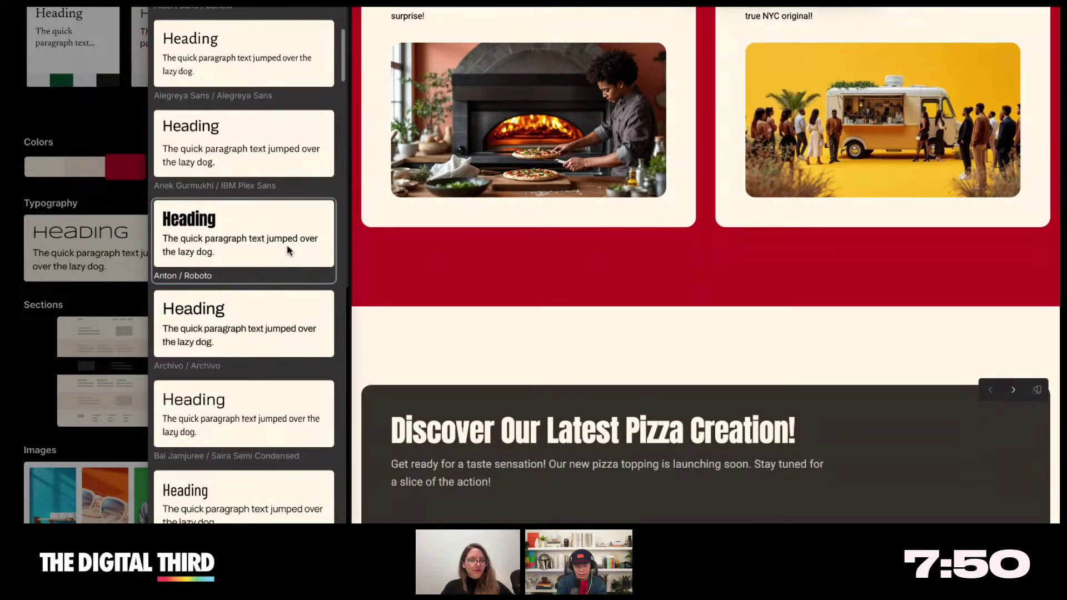
# - Apply the Bebas Neue / Open Sans font pack and check the headings of the topping cards
pyautogui.scroll(-1, 280, 333)
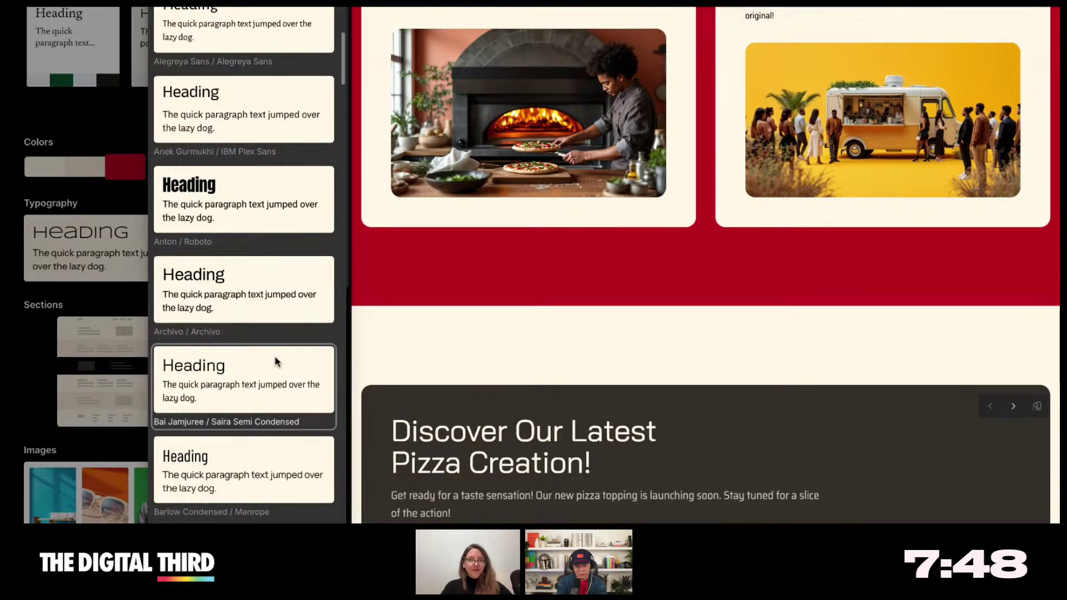
pyautogui.scroll(-3, 276, 362)
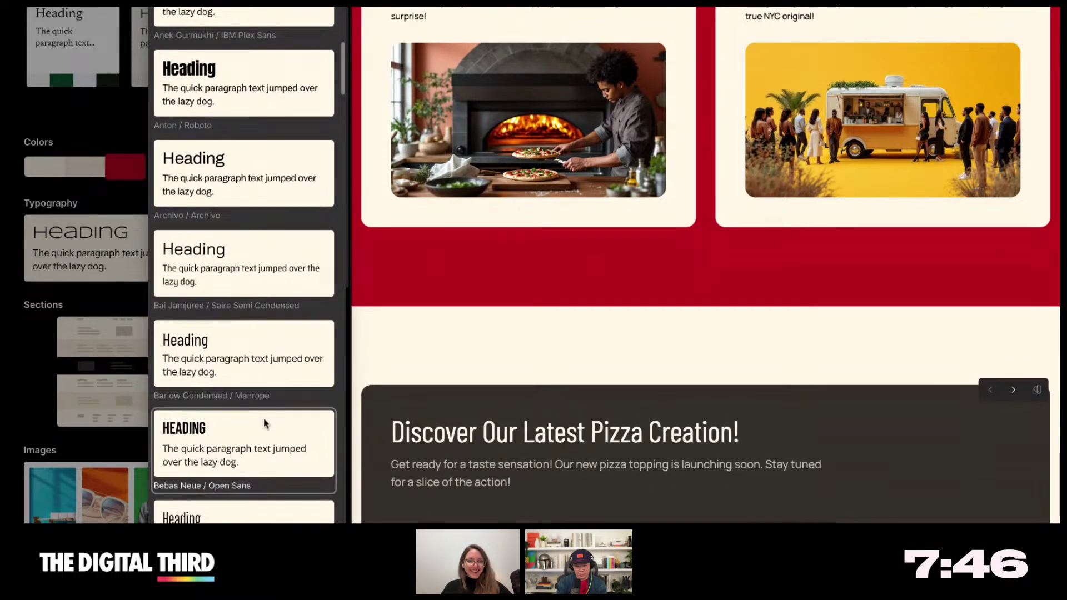
pyautogui.scroll(-4, 261, 405)
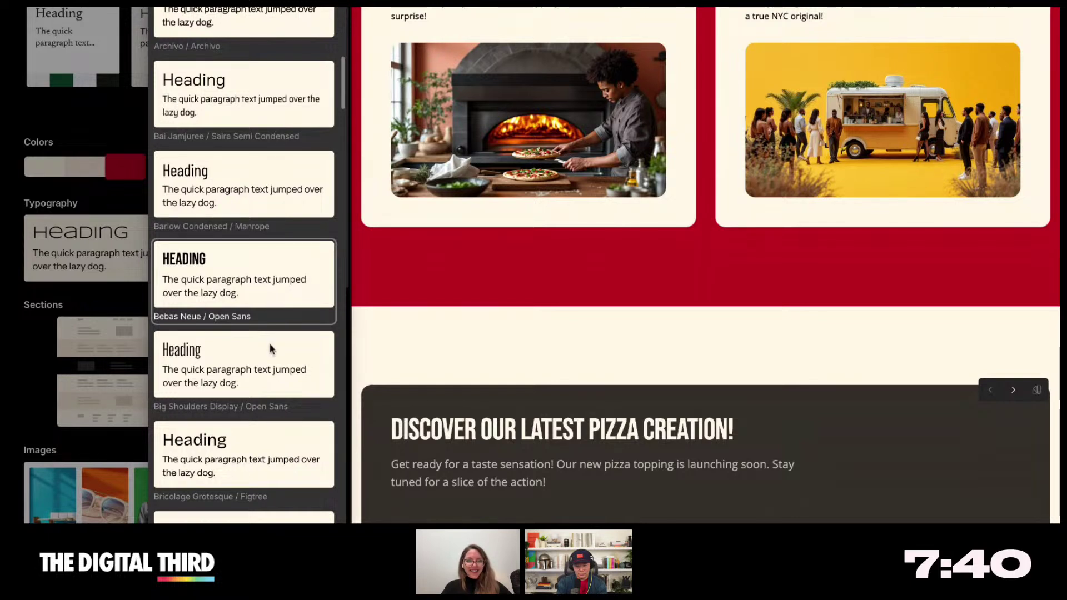
pyautogui.click(265, 322)
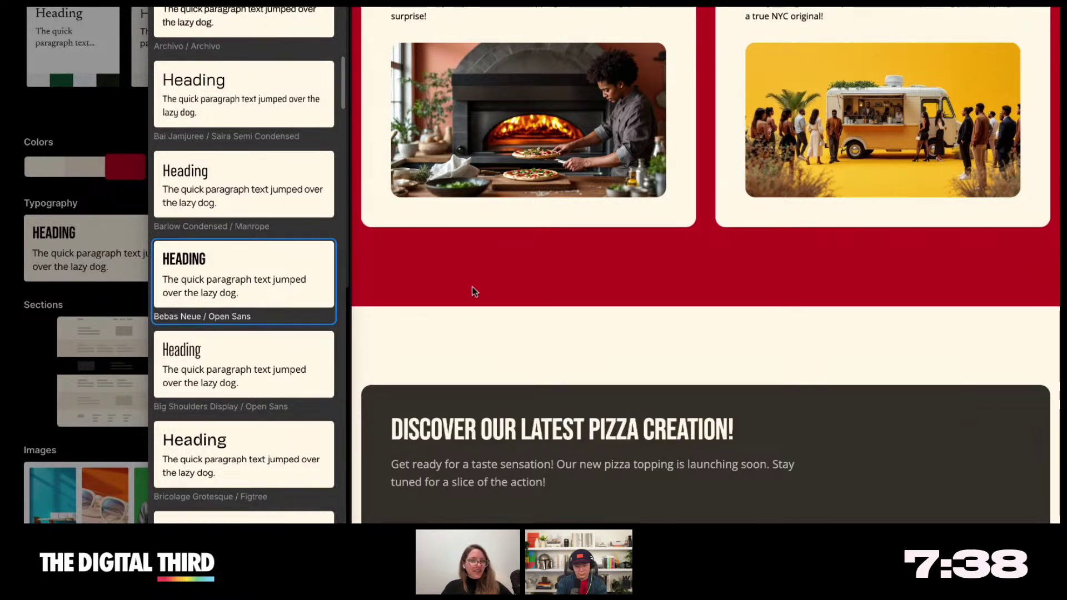
pyautogui.scroll(8, 487, 333)
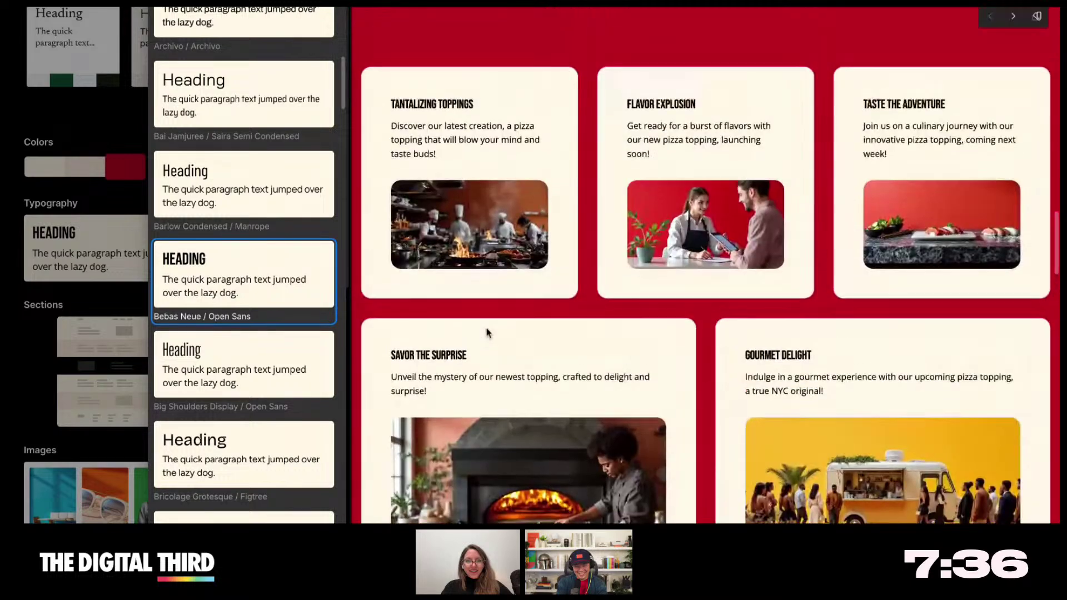
# - Look through the mixed and creative font packs and close the typography settings
pyautogui.scroll(2, 706, 266)
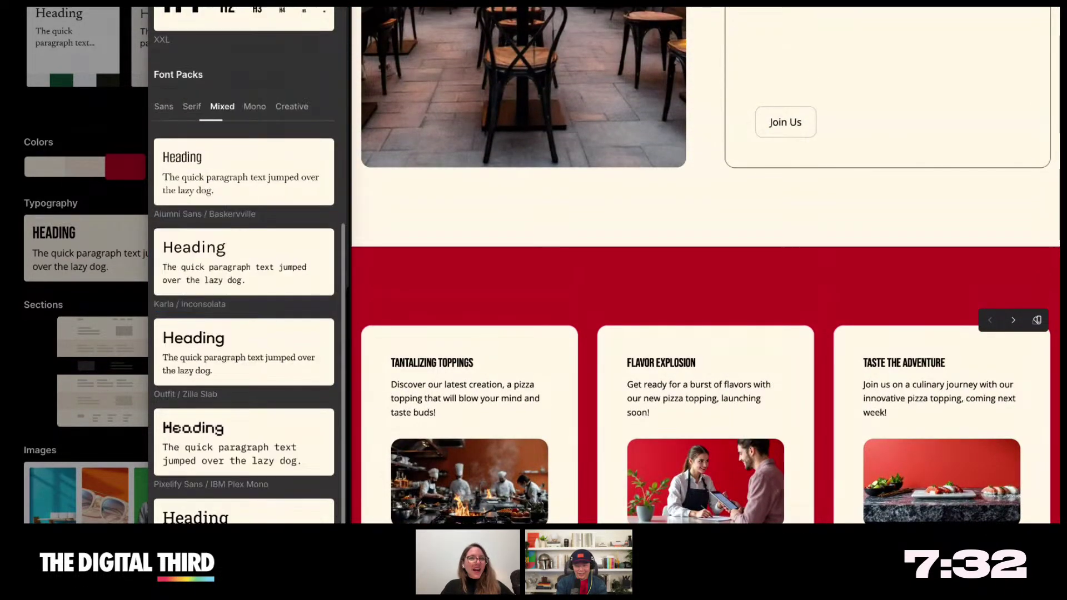
pyautogui.scroll(-10, 262, 105)
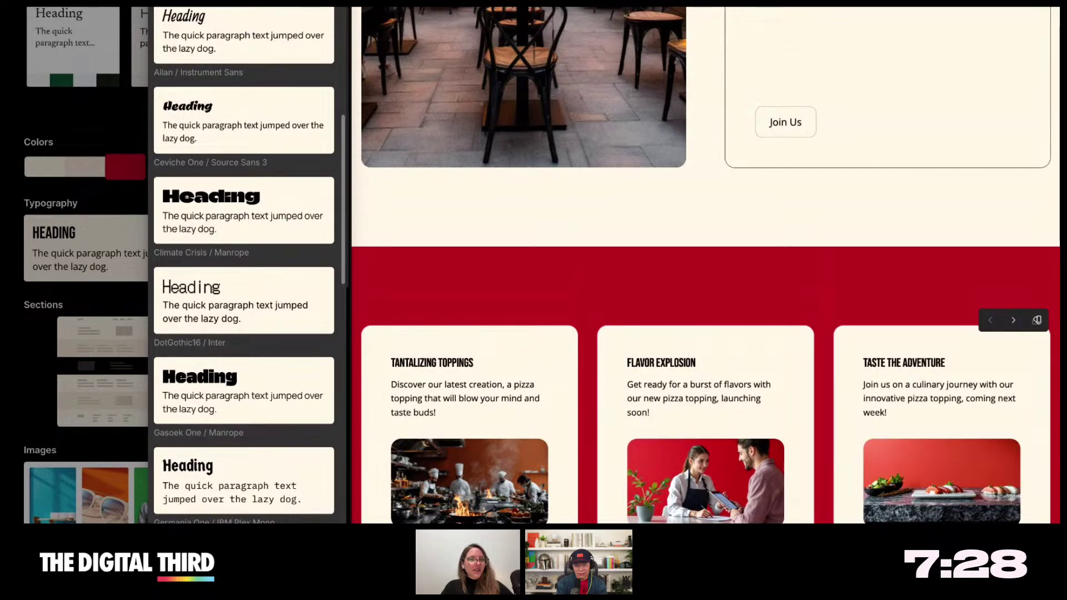
pyautogui.press('Escape')
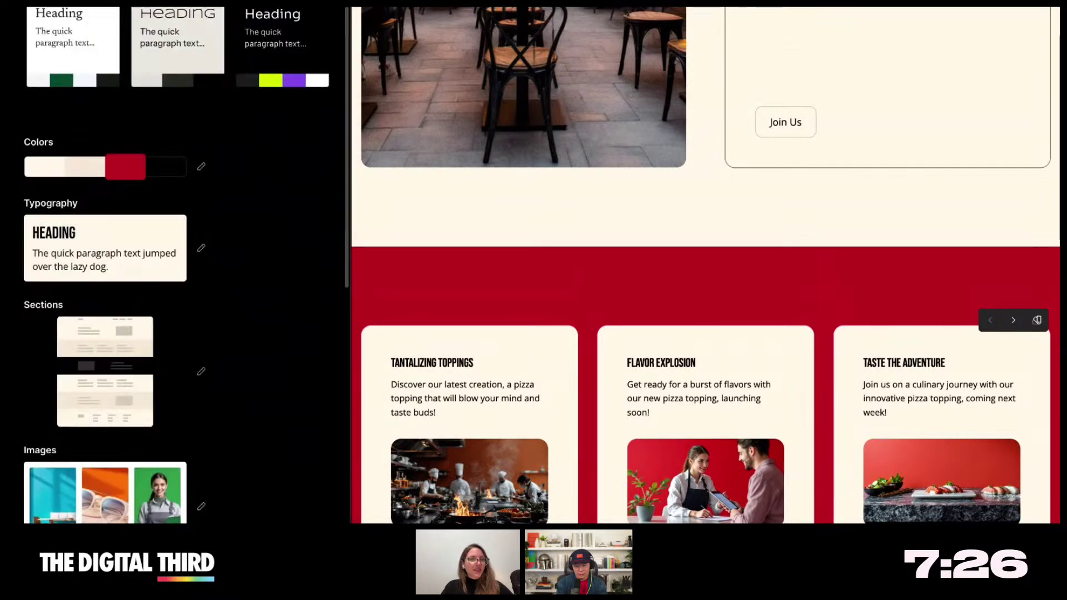
# - Open the theme's section color arrangements and look through the header, alternate and footer variants
pyautogui.scroll(-3, 101, 317)
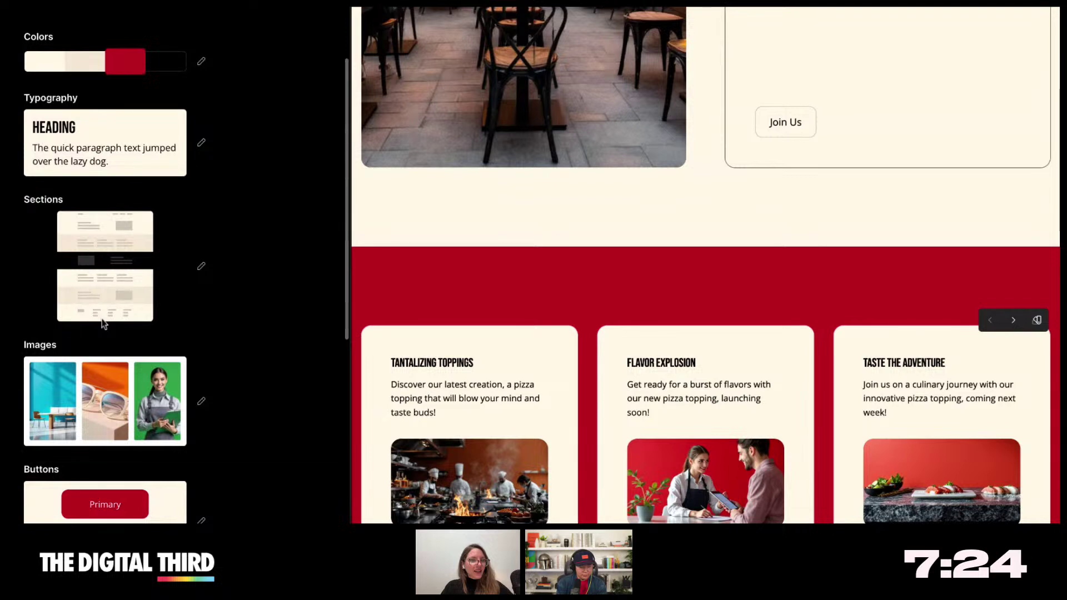
pyautogui.scroll(-1, 102, 324)
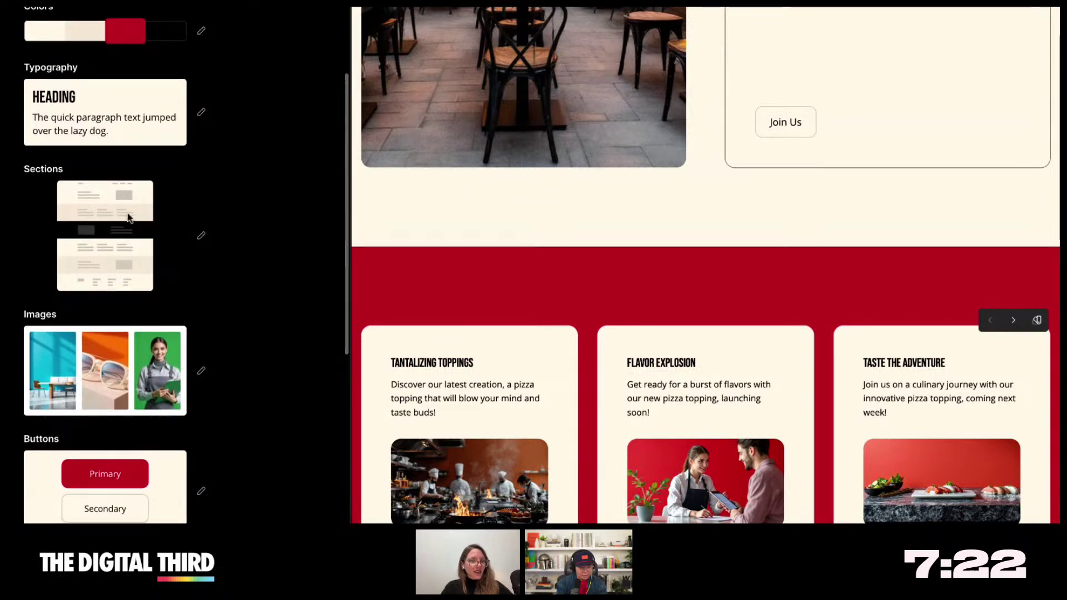
pyautogui.click(201, 236)
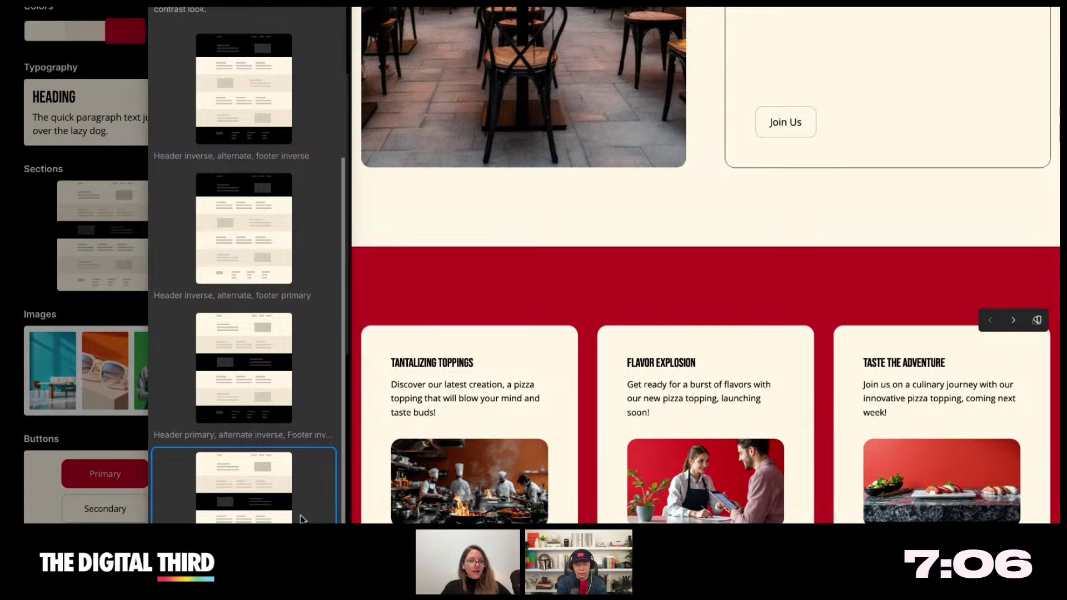
pyautogui.click(33, 232)
# - Look through the theme's image styles and set the site's image style to Ethereal
pyautogui.scroll(-3, 154, 351)
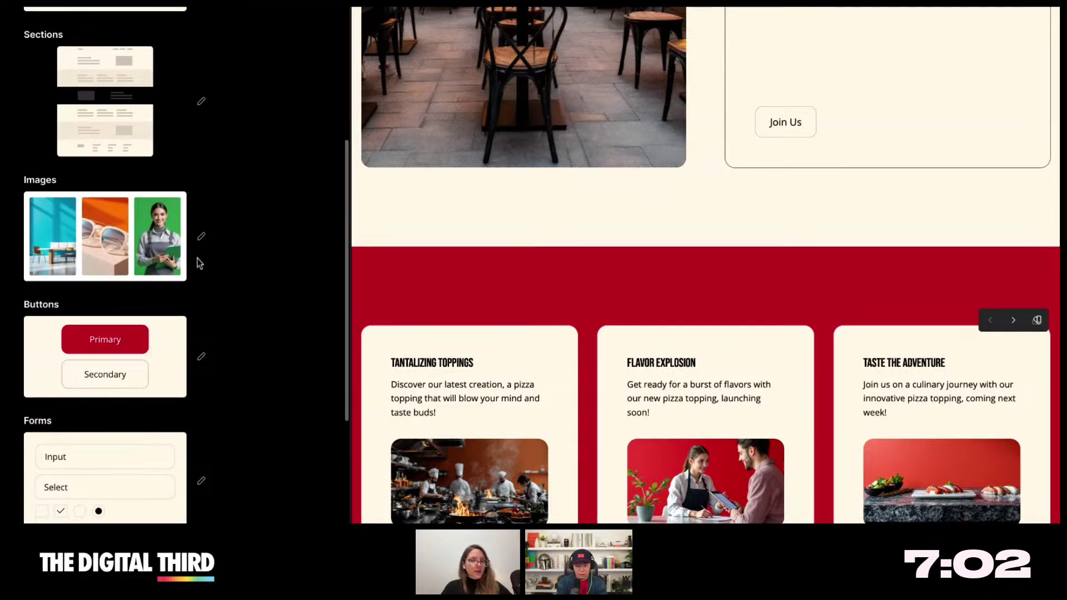
pyautogui.click(200, 236)
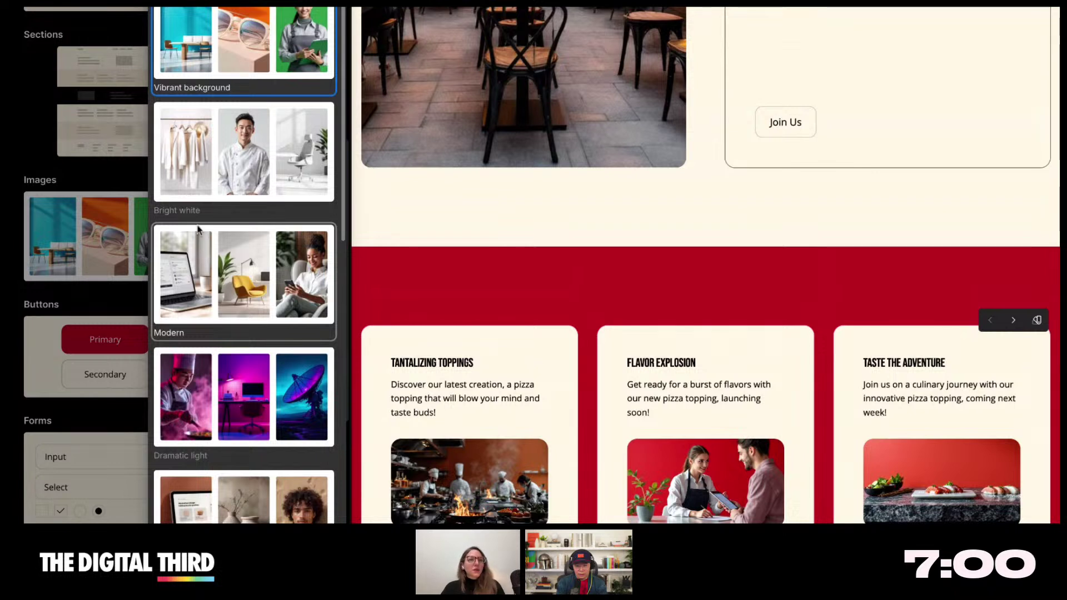
pyautogui.scroll(-1, 259, 225)
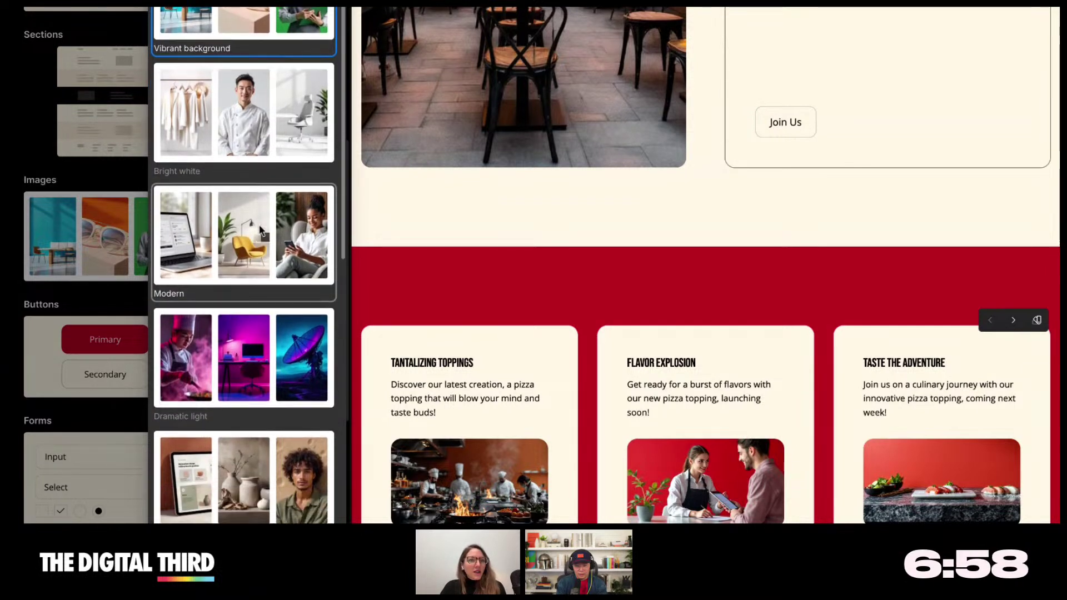
pyautogui.scroll(-5, 261, 229)
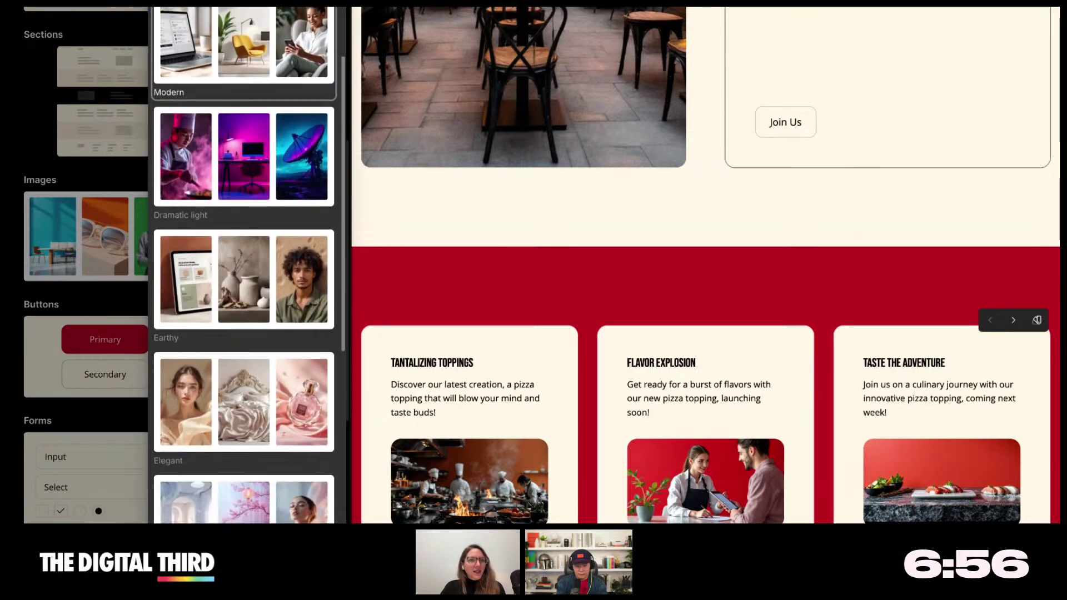
pyautogui.scroll(-4, 244, 95)
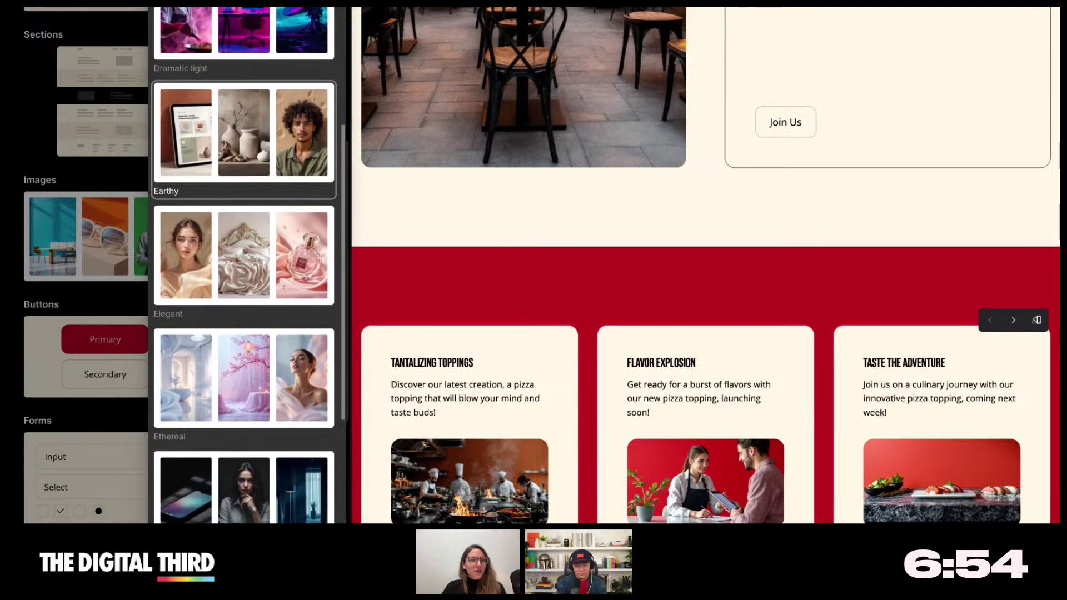
pyautogui.scroll(-6, 244, 250)
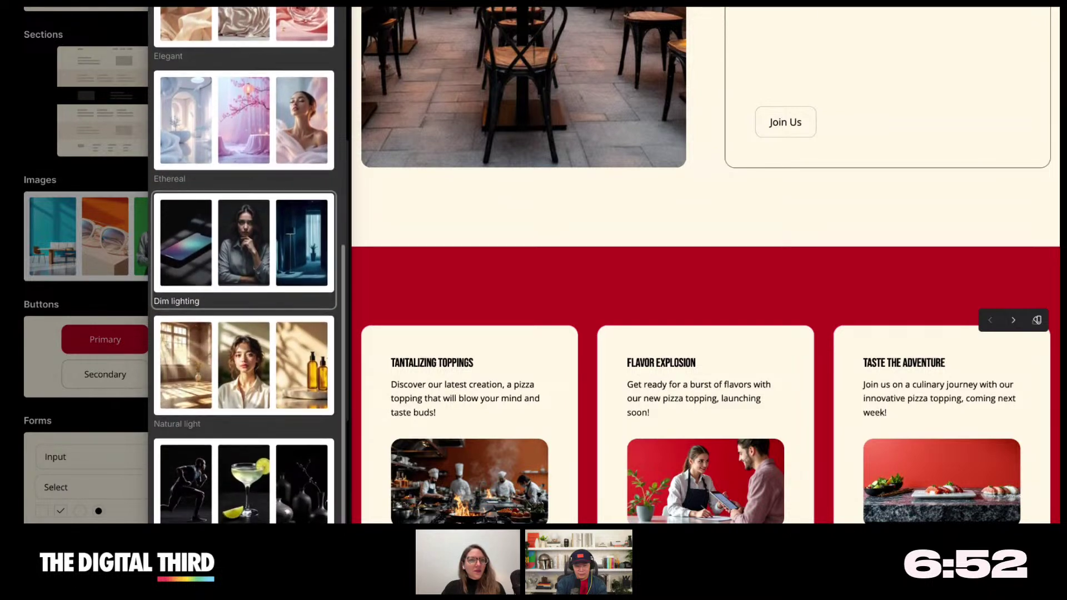
pyautogui.scroll(-4, 244, 283)
pyautogui.scroll(1, 245, 283)
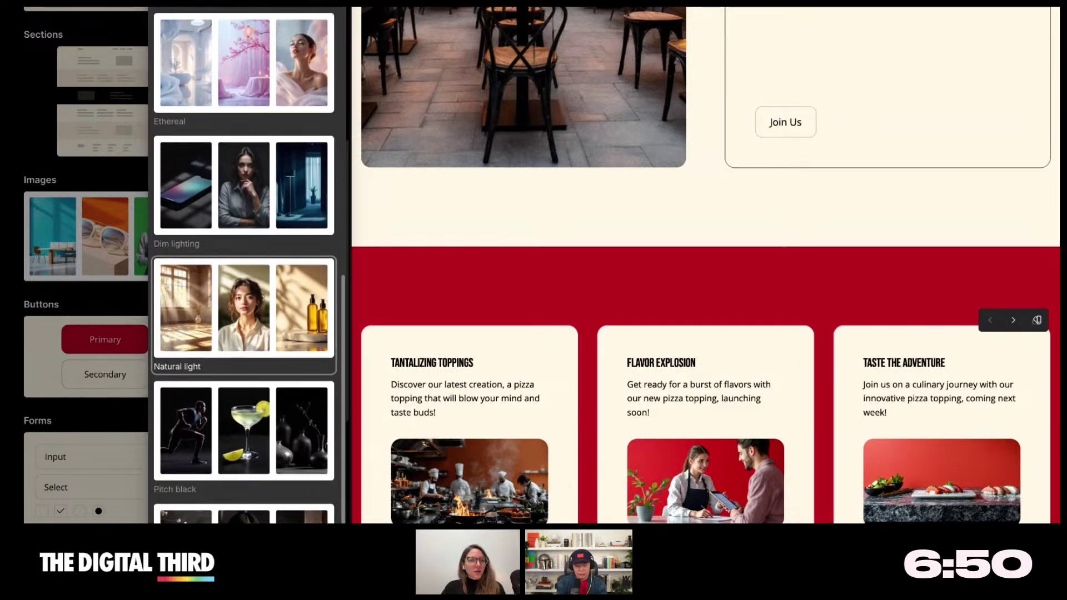
pyautogui.scroll(3, 244, 267)
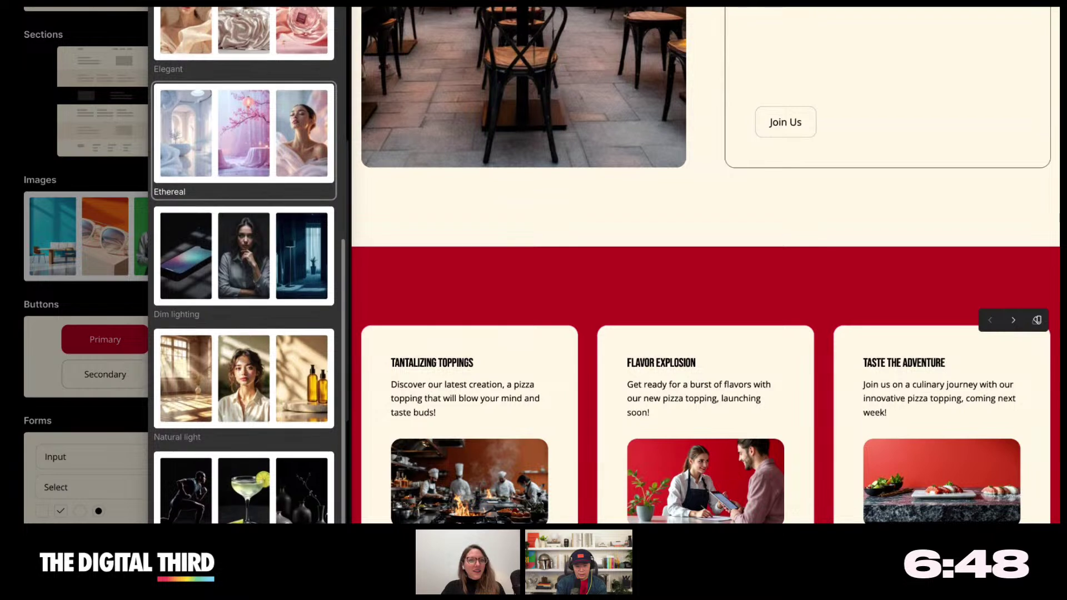
pyautogui.scroll(2, 244, 267)
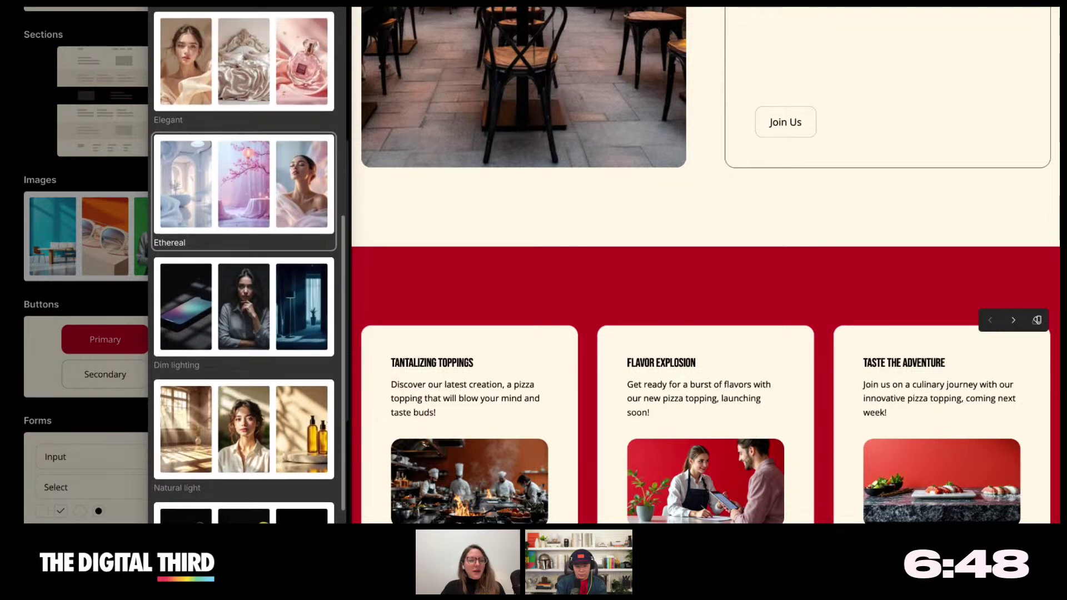
pyautogui.click(251, 187)
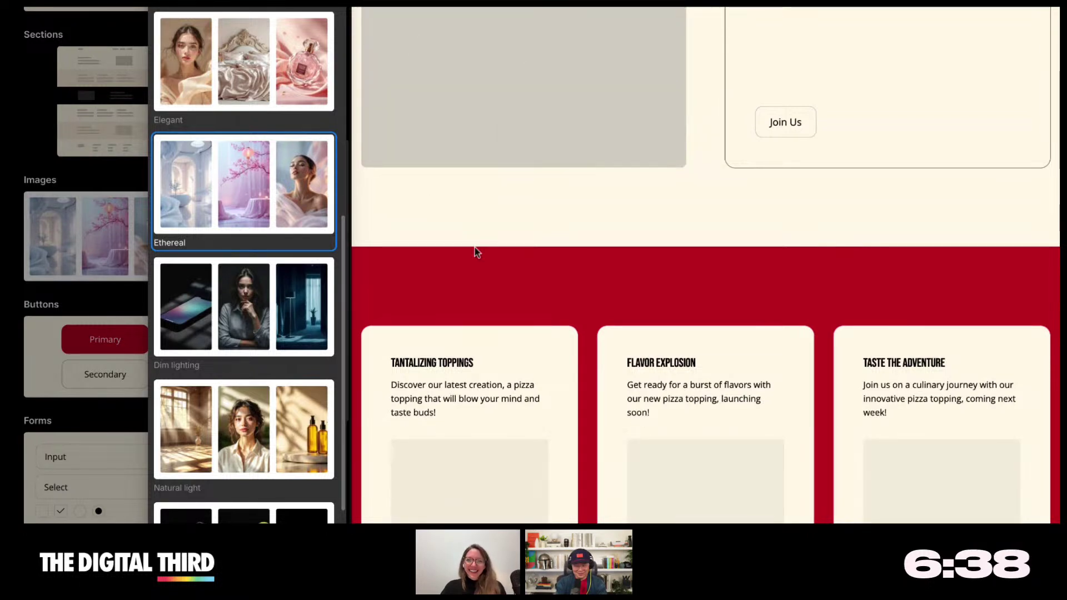
# - Check the hero and stacked feature card sections for the regenerated Ethereal images
pyautogui.scroll(1, 477, 251)
pyautogui.scroll(5, 476, 254)
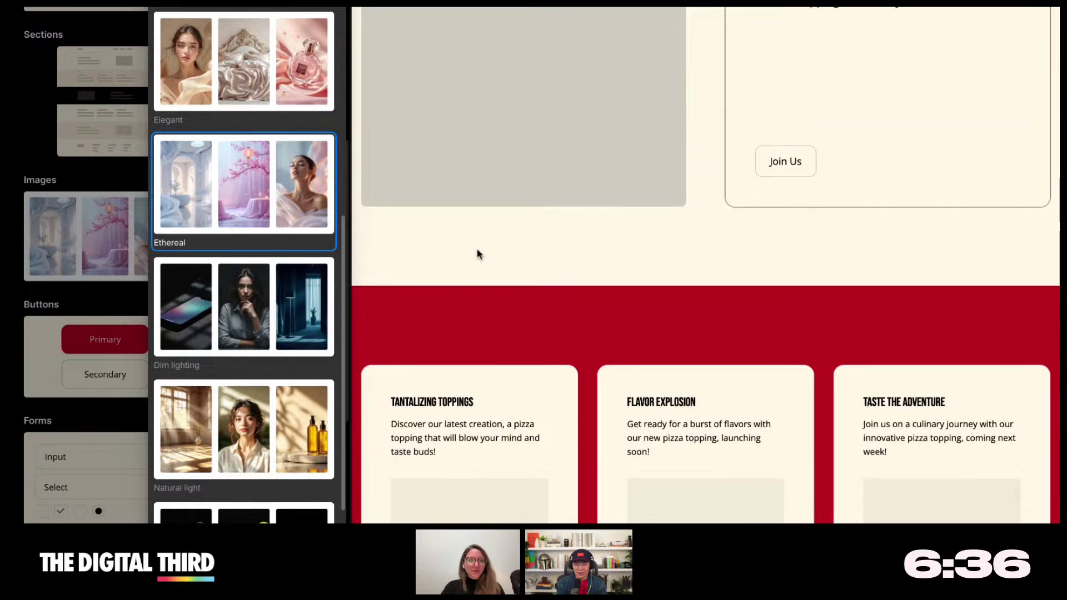
pyautogui.scroll(8, 706, 264)
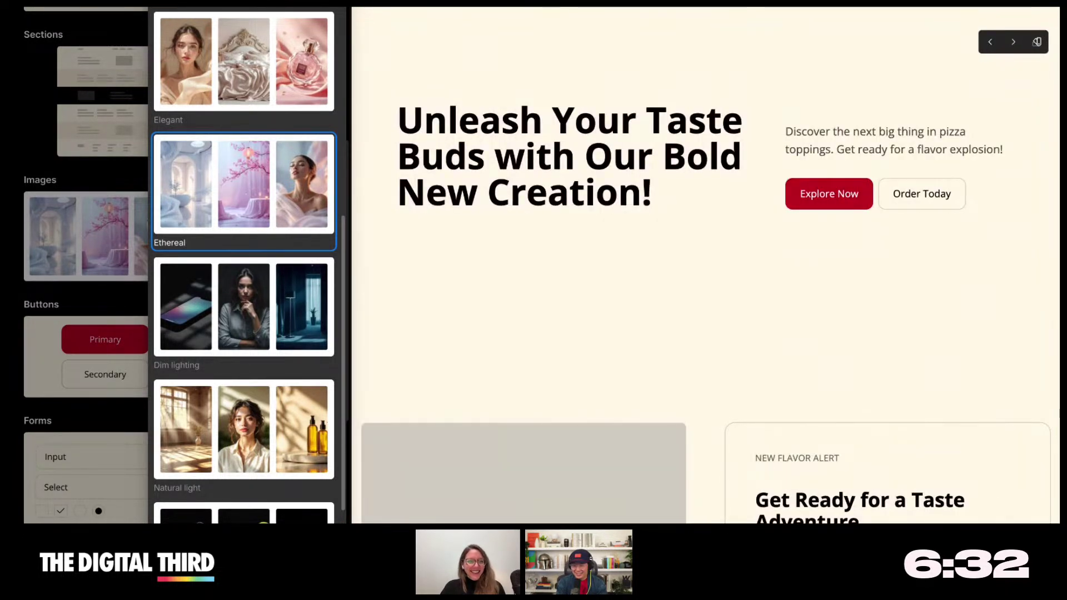
pyautogui.scroll(-8, 705, 330)
pyautogui.scroll(-8, 413, 259)
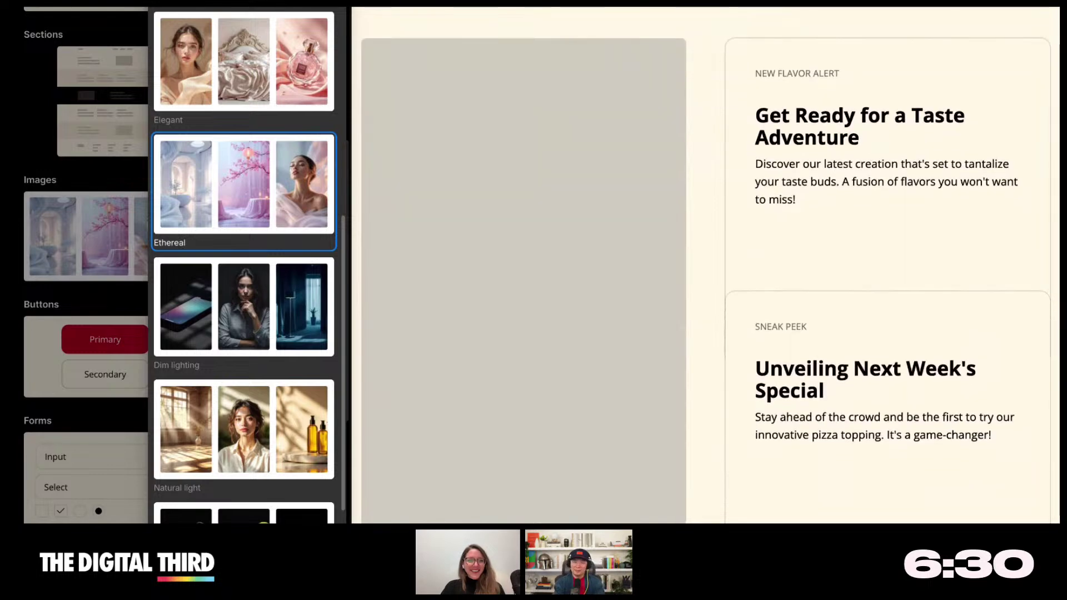
pyautogui.scroll(-10, 413, 262)
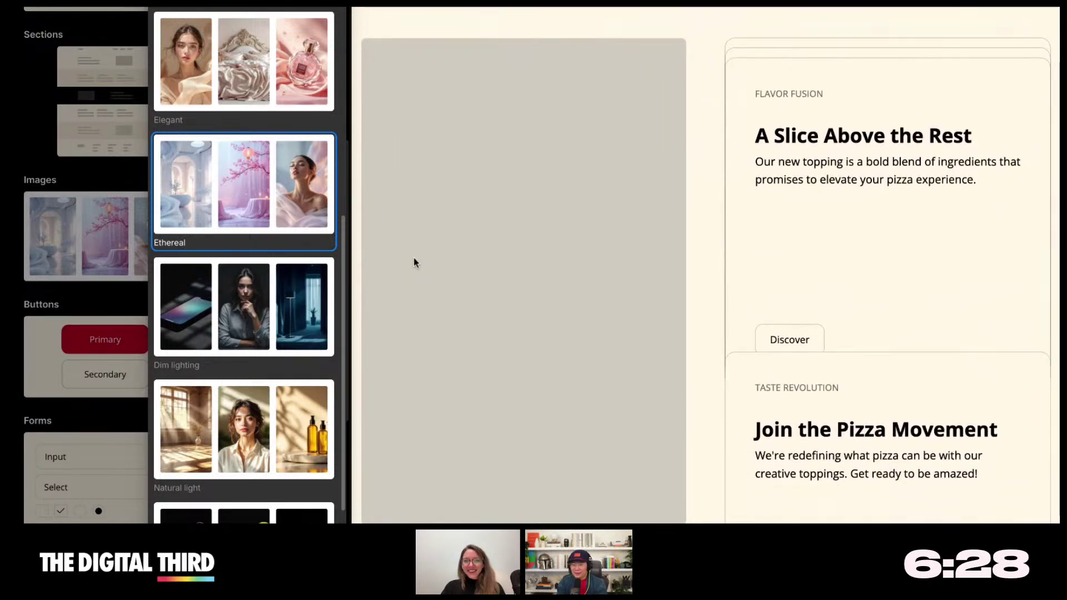
# - Review the regenerated Ethereal images in the stacked card, red feature card and hero sections, and close the image styles
pyautogui.scroll(5, 770, 199)
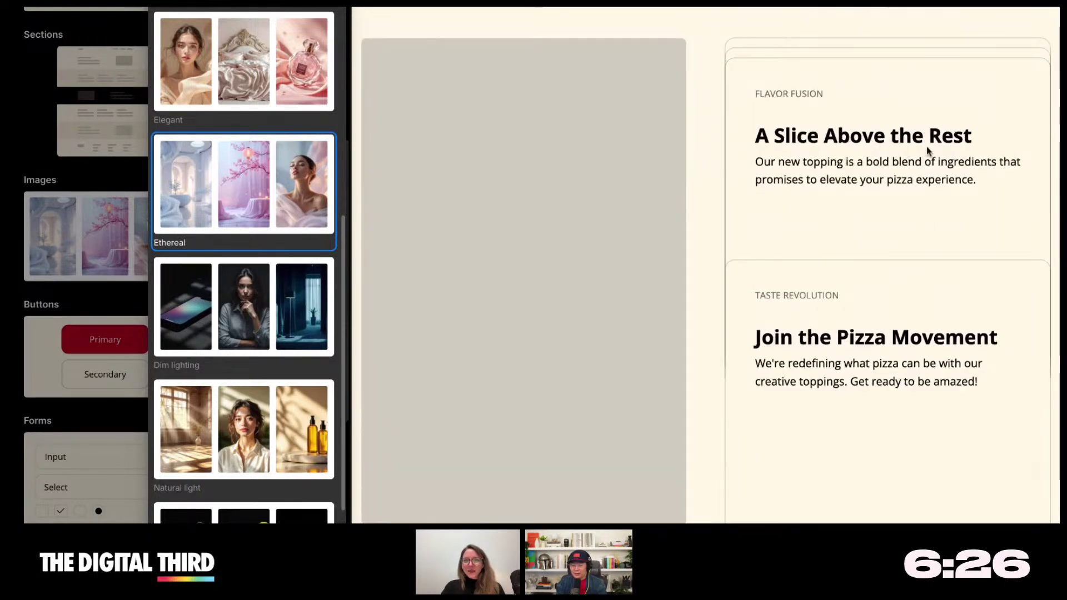
pyautogui.scroll(6, 865, 160)
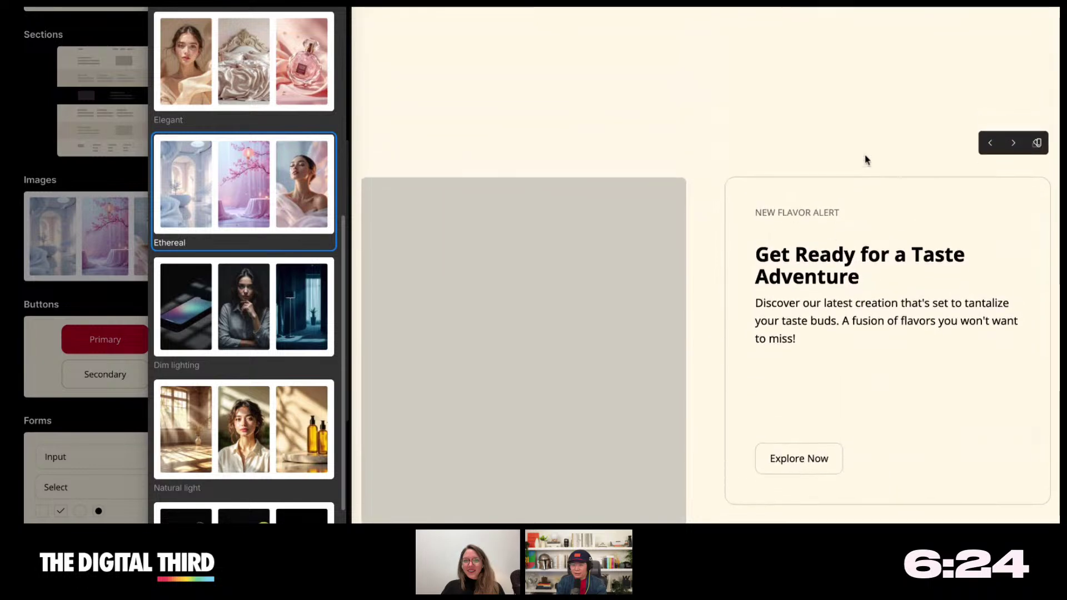
pyautogui.scroll(-6, 865, 160)
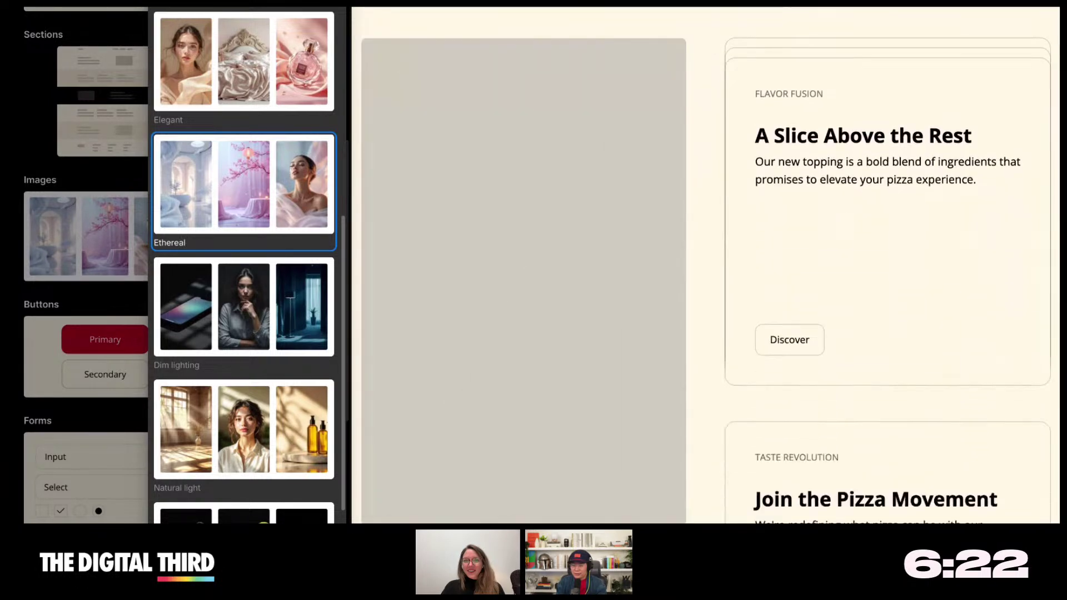
pyautogui.scroll(-10, 705, 263)
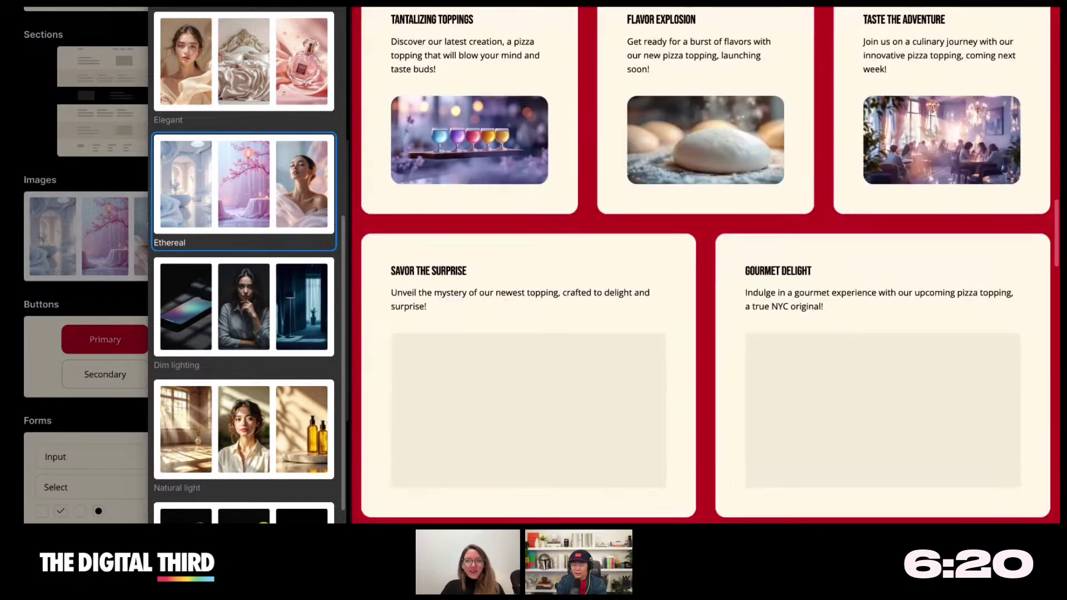
pyautogui.scroll(-3, 705, 266)
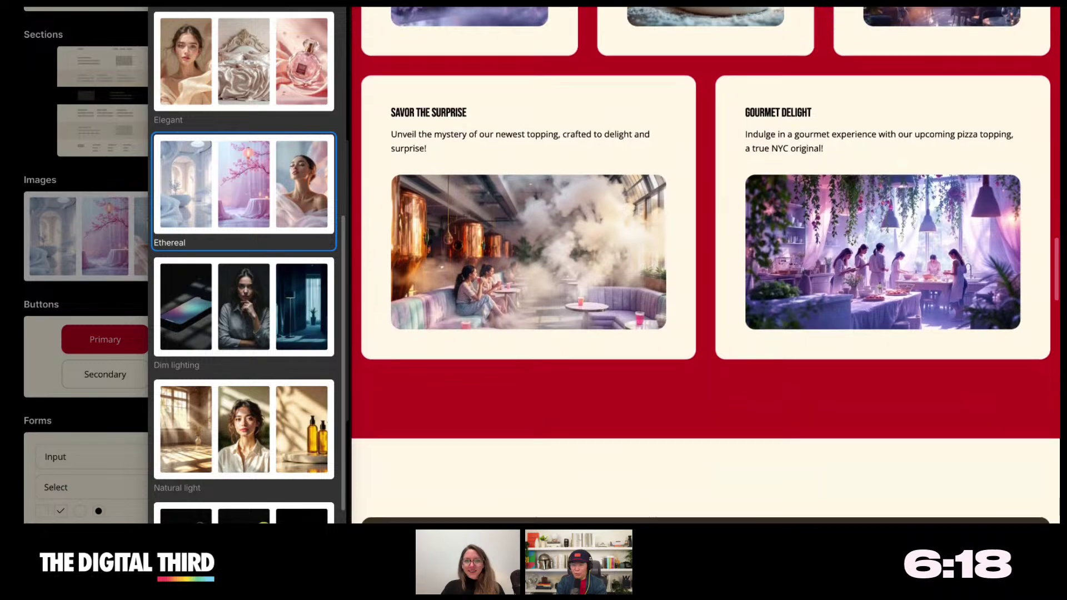
pyautogui.scroll(4, 704, 266)
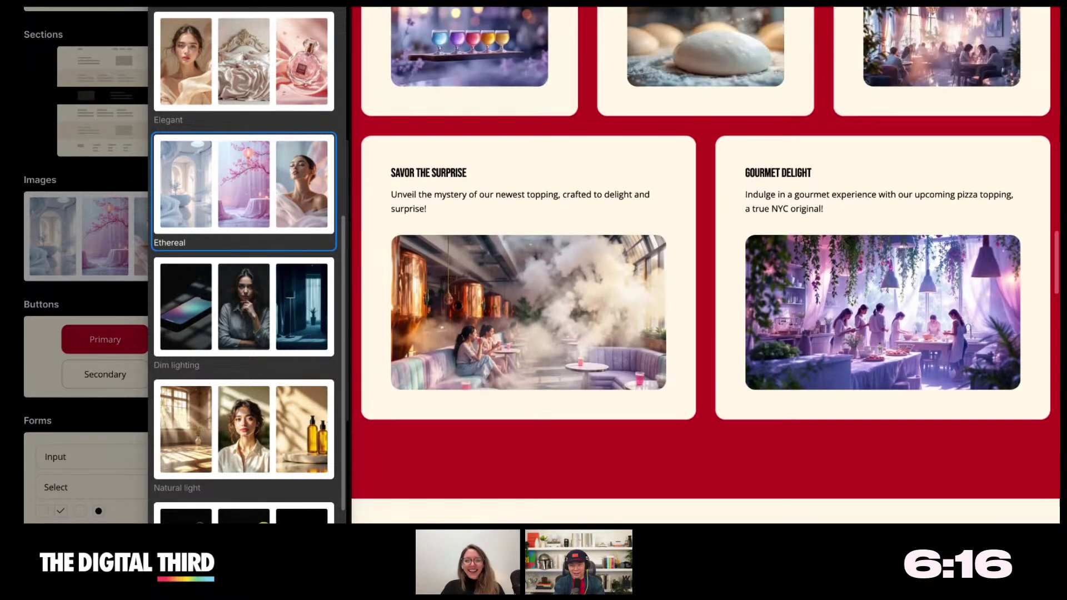
pyautogui.scroll(12, 705, 265)
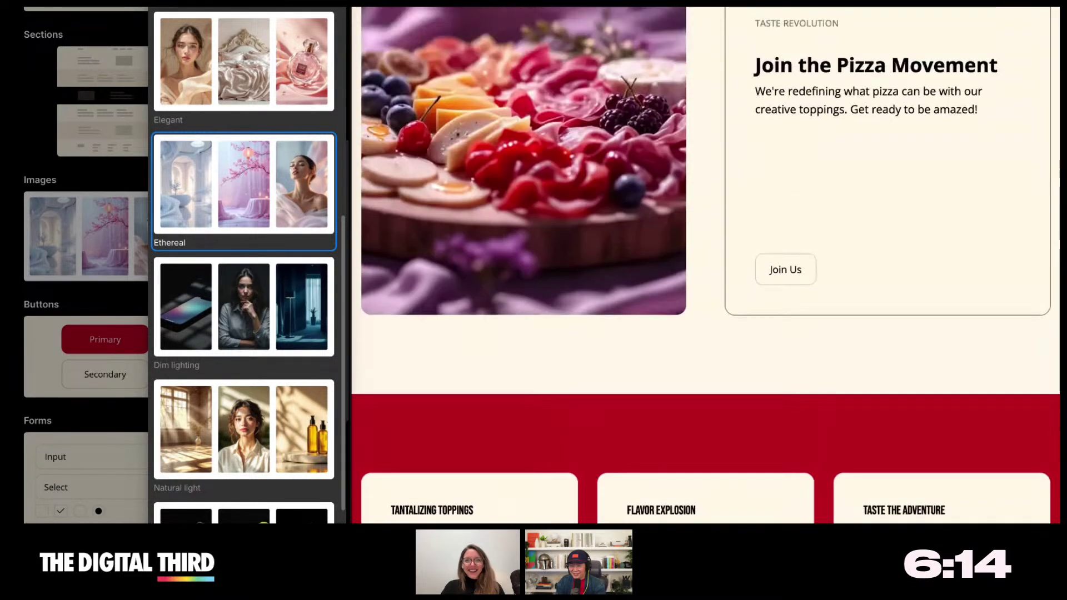
pyautogui.scroll(5, 705, 265)
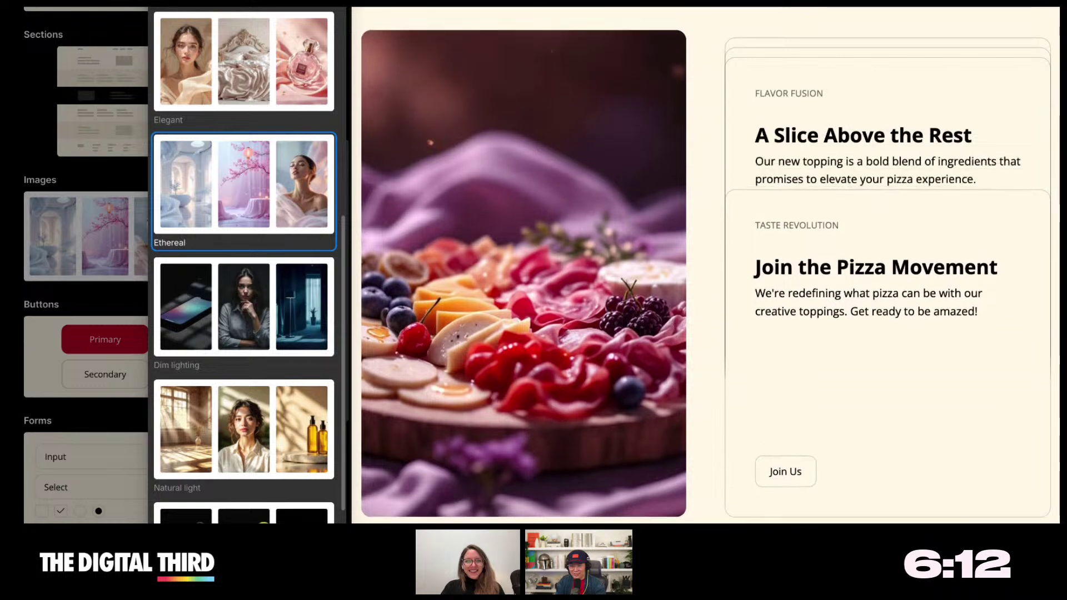
pyautogui.scroll(10, 705, 265)
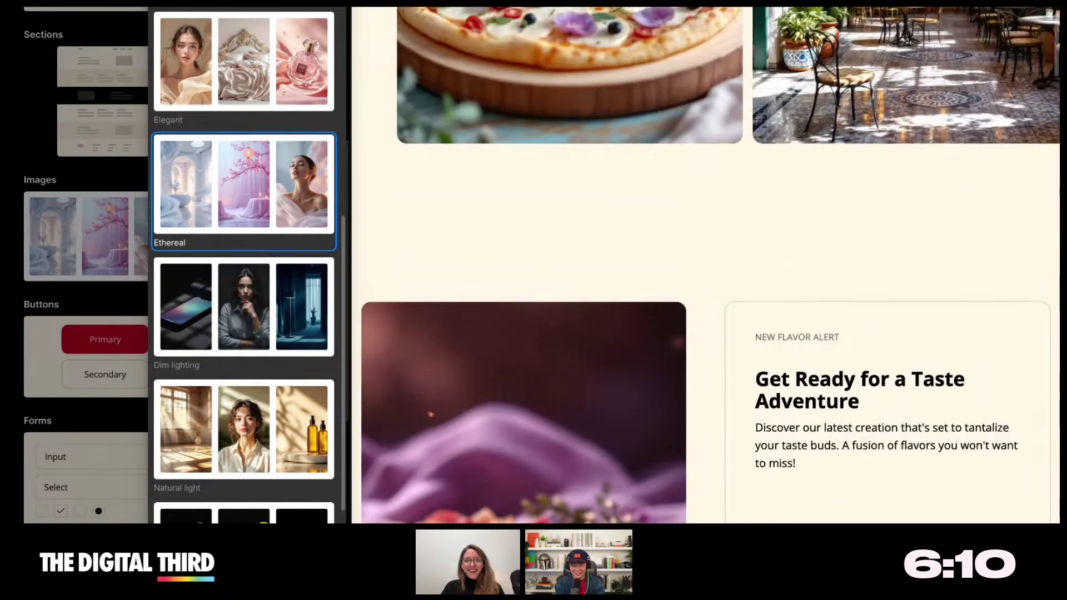
pyautogui.scroll(1, 627, 287)
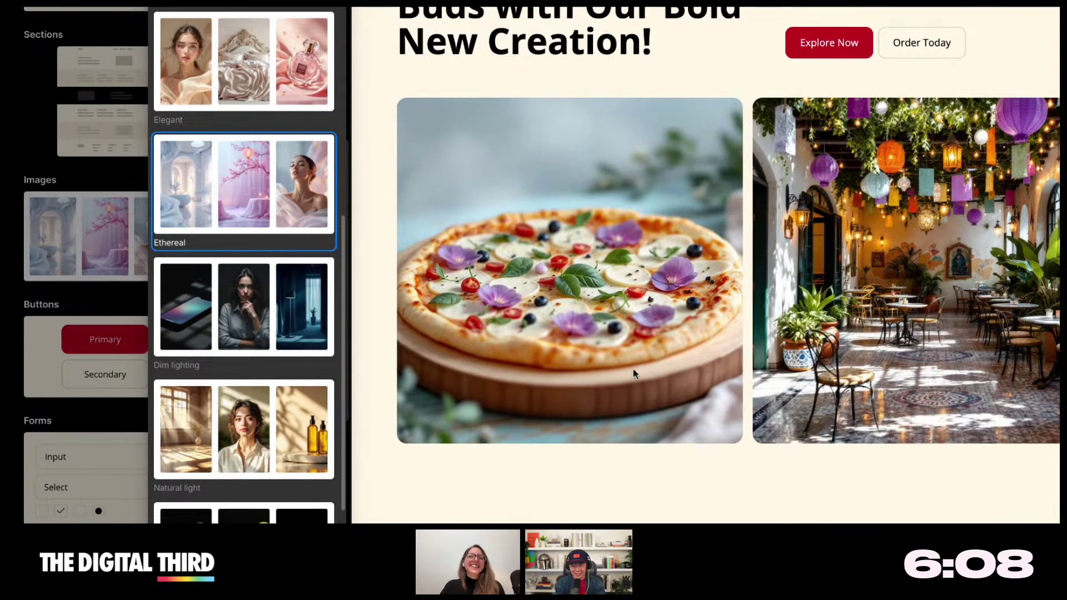
pyautogui.scroll(2, 621, 378)
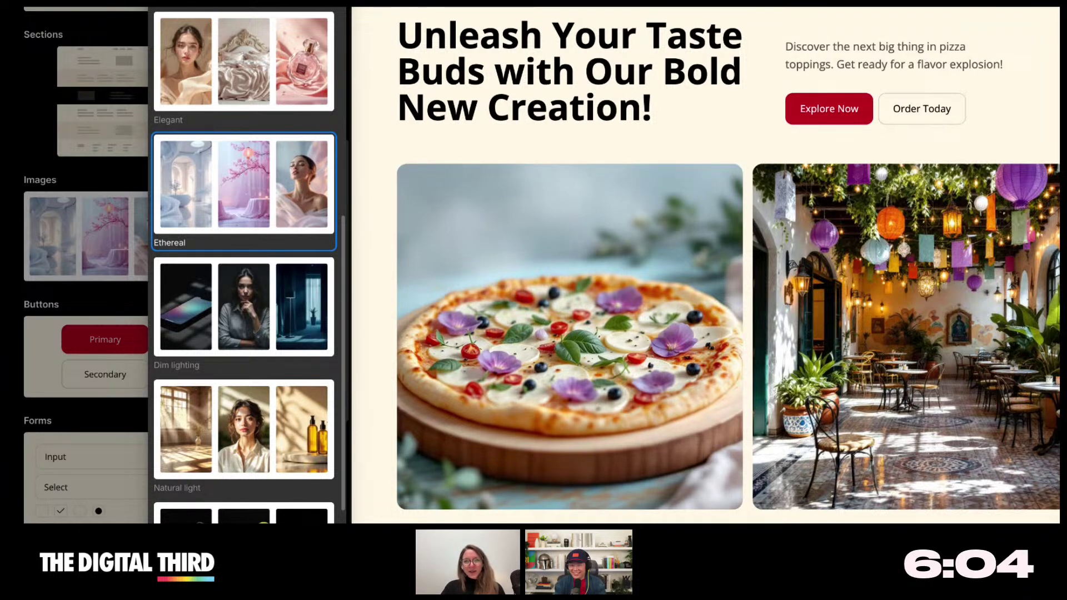
pyautogui.click(57, 305)
# - Open the theme's button styles, preview them with small corner roundness and return to large roundness
pyautogui.scroll(-5, 142, 353)
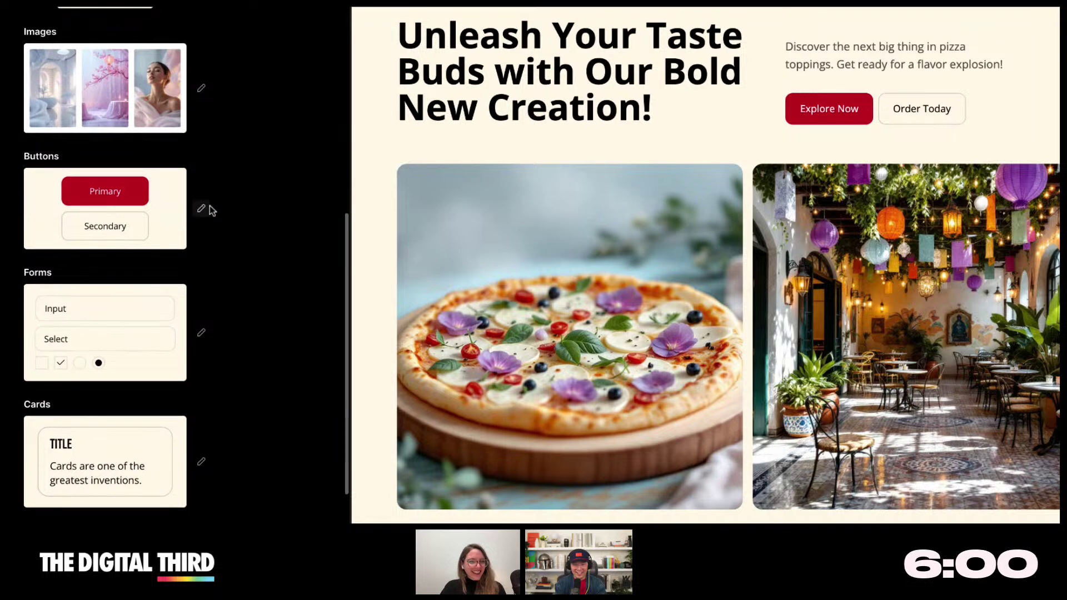
pyautogui.click(201, 209)
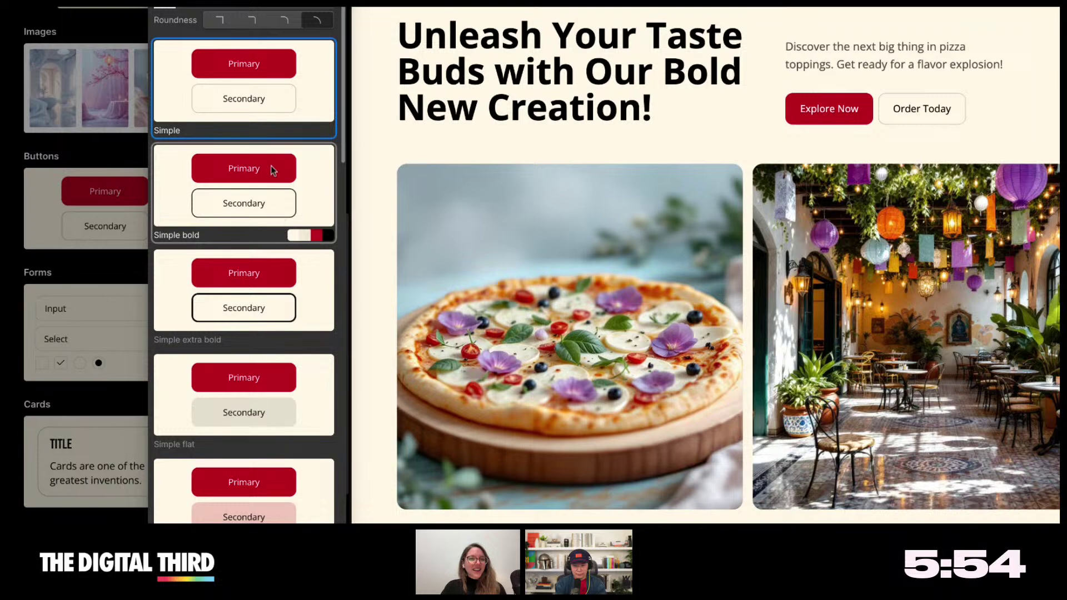
pyautogui.click(252, 21)
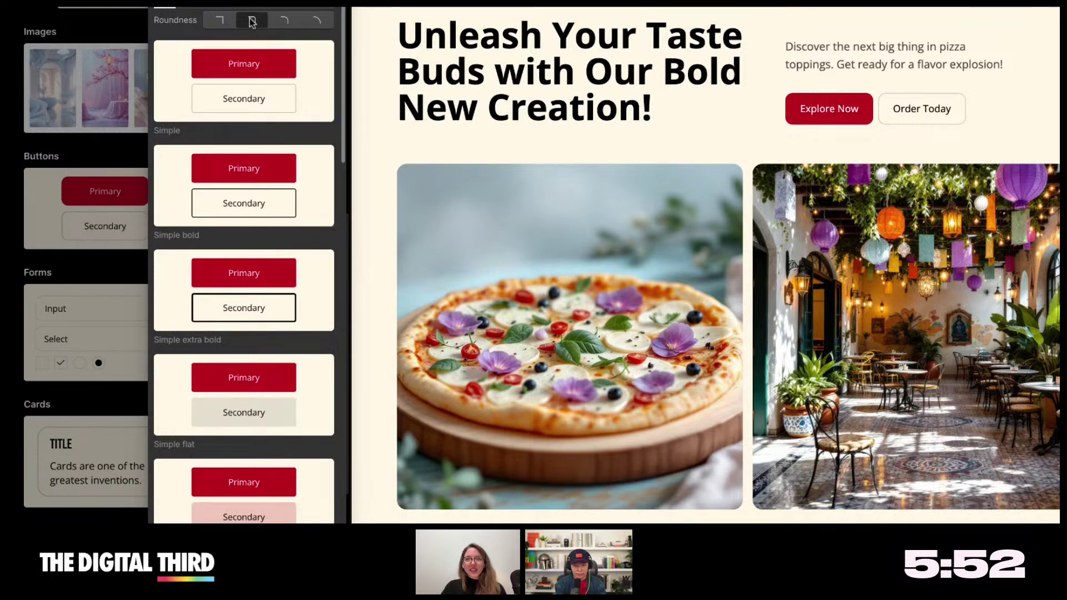
pyautogui.click(313, 24)
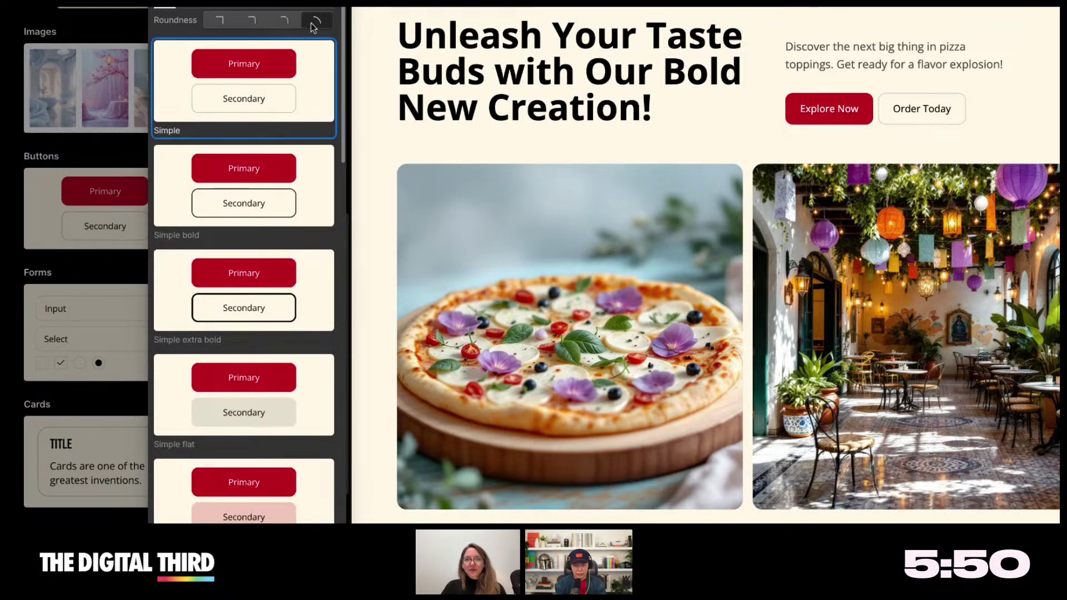
# - Look through the button style variants, apply the Simple flat style to the theme's buttons and close the button settings
pyautogui.scroll(-4, 234, 167)
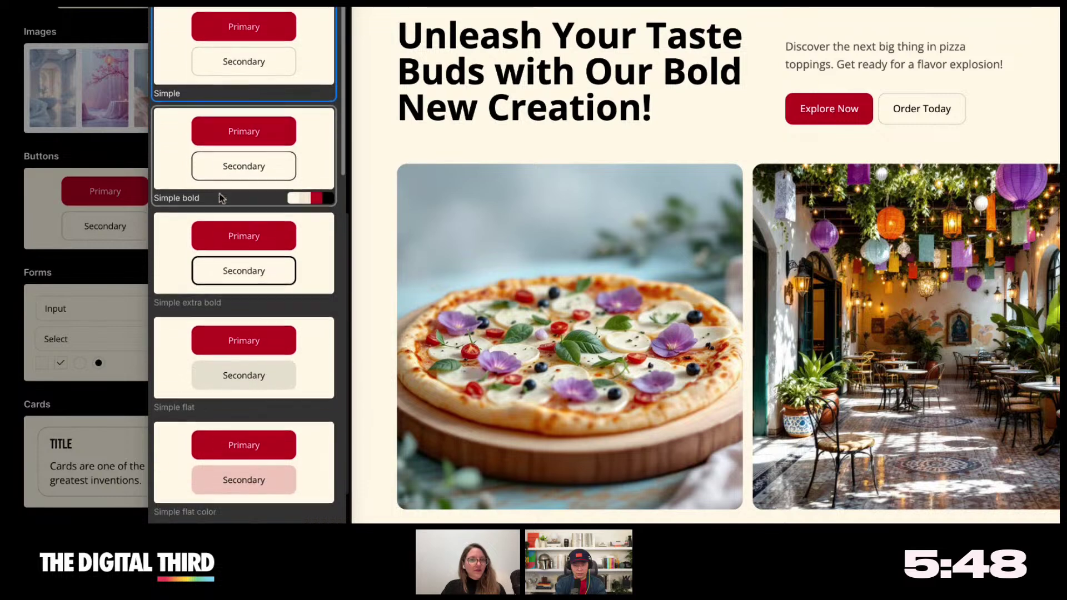
pyautogui.scroll(-10, 243, 356)
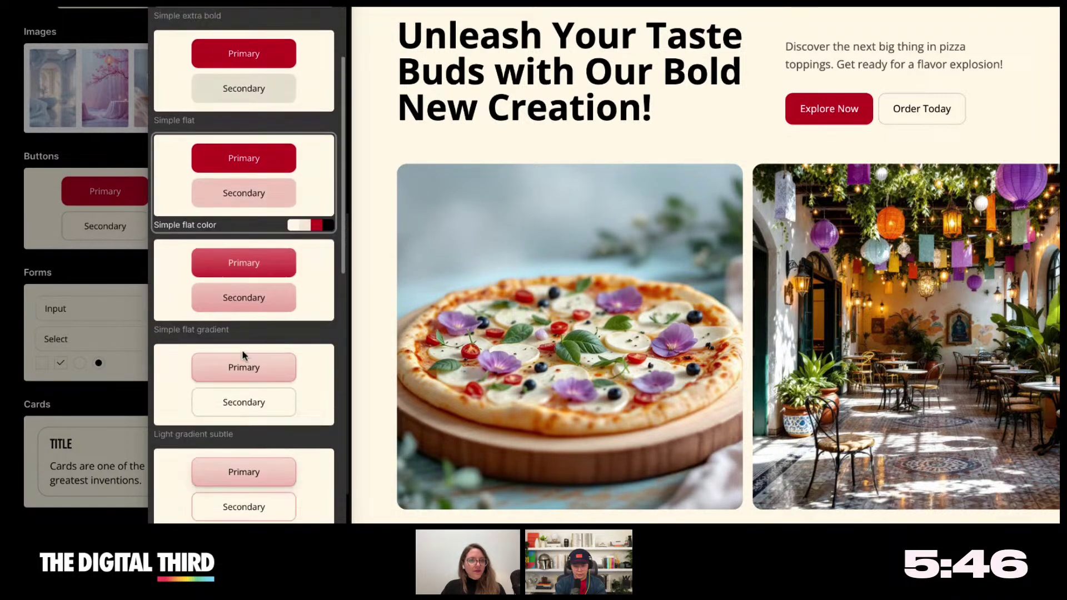
pyautogui.scroll(-8, 243, 355)
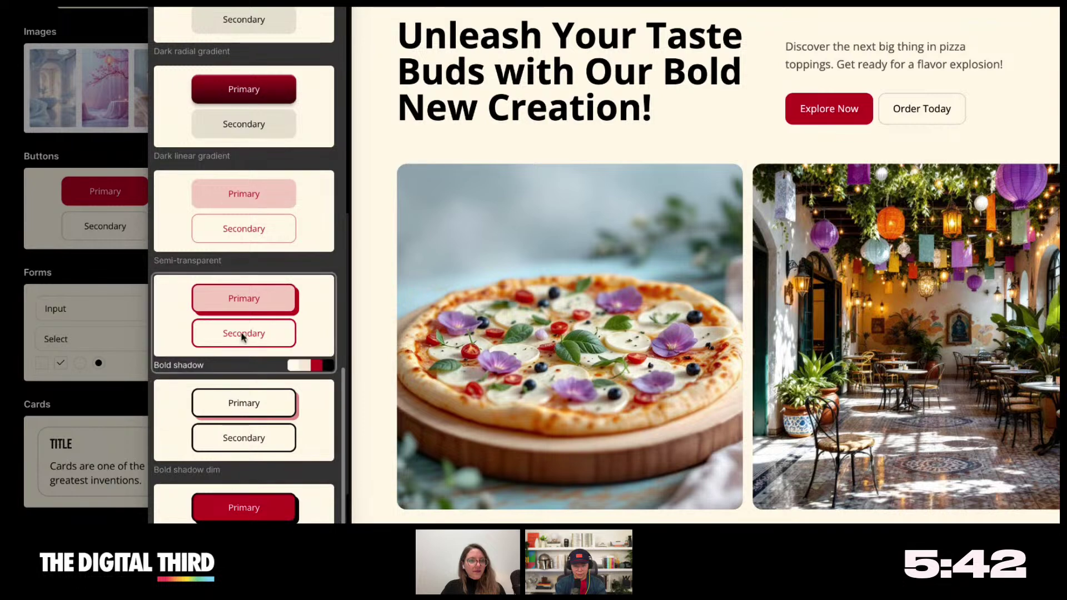
pyautogui.scroll(15, 241, 331)
pyautogui.scroll(1, 241, 336)
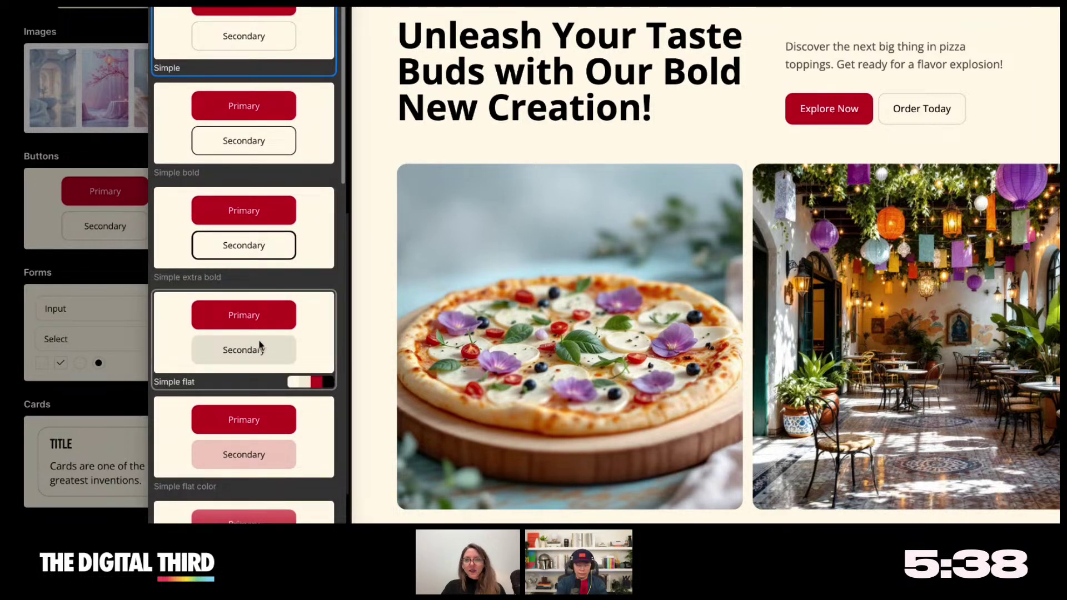
pyautogui.click(259, 348)
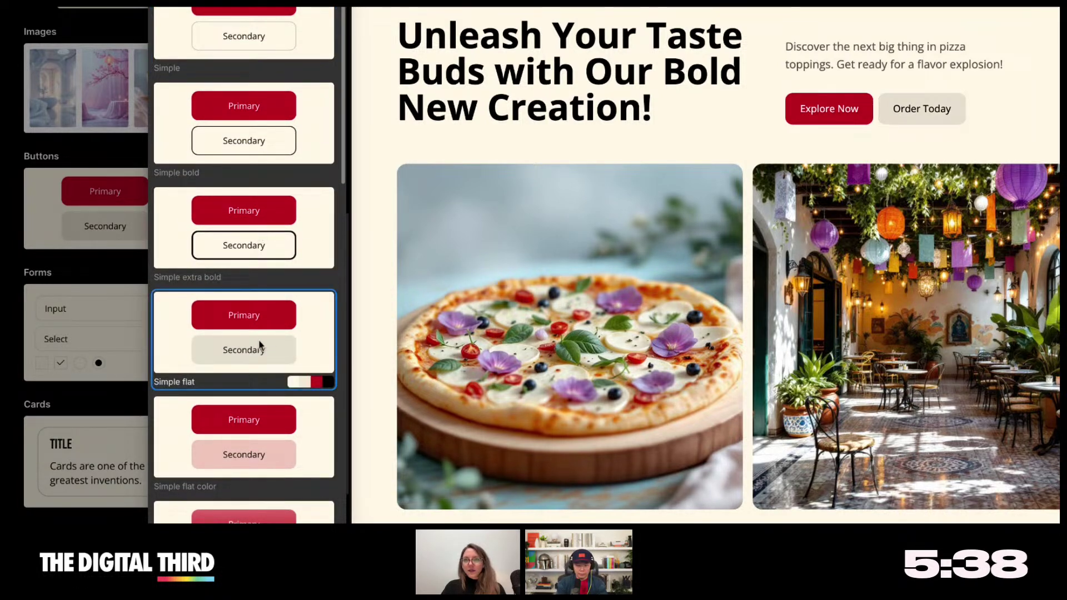
pyautogui.click(66, 250)
# - Look through the theme's form styles, pick Simple subtle and close the form settings
pyautogui.scroll(-3, 116, 278)
pyautogui.scroll(-1, 123, 293)
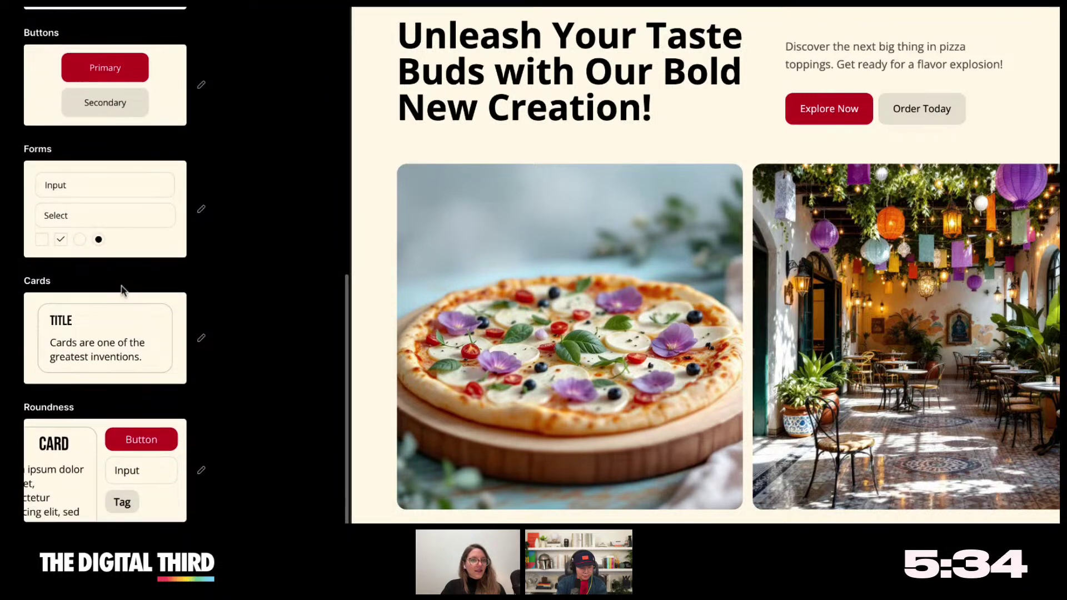
pyautogui.click(201, 211)
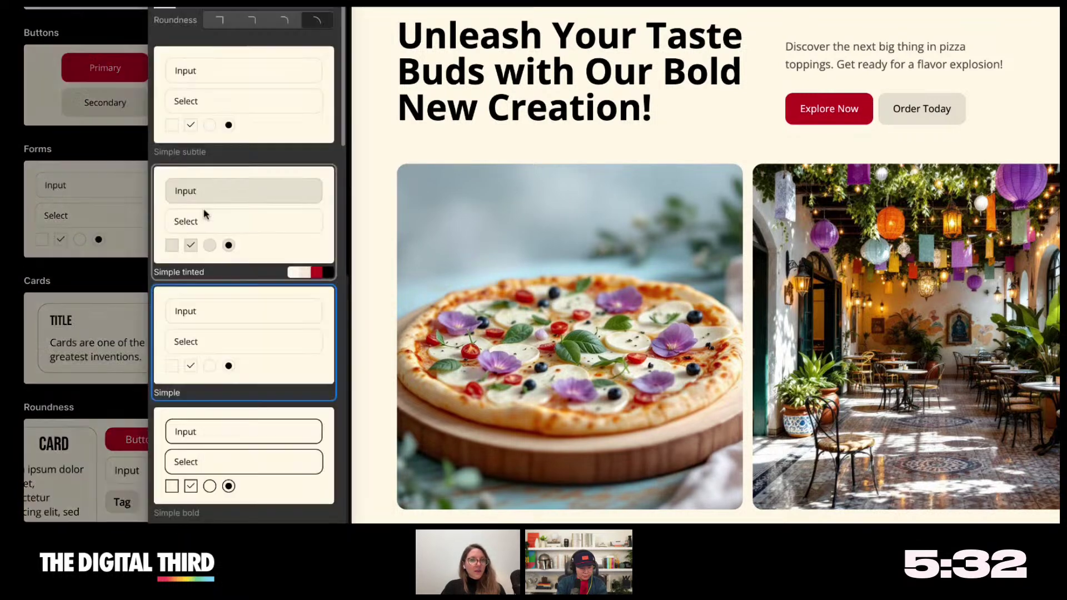
pyautogui.scroll(-4, 233, 169)
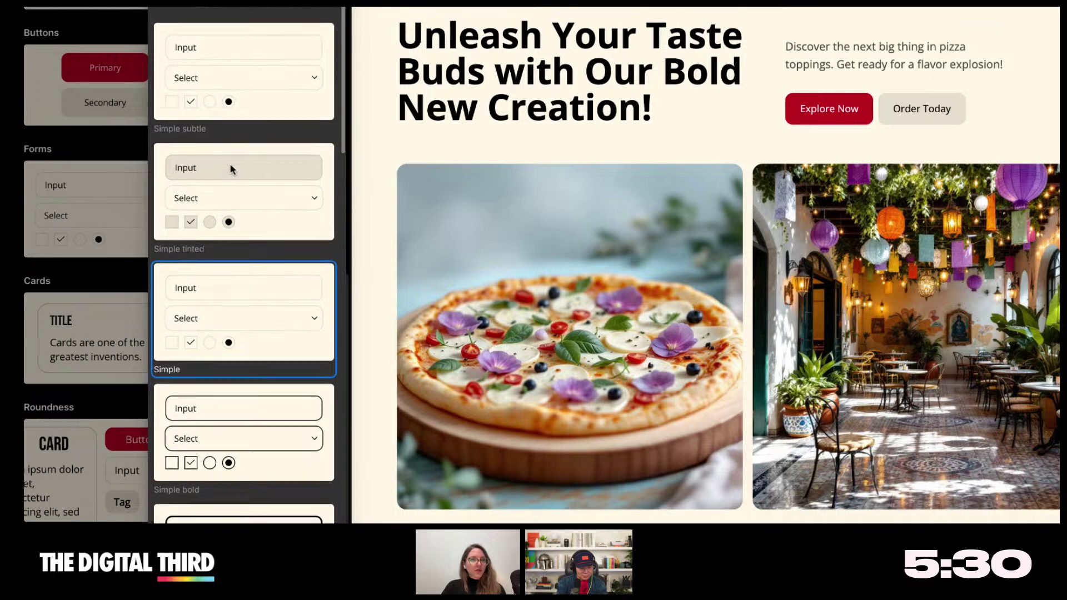
pyautogui.scroll(-7, 228, 292)
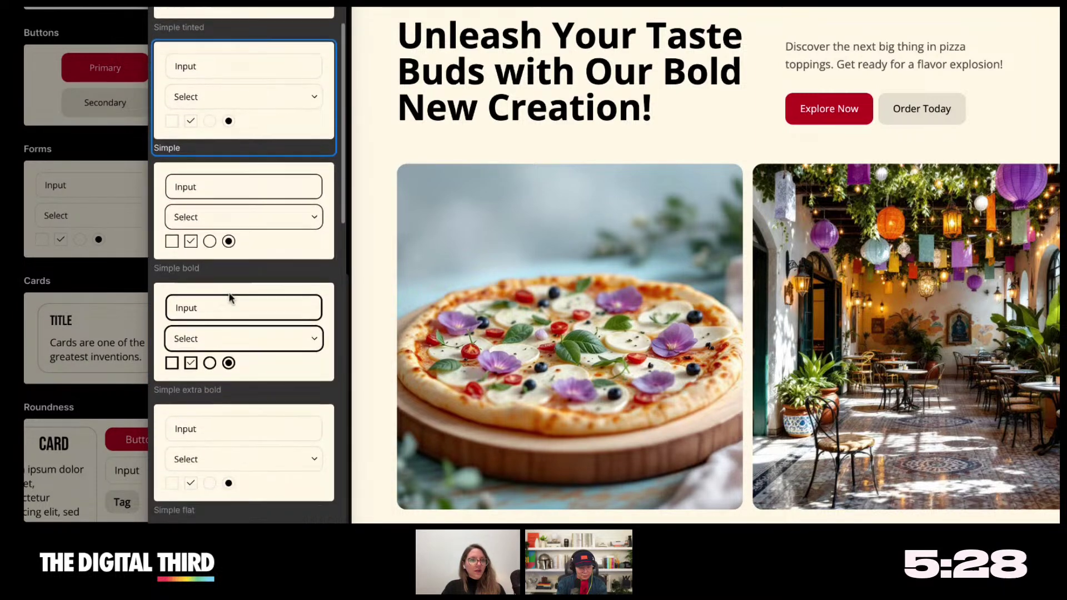
pyautogui.scroll(-16, 229, 298)
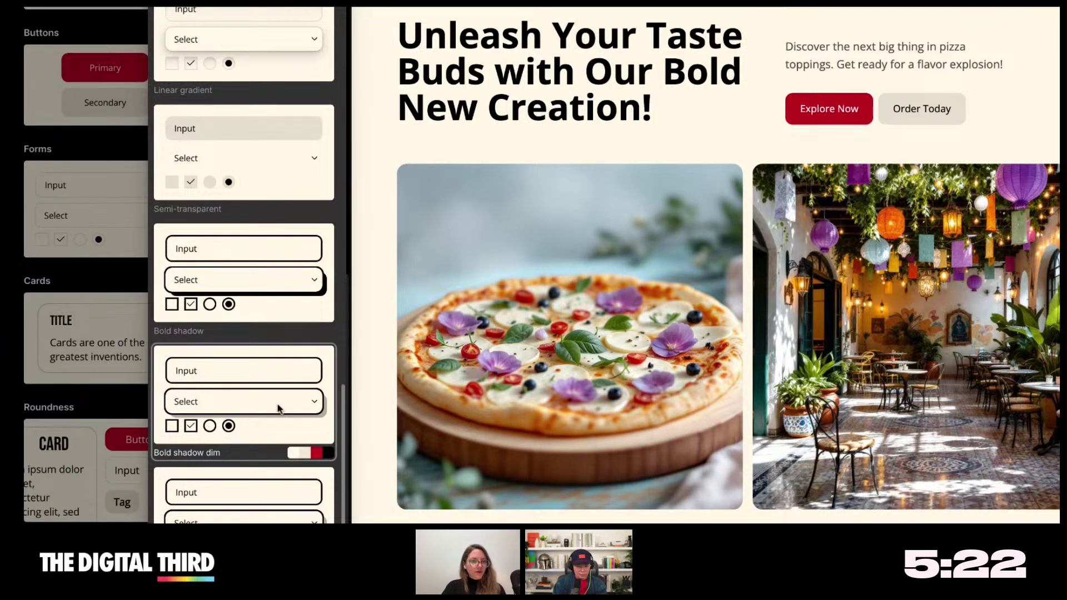
pyautogui.scroll(1, 275, 298)
pyautogui.scroll(8, 274, 298)
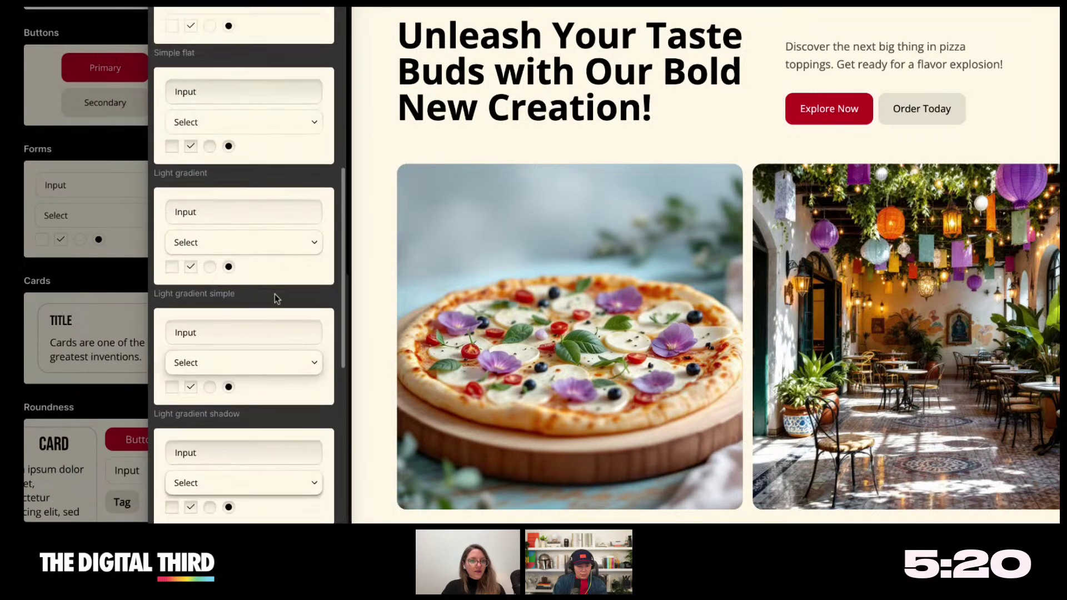
pyautogui.scroll(8, 247, 378)
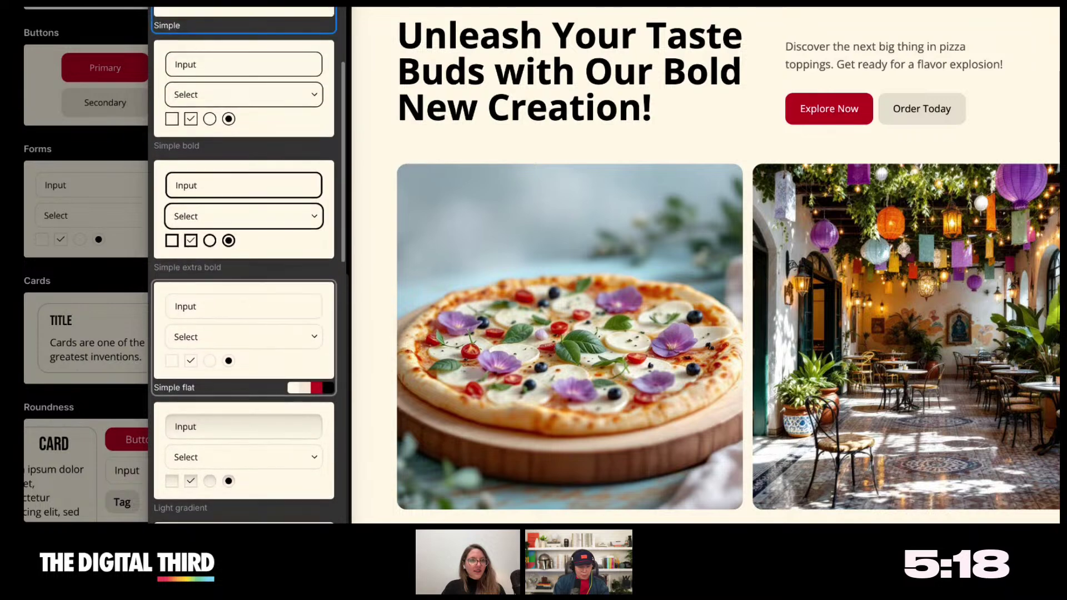
pyautogui.scroll(3, 247, 378)
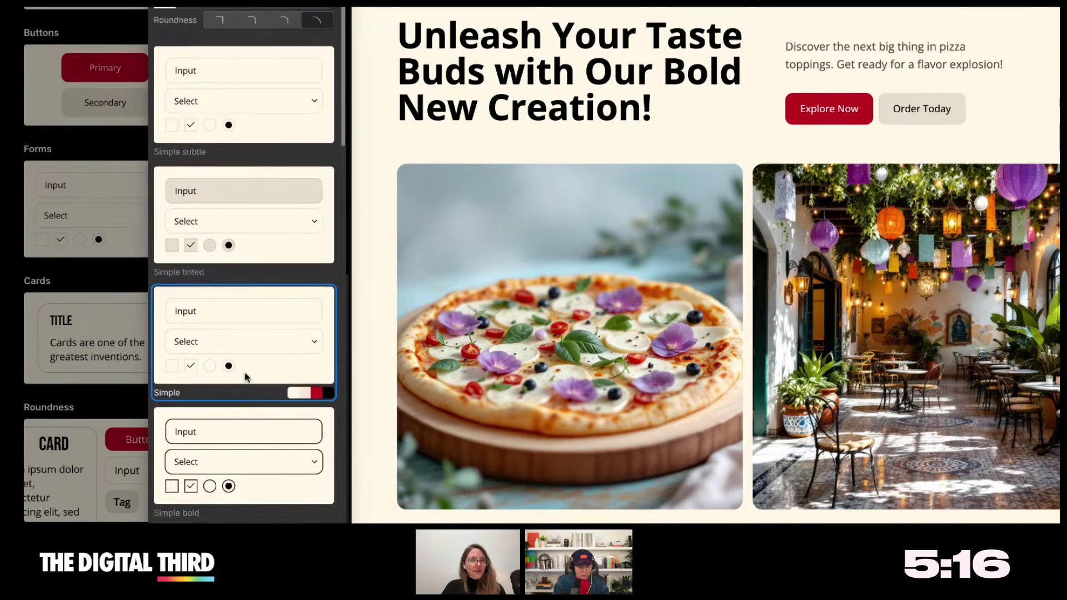
pyautogui.click(263, 114)
pyautogui.click(106, 152)
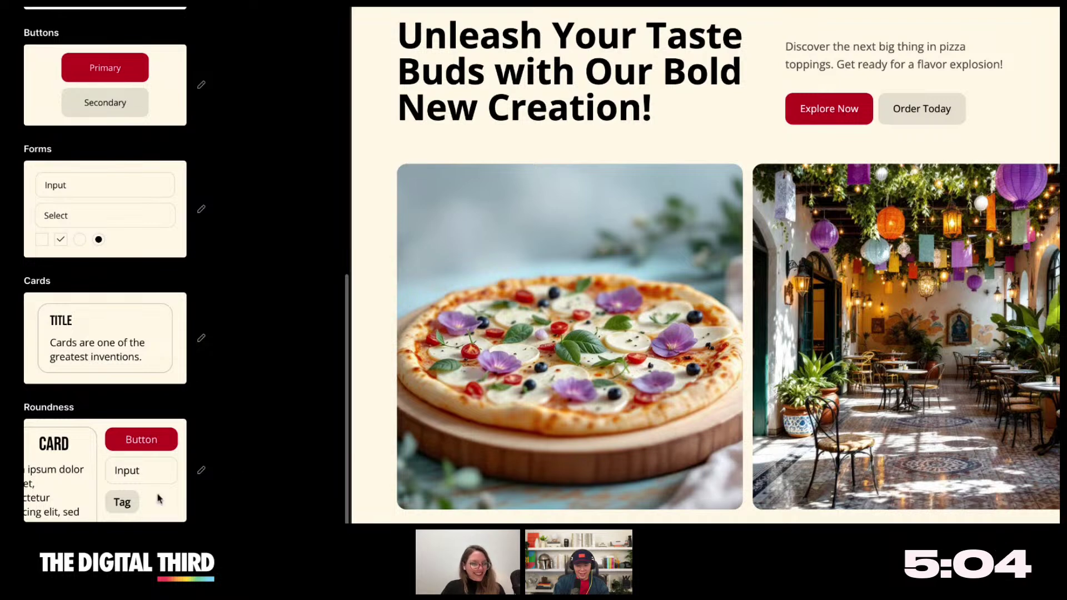
# - Set the theme's overall roundness to the option one level rounder than Large and close the roundness settings
pyautogui.click(201, 471)
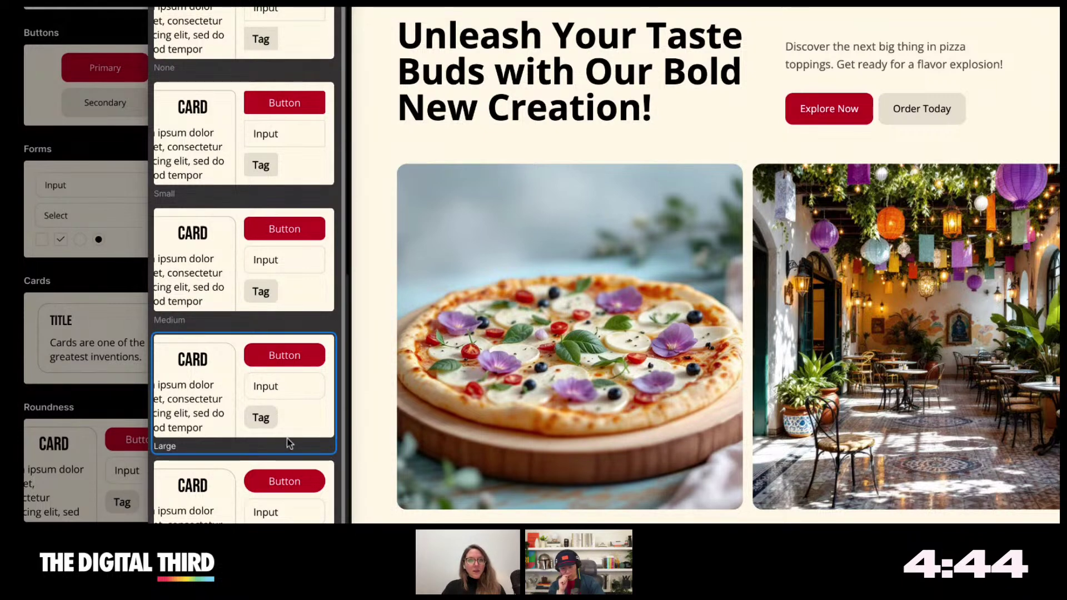
pyautogui.click(282, 494)
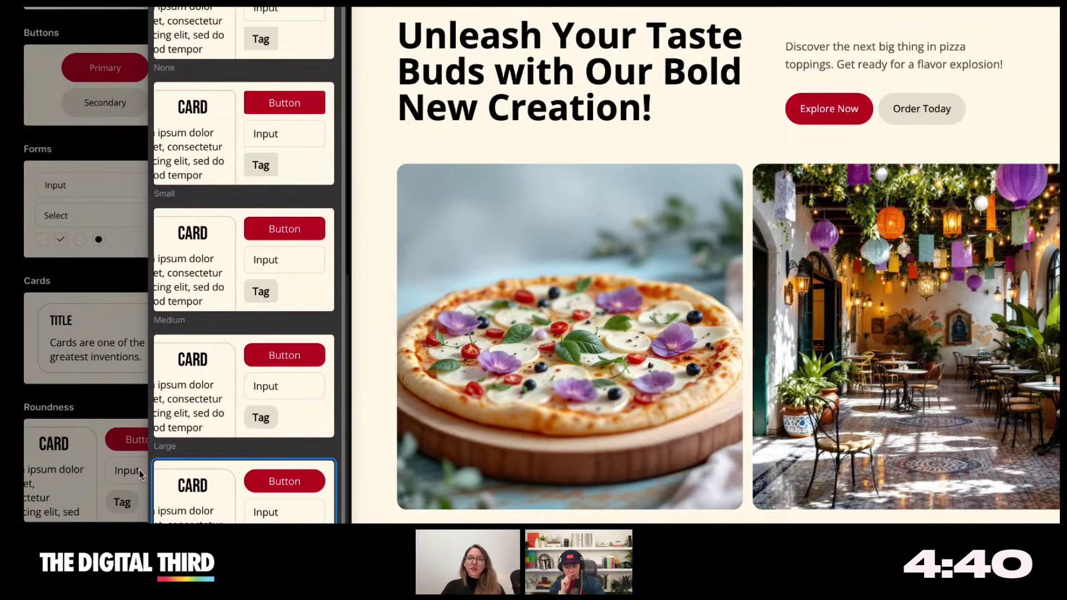
pyautogui.click(79, 446)
pyautogui.scroll(1, 79, 445)
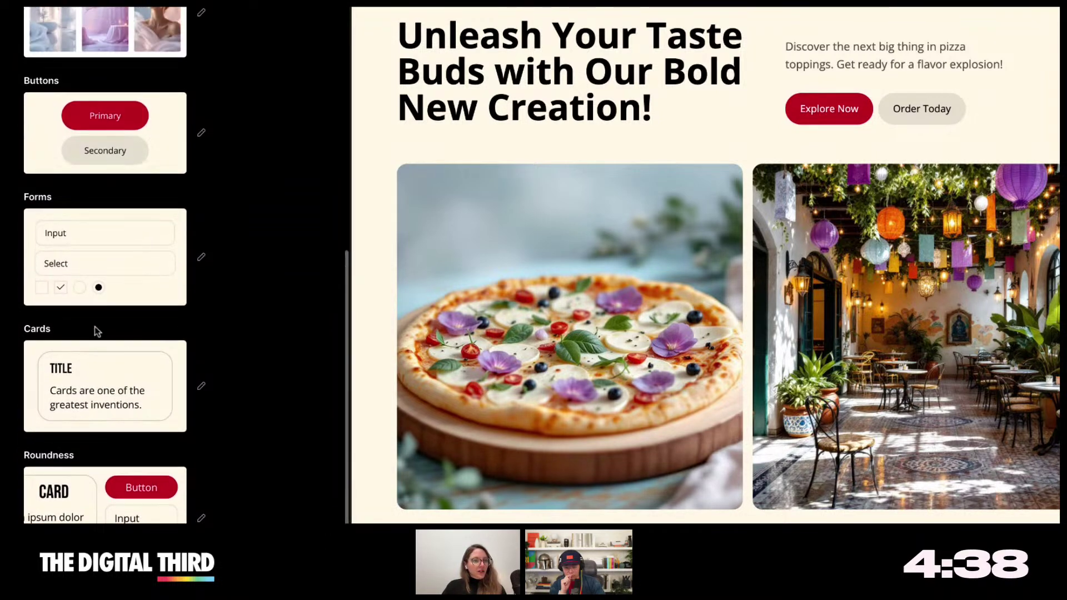
pyautogui.scroll(-1, 92, 416)
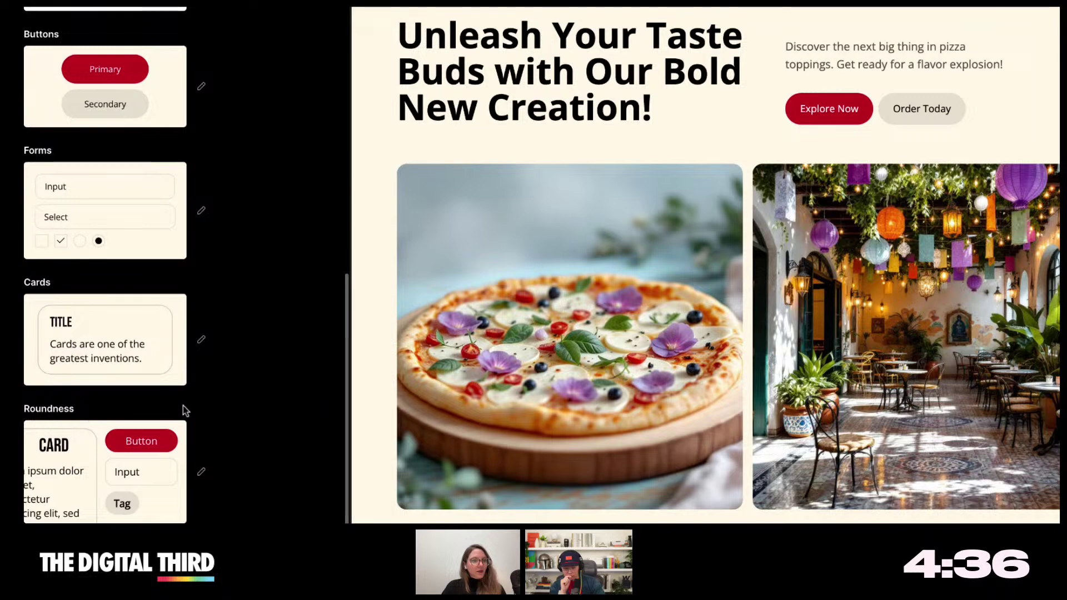
pyautogui.scroll(1, 183, 407)
pyautogui.scroll(-1, 184, 409)
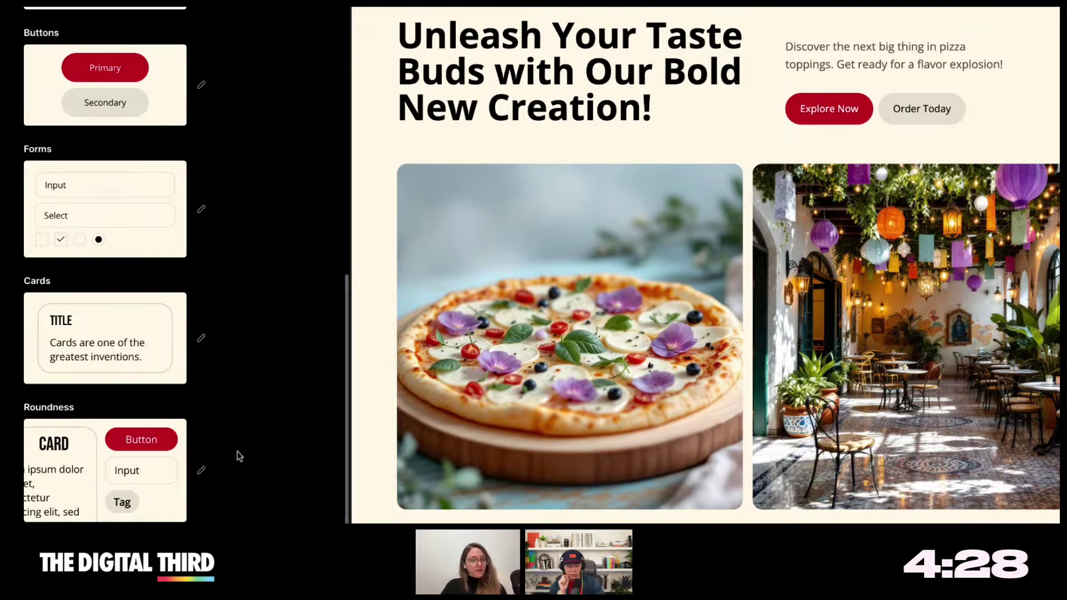
pyautogui.scroll(10, 250, 434)
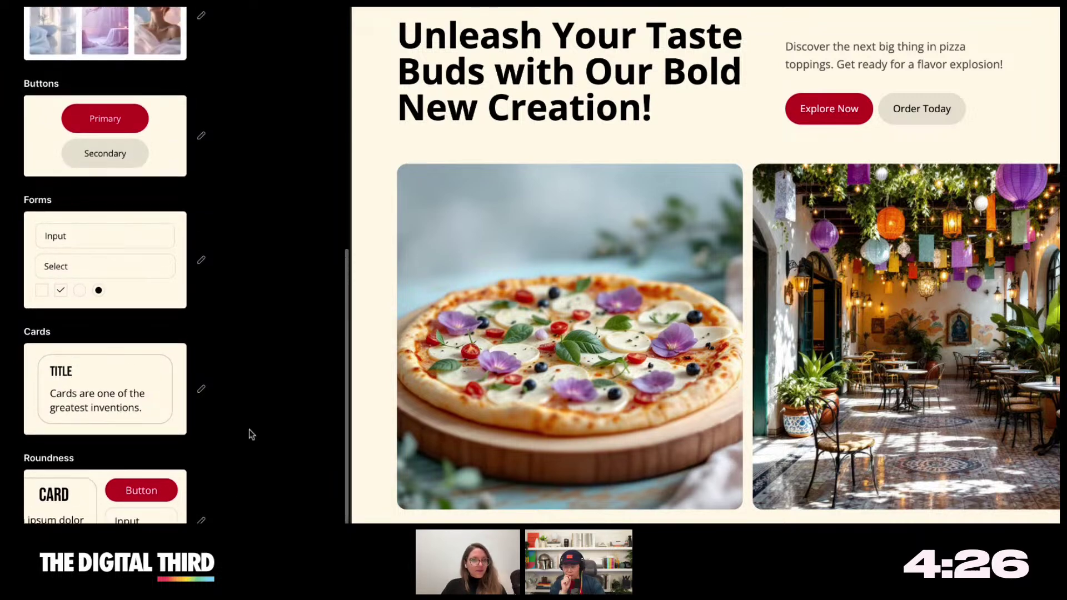
pyautogui.scroll(3, 559, 207)
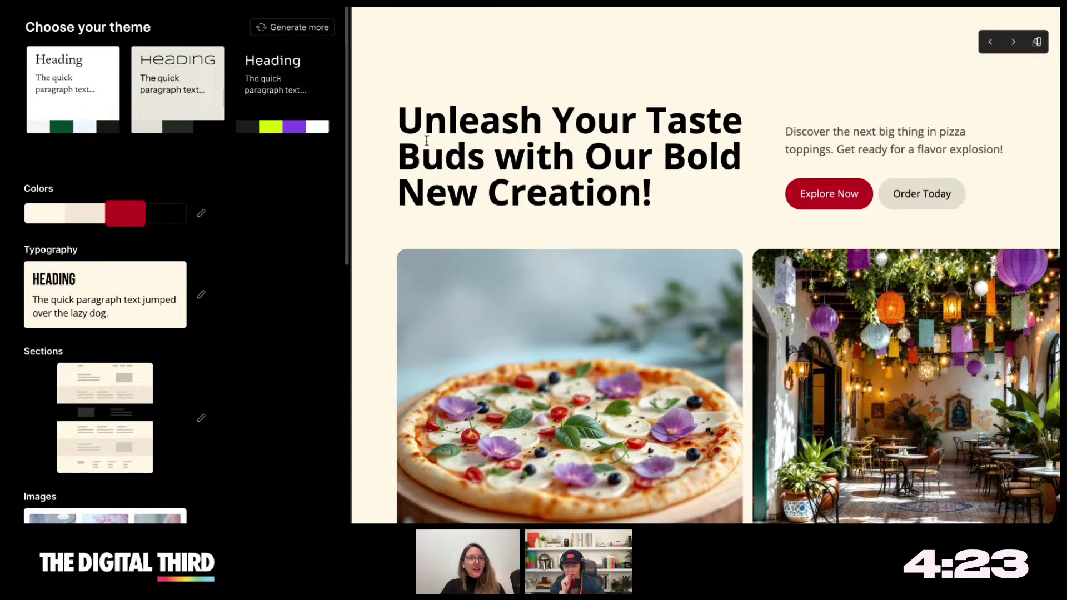
pyautogui.click(128, 209)
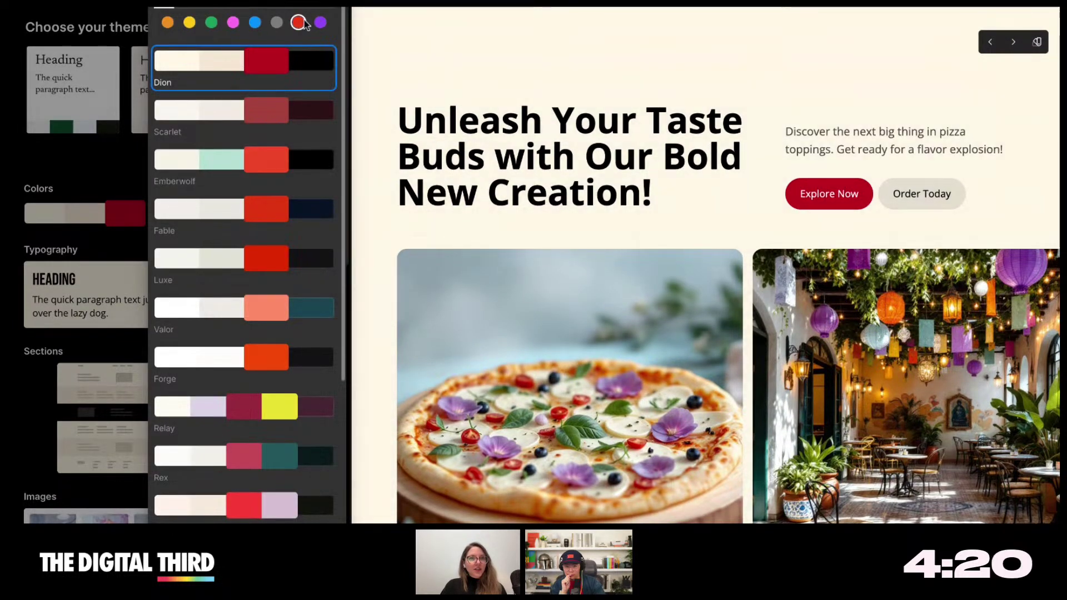
pyautogui.click(320, 22)
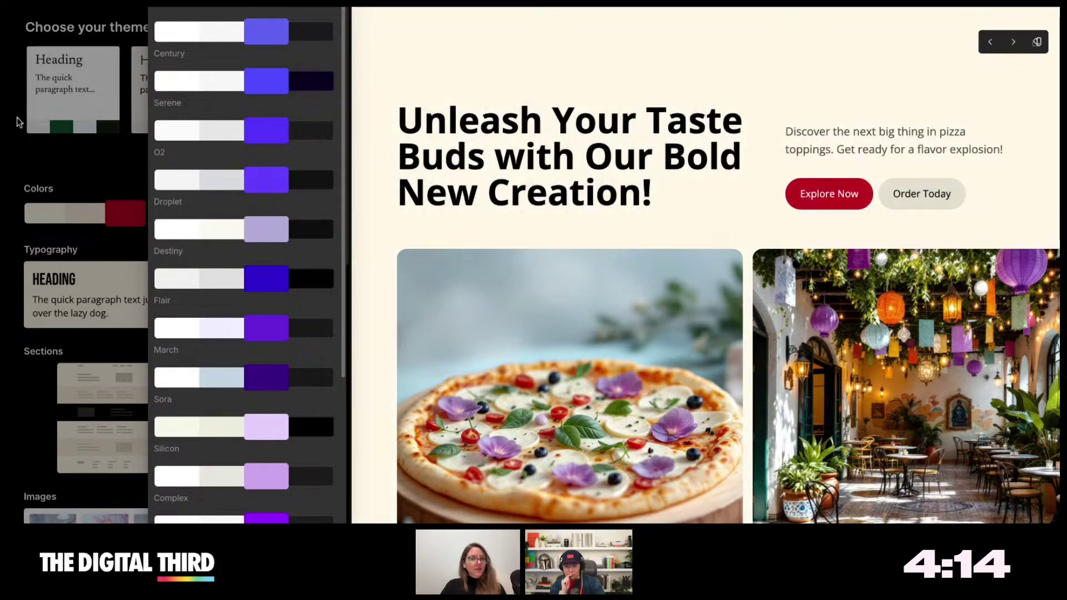
pyautogui.click(83, 17)
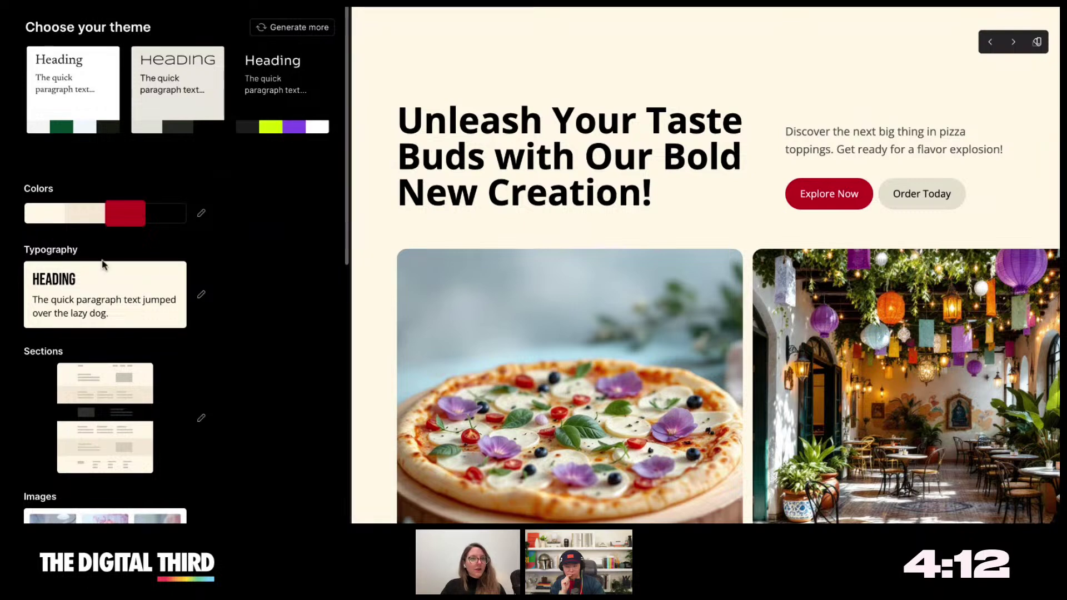
# - Compare the purple color palettes, apply Century to the theme and review it down the page preview
pyautogui.click(123, 219)
pyautogui.click(320, 22)
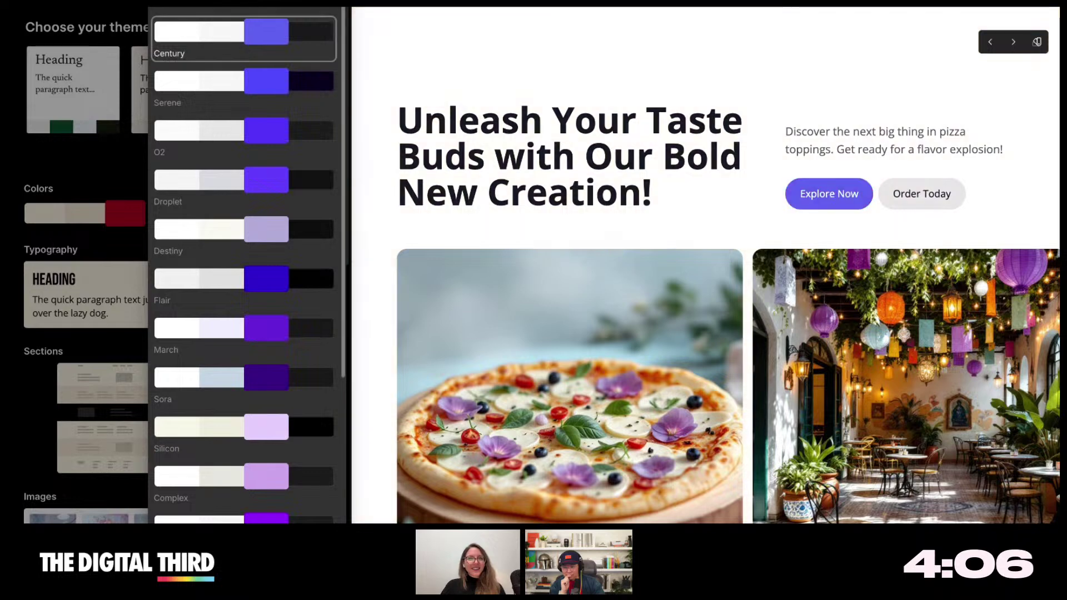
pyautogui.click(200, 31)
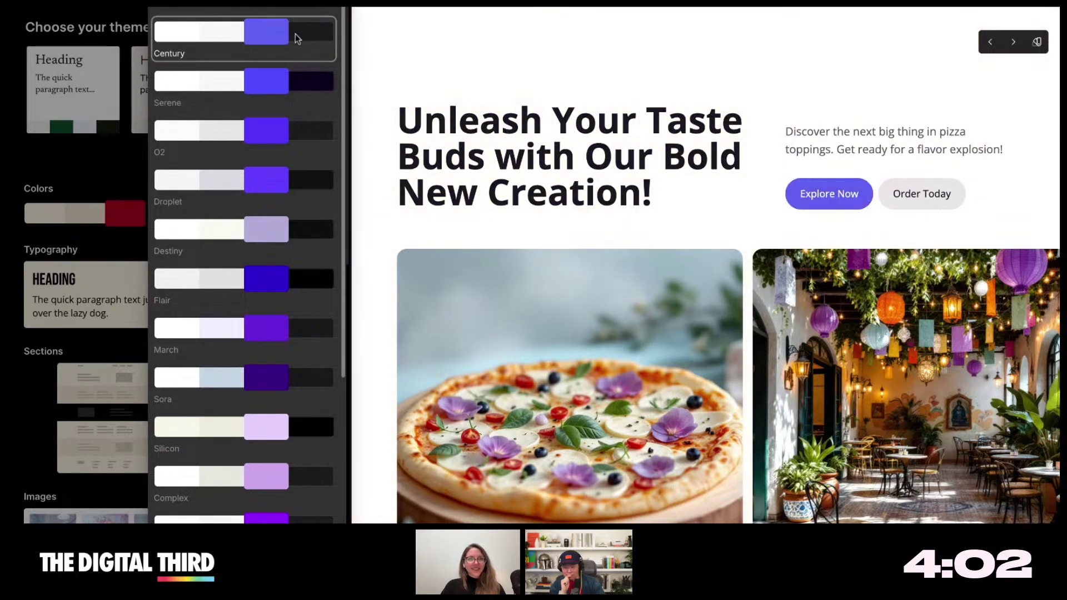
pyautogui.scroll(-5, 261, 302)
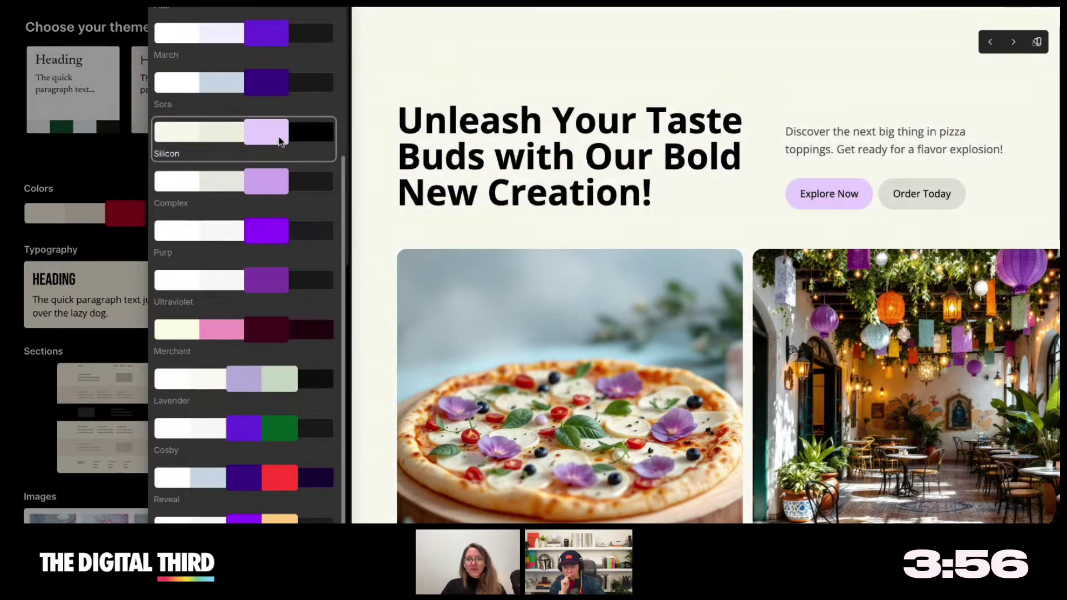
pyautogui.scroll(4, 278, 143)
pyautogui.scroll(3, 279, 142)
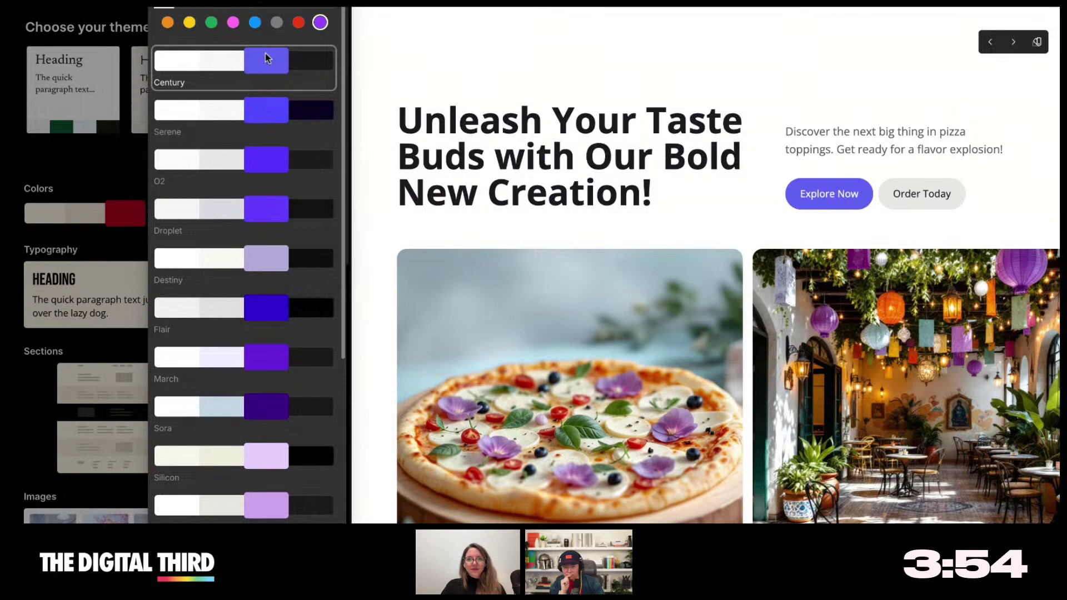
pyautogui.click(265, 55)
pyautogui.click(526, 152)
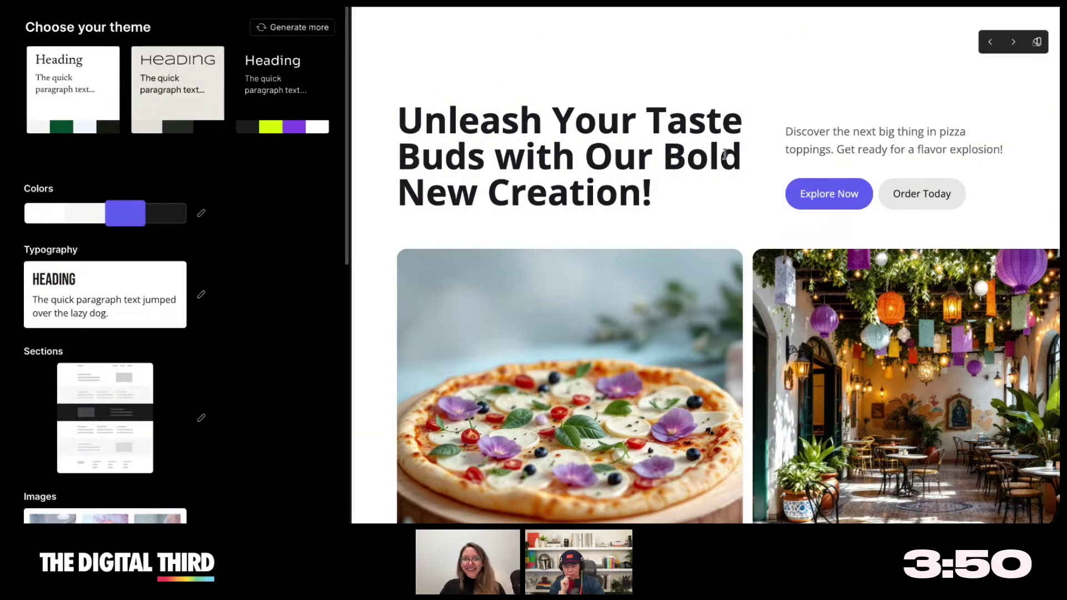
pyautogui.scroll(-15, 748, 281)
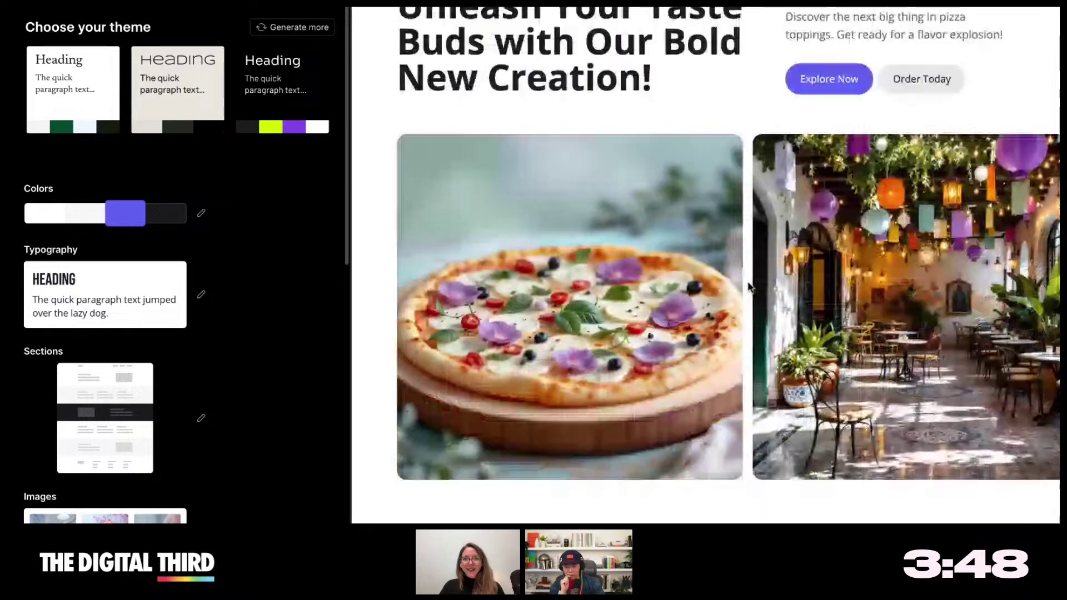
pyautogui.scroll(-15, 747, 286)
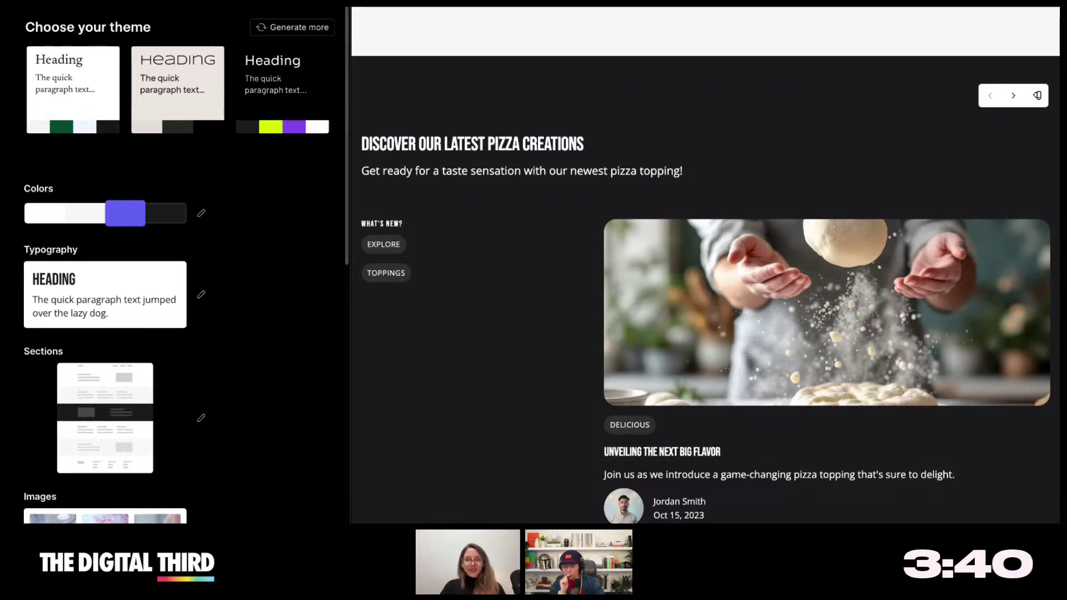
# - Switch to the generated site in the Webflow Designer and inspect its Navigation and Footer components
pyautogui.hotkey('alt', 'Tab')
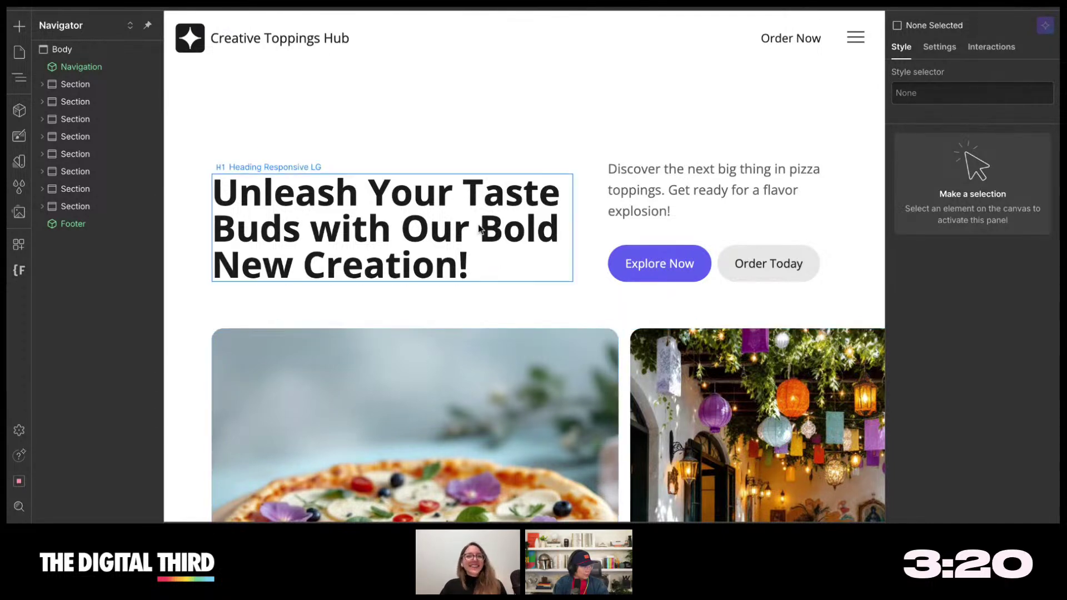
pyautogui.scroll(-1, 355, 183)
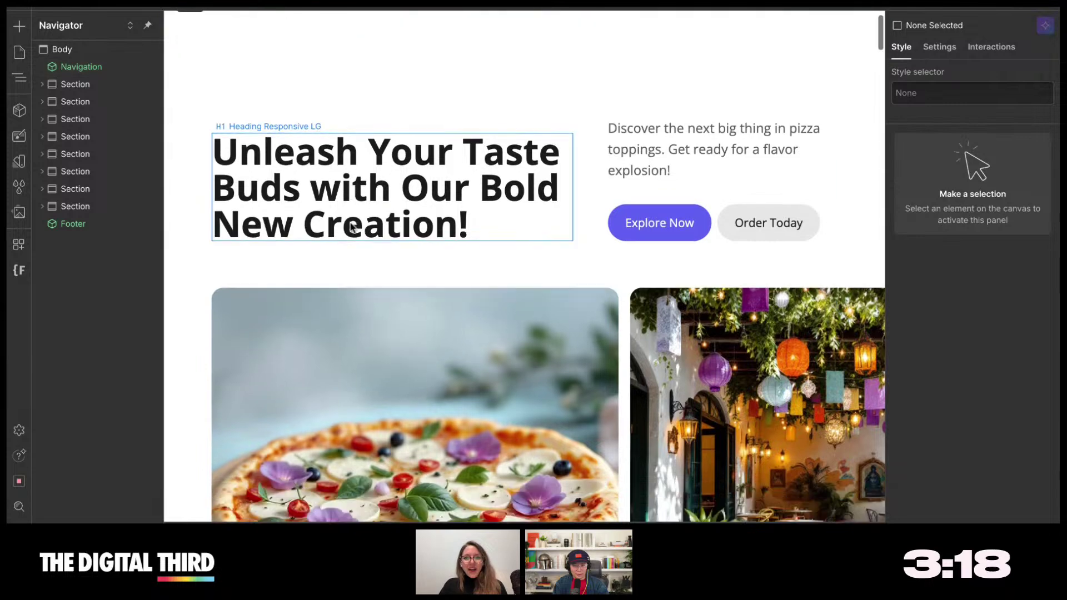
pyautogui.scroll(1, 351, 222)
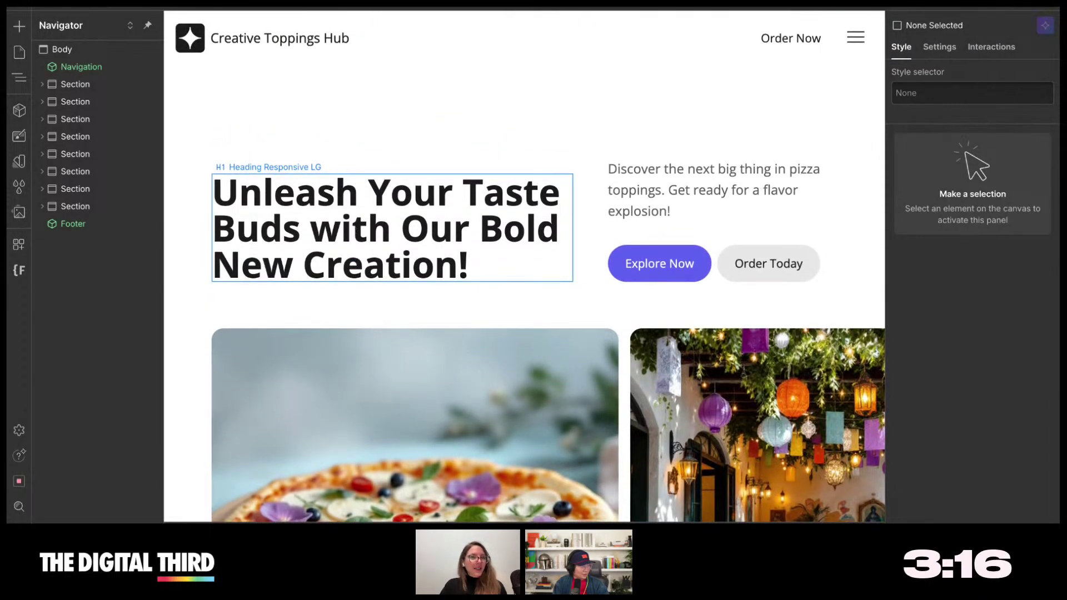
pyautogui.click(84, 67)
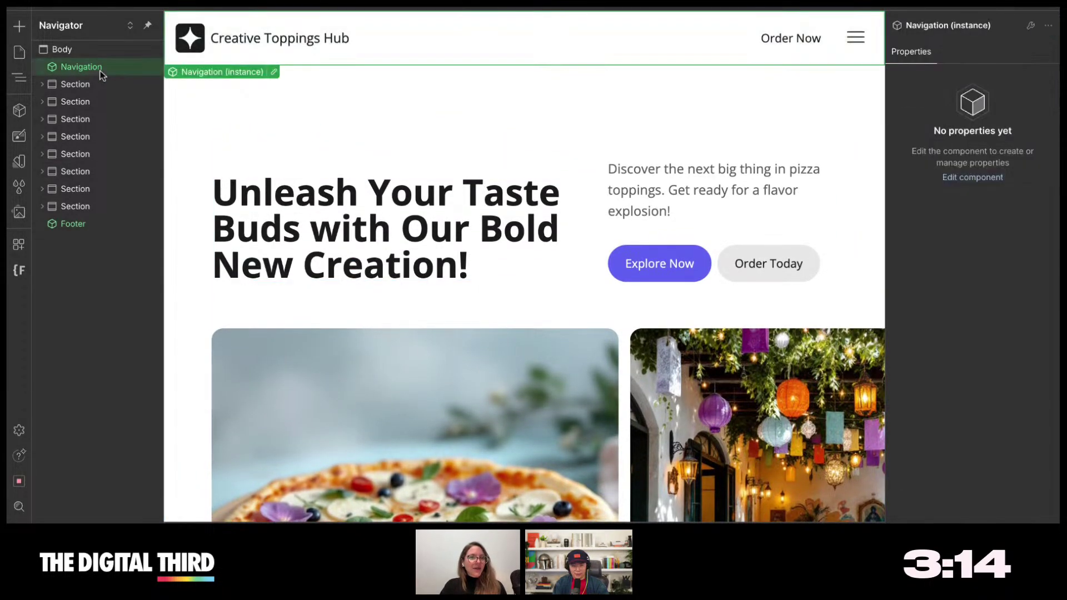
pyautogui.click(89, 230)
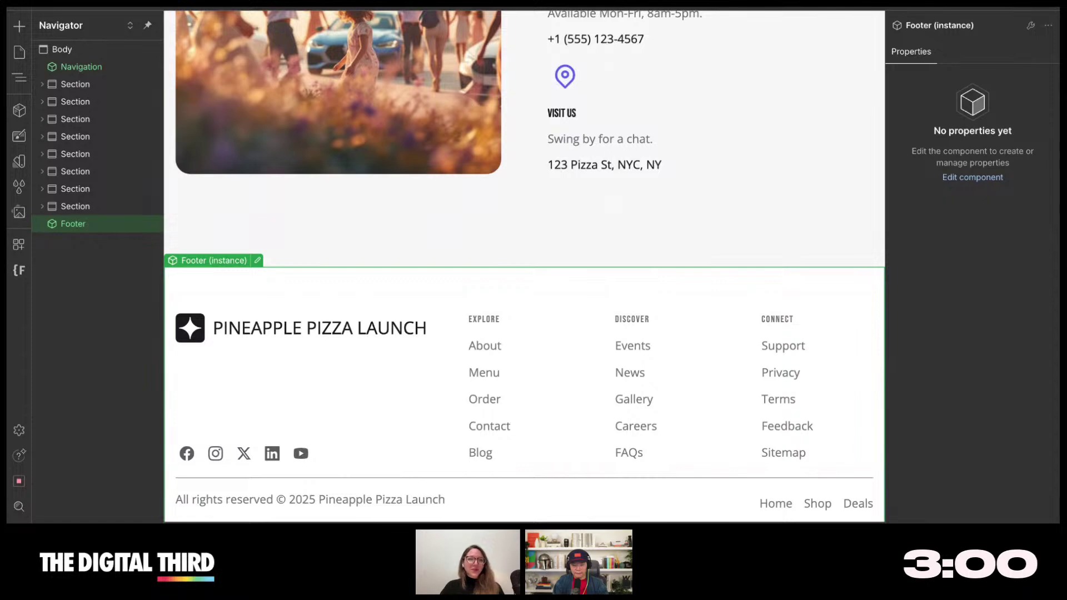
# - Examine the first section's style classes and tag settings, and the fourth section's styles
pyautogui.click(83, 87)
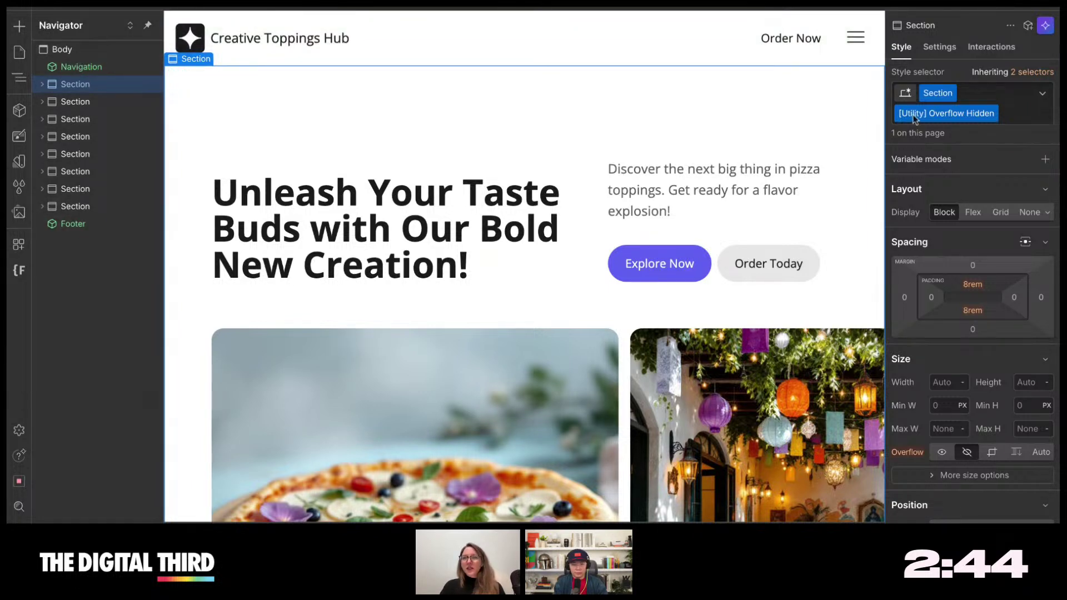
pyautogui.click(940, 47)
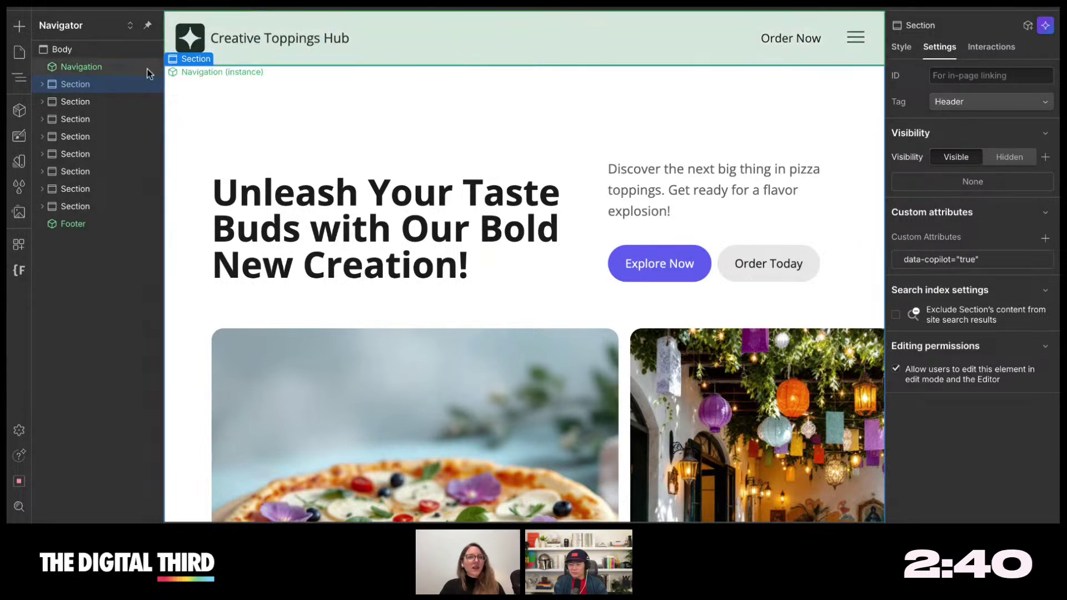
pyautogui.click(78, 134)
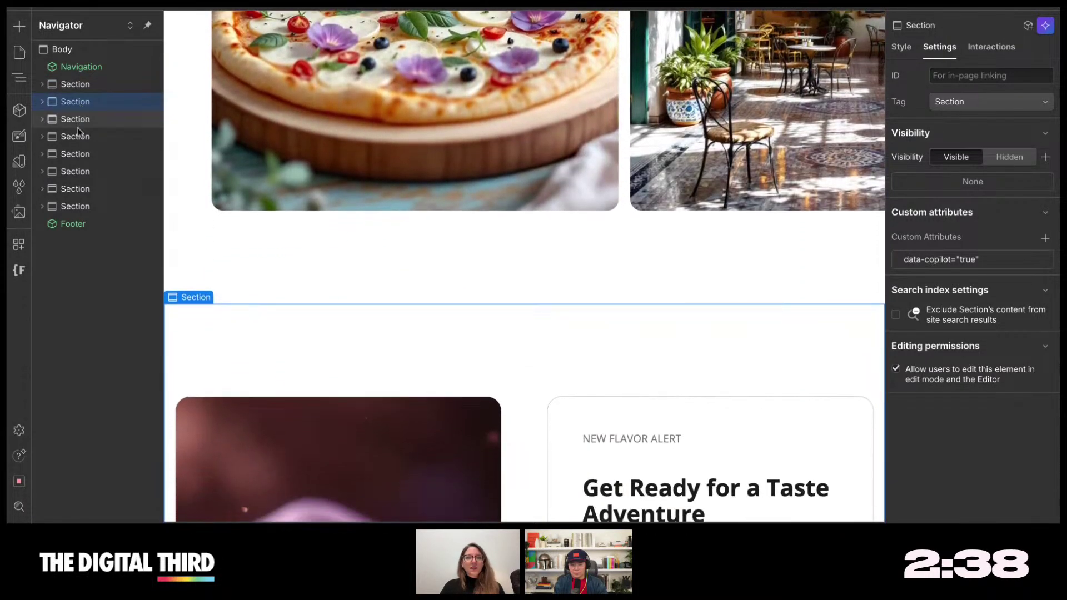
pyautogui.press('s')
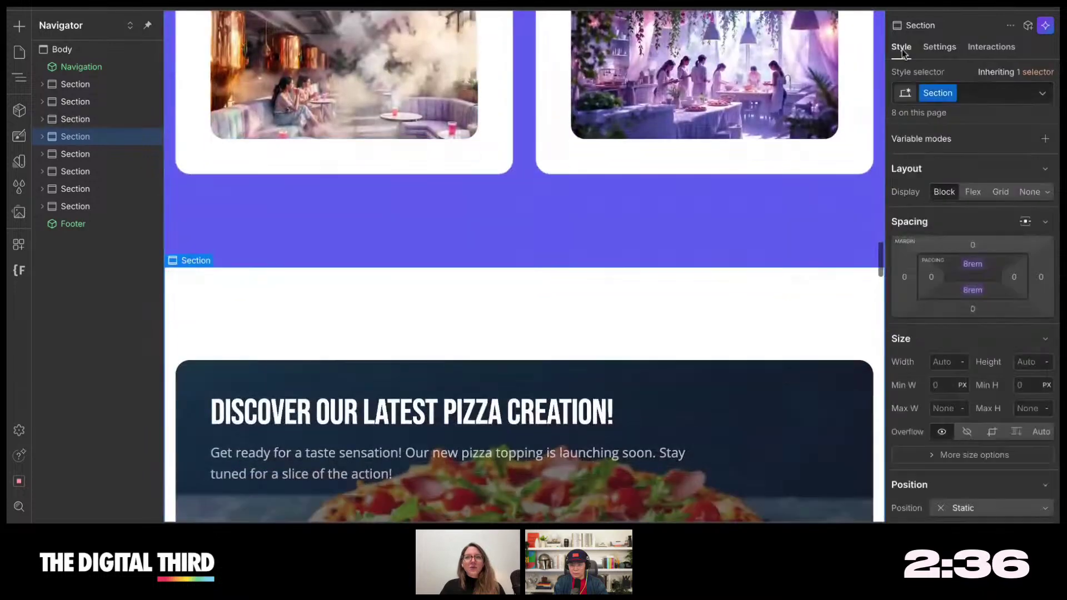
pyautogui.scroll(20, 628, 205)
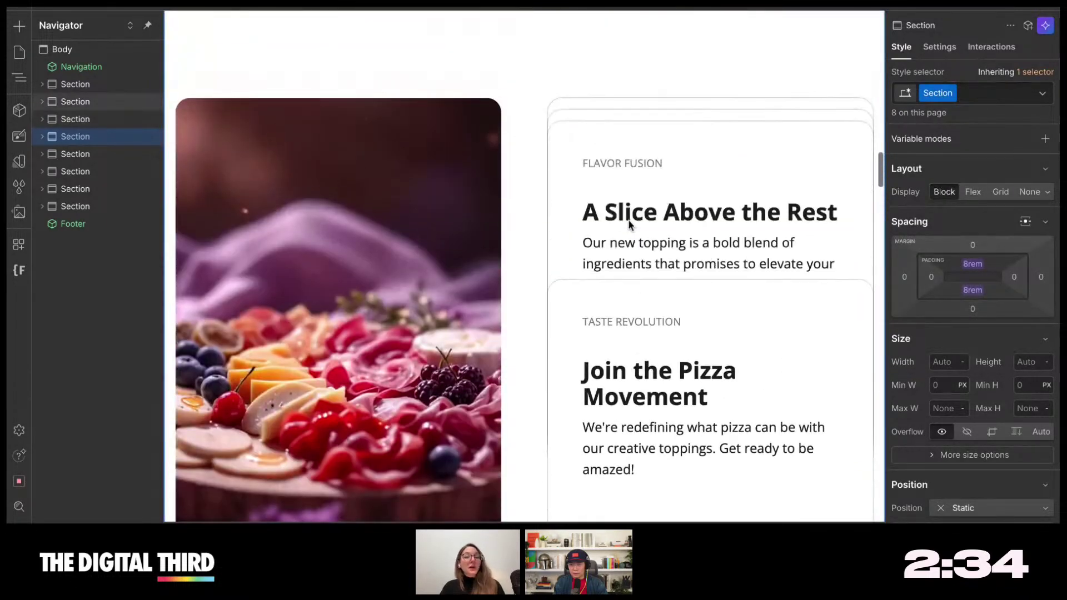
# - Open the Footer component for editing, check its tag settings and leave the component
pyautogui.doubleClick(66, 222)
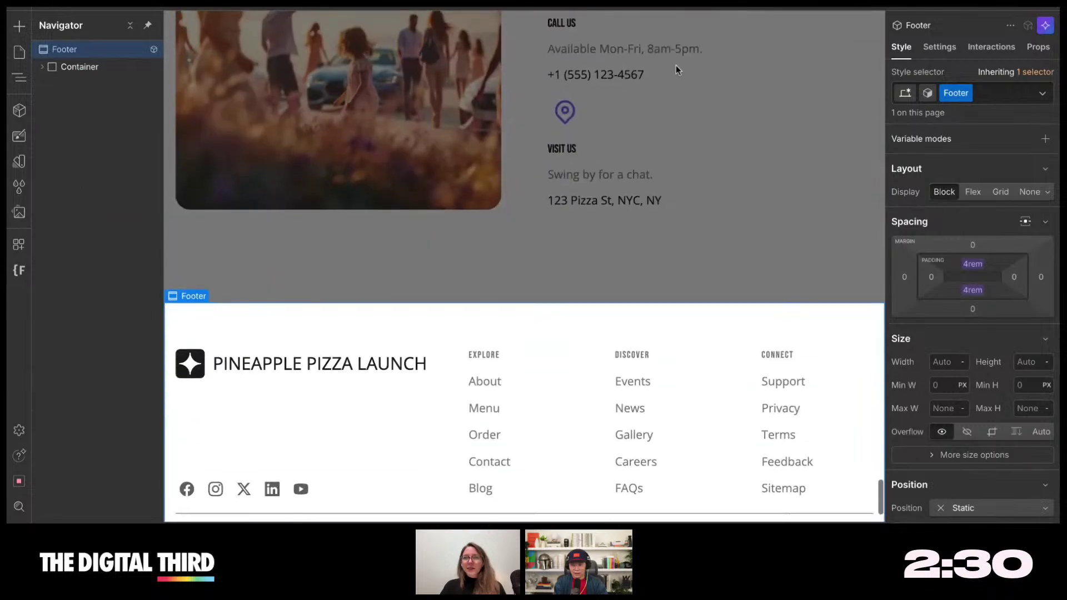
pyautogui.click(937, 54)
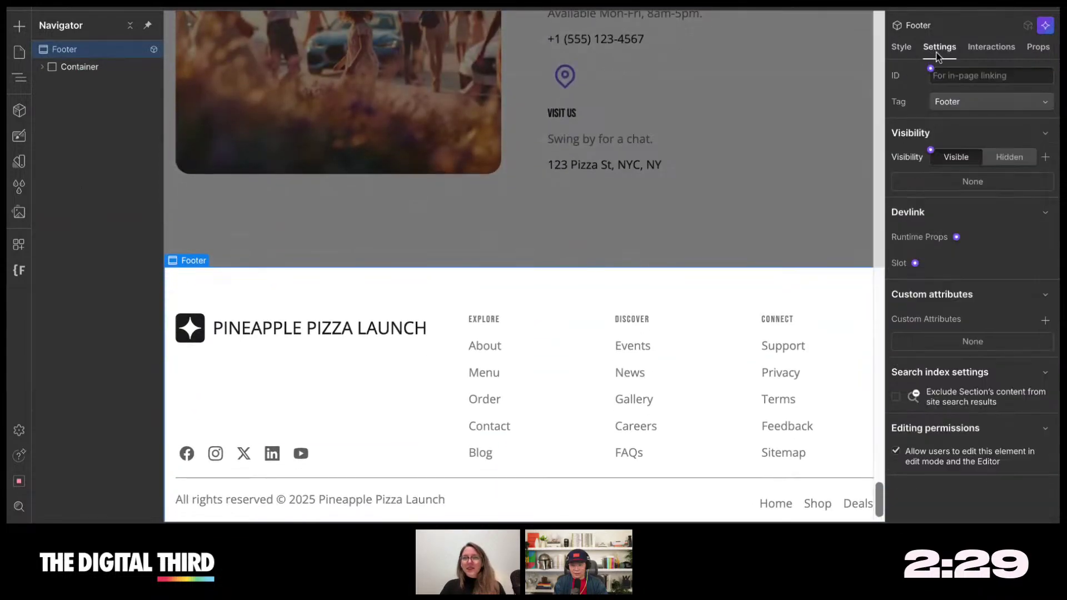
pyautogui.click(631, 167)
# - Select the hero section and expand its full element structure down to the buttons and cover images
pyautogui.click(79, 85)
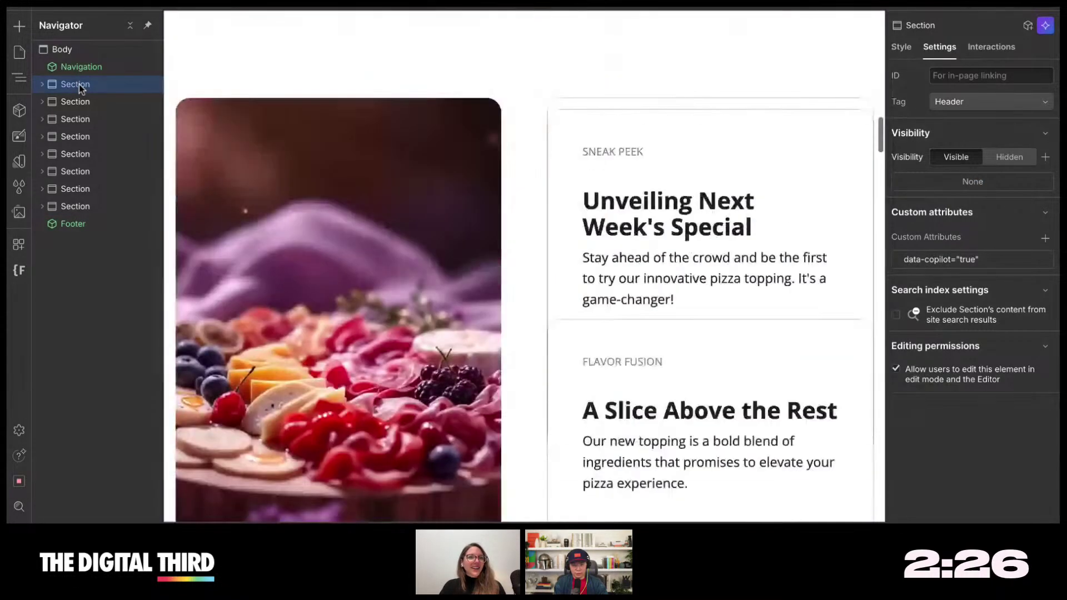
pyautogui.scroll(-2, 271, 142)
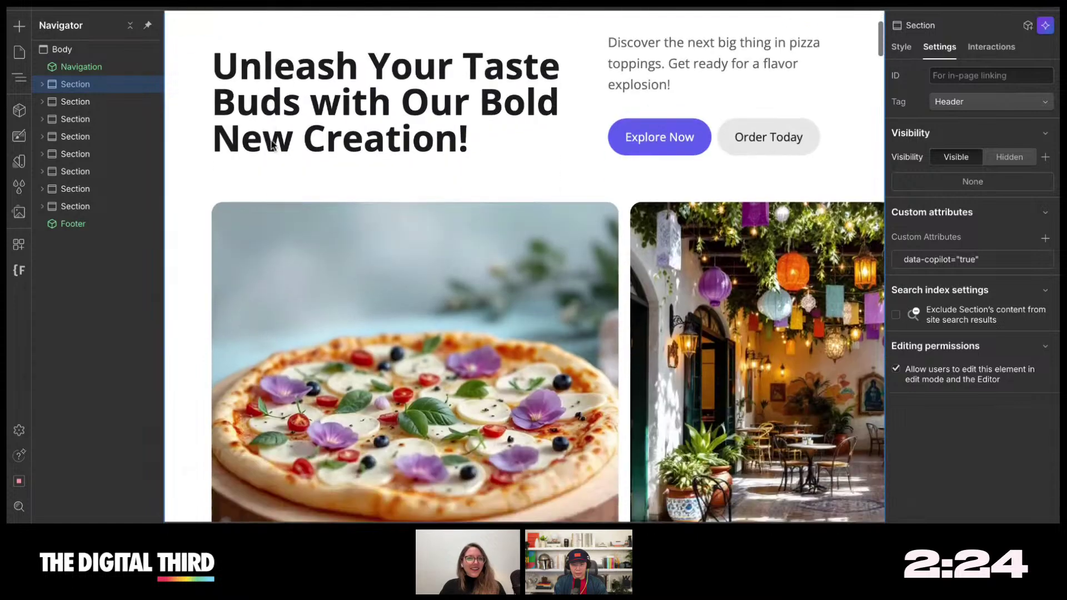
pyautogui.scroll(-1, 273, 144)
pyautogui.click(41, 84)
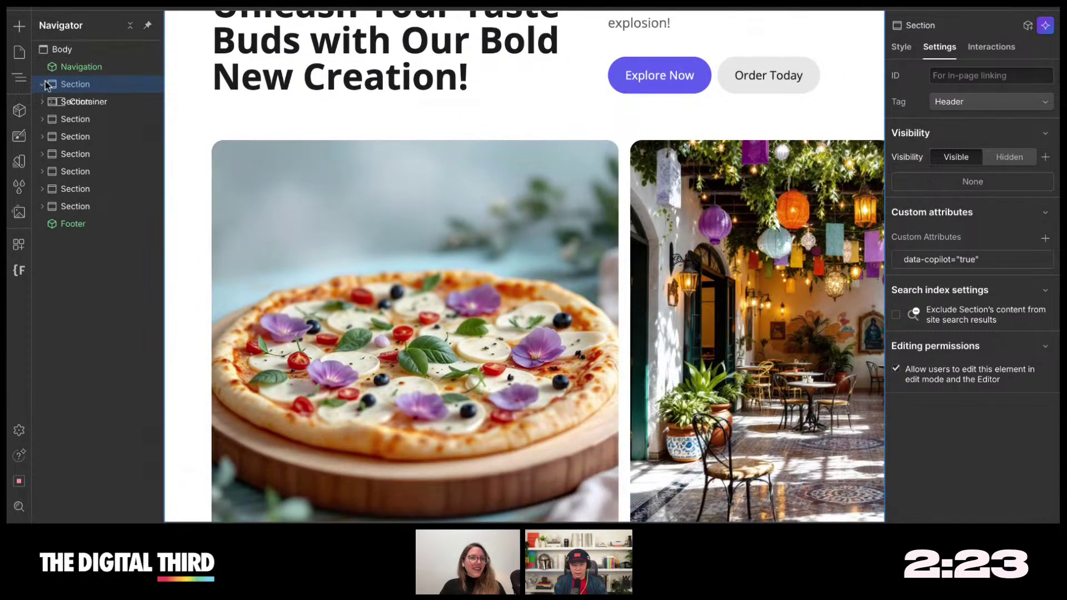
pyautogui.click(131, 26)
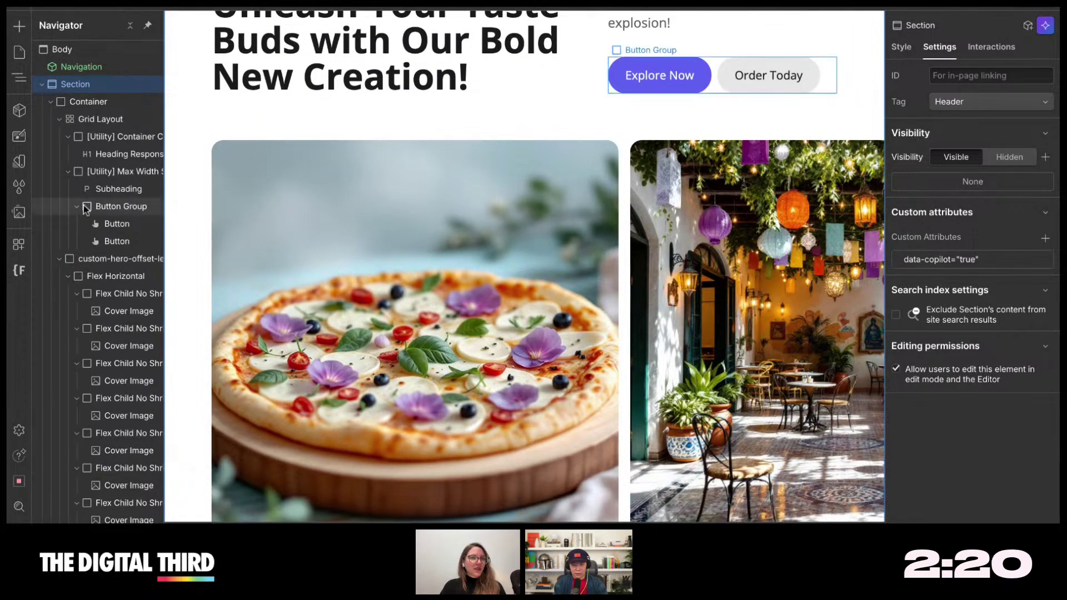
# - Inspect the settings of the hero section's Container and Grid Layout, and the Container's style classes
pyautogui.scroll(-1, 83, 214)
pyautogui.click(68, 80)
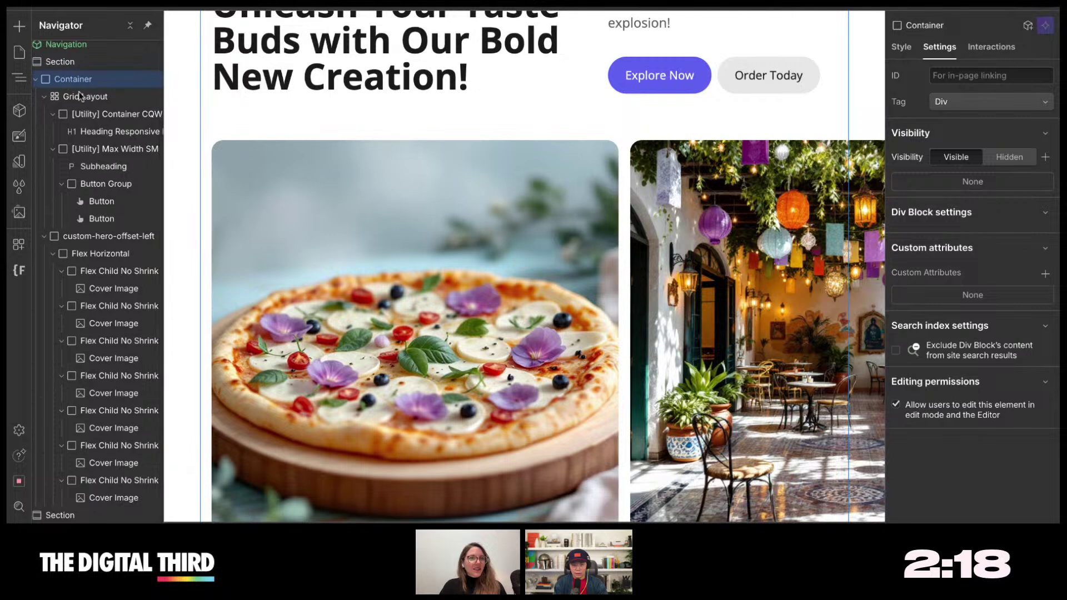
pyautogui.click(85, 98)
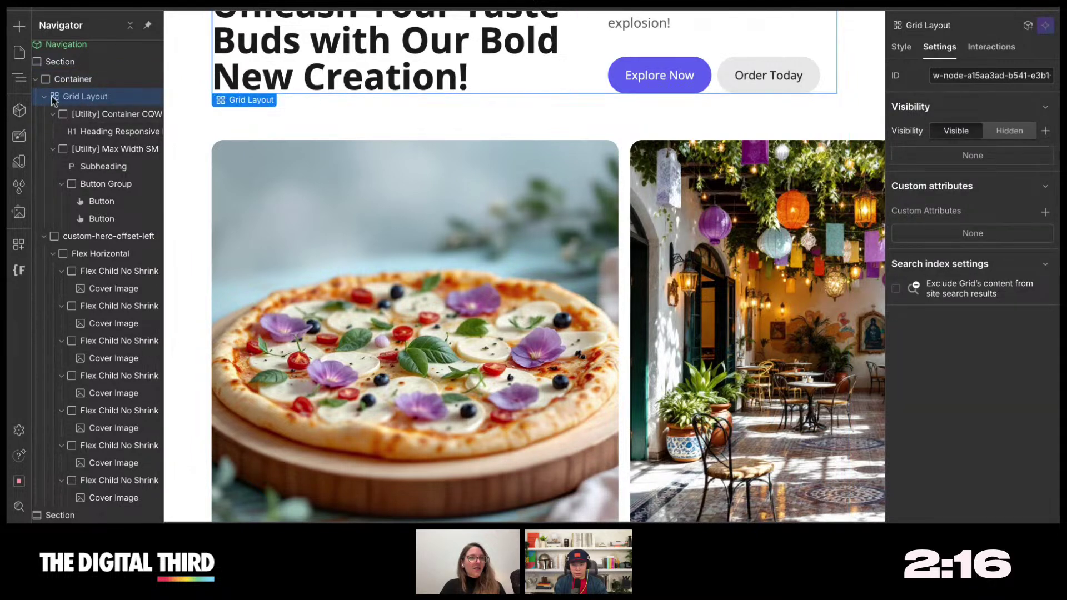
pyautogui.scroll(1, 83, 106)
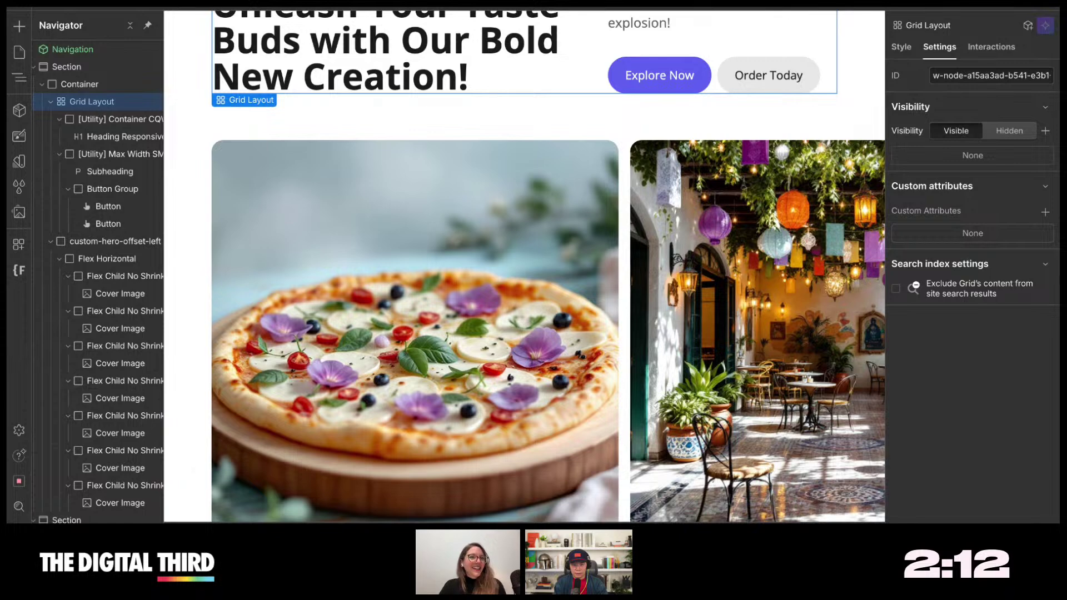
pyautogui.click(79, 84)
pyautogui.click(899, 49)
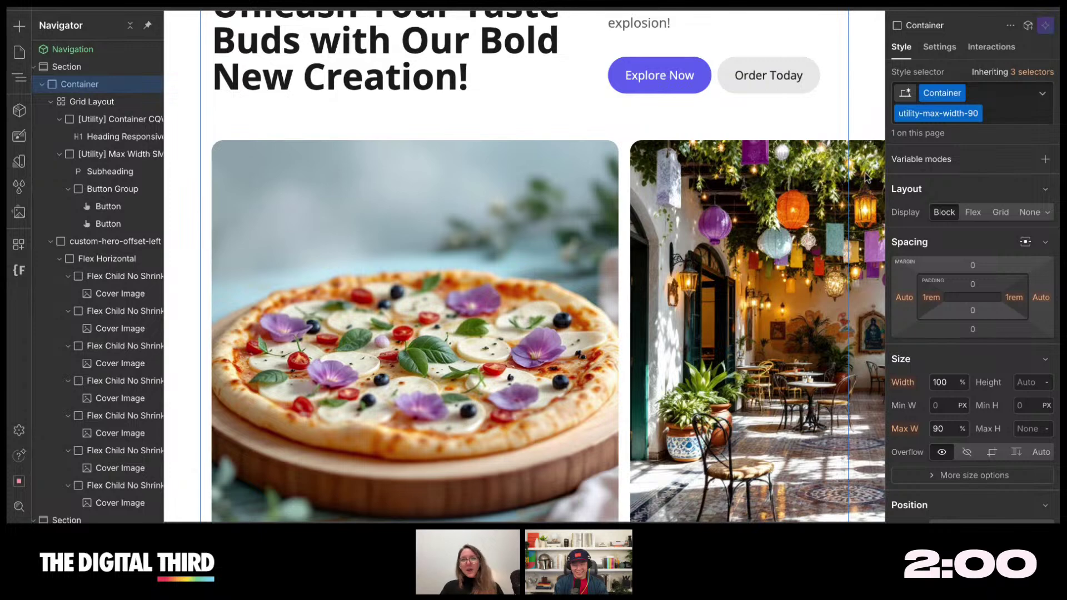
pyautogui.scroll(3, 818, 188)
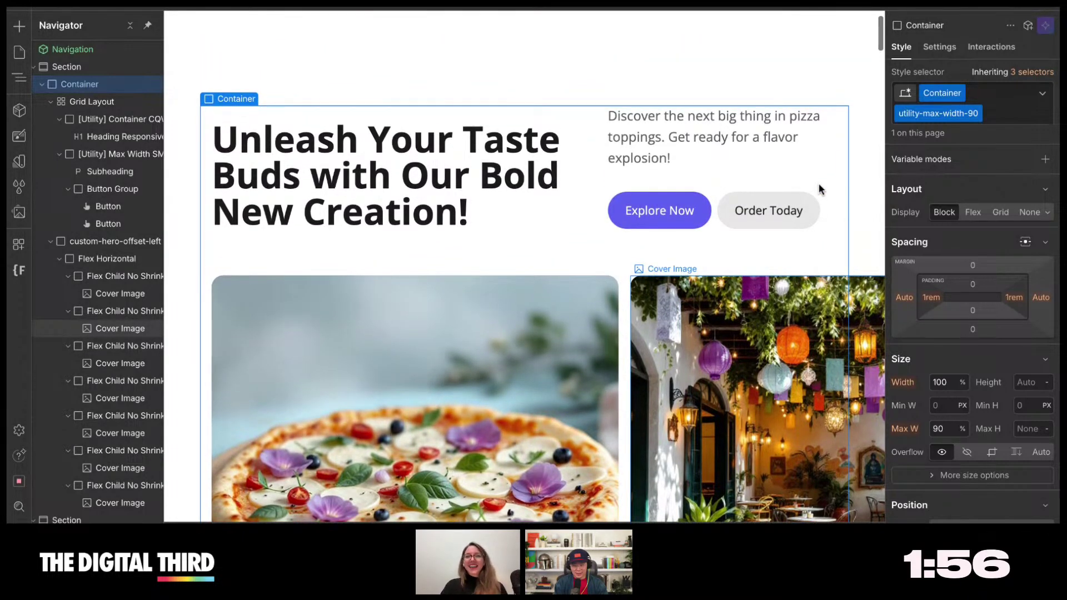
pyautogui.scroll(1, 819, 189)
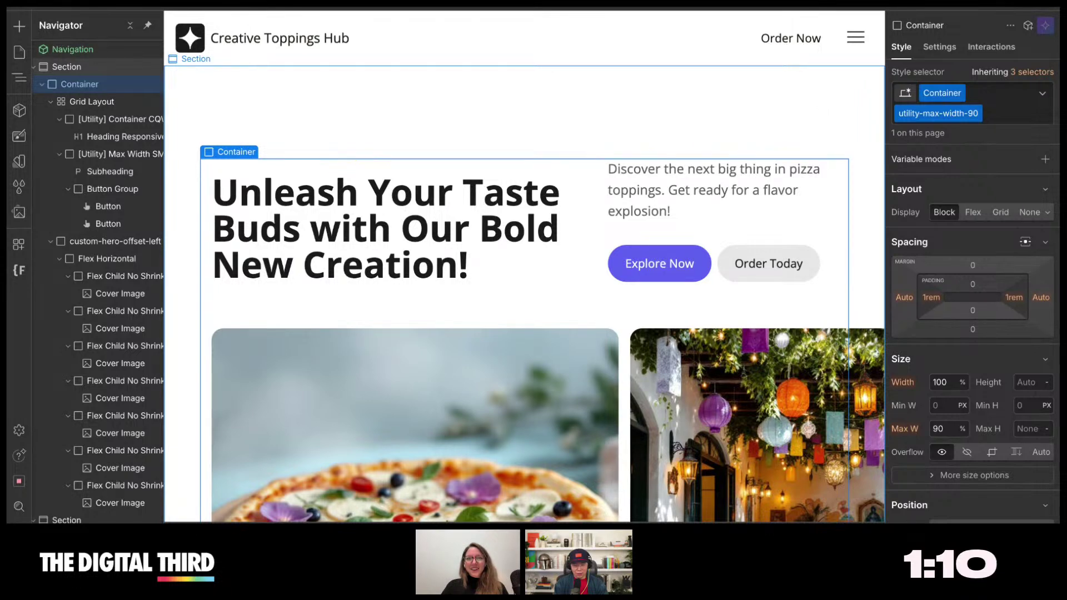
pyautogui.scroll(-1, 645, 289)
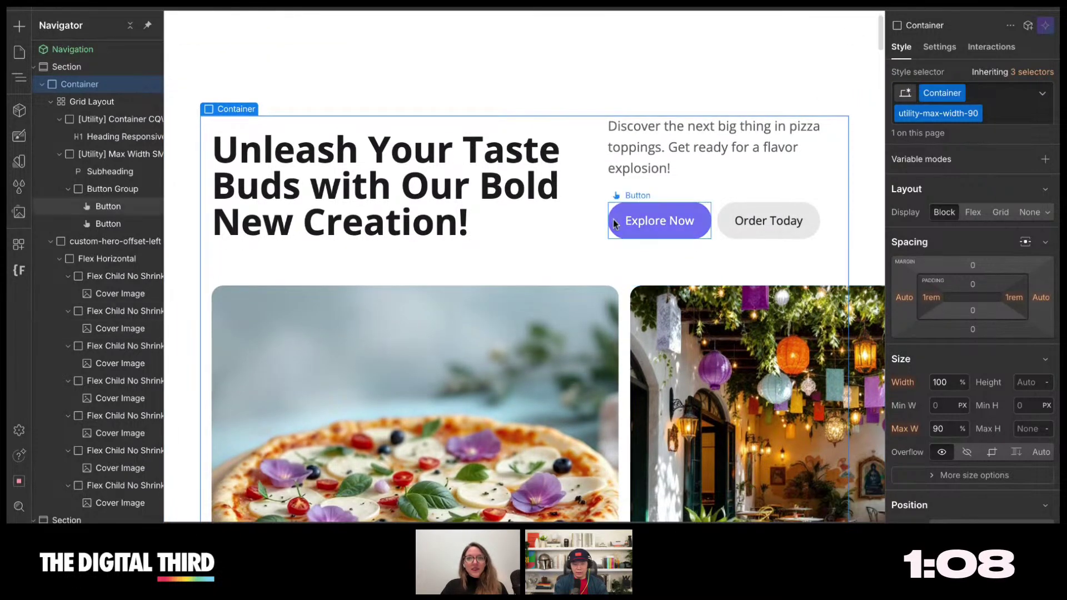
pyautogui.scroll(-3, 580, 389)
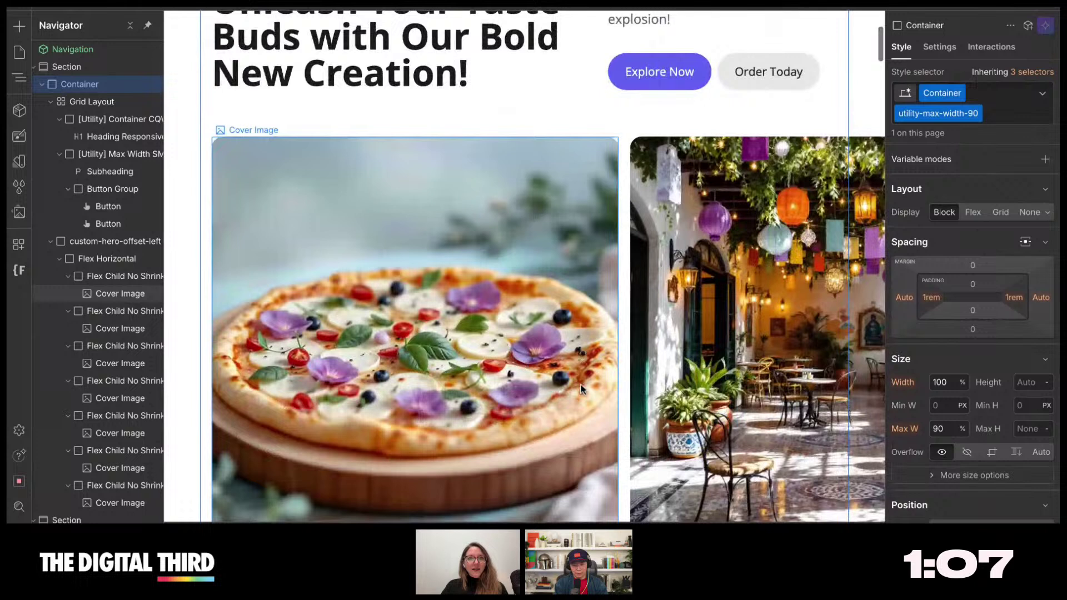
# - Check the style classes of the hero's pizza cover image and open the Design System's base variable collection
pyautogui.click(570, 331)
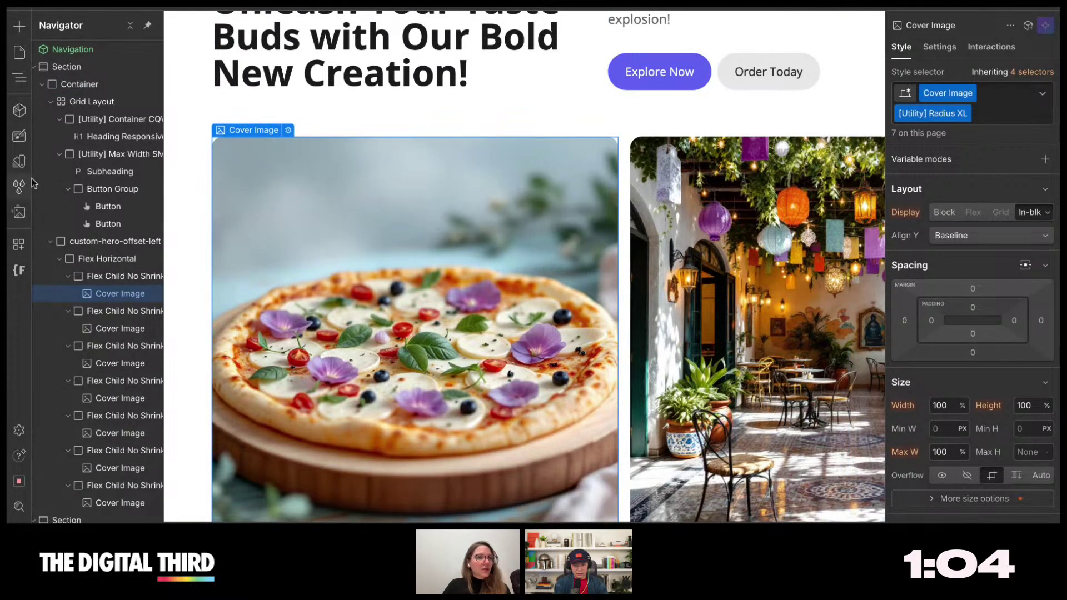
pyautogui.click(20, 164)
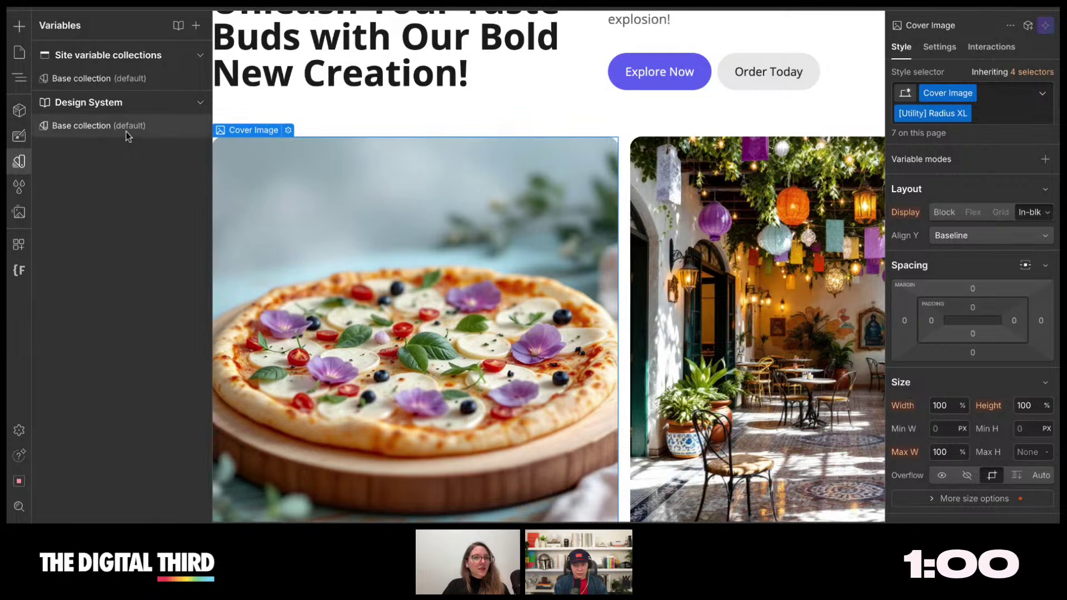
pyautogui.click(109, 83)
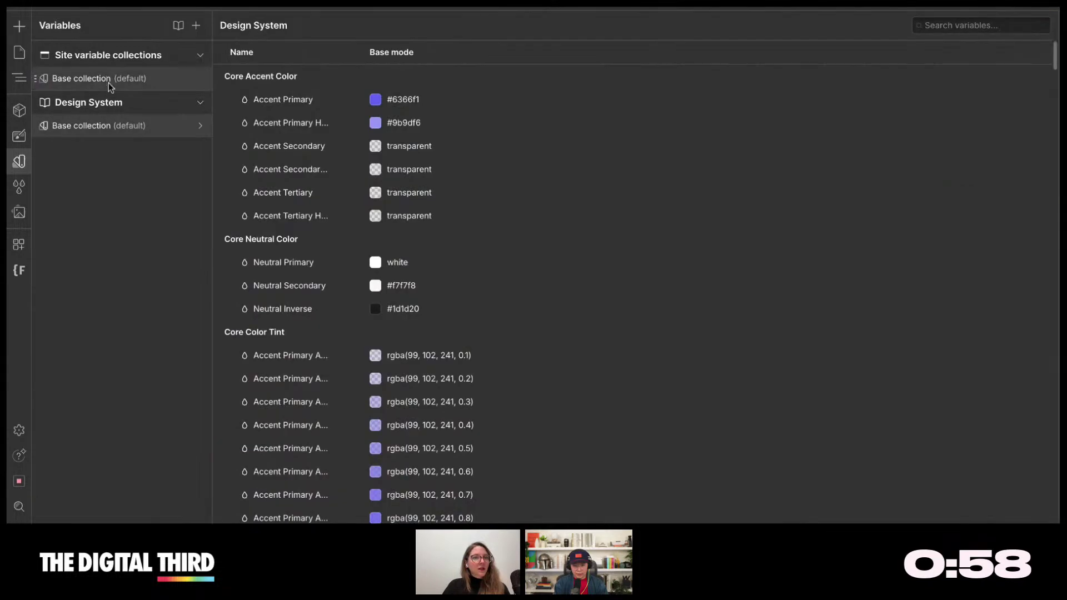
pyautogui.click(109, 82)
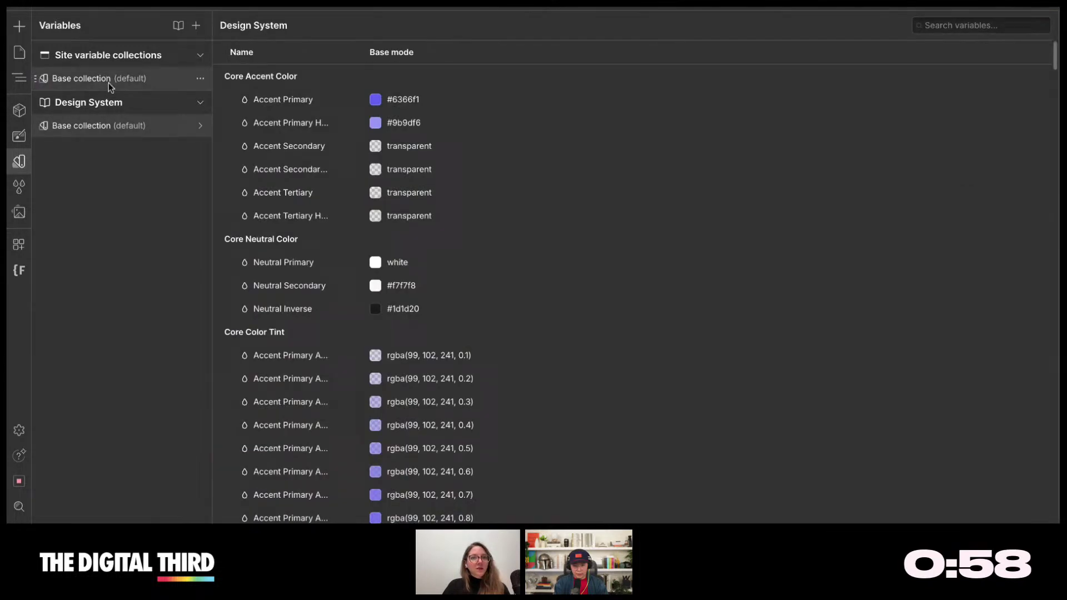
pyautogui.click(99, 130)
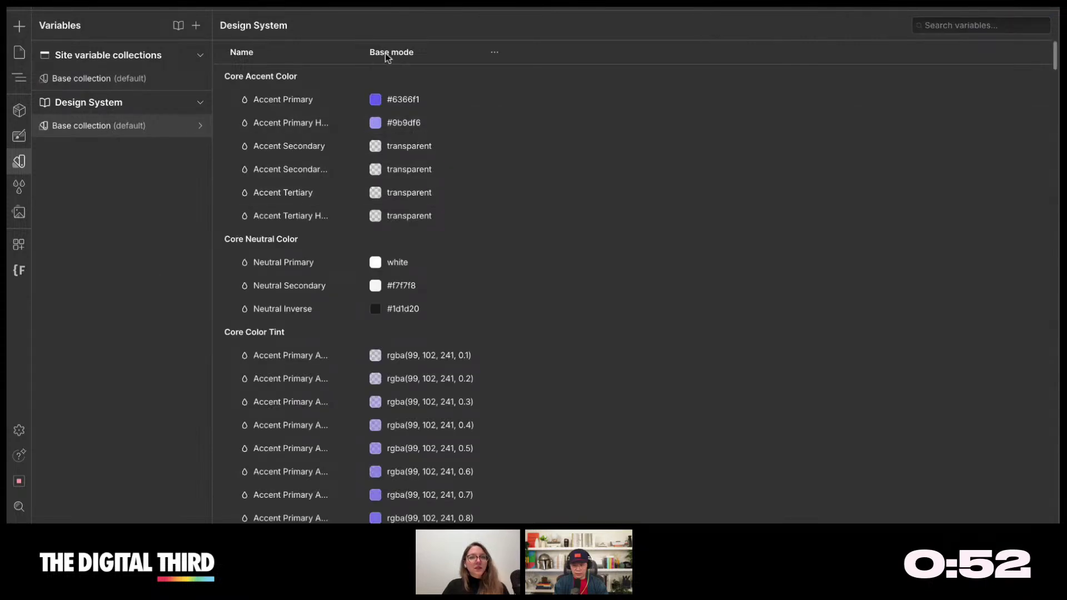
# - Examine the Design System variables, from colors, borders and radius through heading and text sizes to buttons, links and IX
pyautogui.scroll(-15, 428, 190)
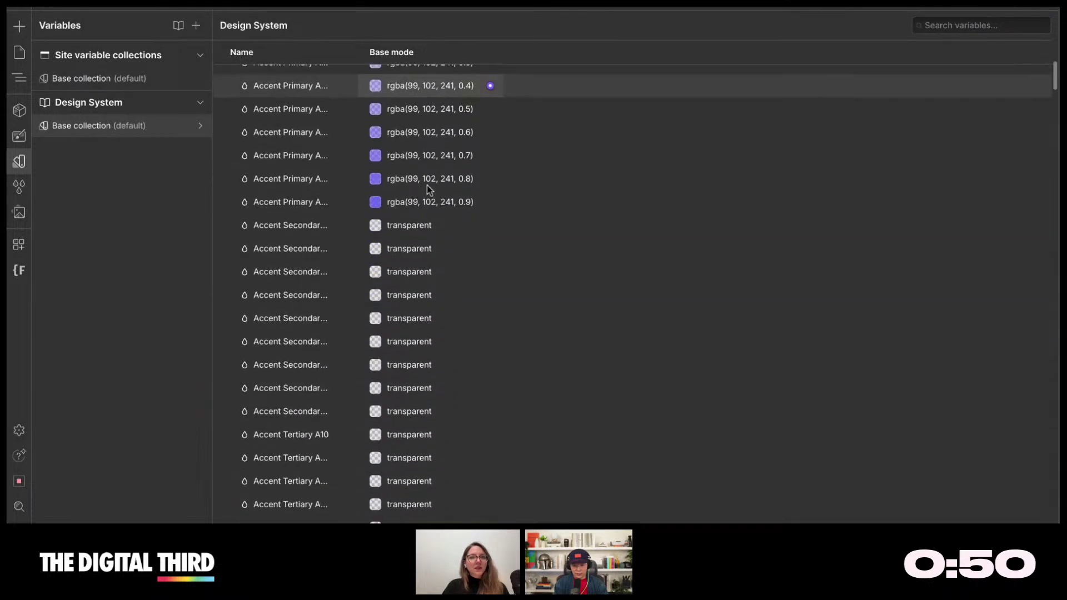
pyautogui.scroll(-15, 633, 294)
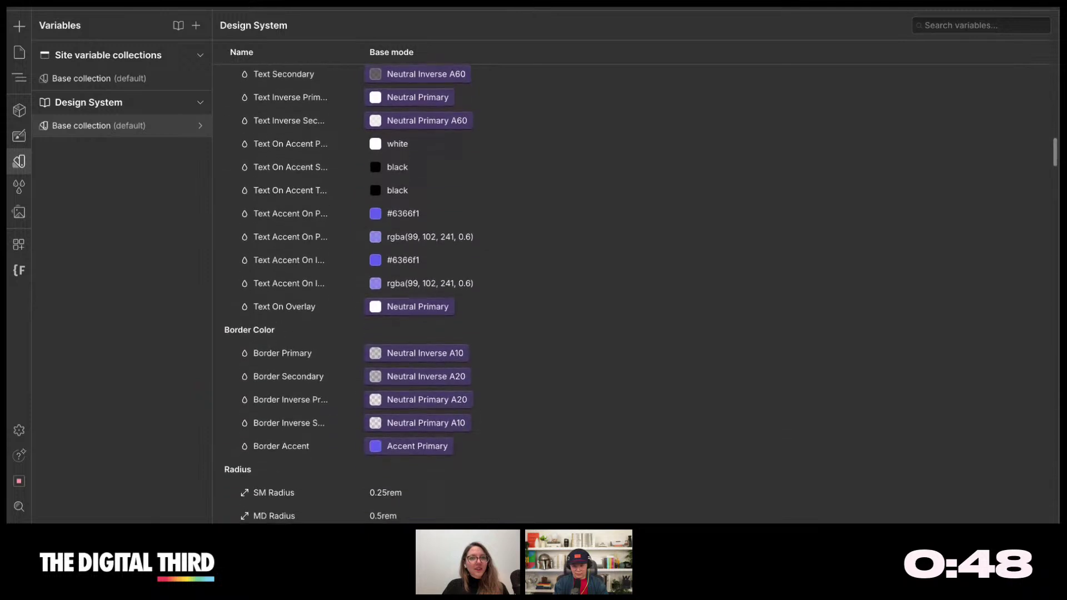
pyautogui.scroll(-20, 633, 294)
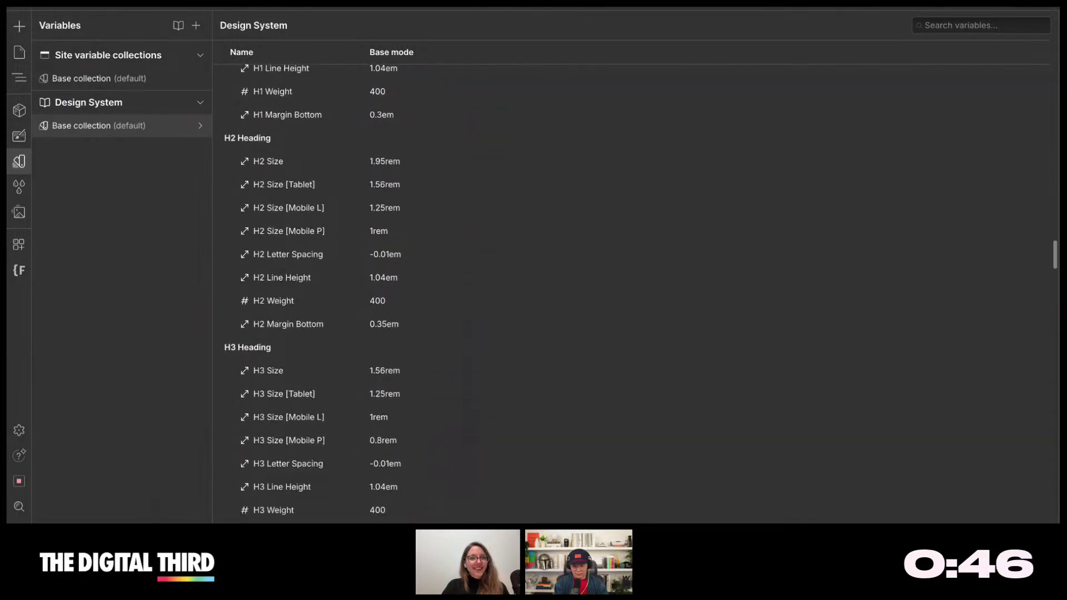
pyautogui.scroll(-12, 633, 294)
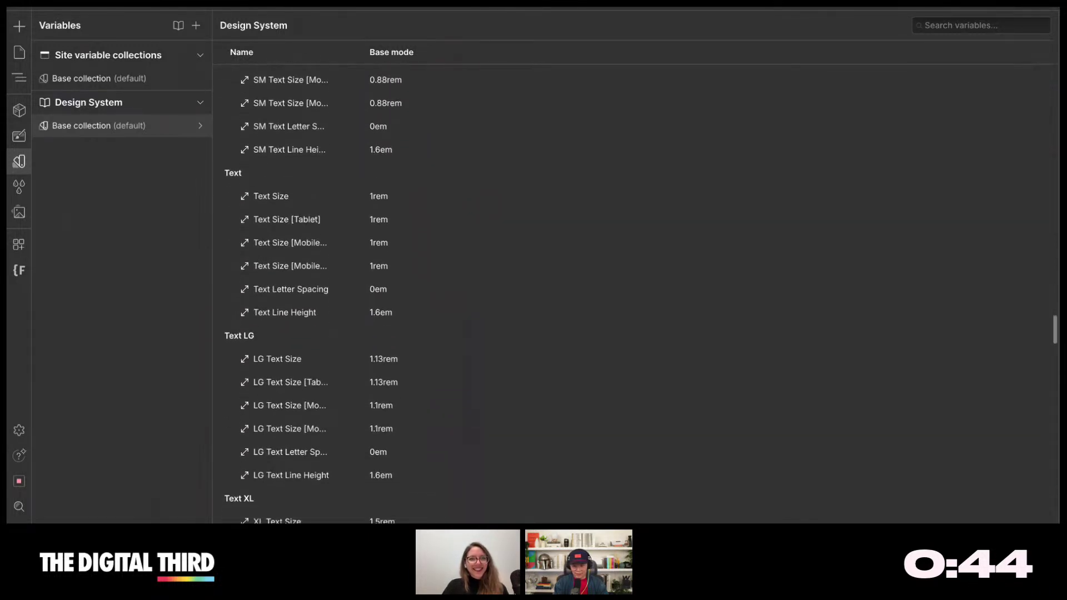
pyautogui.scroll(-15, 489, 166)
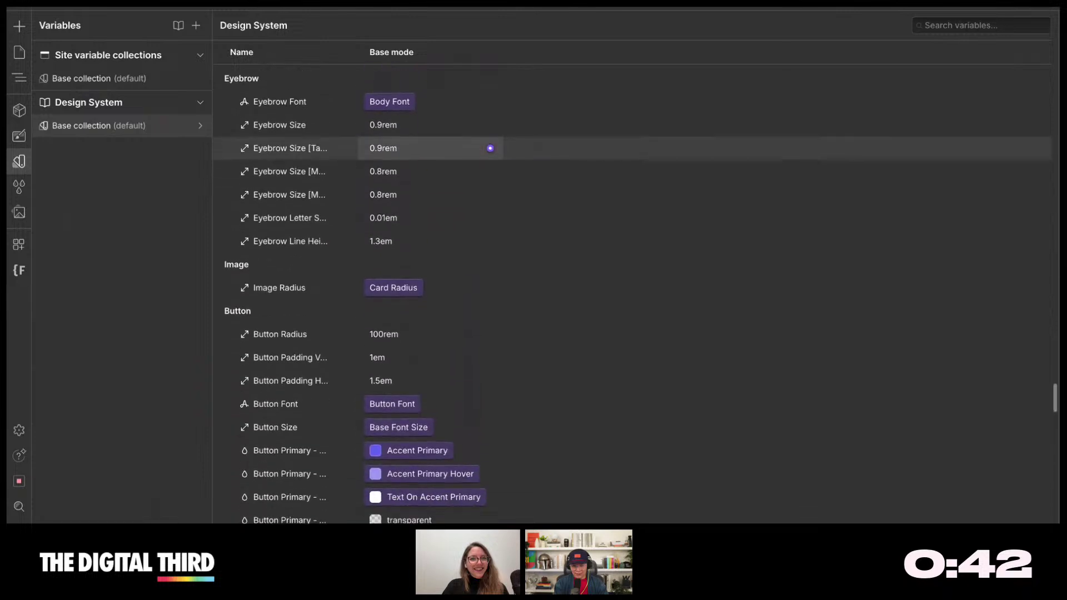
pyautogui.scroll(-20, 489, 176)
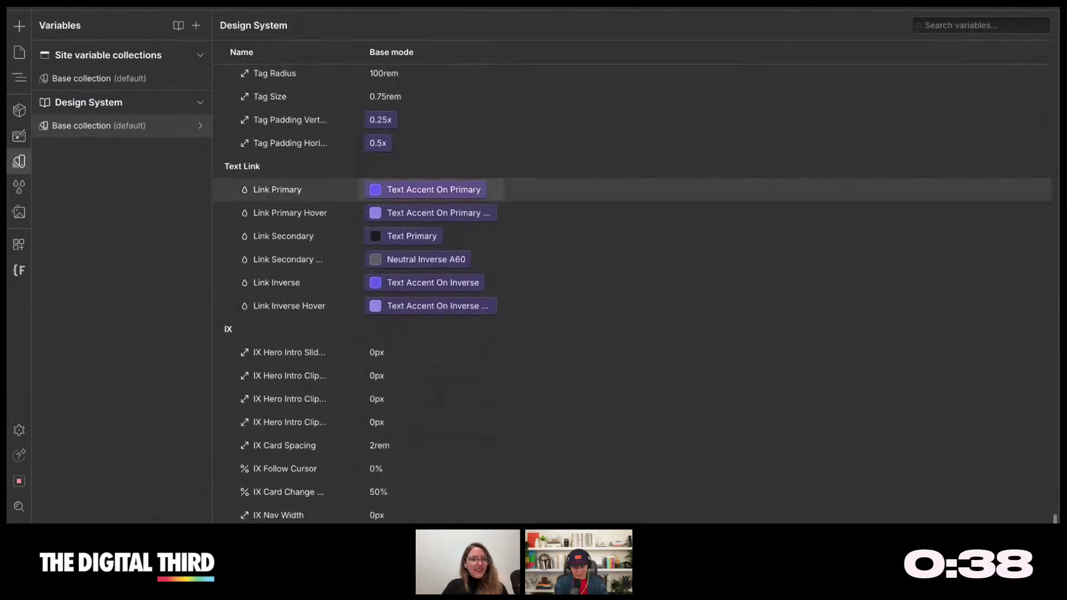
pyautogui.scroll(10, 490, 278)
pyautogui.scroll(10, 490, 279)
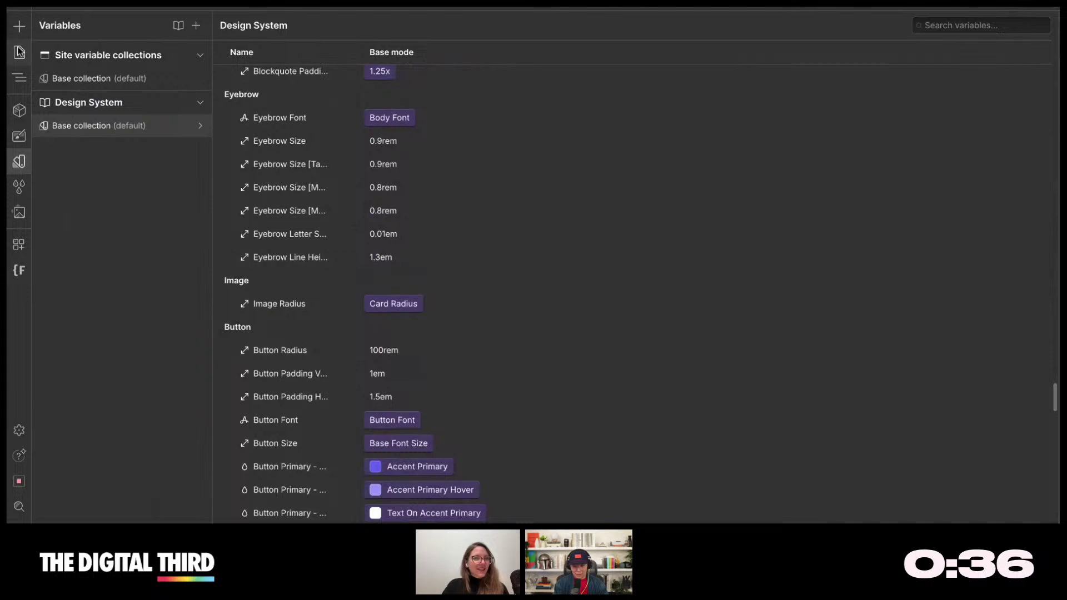
# - Open the Style guide page and examine its core colors, color tints, background colors and text colors
pyautogui.press('p')
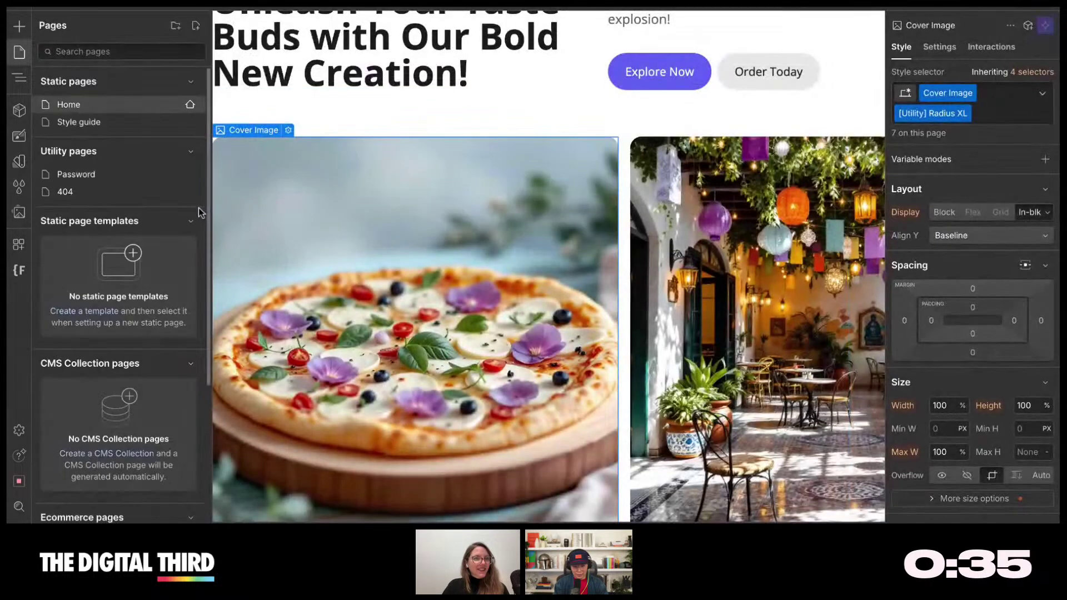
pyautogui.click(90, 123)
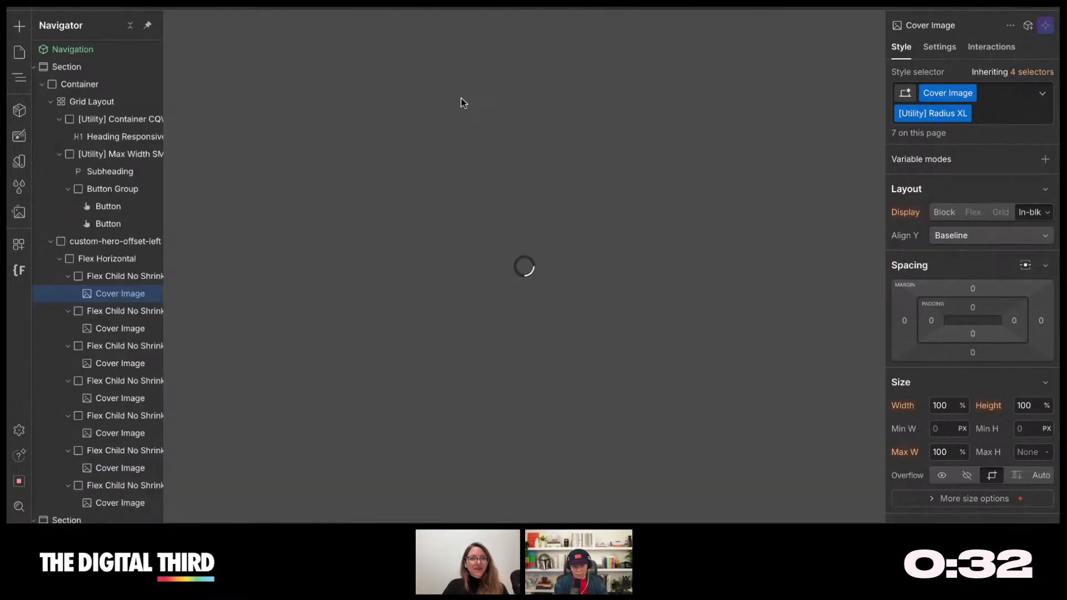
pyautogui.scroll(-3, 389, 227)
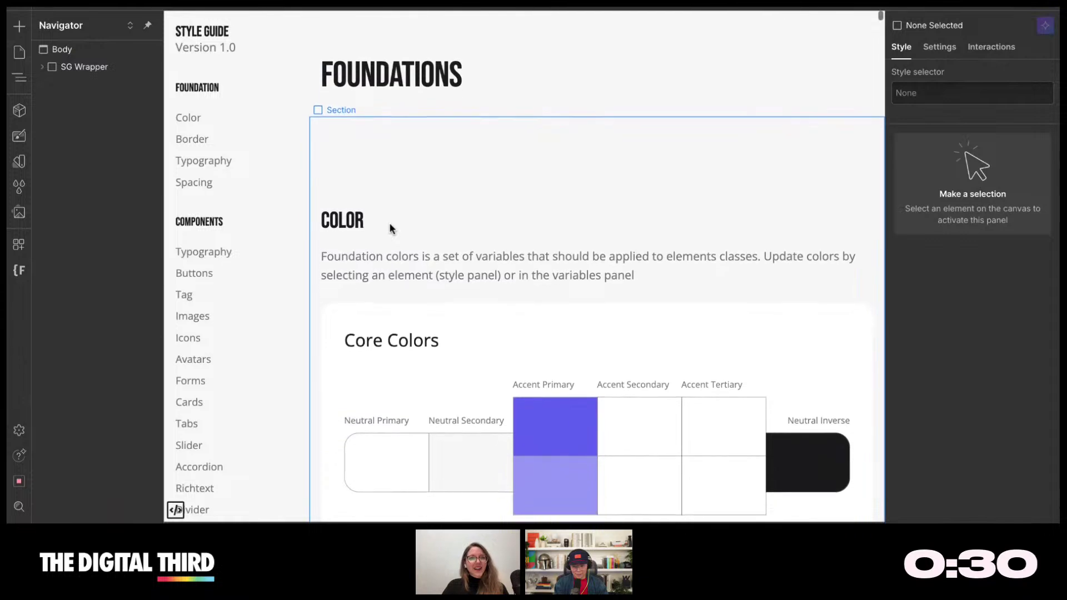
pyautogui.scroll(-5, 411, 340)
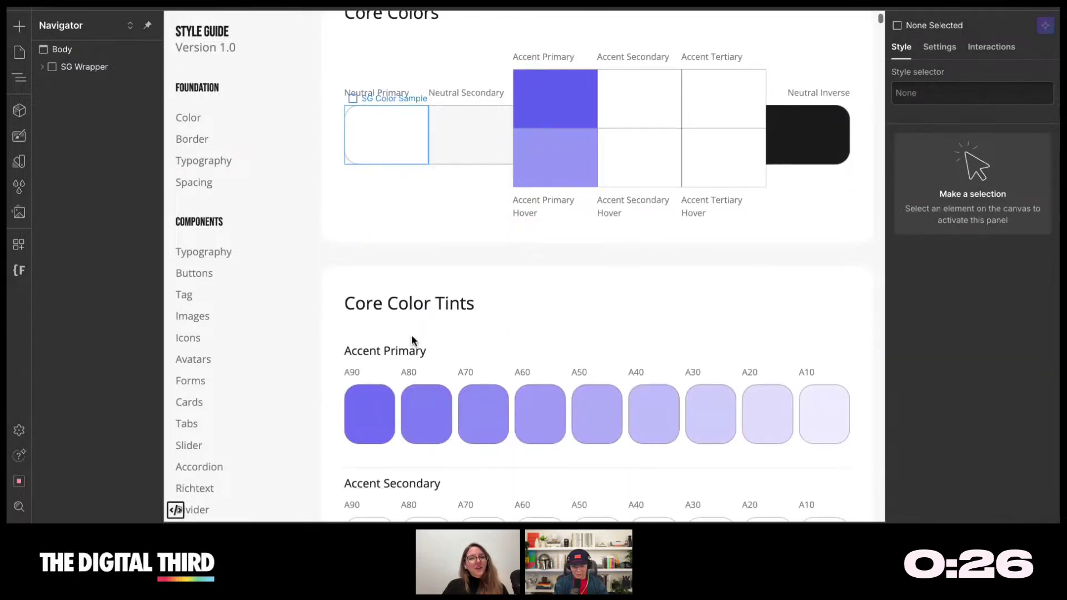
pyautogui.scroll(-10, 479, 371)
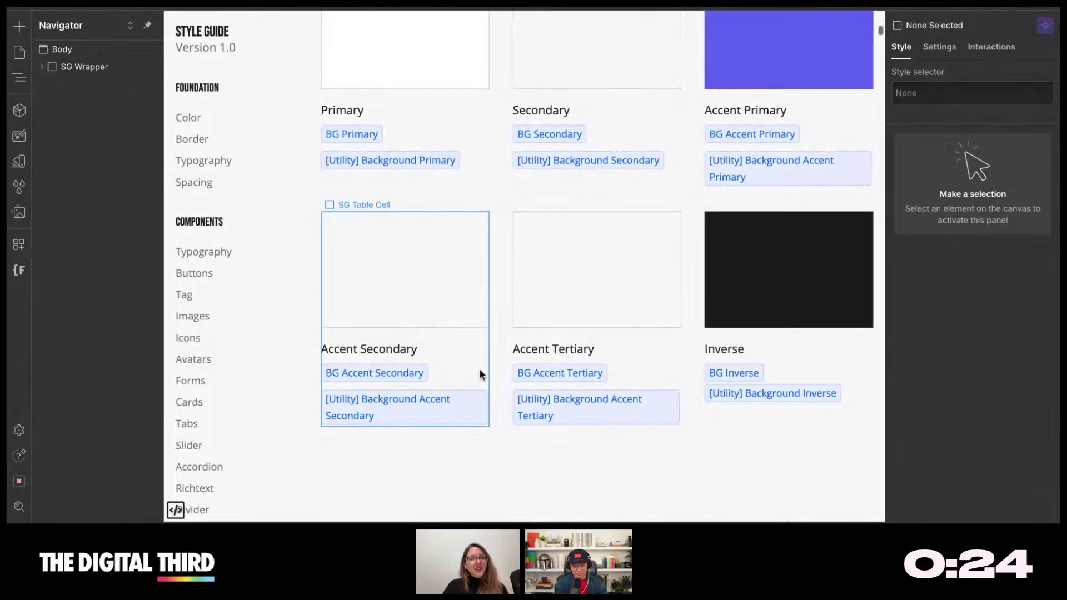
pyautogui.scroll(-4, 479, 376)
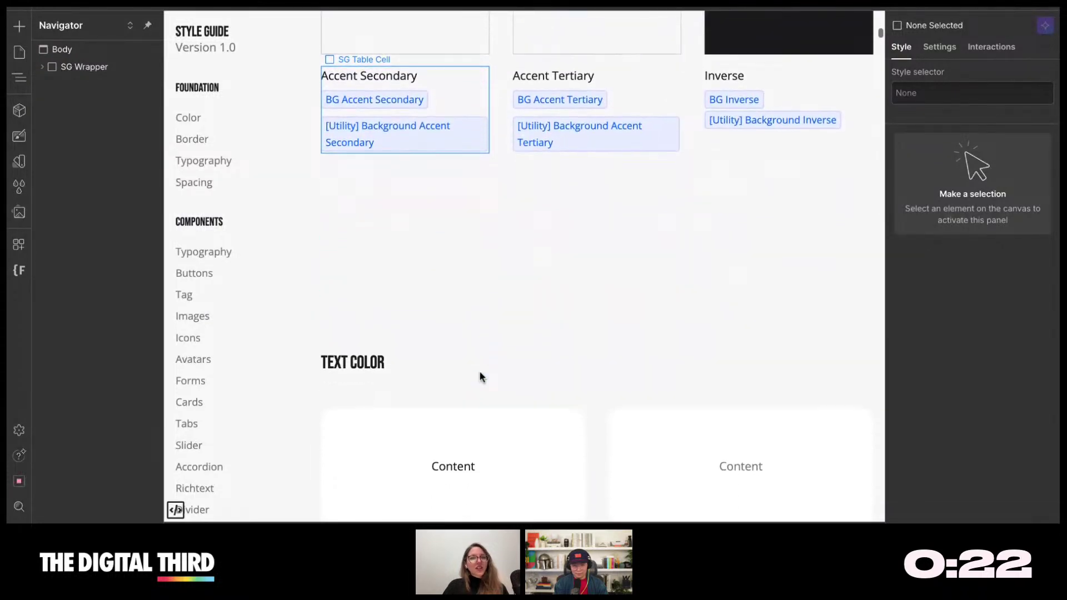
pyautogui.scroll(-10, 478, 376)
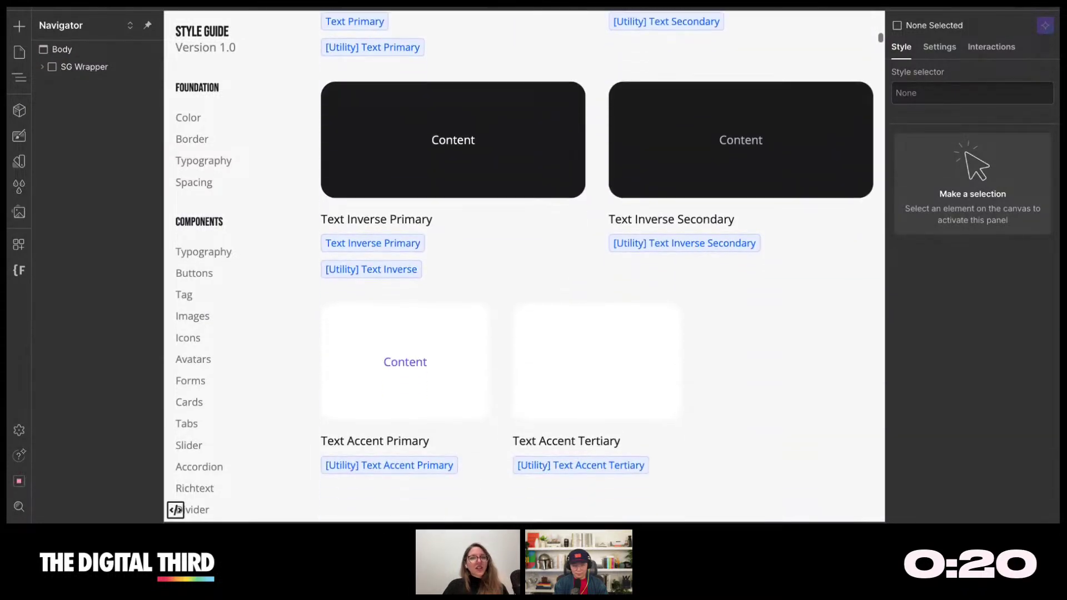
# - Review the style guide's border colors and radii, heading and paragraph fonts, and spacing variables
pyautogui.scroll(-7, 597, 266)
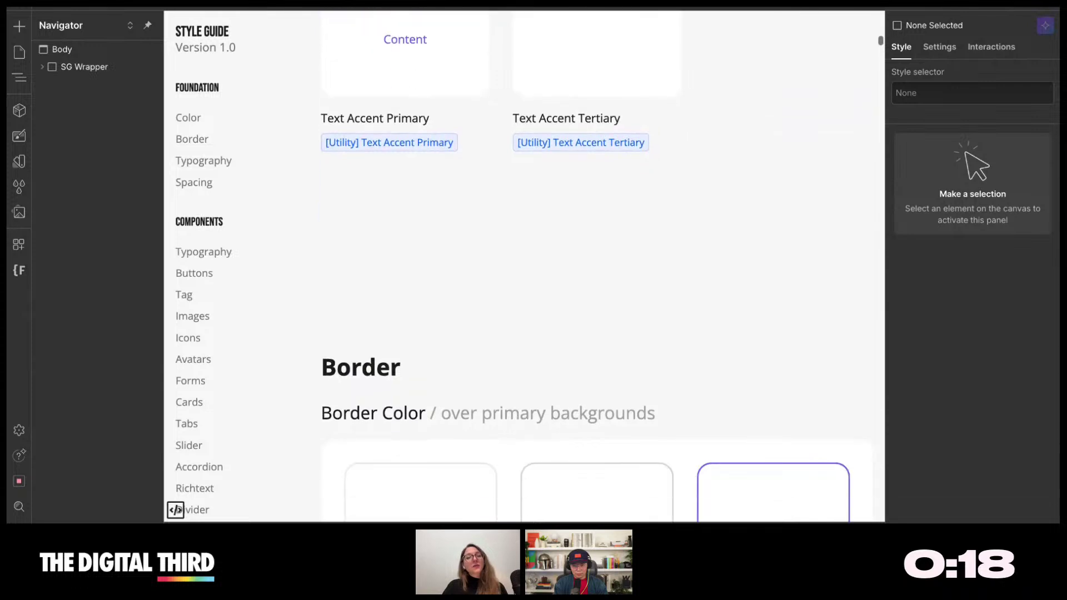
pyautogui.scroll(-10, 596, 266)
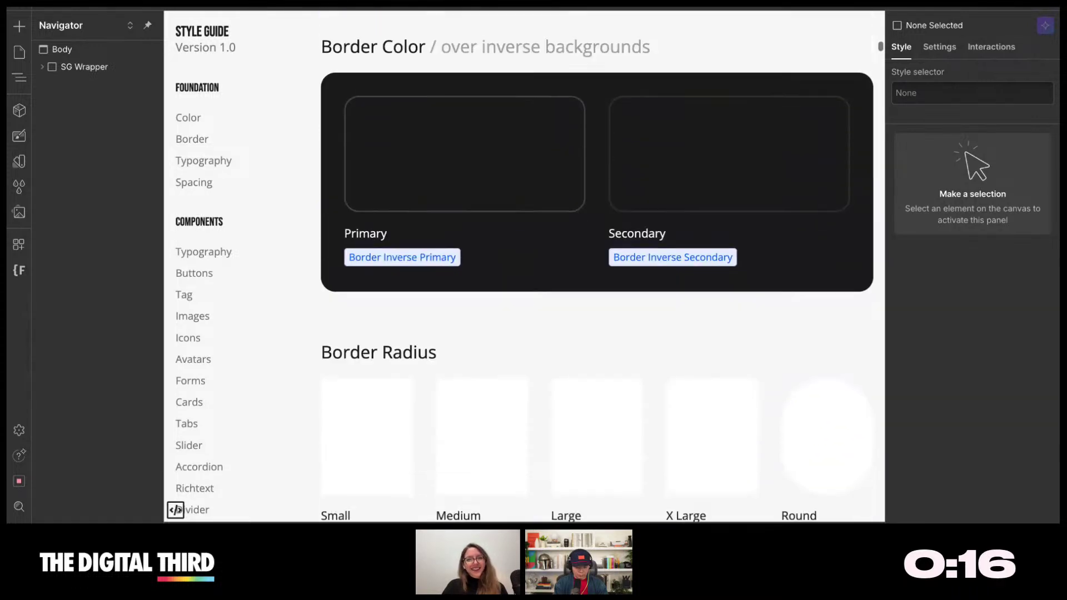
pyautogui.scroll(-12, 597, 265)
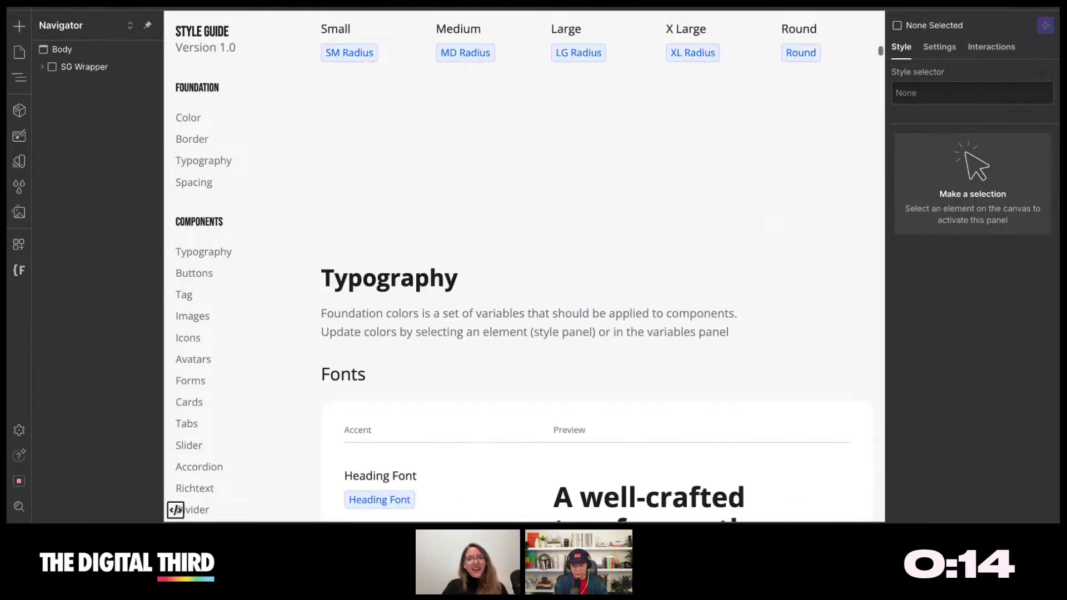
pyautogui.scroll(-1, 596, 266)
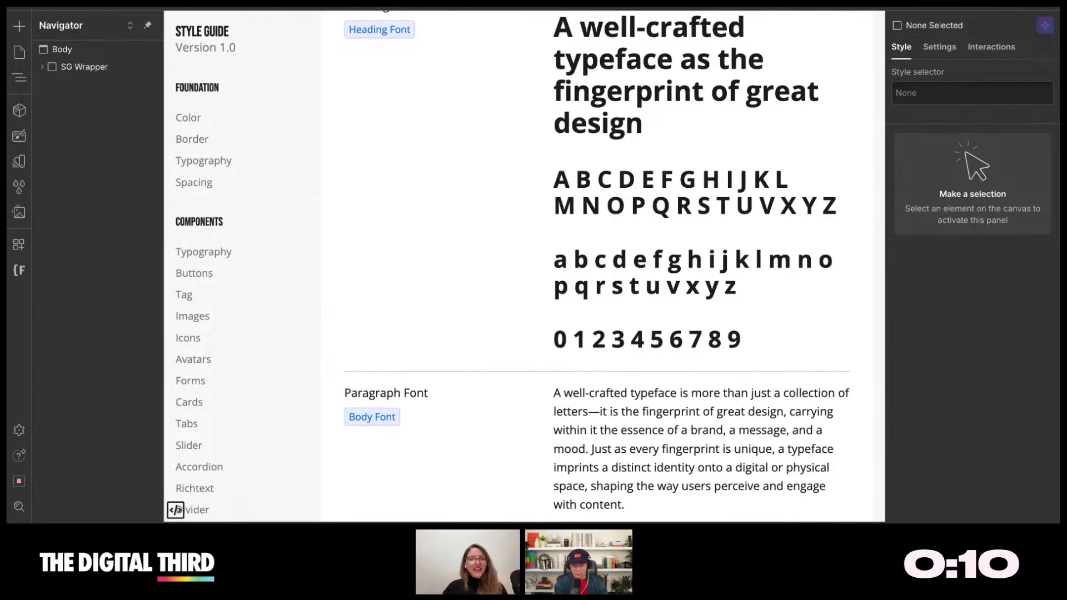
pyautogui.scroll(-4, 614, 266)
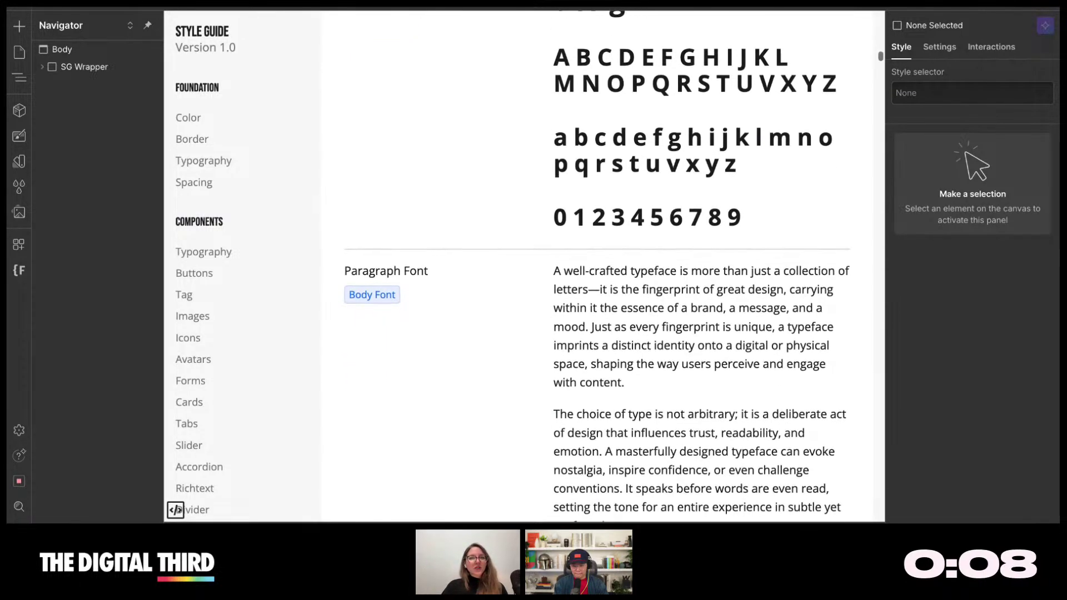
pyautogui.scroll(-10, 613, 266)
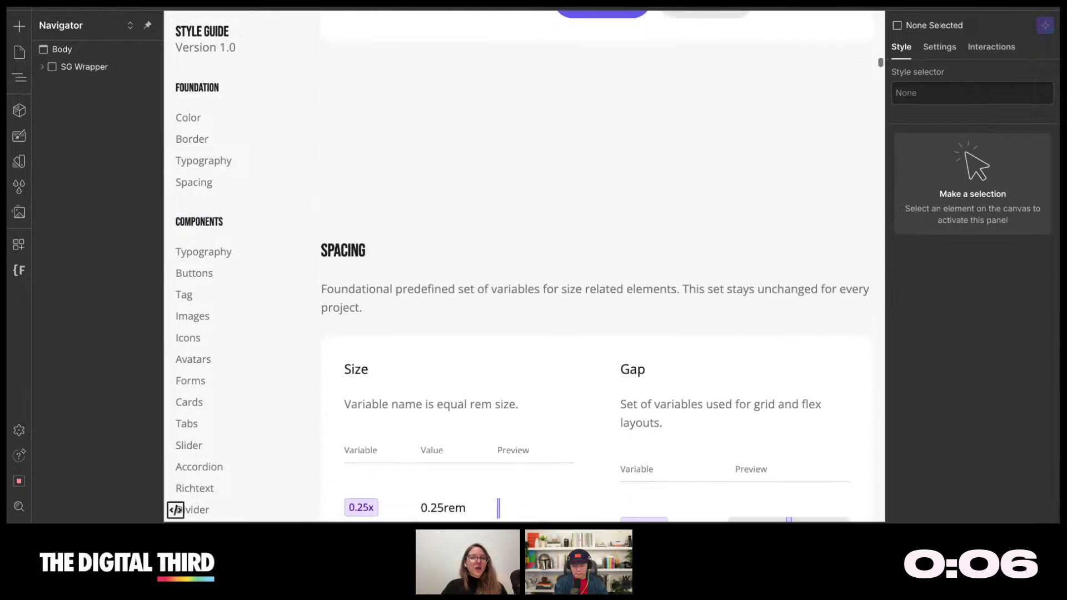
pyautogui.scroll(-5, 614, 266)
# - Look over the site components, return to the style guide's element structure and review its text styles from responsive headings to lists
pyautogui.click(19, 110)
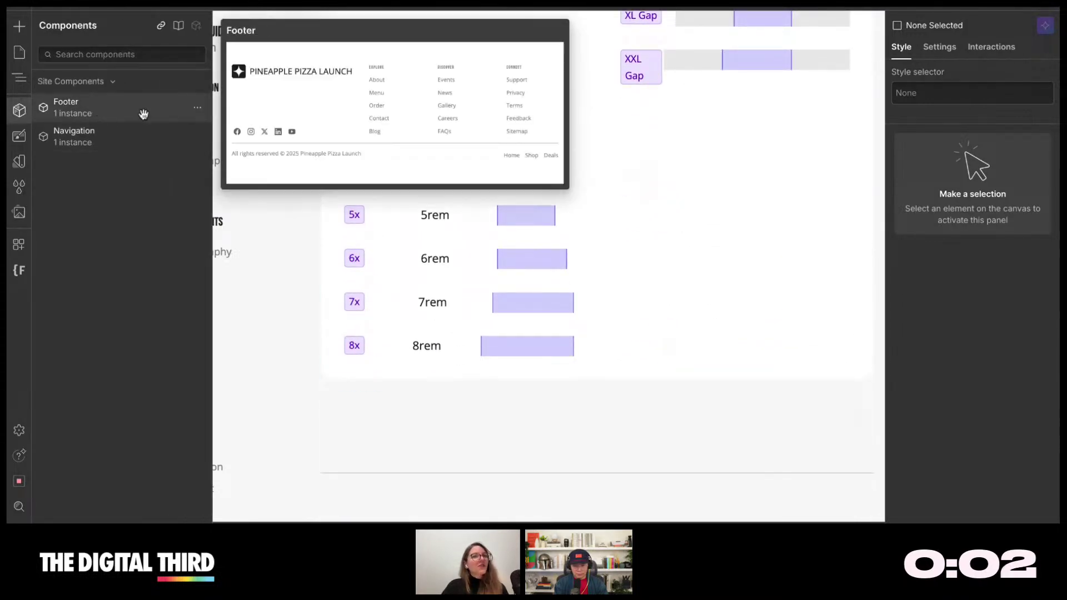
pyautogui.press('z')
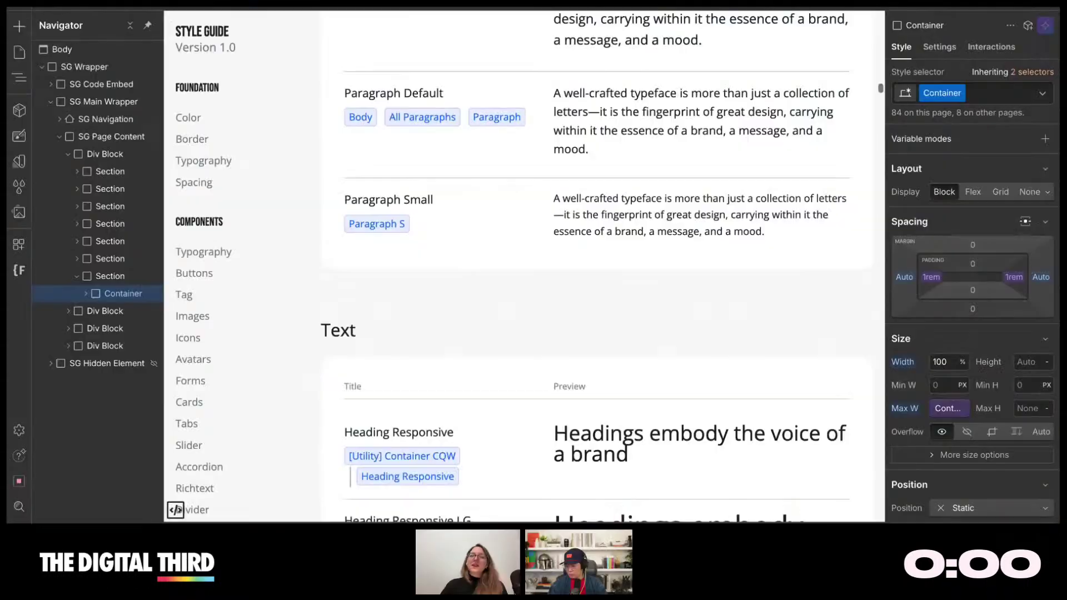
pyautogui.scroll(-5, 427, 428)
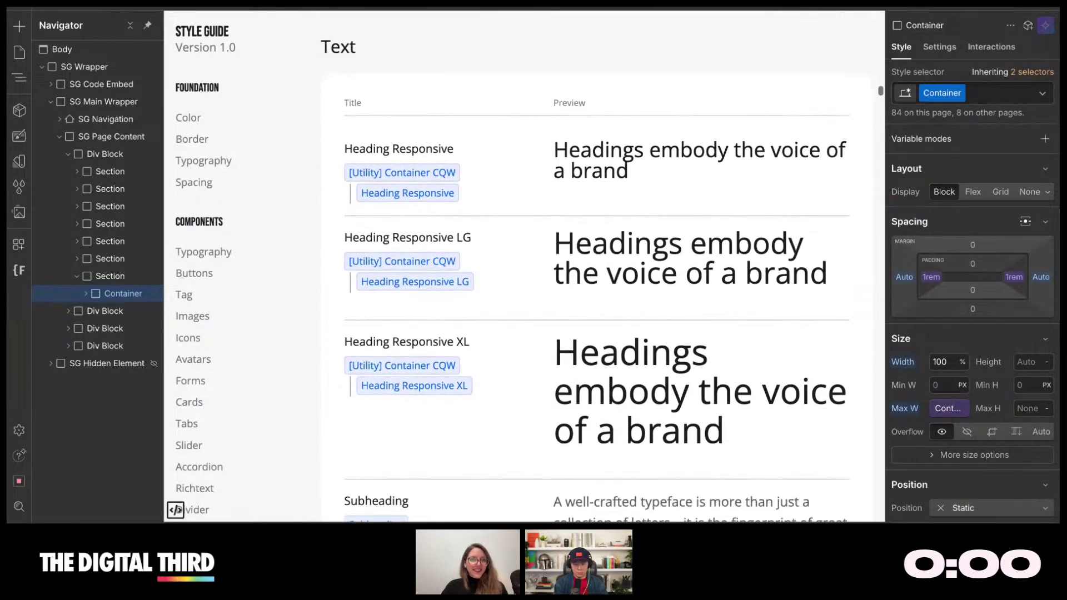
pyautogui.scroll(-5, 426, 428)
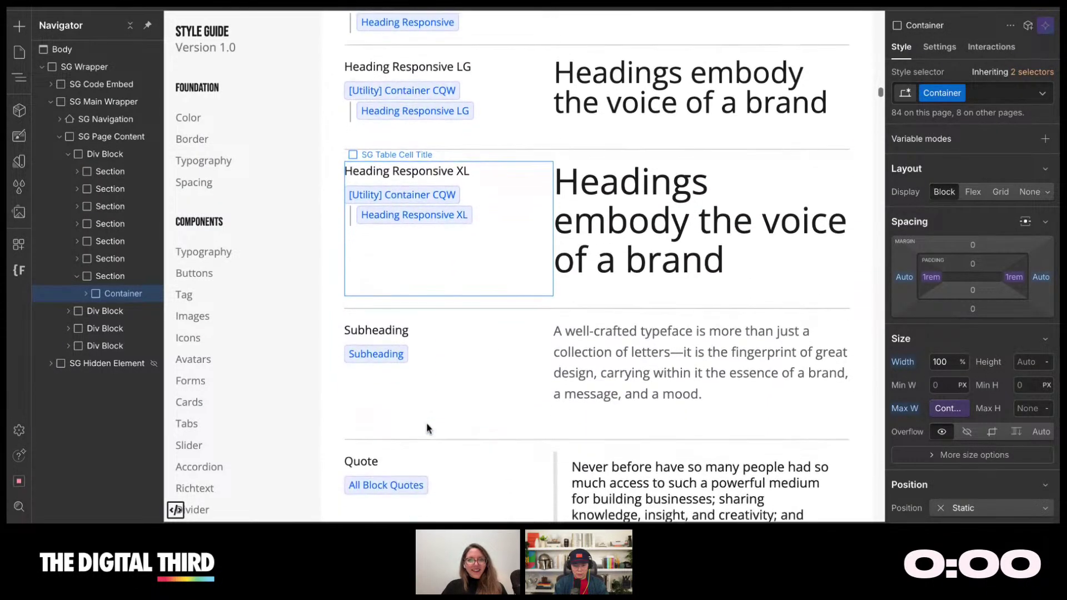
pyautogui.scroll(-8, 614, 265)
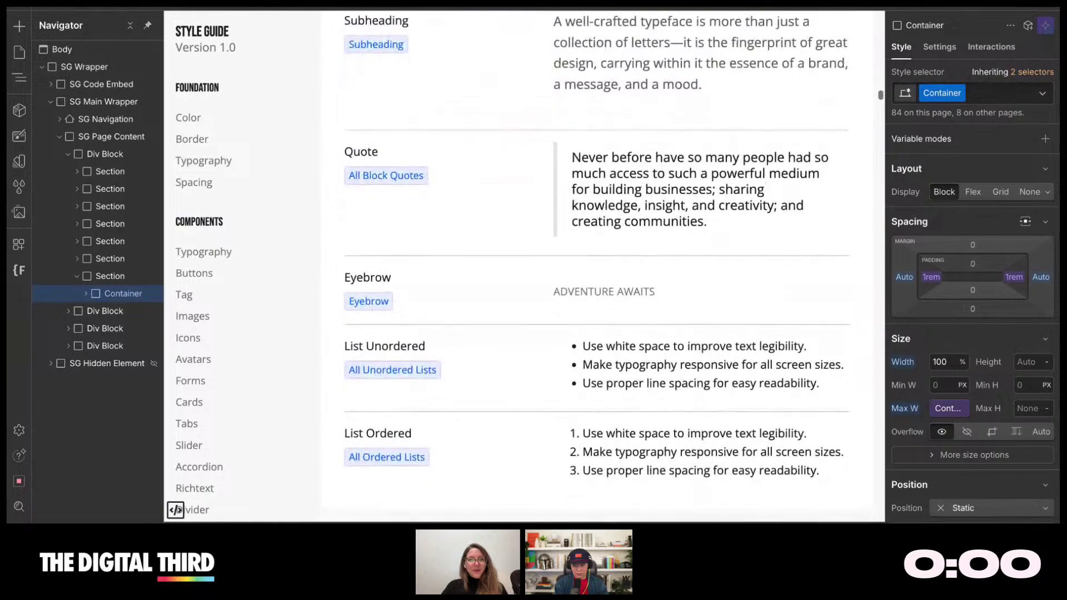
# - Examine the style guide's button variants, including primary, secondary, small, on accent and on accent secondary
pyautogui.scroll(-15, 596, 267)
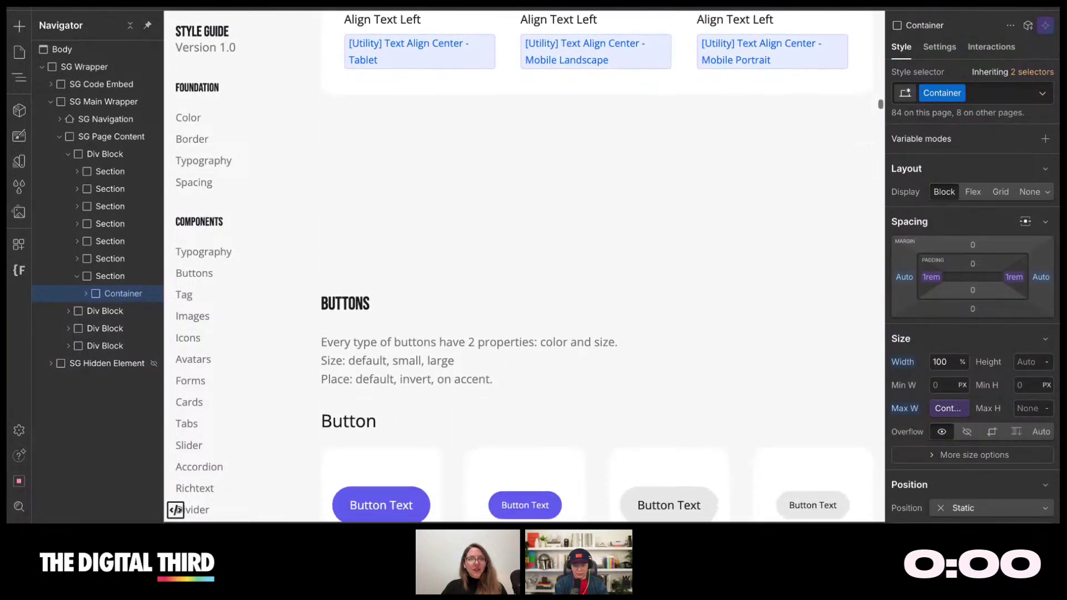
pyautogui.scroll(-5, 595, 267)
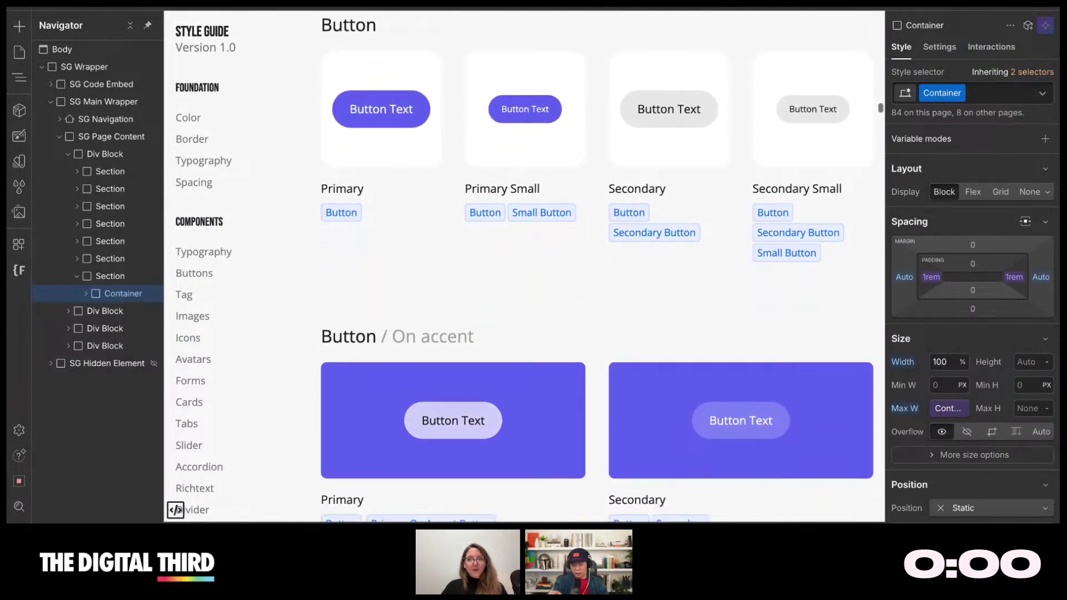
pyautogui.scroll(-1, 818, 250)
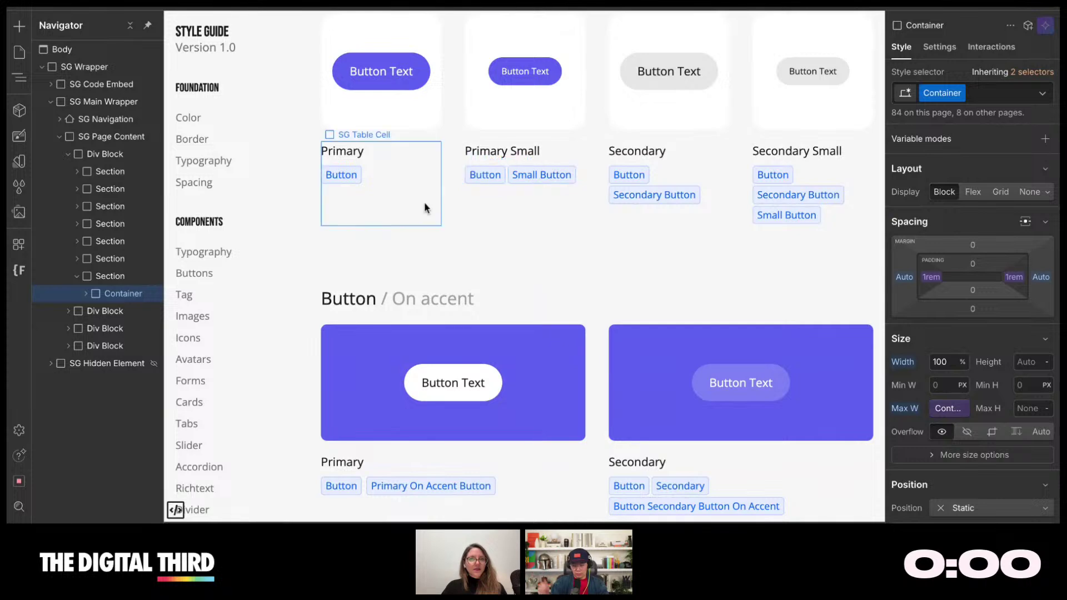
pyautogui.scroll(-1, 449, 305)
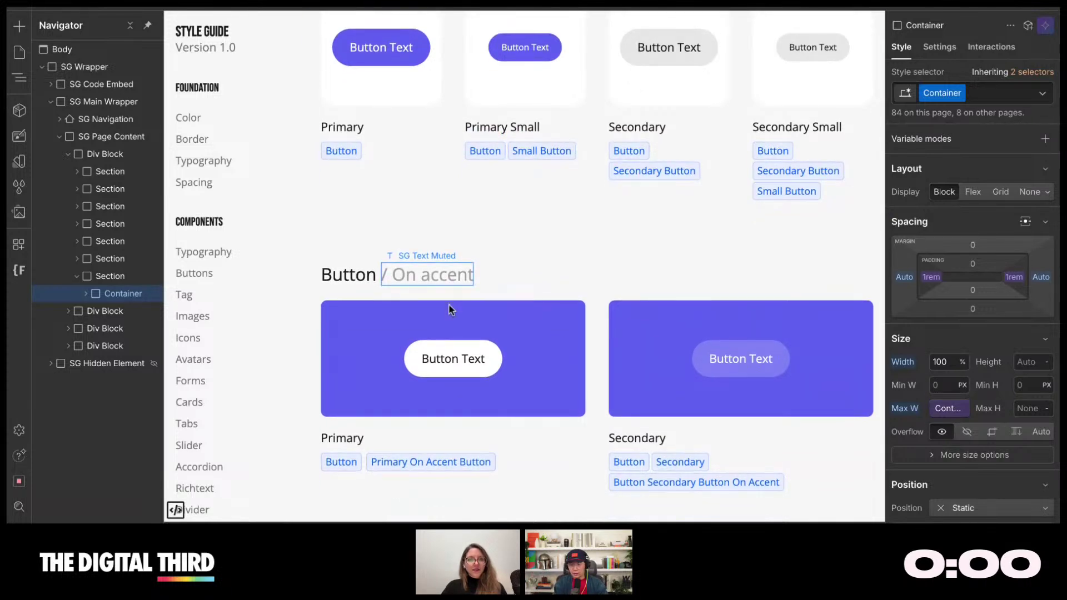
pyautogui.scroll(-4, 449, 310)
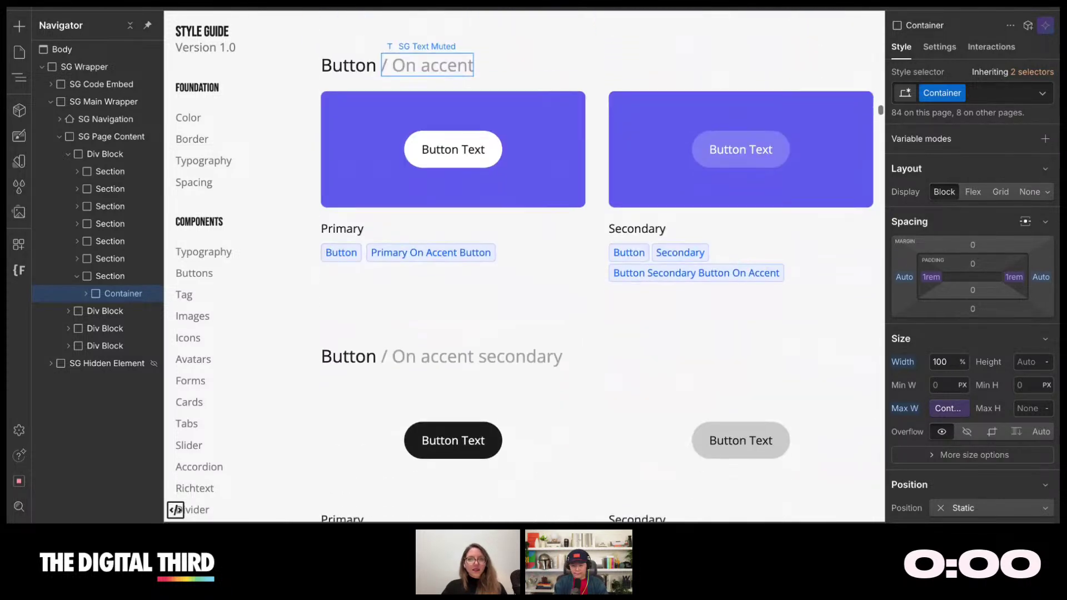
# - Review the style guide's remaining button styles, including on accent tertiary, on inverse, text buttons and button group alignments
pyautogui.scroll(-6, 448, 310)
pyautogui.scroll(-3, 449, 310)
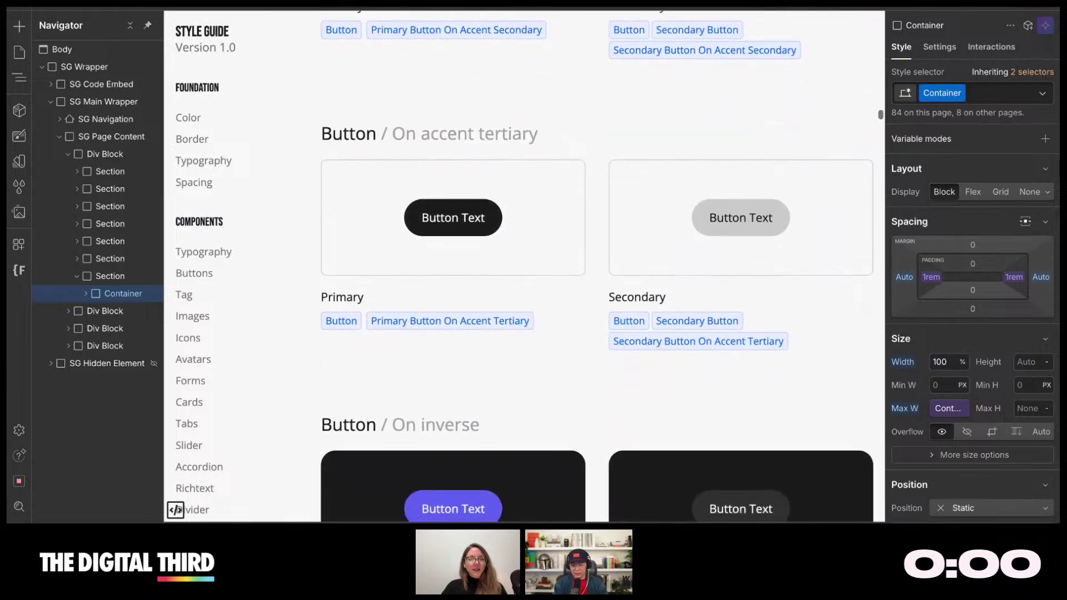
pyautogui.scroll(-10, 449, 309)
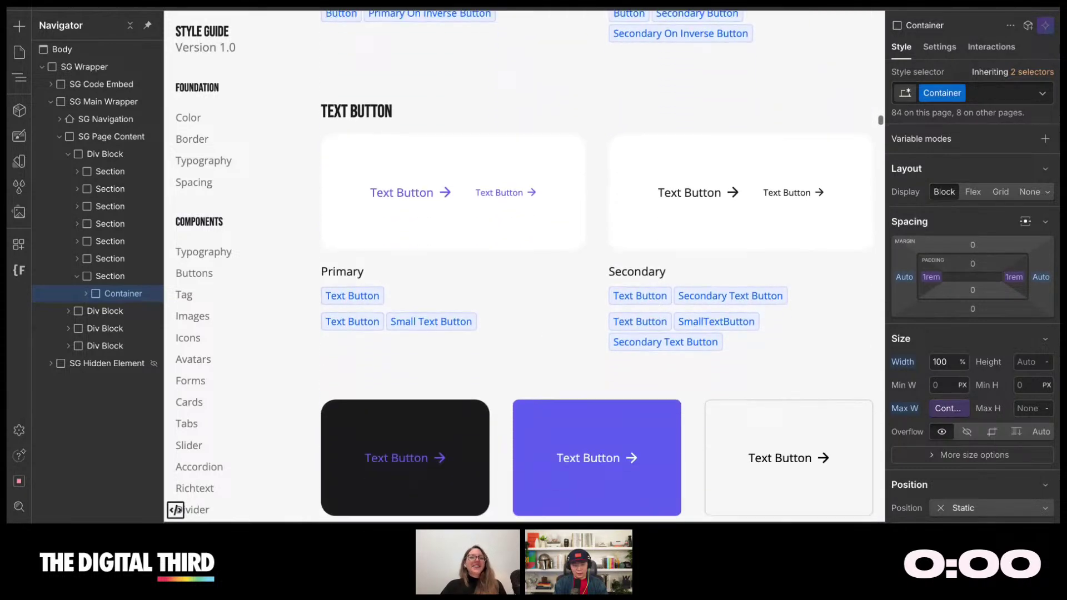
pyautogui.scroll(-10, 449, 309)
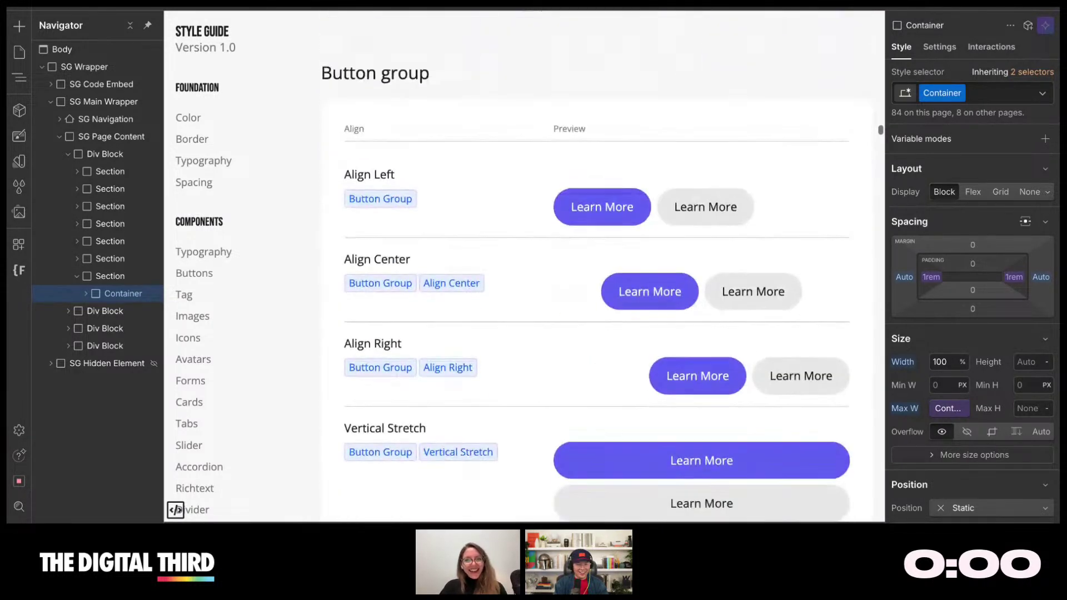
# - Review the style guide's tags, image fit and responsive ratios, icons, avatars, and forms on primary and inverse colors
pyautogui.scroll(-9, 448, 310)
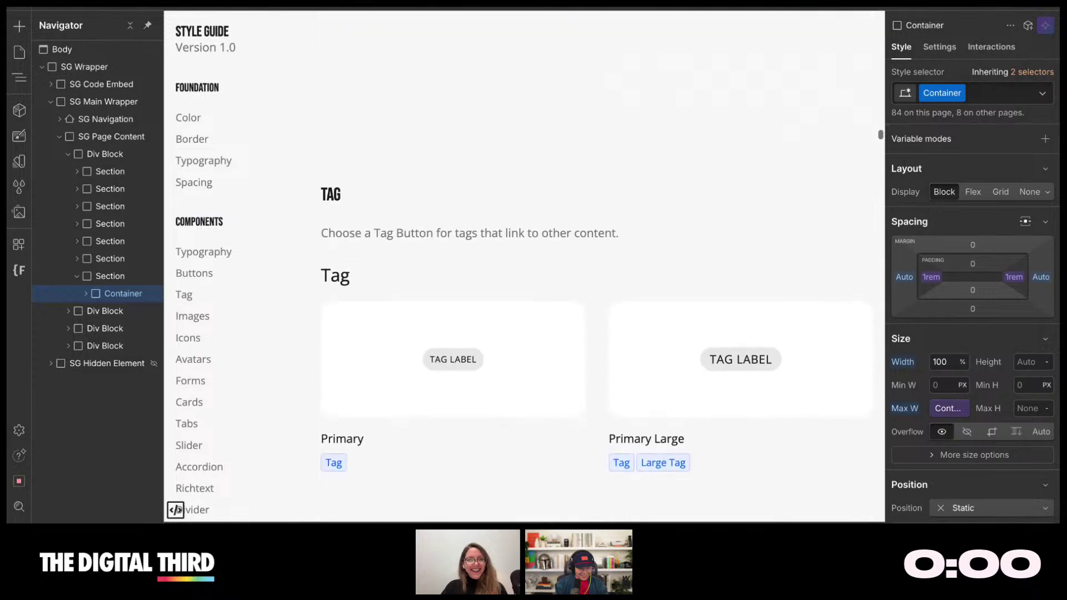
pyautogui.scroll(-9, 449, 310)
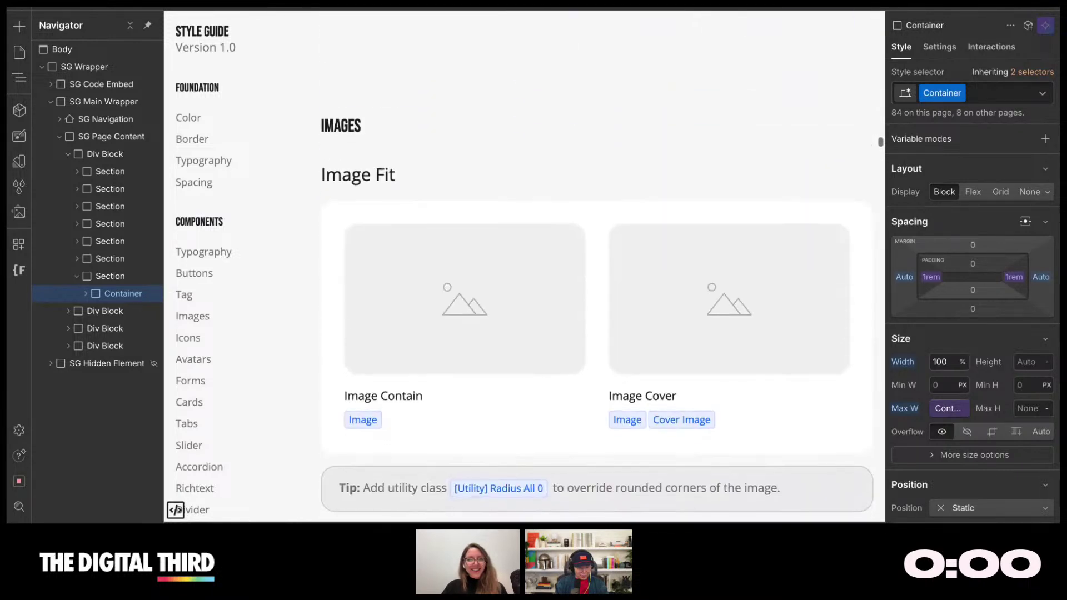
pyautogui.scroll(-9, 596, 267)
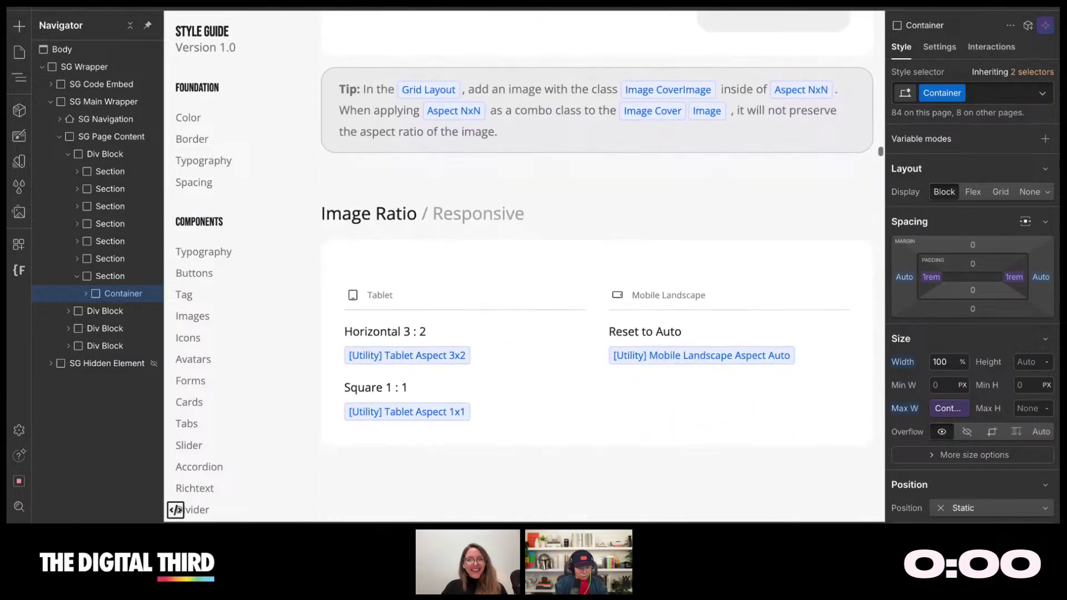
pyautogui.scroll(-9, 596, 267)
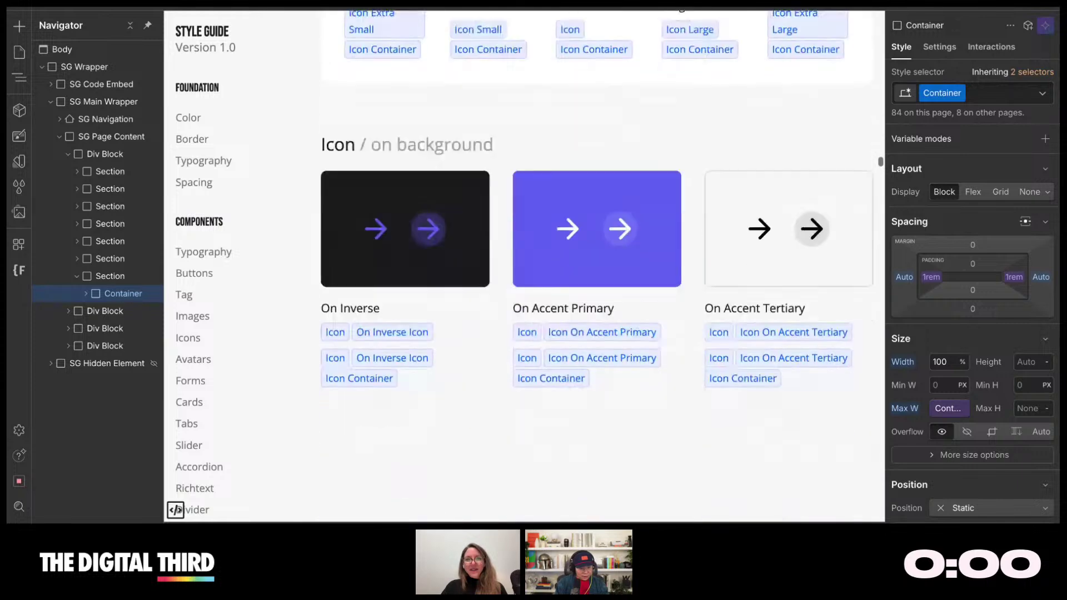
pyautogui.scroll(-1, 872, 167)
pyautogui.scroll(-10, 695, 329)
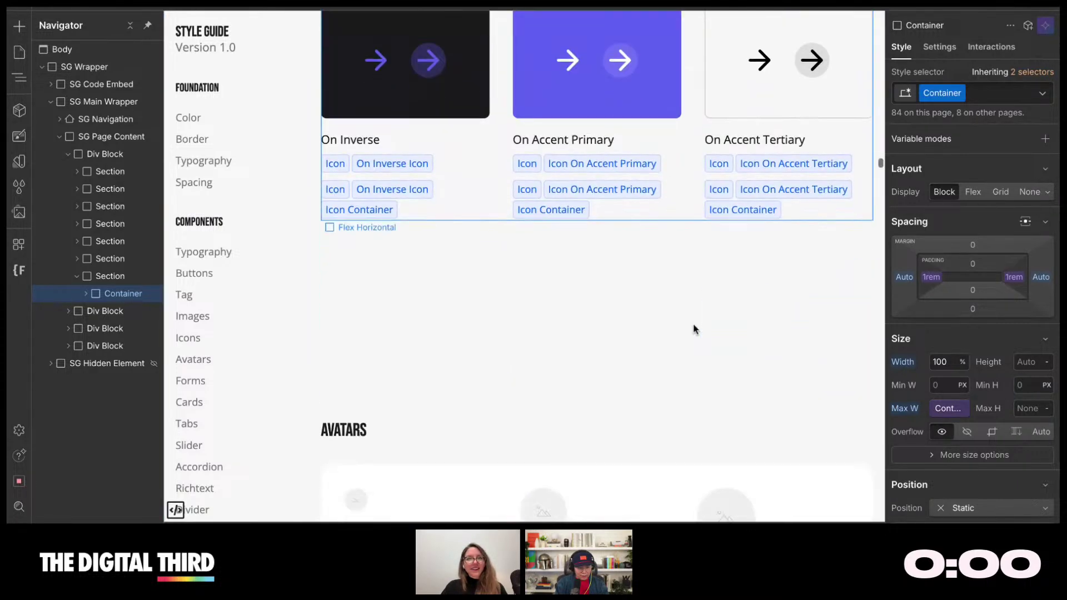
pyautogui.scroll(-13, 695, 328)
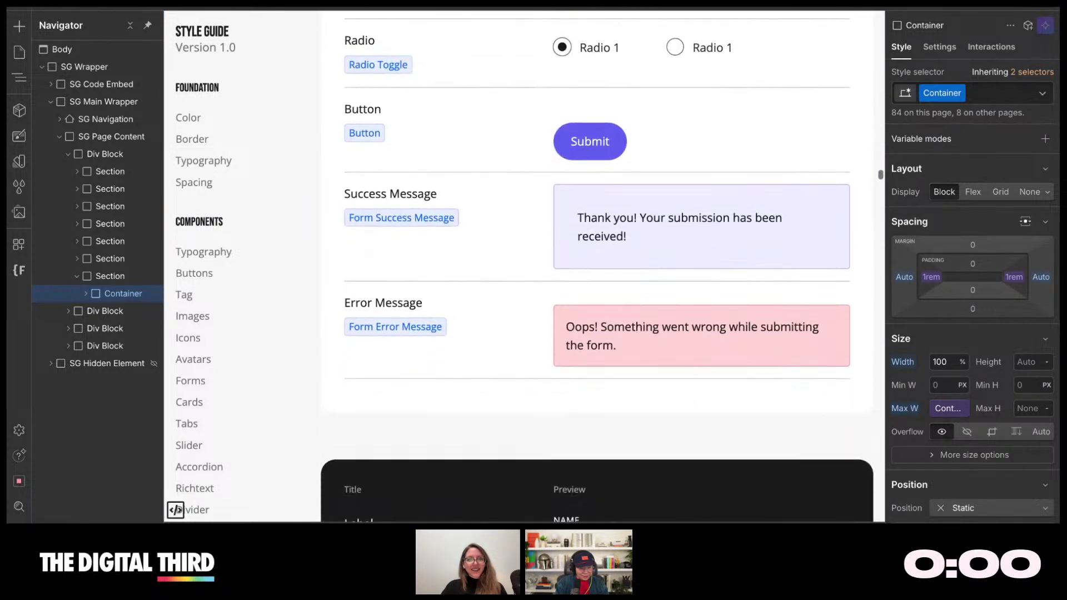
pyautogui.scroll(-8, 596, 267)
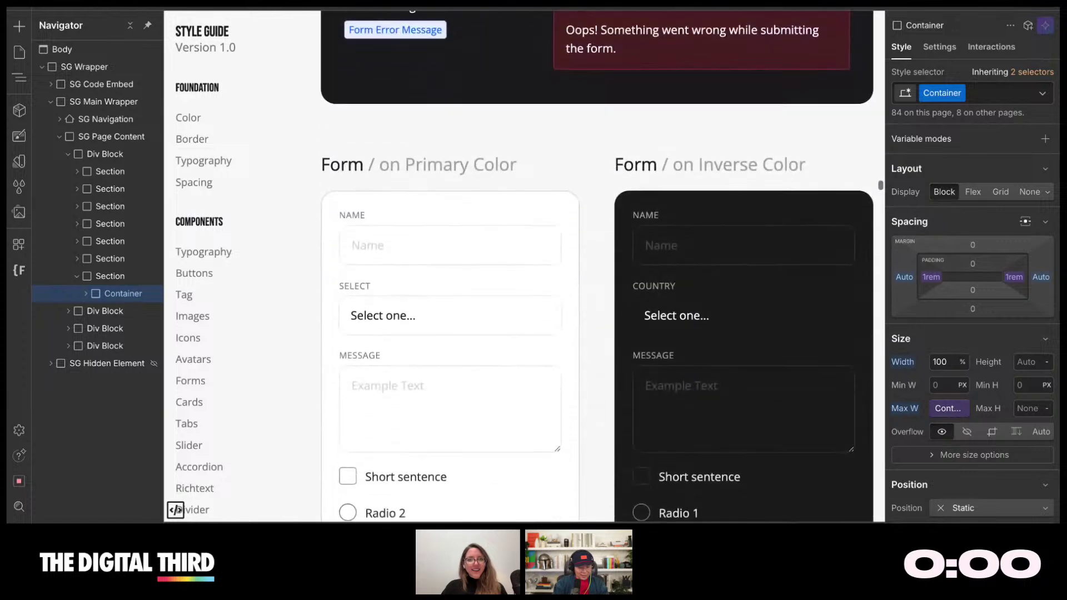
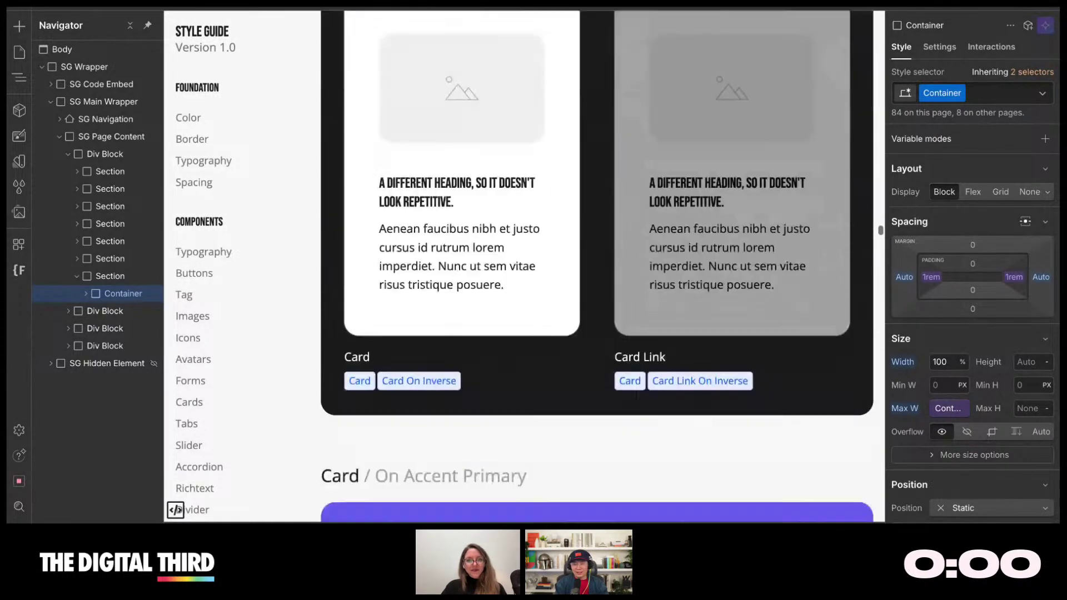
# - Review the style guide's cards, tabs, slider, accordion, dropdown, rich text and section layout structure
pyautogui.scroll(-14, 597, 266)
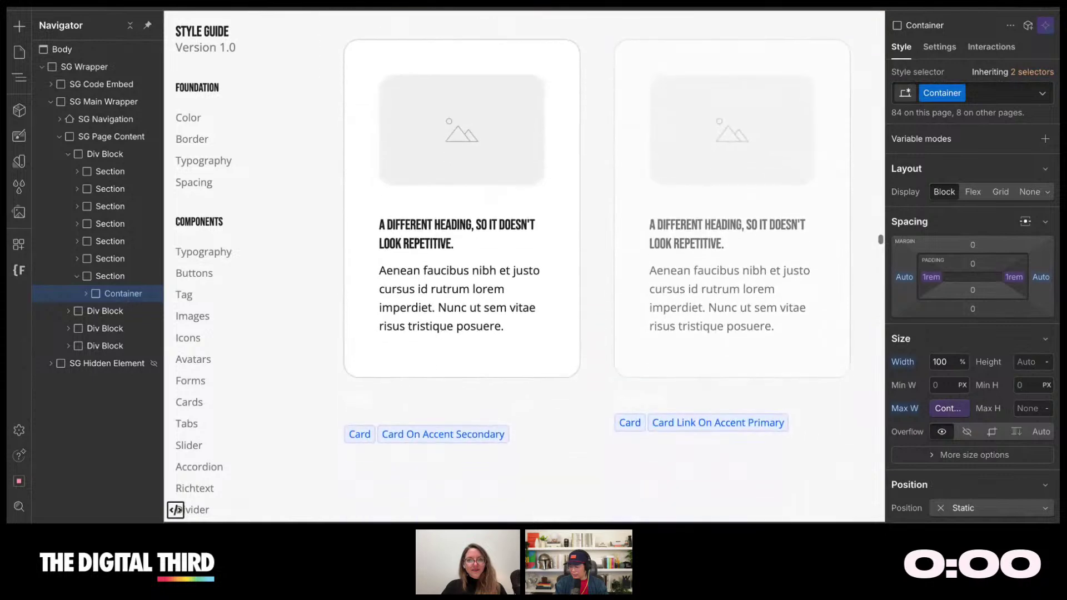
pyautogui.scroll(-15, 597, 266)
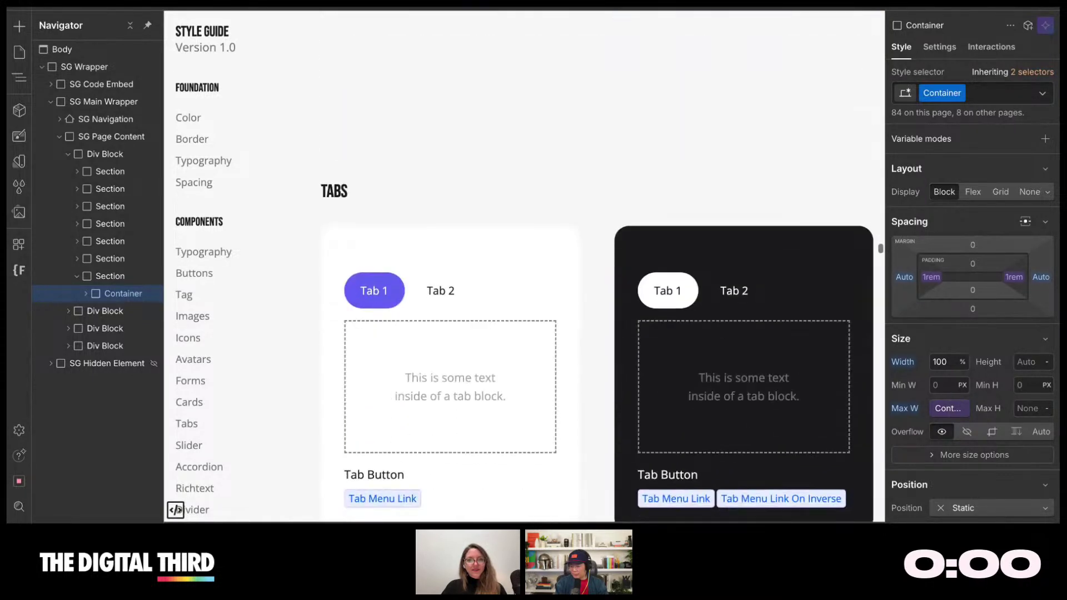
pyautogui.scroll(-15, 597, 266)
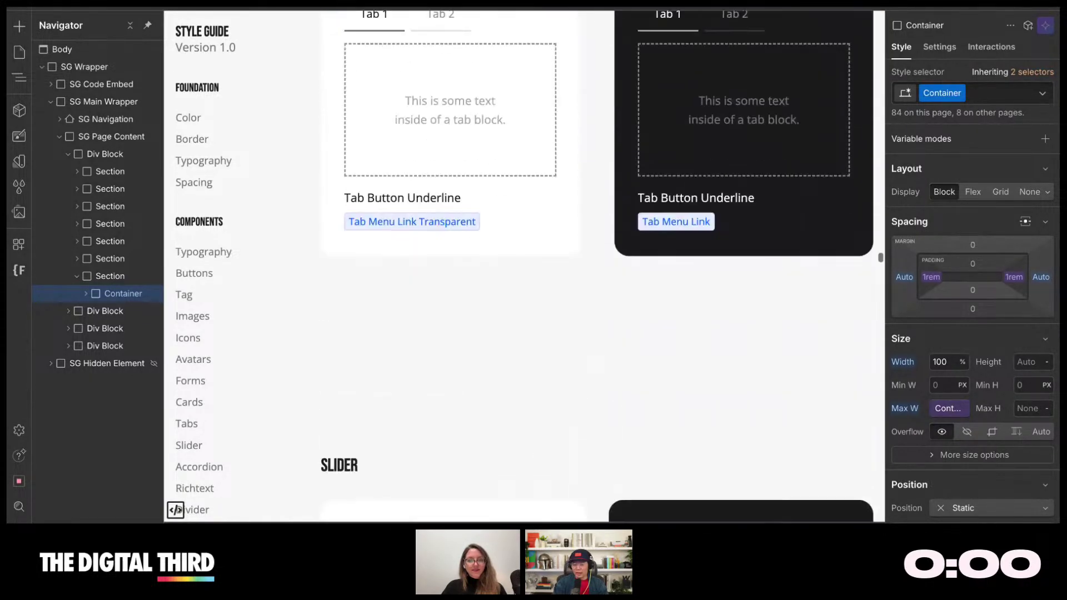
pyautogui.scroll(-15, 597, 267)
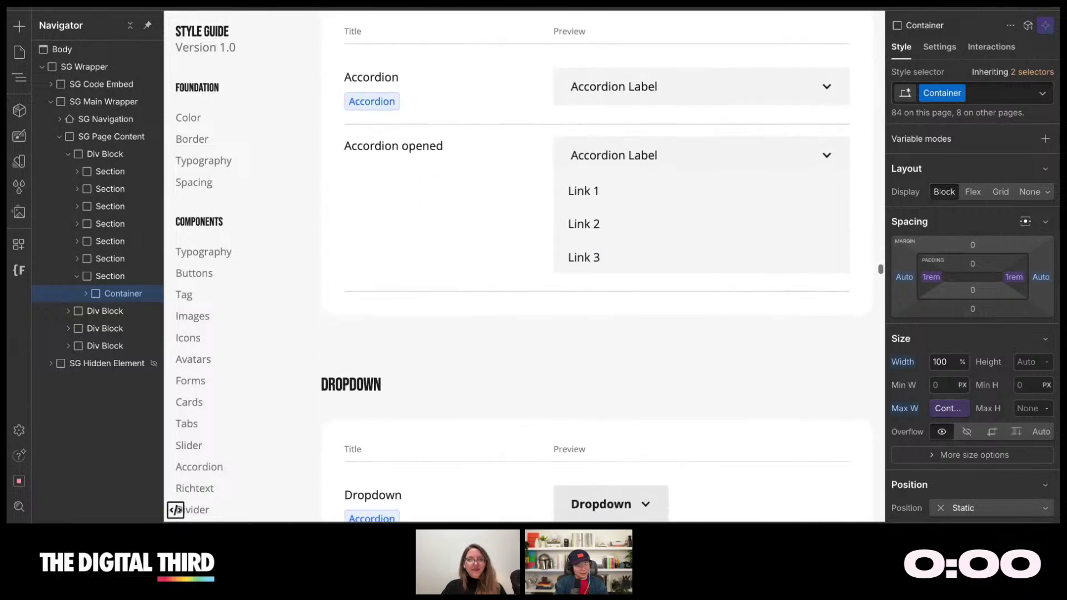
pyautogui.scroll(-15, 597, 266)
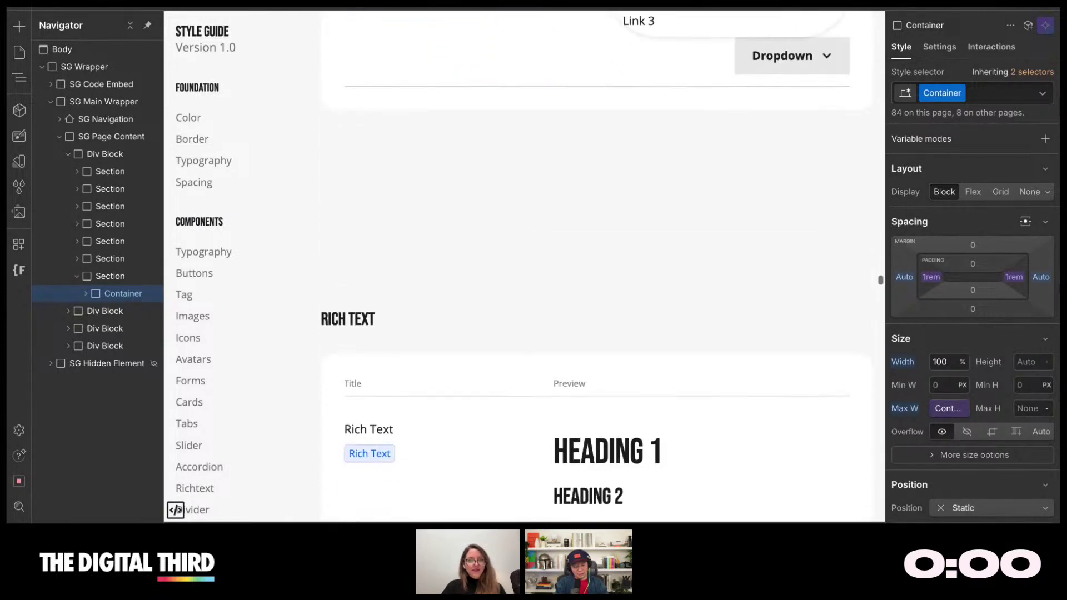
pyautogui.scroll(-15, 597, 266)
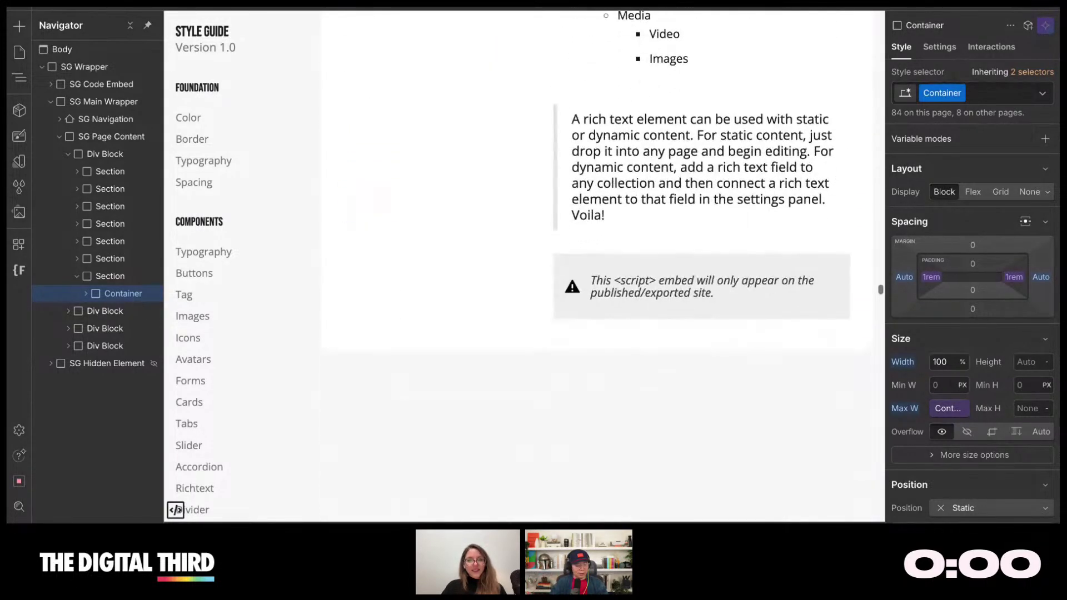
pyautogui.scroll(-8, 597, 267)
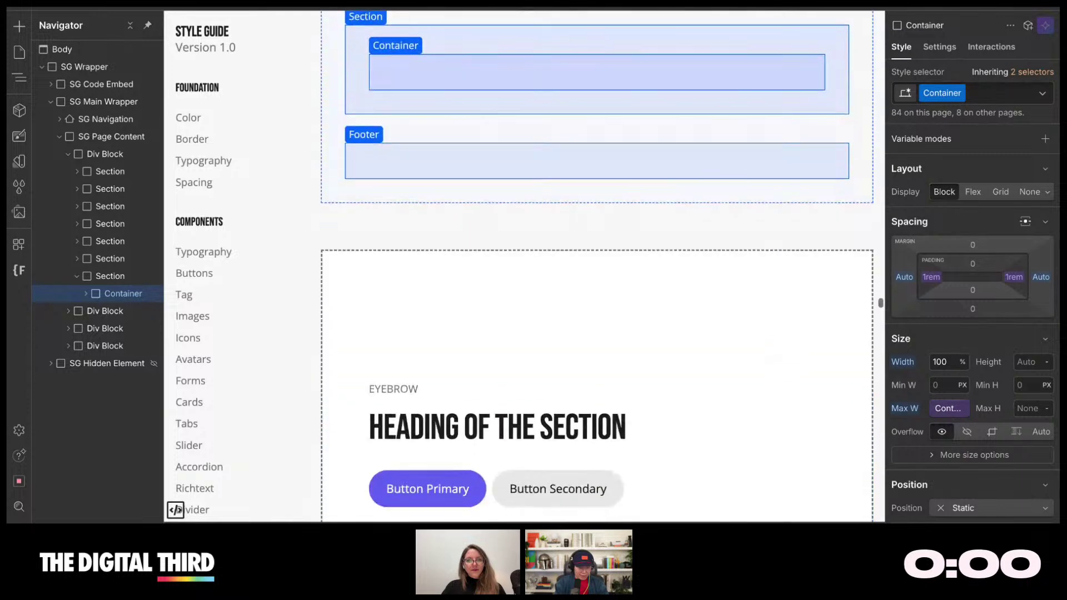
# - On the Home page, wrap the hero section in a div block and move the second section into it
pyautogui.click(20, 57)
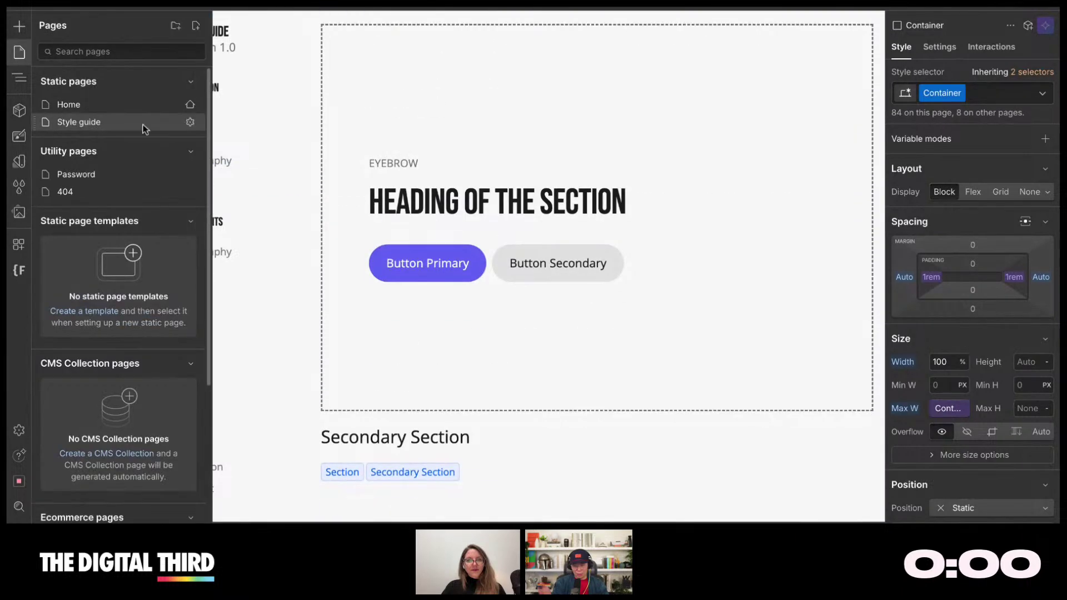
pyautogui.click(94, 105)
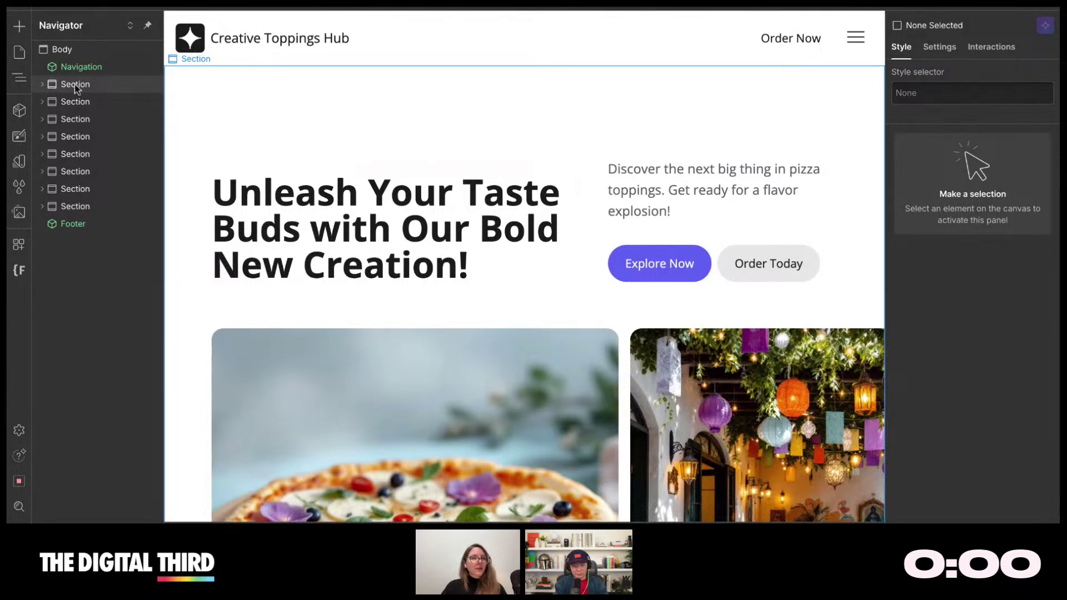
pyautogui.click(64, 86)
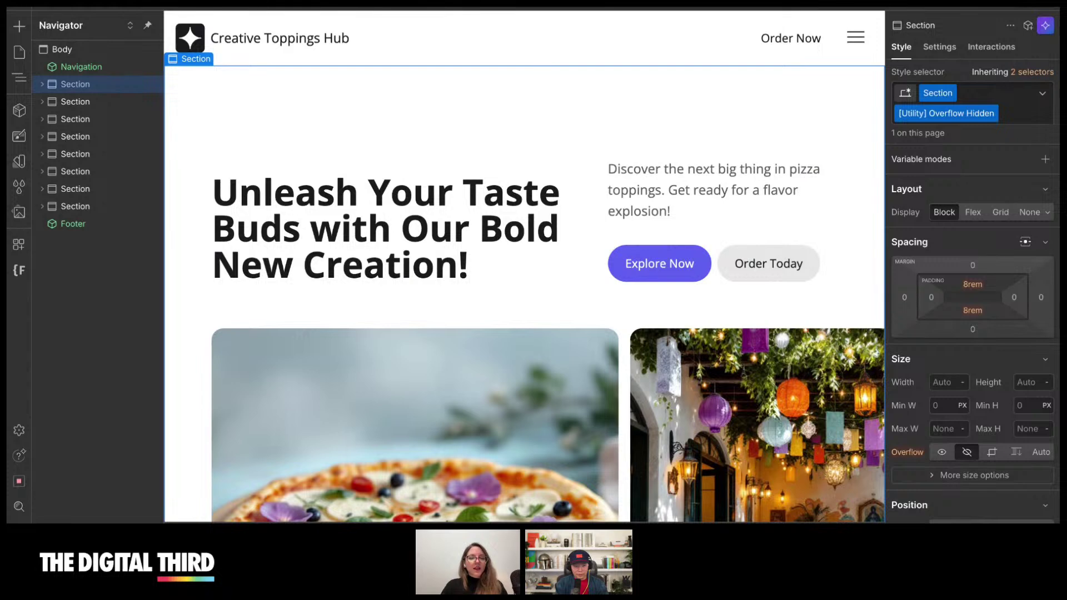
pyautogui.hotkey('ctrl', 'alt', 'g')
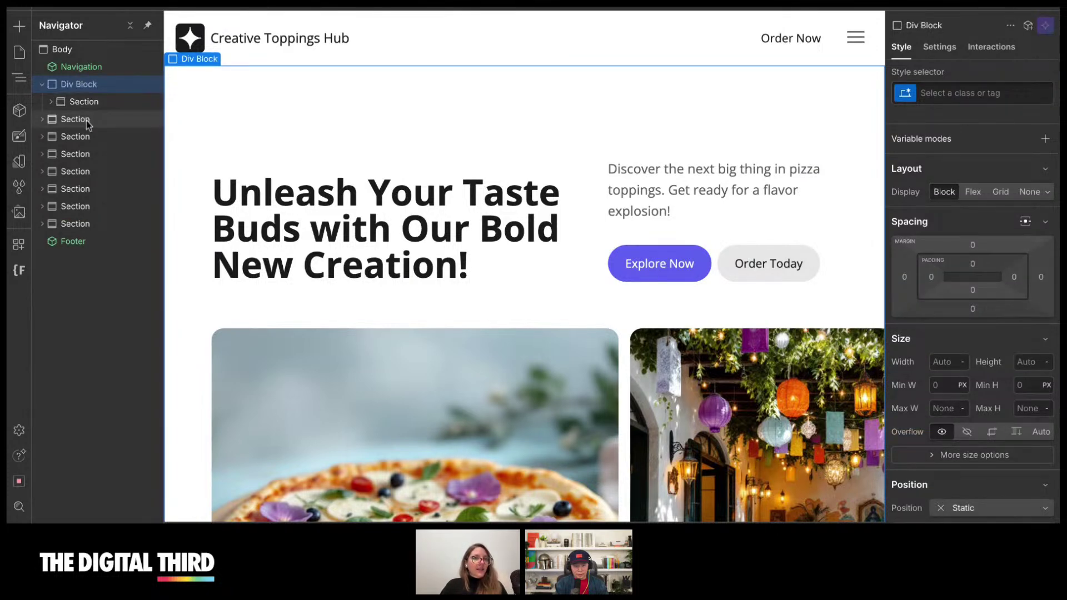
pyautogui.moveTo(75, 119)
pyautogui.mouseDown()
pyautogui.moveTo(84, 101)
pyautogui.moveTo(93, 126)
pyautogui.mouseUp()
# - Set the wrapping div block's tag to Main and move the third section into it
pyautogui.click(91, 91)
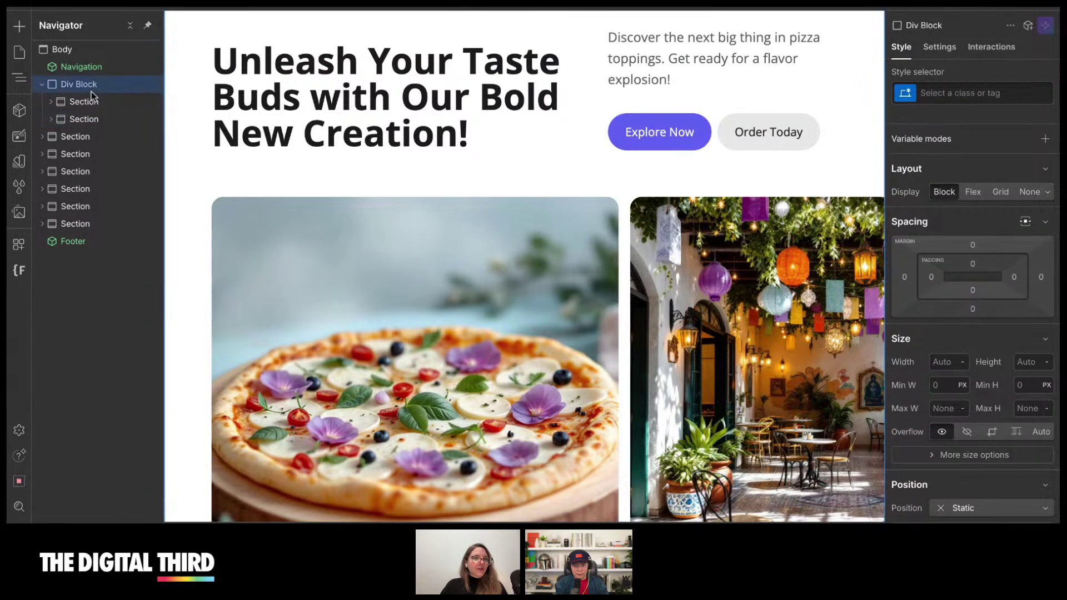
pyautogui.click(939, 47)
pyautogui.click(949, 105)
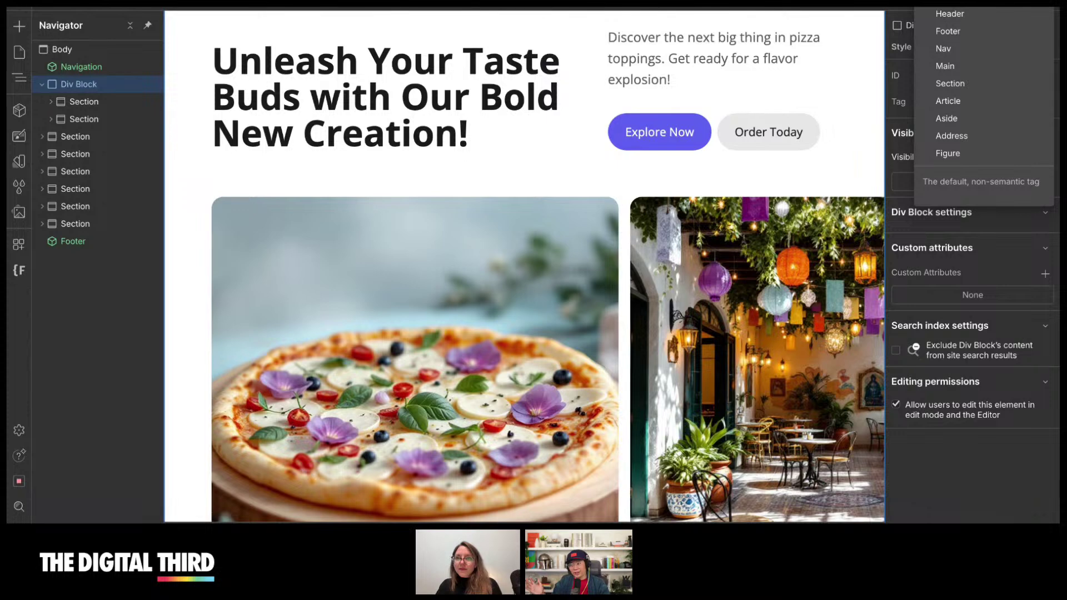
pyautogui.click(960, 65)
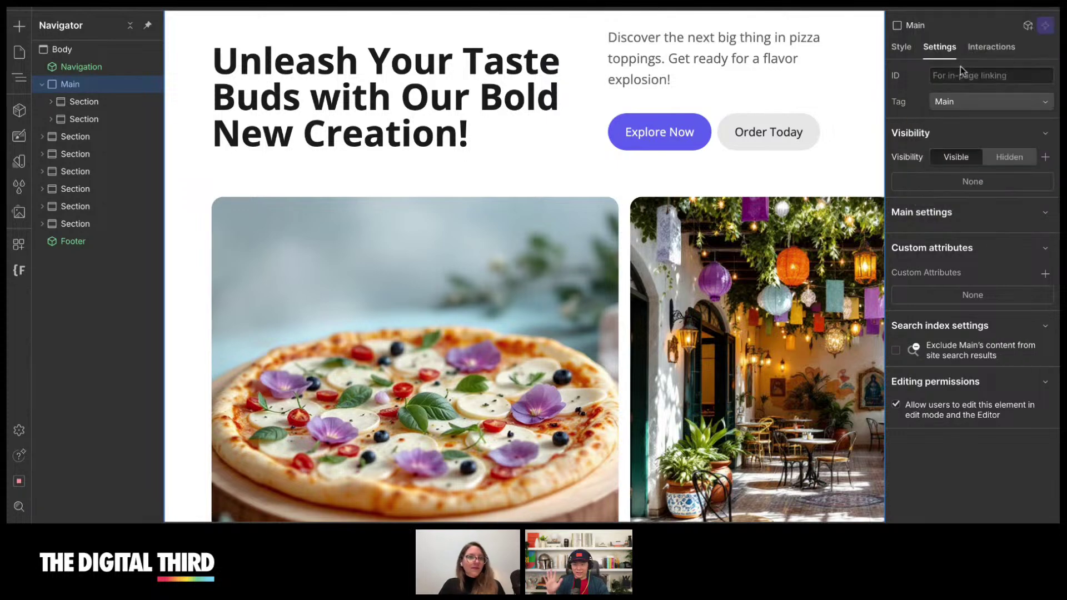
pyautogui.click(84, 137)
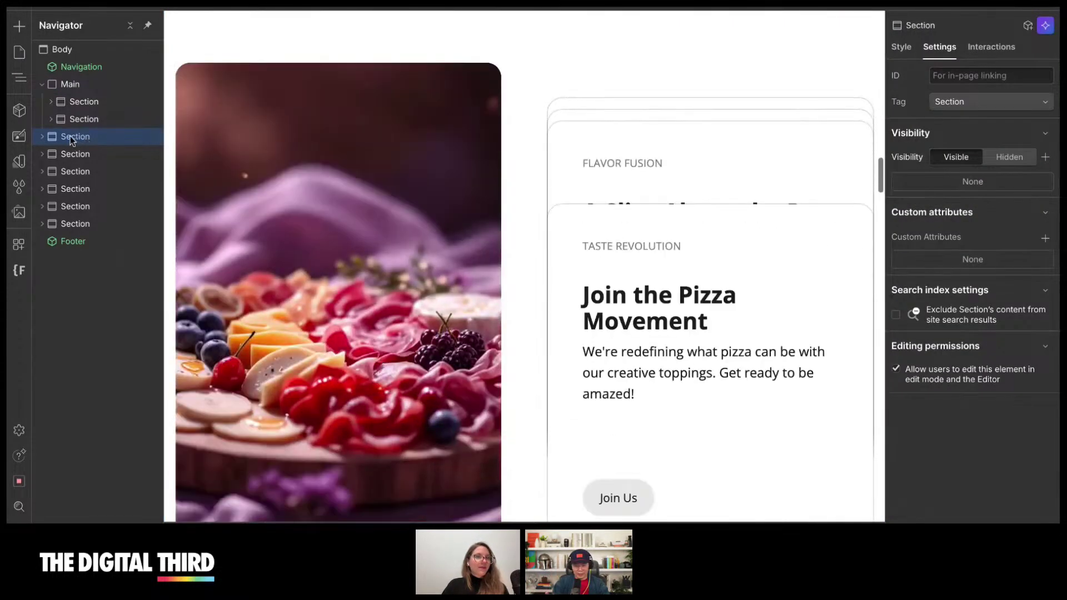
pyautogui.moveTo(70, 135)
pyautogui.mouseDown()
pyautogui.moveTo(76, 117)
pyautogui.moveTo(75, 146)
pyautogui.mouseUp()
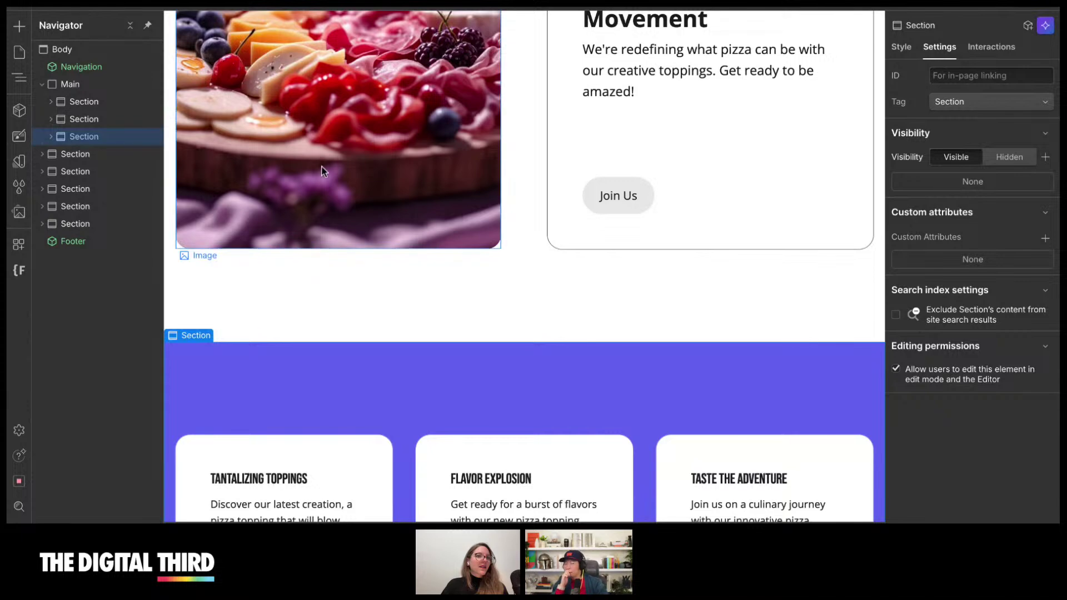
# - Select the hero's pizza cover image and look over the hero and the card section below it on desktop
pyautogui.scroll(8, 321, 168)
pyautogui.scroll(10, 324, 175)
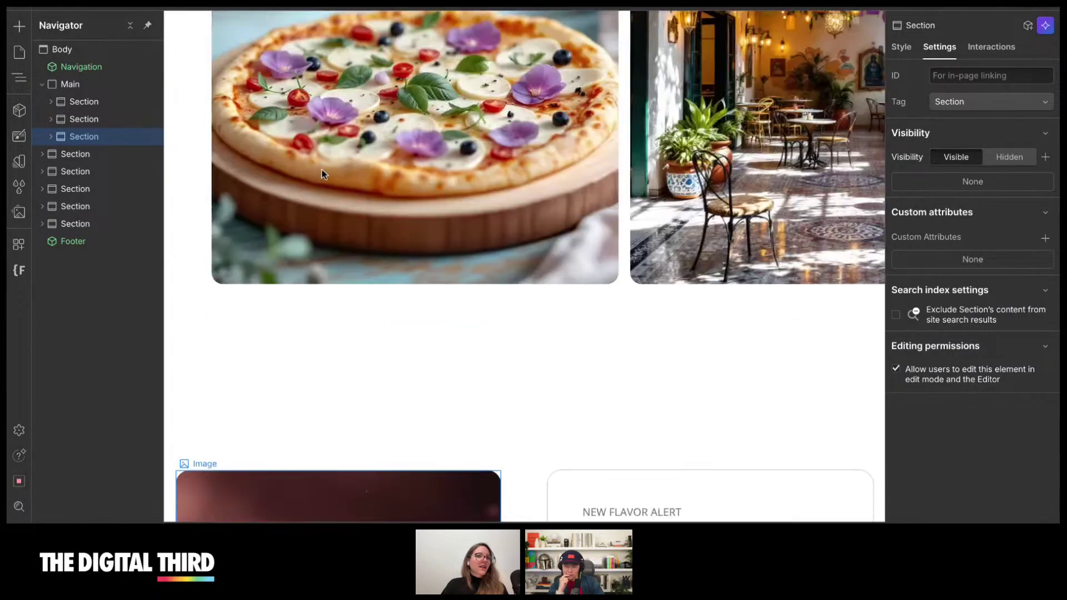
pyautogui.scroll(-1, 376, 310)
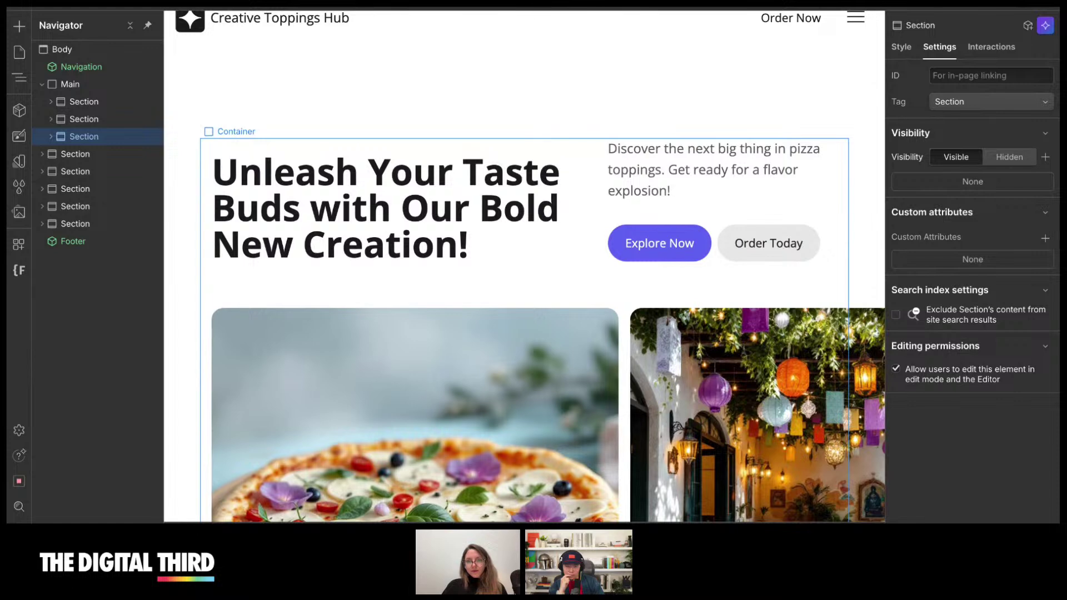
pyautogui.click(359, 319)
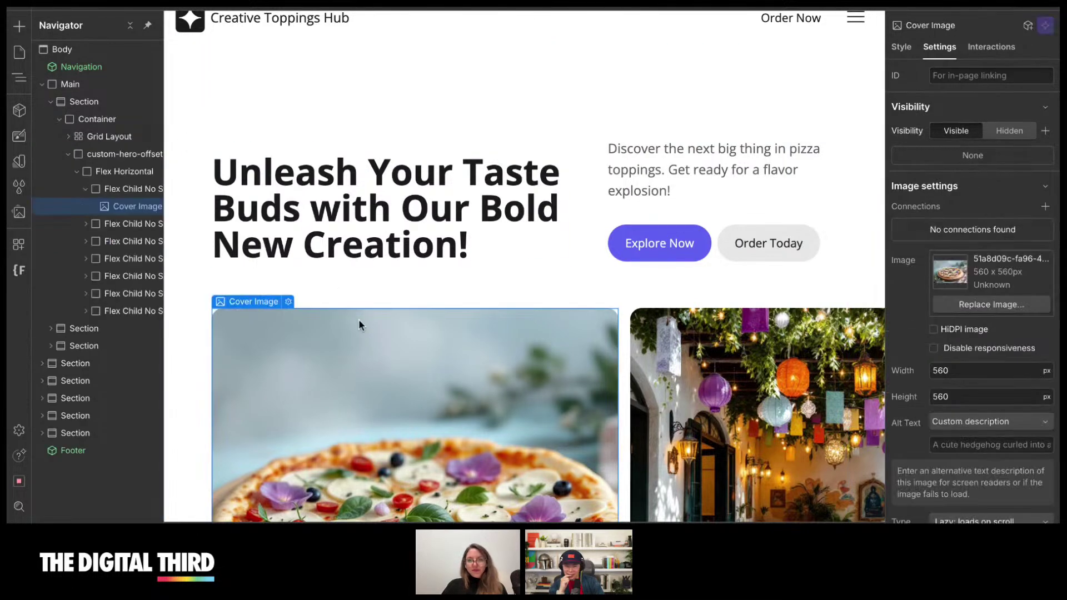
pyautogui.scroll(-5, 358, 320)
pyautogui.scroll(-1, 359, 318)
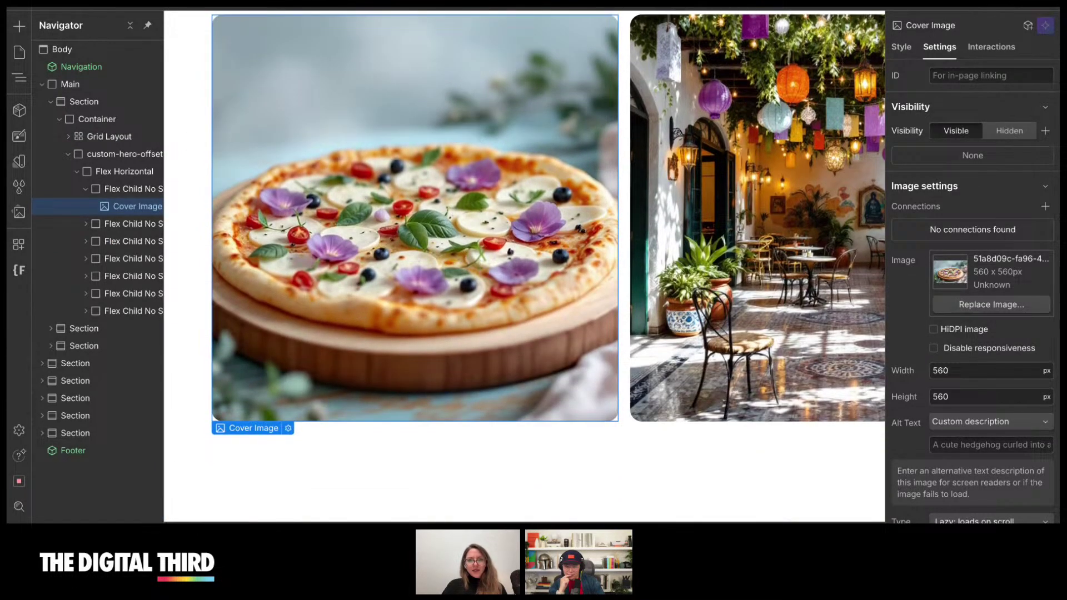
pyautogui.scroll(-10, 375, 378)
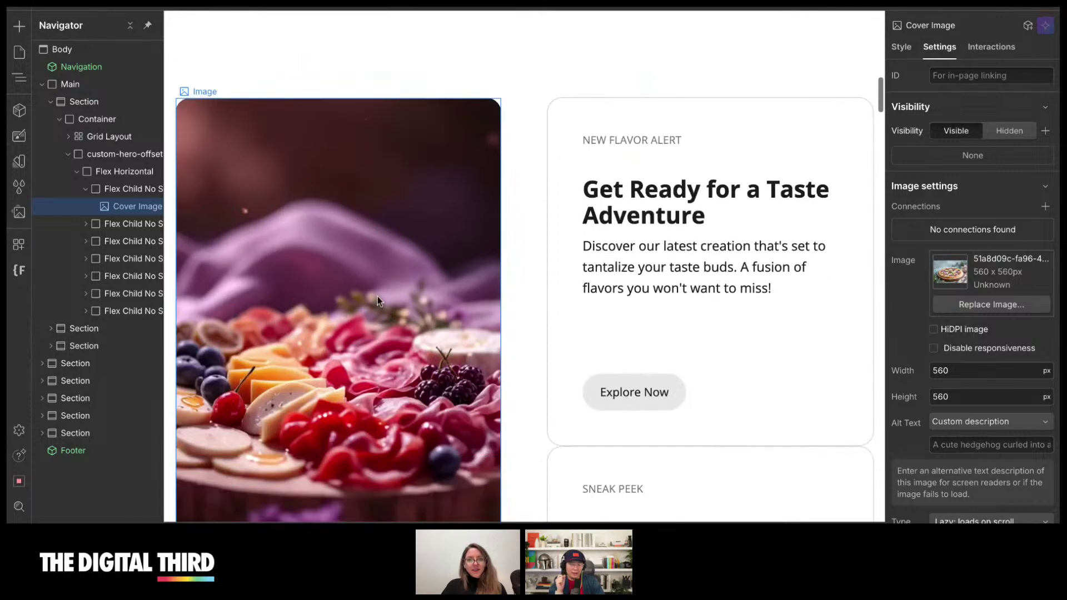
# - Switch the canvas to the tablet breakpoint and check how the hero and its stacked images respond
pyautogui.click(608, 40)
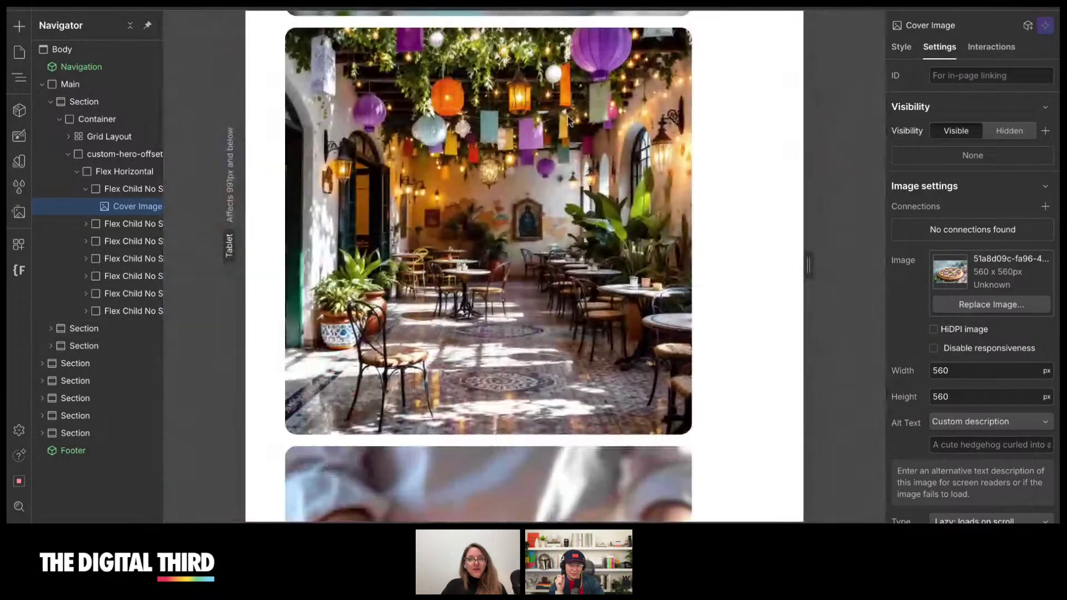
pyautogui.scroll(-20, 489, 318)
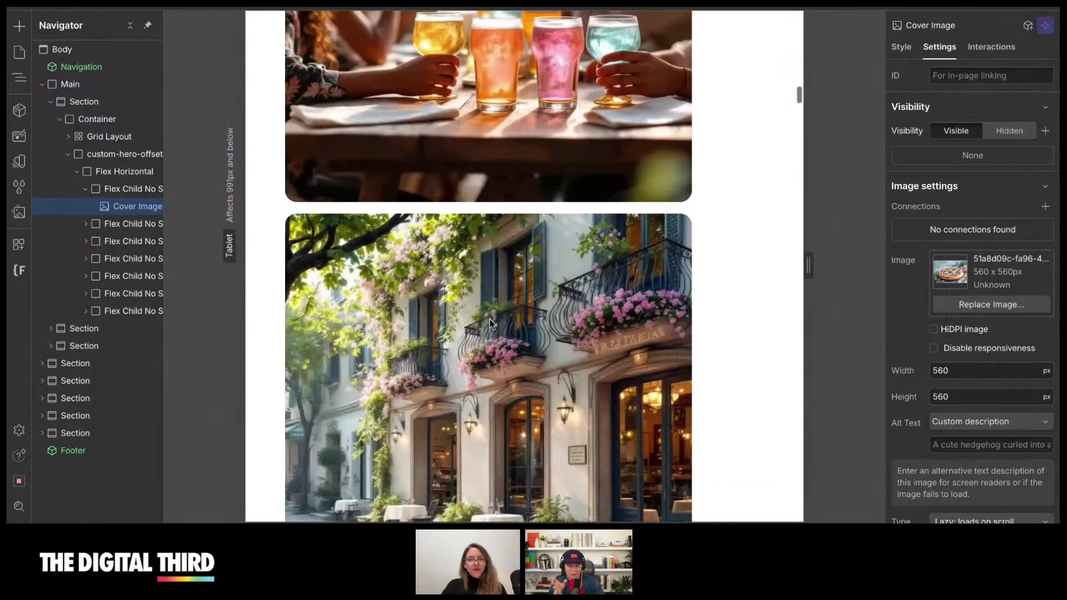
pyautogui.scroll(20, 511, 221)
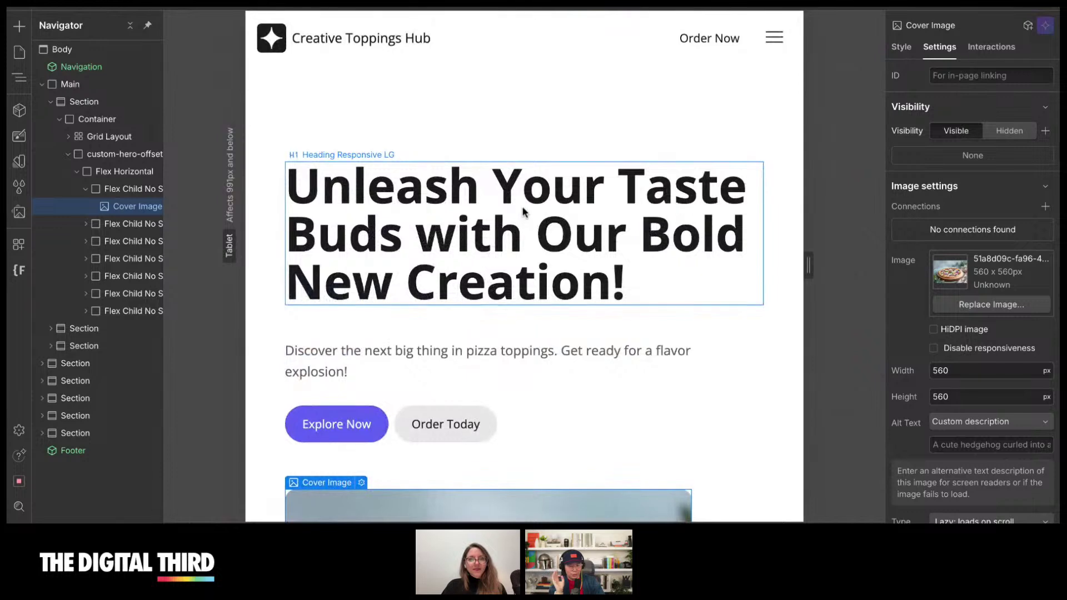
# - Switch the canvas back to the desktop breakpoint and examine the layout of the hero, its images and the card section below
pyautogui.scroll(-1, 535, 277)
pyautogui.scroll(1, 534, 267)
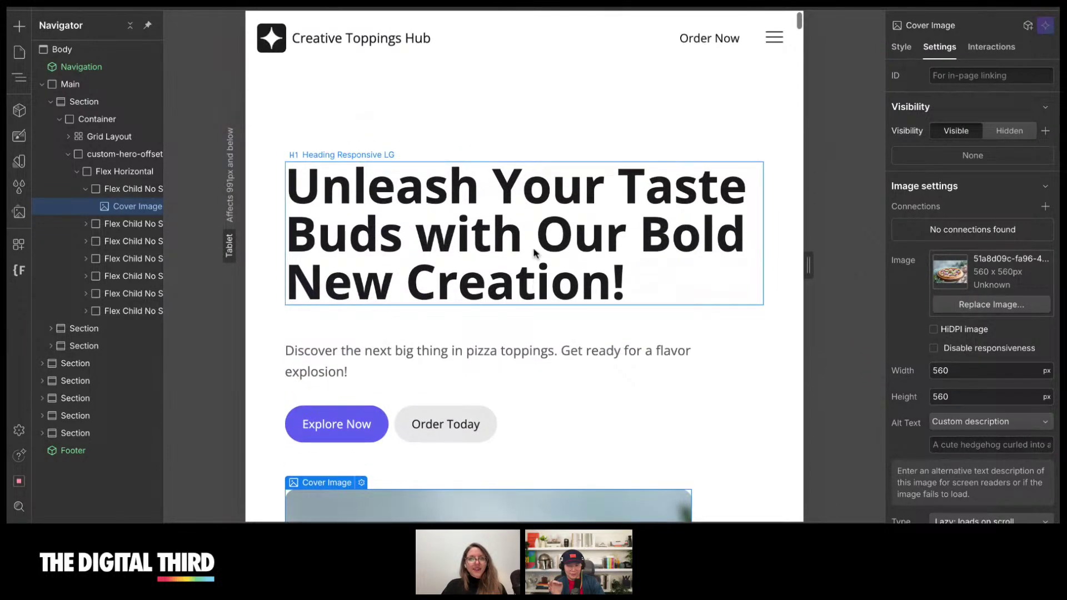
pyautogui.click(594, 7)
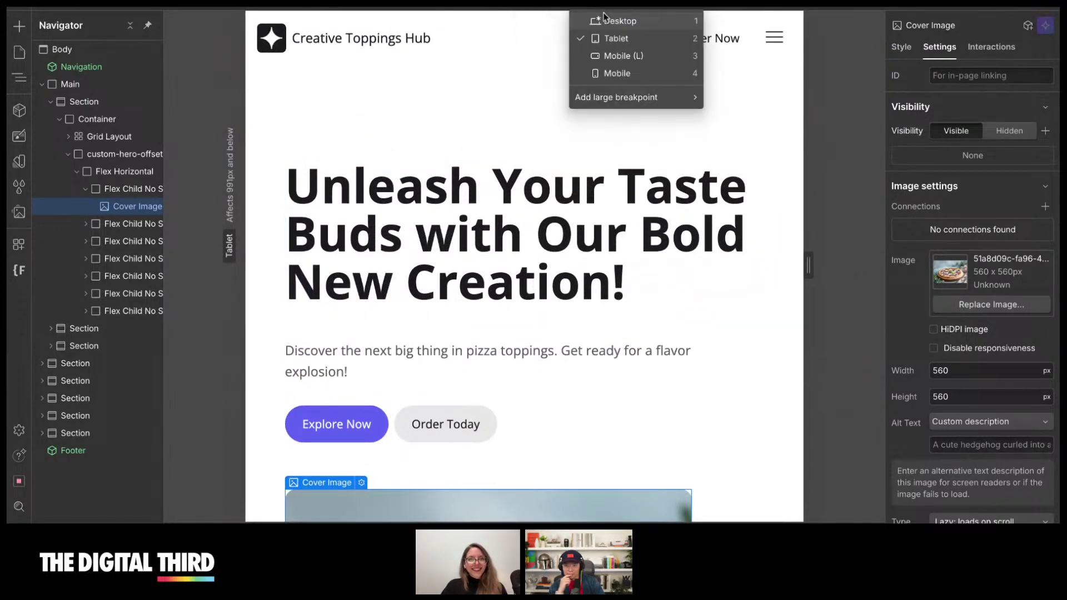
pyautogui.click(602, 20)
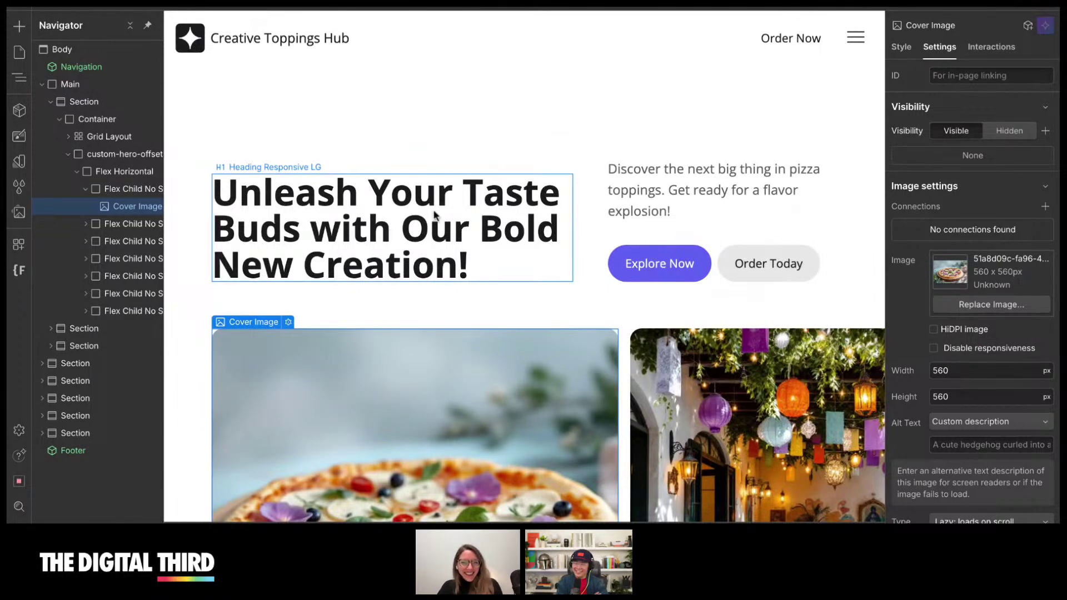
pyautogui.scroll(-3, 503, 305)
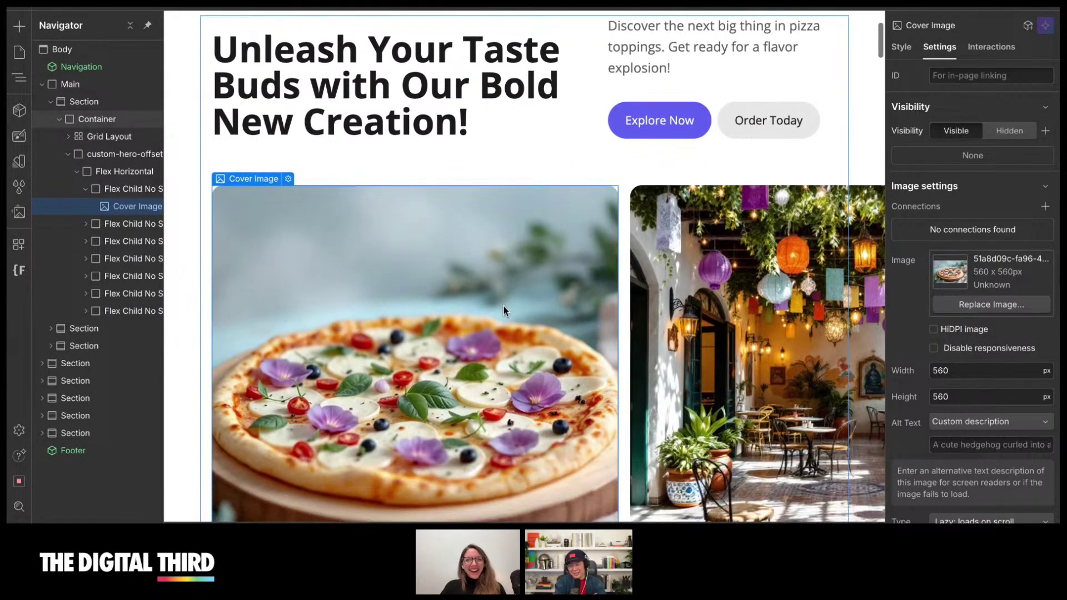
pyautogui.scroll(3, 503, 305)
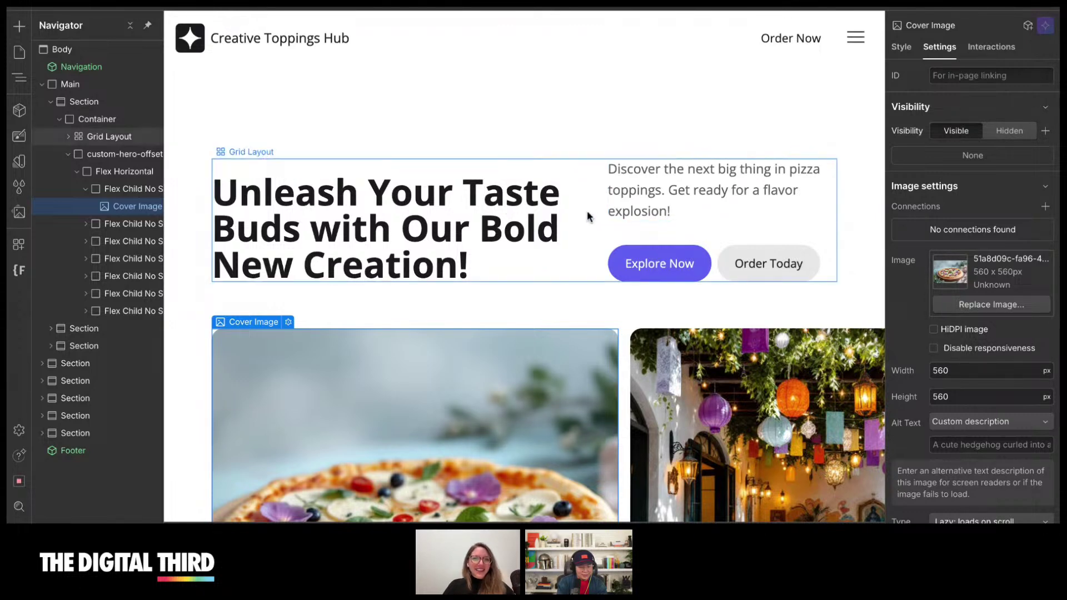
pyautogui.scroll(-4, 509, 295)
pyautogui.scroll(-2, 509, 292)
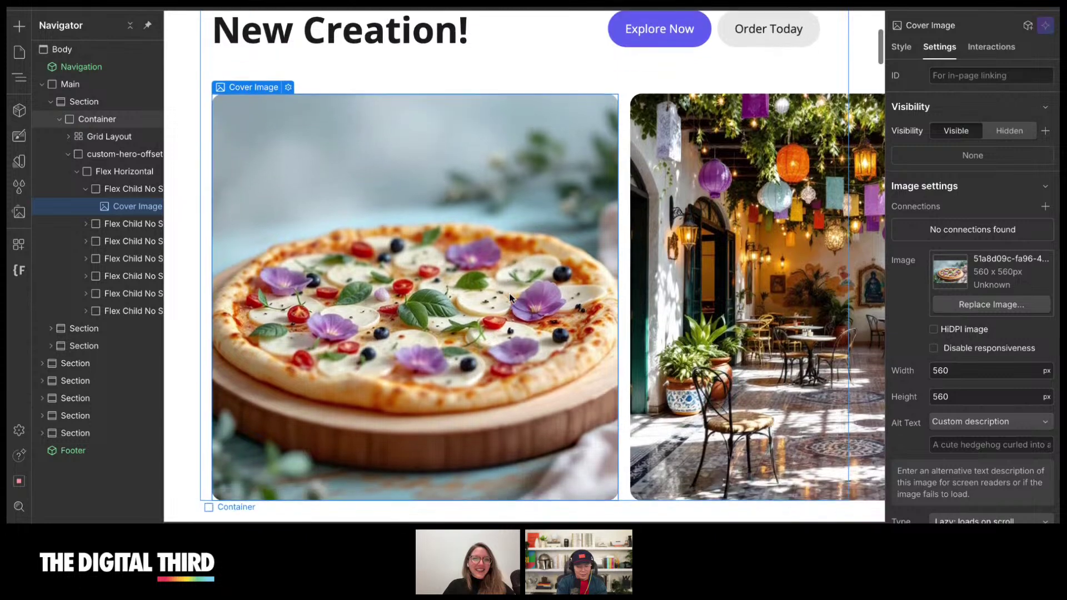
pyautogui.scroll(-2, 543, 236)
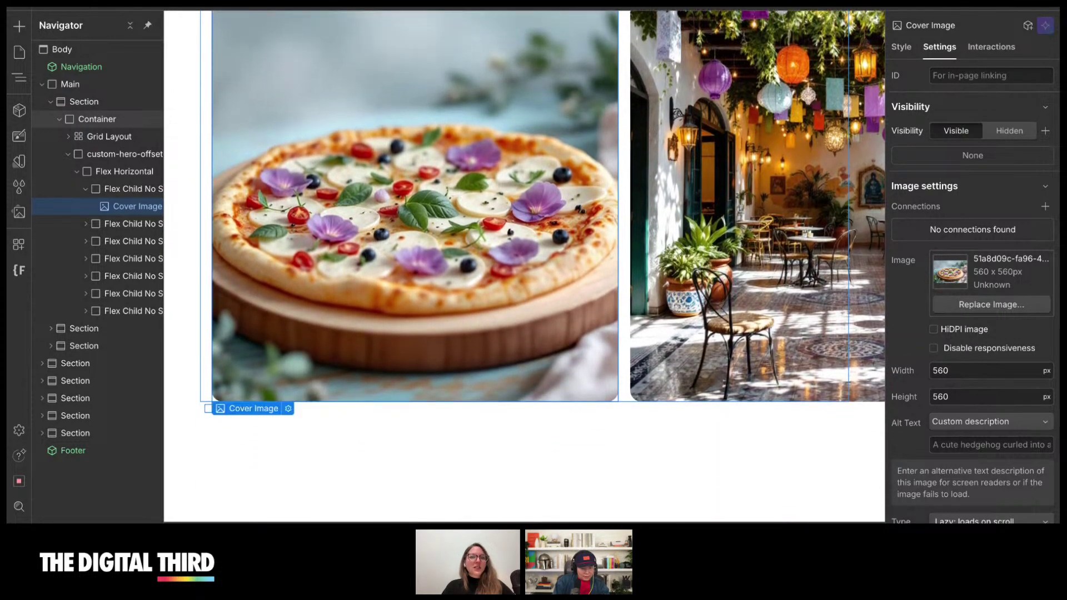
pyautogui.scroll(-8, 484, 359)
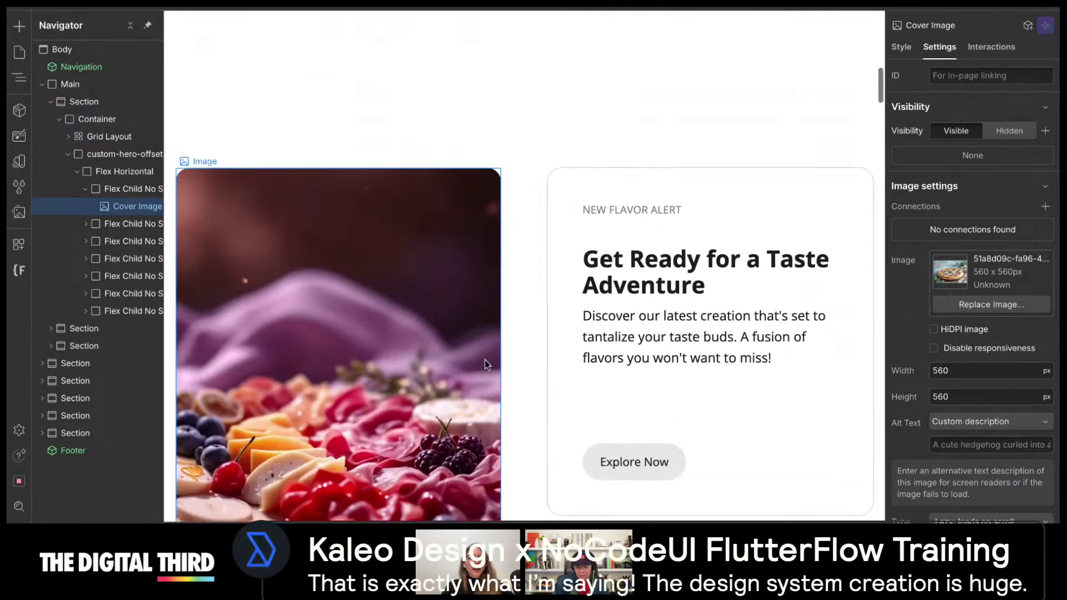
pyautogui.scroll(3, 485, 359)
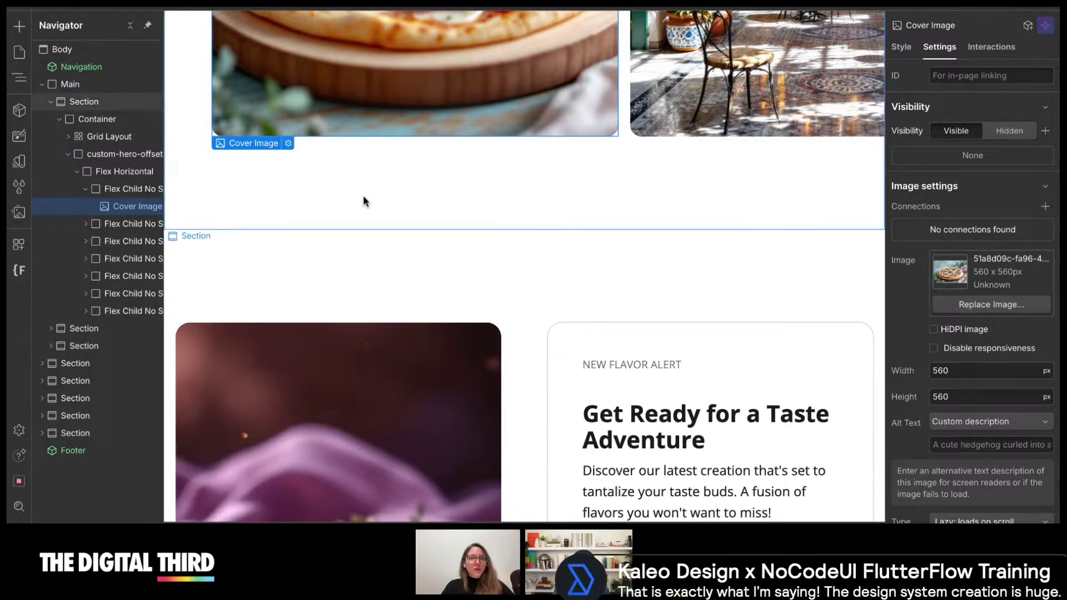
# - Switch the canvas to the Mobile (L) breakpoint and check how the hero images and the cards stack
pyautogui.click(600, 3)
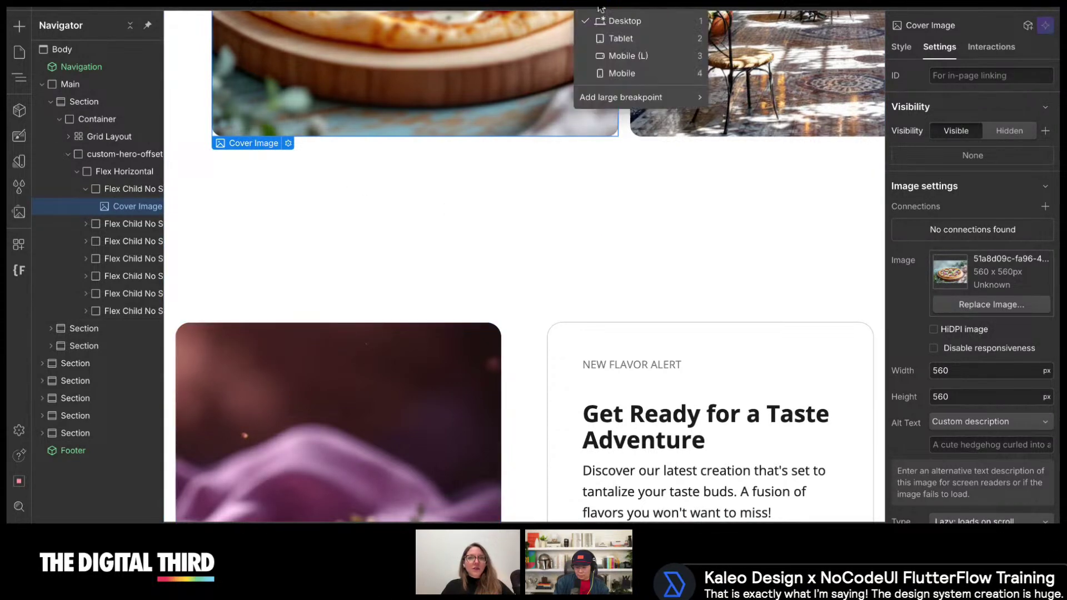
pyautogui.click(620, 56)
pyautogui.scroll(10, 500, 227)
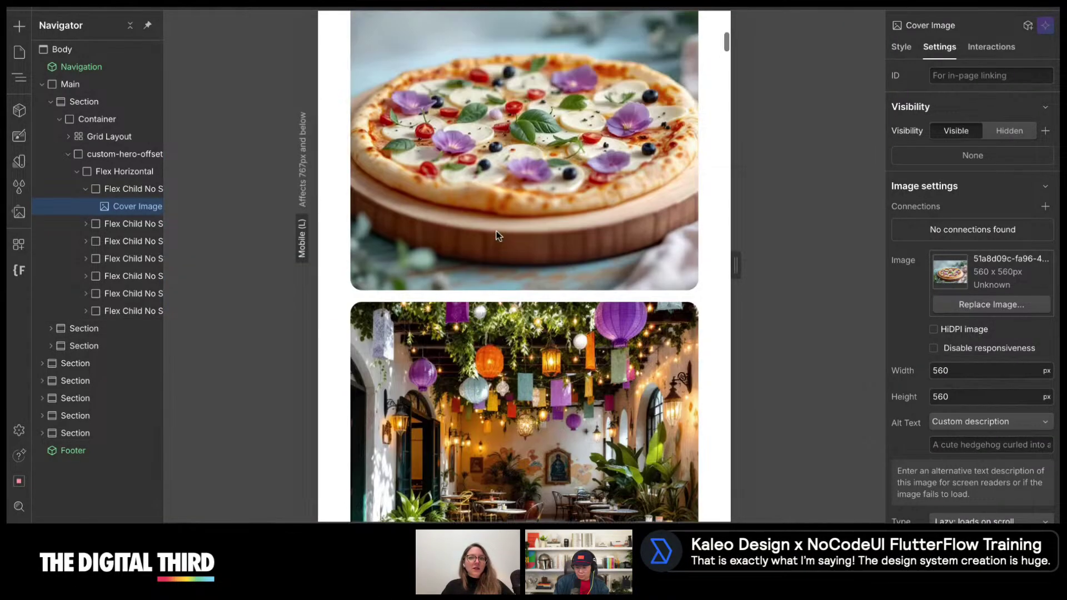
pyautogui.scroll(-20, 510, 213)
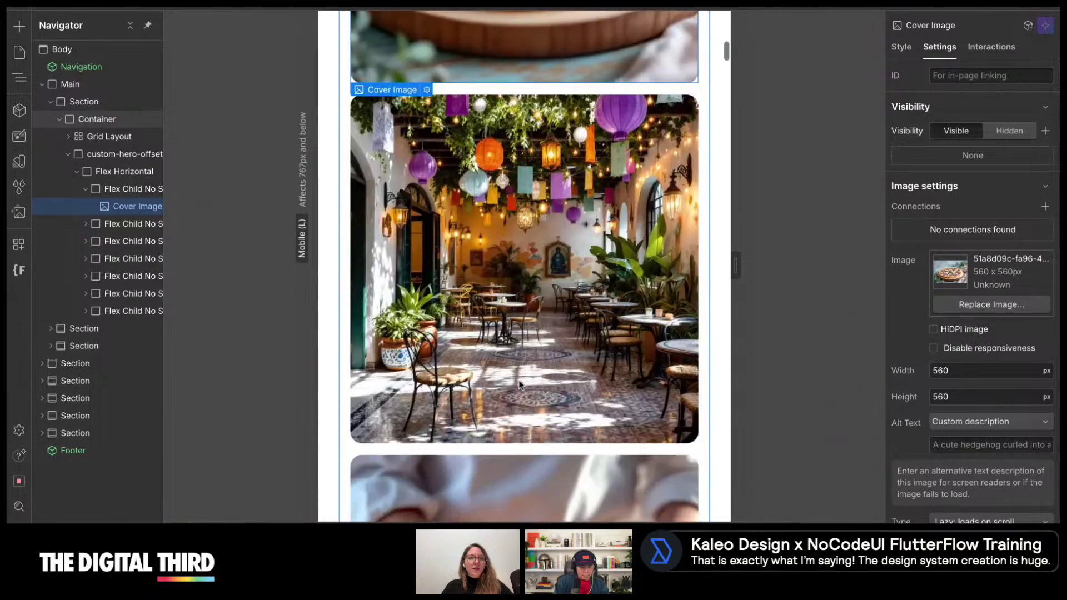
pyautogui.scroll(-20, 519, 383)
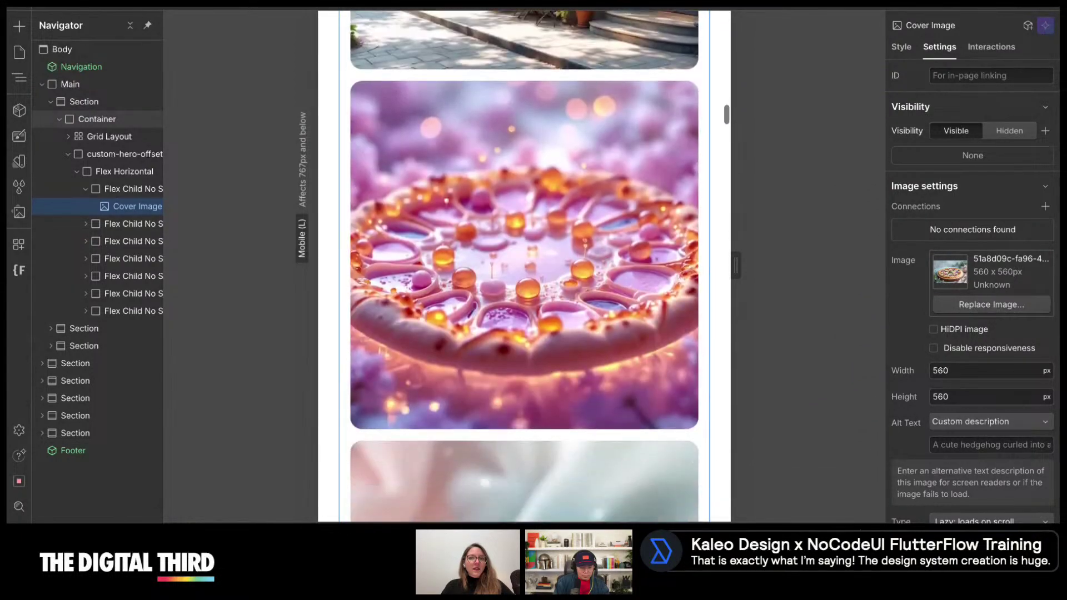
pyautogui.scroll(-8, 522, 266)
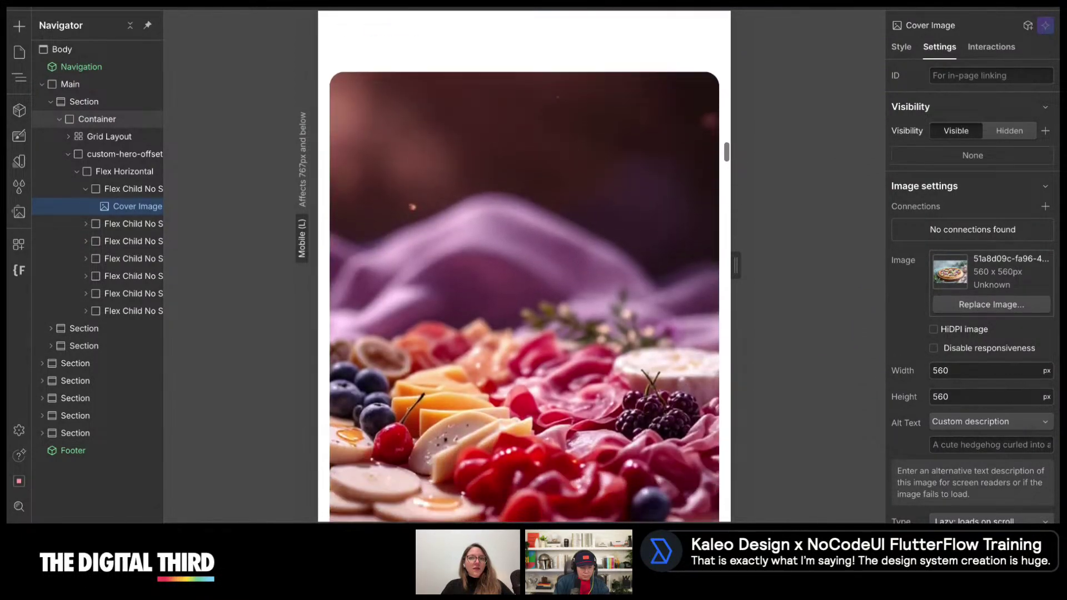
pyautogui.scroll(-15, 522, 267)
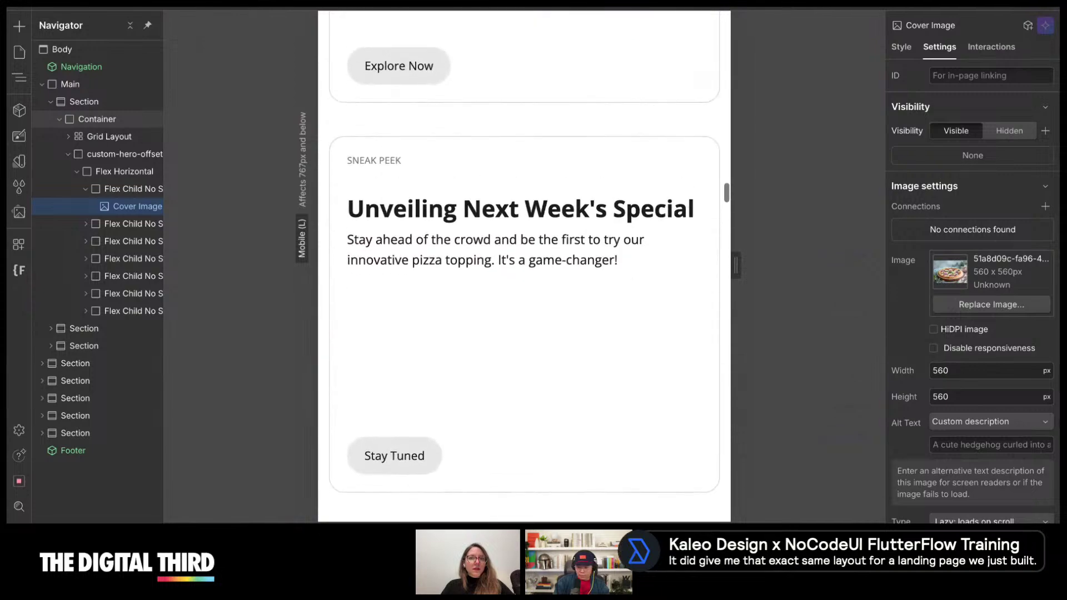
pyautogui.scroll(20, 522, 266)
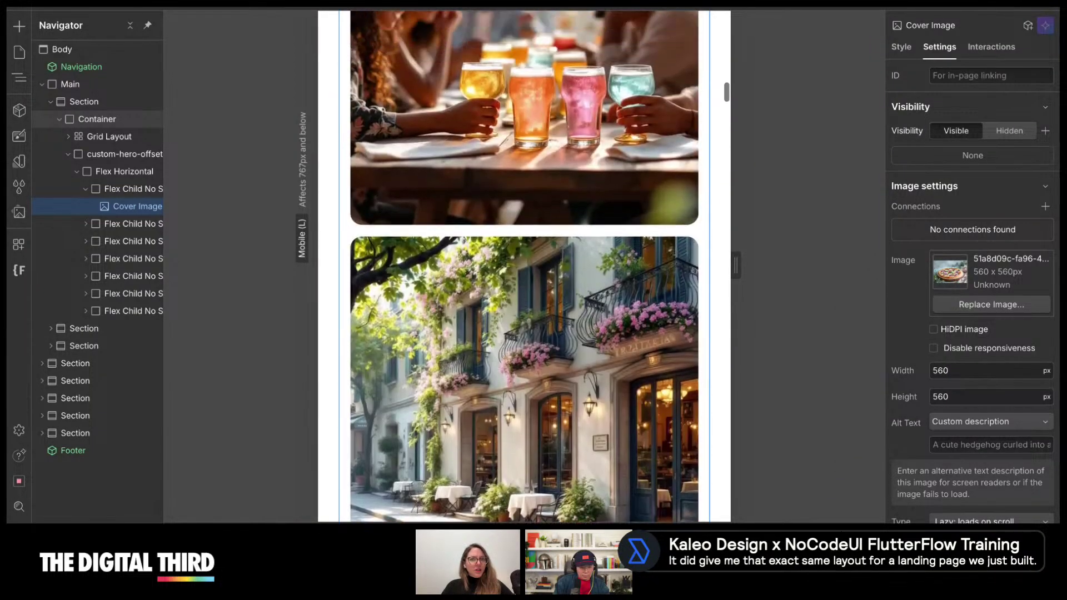
pyautogui.scroll(10, 522, 266)
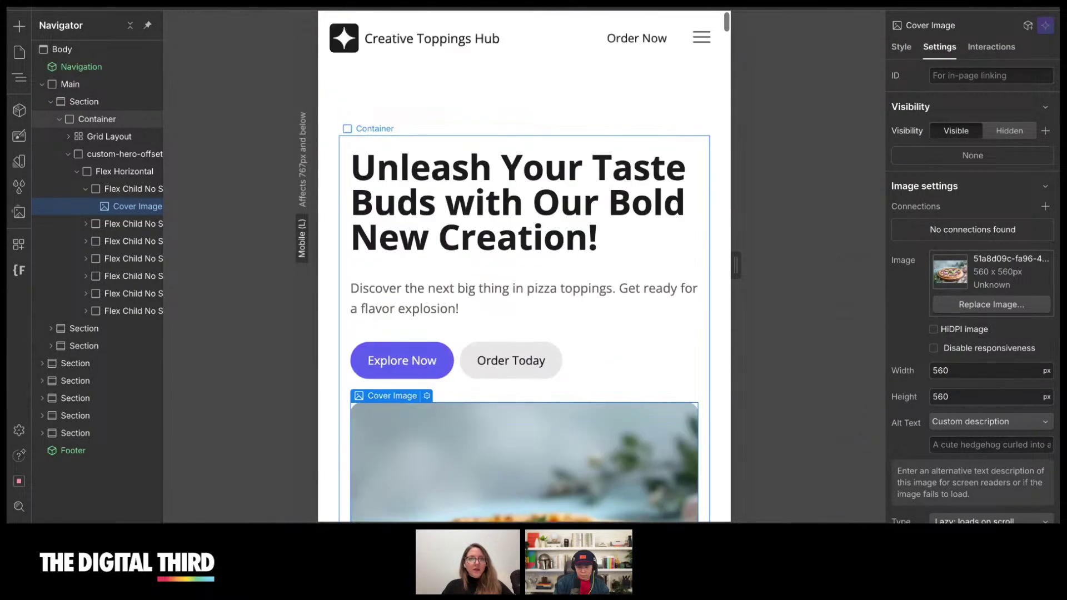
# - Return the canvas to the desktop breakpoint and publish the site to the pineapple-pizza-launch.webflow.io staging domain
pyautogui.click(541, 7)
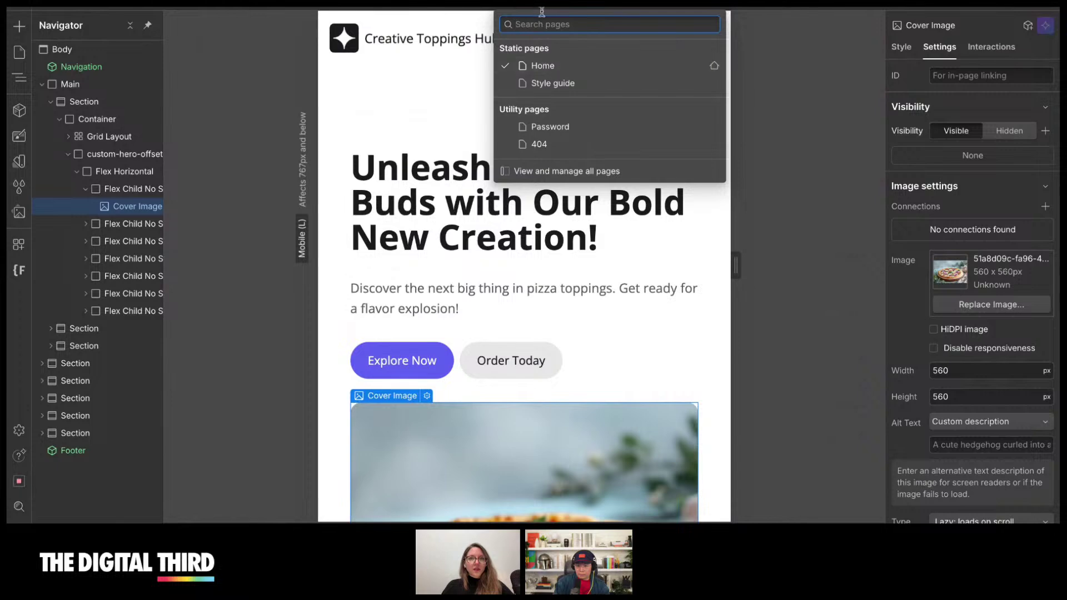
pyautogui.click(634, 8)
pyautogui.scroll(-5, 543, 314)
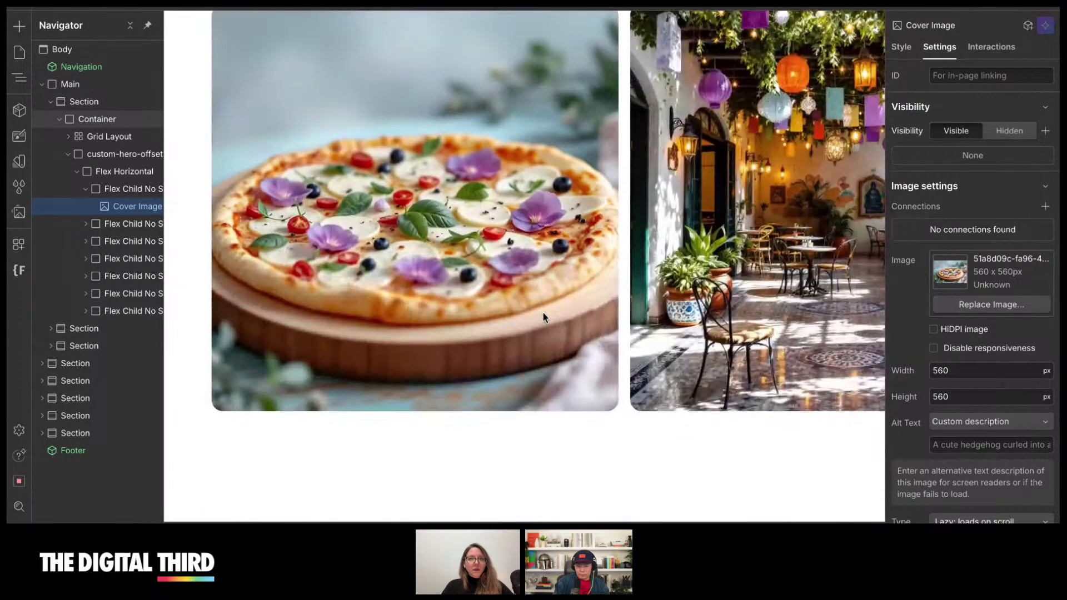
pyautogui.scroll(1, 469, 221)
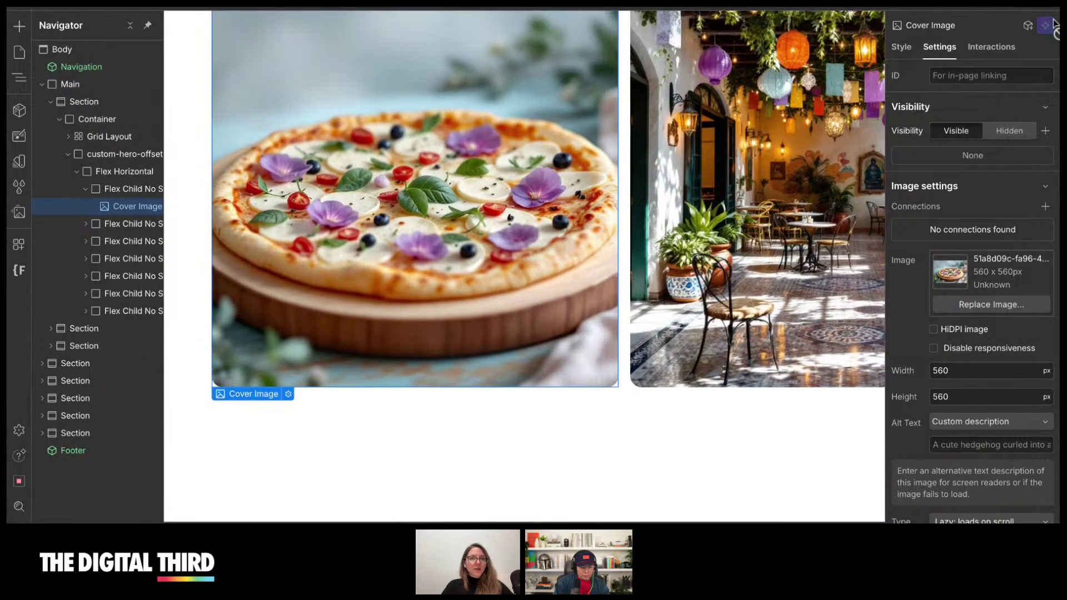
pyautogui.click(1038, 5)
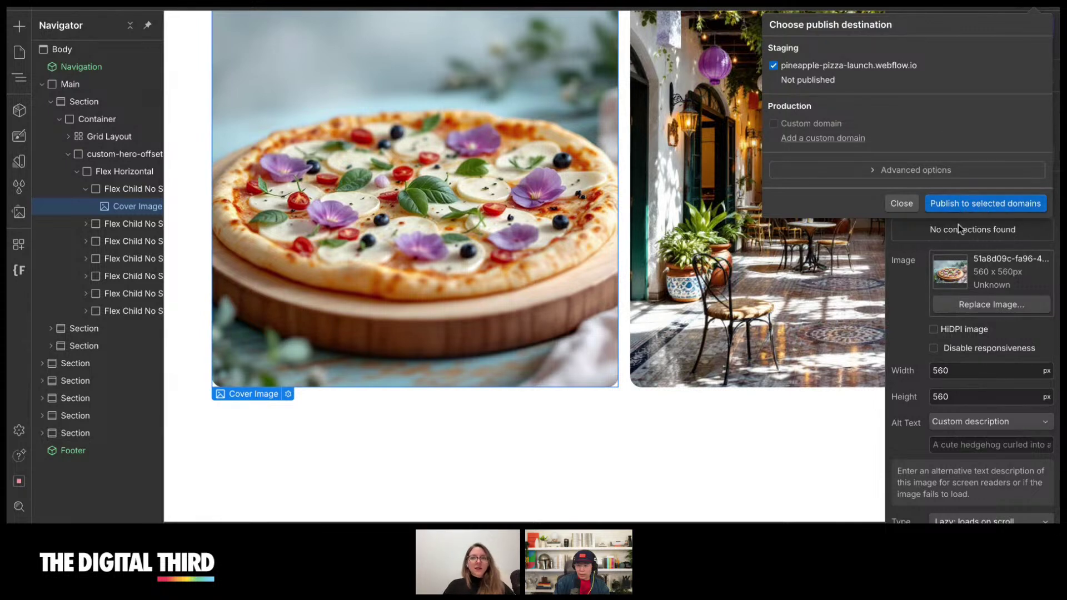
pyautogui.click(951, 204)
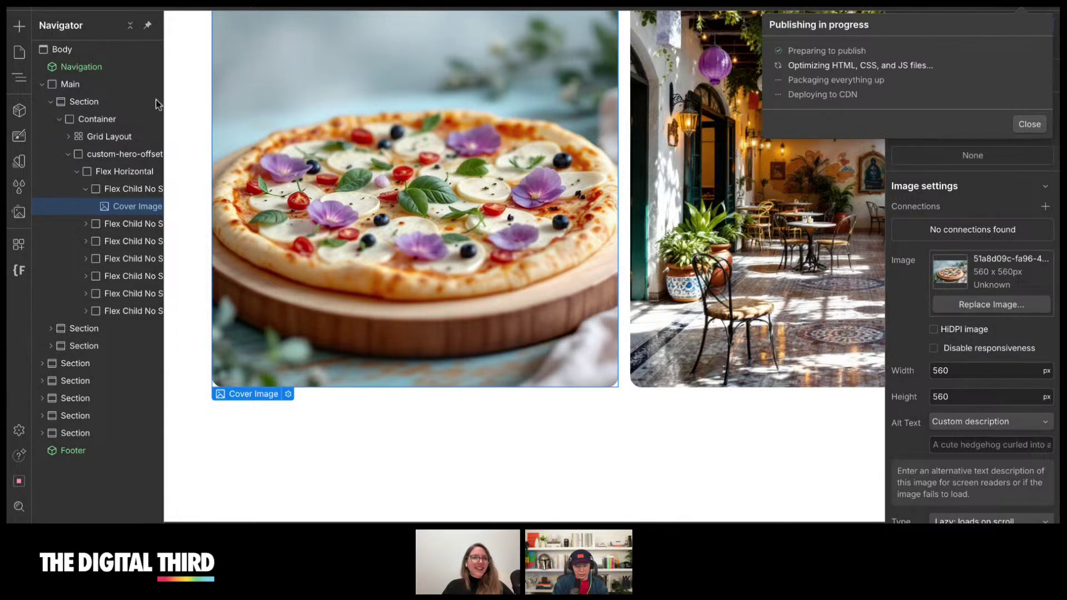
# - Preview the pizza Home page at full width and examine how the hero images and the cards move on scroll
pyautogui.click(262, 61)
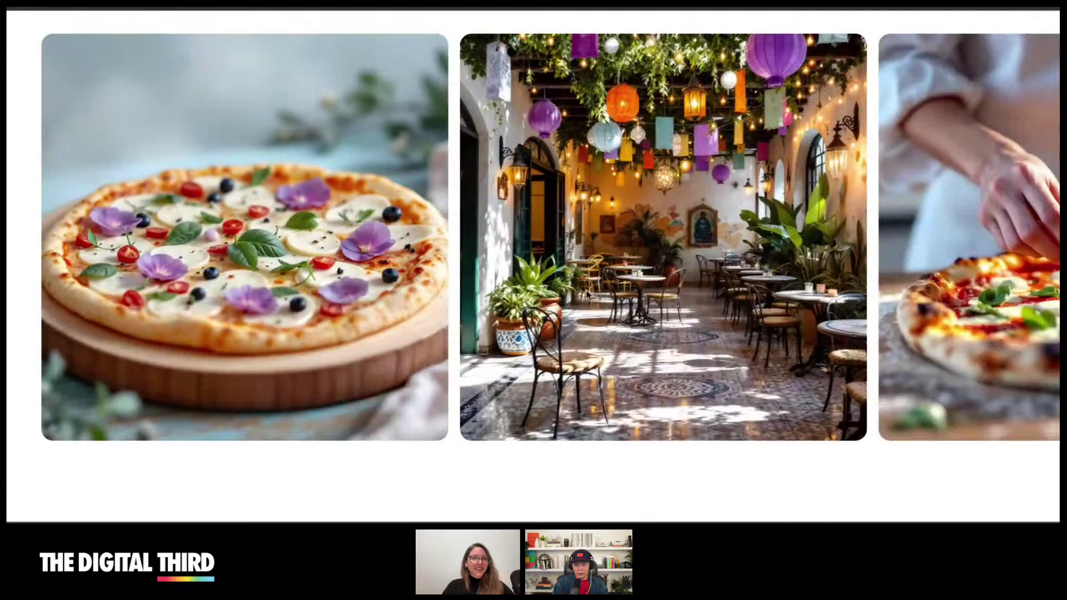
pyautogui.scroll(2, 586, 295)
pyautogui.scroll(4, 587, 295)
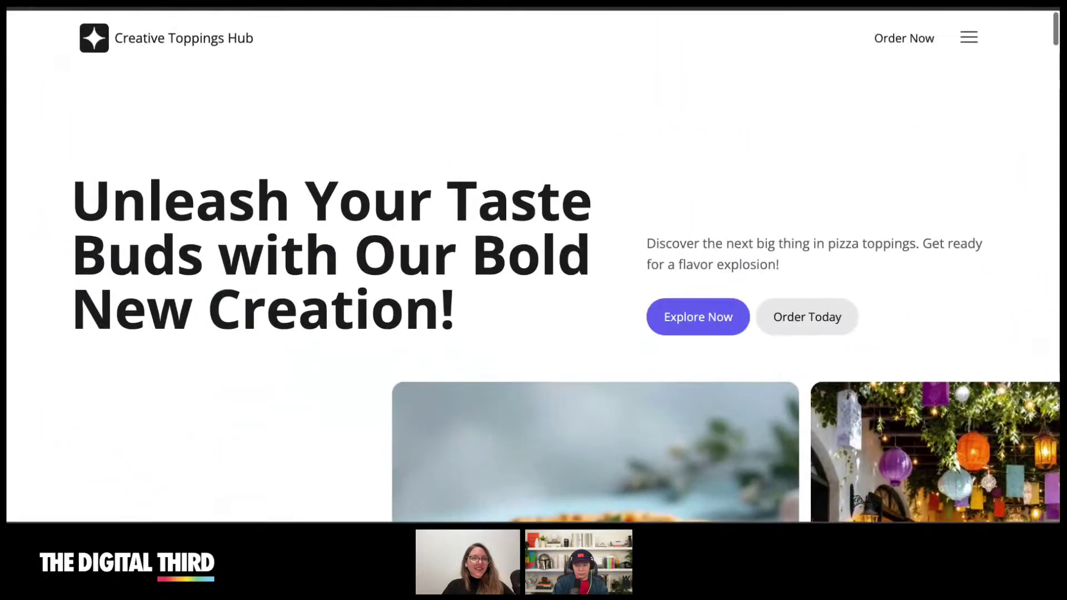
pyautogui.scroll(-10, 586, 295)
pyautogui.scroll(-5, 587, 295)
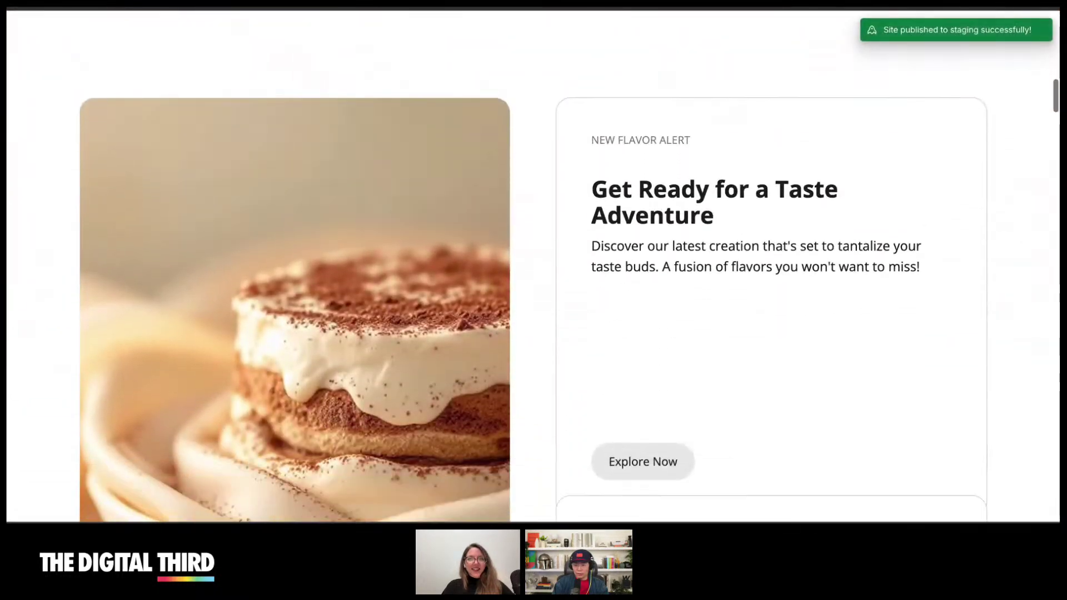
pyautogui.scroll(6, 586, 295)
pyautogui.scroll(4, 586, 295)
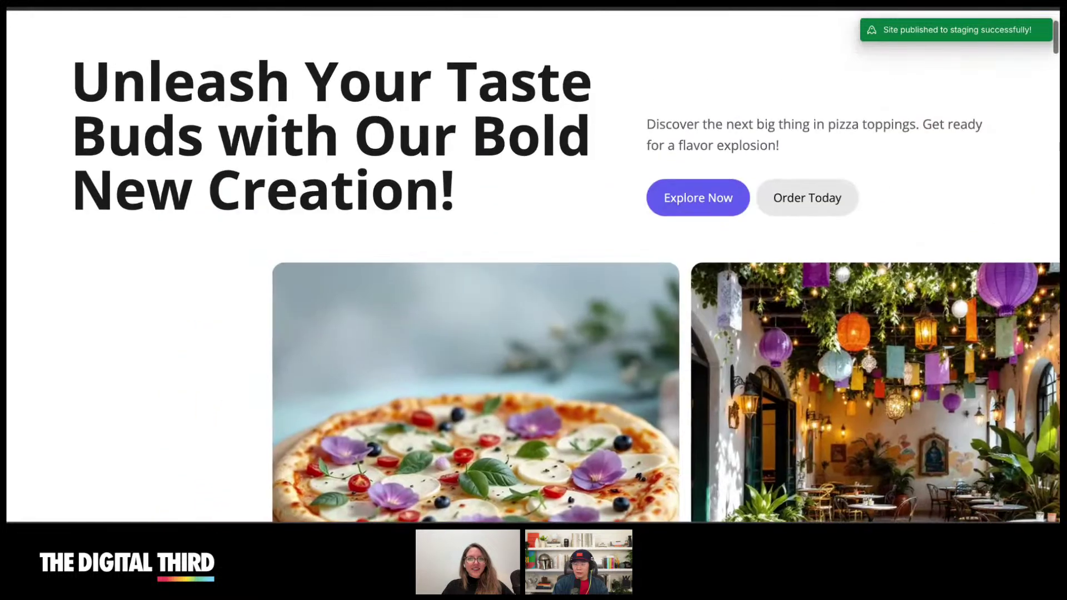
pyautogui.scroll(-5, 586, 295)
pyautogui.scroll(-5, 586, 294)
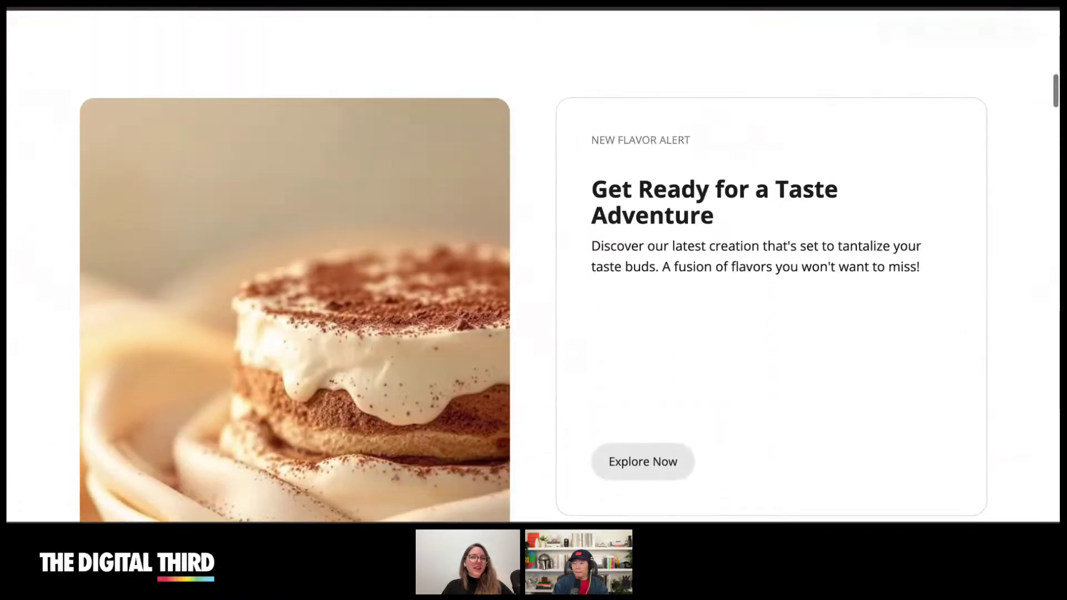
pyautogui.scroll(8, 586, 295)
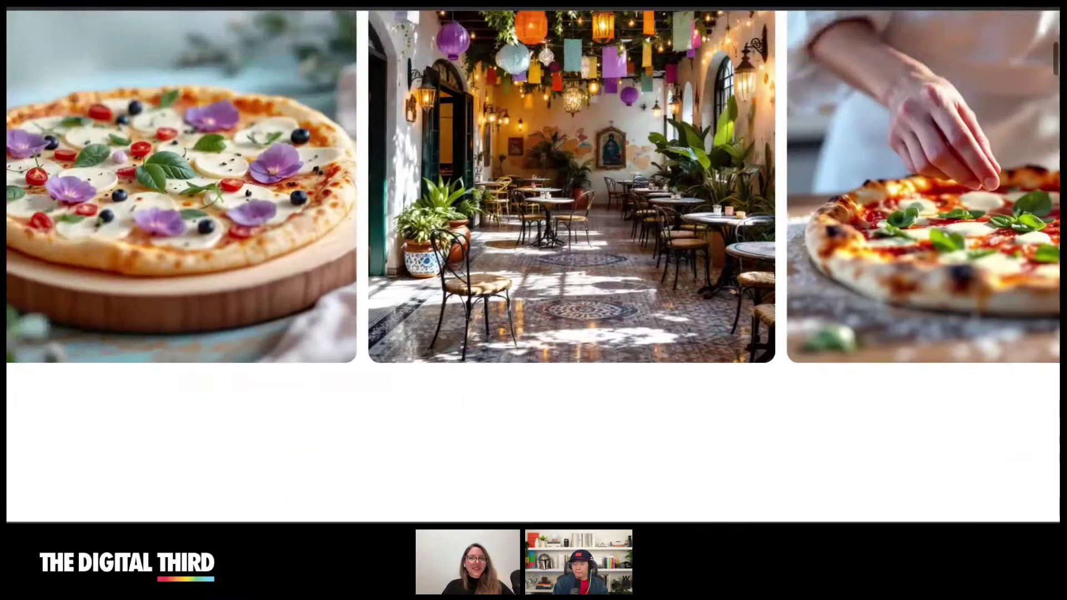
pyautogui.scroll(-3, 586, 295)
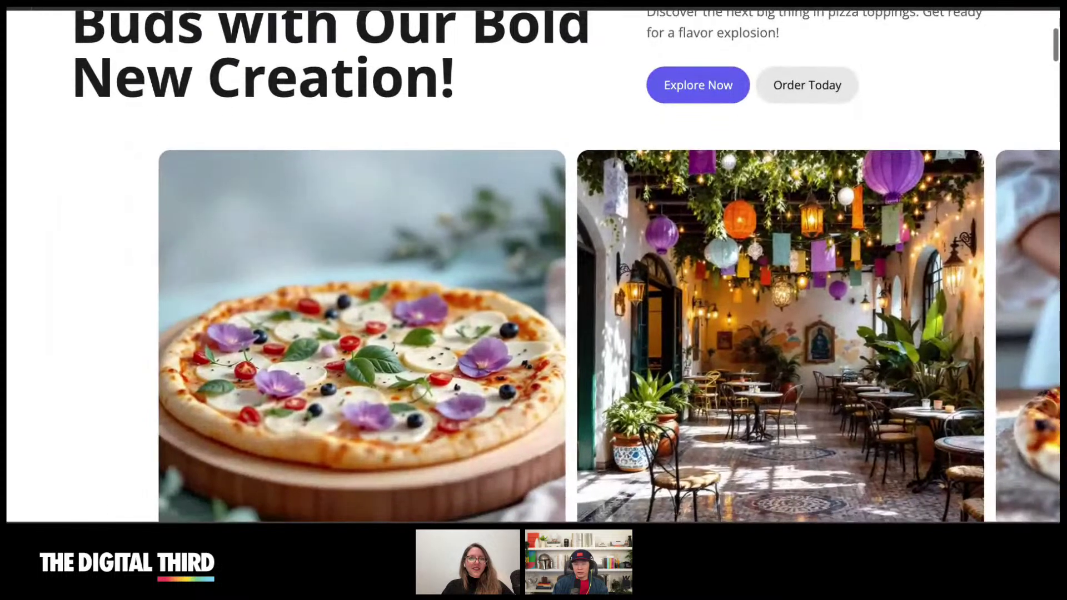
pyautogui.scroll(3, 584, 276)
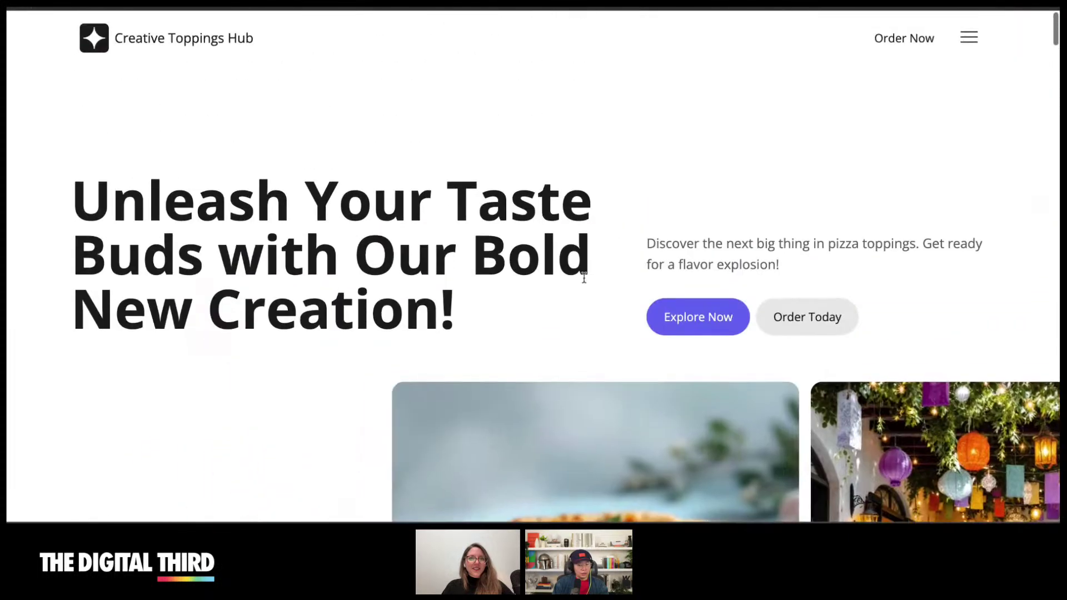
pyautogui.click(1034, 6)
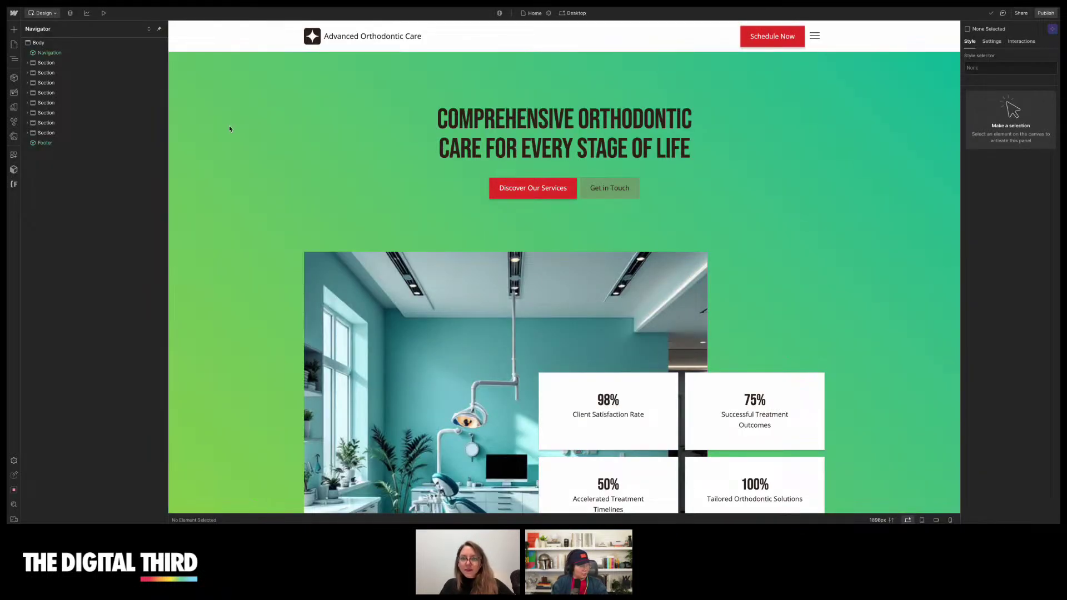
# - Preview the orthodontic Home page at full width and examine its hero, stat cards, image gallery and treatment cards
pyautogui.click(103, 13)
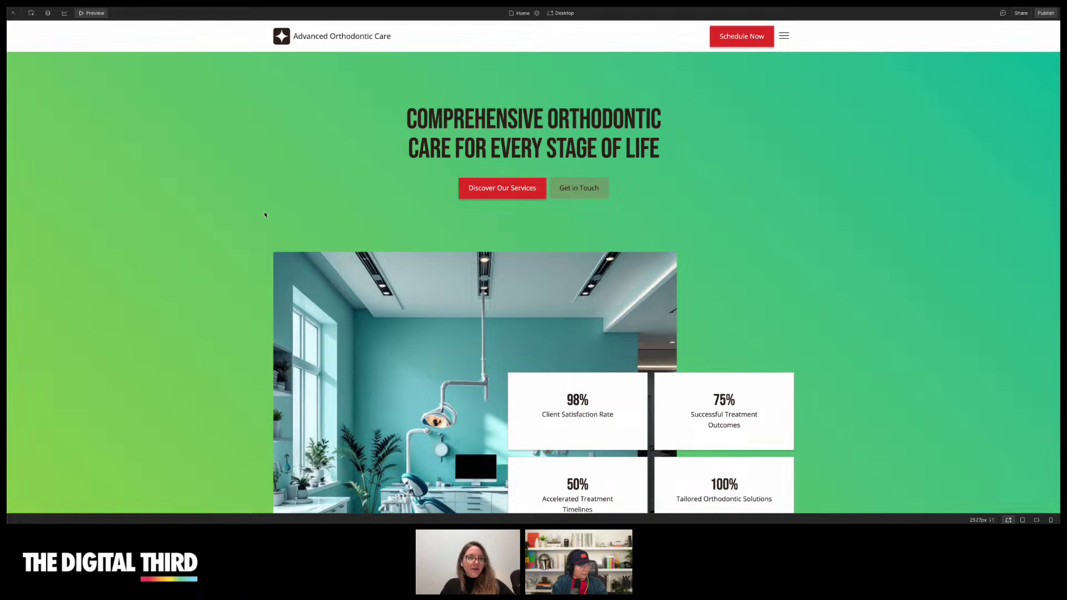
pyautogui.scroll(-3, 264, 214)
pyautogui.scroll(3, 273, 222)
pyautogui.scroll(-3, 283, 239)
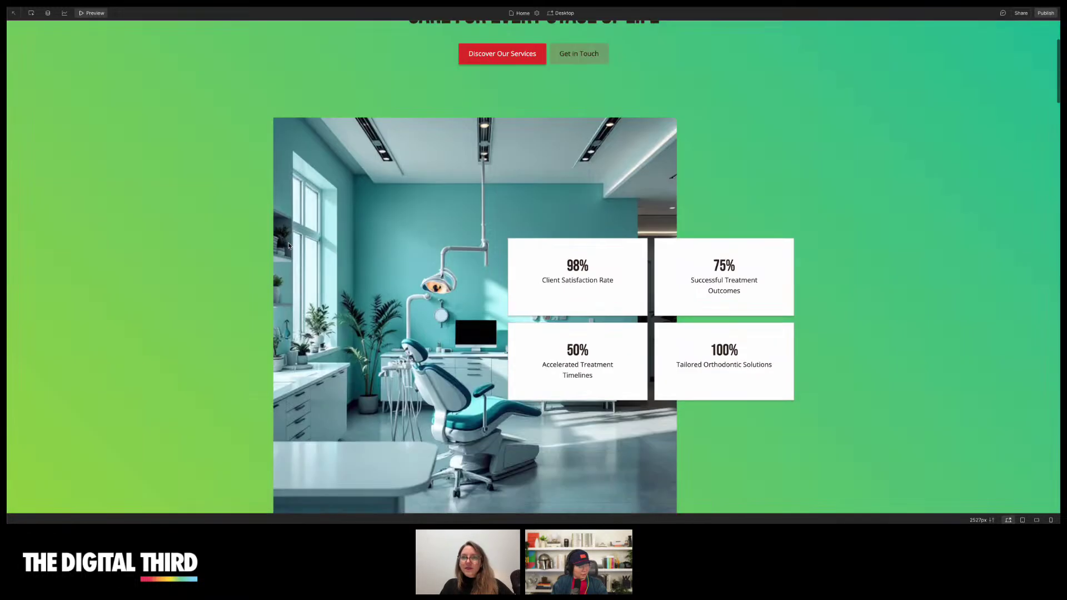
pyautogui.scroll(-12, 288, 245)
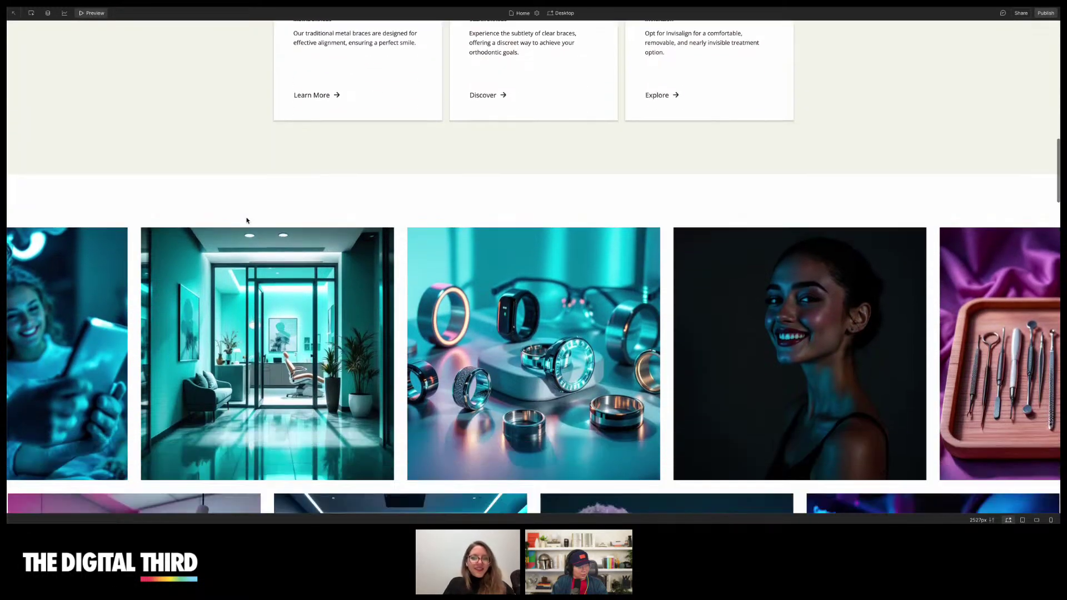
pyautogui.scroll(-6, 256, 230)
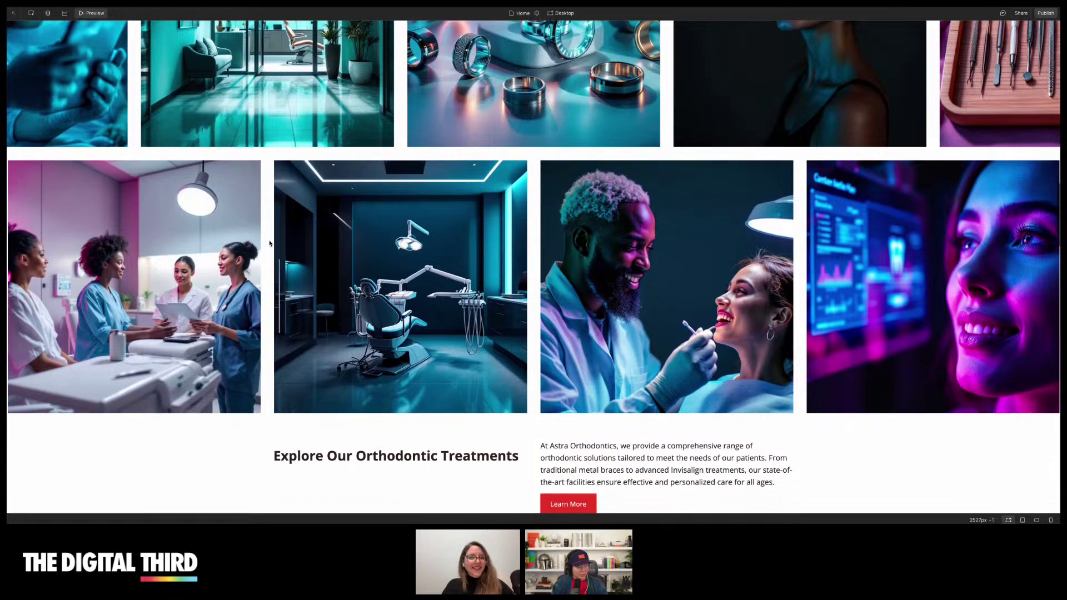
pyautogui.scroll(-10, 269, 243)
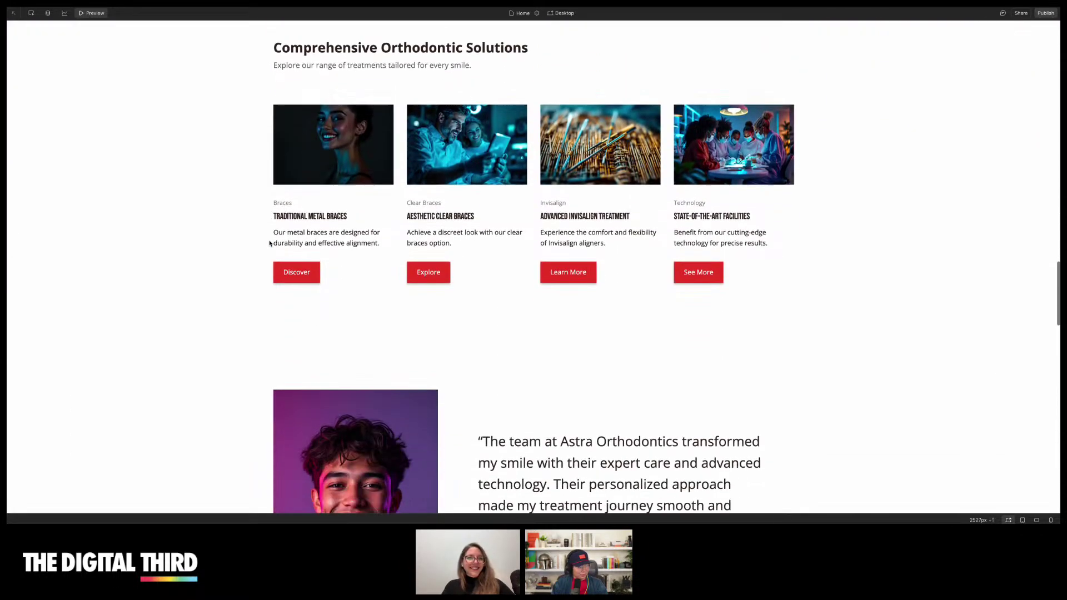
pyautogui.scroll(-4, 429, 226)
pyautogui.scroll(12, 428, 231)
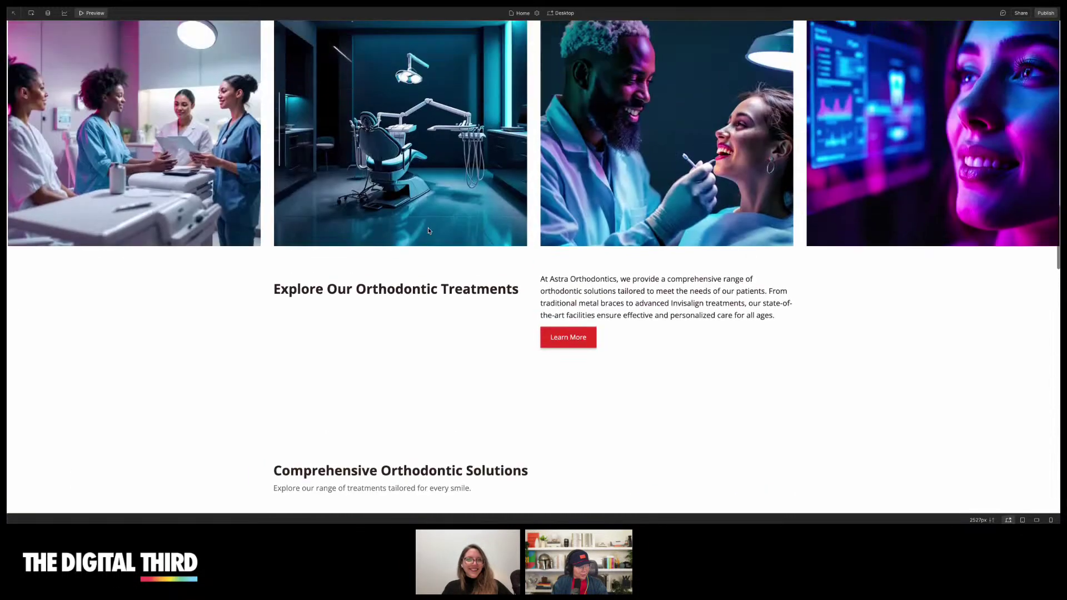
# - Compare the Treatments and Technology cards in the Explore Our Orthodontic Solutions section, finishing on Technology
pyautogui.scroll(-10, 429, 231)
pyautogui.scroll(1, 389, 194)
pyautogui.click(348, 167)
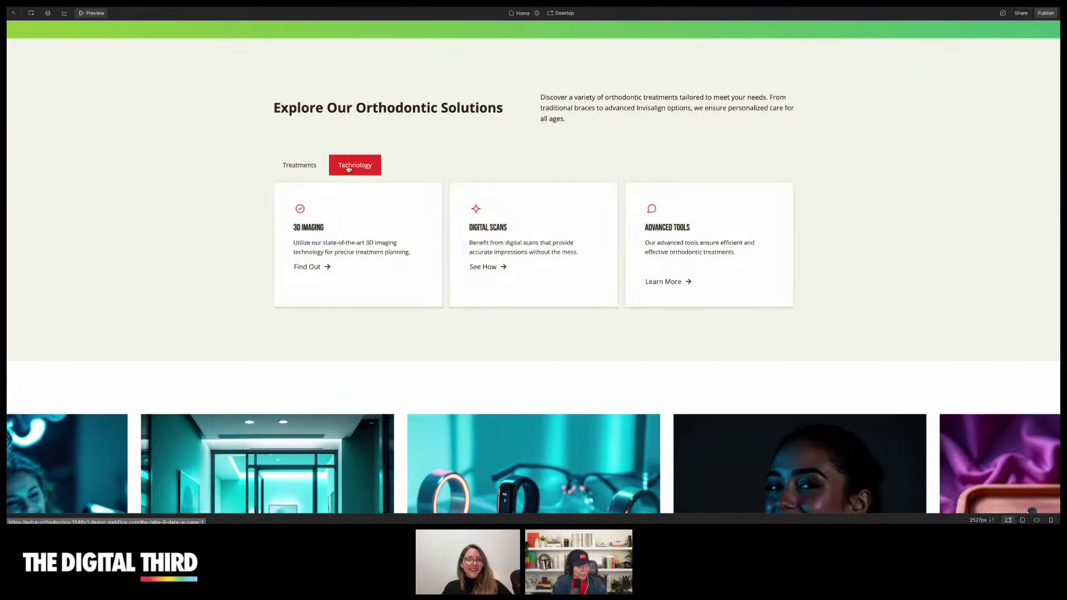
pyautogui.click(299, 165)
pyautogui.click(352, 167)
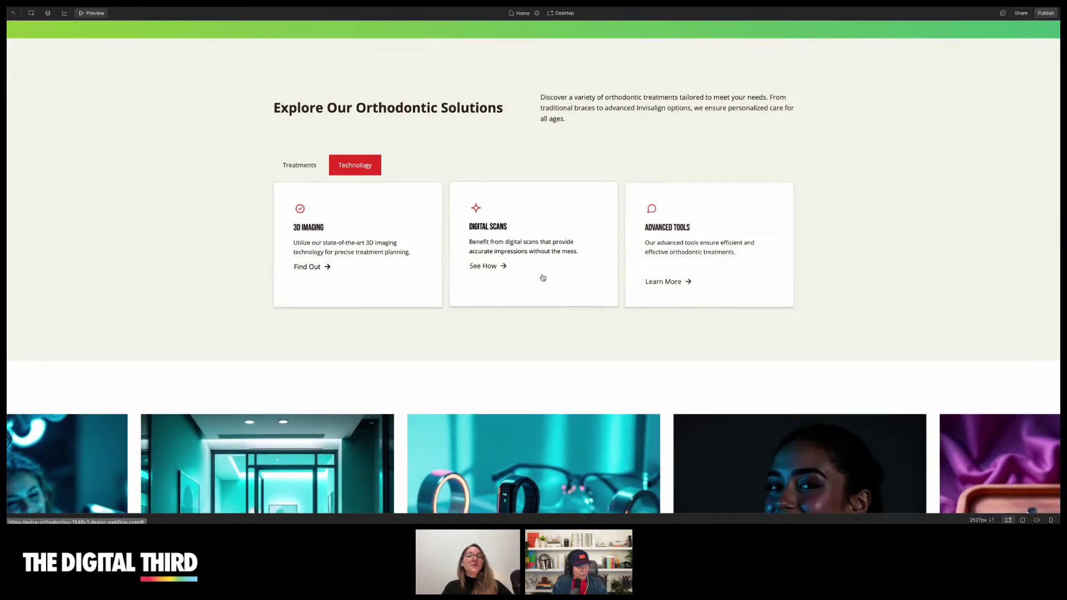
# - Examine the orthodontic page's testimonial, contact section and footer, finishing at the Frequently Asked Questions section
pyautogui.scroll(-20, 593, 164)
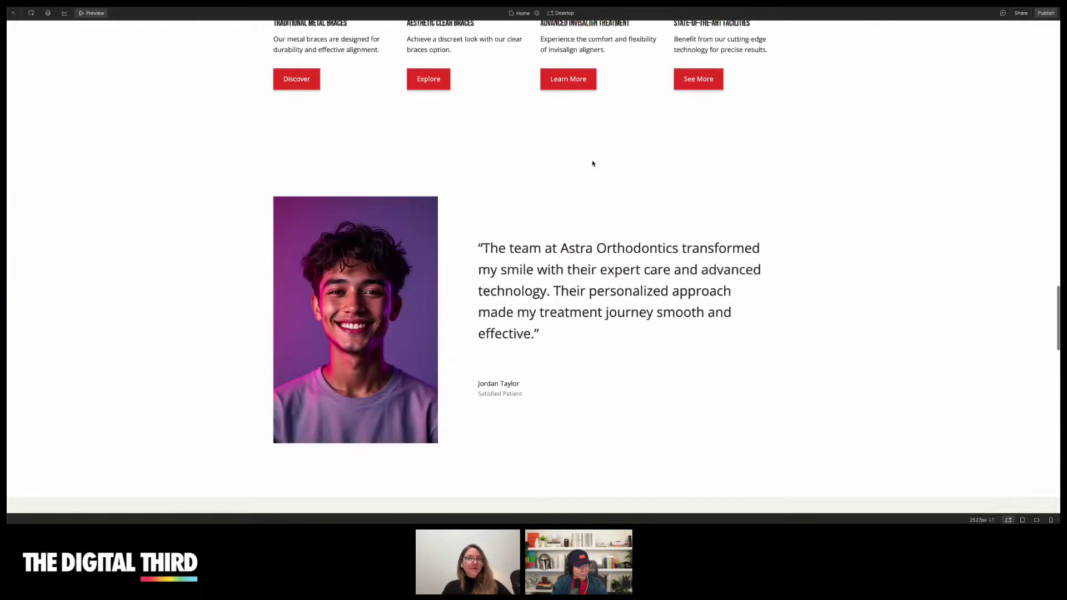
pyautogui.scroll(-5, 591, 231)
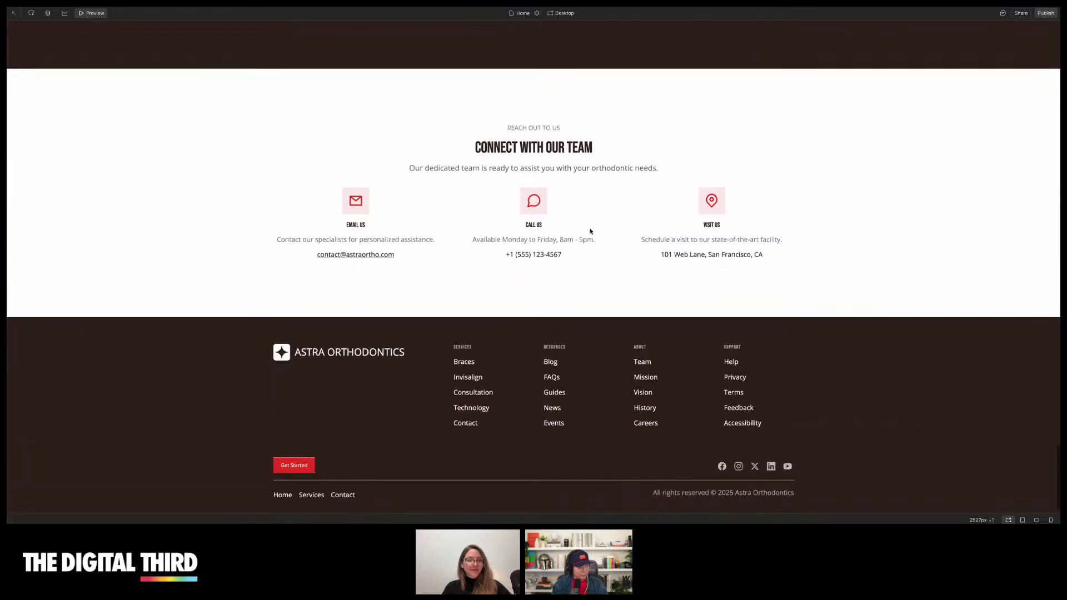
pyautogui.scroll(9, 591, 231)
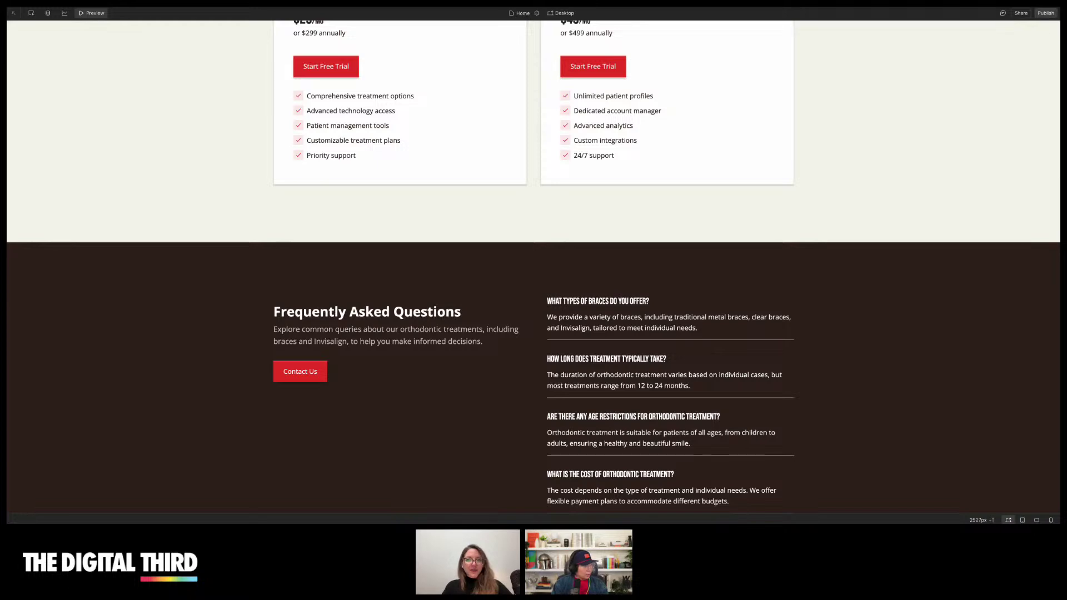
# - Switch to the published Creative Toppings Hub site in the browser and look over its hero and first card section
pyautogui.press('super+Tab')
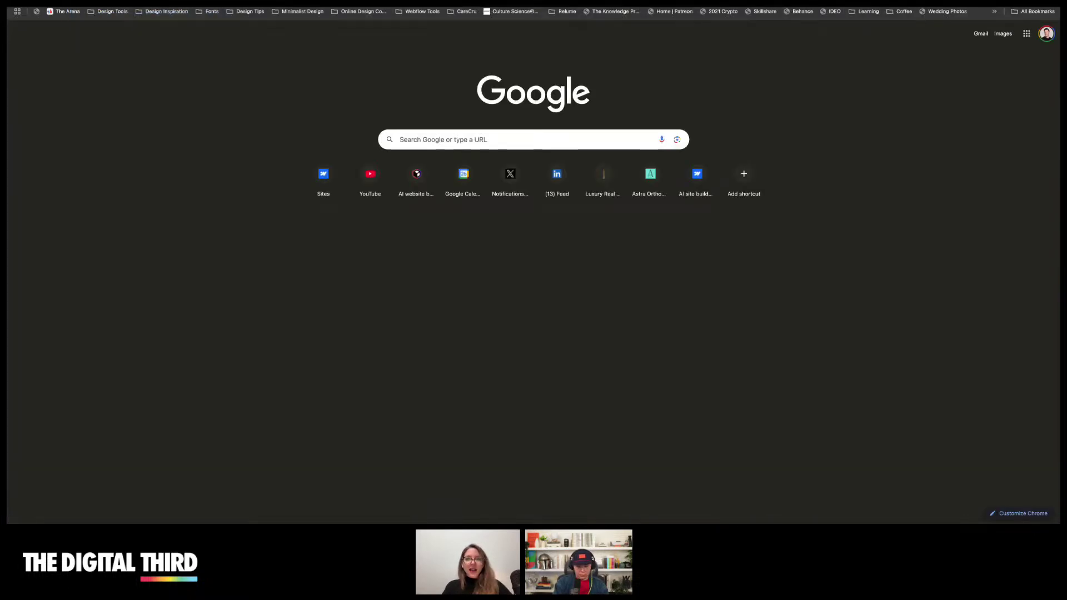
pyautogui.press('super+Tab')
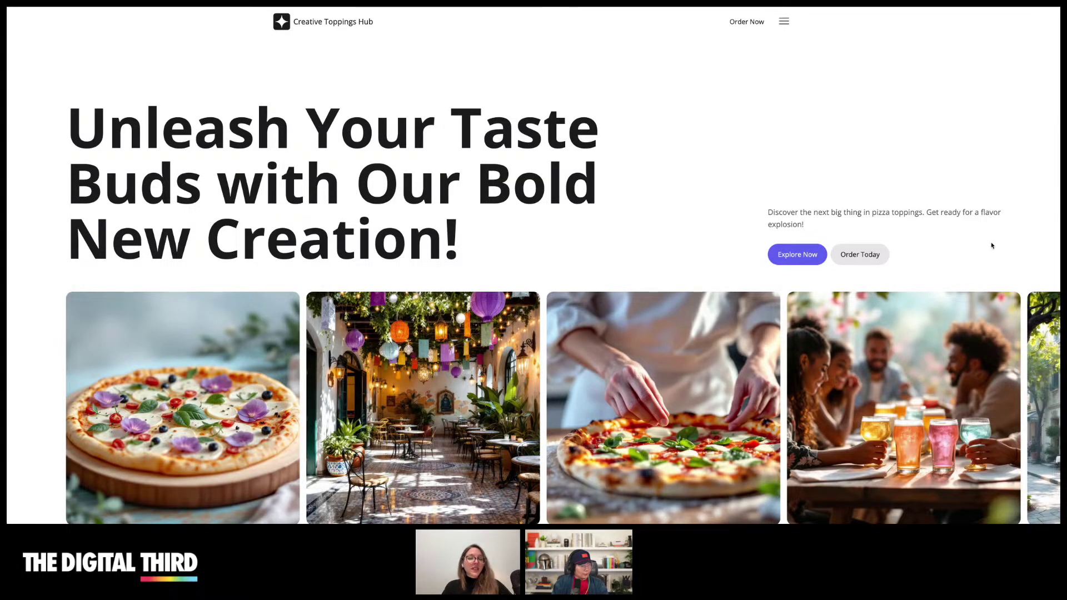
pyautogui.scroll(-7, 992, 245)
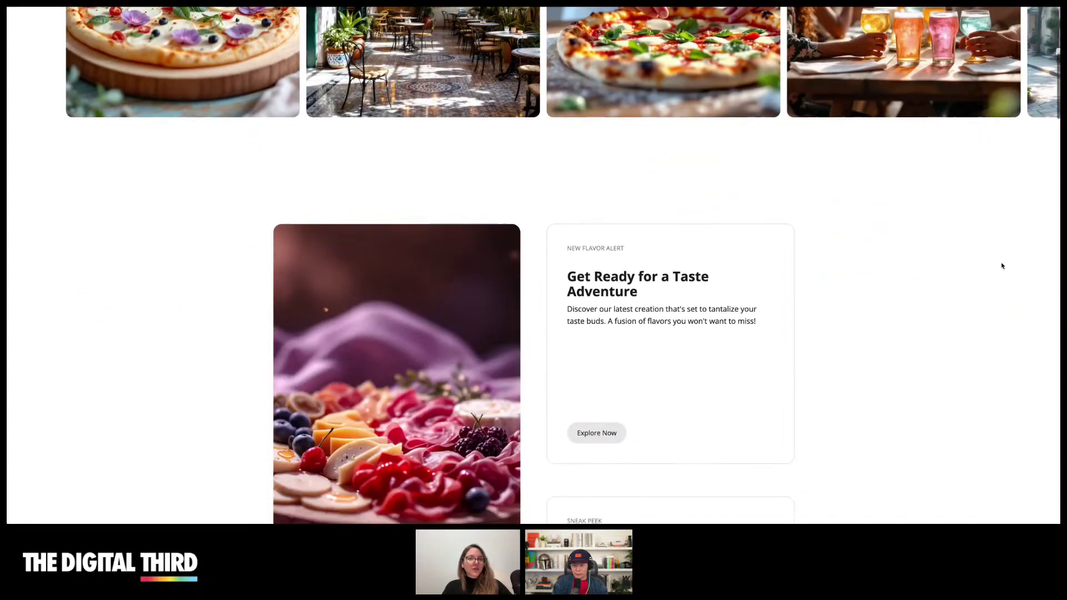
pyautogui.scroll(7, 1002, 266)
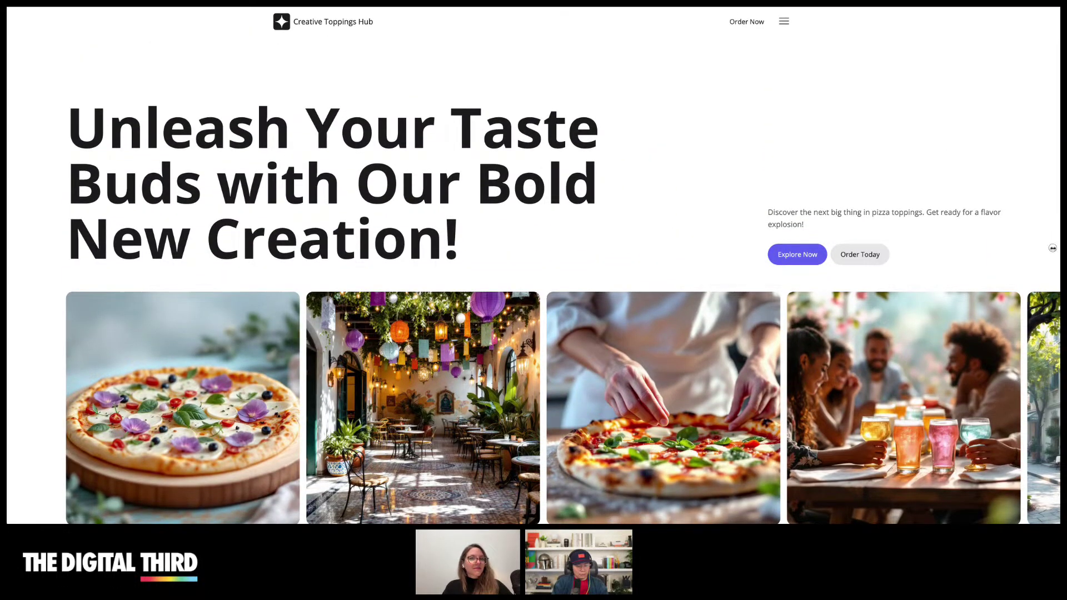
# - Narrow the browser window to about half the screen, check how the pizza hero reflows, and restore the full width
pyautogui.moveTo(1052, 248); pyautogui.dragTo(572, 248)
pyautogui.scroll(-2, 458, 307)
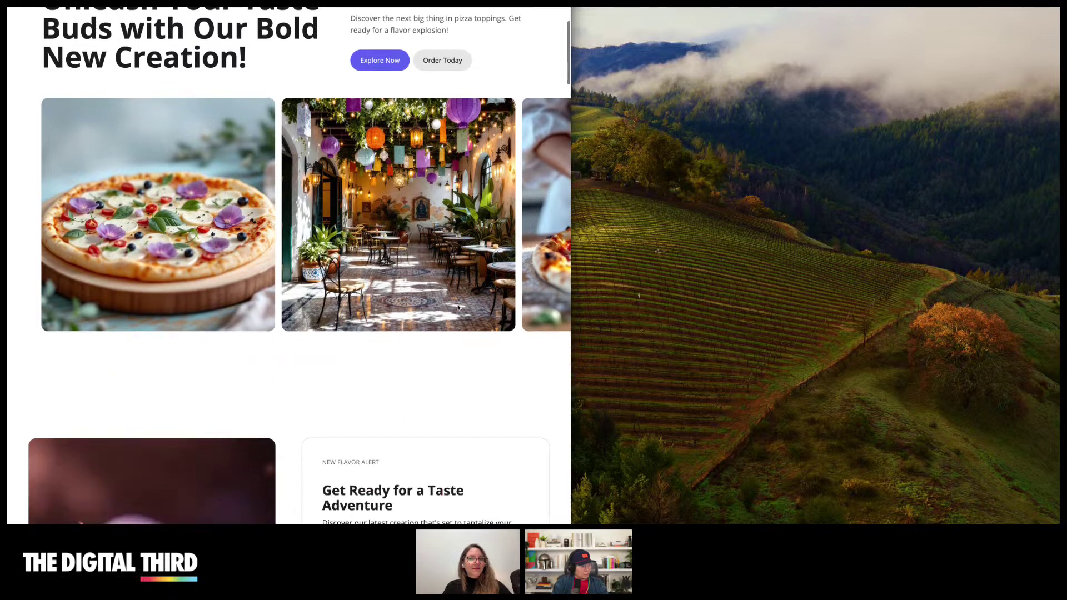
pyautogui.scroll(2, 458, 307)
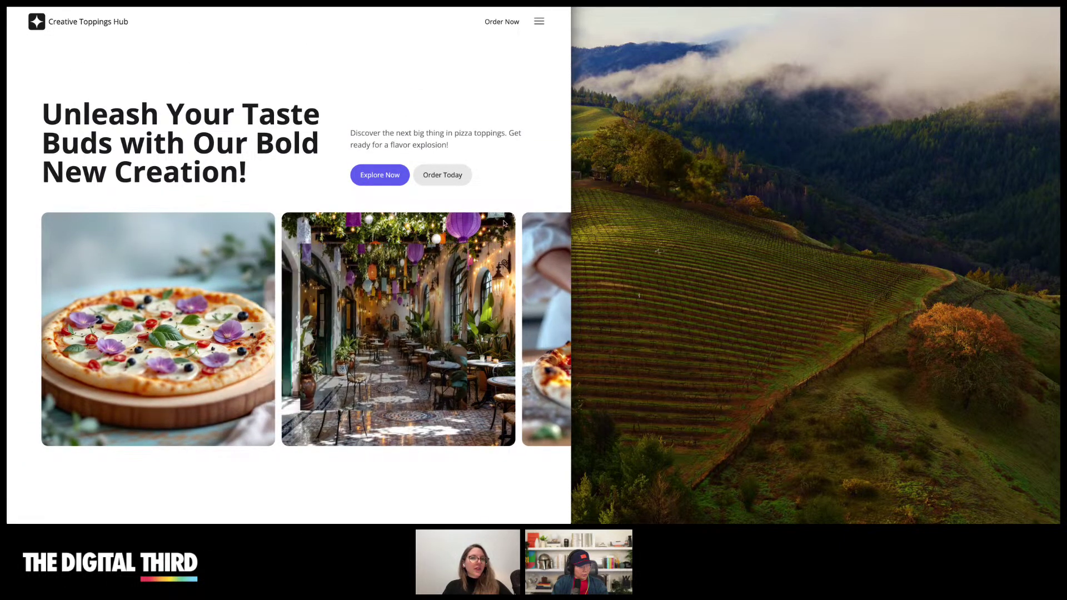
pyautogui.moveTo(572, 167); pyautogui.dragTo(1059, 168)
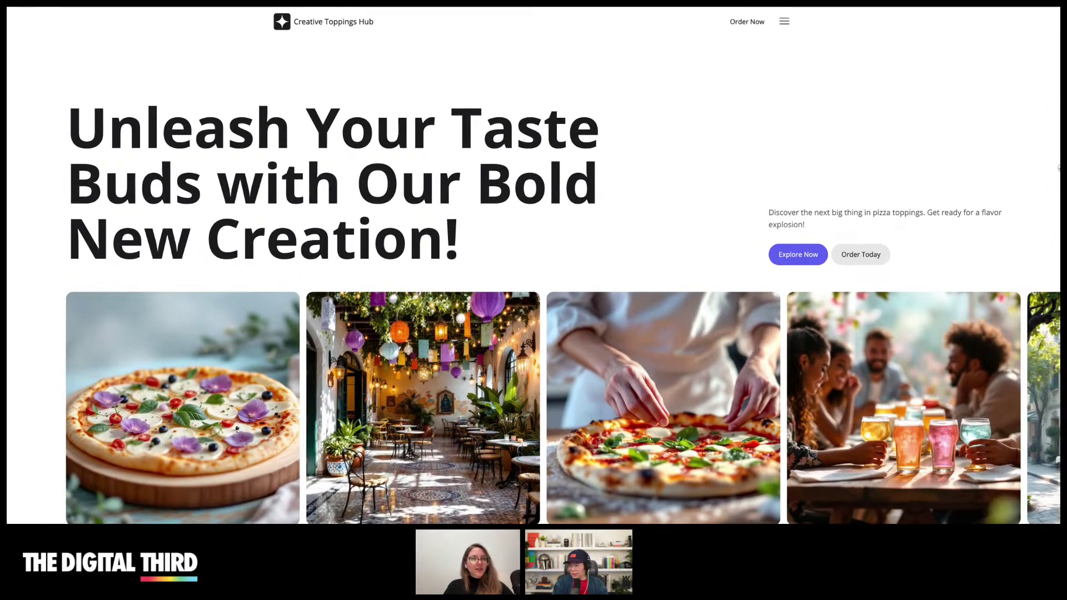
# - Examine how the hero images and the stacking cards behave on scroll on the published pizza site, ending at the hero
pyautogui.scroll(-10, 814, 321)
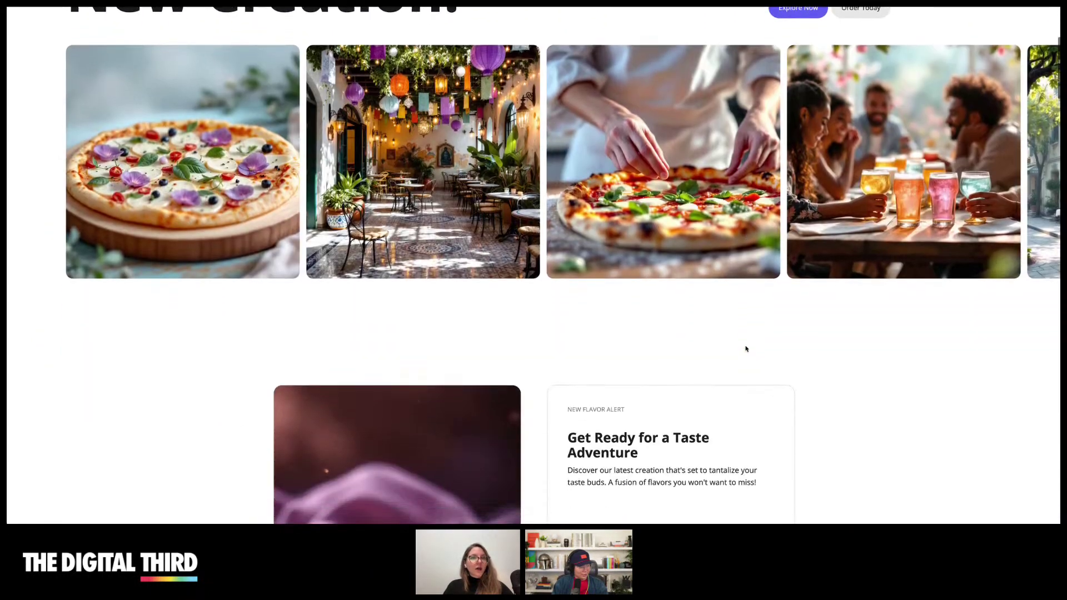
pyautogui.scroll(-4, 746, 346)
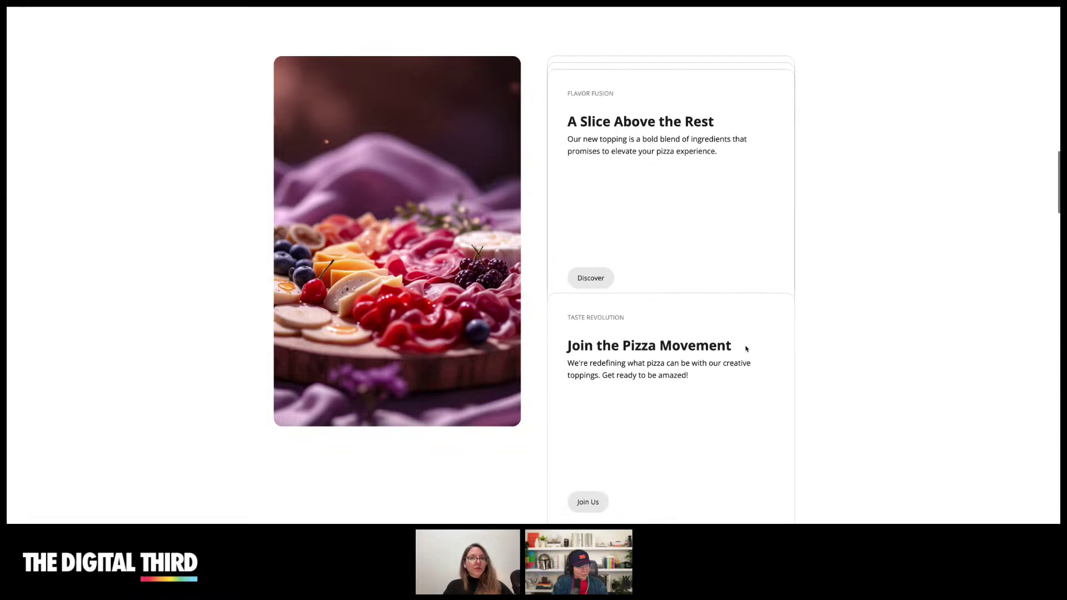
pyautogui.scroll(15, 746, 347)
pyautogui.scroll(-3, 745, 348)
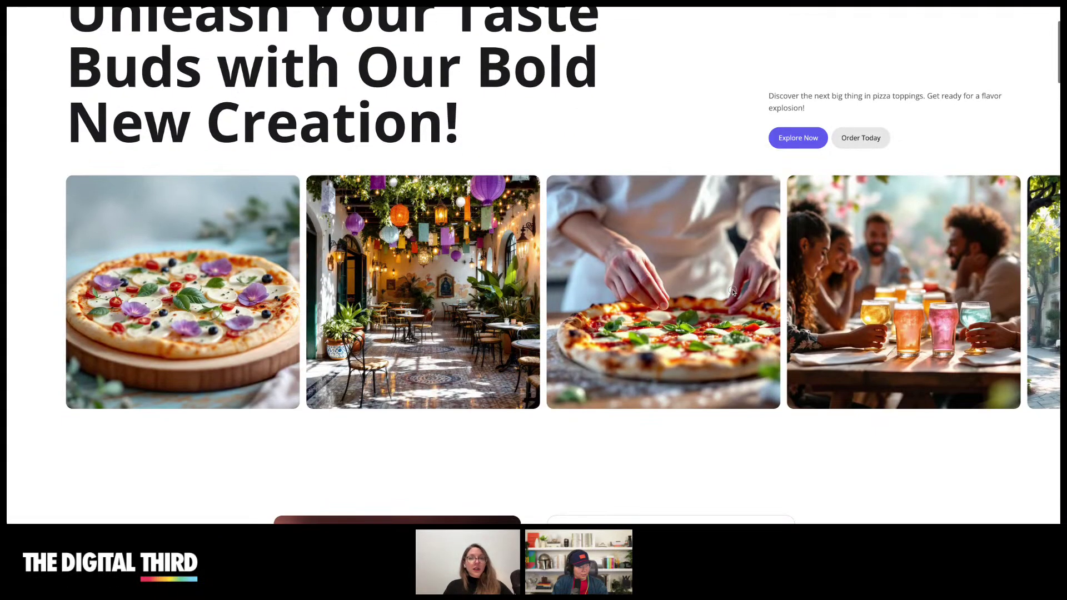
pyautogui.scroll(-1, 724, 327)
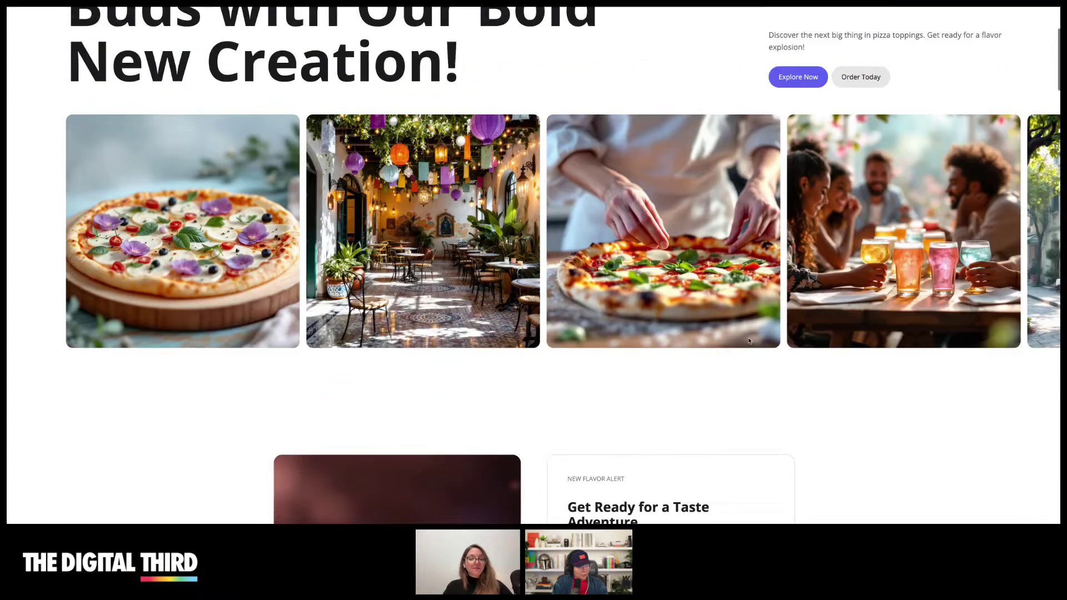
pyautogui.scroll(2, 875, 164)
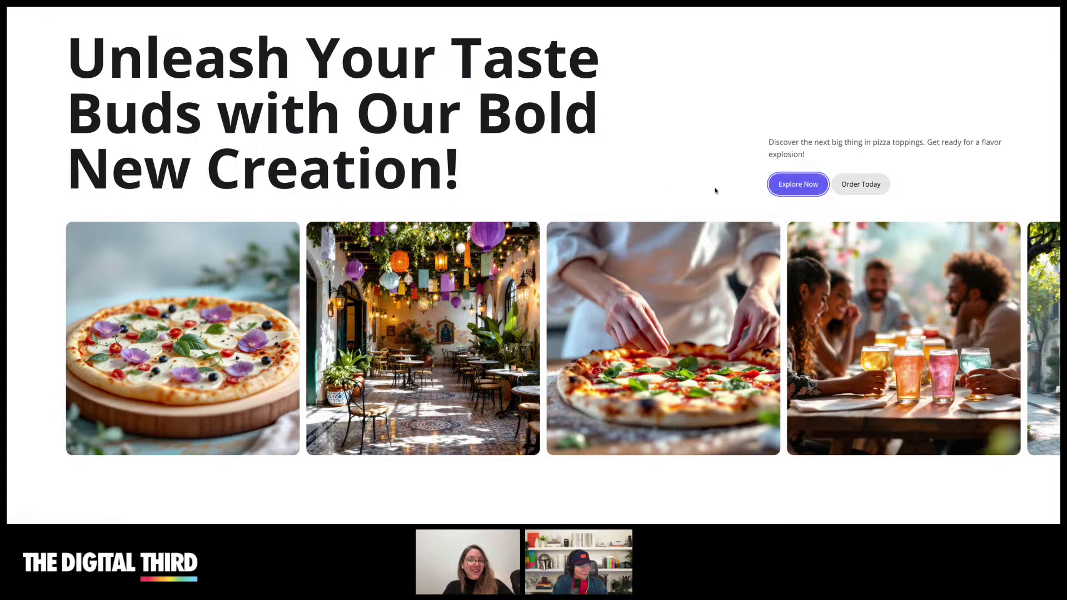
pyautogui.scroll(2, 689, 167)
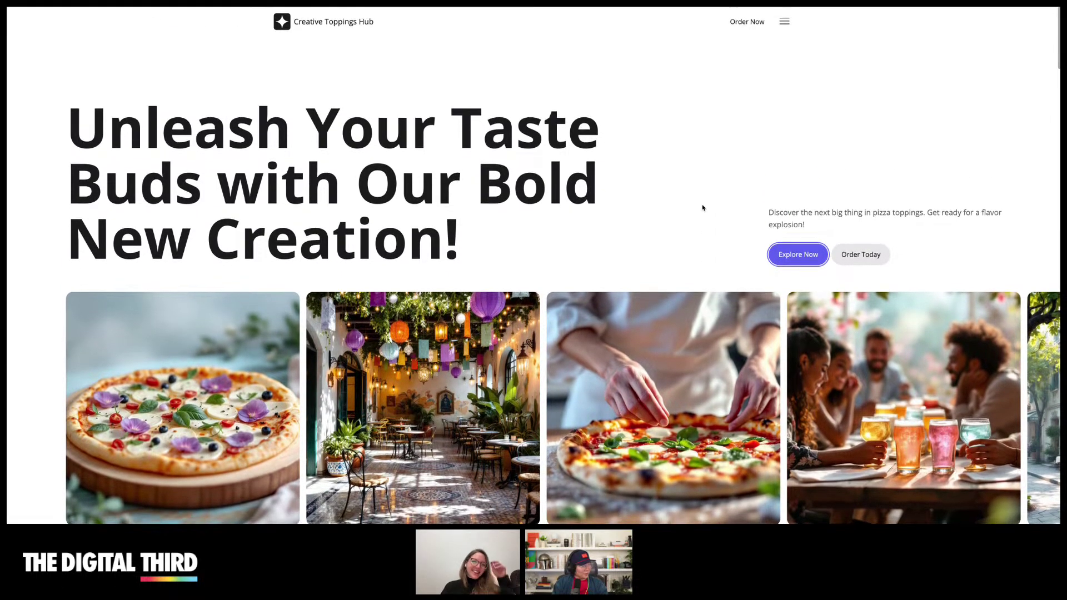
# - Open the published pizza site's full-screen navigation menu, examine its links and contact details, and close it
pyautogui.click(779, 22)
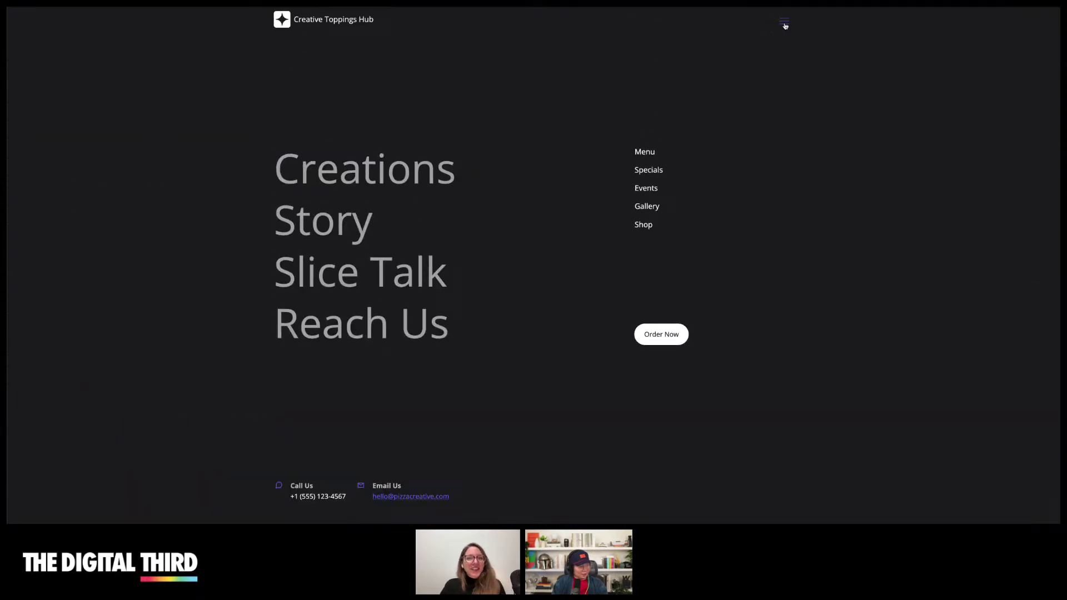
pyautogui.click(783, 24)
pyautogui.click(784, 24)
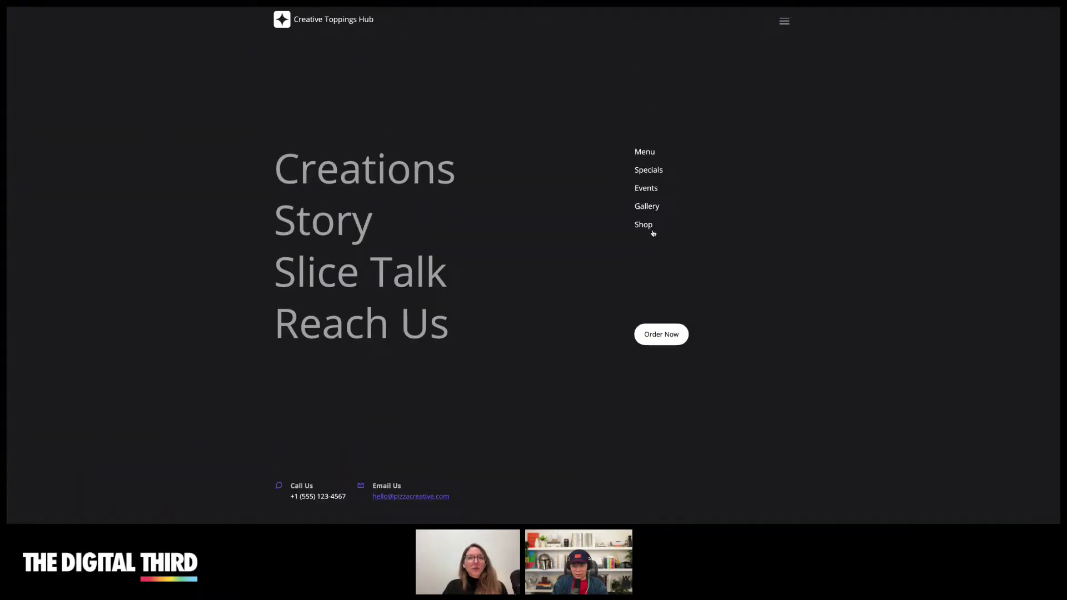
pyautogui.click(788, 18)
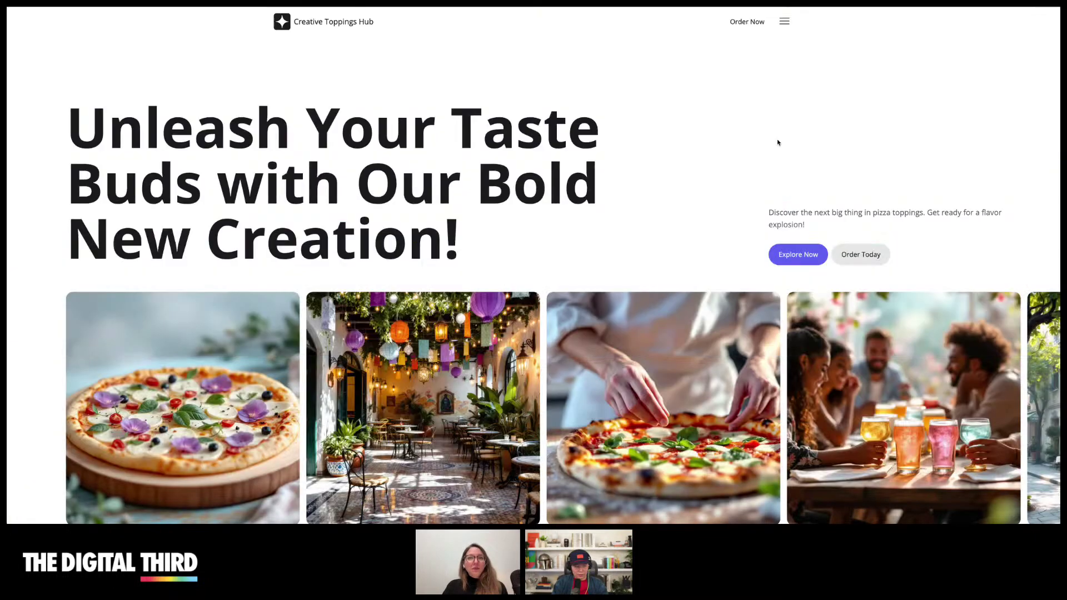
# - Review the published pizza page from the stacking cards through the feature grid, order banner and FAQ, ending at the fan testimonials
pyautogui.scroll(-10, 777, 143)
pyautogui.scroll(-10, 778, 143)
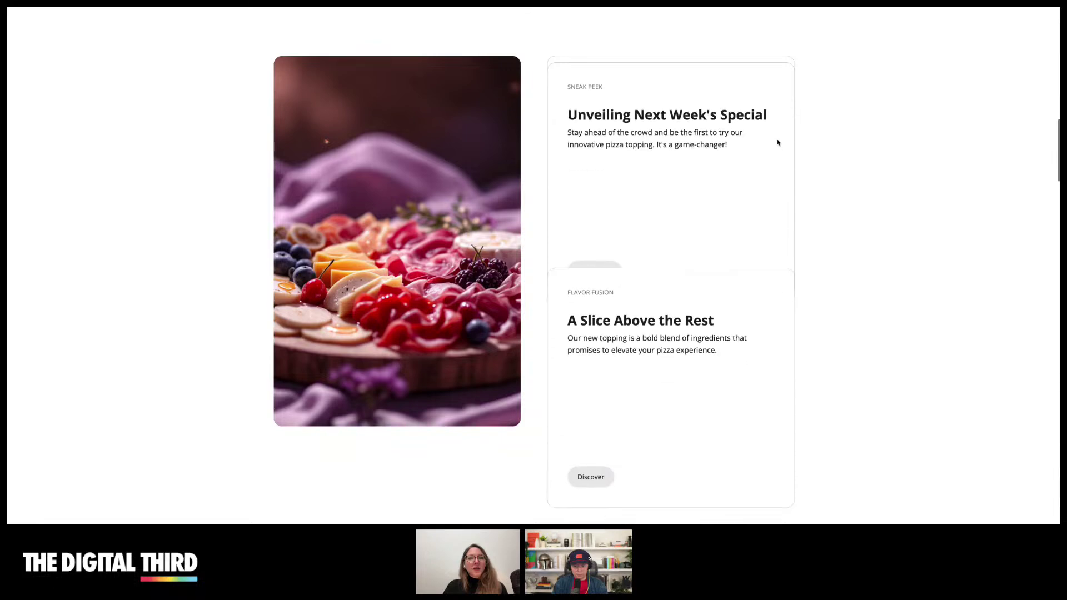
pyautogui.scroll(-8, 834, 261)
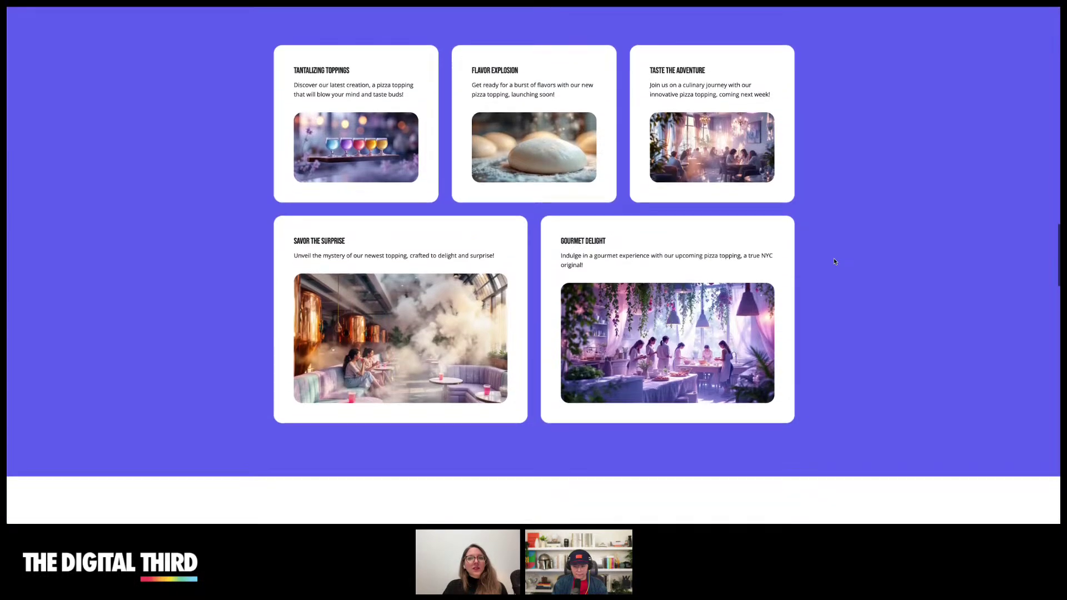
pyautogui.scroll(-12, 723, 278)
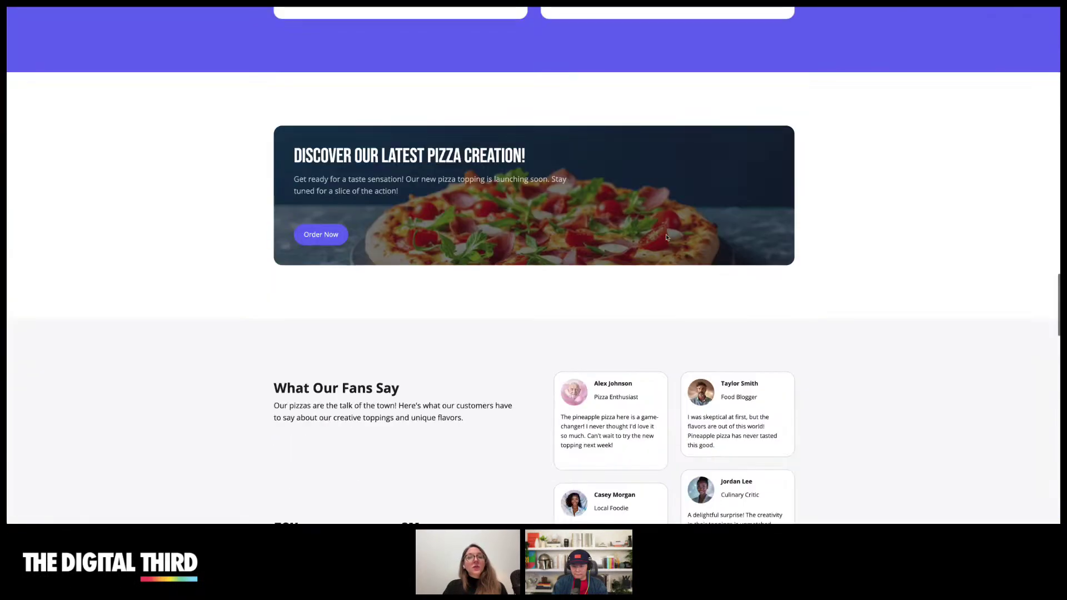
pyautogui.scroll(-12, 687, 285)
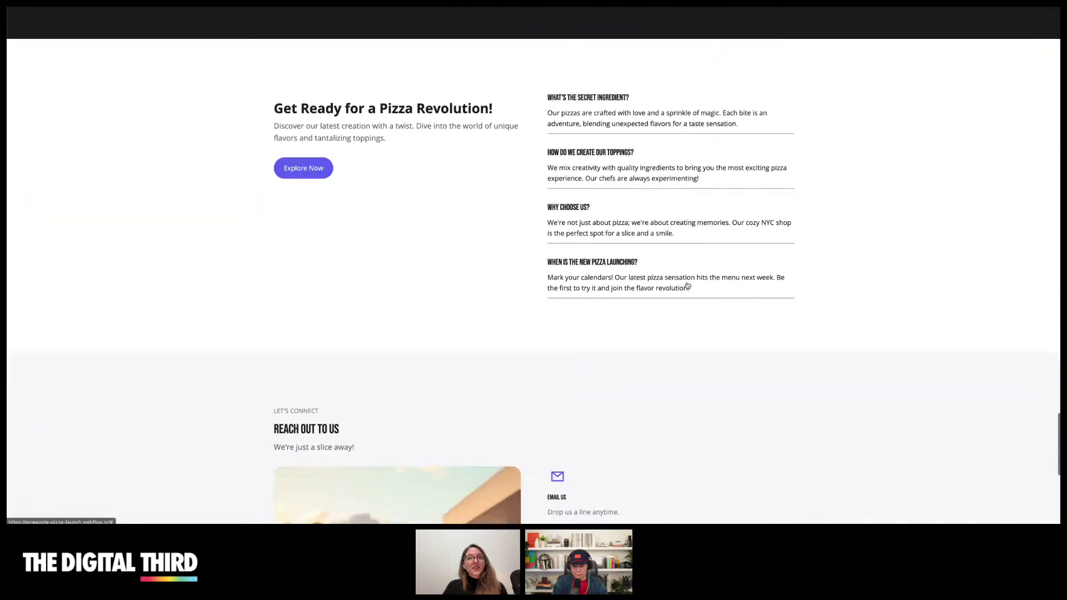
pyautogui.scroll(20, 687, 284)
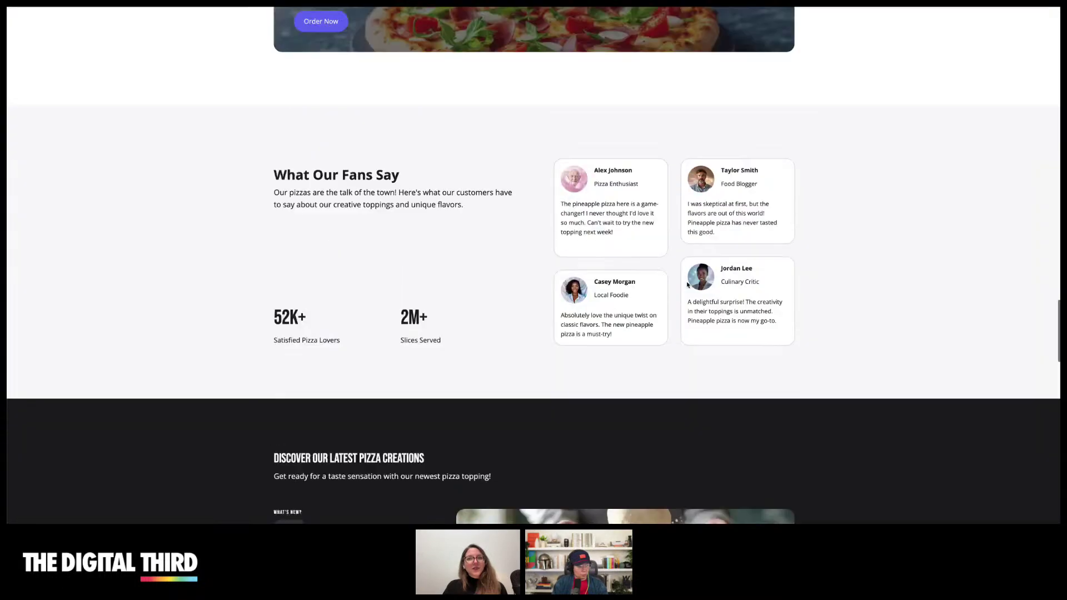
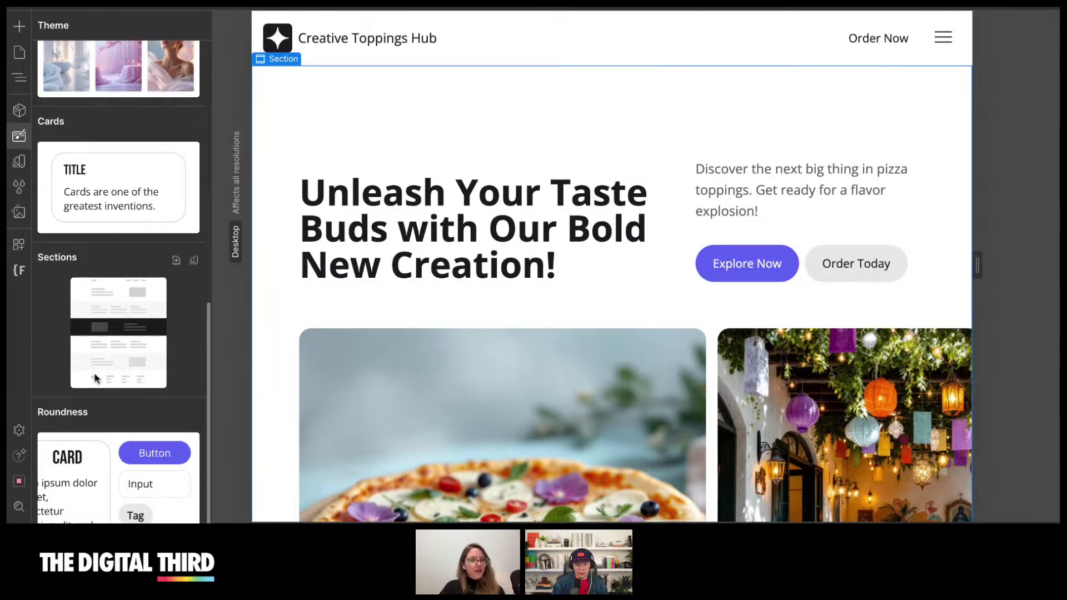
# - Review the pizza site's theme settings for sections, cards, images, forms, buttons and typography in the site builder
pyautogui.scroll(5, 90, 273)
pyautogui.scroll(9, 89, 270)
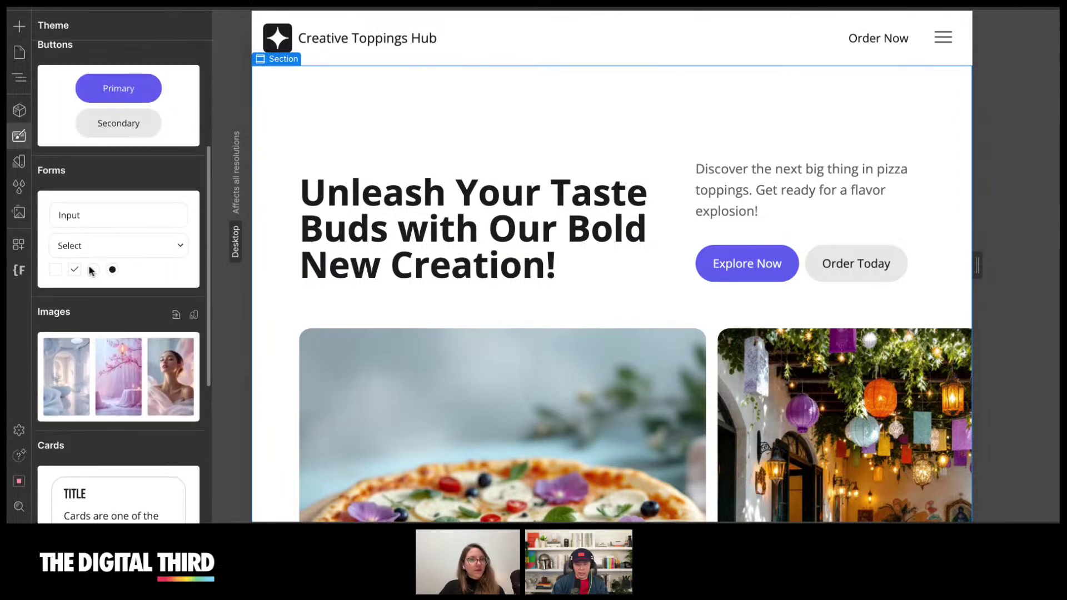
pyautogui.scroll(-1, 89, 270)
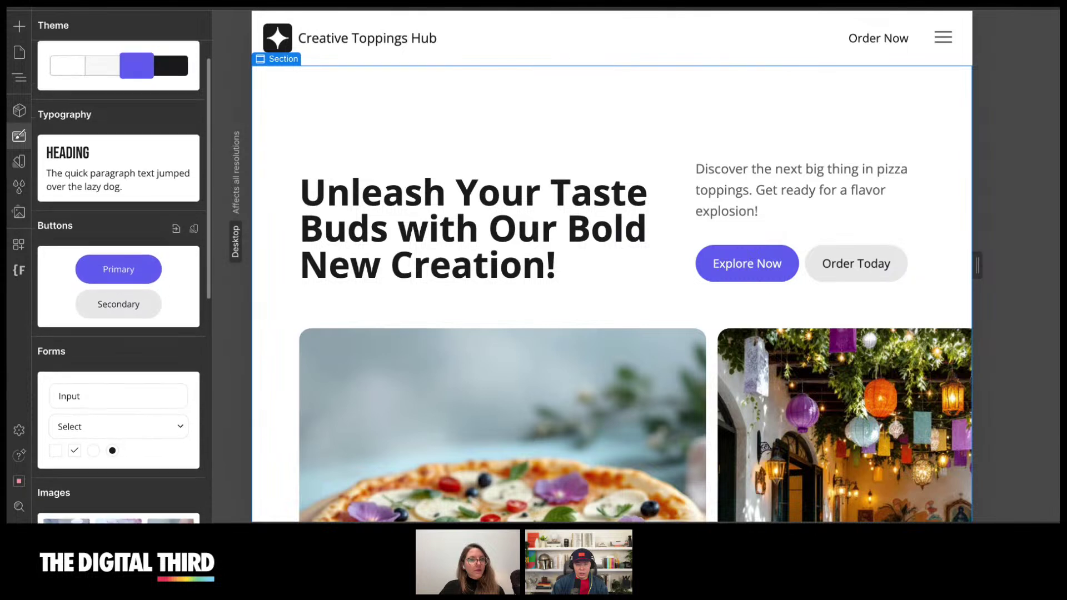
# - Set the theme's image style to the dark, moody preset listed directly after Pitch black and return to the theme overview
pyautogui.scroll(2, 89, 270)
pyautogui.scroll(-3, 88, 270)
pyautogui.scroll(-12, 119, 278)
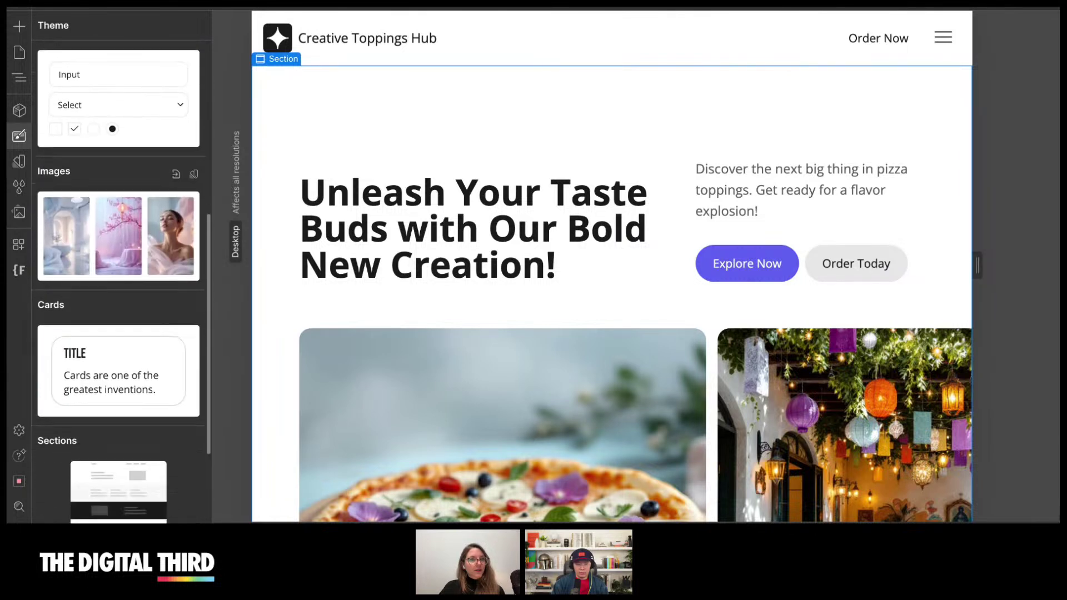
pyautogui.scroll(7, 118, 278)
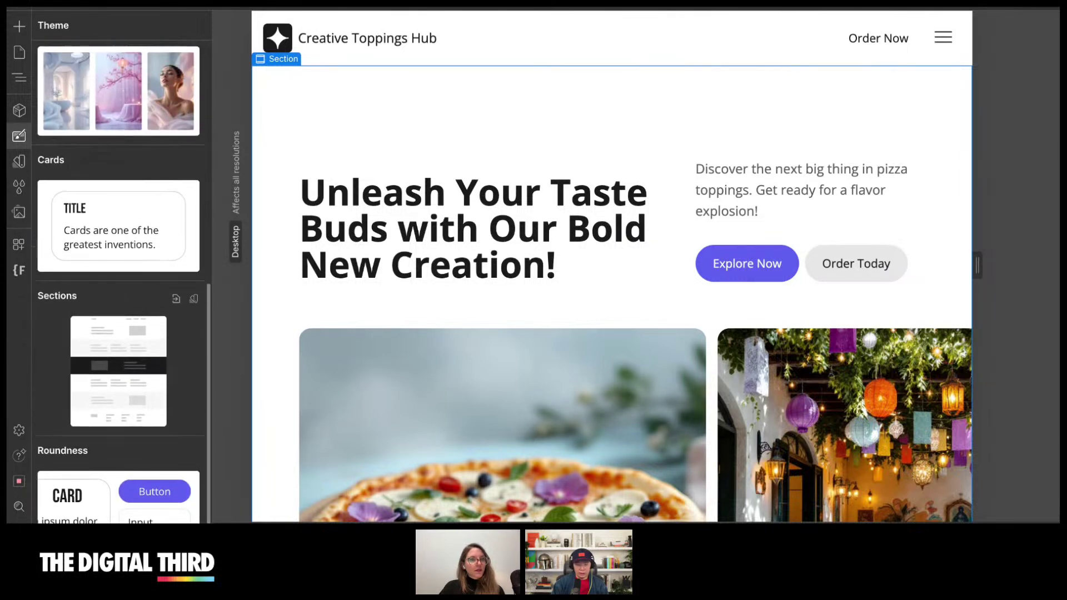
pyautogui.scroll(7, 119, 277)
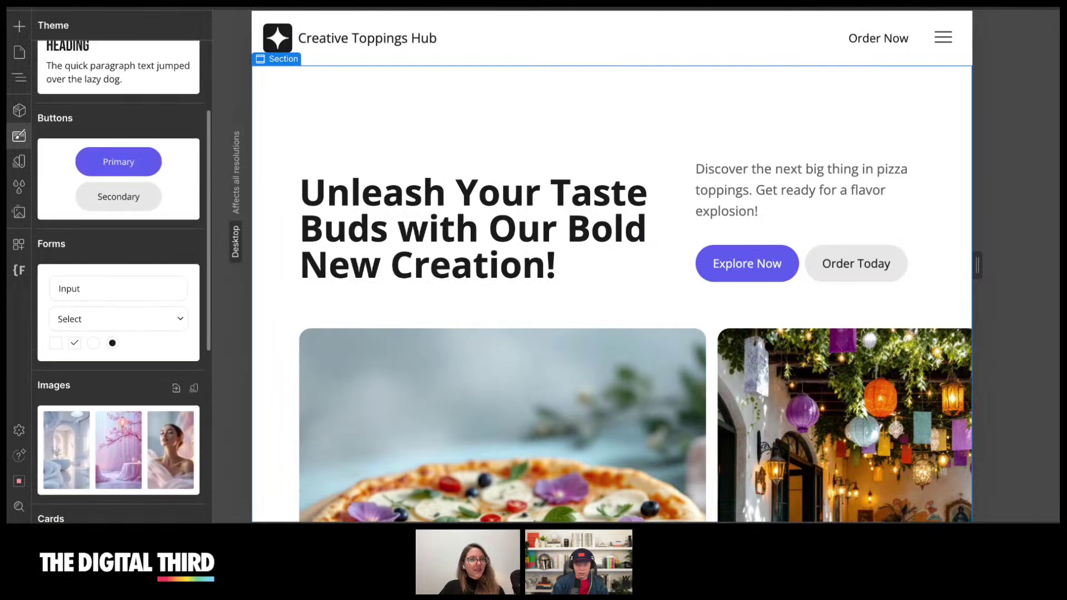
pyautogui.scroll(-2, 119, 278)
pyautogui.scroll(-10, 111, 134)
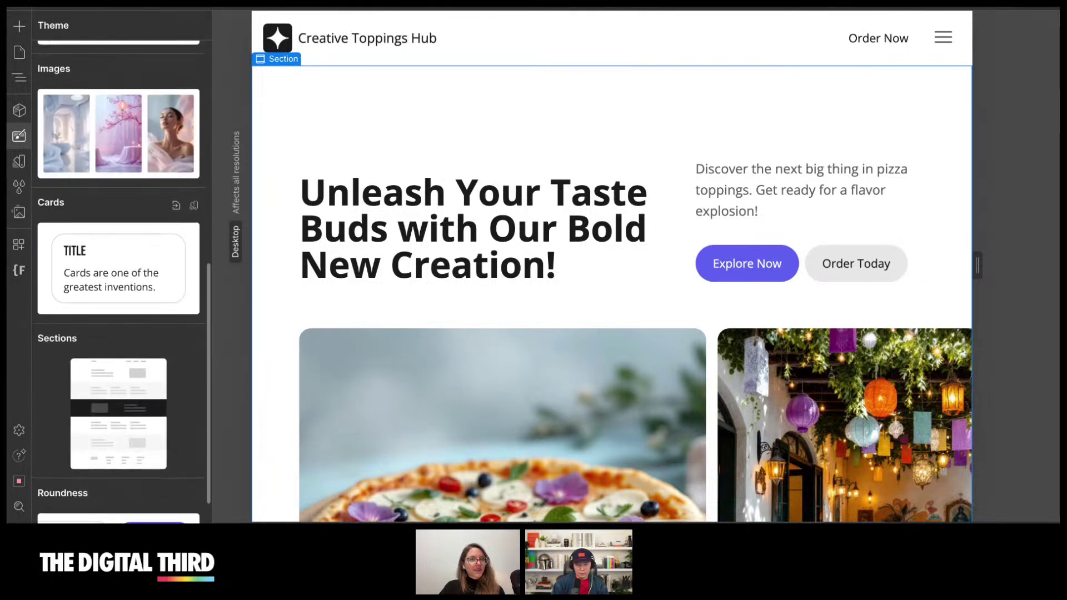
pyautogui.click(111, 135)
pyautogui.scroll(-7, 134, 286)
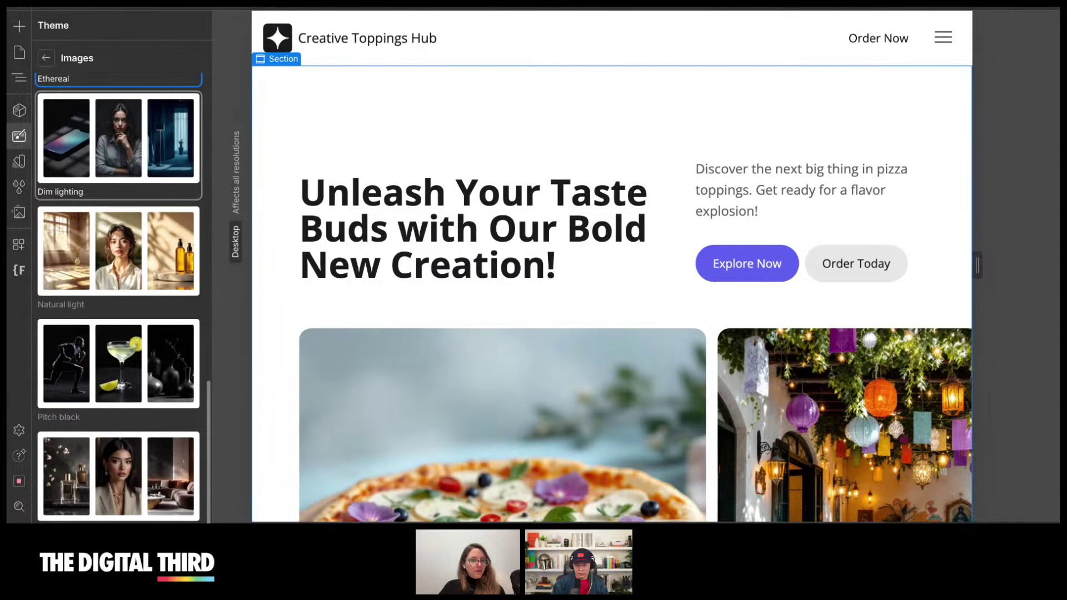
pyautogui.click(138, 455)
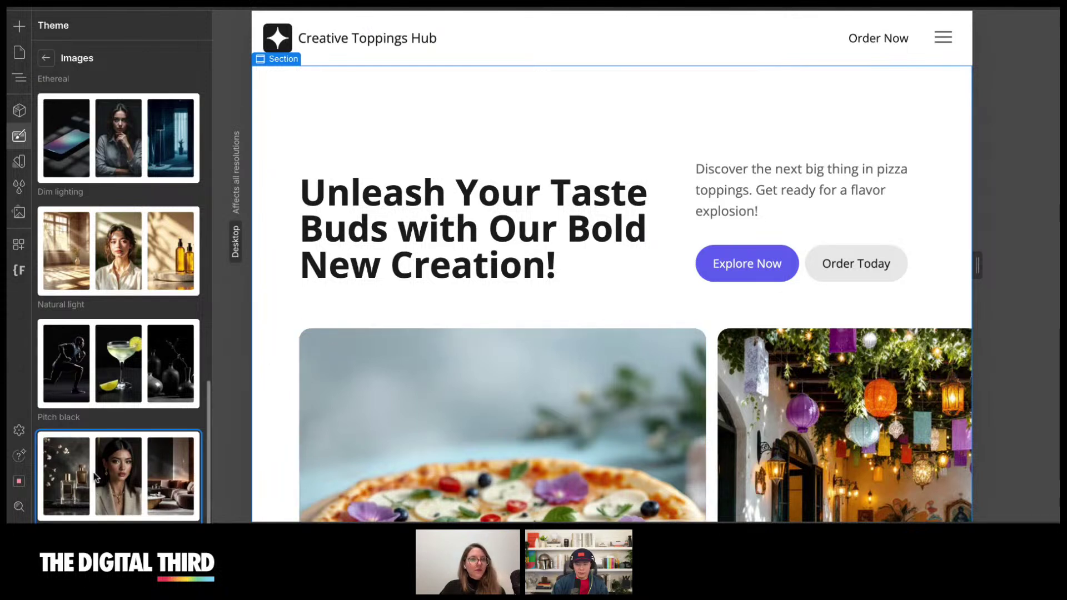
pyautogui.click(45, 58)
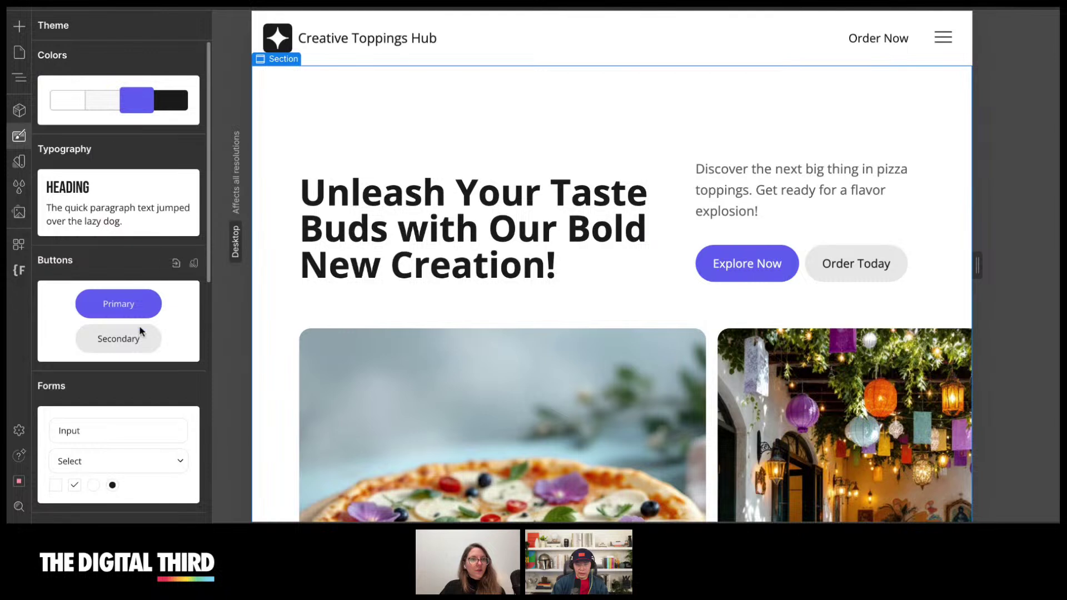
# - Open the design variables from the theme's Images section, examine the Design System colors, and return to the theme settings
pyautogui.scroll(-10, 139, 332)
pyautogui.scroll(3, 133, 211)
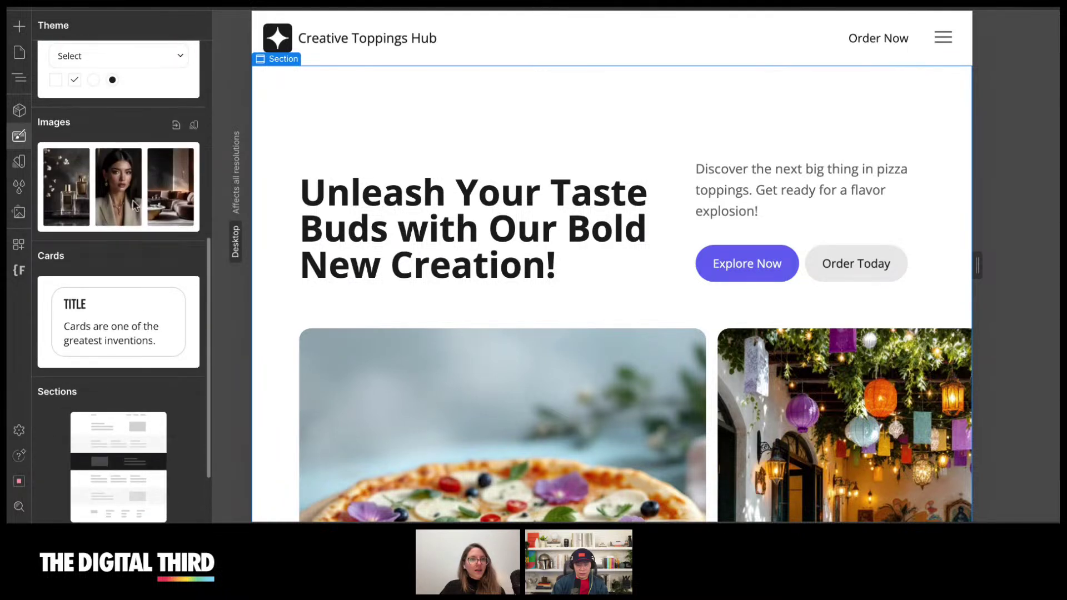
pyautogui.click(194, 125)
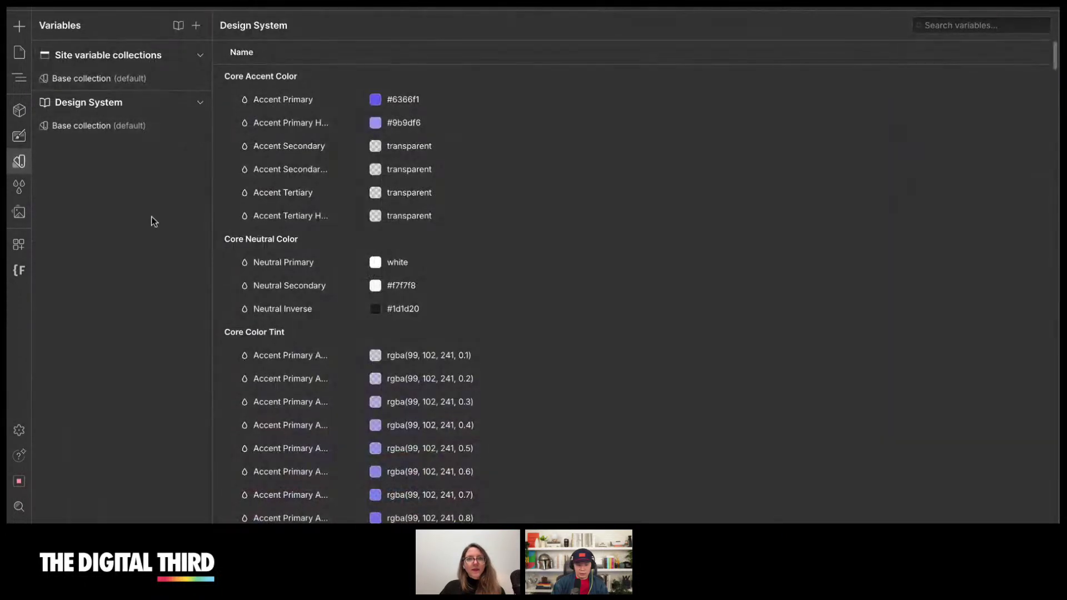
pyautogui.scroll(-1, 341, 127)
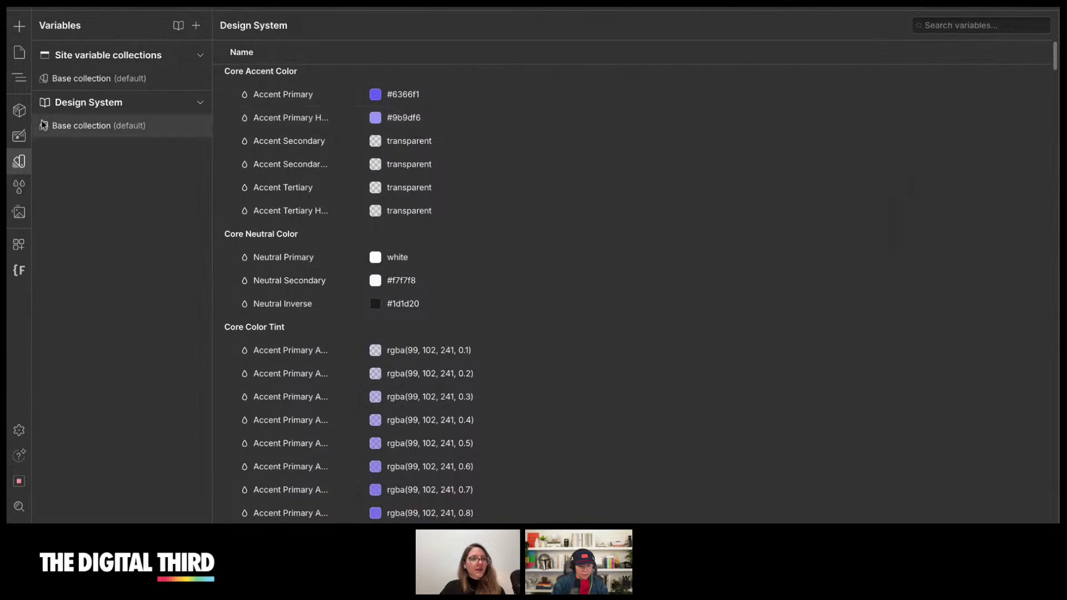
pyautogui.click(19, 136)
# - Set the theme's image style to Natural light
pyautogui.scroll(-8, 161, 284)
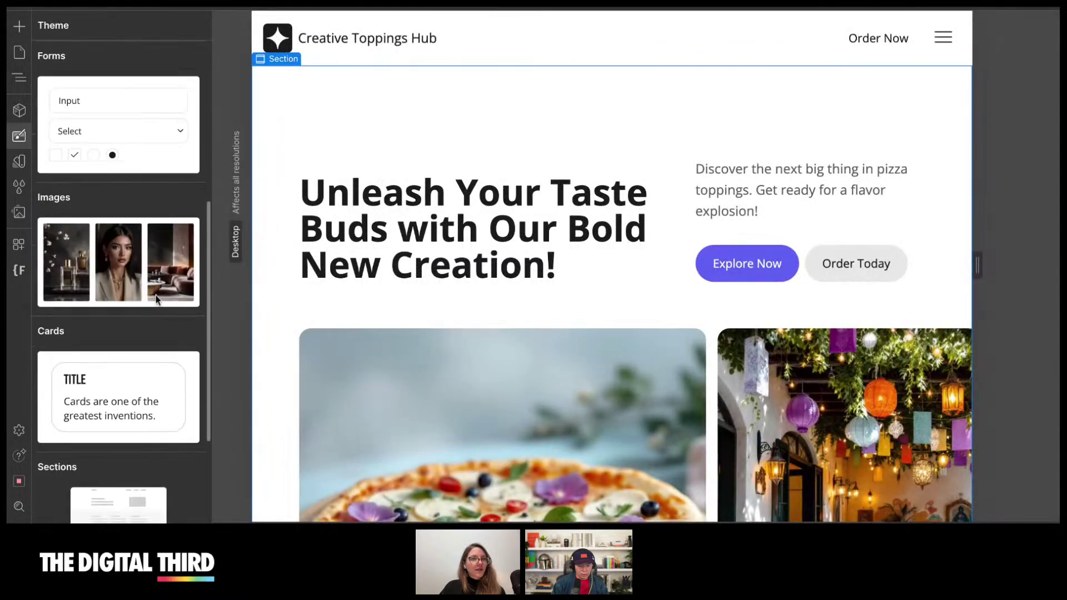
pyautogui.click(133, 139)
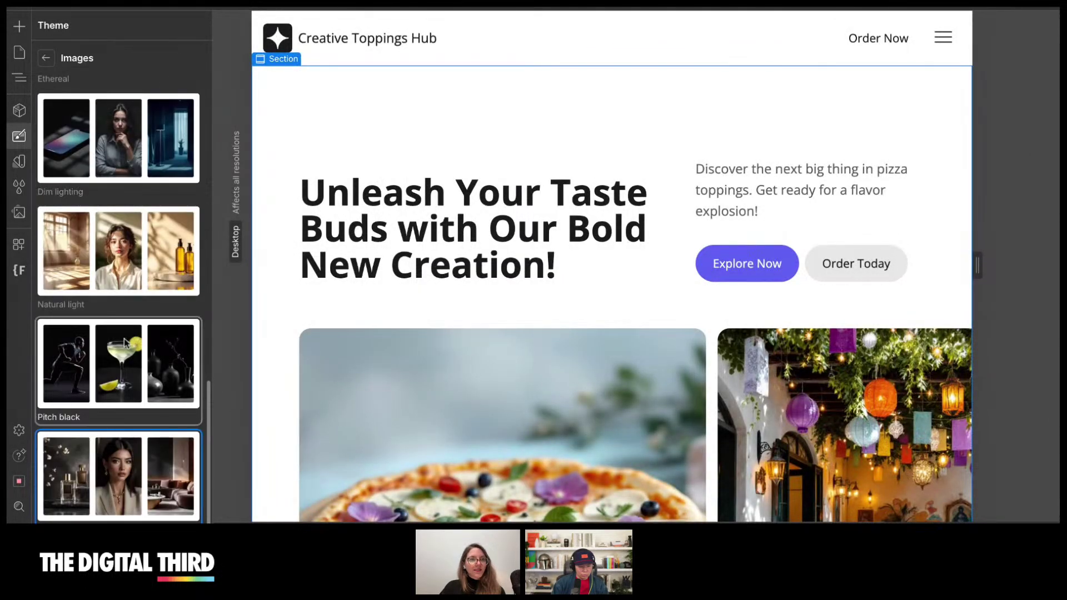
pyautogui.click(126, 276)
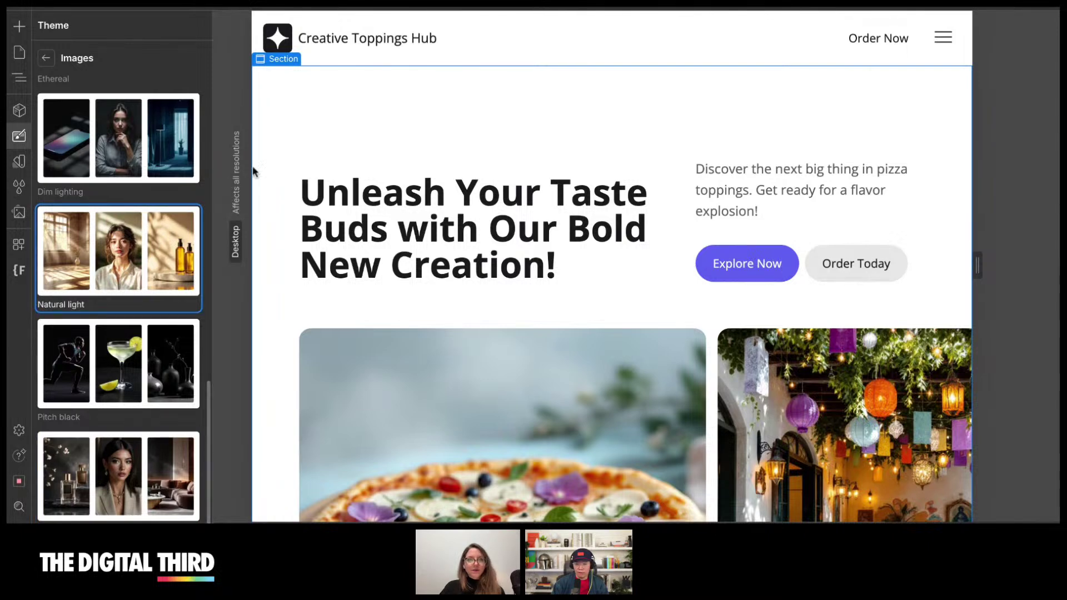
# - Examine the hero section on the page and in the element tree, collapsing its contents and the Main block
pyautogui.click(271, 162)
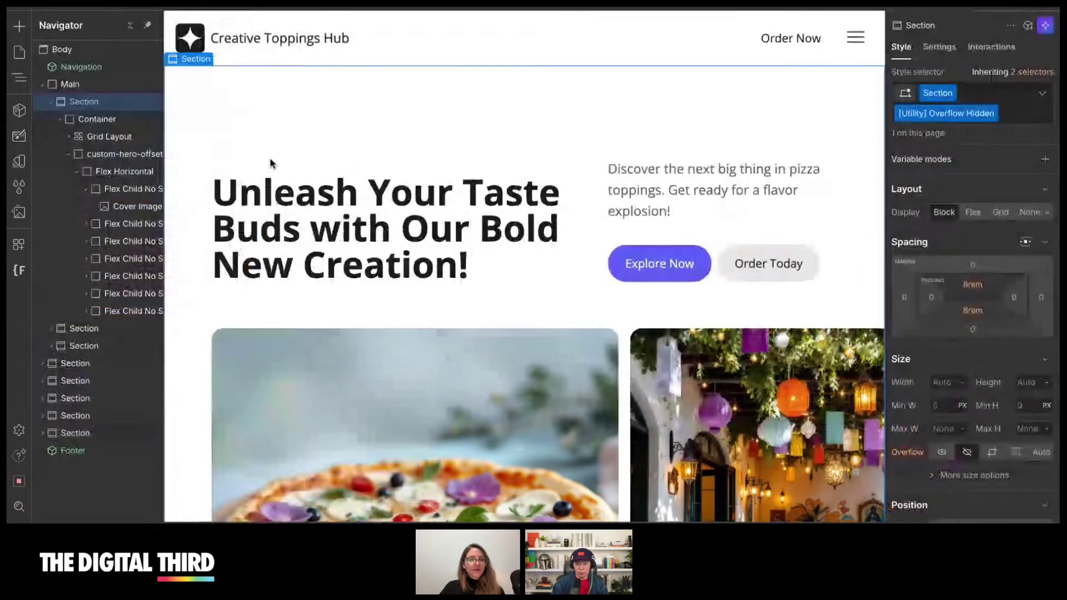
pyautogui.scroll(-3, 267, 221)
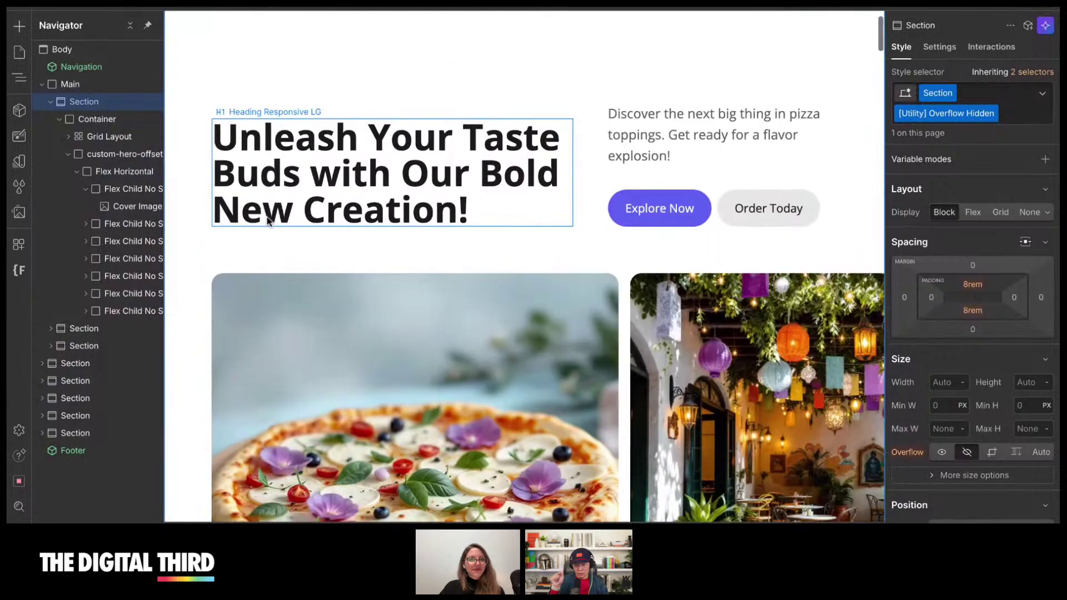
pyautogui.scroll(-10, 267, 221)
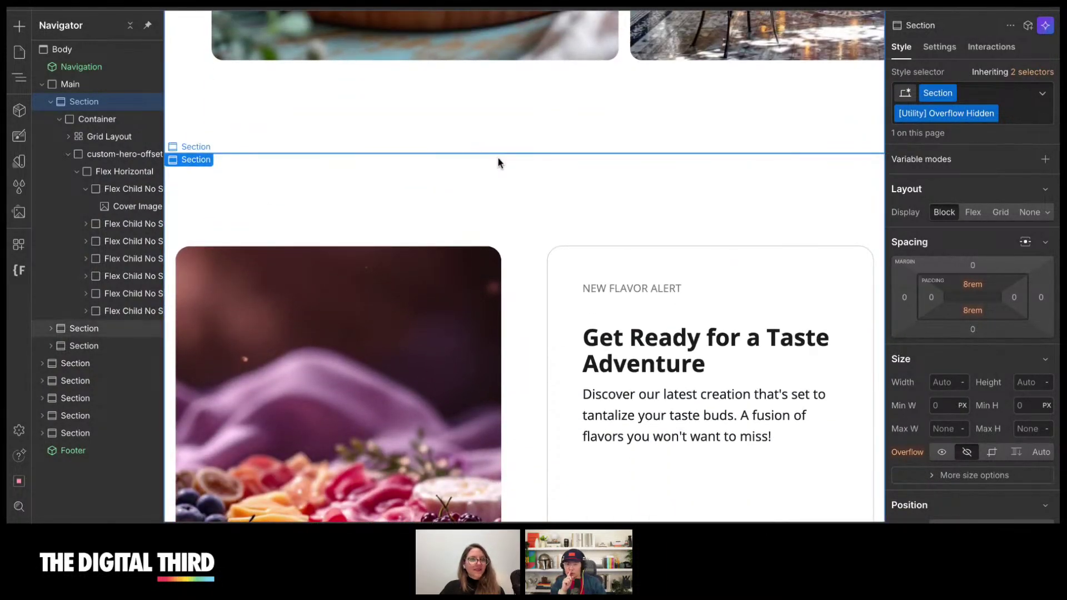
pyautogui.click(50, 102)
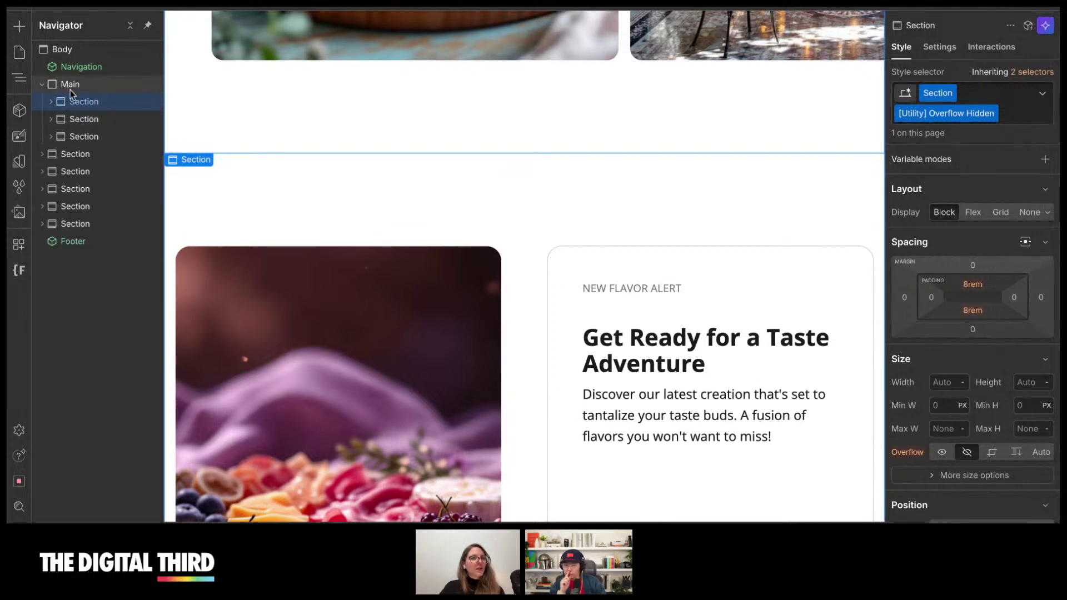
pyautogui.click(70, 89)
pyautogui.click(44, 86)
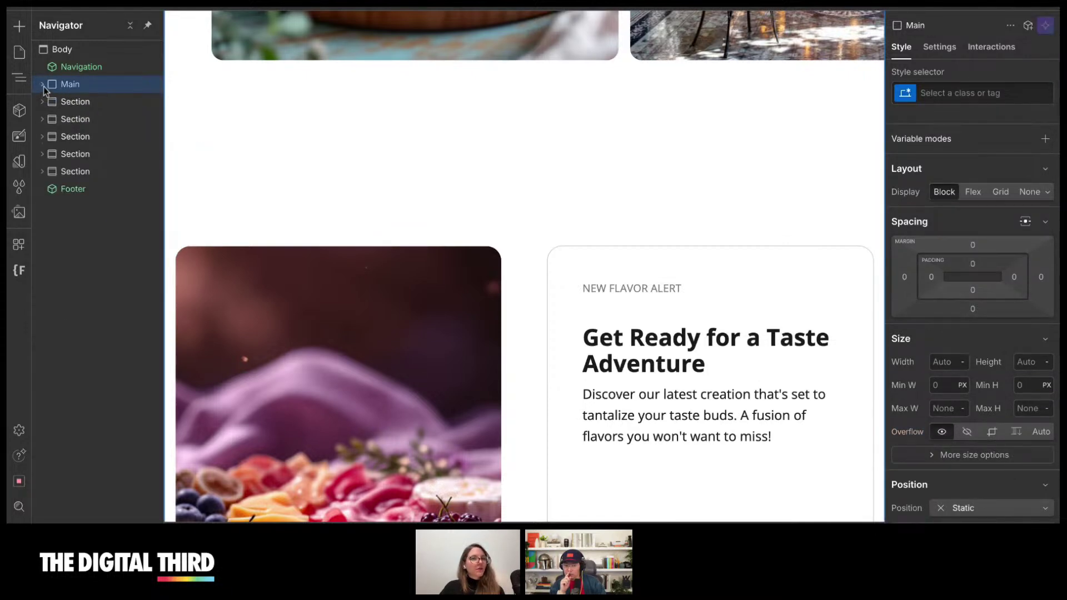
# - Select the section with the "Discover our latest pizza creation!" banner and enable the AI Assistant by accepting its beta terms
pyautogui.click(66, 102)
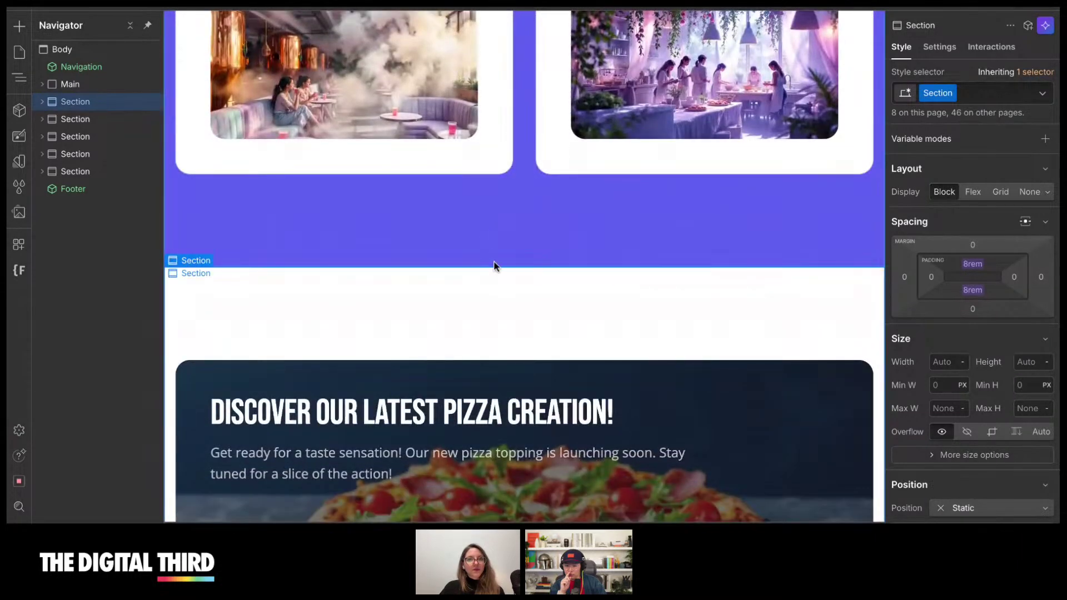
pyautogui.click(461, 211)
pyautogui.click(456, 288)
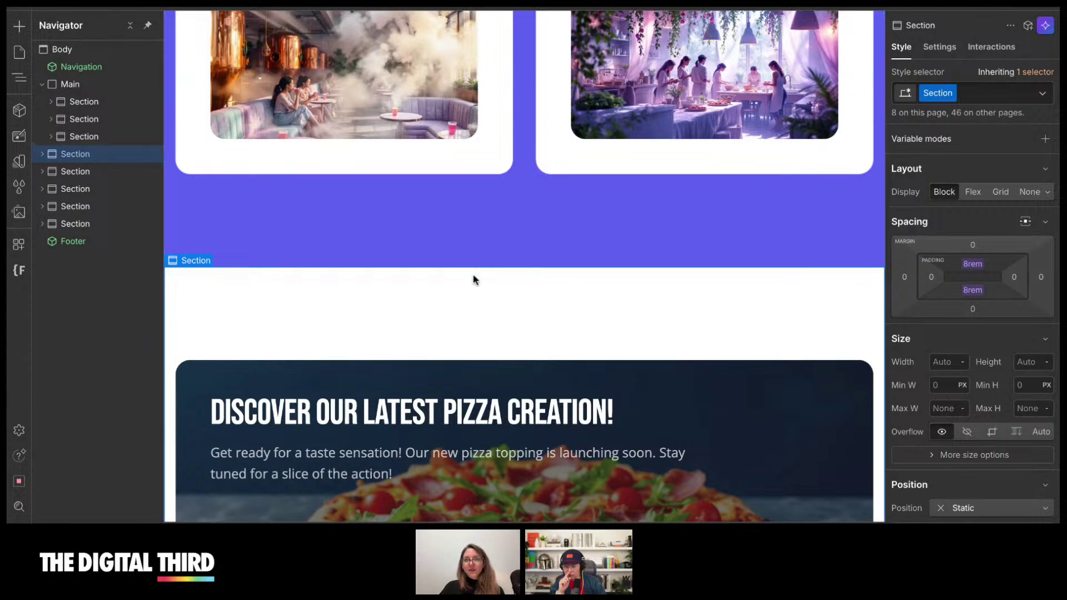
pyautogui.click(1045, 25)
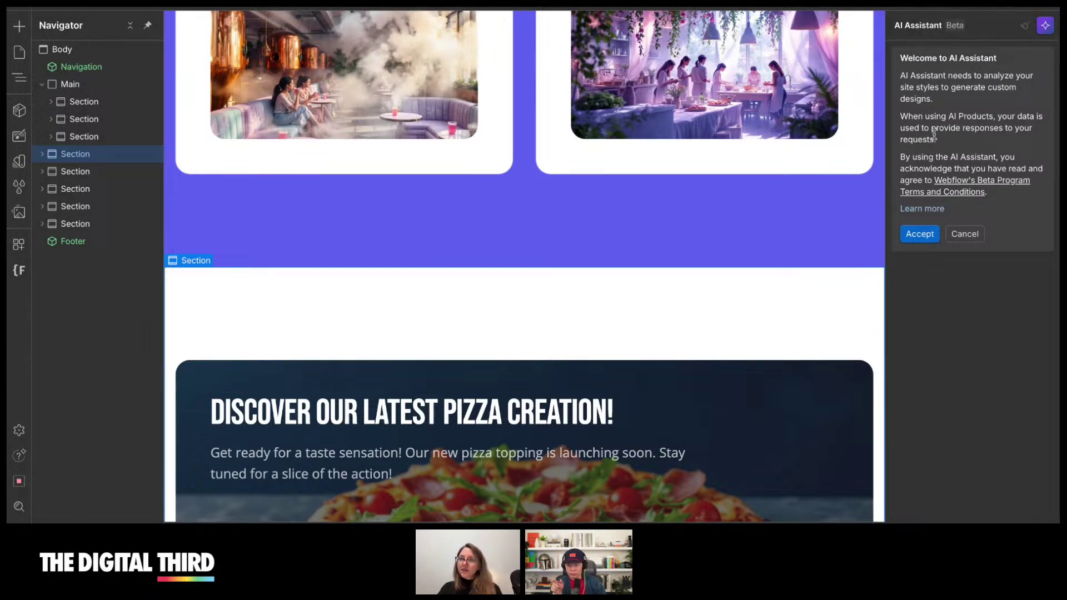
pyautogui.click(920, 235)
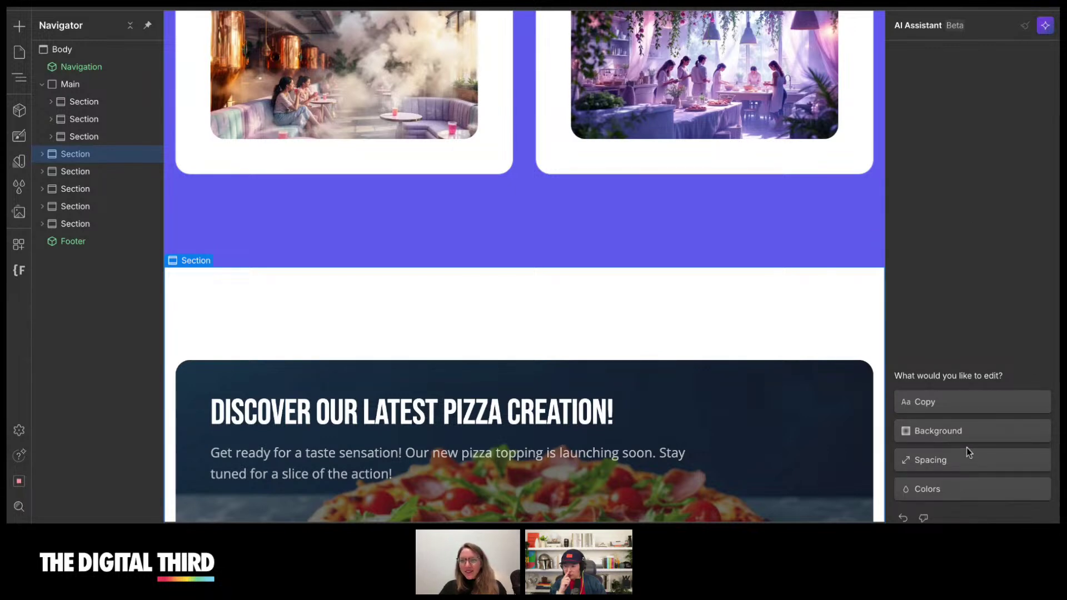
# - Select the feature-grid section with the purple background and open the AI Assistant's prompt for changing its text color
pyautogui.scroll(4, 729, 258)
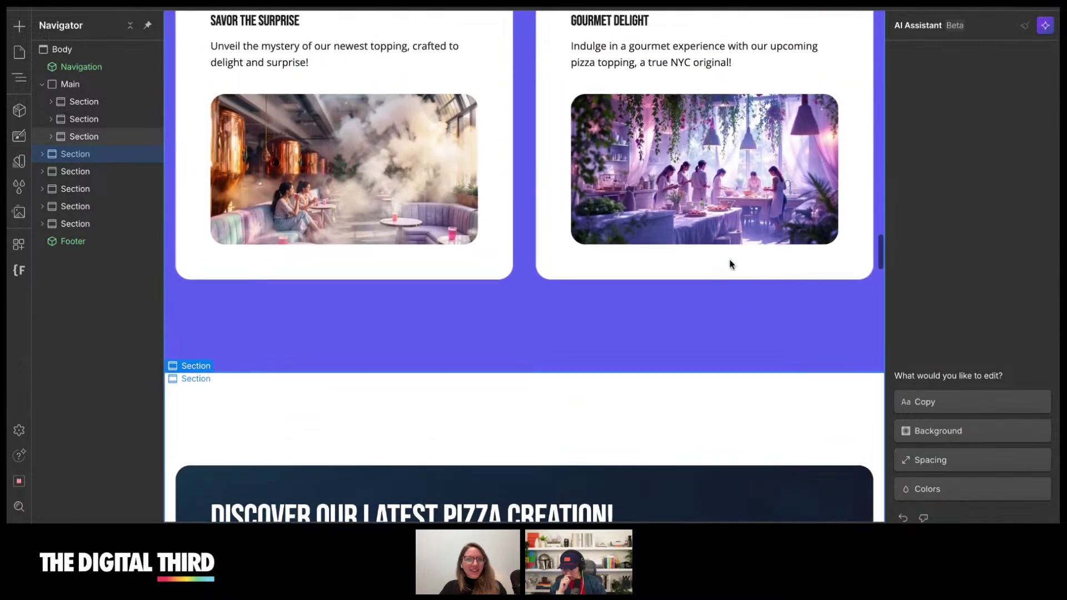
pyautogui.scroll(3, 729, 263)
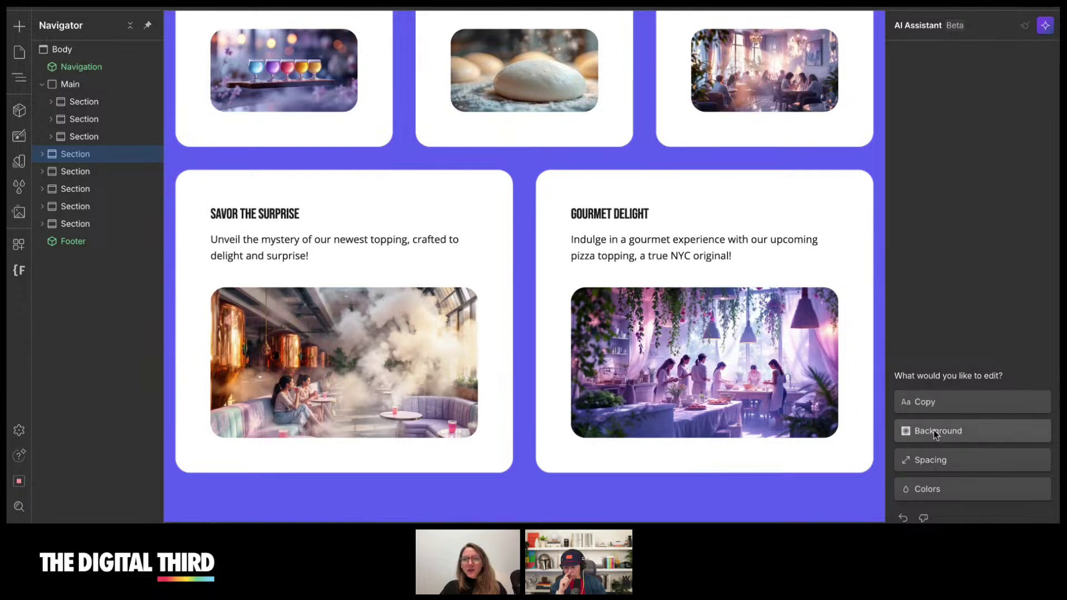
pyautogui.click(703, 351)
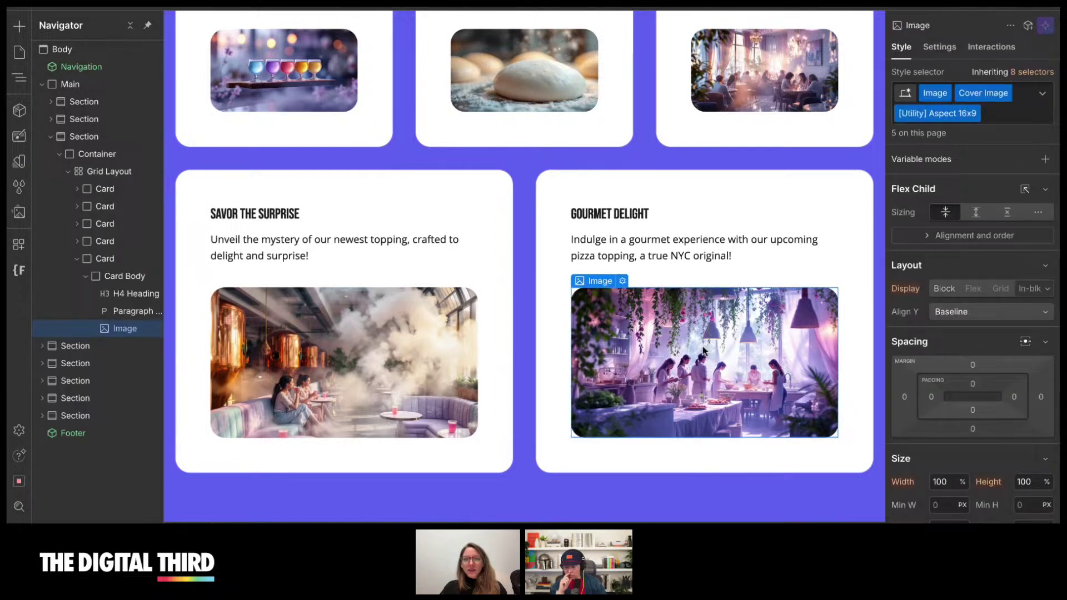
pyautogui.click(101, 139)
pyautogui.click(1044, 28)
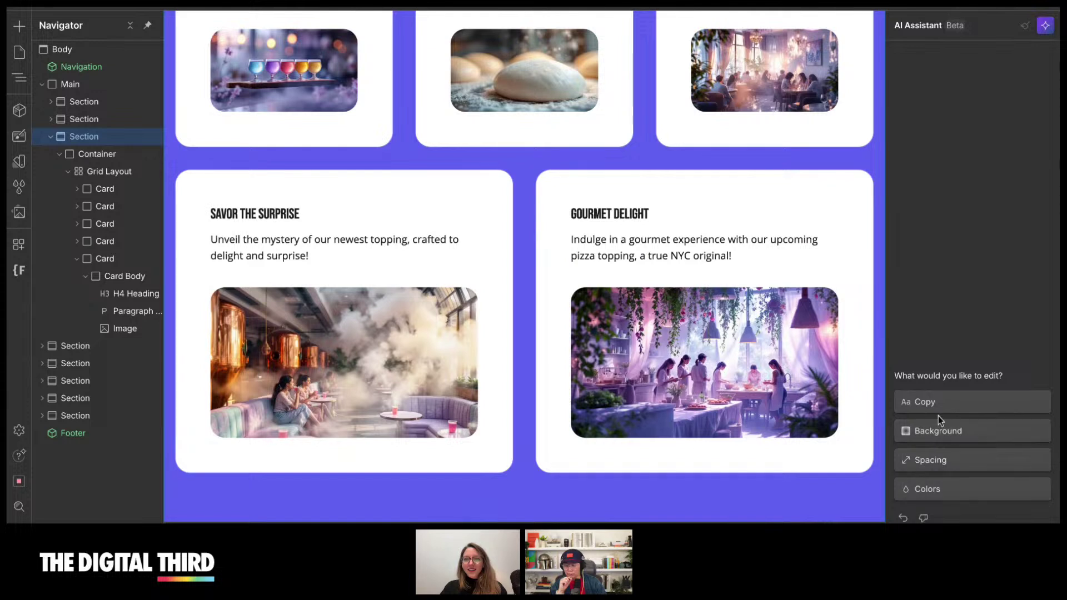
pyautogui.click(928, 490)
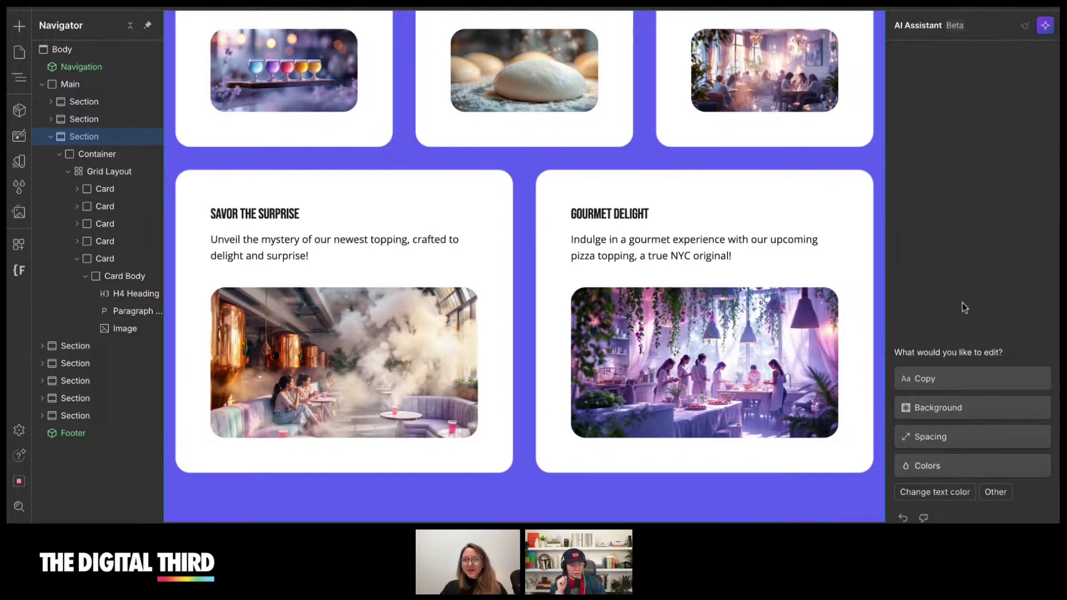
pyautogui.click(943, 496)
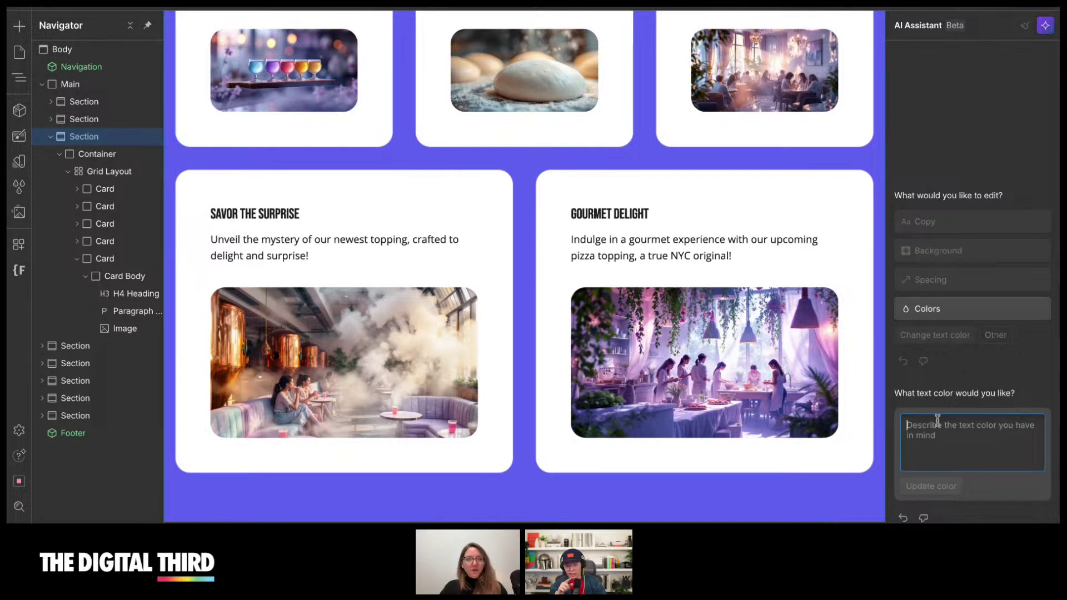
# - Collapse the element tree to its top-level items and add an empty section below the footer
pyautogui.click(51, 137)
pyautogui.click(42, 84)
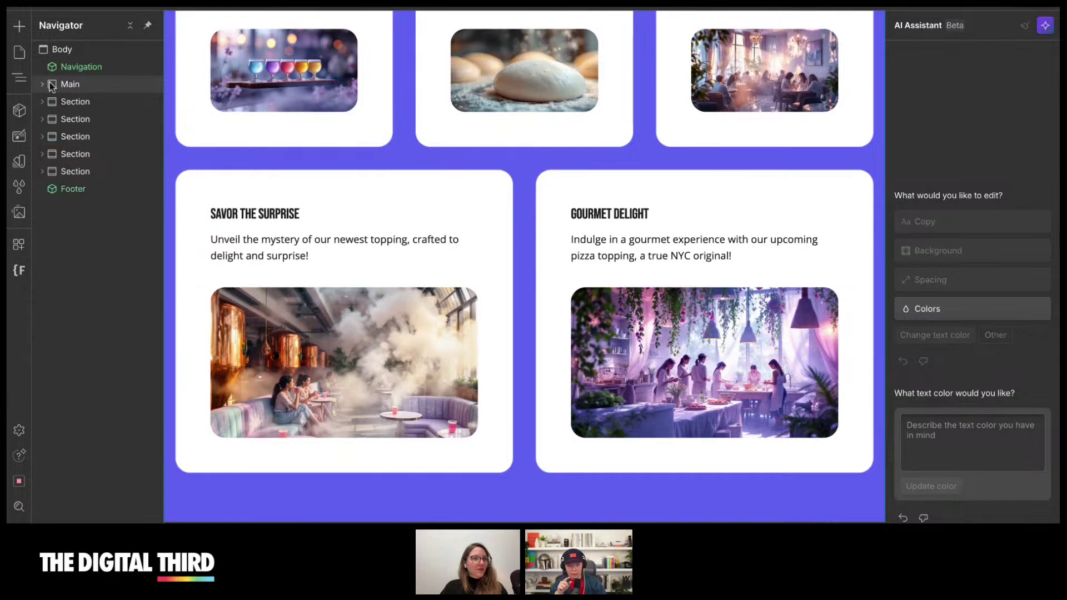
pyautogui.click(60, 52)
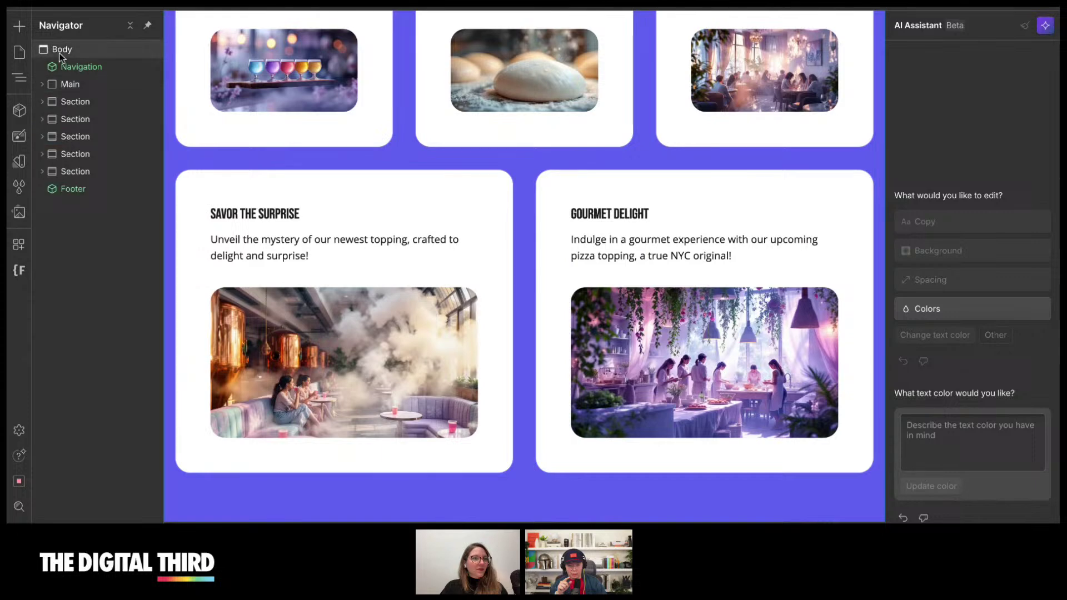
pyautogui.click(19, 26)
pyautogui.click(59, 222)
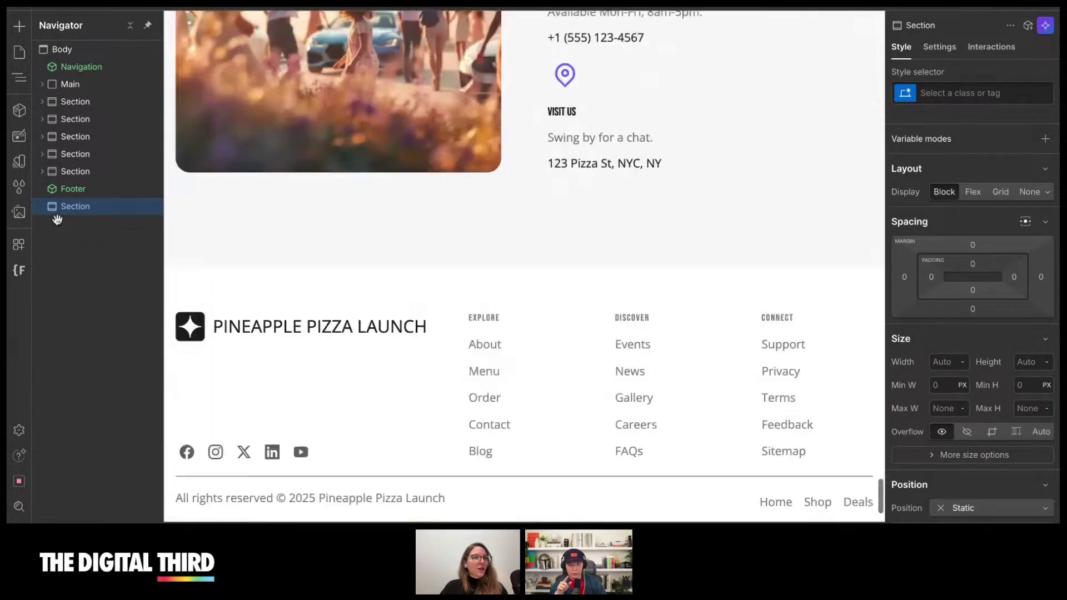
# - Add another AI-designed section below the footer and choose Testimonial as its layout type
pyautogui.click(18, 27)
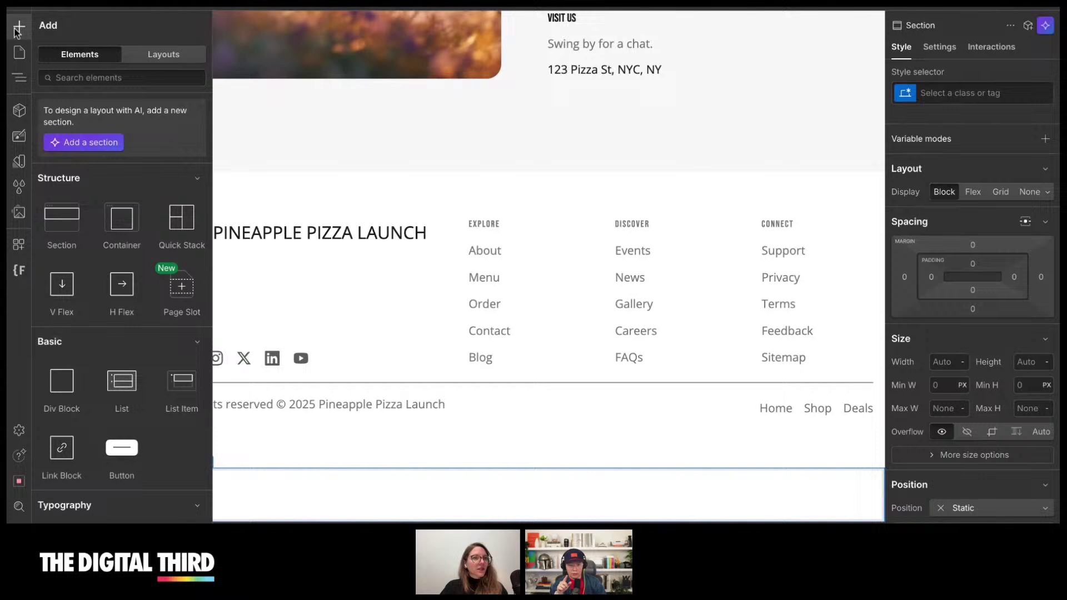
pyautogui.click(99, 142)
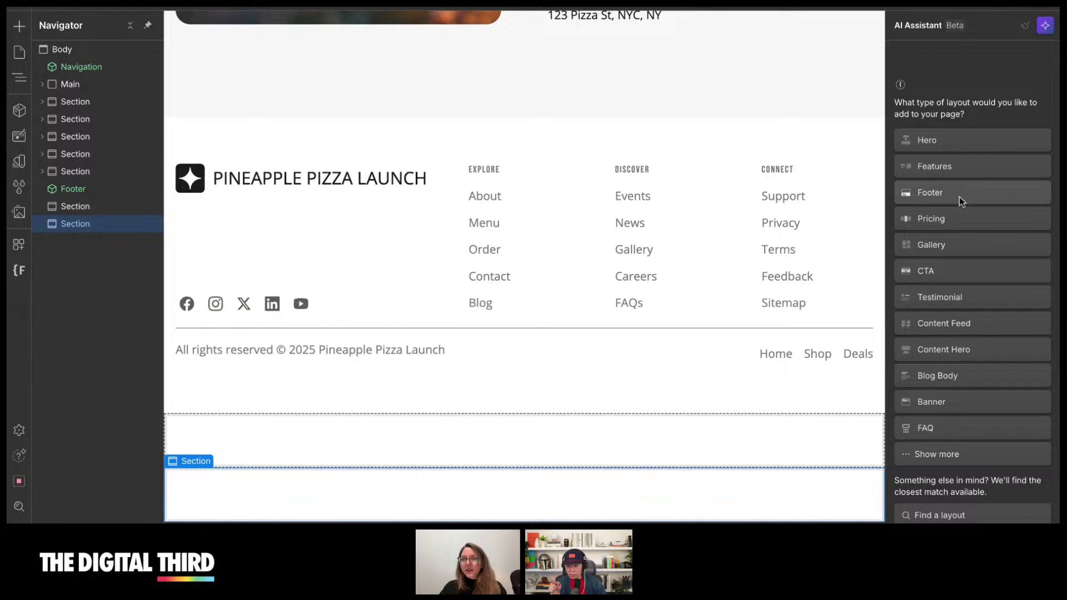
pyautogui.click(962, 297)
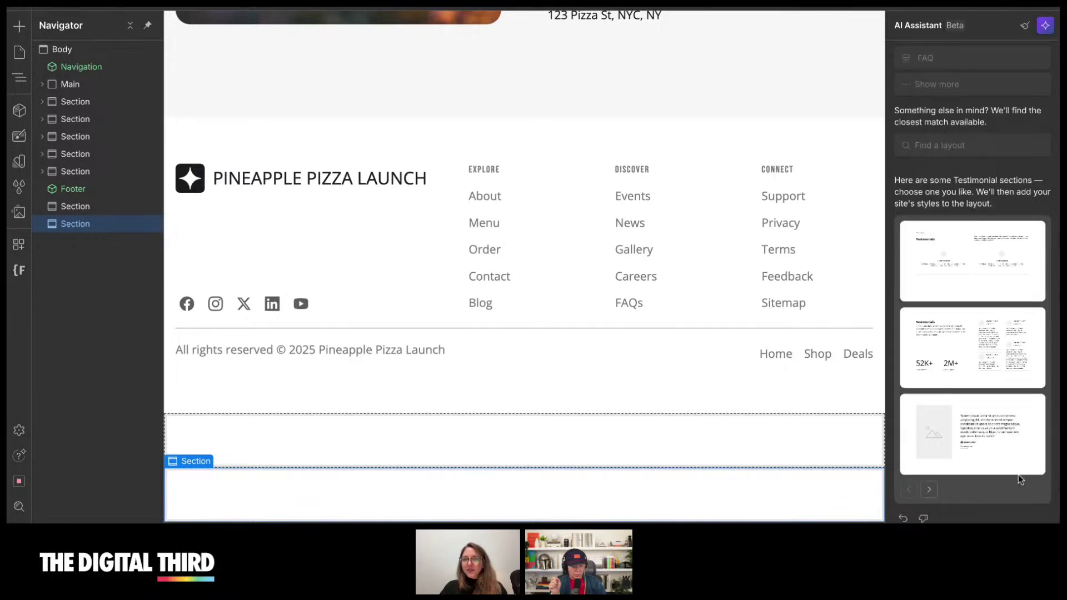
# - Compare the suggested testimonial layouts and insert the one with a large image, a quote and a row of four author tabs
pyautogui.moveTo(1015, 469)
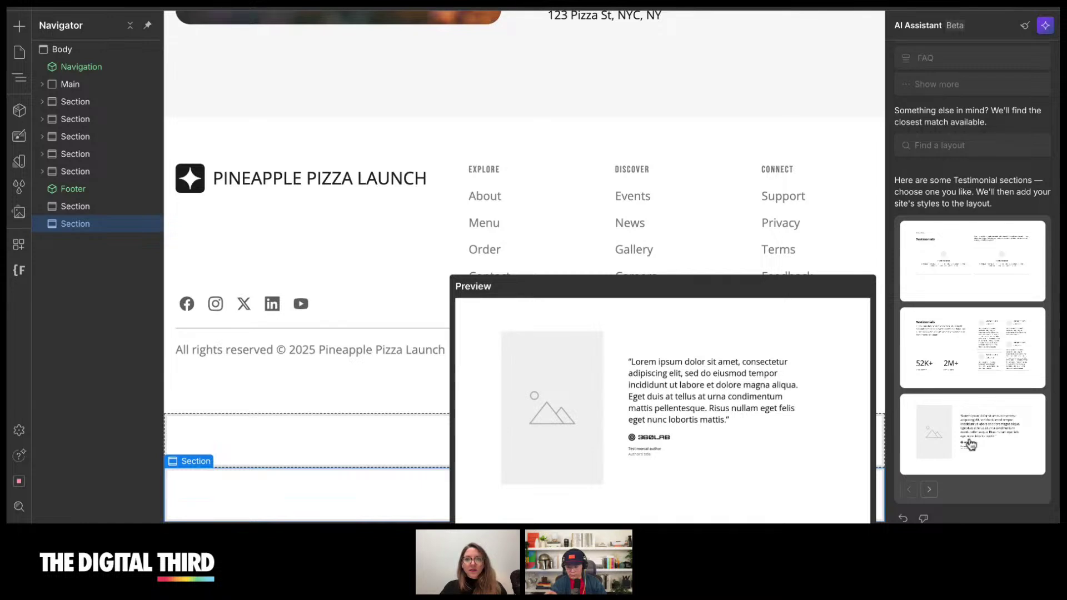
pyautogui.click(929, 491)
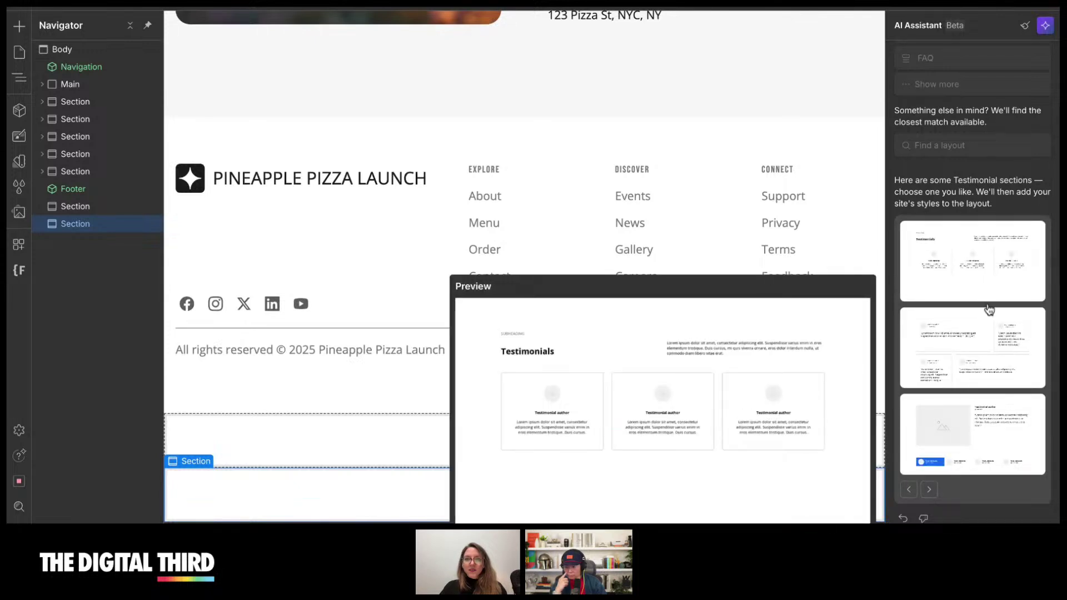
pyautogui.moveTo(992, 420)
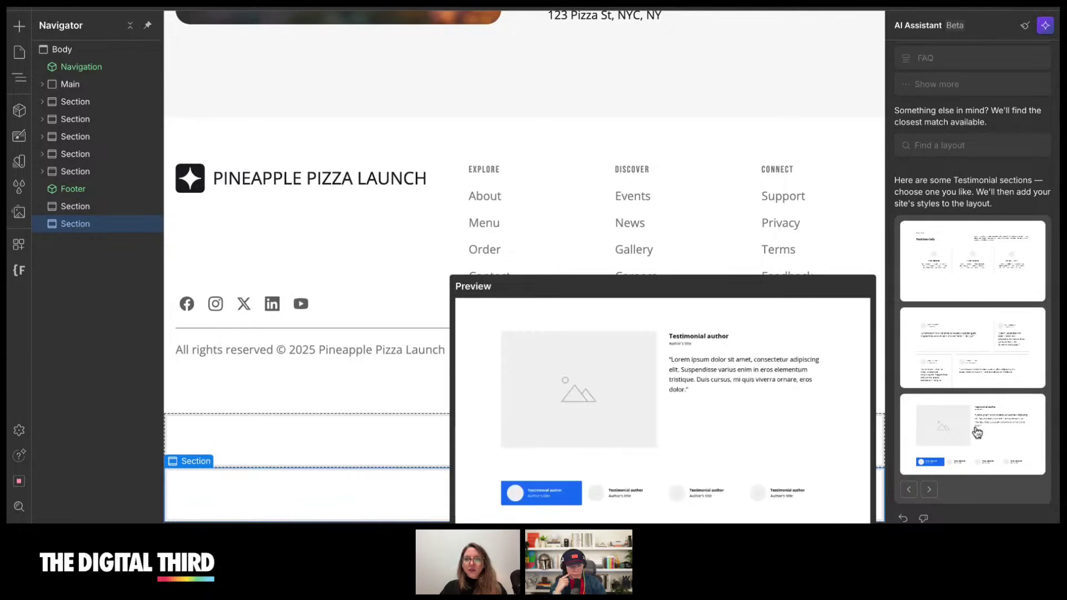
pyautogui.click(976, 434)
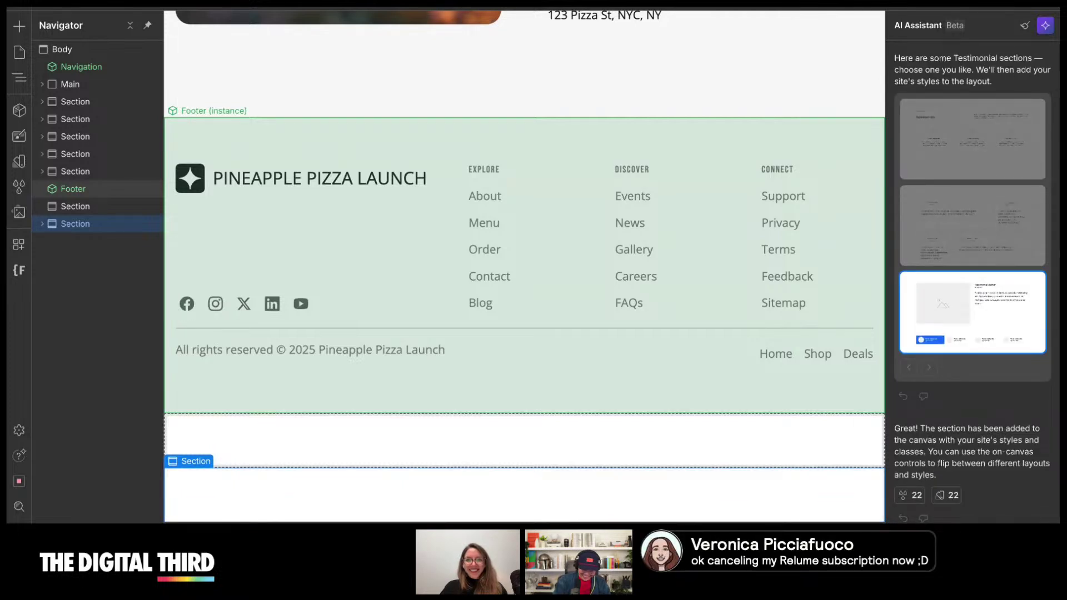
# - Examine the generated testimonial section, including its image, quote and first two author tab links
pyautogui.scroll(-1, 543, 436)
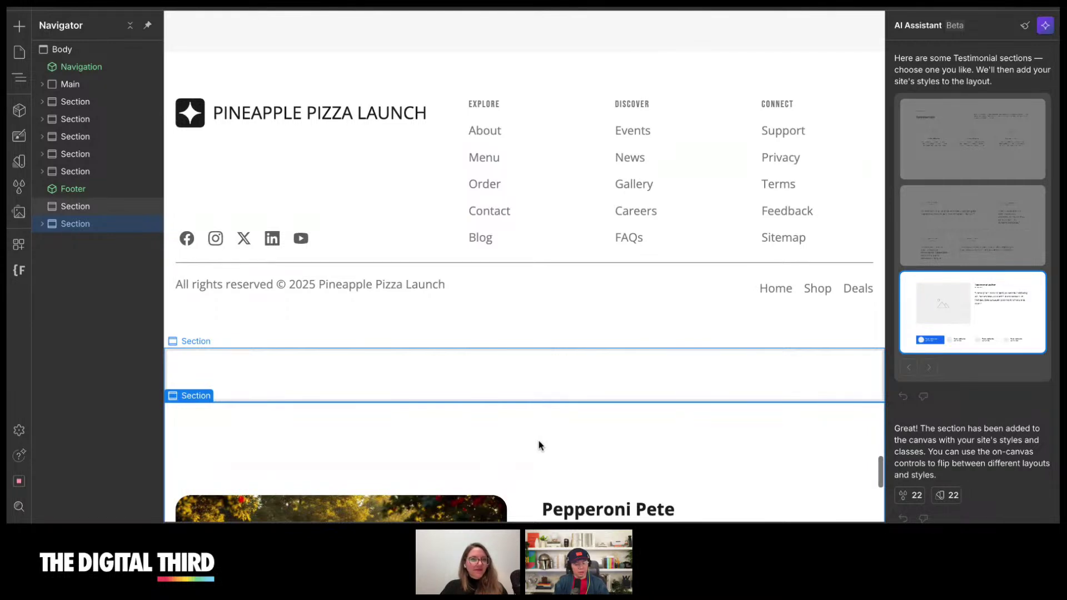
pyautogui.scroll(-7, 538, 445)
pyautogui.click(438, 425)
pyautogui.click(345, 409)
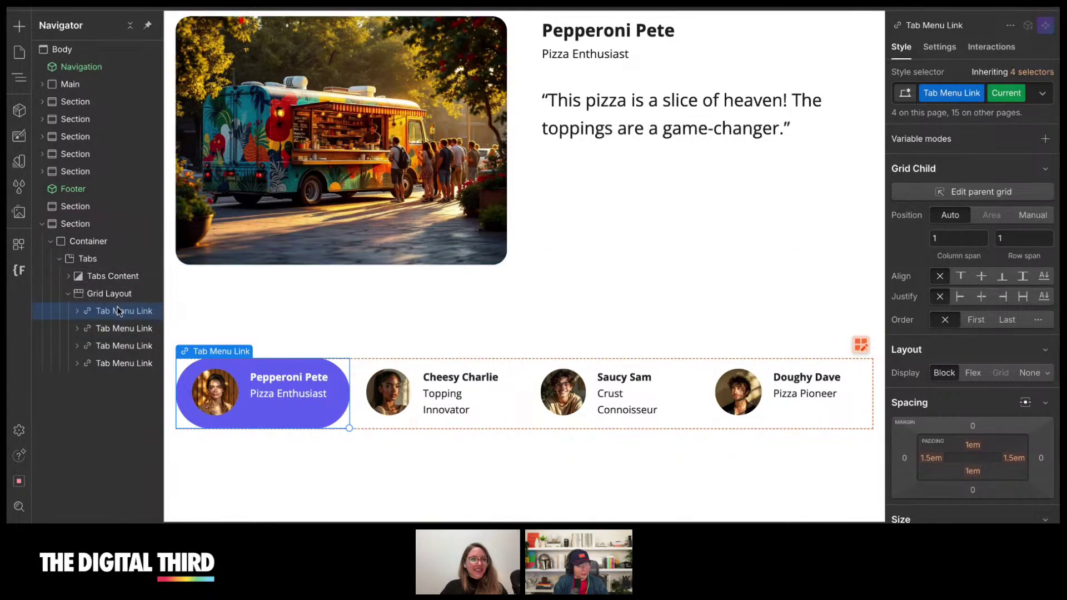
pyautogui.click(363, 412)
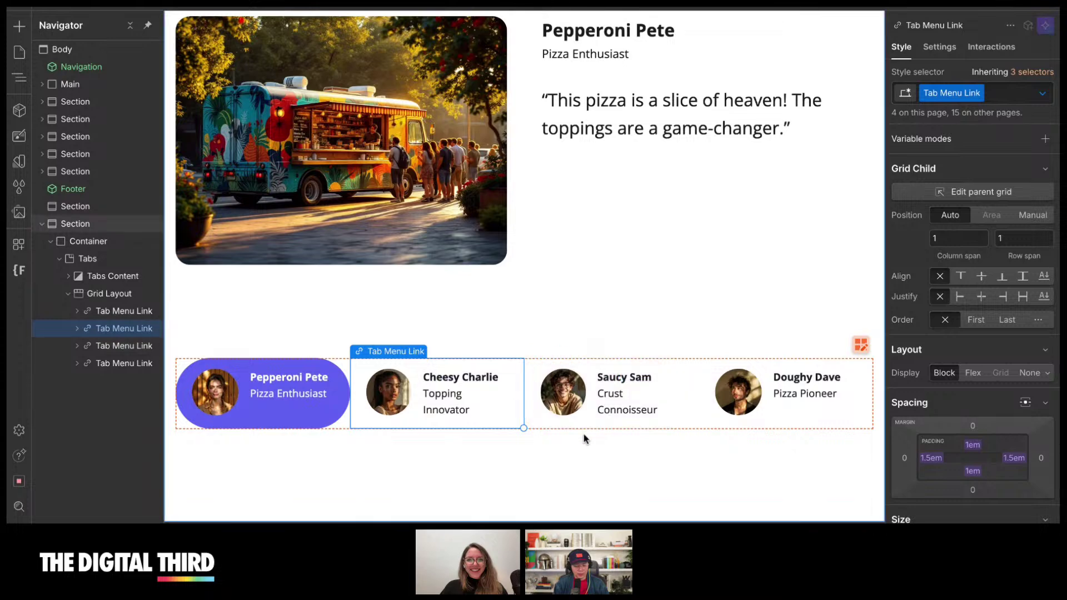
pyautogui.scroll(4, 584, 439)
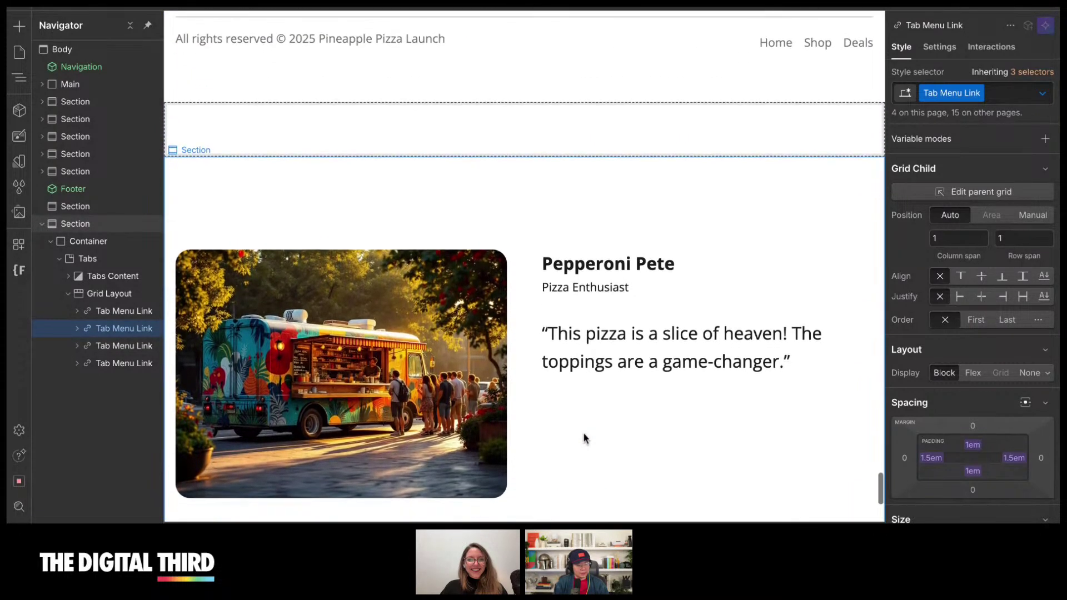
pyautogui.scroll(-3, 584, 439)
pyautogui.scroll(-1, 584, 439)
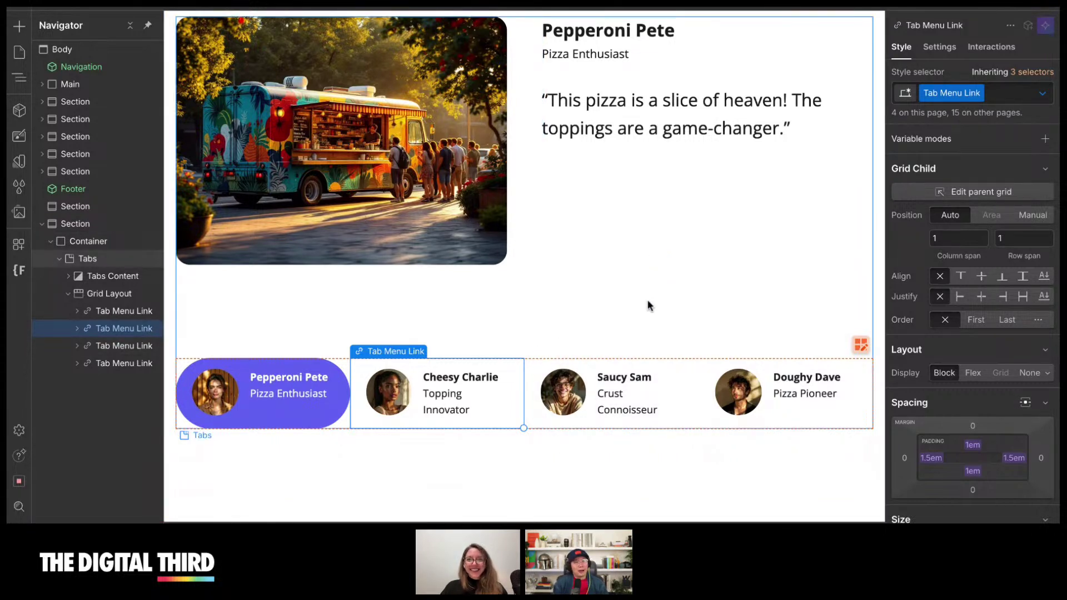
pyautogui.scroll(1, 648, 305)
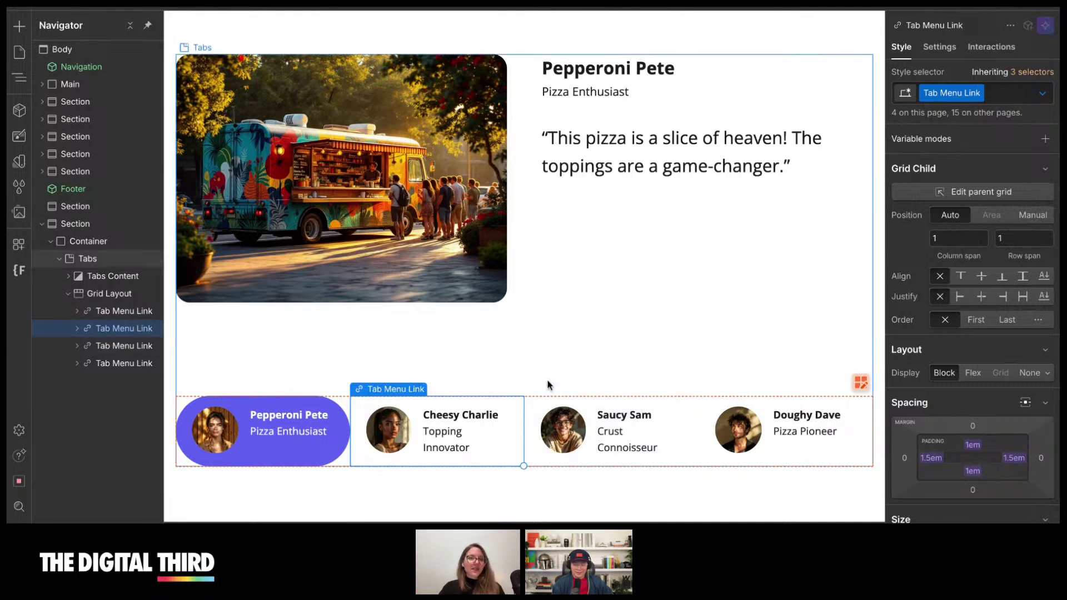
# - Inspect the third author tab link and the whole Tabs element of the testimonial section
pyautogui.click(531, 413)
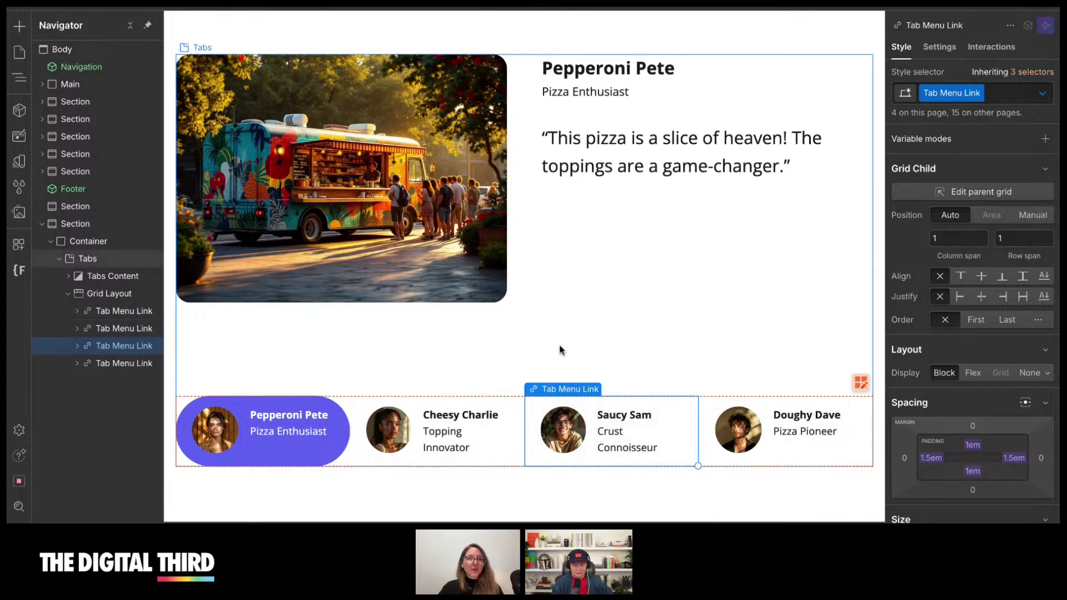
pyautogui.click(561, 351)
pyautogui.scroll(2, 561, 351)
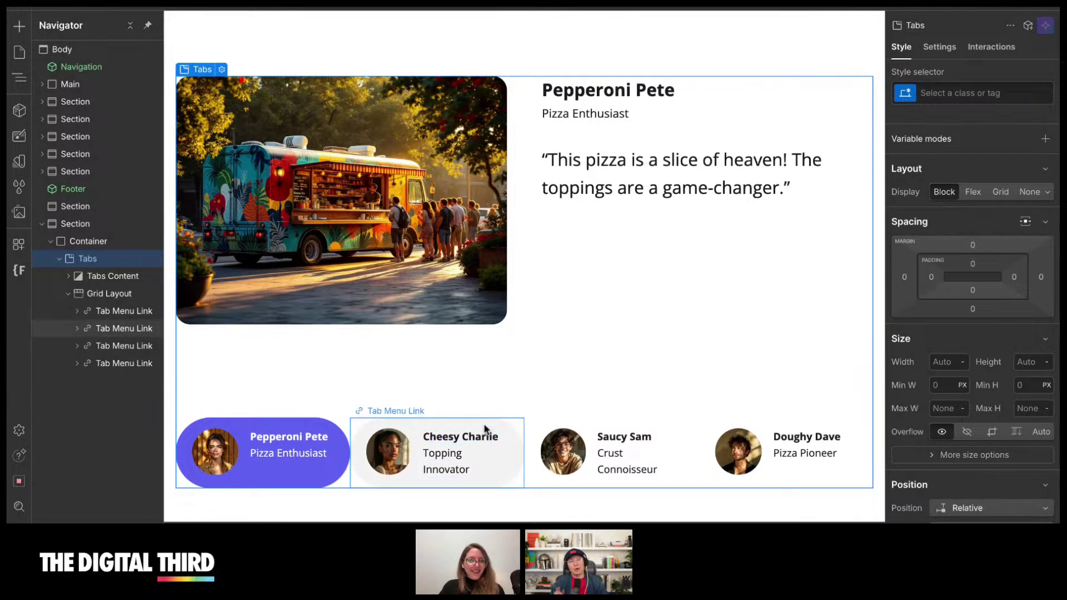
pyautogui.scroll(2, 494, 345)
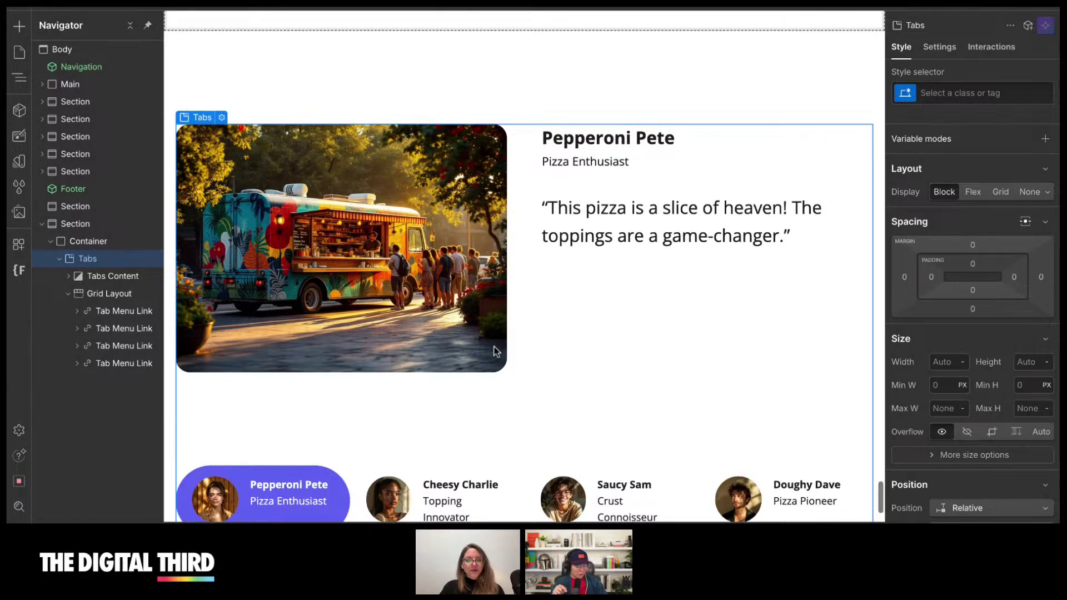
pyautogui.scroll(-2, 496, 351)
pyautogui.scroll(3, 496, 351)
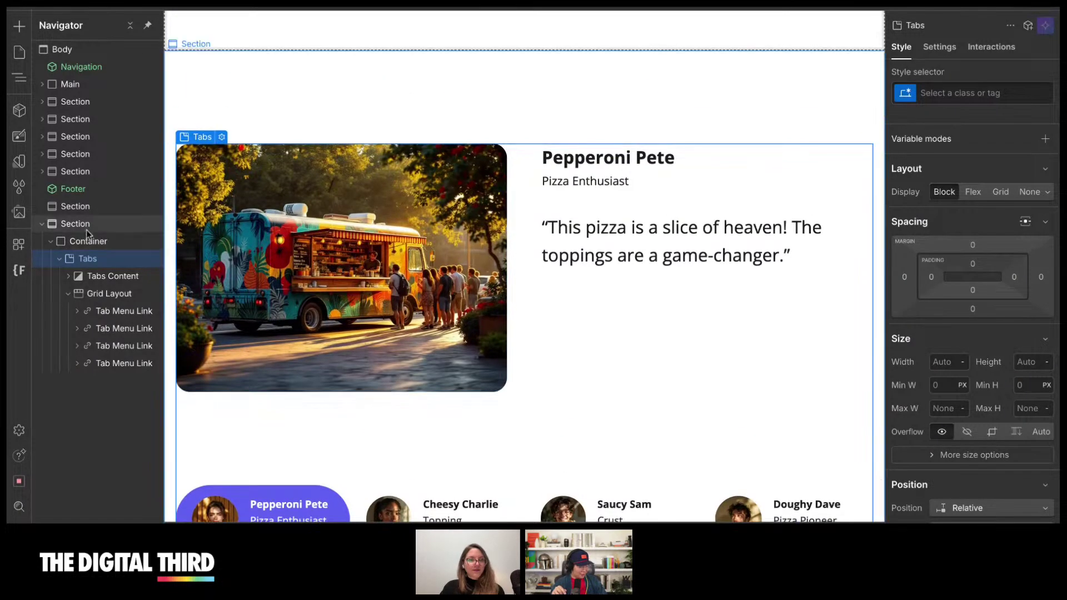
# - Collapse the testimonial tabs section in the element tree and delete the empty section directly below the footer
pyautogui.click(85, 226)
pyautogui.click(43, 223)
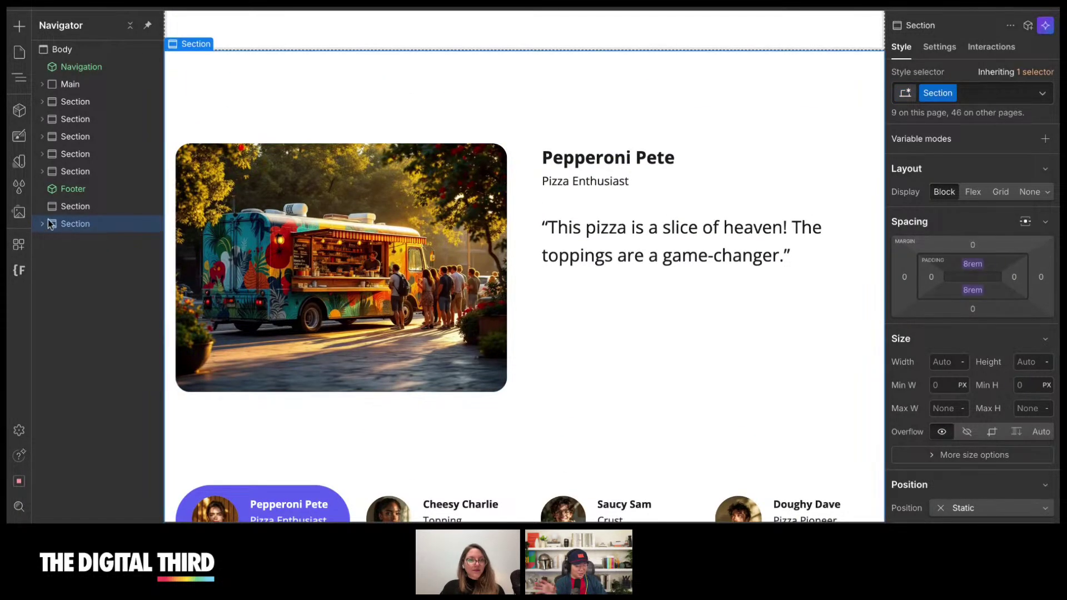
pyautogui.click(77, 207)
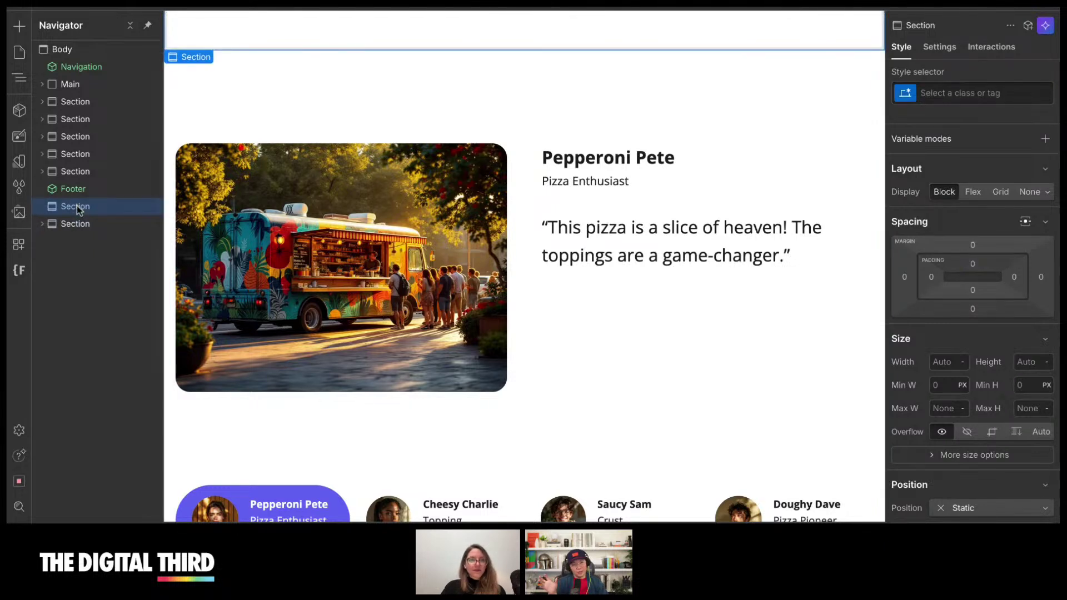
pyautogui.press('Delete')
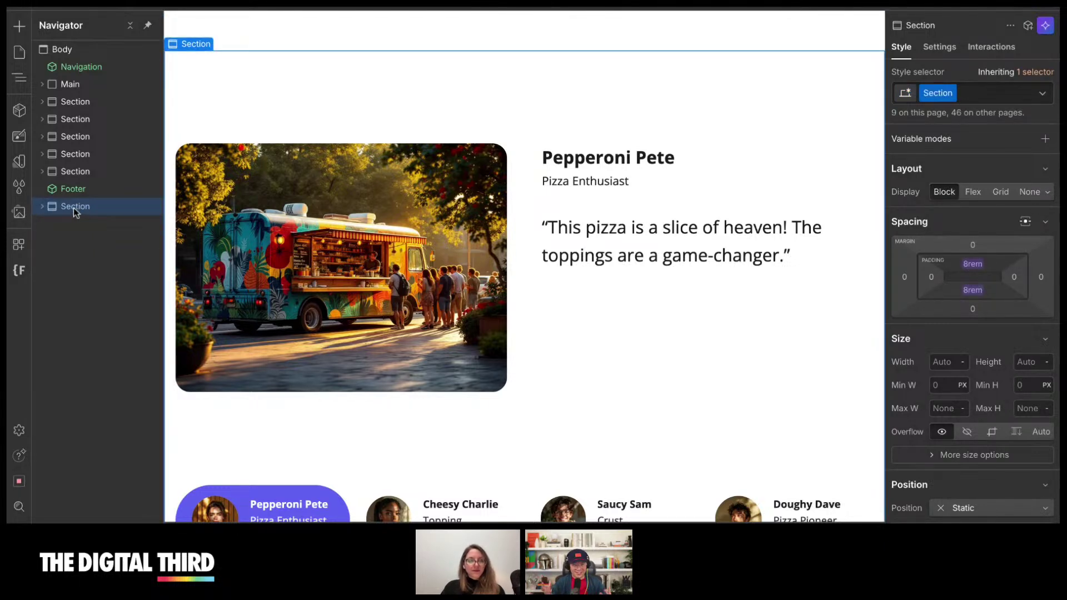
# - Move the testimonial tabs section from below the footer to between the FAQ section and the "Reach out to us" section
pyautogui.scroll(8, 339, 186)
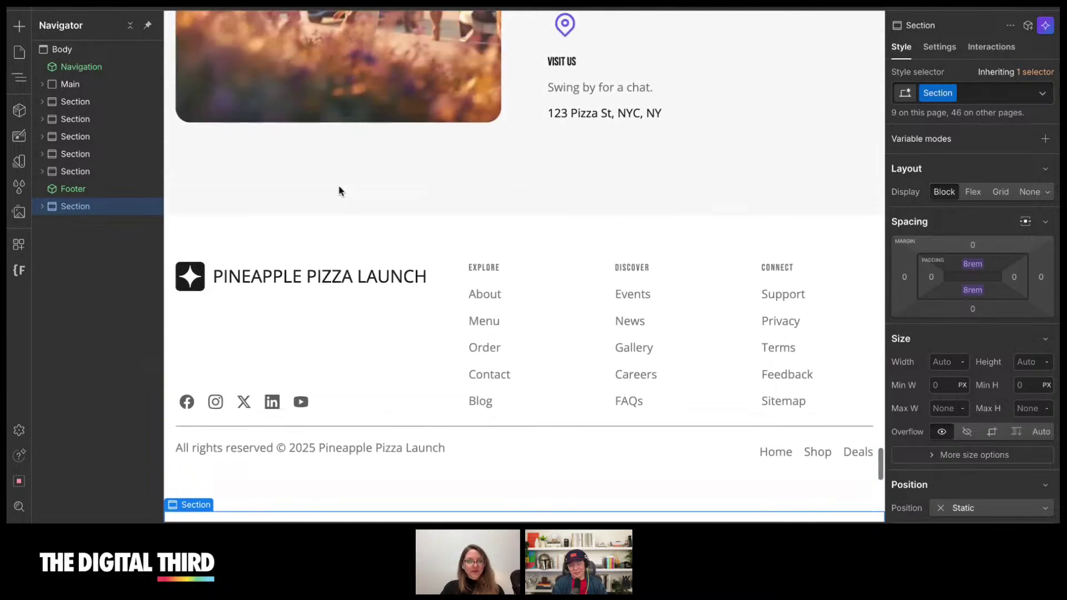
pyautogui.scroll(-8, 339, 189)
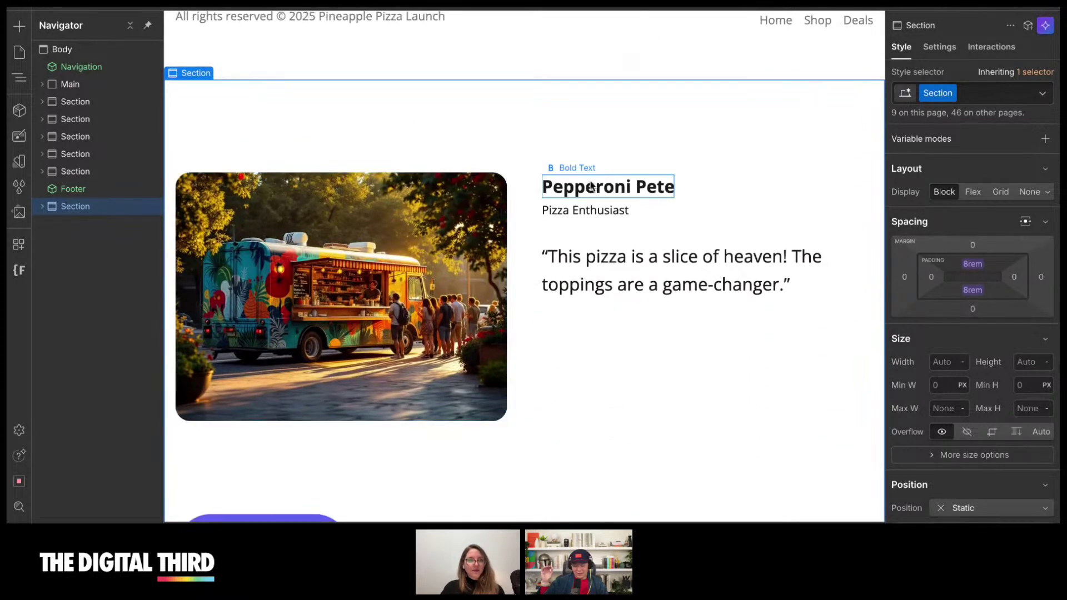
pyautogui.click(43, 206)
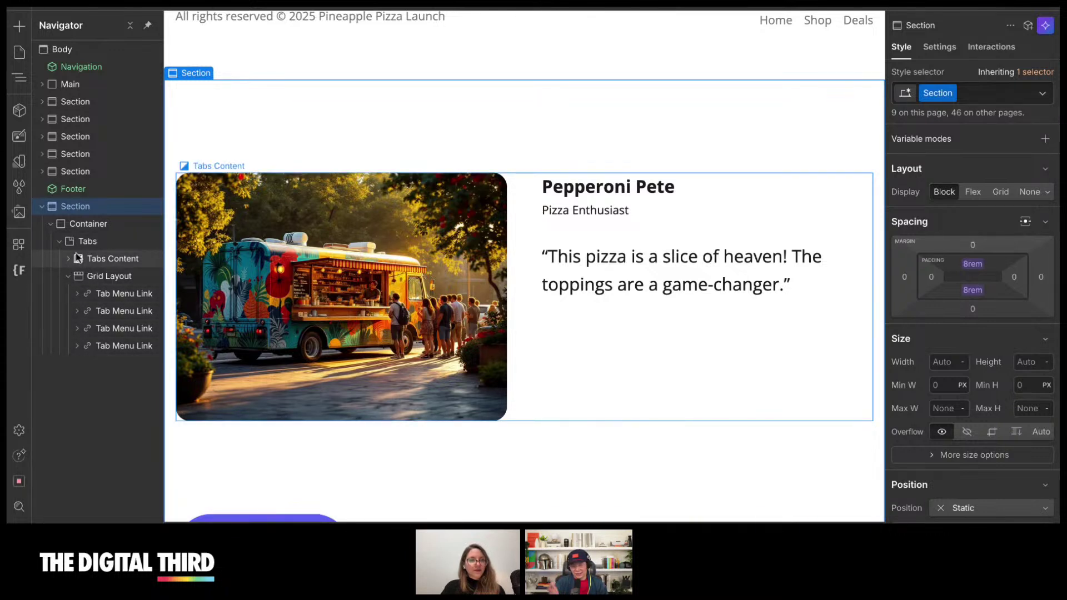
pyautogui.click(41, 206)
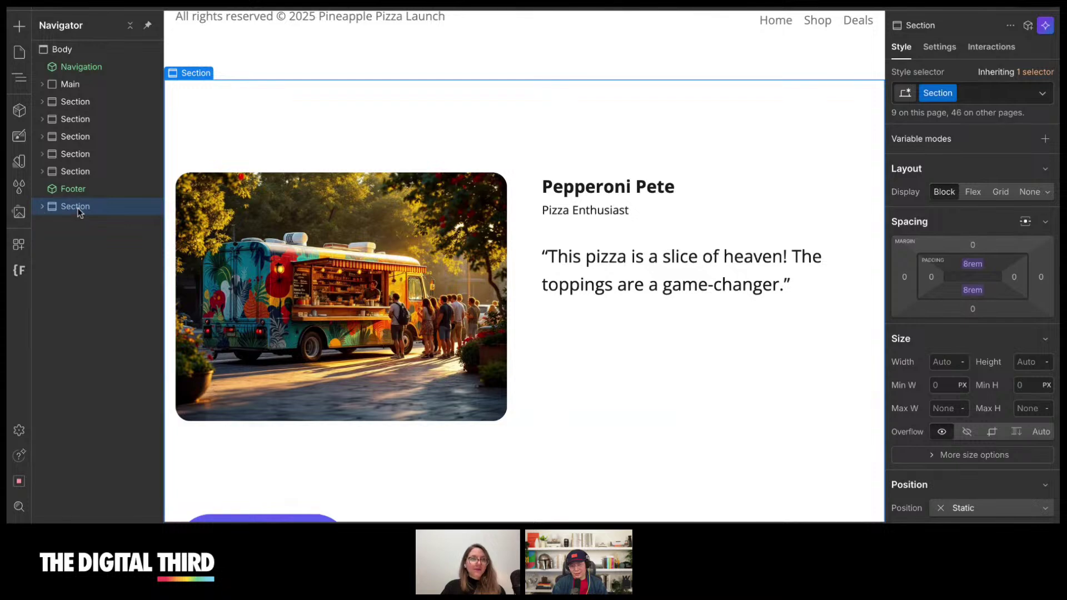
pyautogui.moveTo(78, 207); pyautogui.dragTo(77, 171)
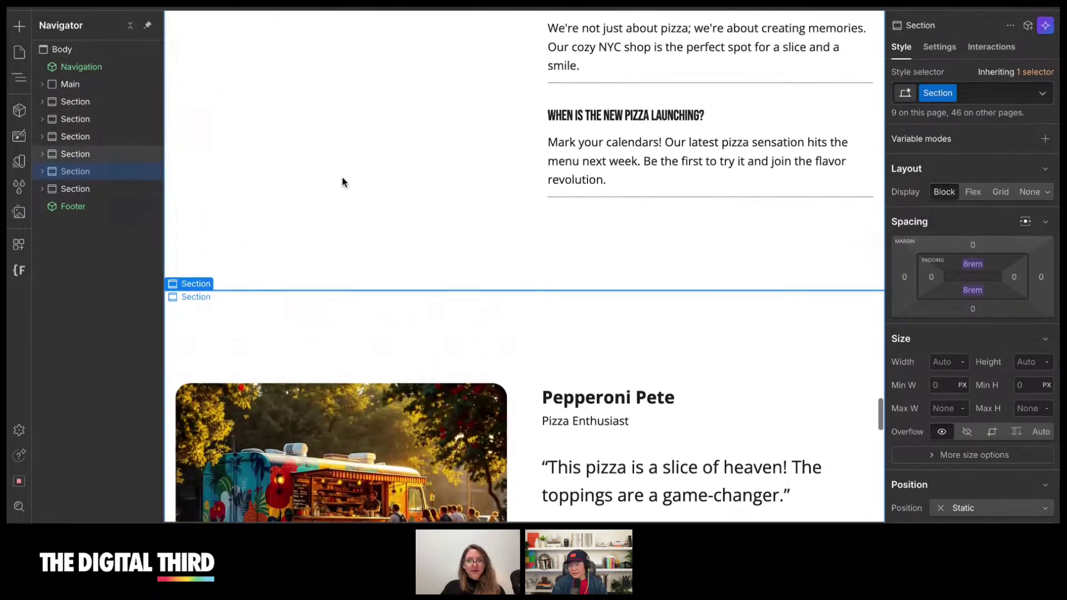
# - Examine the relocated testimonial section between its neighbouring sections and inspect its Tabs and Grid Layout elements
pyautogui.scroll(10, 341, 179)
pyautogui.scroll(-9, 341, 178)
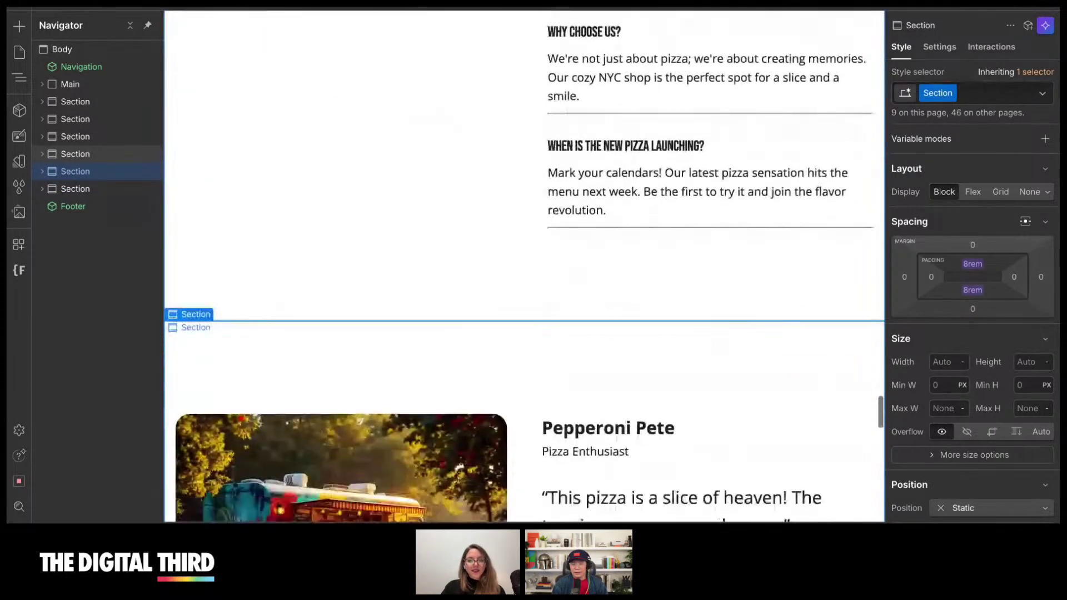
pyautogui.scroll(-13, 523, 267)
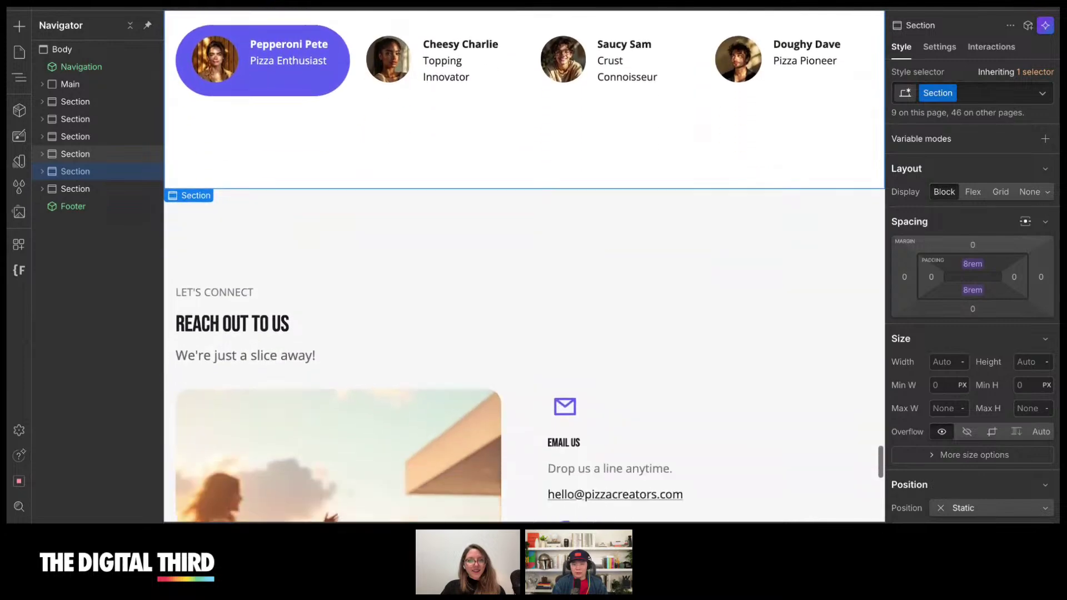
pyautogui.scroll(-3, 524, 267)
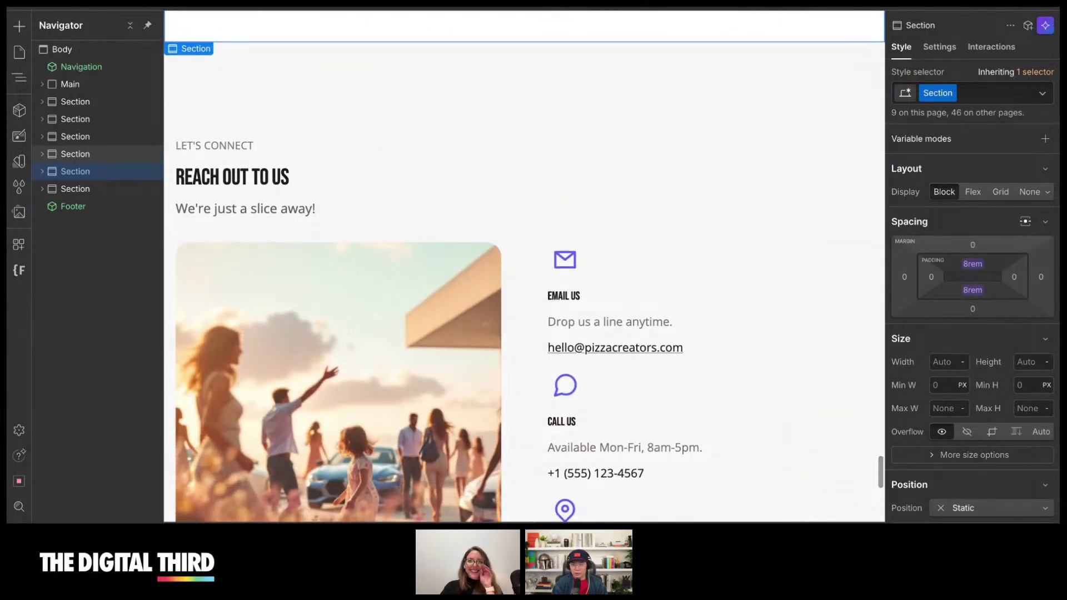
pyautogui.scroll(10, 524, 267)
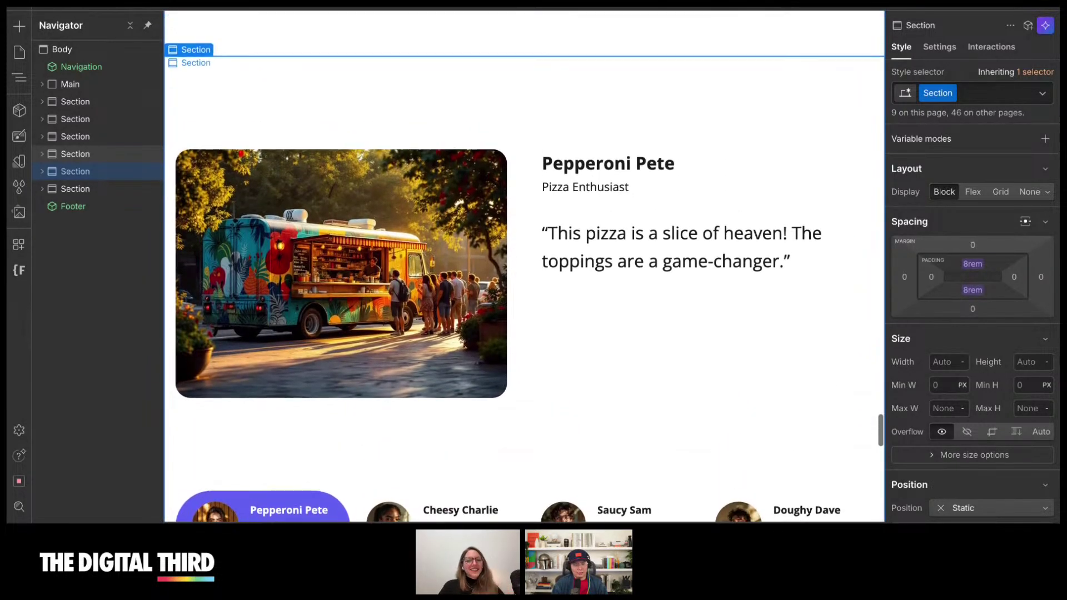
pyautogui.scroll(-1, 373, 445)
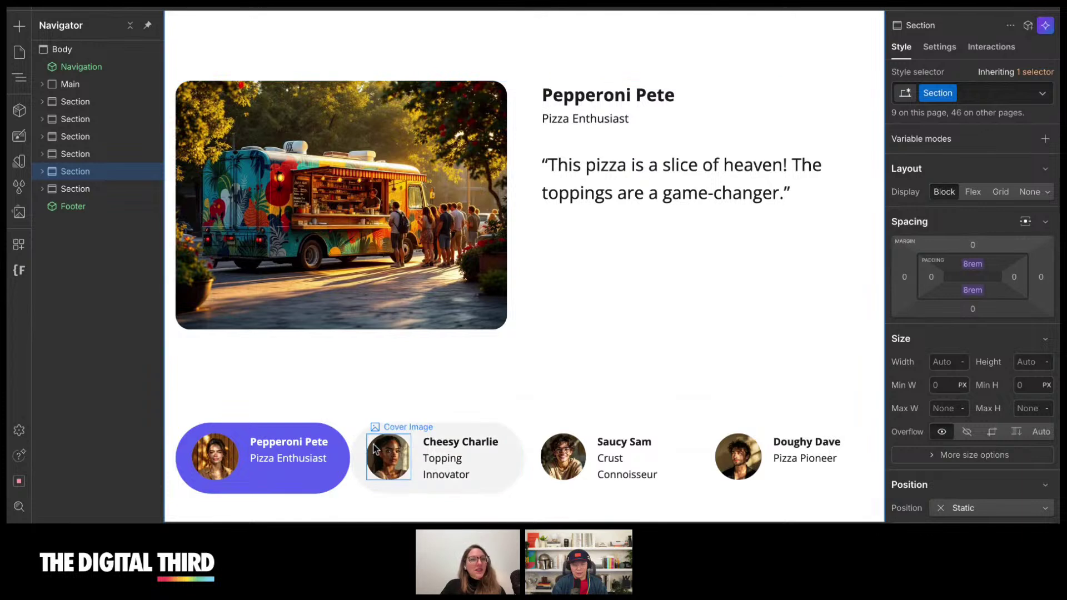
pyautogui.click(372, 444)
pyautogui.click(92, 238)
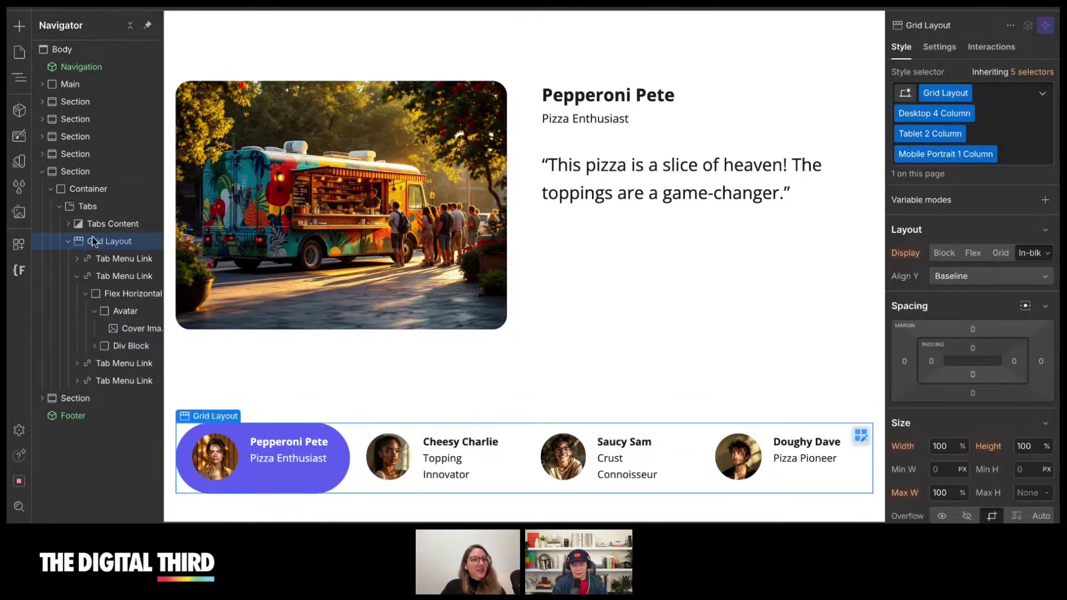
pyautogui.click(88, 207)
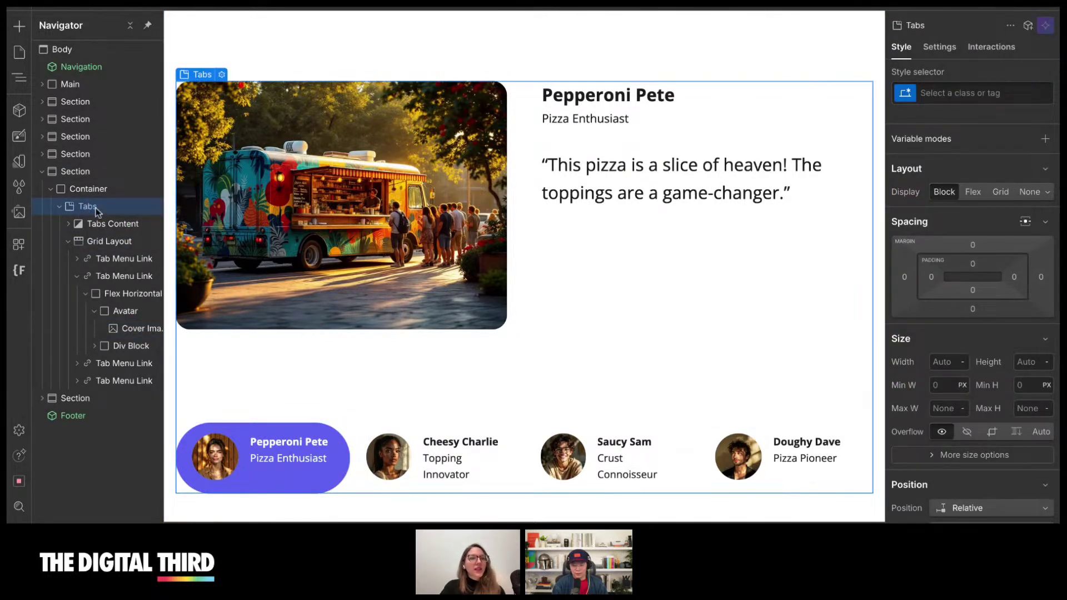
pyautogui.click(77, 276)
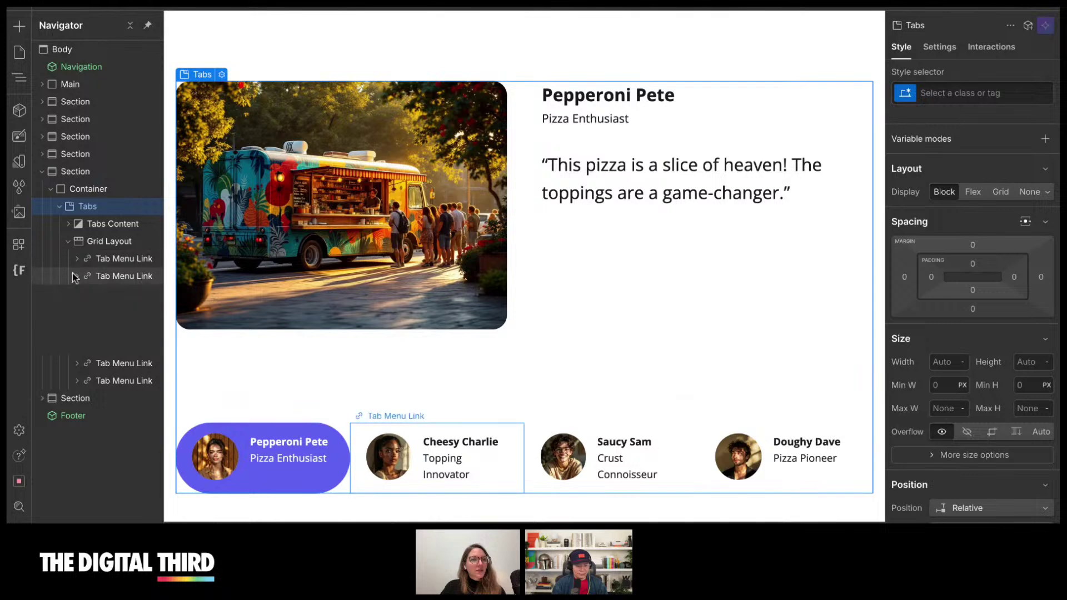
# - Preview the page and switch through all four testimonial tabs, ending on the first one
pyautogui.click(167, 8)
pyautogui.scroll(-7, 368, 293)
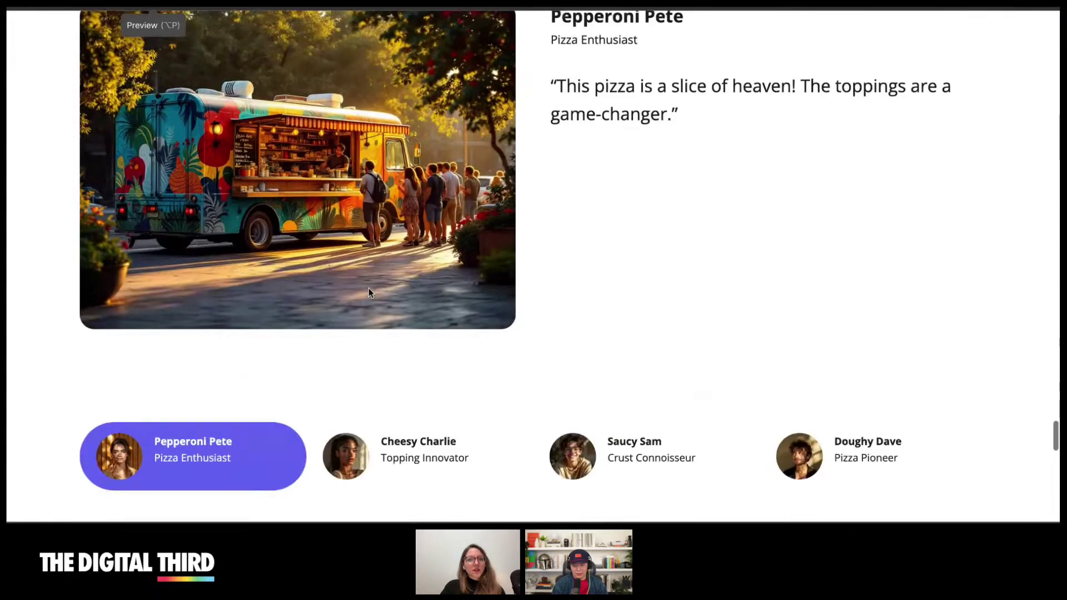
pyautogui.click(417, 427)
pyautogui.scroll(1, 418, 431)
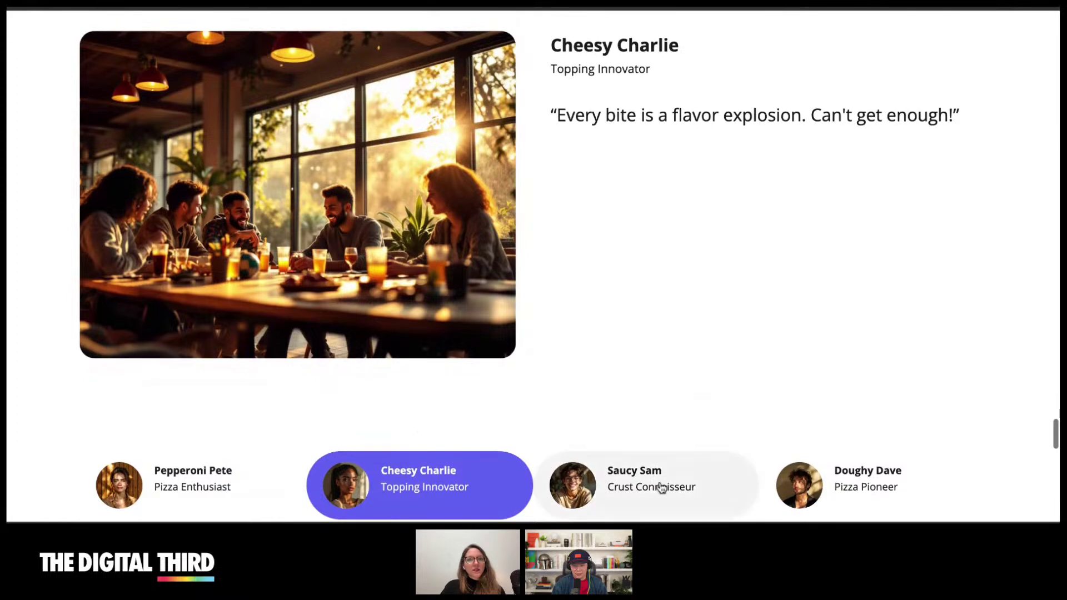
pyautogui.click(682, 498)
pyautogui.click(841, 487)
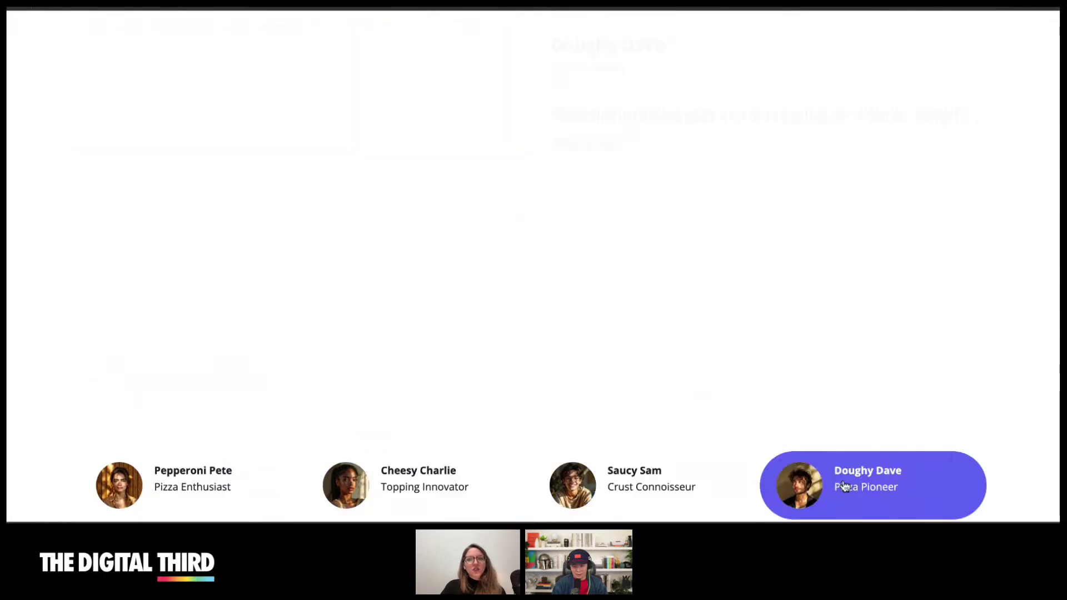
pyautogui.click(621, 486)
pyautogui.click(417, 484)
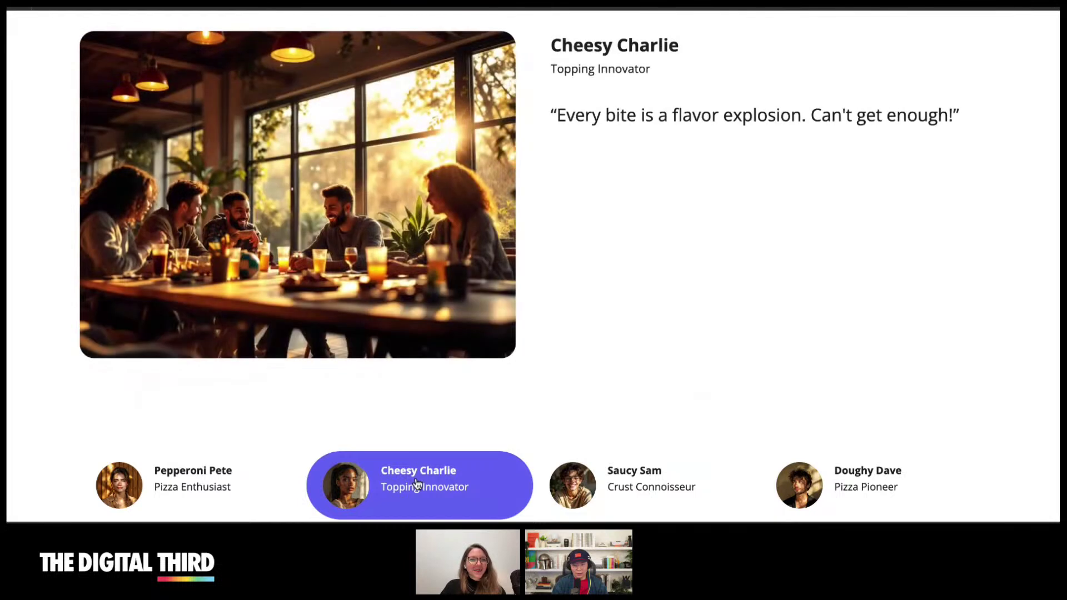
pyautogui.click(233, 486)
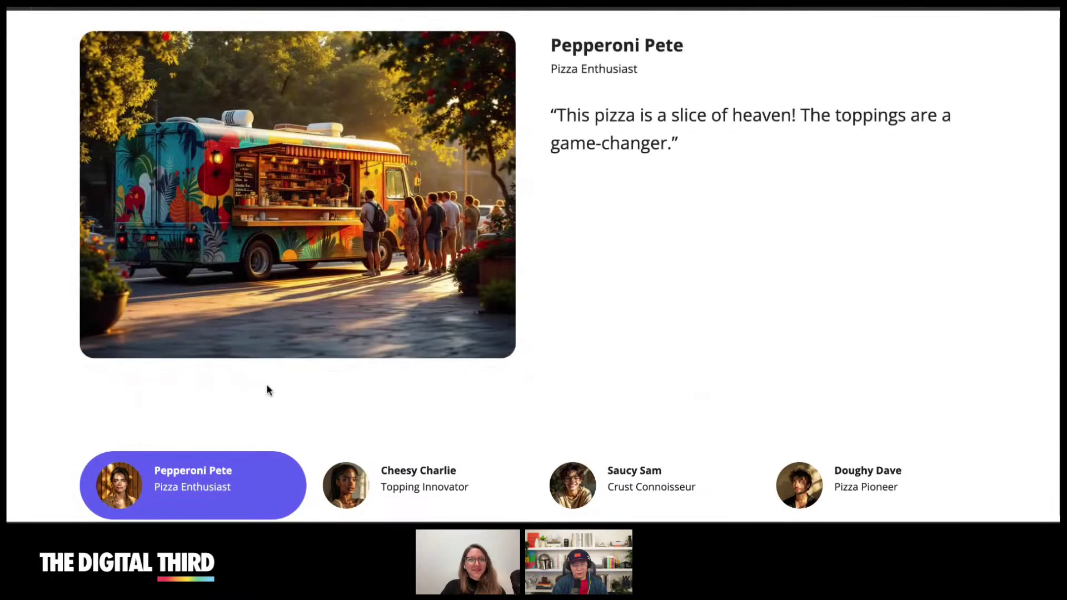
# - Check the previewed testimonial section against the content above and below it and exit the preview
pyautogui.scroll(-1, 285, 369)
pyautogui.scroll(-5, 285, 370)
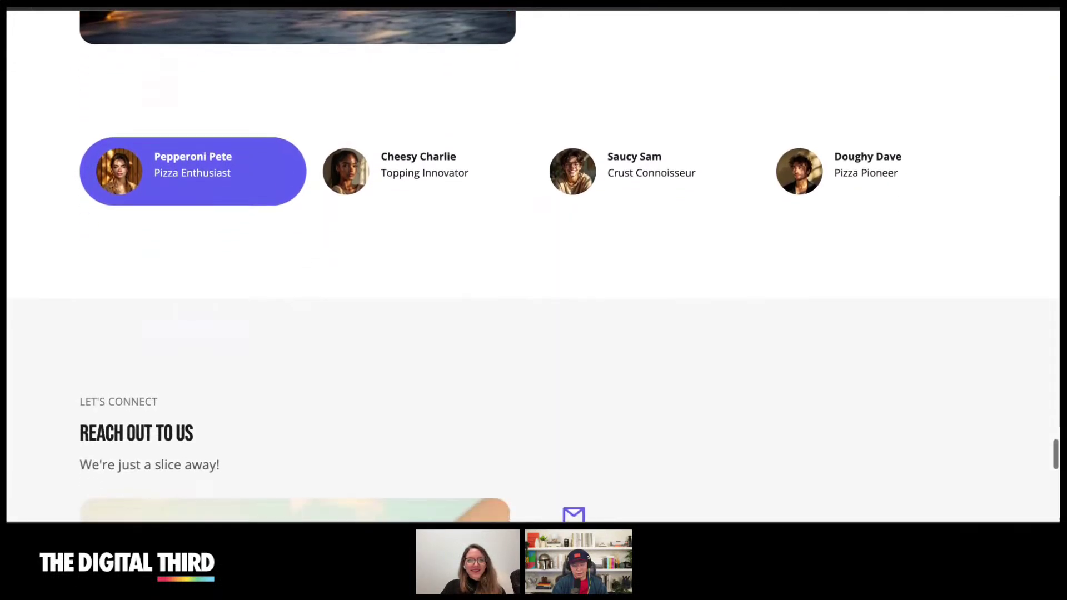
pyautogui.scroll(3, 285, 369)
pyautogui.scroll(6, 534, 261)
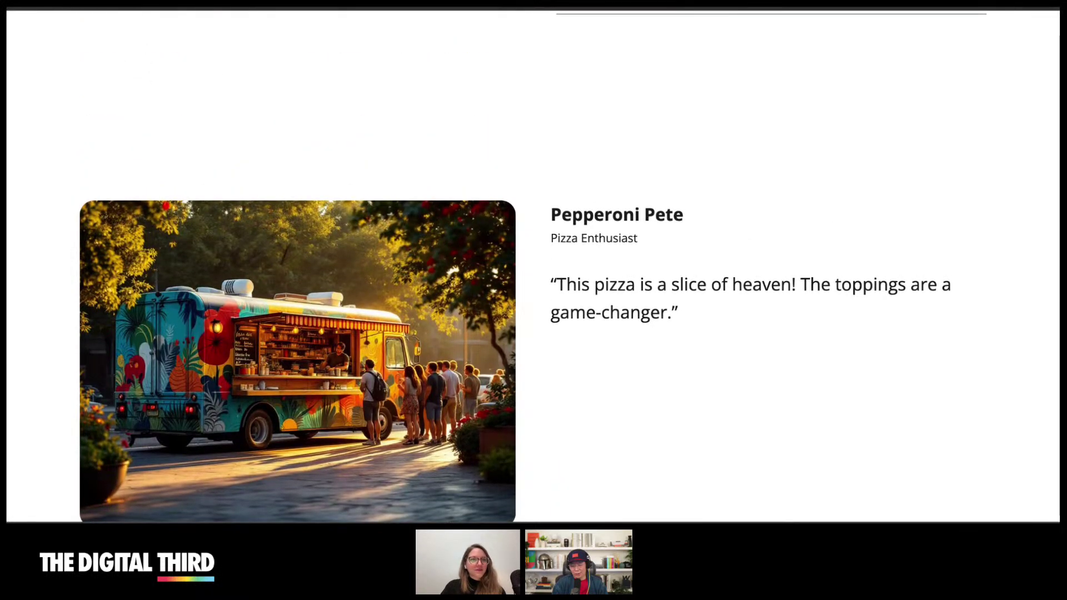
pyautogui.click(108, 12)
# - Examine the structure of the FAQ section above the testimonials by expanding its Grid Layout, Div Block and Flex Vertical elements
pyautogui.scroll(-1, 302, 343)
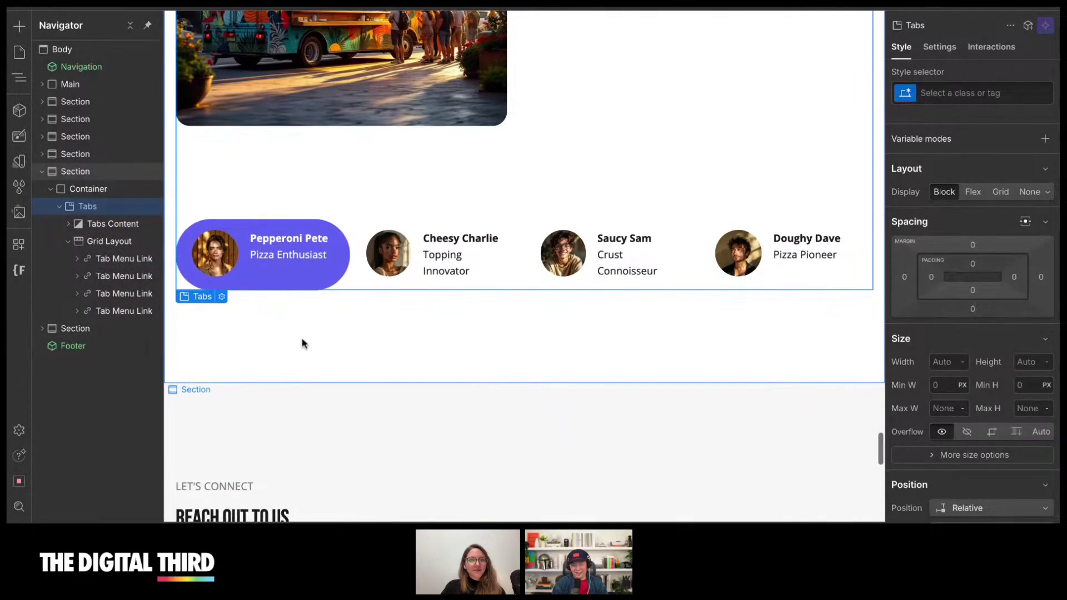
pyautogui.scroll(3, 303, 343)
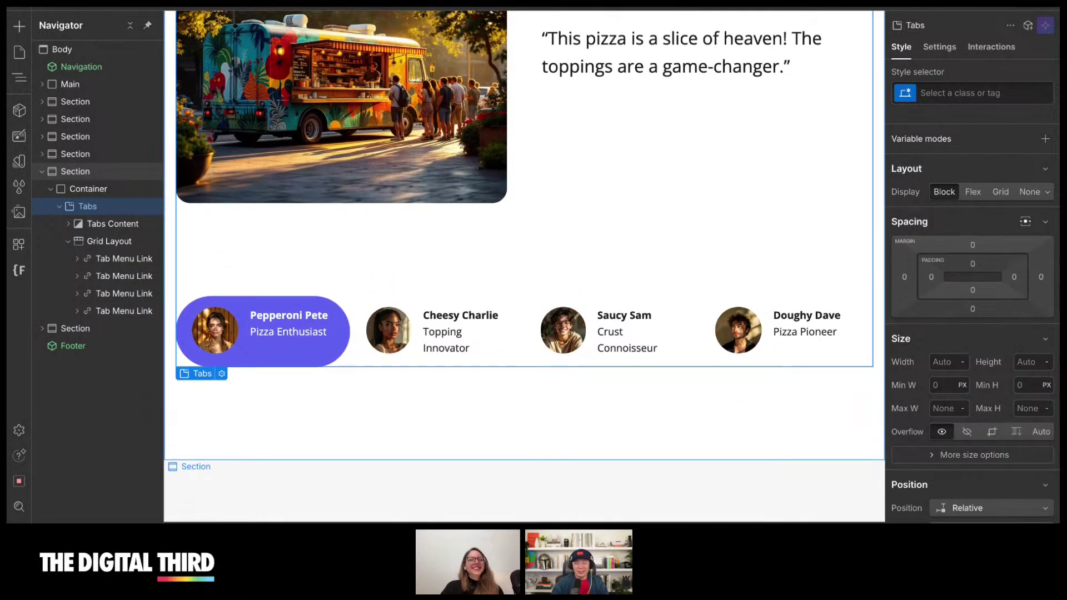
pyautogui.scroll(5, 305, 314)
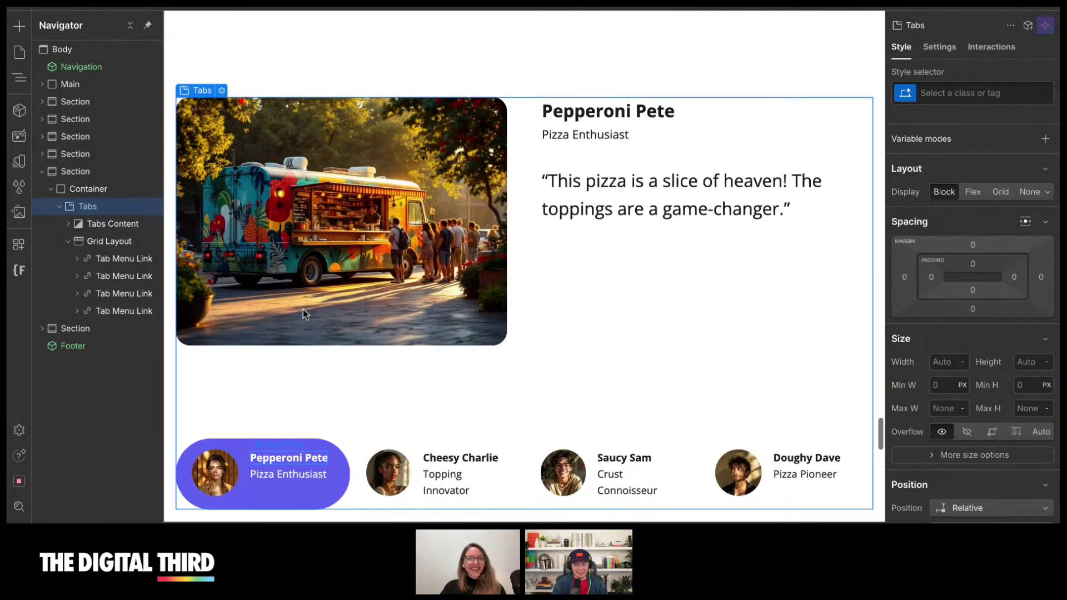
pyautogui.scroll(1, 302, 313)
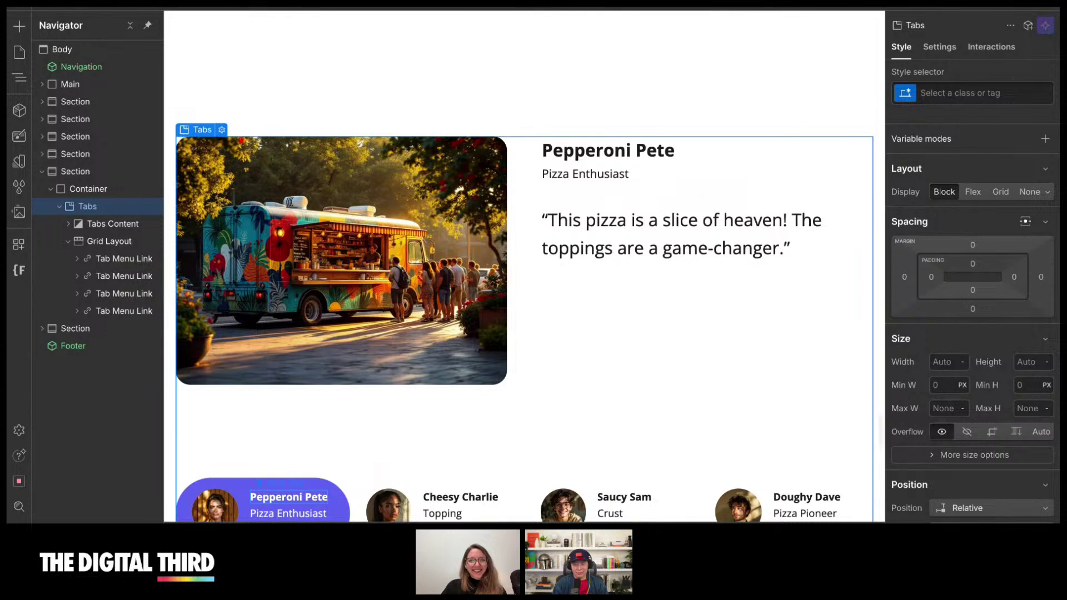
pyautogui.scroll(5, 525, 322)
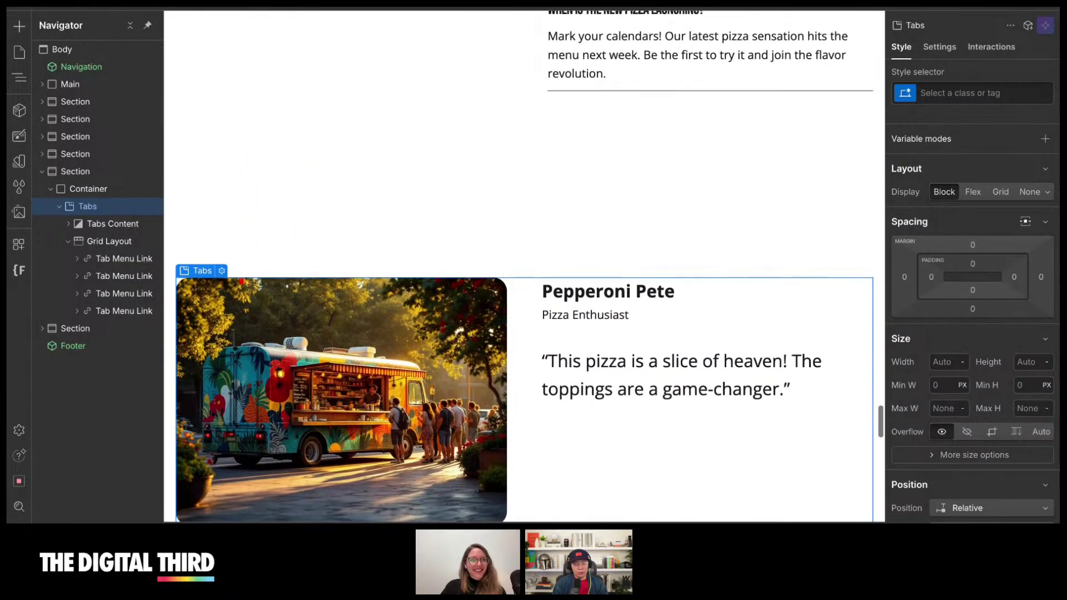
pyautogui.click(76, 155)
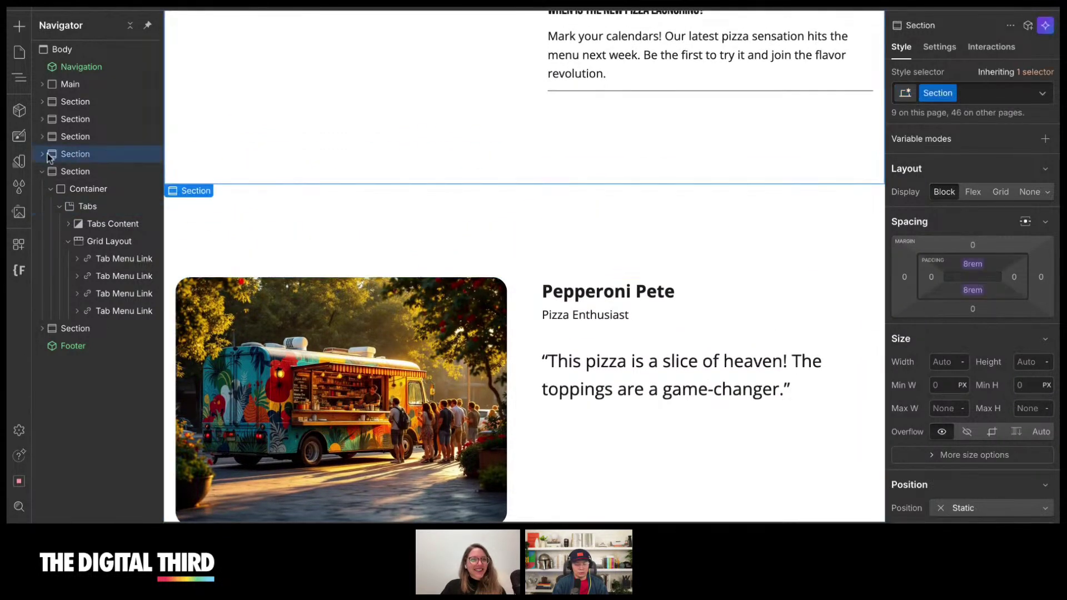
pyautogui.click(42, 154)
pyautogui.click(51, 171)
pyautogui.click(66, 189)
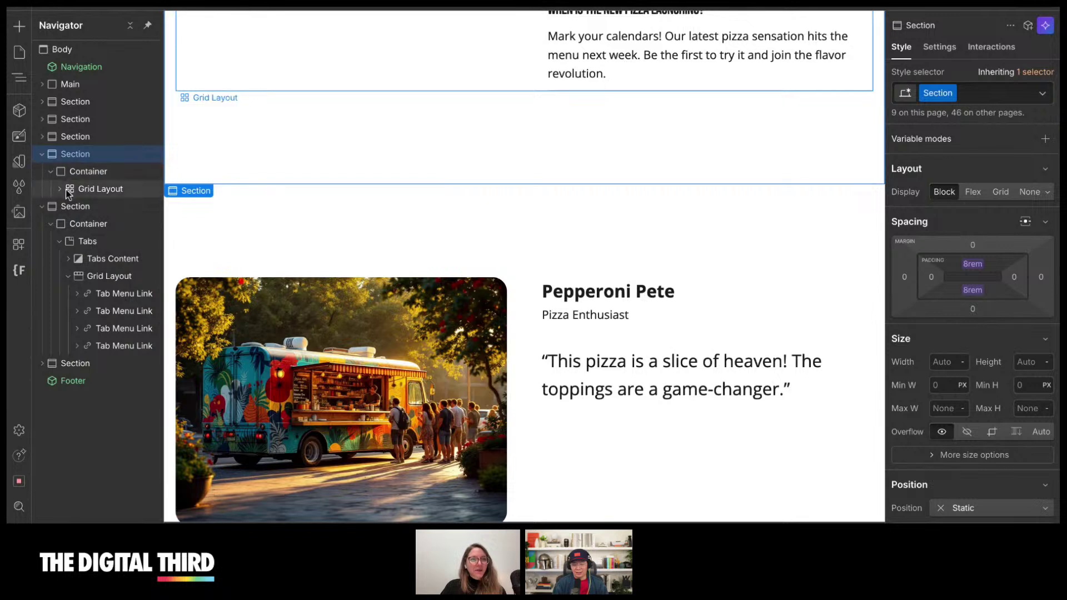
pyautogui.click(60, 190)
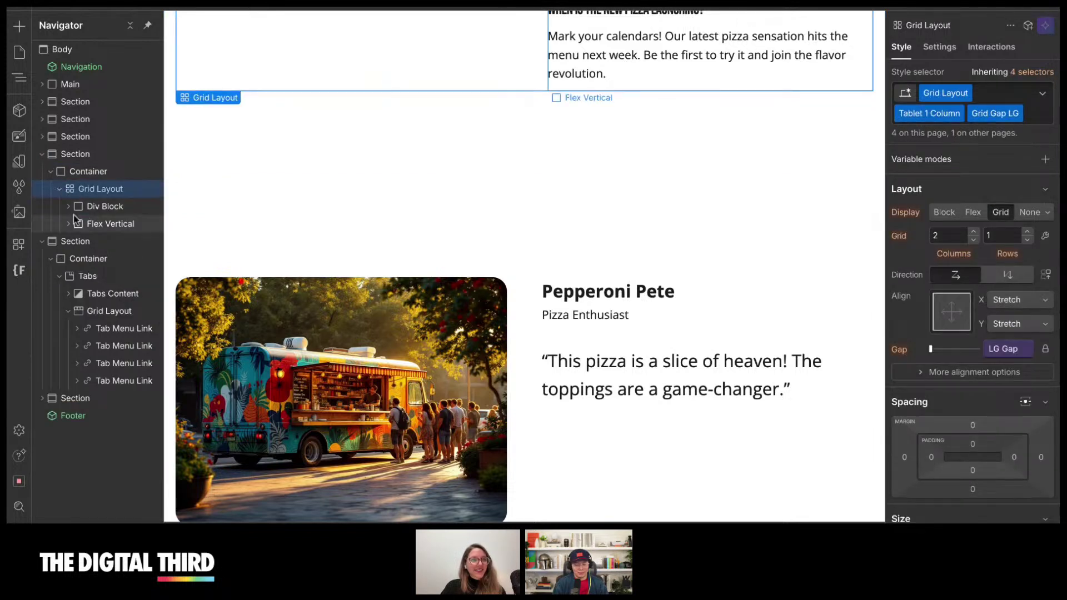
pyautogui.click(67, 207)
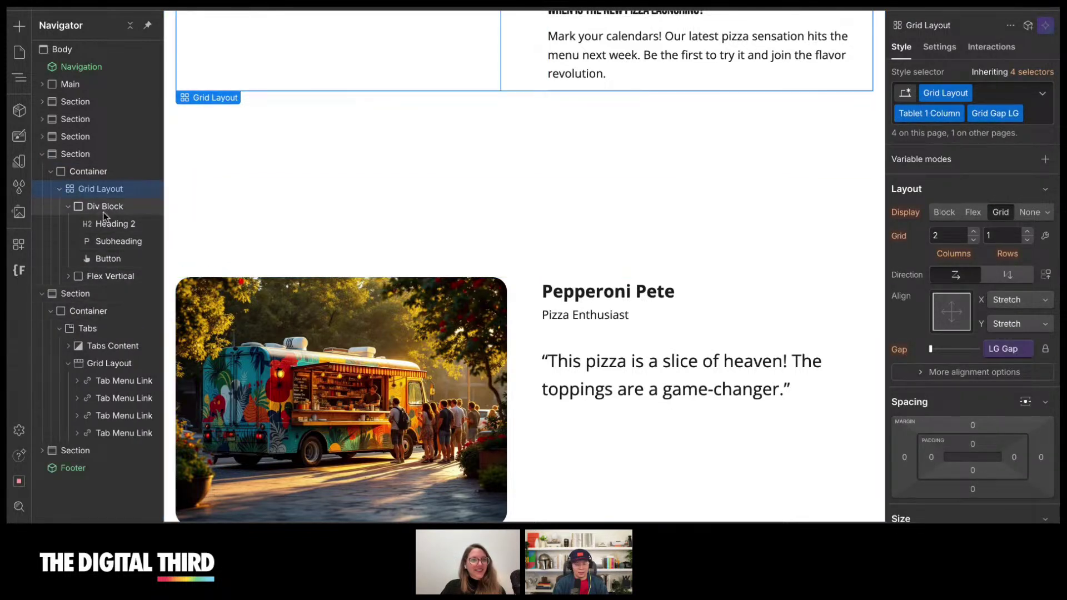
pyautogui.click(68, 276)
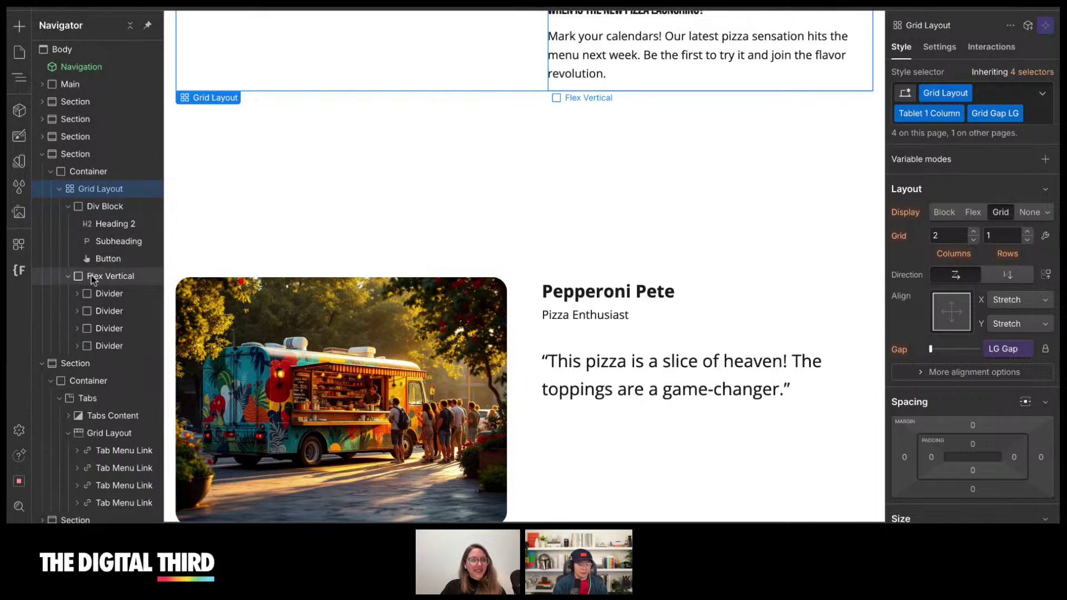
# - Select the Flex Horizontal block beside the blog cards in the dark section above the FAQ
pyautogui.scroll(15, 439, 165)
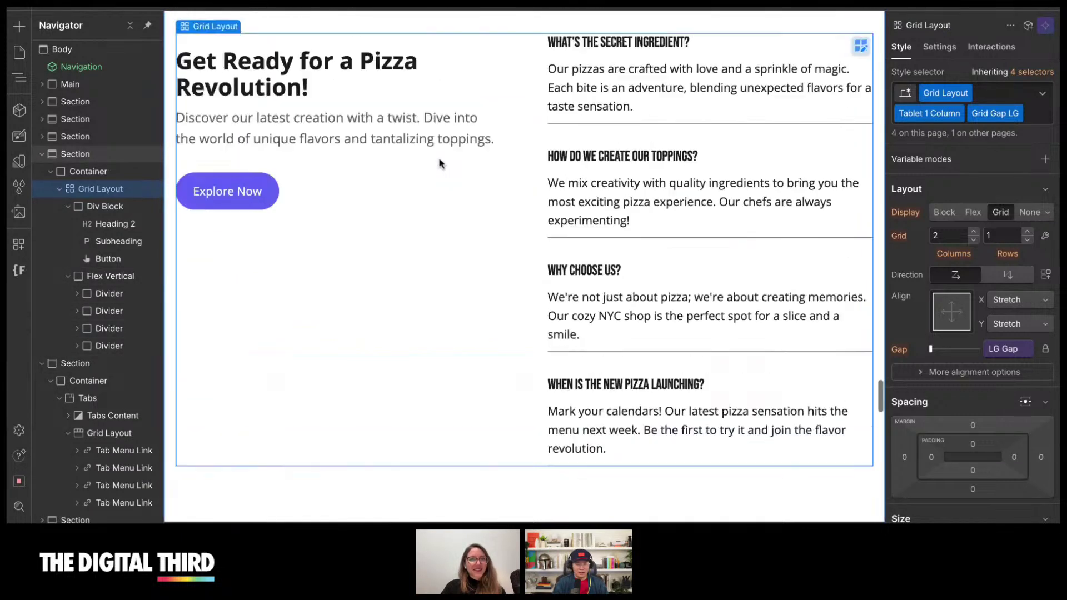
pyautogui.scroll(5, 439, 165)
pyautogui.click(328, 174)
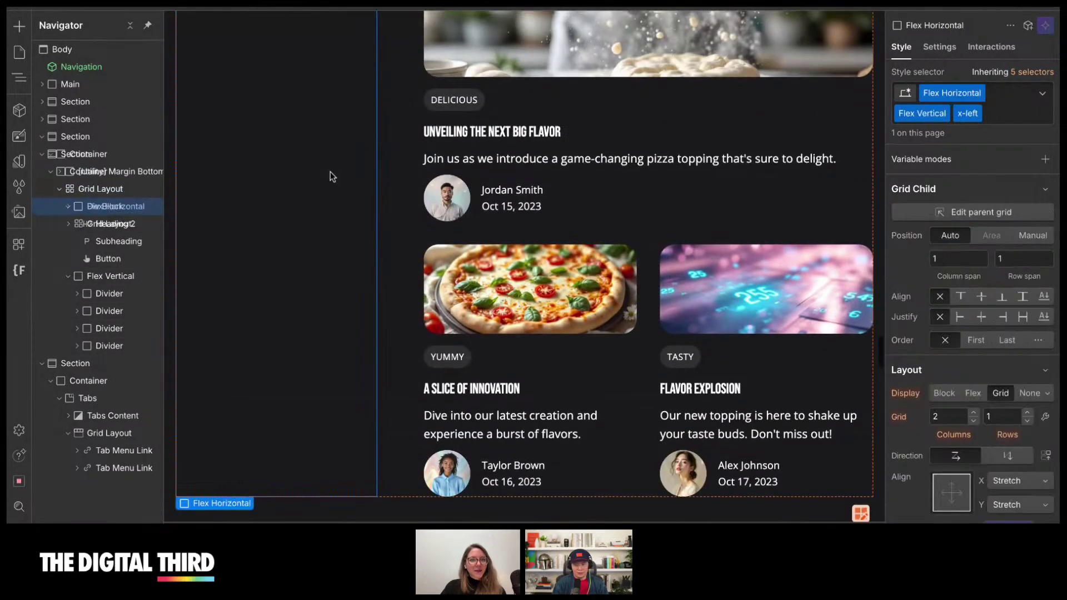
# - Preview the page, check how the dark Discover Our Latest Pizza Creations section fits with the sections above it, and exit the preview
pyautogui.scroll(4, 331, 177)
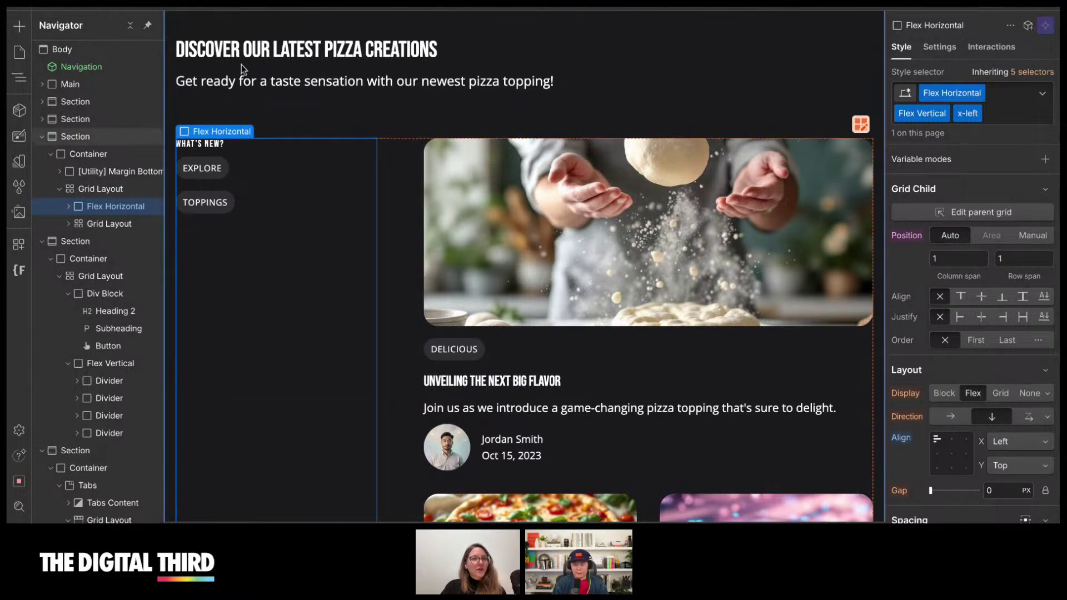
pyautogui.hotkey('ctrl', 'shift', 'p')
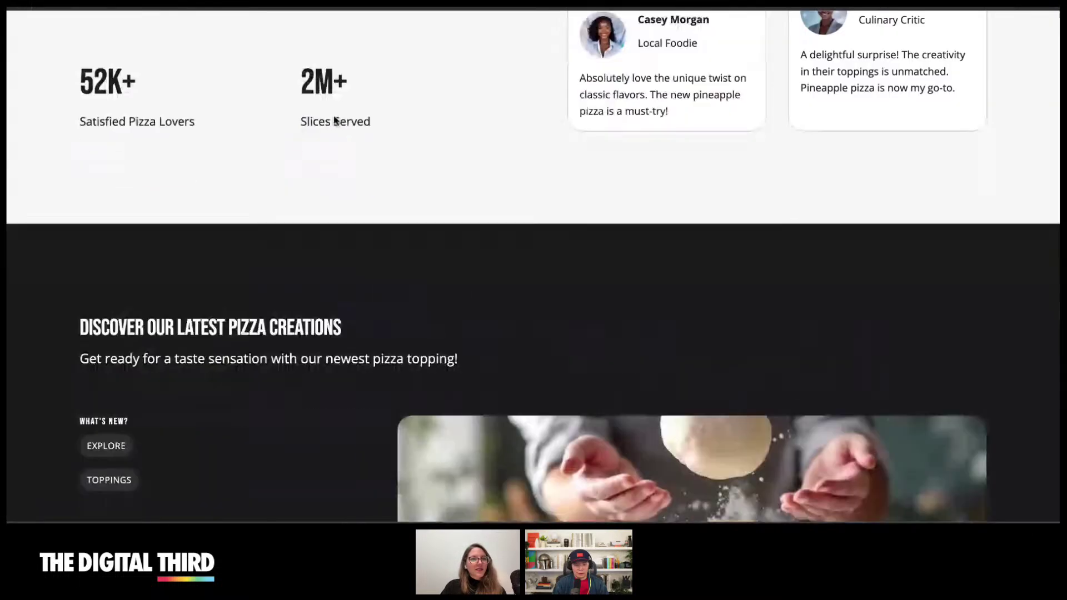
pyautogui.scroll(15, 300, 183)
pyautogui.scroll(15, 299, 179)
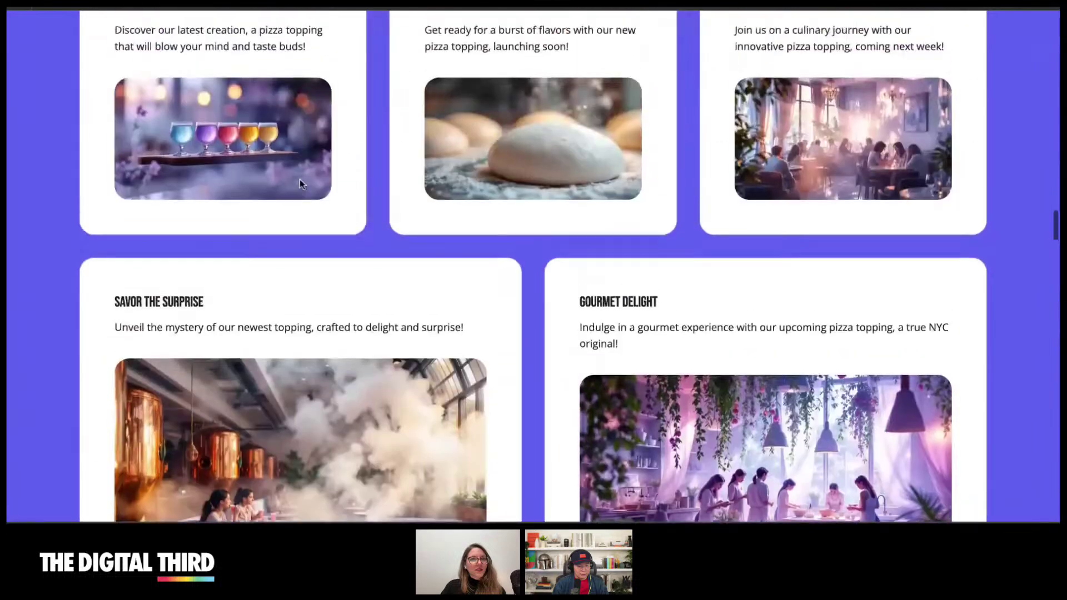
pyautogui.scroll(-5, 299, 178)
pyautogui.scroll(-20, 108, 255)
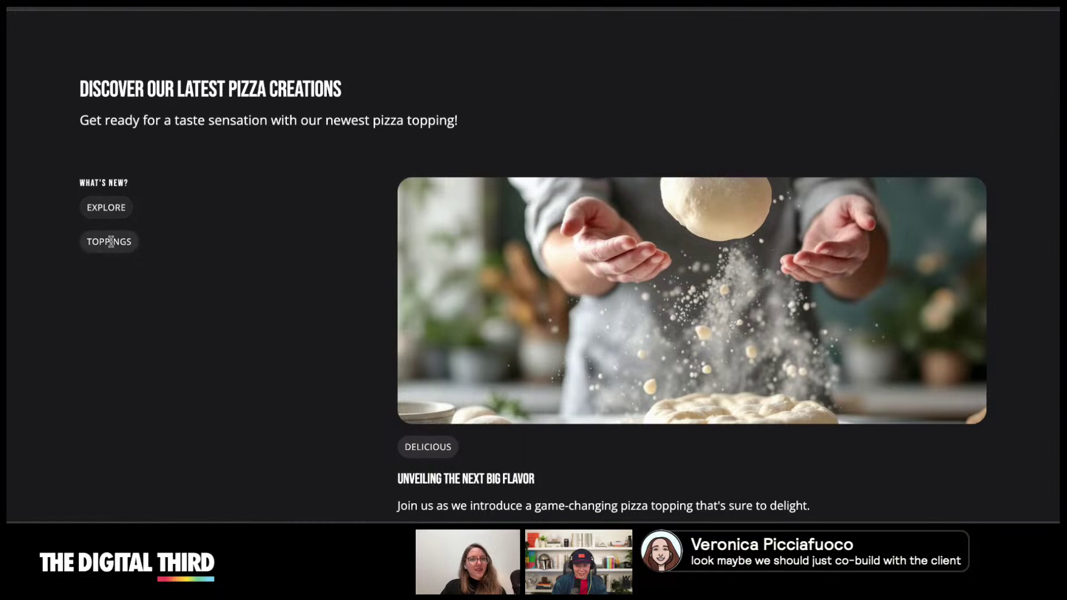
pyautogui.scroll(-8, 124, 240)
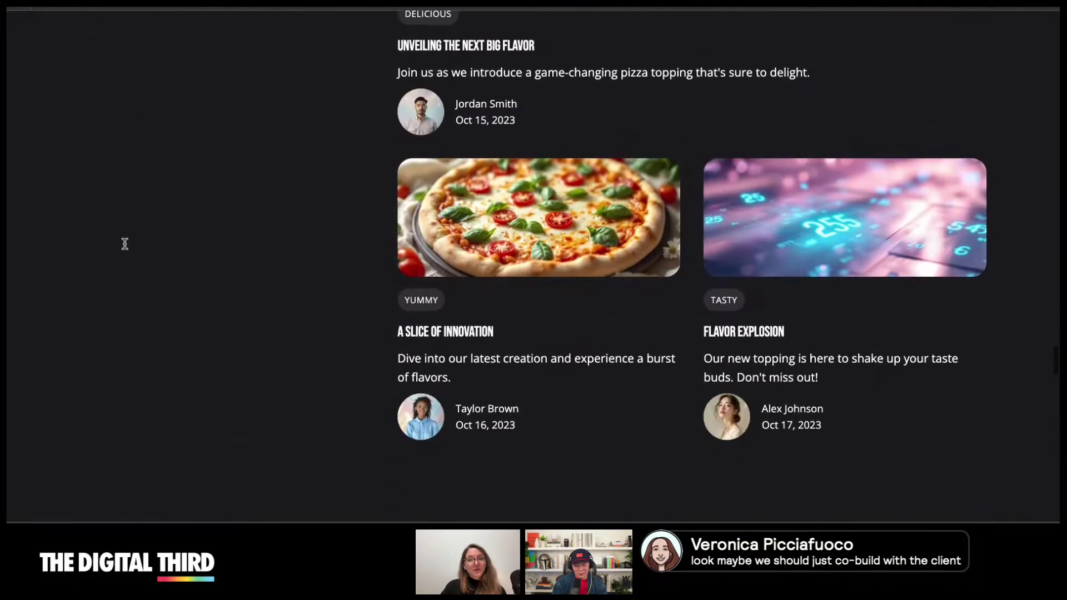
pyautogui.scroll(12, 125, 243)
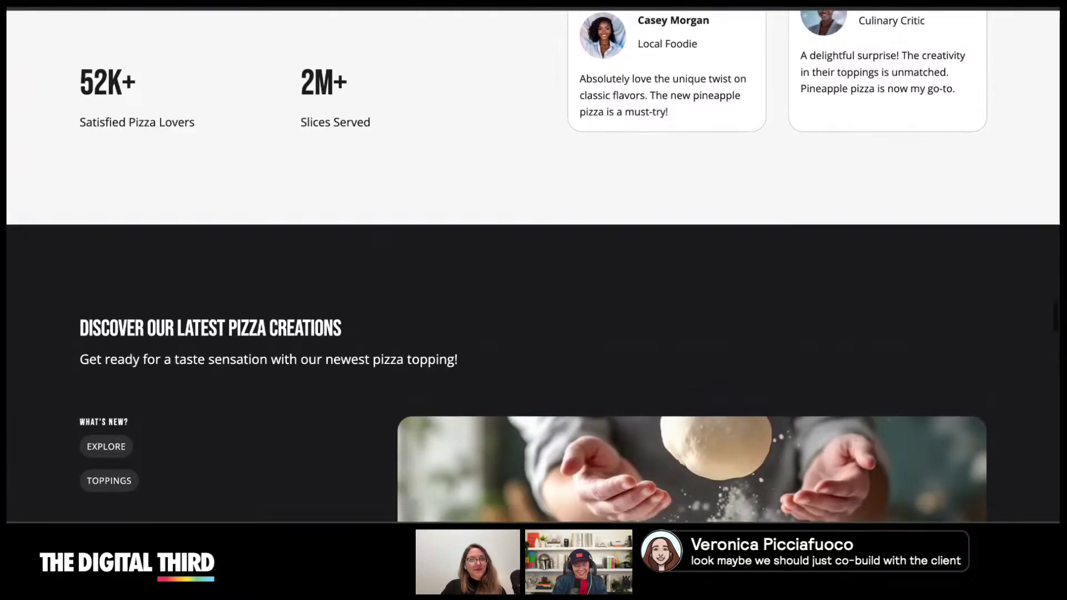
pyautogui.scroll(-2, 124, 257)
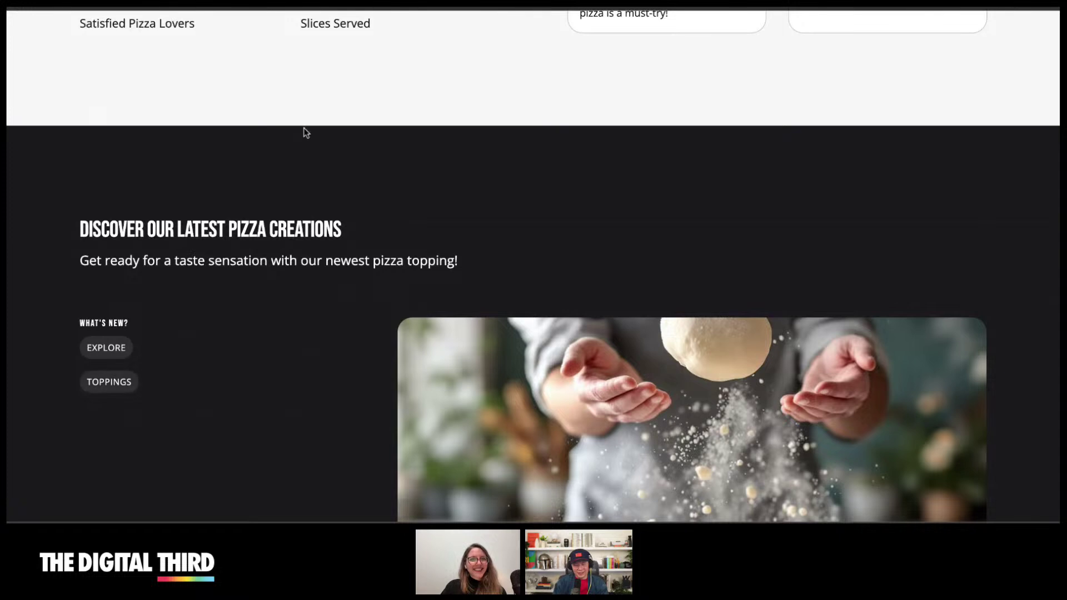
pyautogui.click(53, 7)
# - Expand the Flex Horizontal block beside the blog cards to examine its heading and tag elements
pyautogui.scroll(-10, 372, 292)
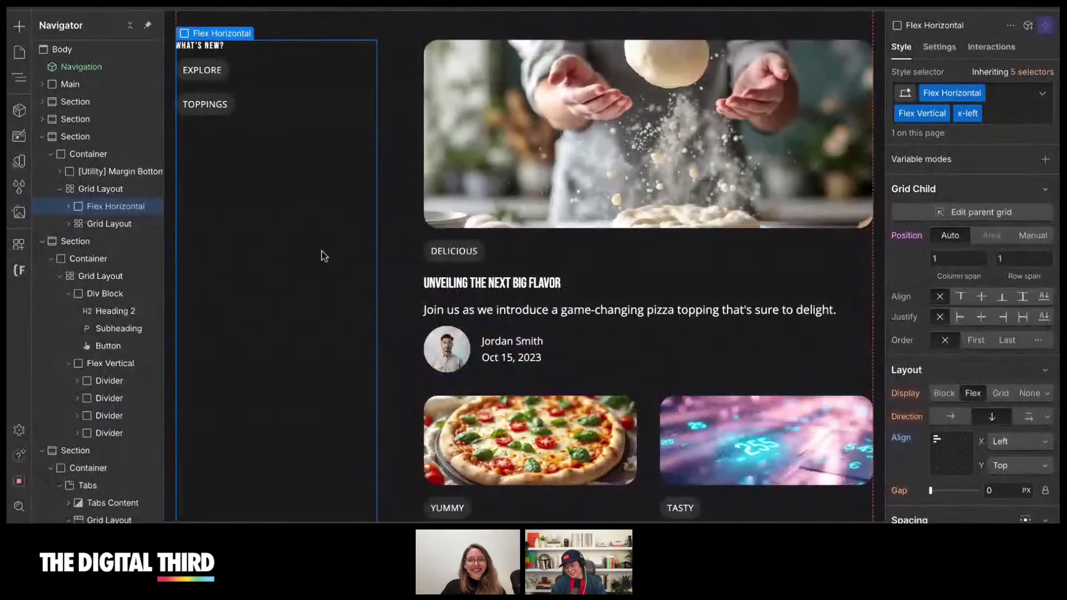
pyautogui.click(69, 207)
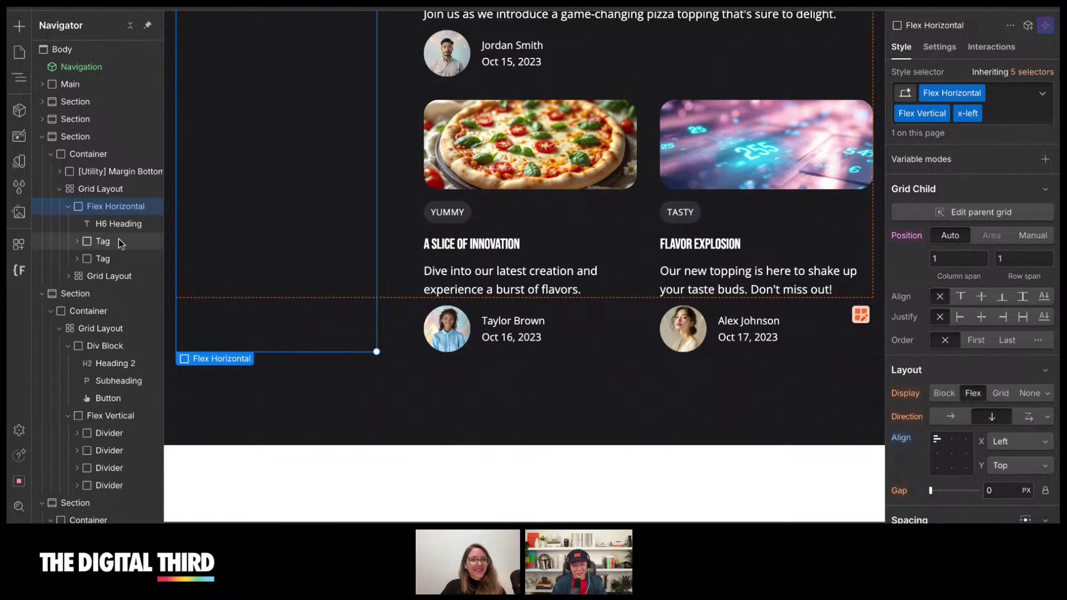
pyautogui.scroll(-1, 496, 269)
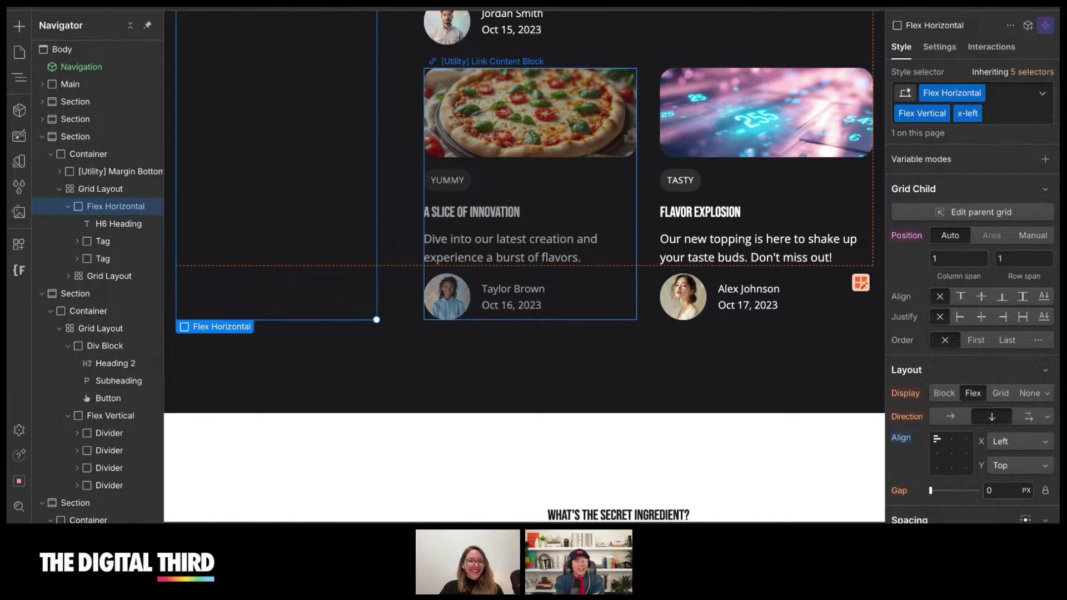
# - Inspect the FAQ section's two-column Grid Layout and the answer paragraph under "What's the secret ingredient?"
pyautogui.scroll(-5, 502, 311)
pyautogui.scroll(-2, 503, 311)
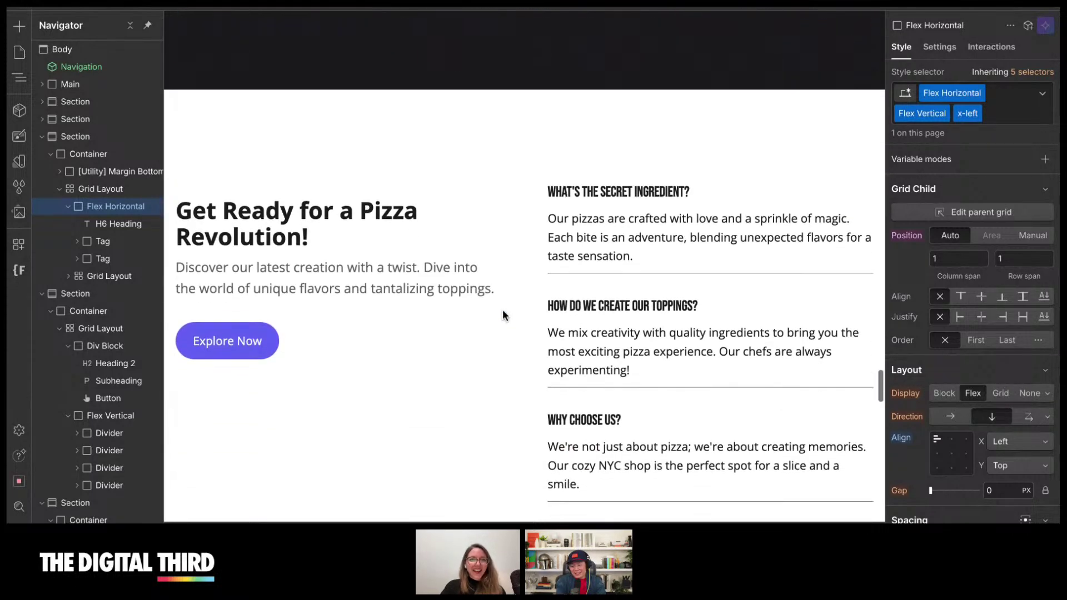
pyautogui.click(528, 211)
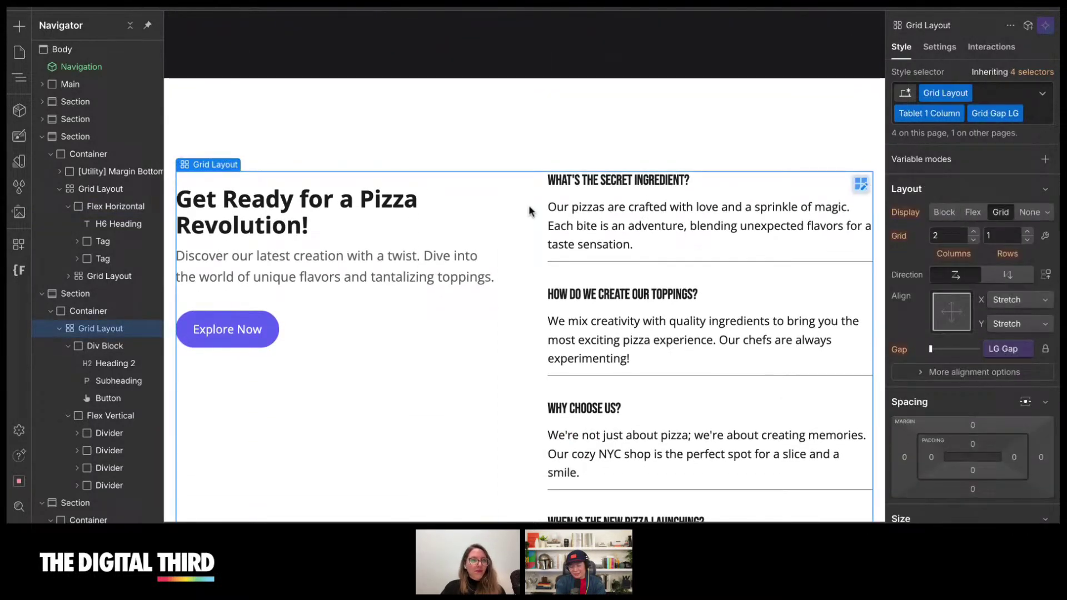
pyautogui.click(652, 214)
pyautogui.scroll(-3, 329, 295)
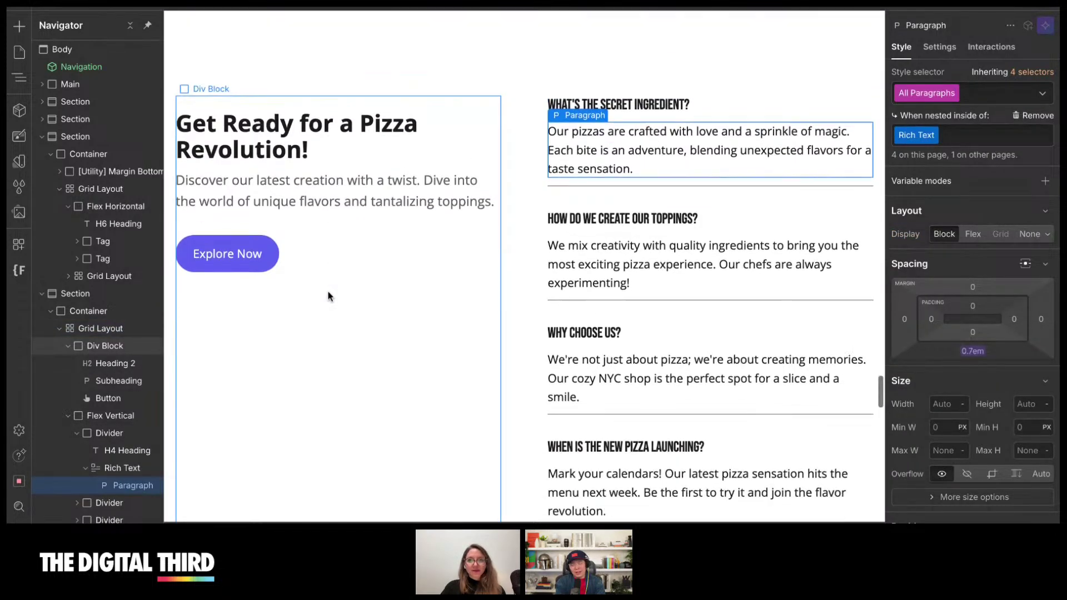
# - Expand the remaining three FAQ Divider elements to examine the heading and rich text inside each
pyautogui.scroll(-3, 109, 416)
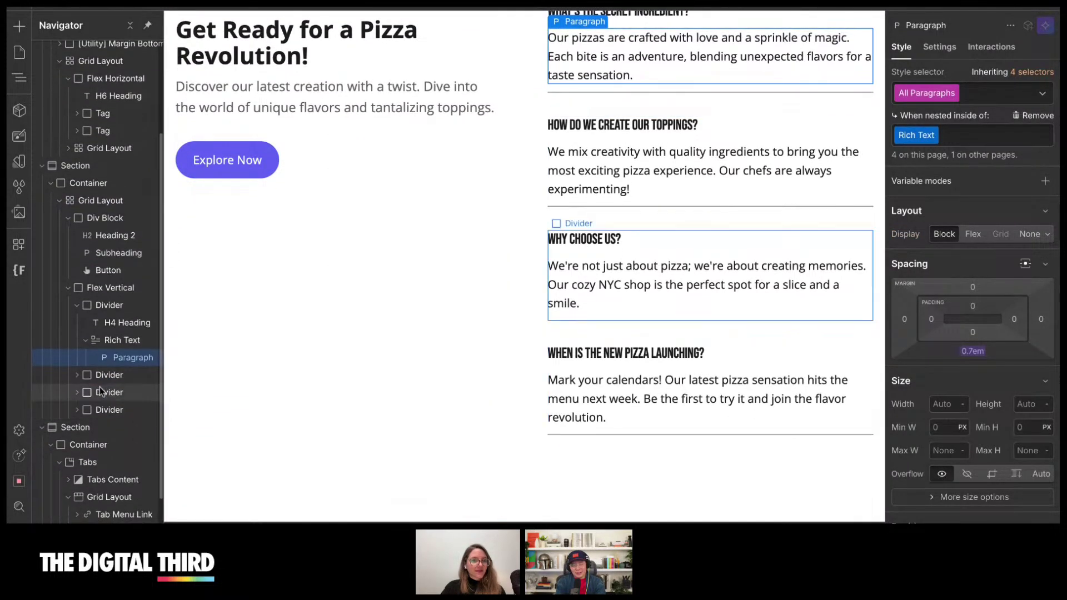
pyautogui.click(77, 375)
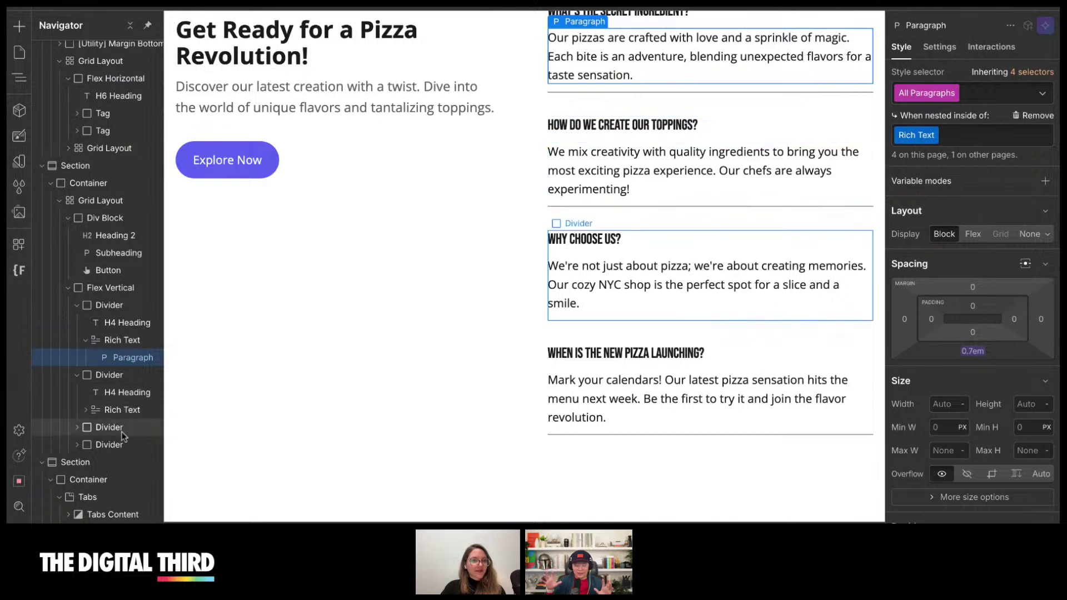
pyautogui.click(77, 427)
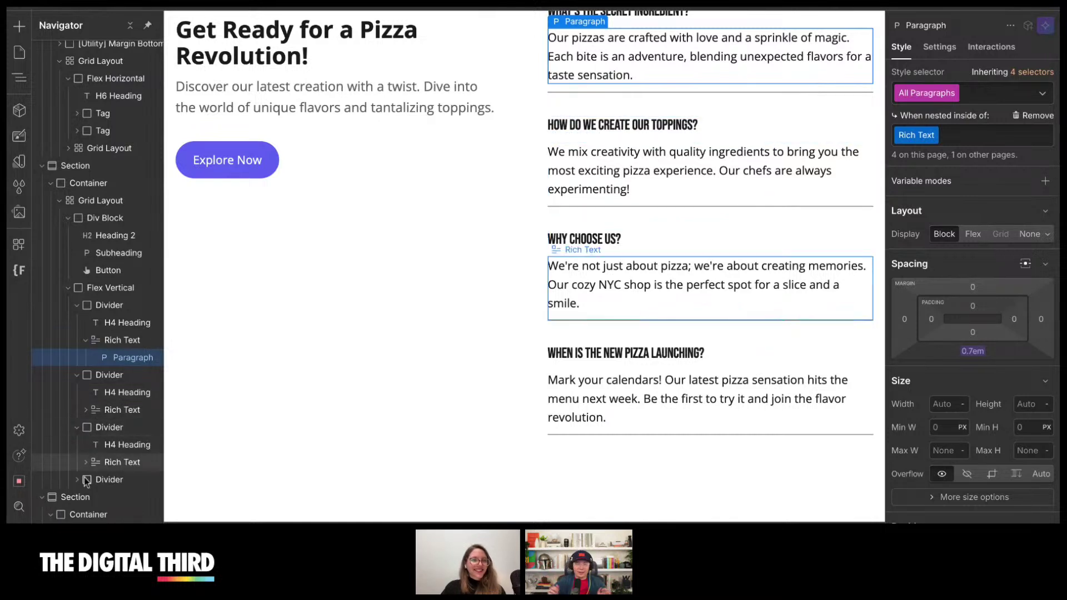
pyautogui.scroll(-2, 88, 491)
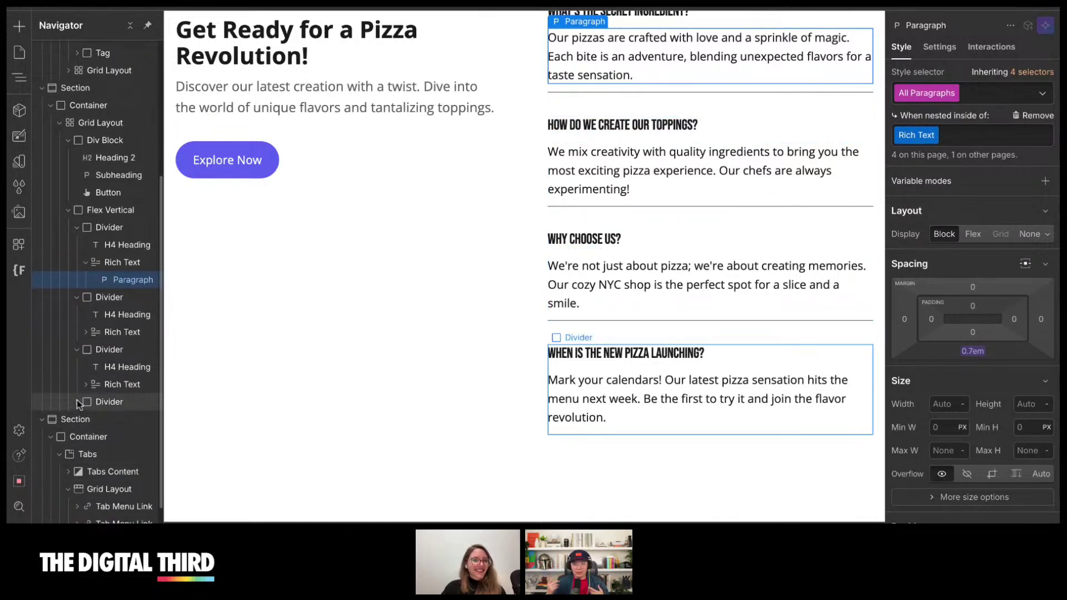
pyautogui.click(77, 401)
pyautogui.scroll(-1, 86, 457)
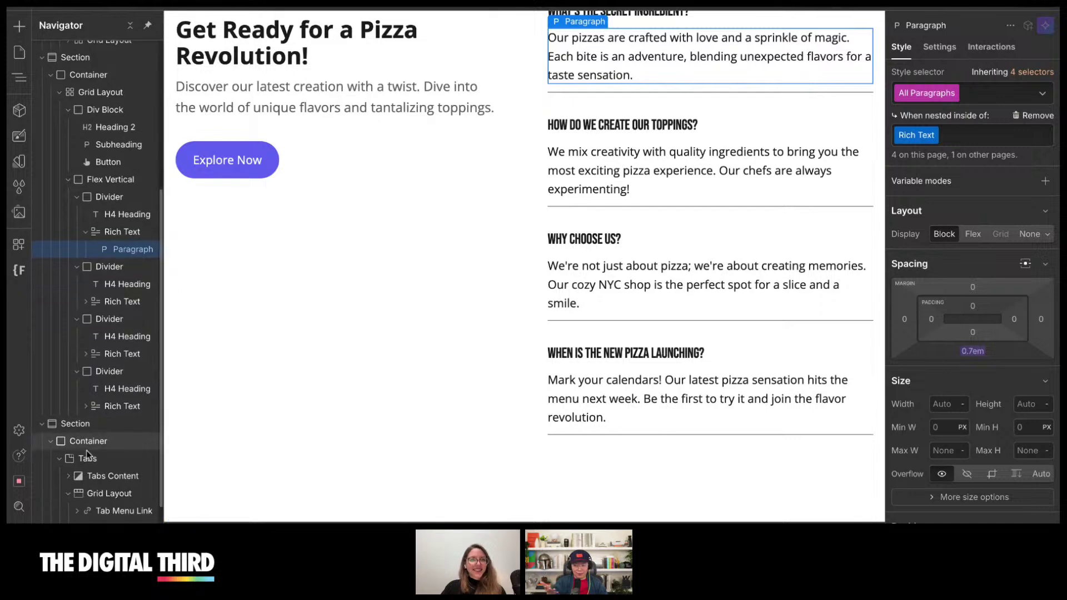
pyautogui.scroll(-2, 86, 455)
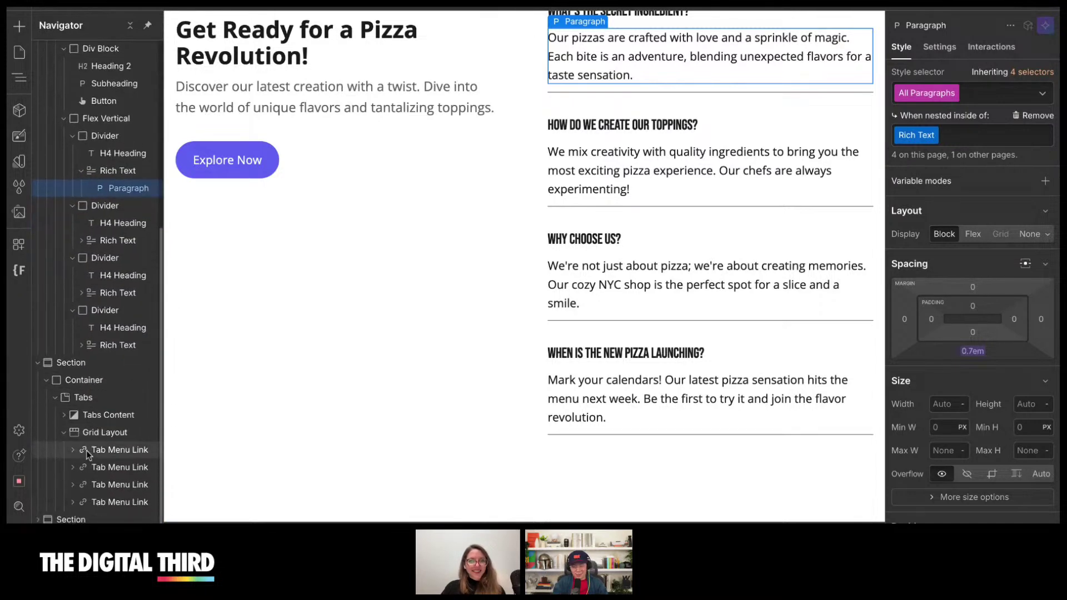
# - Inspect the Flex Vertical block holding the FAQ items and the Section wrapping the testimonial tabs below it
pyautogui.click(638, 219)
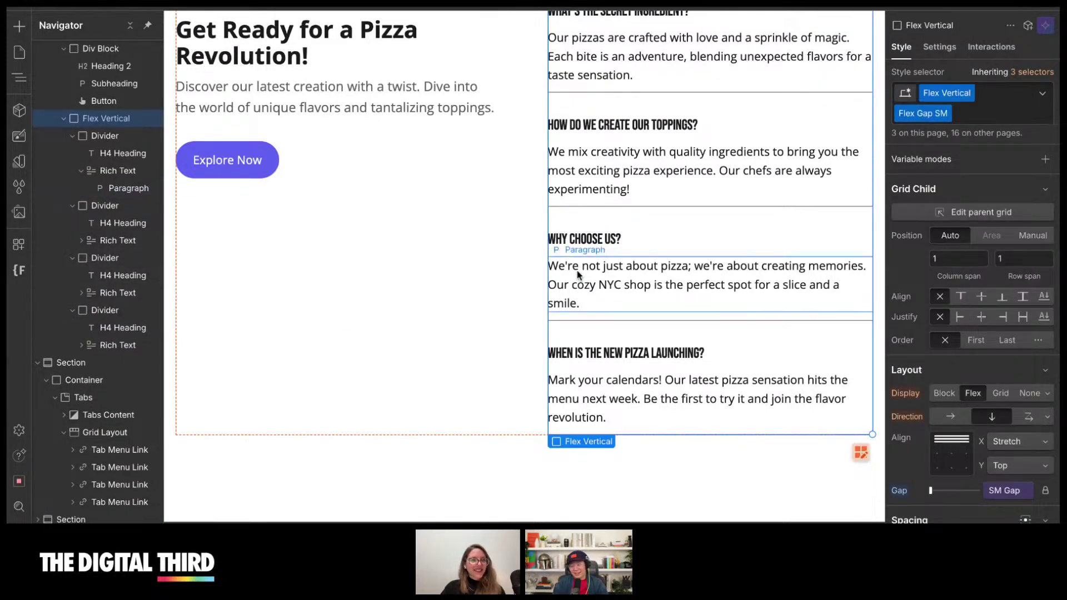
pyautogui.scroll(-6, 565, 384)
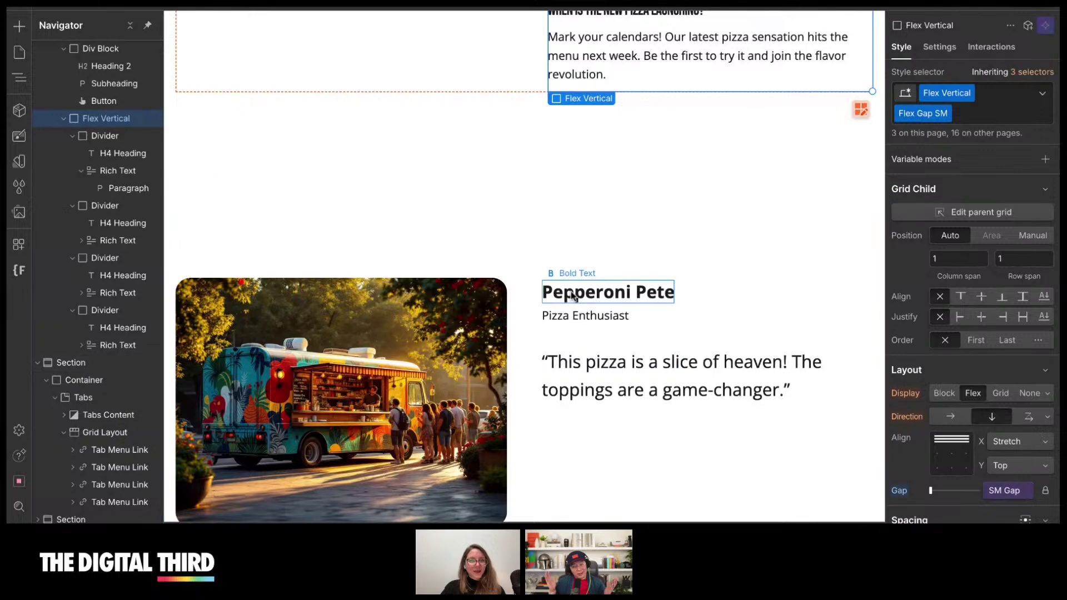
pyautogui.click(561, 292)
pyautogui.click(541, 228)
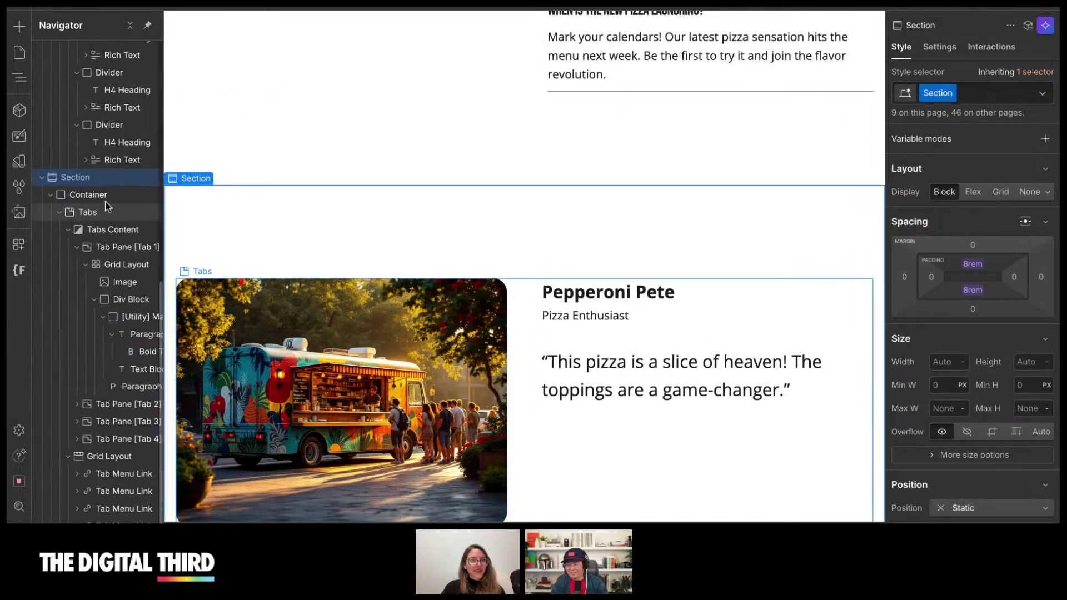
# - Inspect the FAQ section's Container and Grid Layout, collapsing and re-expanding the grid to compare its structure with the testimonial tabs
pyautogui.scroll(10, 107, 206)
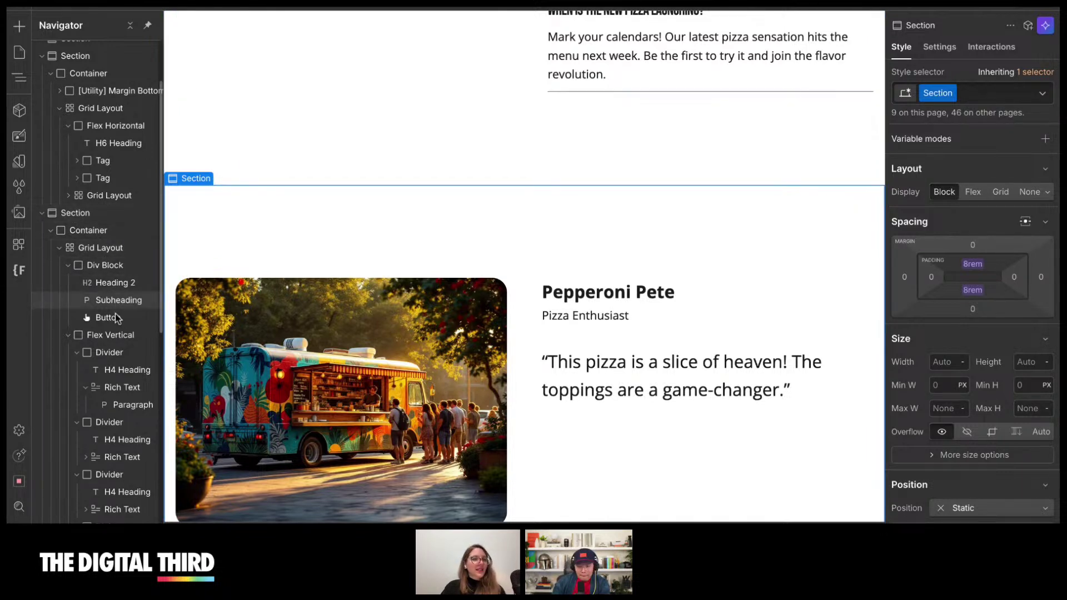
pyautogui.click(88, 232)
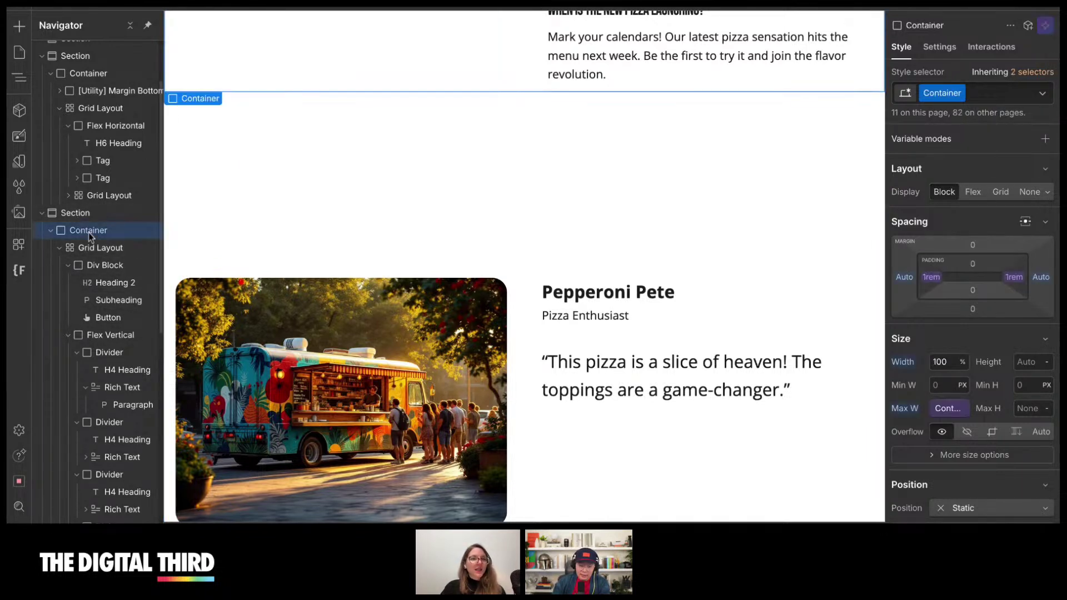
pyautogui.click(100, 251)
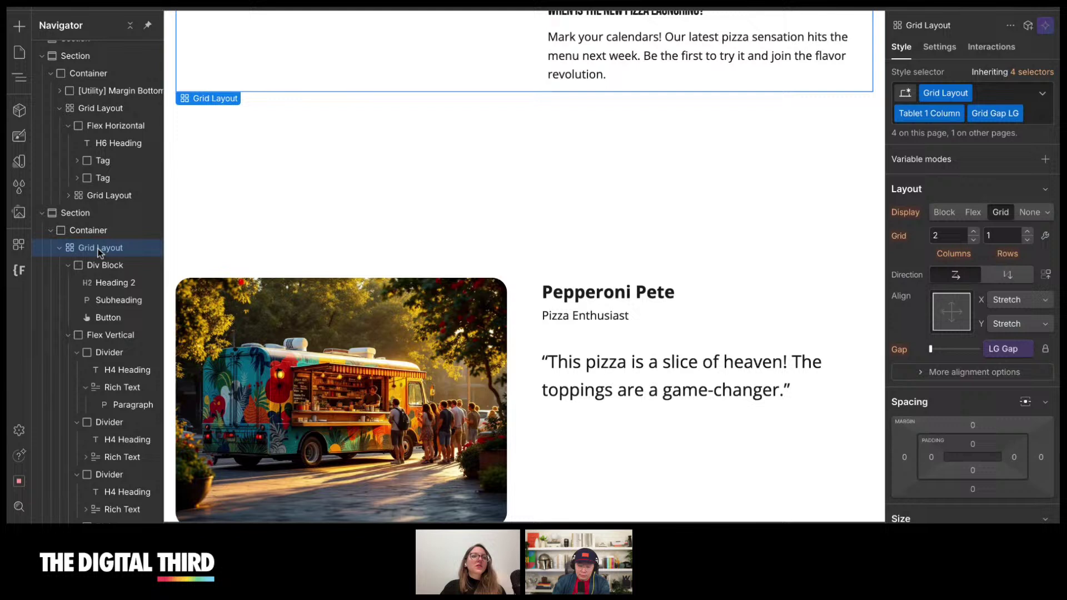
pyautogui.click(61, 250)
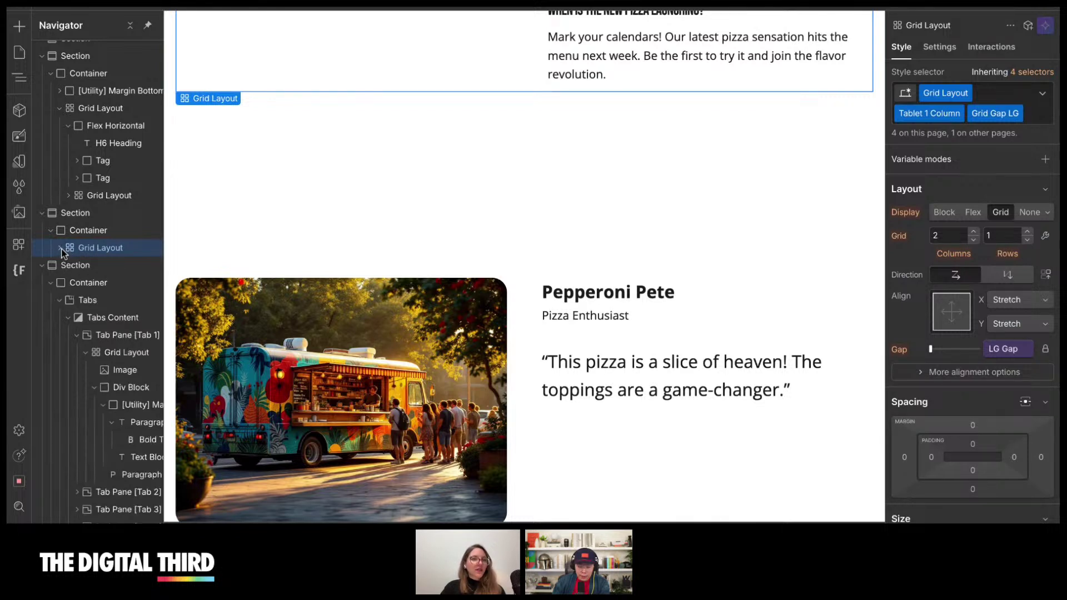
pyautogui.scroll(-2, 93, 322)
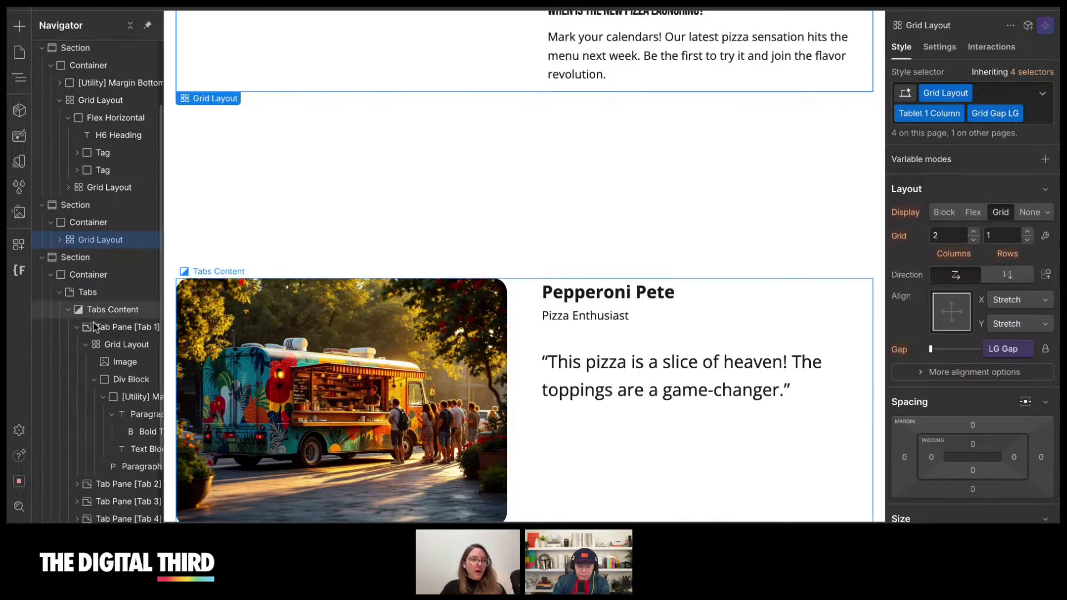
pyautogui.scroll(-3, 93, 323)
pyautogui.click(49, 149)
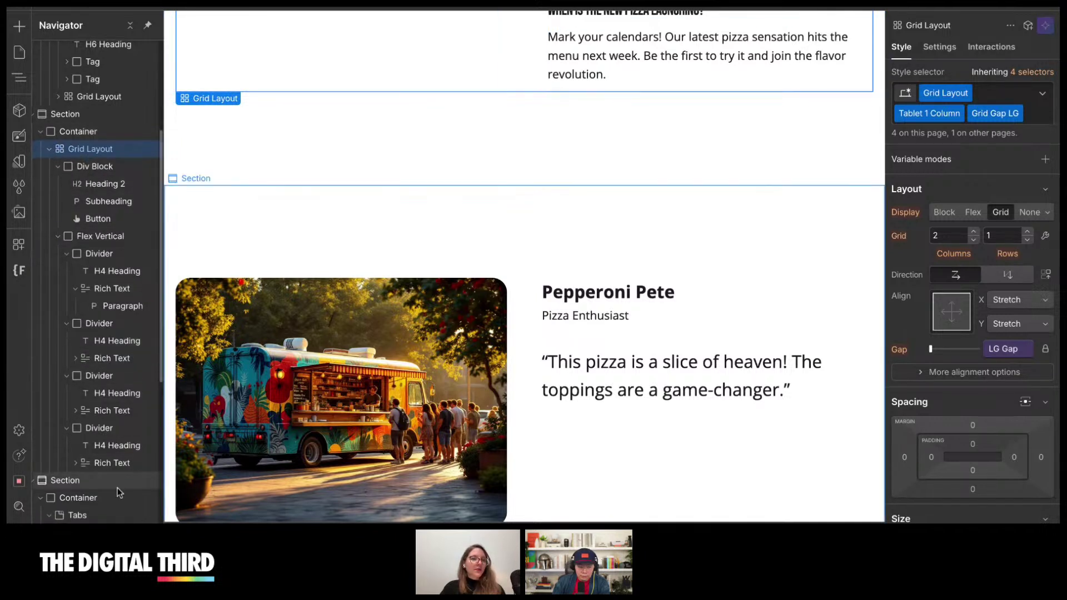
# - Select the FAQ section's Container and review the nested elements from it down to the testimonial tabs
pyautogui.scroll(-1, 118, 489)
pyautogui.scroll(5, 72, 202)
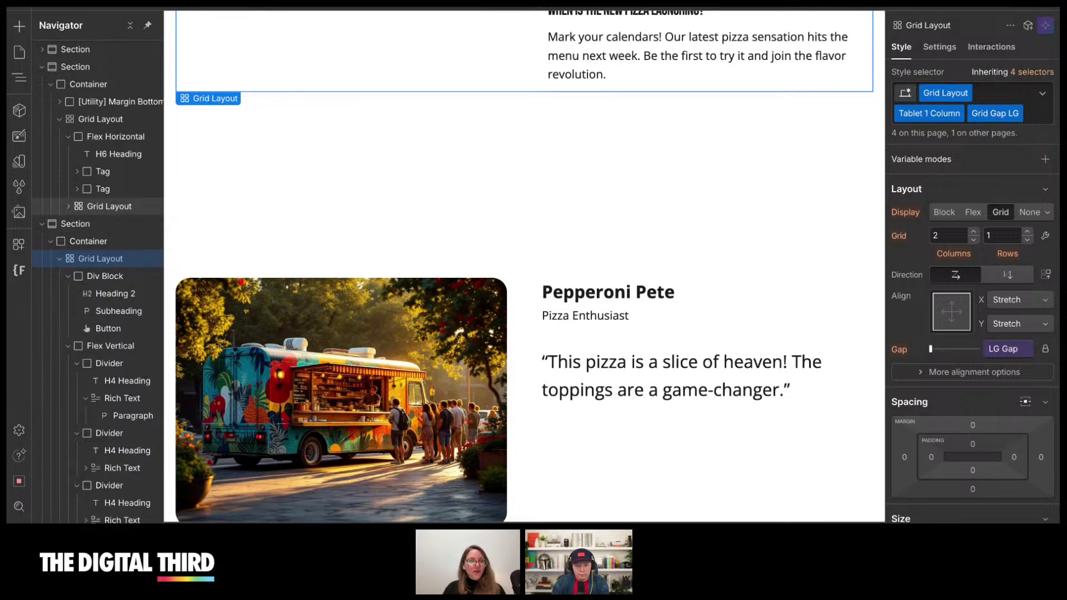
pyautogui.click(73, 240)
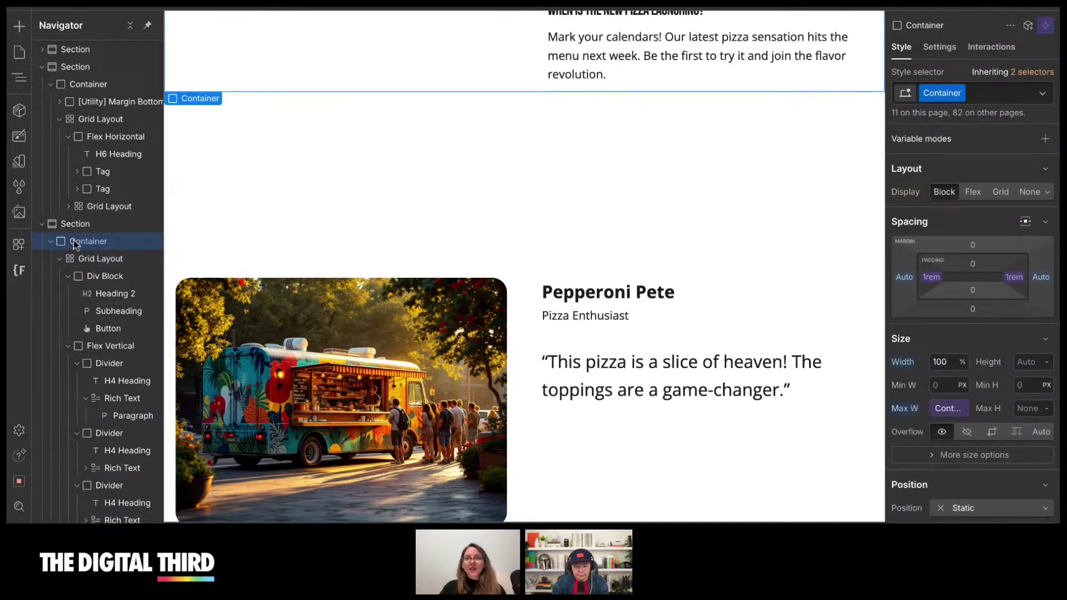
pyautogui.scroll(-3, 118, 417)
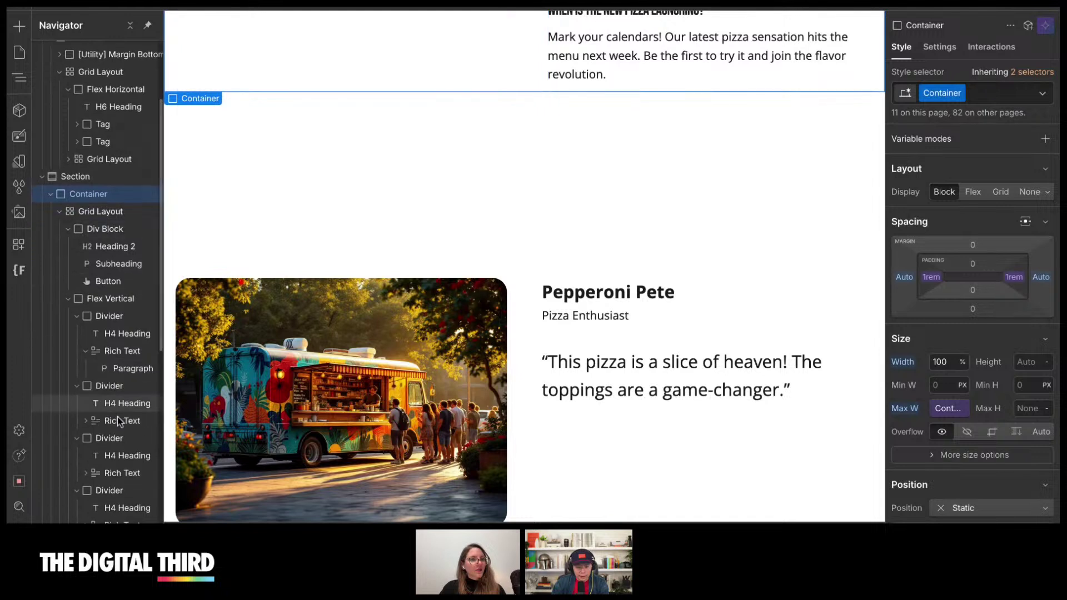
pyautogui.scroll(-5, 118, 417)
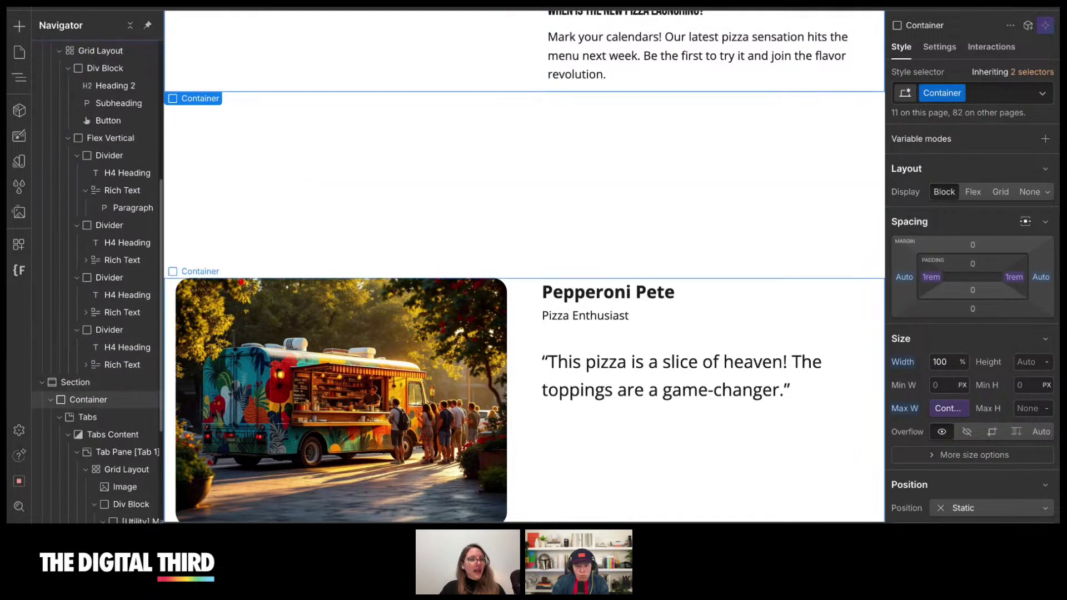
pyautogui.scroll(10, 95, 278)
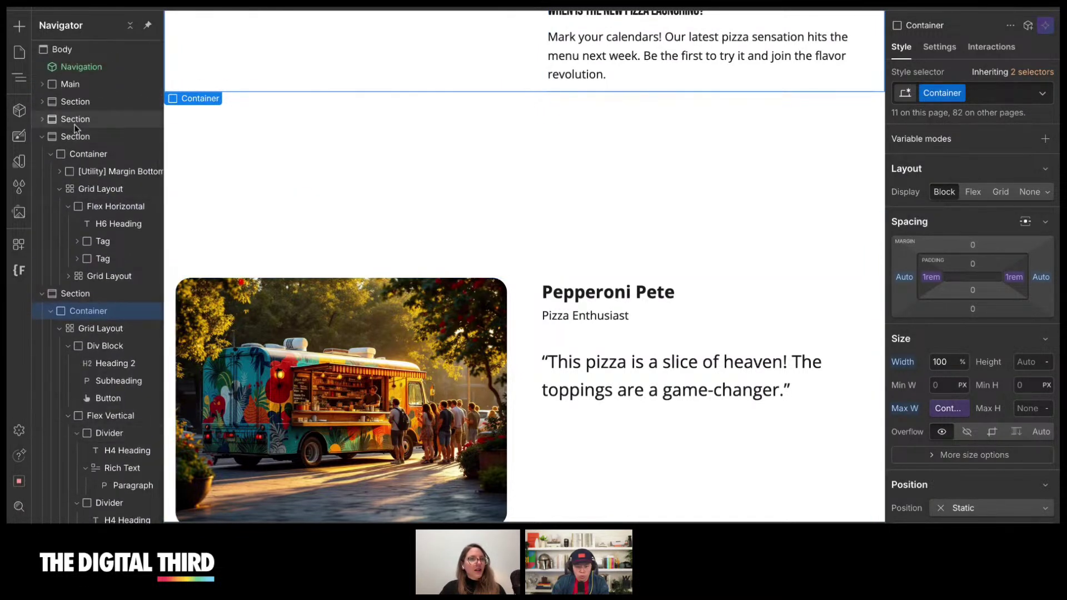
# - Expand the Section above the blog section through its Container and Grid Layout to the contents of its Flex Horizontal block
pyautogui.click(44, 119)
pyautogui.click(51, 136)
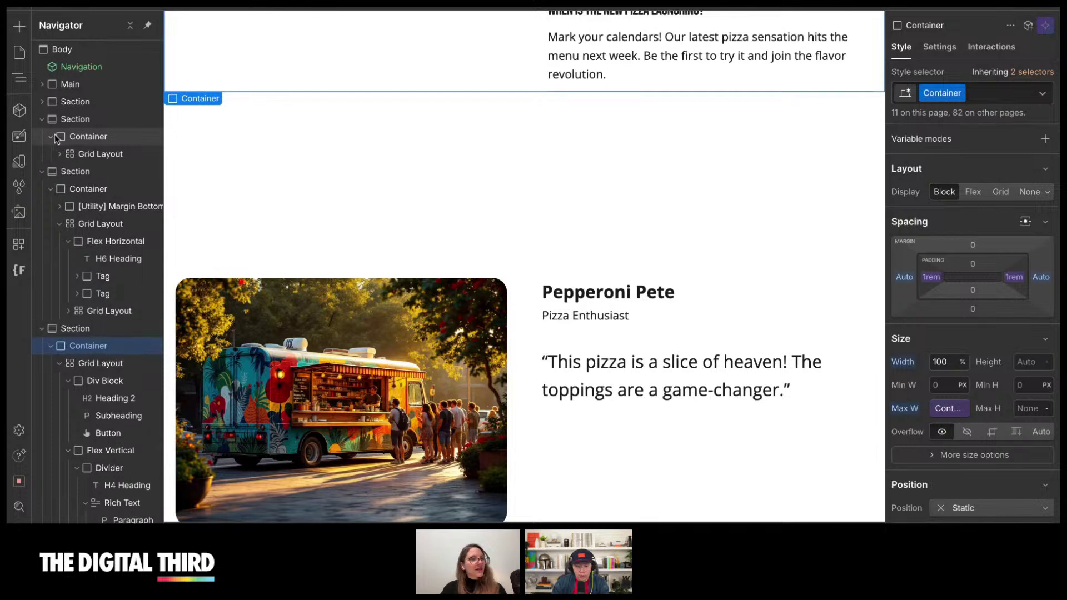
pyautogui.click(60, 155)
pyautogui.click(68, 172)
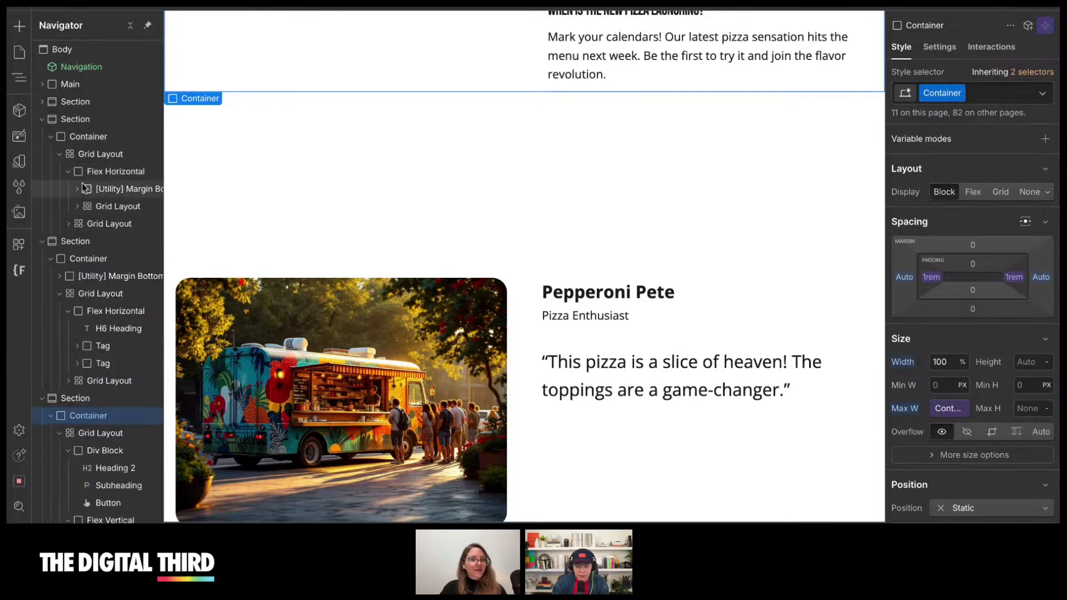
# - Expand the Grid Layout inside the blog section's Flex Horizontal block, and select the Grid Layout holding the pizza topping cards
pyautogui.click(77, 206)
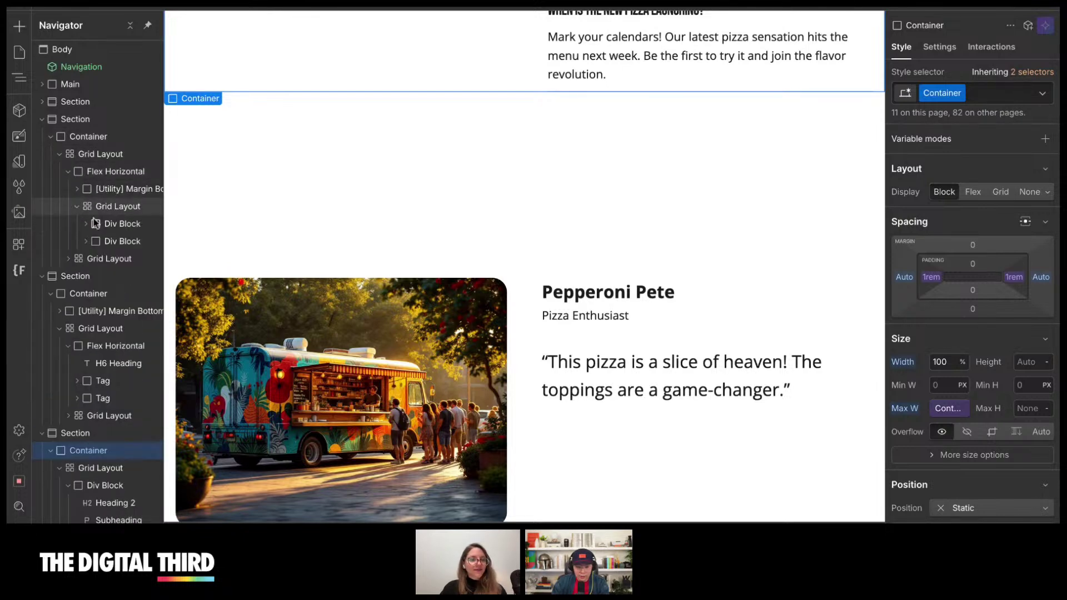
pyautogui.scroll(20, 360, 247)
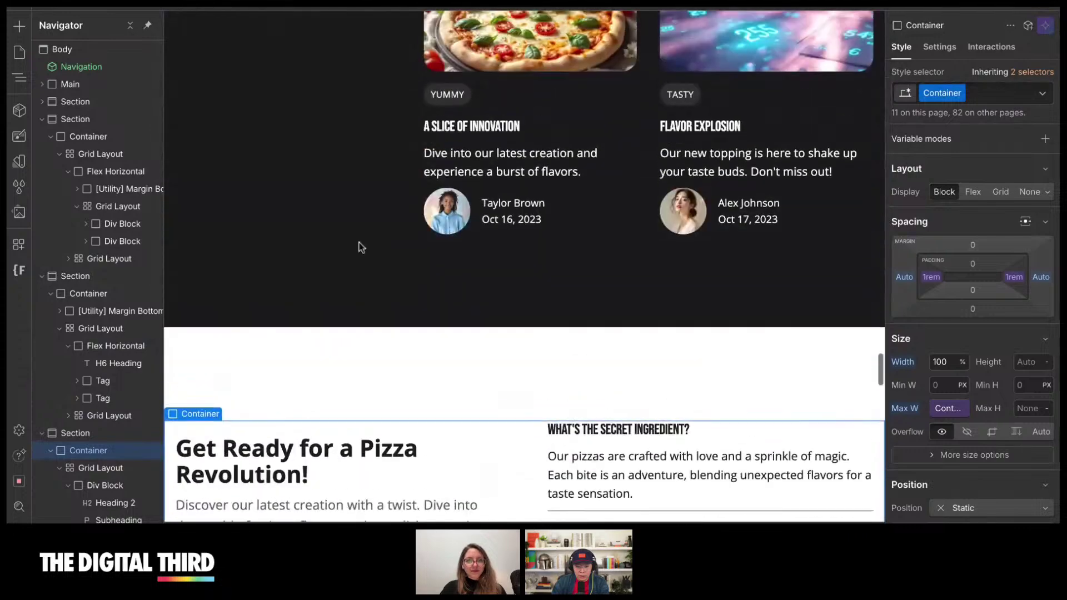
pyautogui.scroll(15, 360, 247)
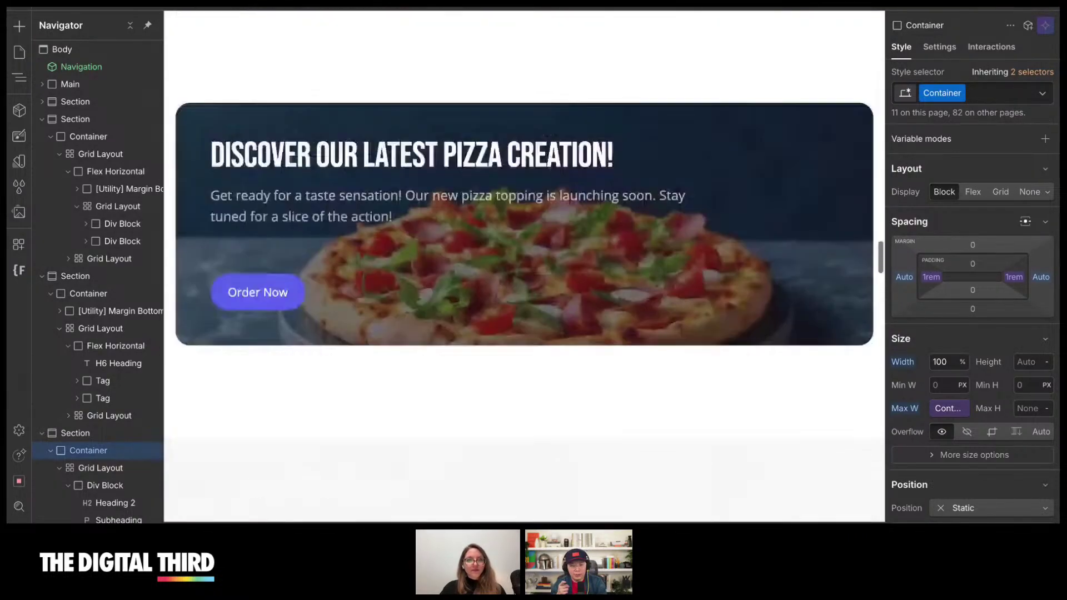
pyautogui.scroll(5, 542, 222)
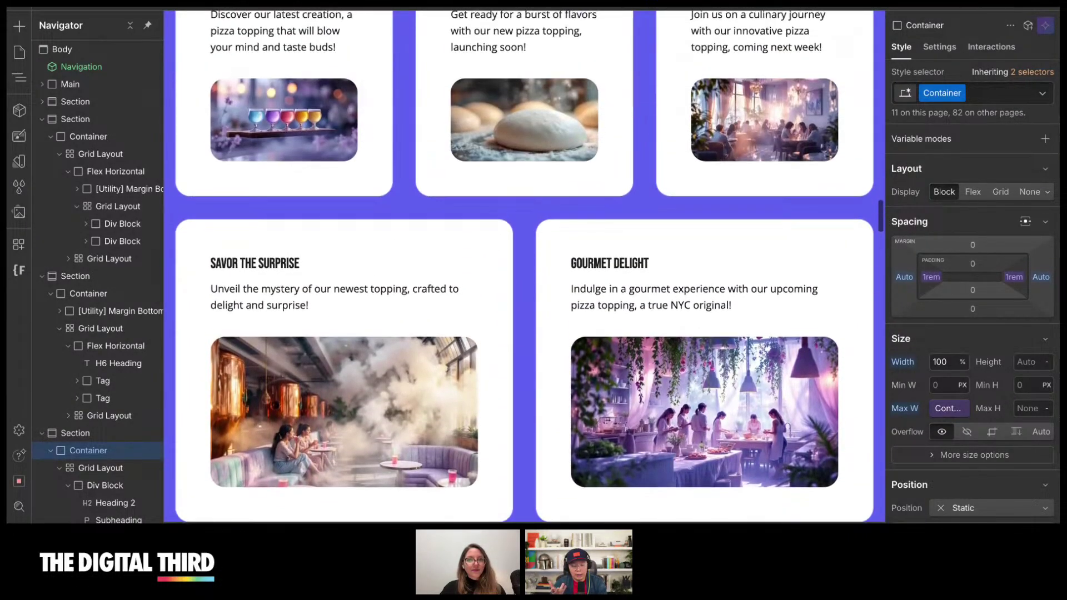
pyautogui.click(534, 211)
pyautogui.scroll(4, 534, 214)
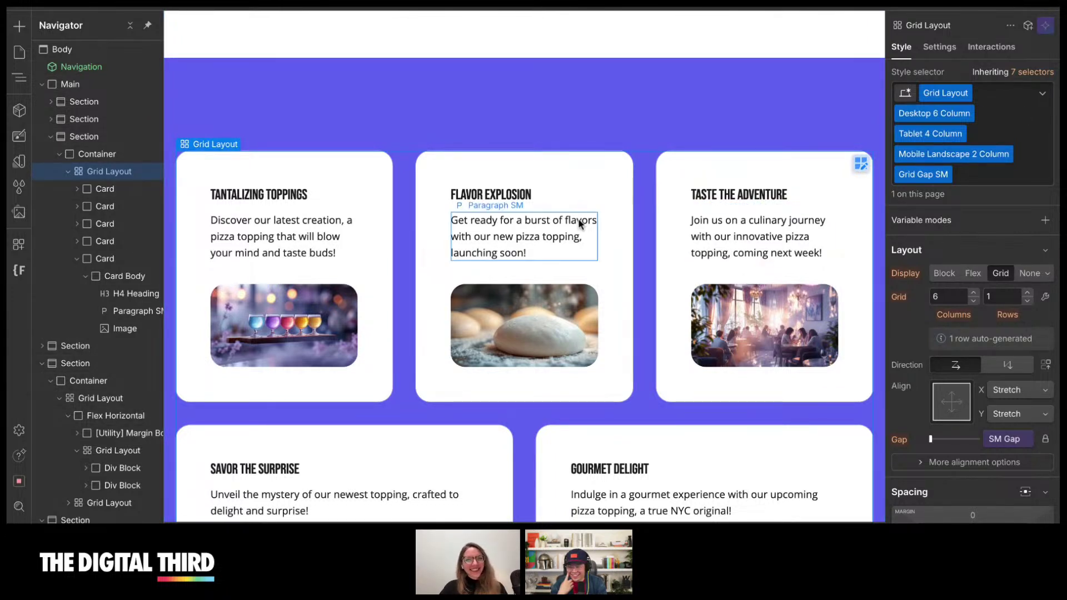
pyautogui.scroll(-1, 428, 314)
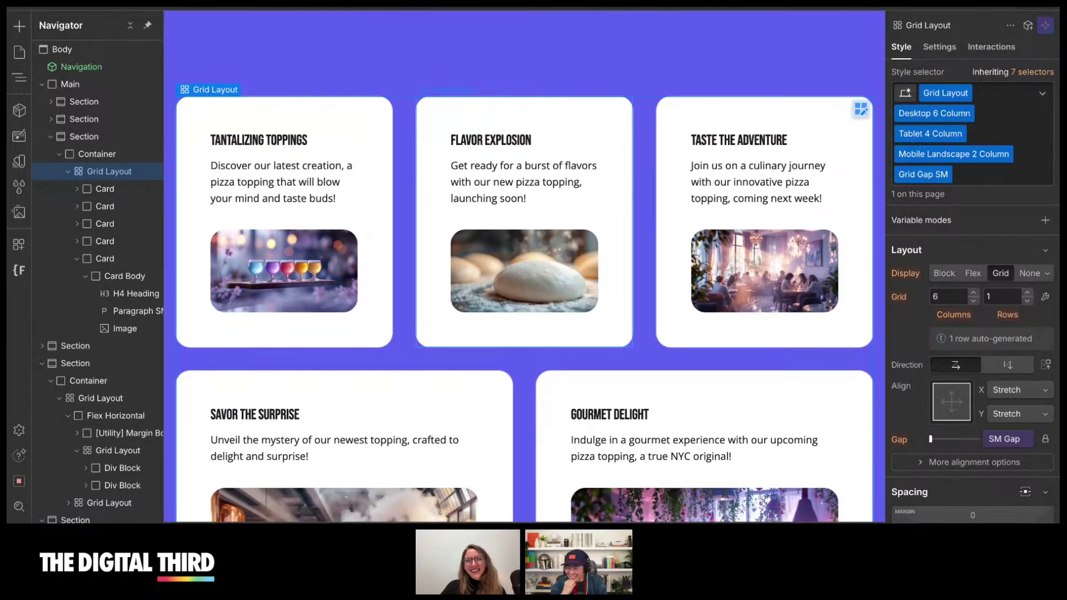
pyautogui.scroll(1, 403, 250)
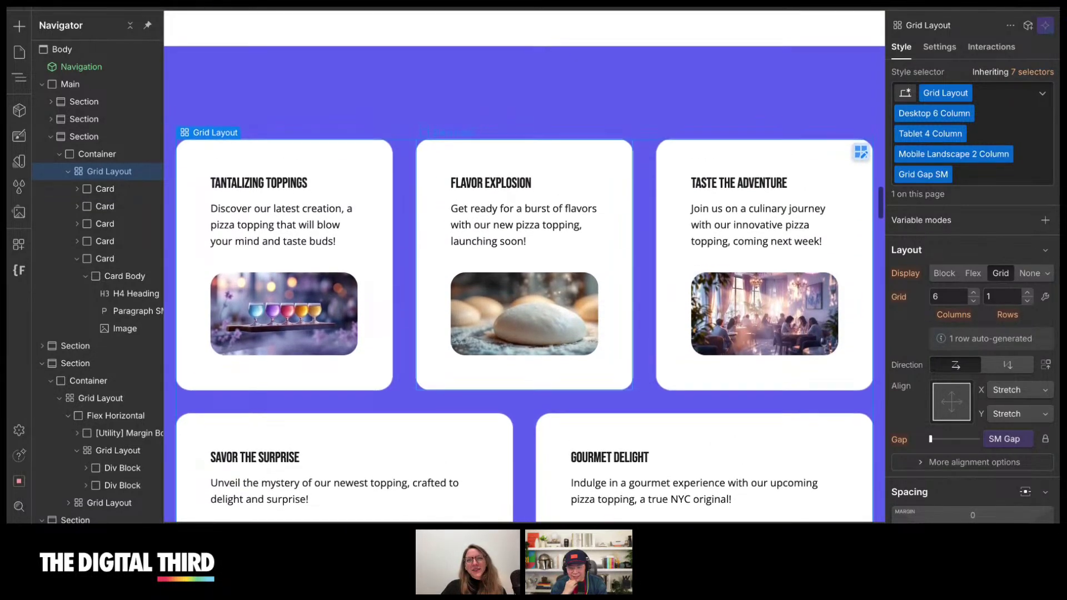
pyautogui.scroll(1, 524, 286)
pyautogui.scroll(-1, 524, 285)
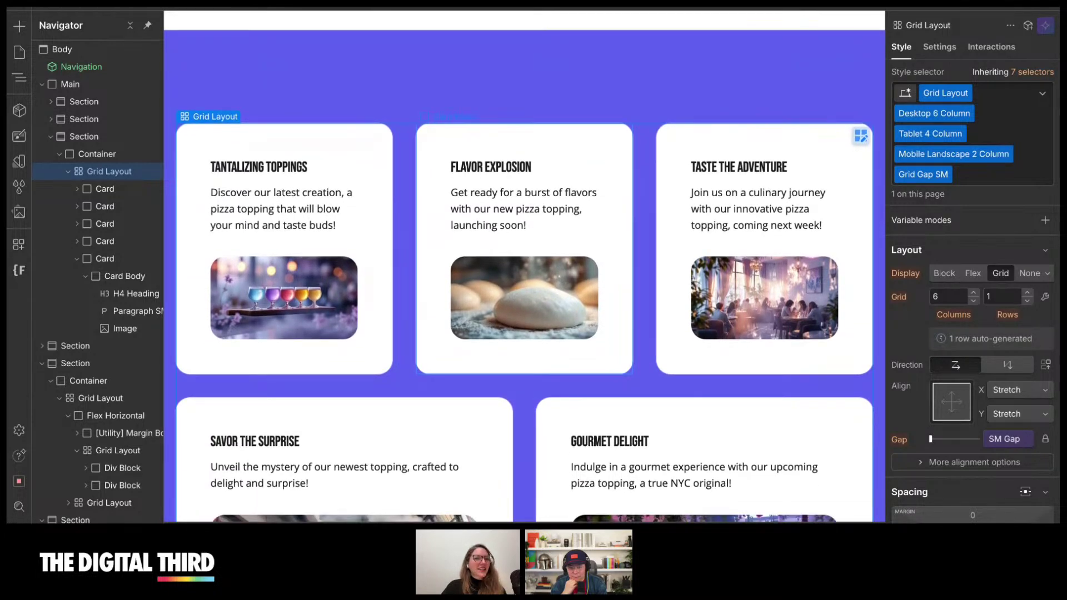
pyautogui.scroll(-1, 384, 385)
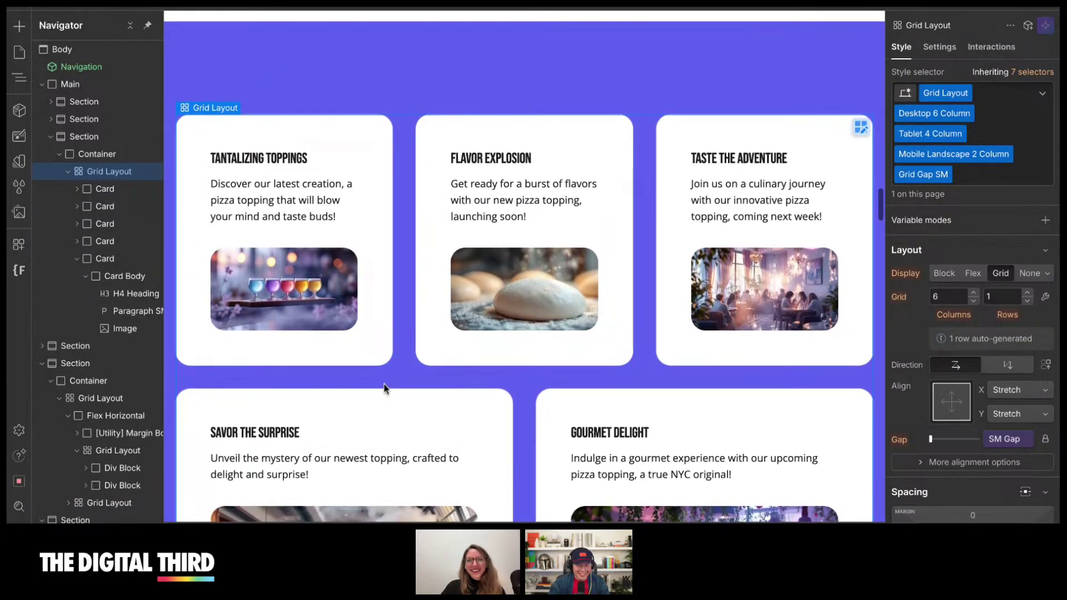
pyautogui.scroll(2, 384, 388)
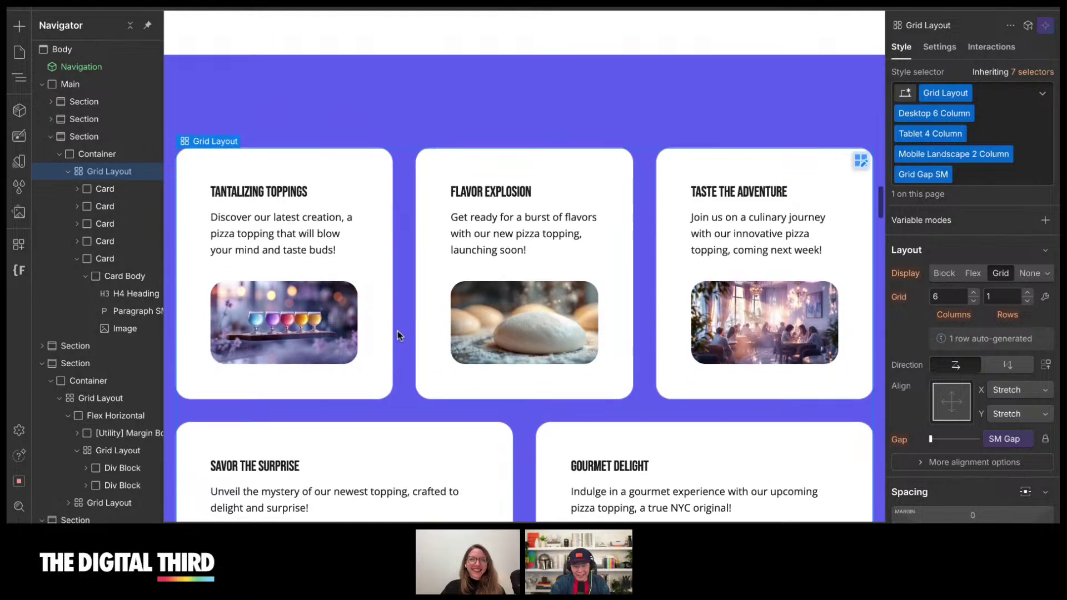
pyautogui.scroll(1, 397, 332)
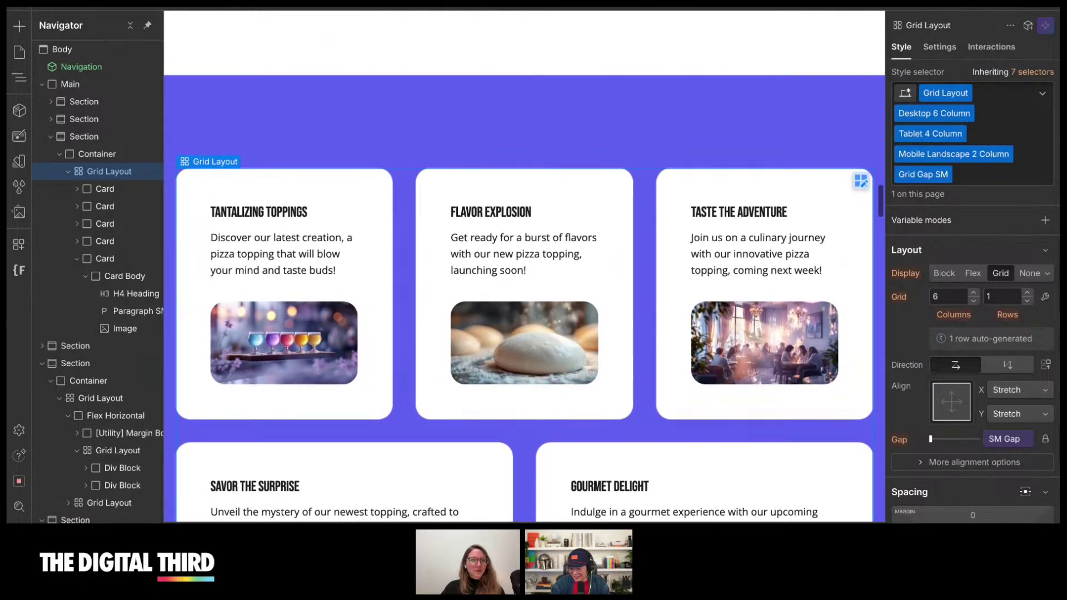
# - Select the purple Section wrapping the card grid and review the page above it, including the stacked cards beside the image
pyautogui.scroll(4, 524, 298)
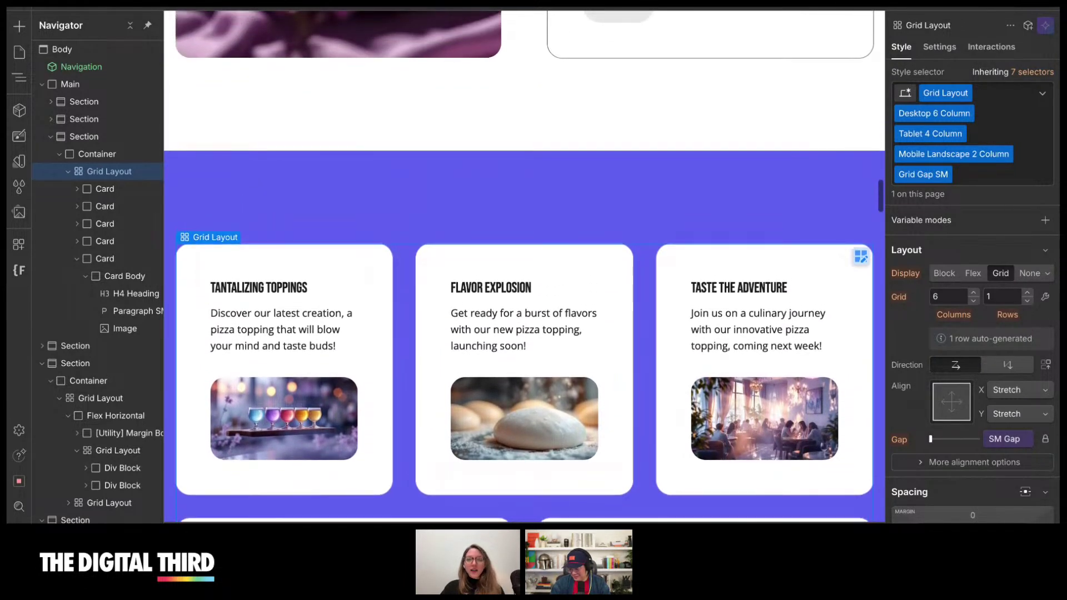
pyautogui.click(396, 185)
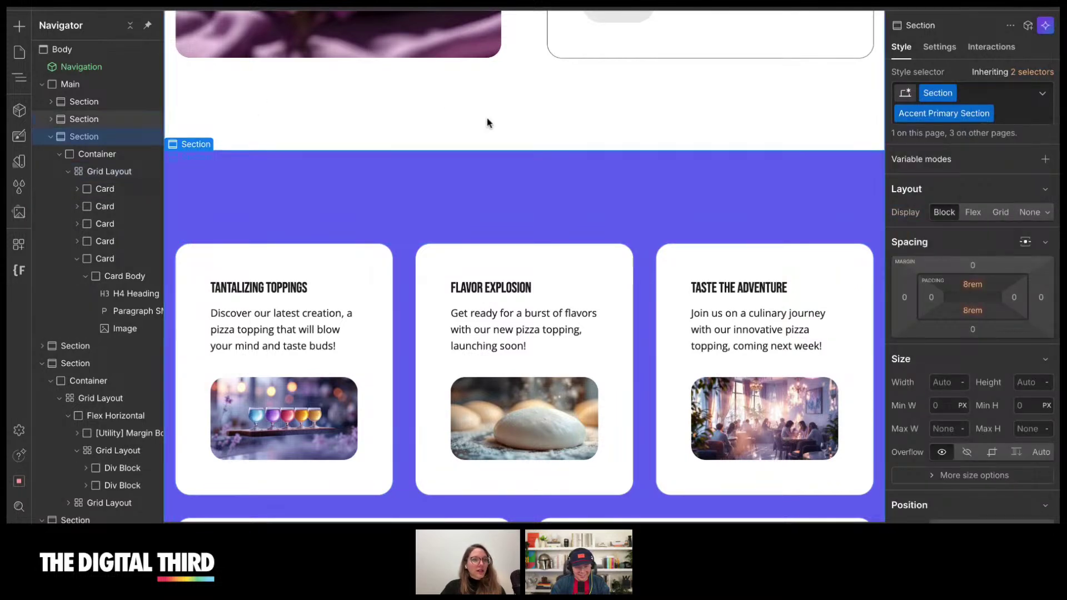
pyautogui.scroll(3, 464, 162)
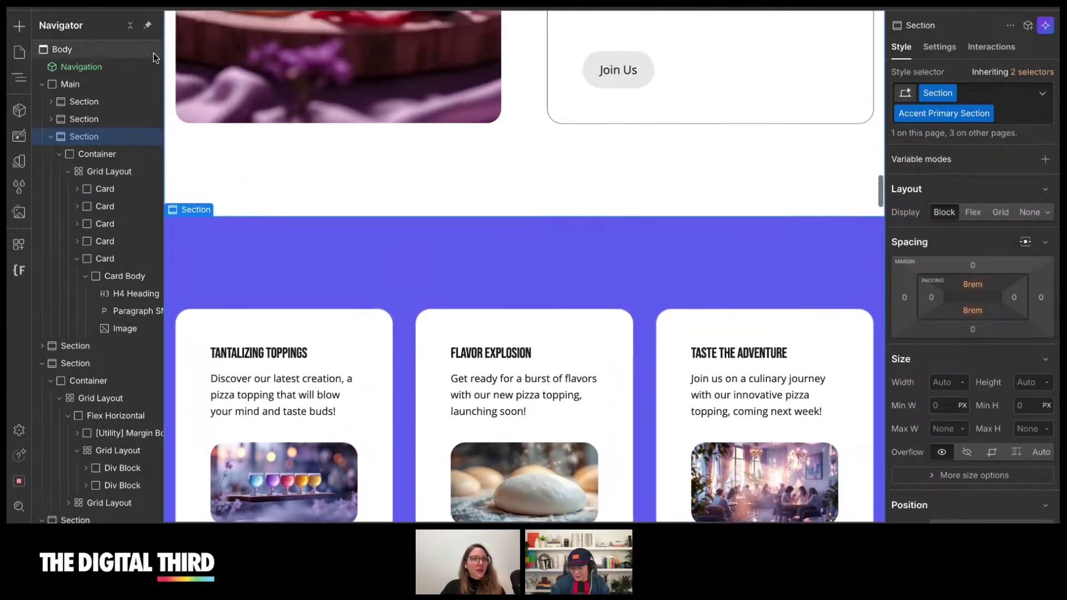
pyautogui.click(18, 11)
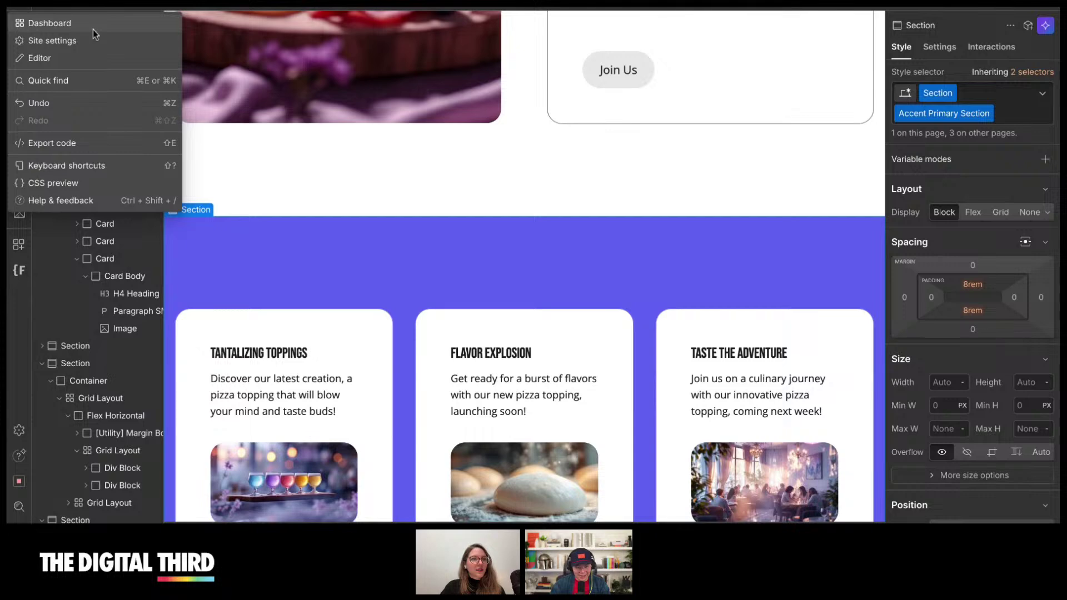
pyautogui.click(370, 199)
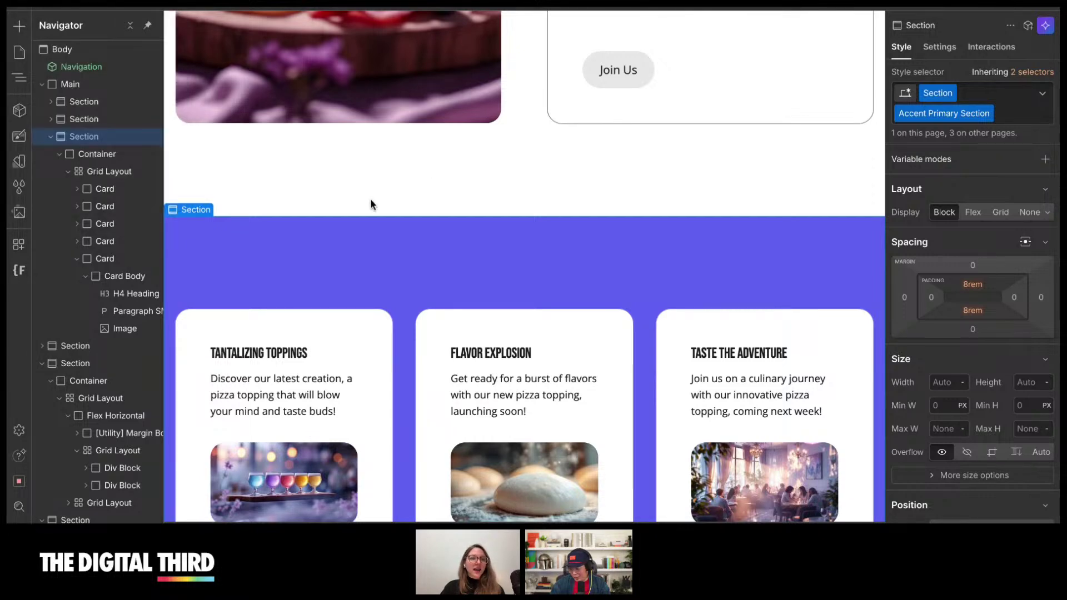
pyautogui.scroll(10, 370, 198)
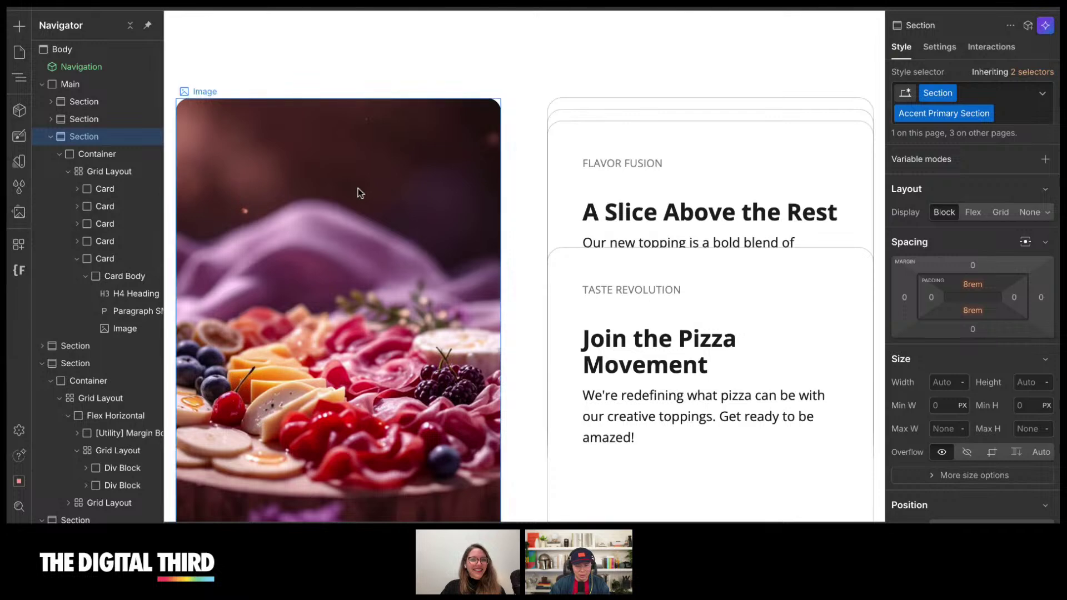
pyautogui.scroll(15, 359, 193)
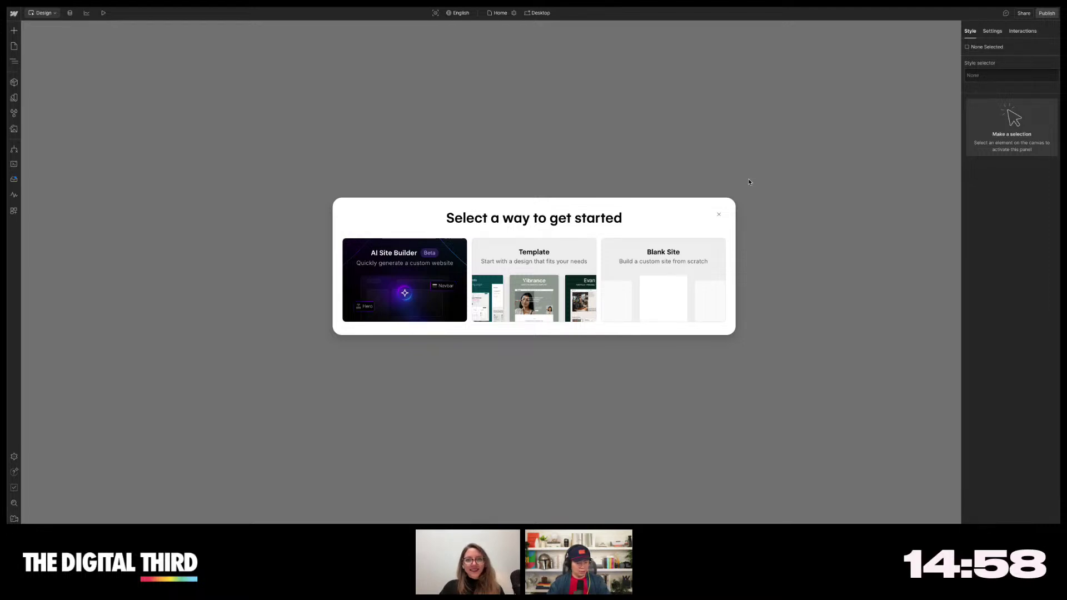
# - Start the AI Site Builder and specify that the site is for a business
pyautogui.click(449, 272)
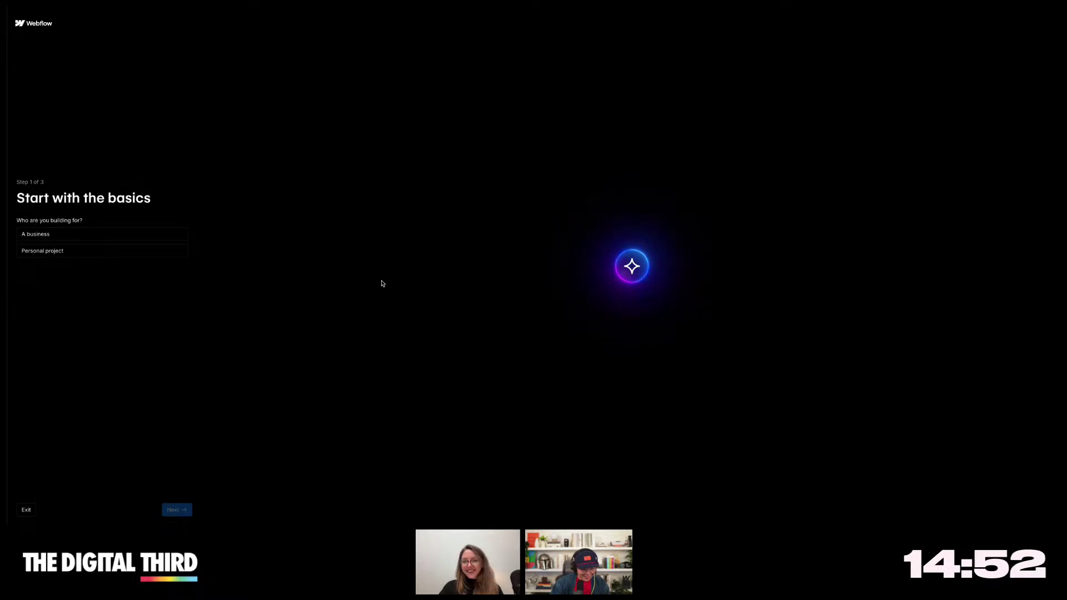
pyautogui.click(77, 238)
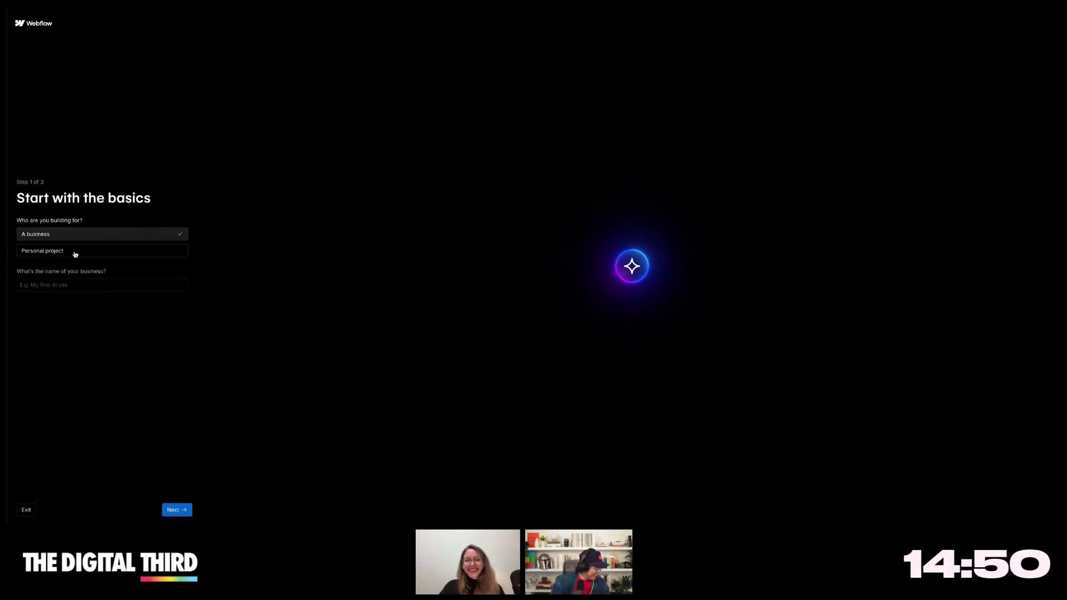
pyautogui.click(177, 510)
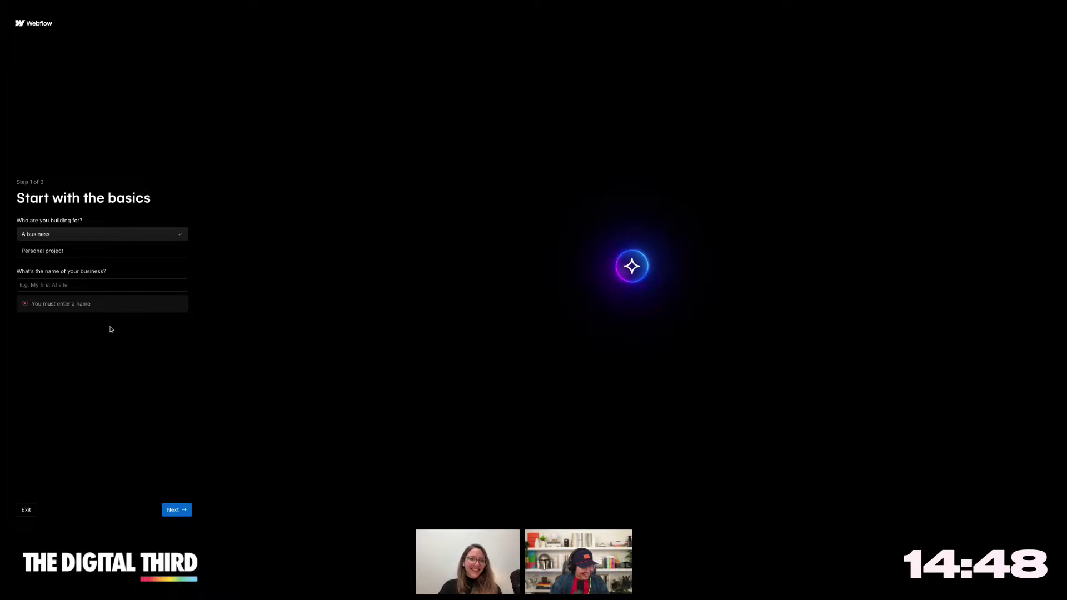
# - Name the business "Your momma's pickle ball club" and proceed to its description
pyautogui.click(101, 285)
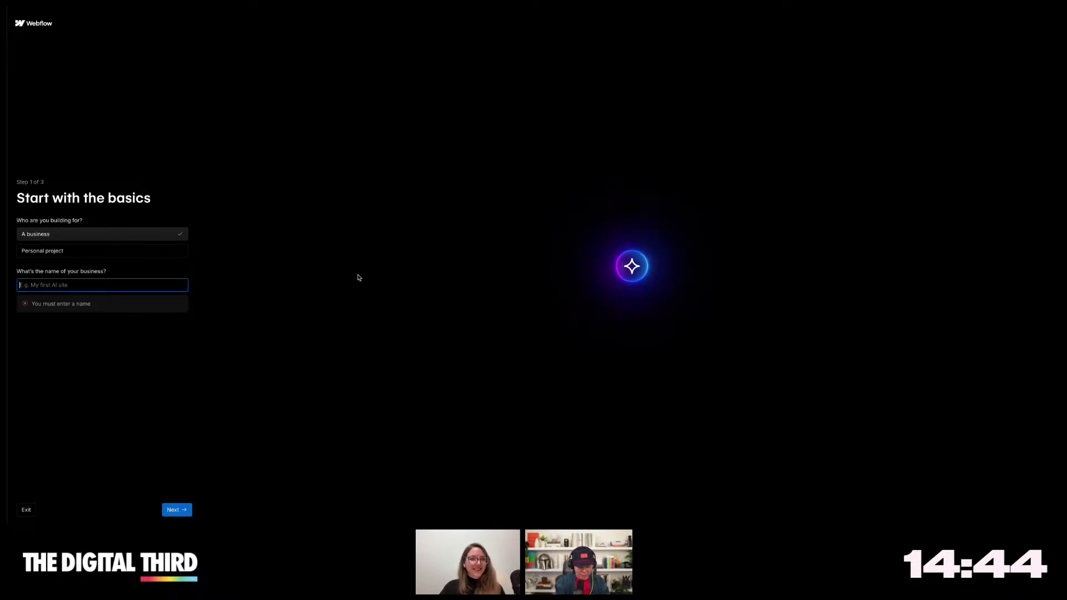
pyautogui.write('Your momma')
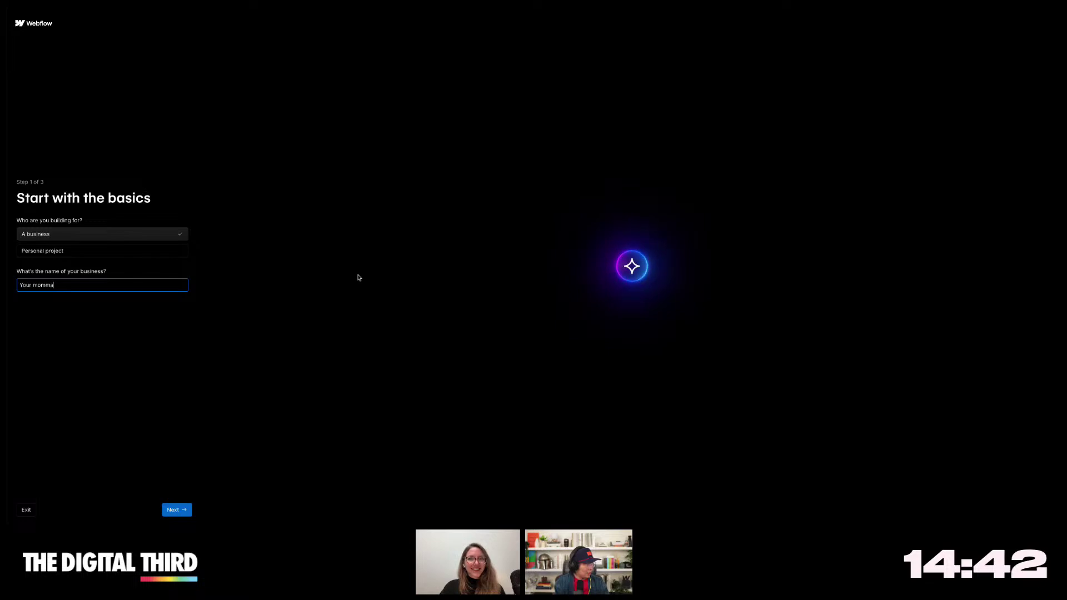
pyautogui.write("'s pick")
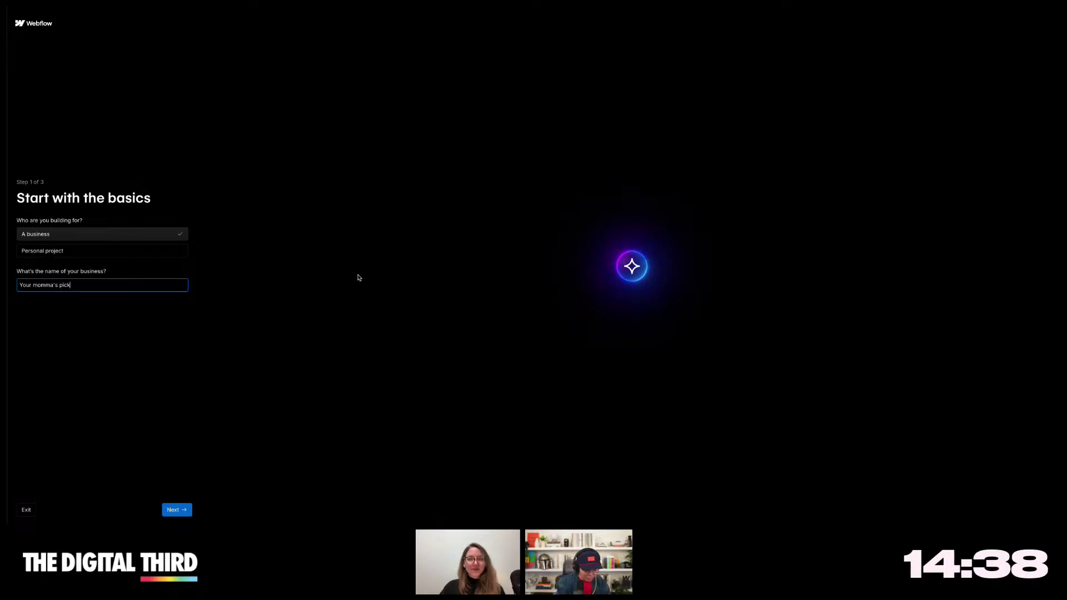
pyautogui.write('le ball')
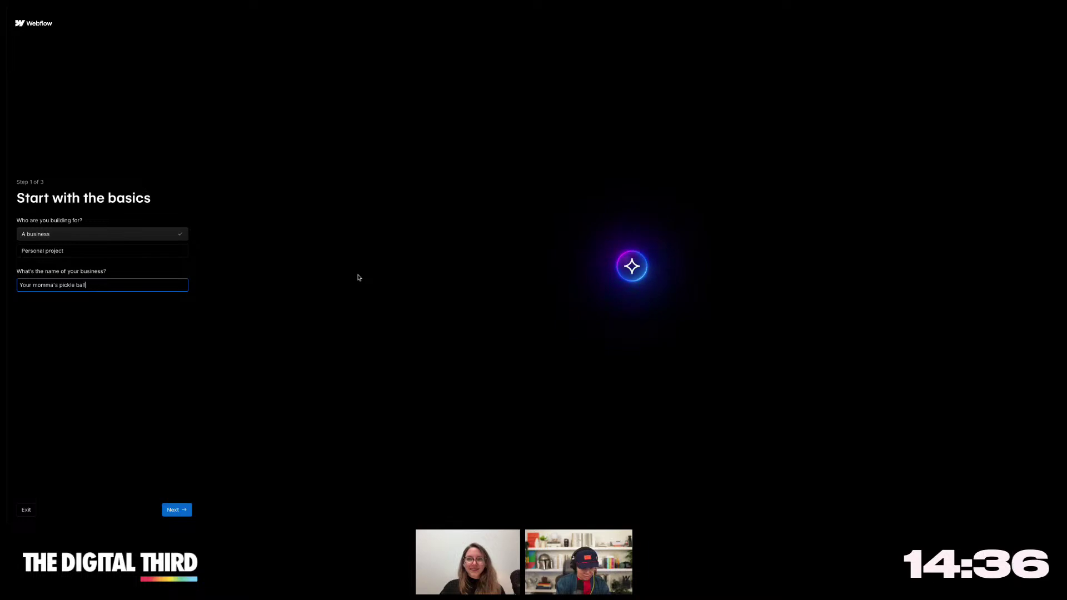
pyautogui.write(' club')
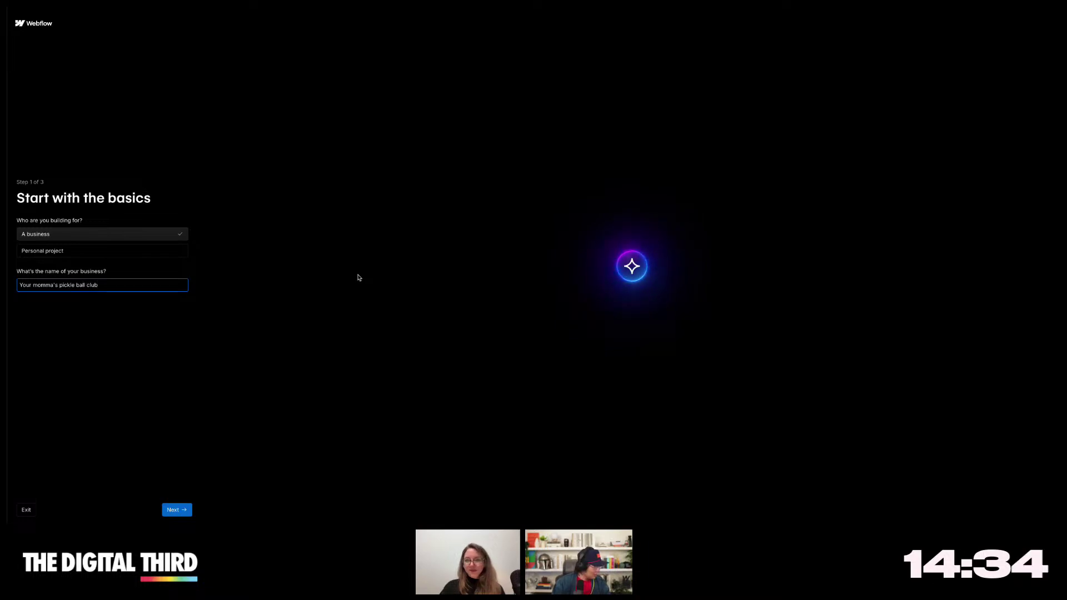
pyautogui.click(176, 510)
pyautogui.click(109, 248)
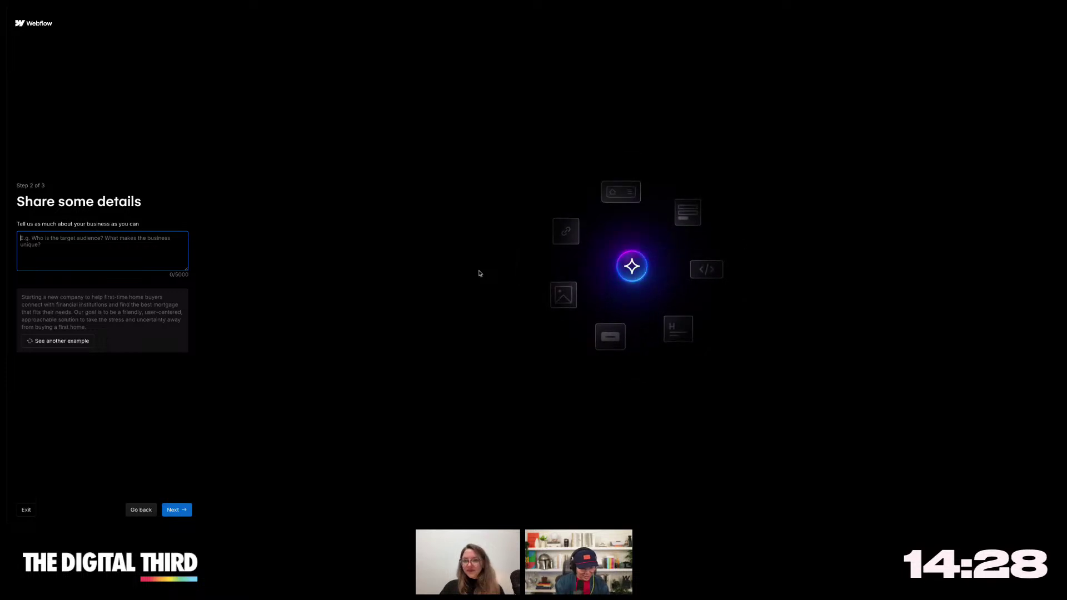
pyautogui.write('Pickle')
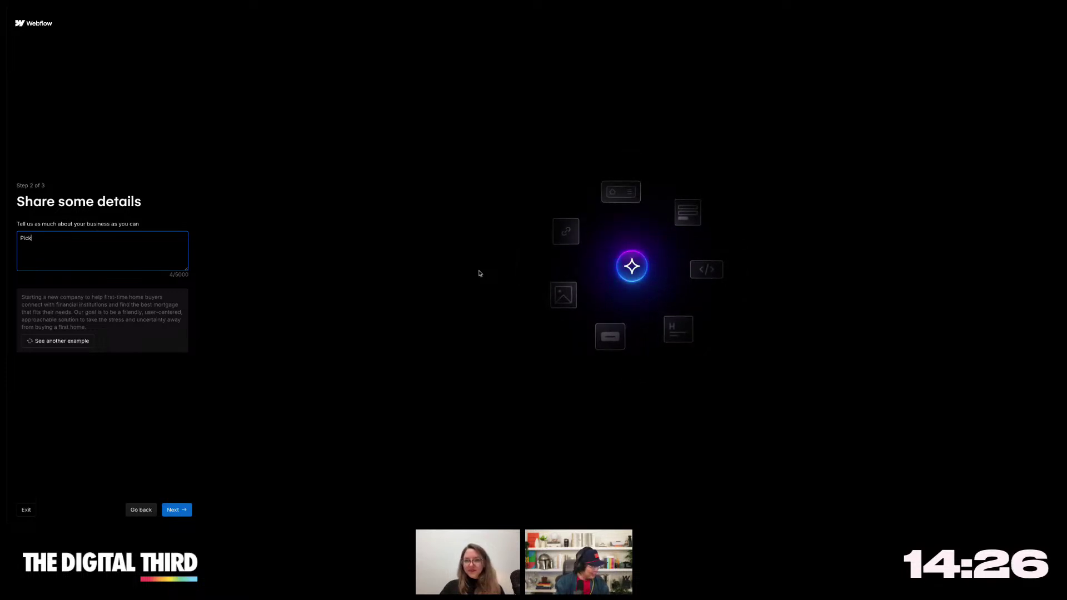
pyautogui.press('BackSpace')
pyautogui.press('BackSpace')
pyautogui.press('BackSpace')
pyautogui.press('BackSpace')
pyautogui.press('BackSpace')
pyautogui.press('BackSpace')
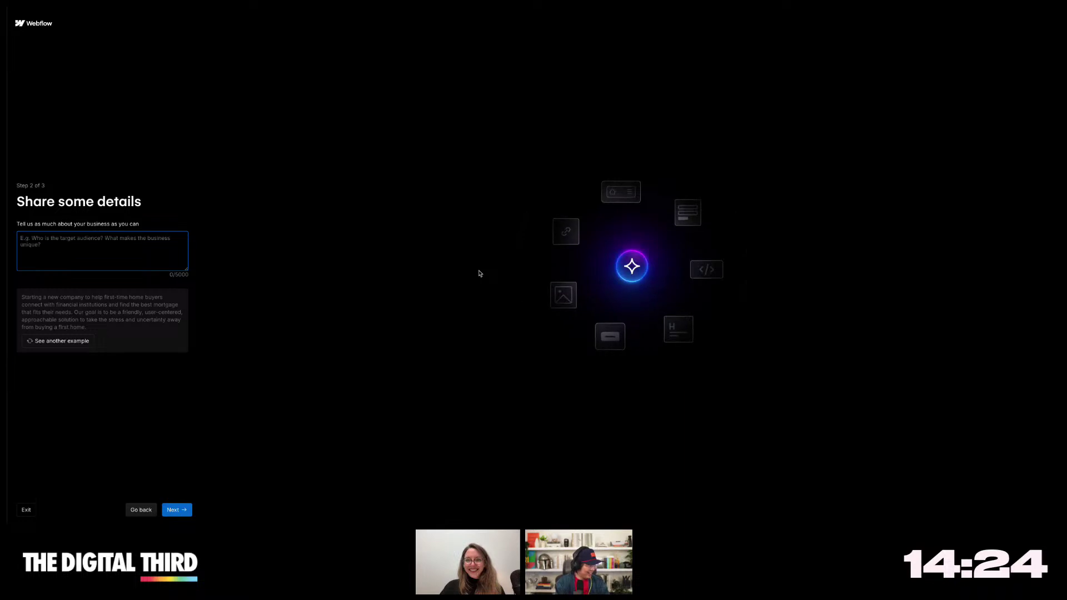
# - Begin the business description with "This is a elite mom's club for pickle ball players."
pyautogui.write('This is a ')
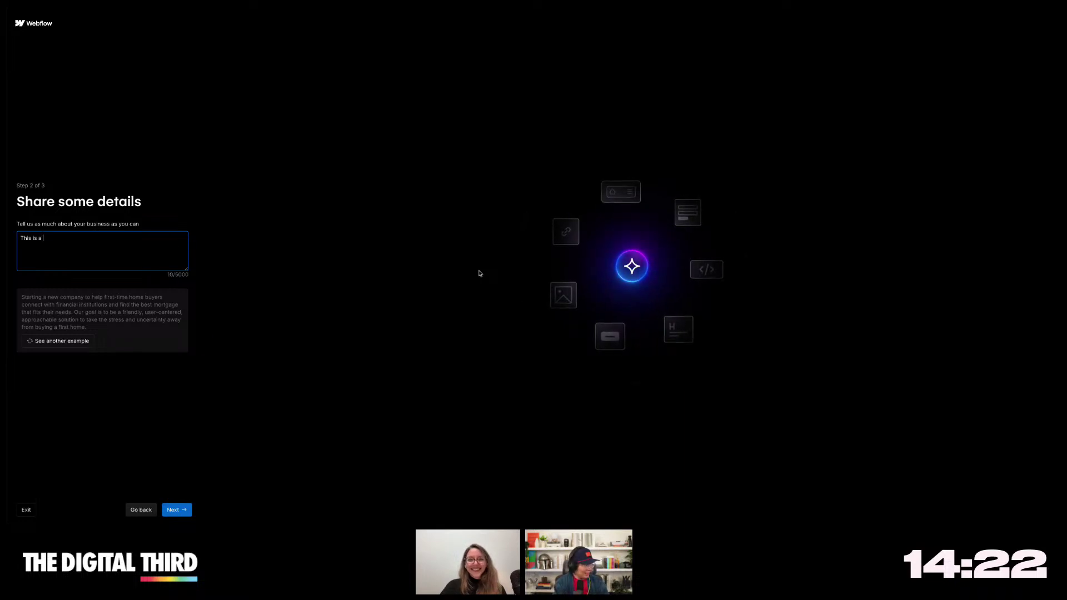
pyautogui.write('elite ')
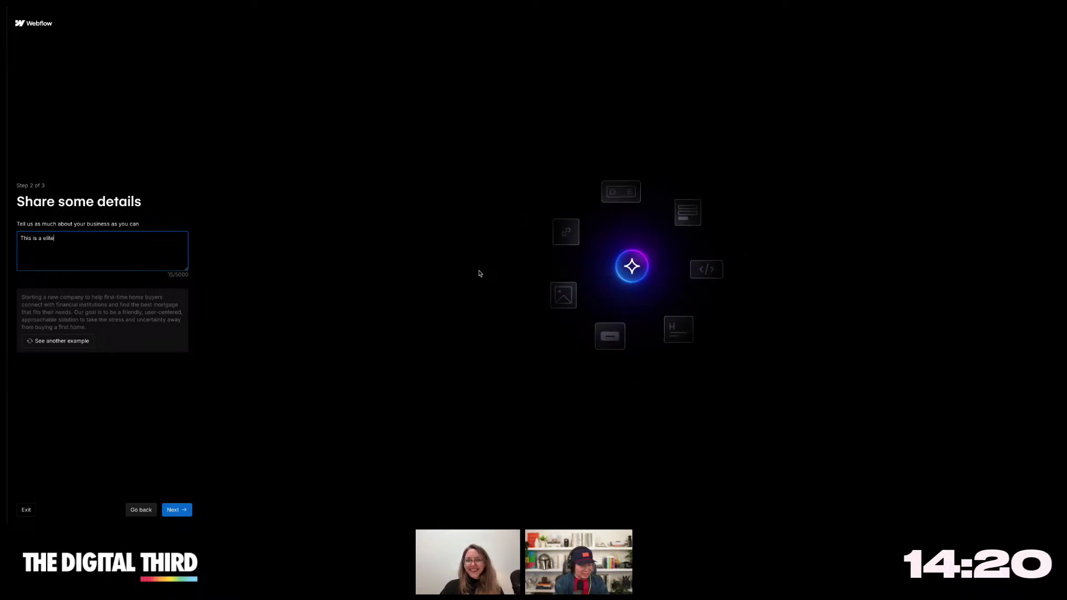
pyautogui.write("mom's")
pyautogui.write('club ')
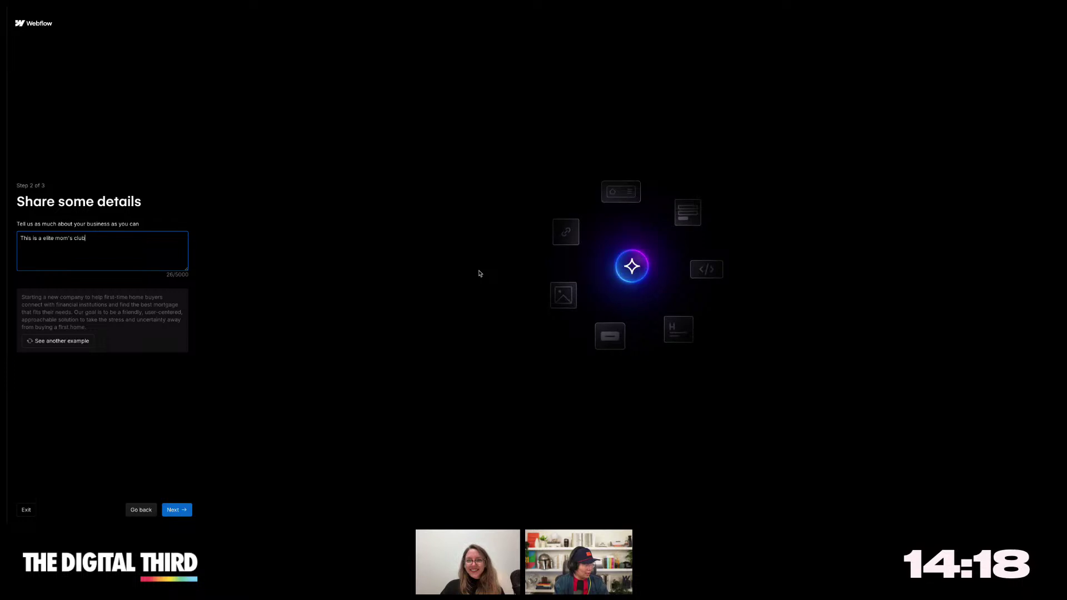
pyautogui.write('for pick')
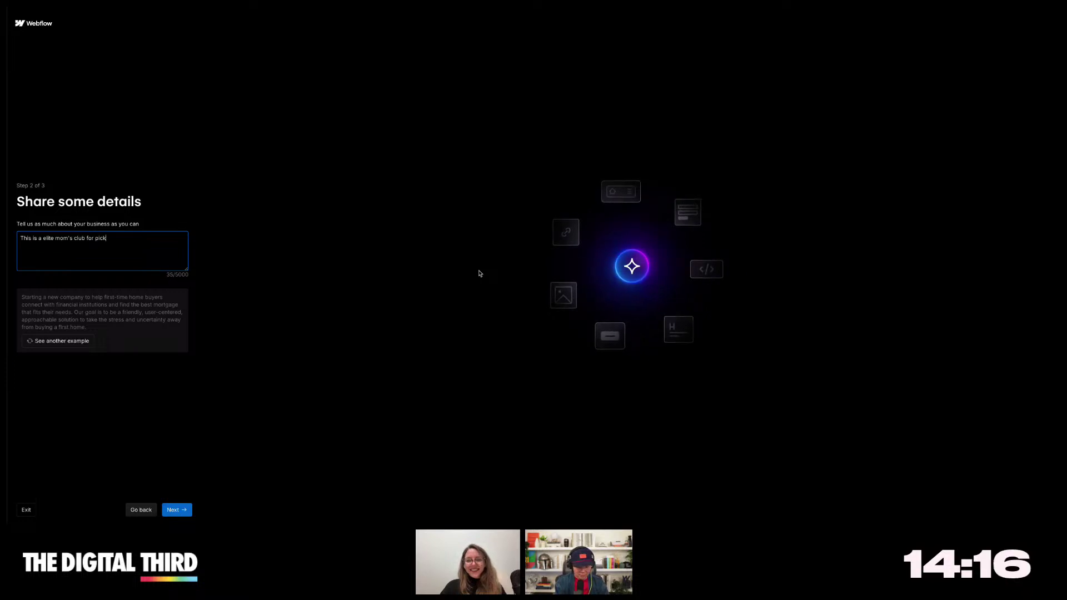
pyautogui.write('le ball players.')
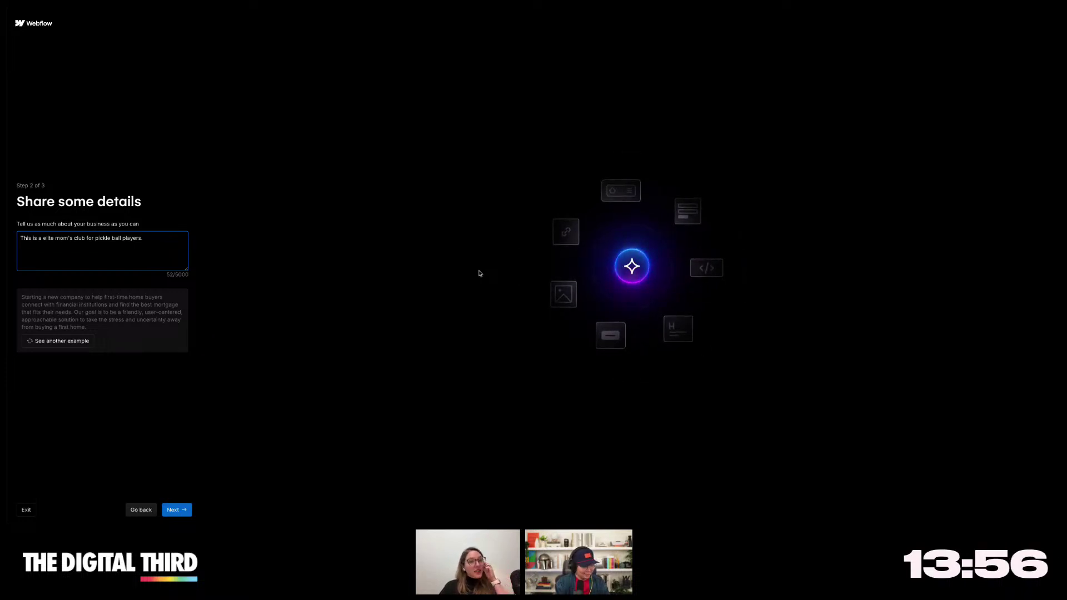
# - Add "Based in London UK." to the business description
pyautogui.write('sed')
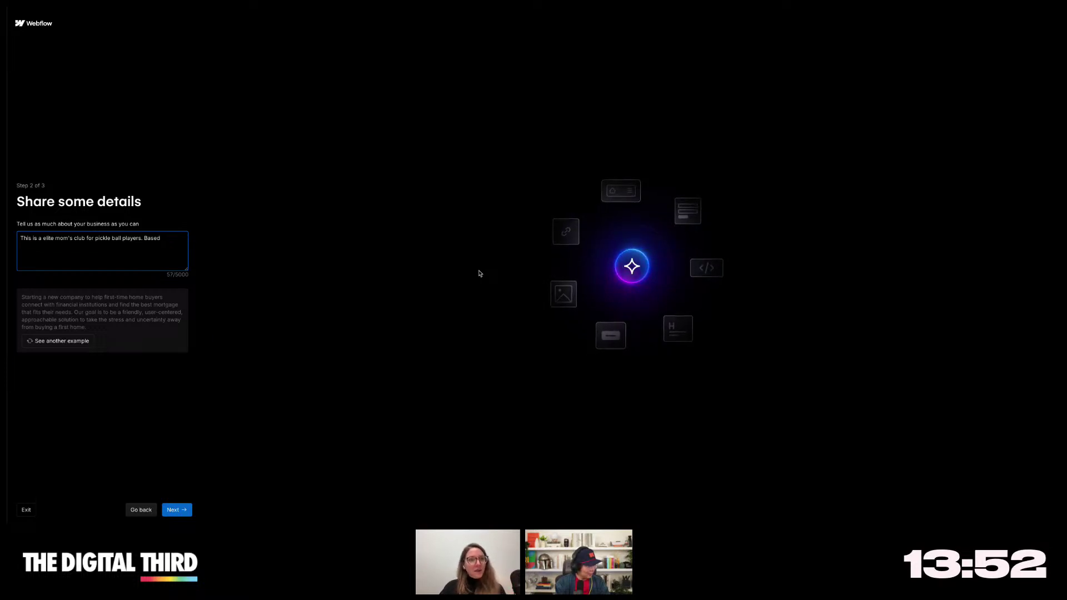
pyautogui.write('in ')
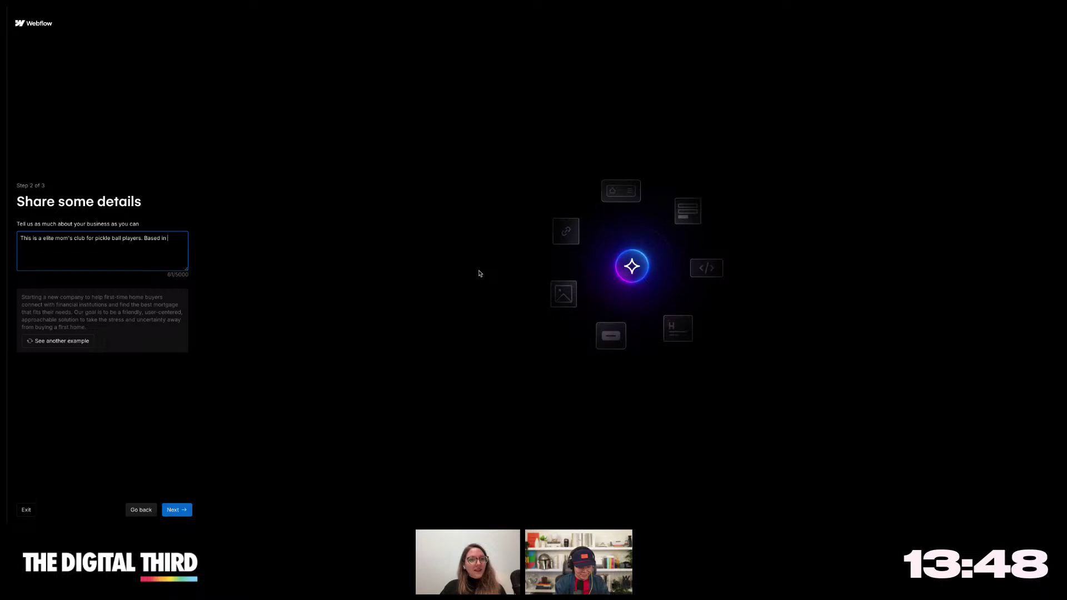
pyautogui.write('Long')
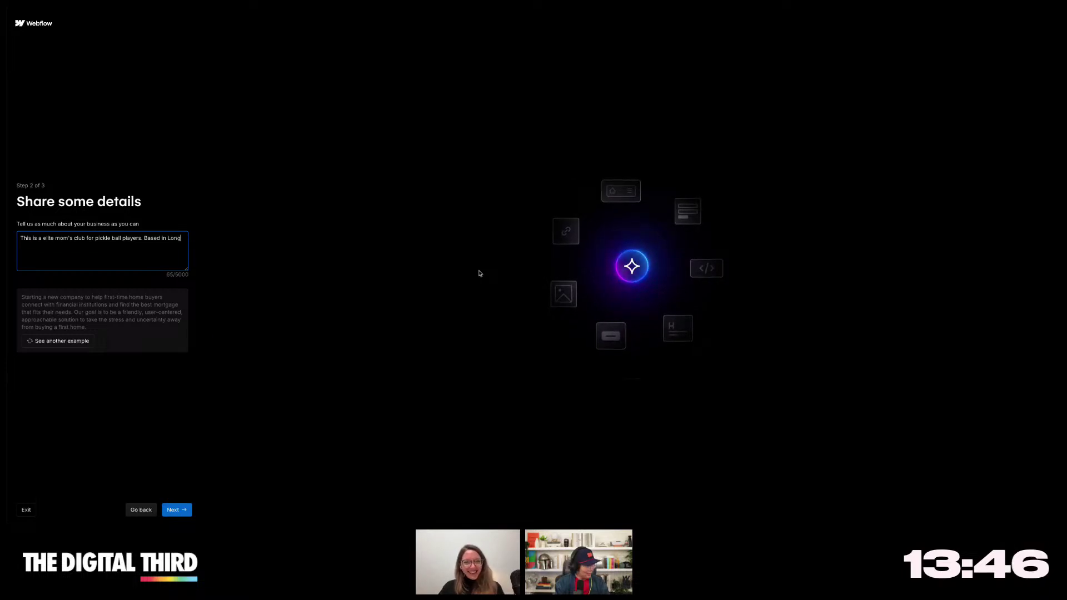
pyautogui.press('BackSpace')
pyautogui.write('don UK.')
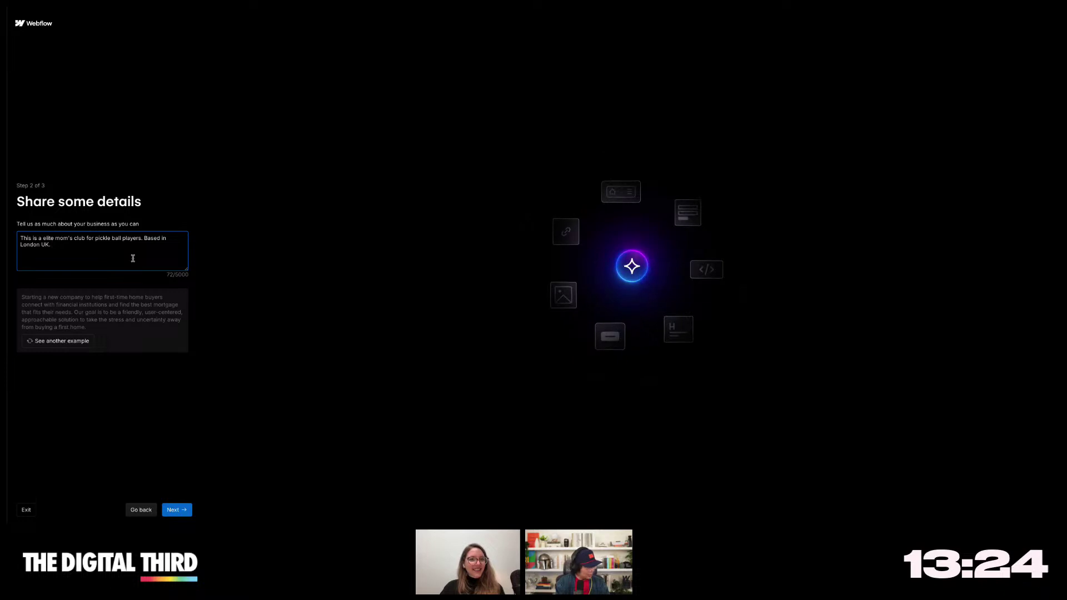
# - Extend the business description with "This club has events for matches and has a collection of rackets."
pyautogui.write('is club has ')
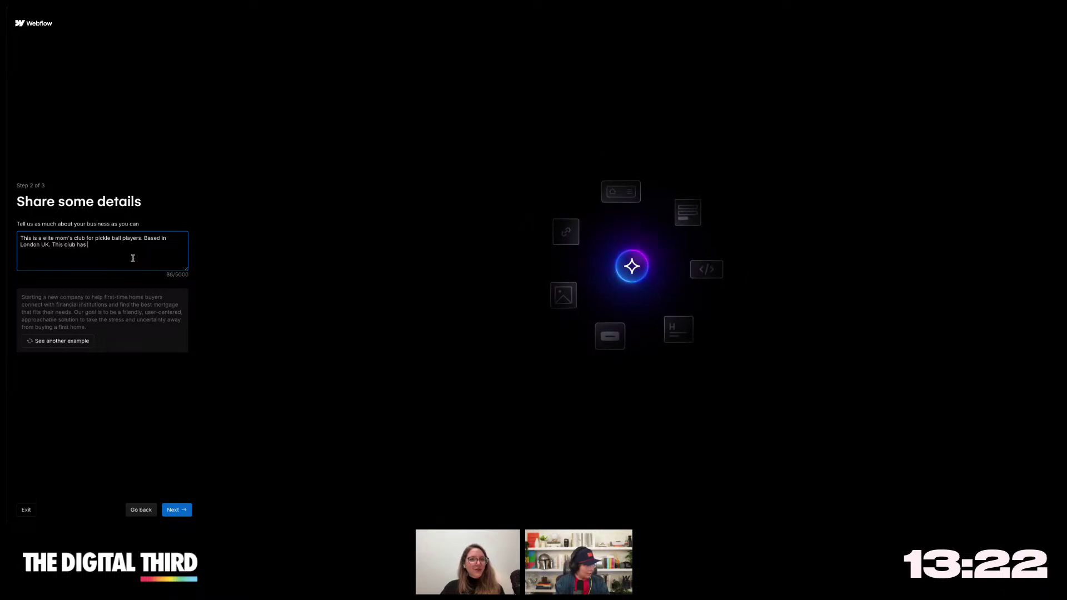
pyautogui.write('ev')
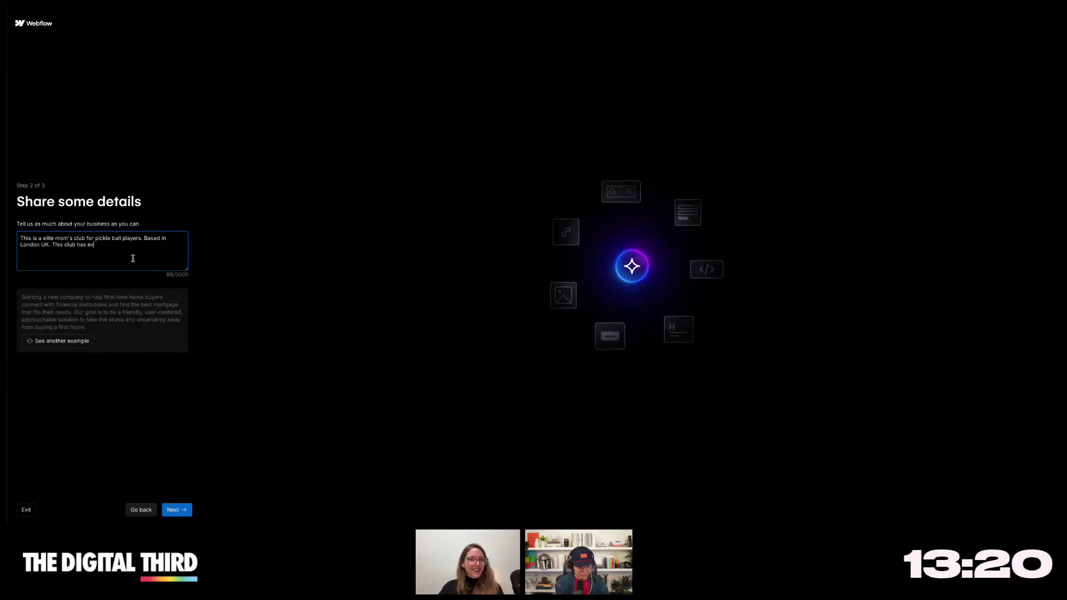
pyautogui.write('ents for matches')
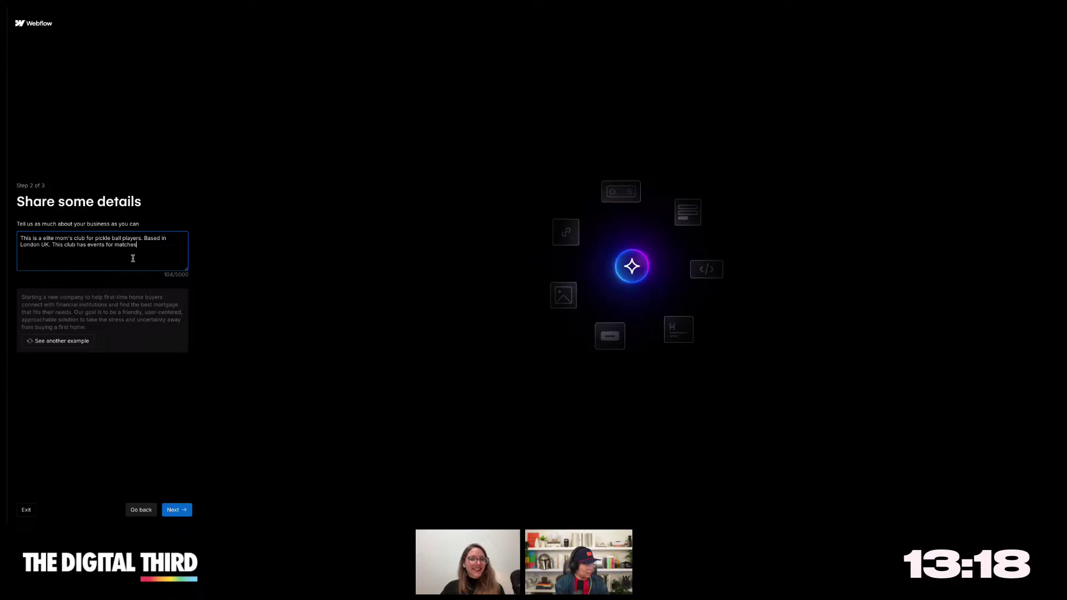
pyautogui.write(' an')
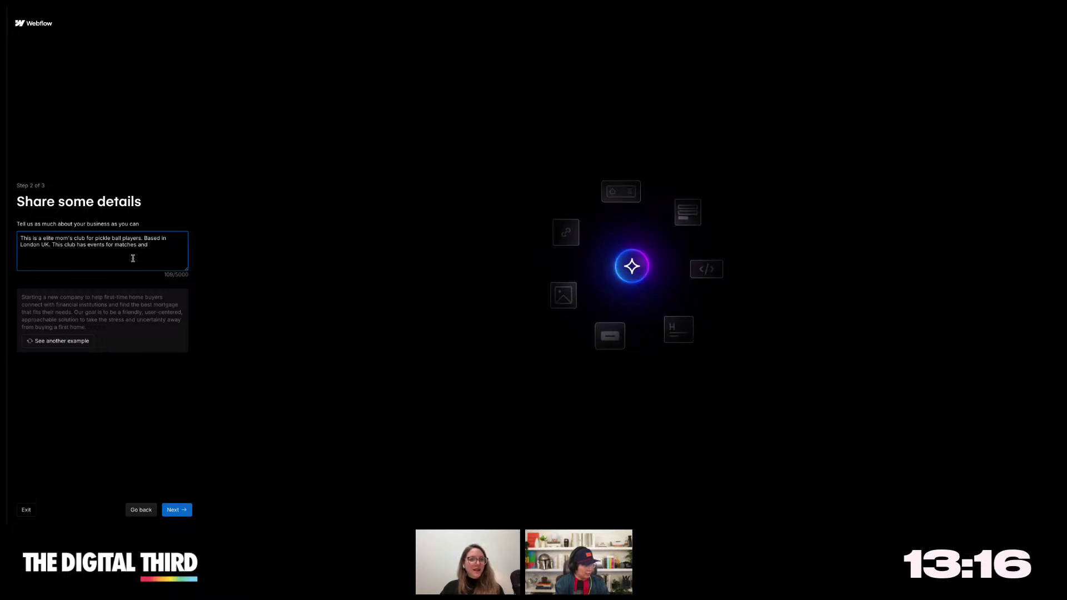
pyautogui.write('d')
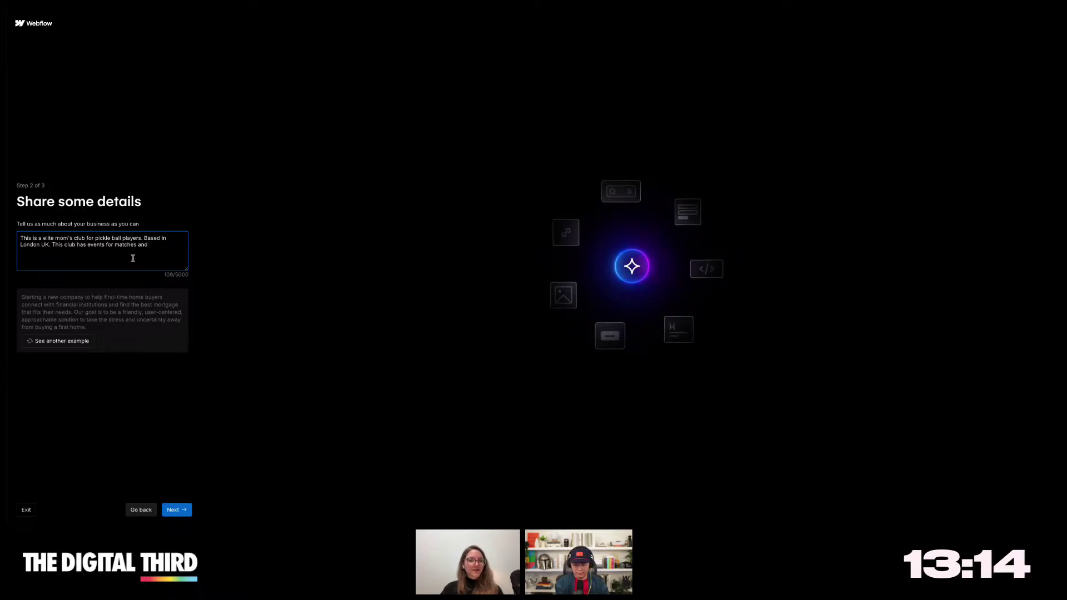
pyautogui.write(' a')
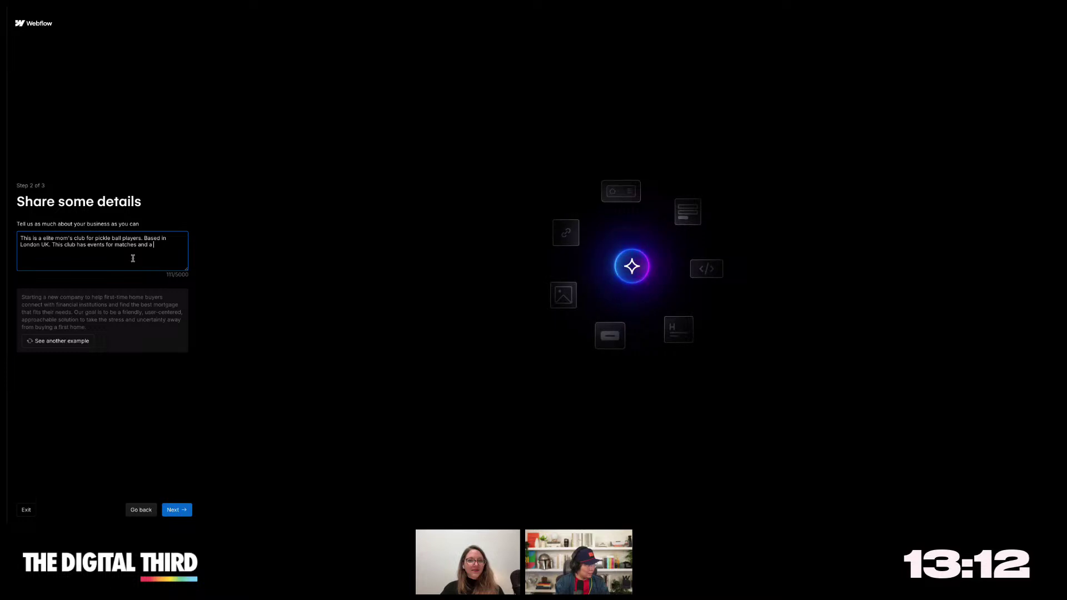
pyautogui.write(' s a collection of')
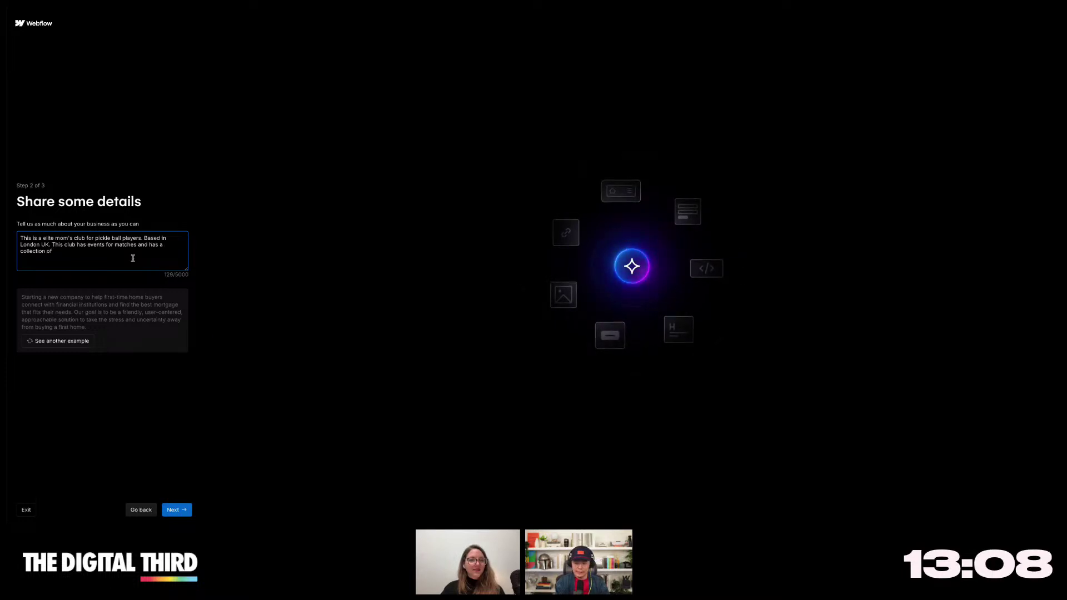
pyautogui.write('b')
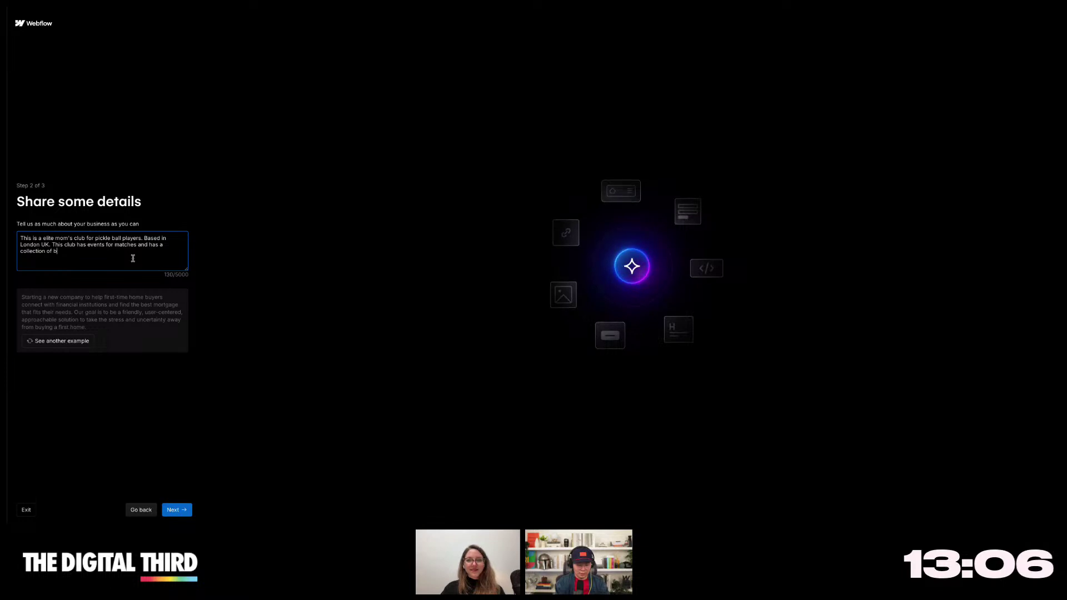
pyautogui.write('eauty')
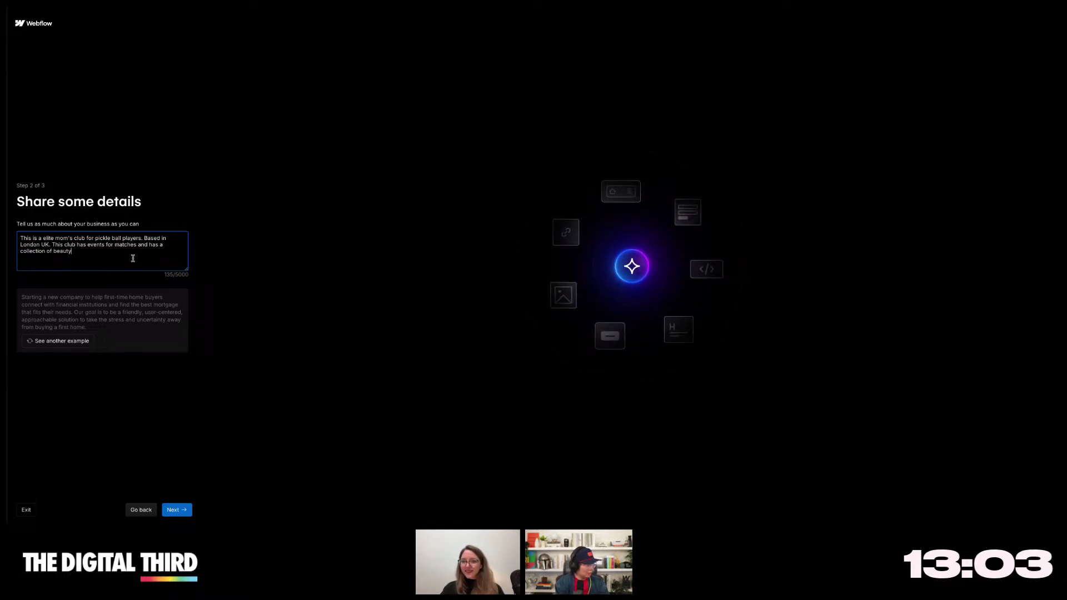
pyautogui.press('BackSpace')
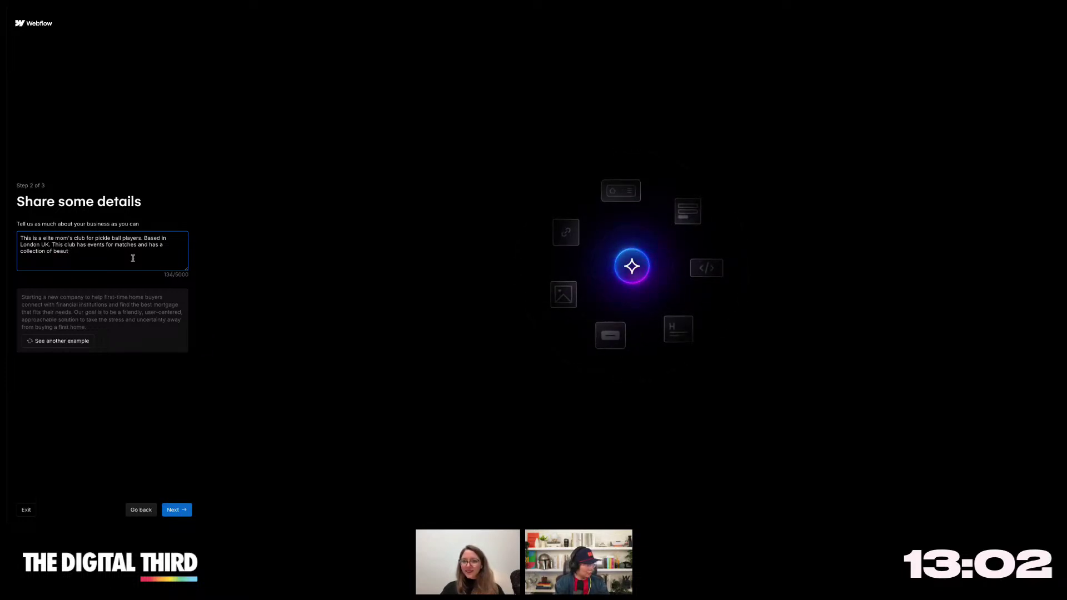
pyautogui.press('BackSpace')
pyautogui.press('BackSpace')
pyautogui.write('rackets.')
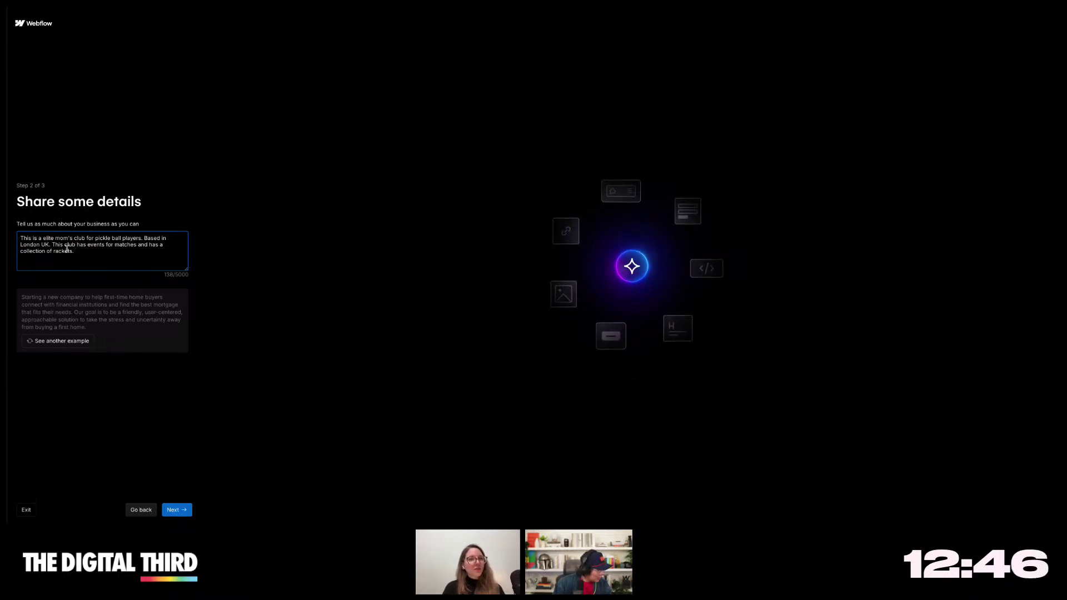
# - Reword the end of the description to "has a CMS collection of pickle ball rackets."
pyautogui.click(169, 247)
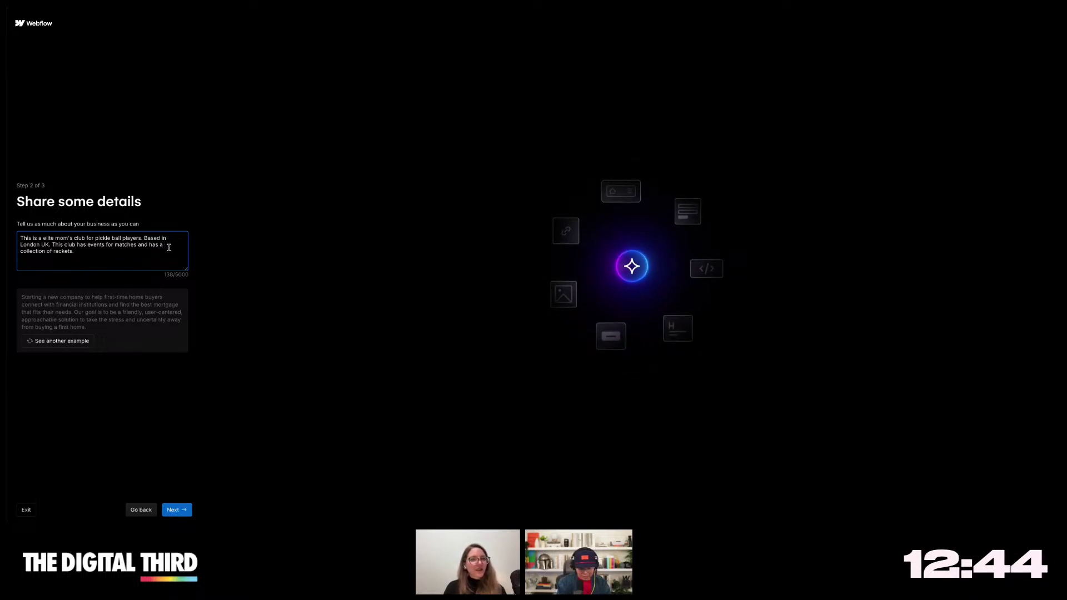
pyautogui.write('CMS collection of ')
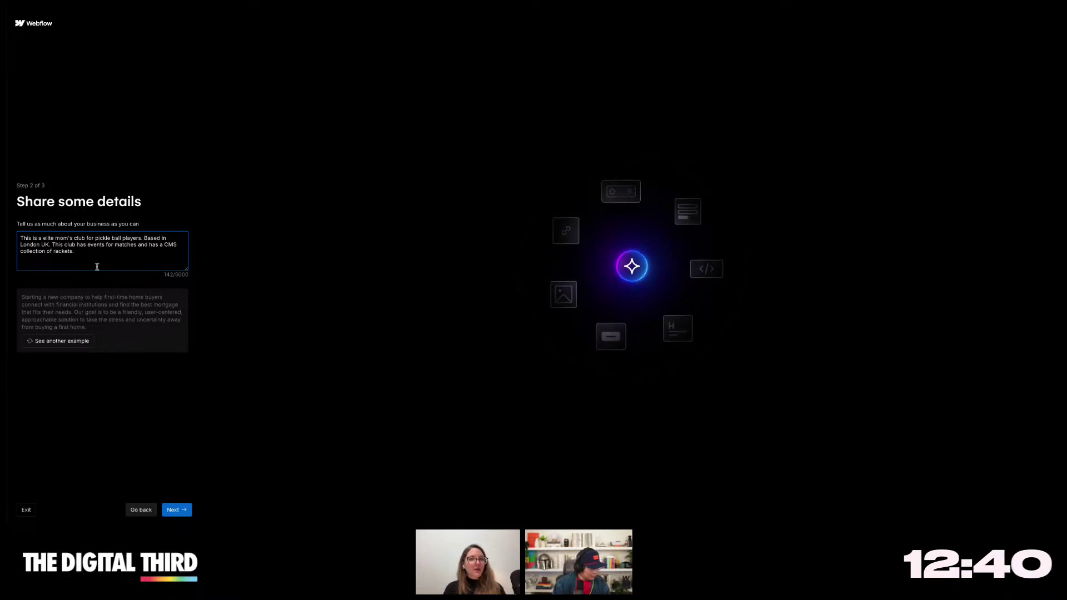
pyautogui.write('pickle ball')
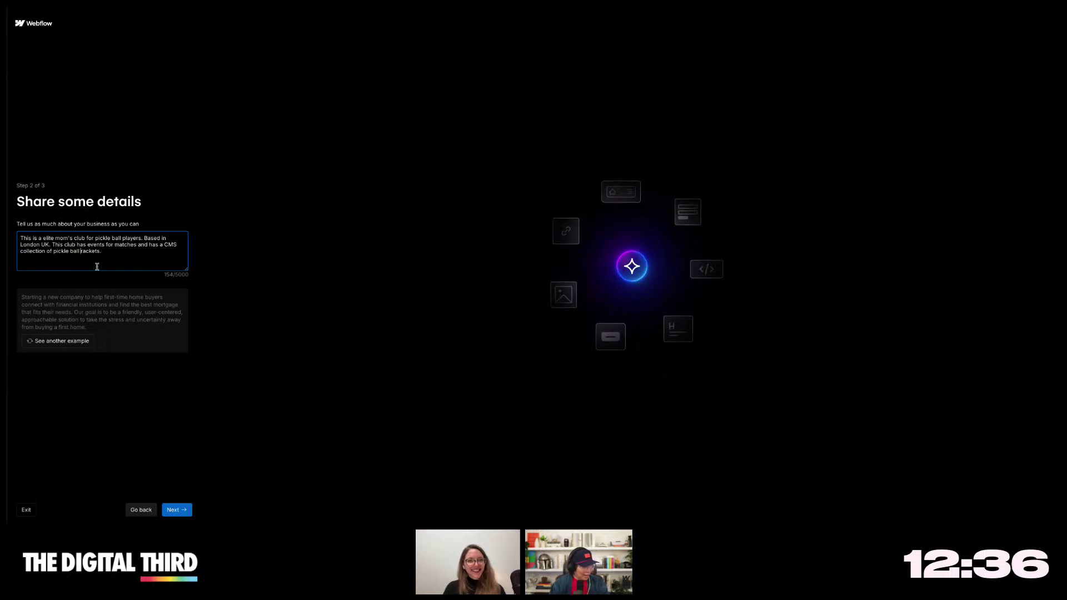
# - Proceed to the style settings and generate the site with brand style, background, voice and primary color all left AI-suggested
pyautogui.click(178, 511)
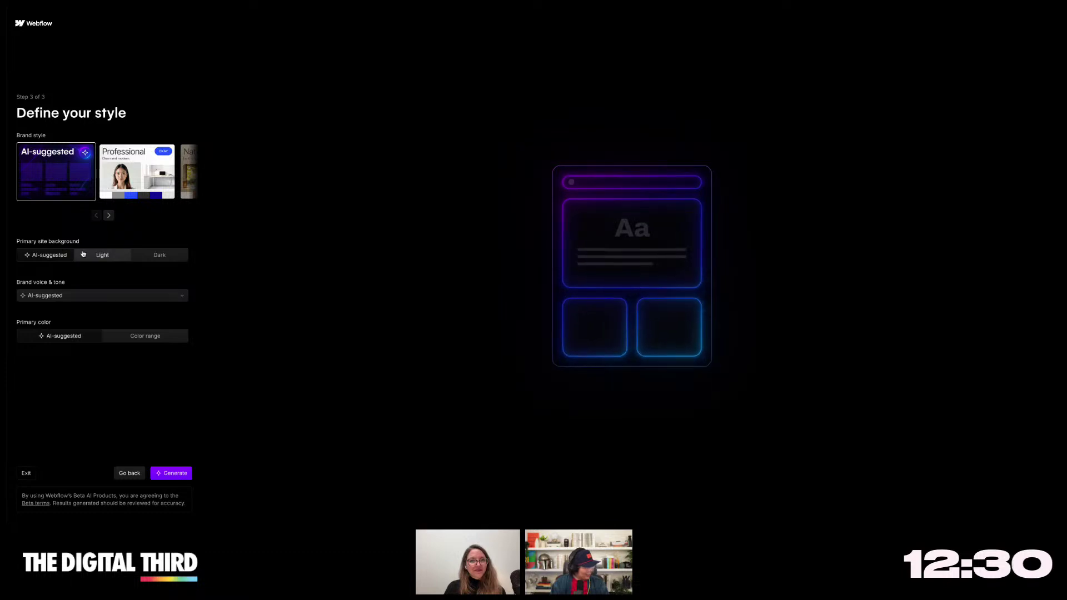
pyautogui.click(103, 256)
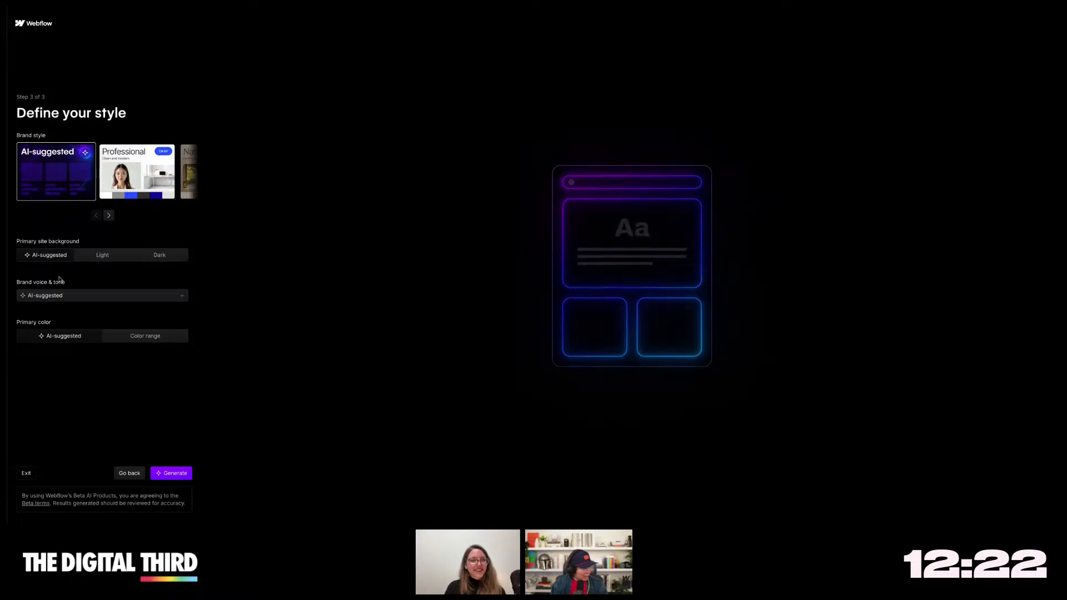
pyautogui.click(171, 473)
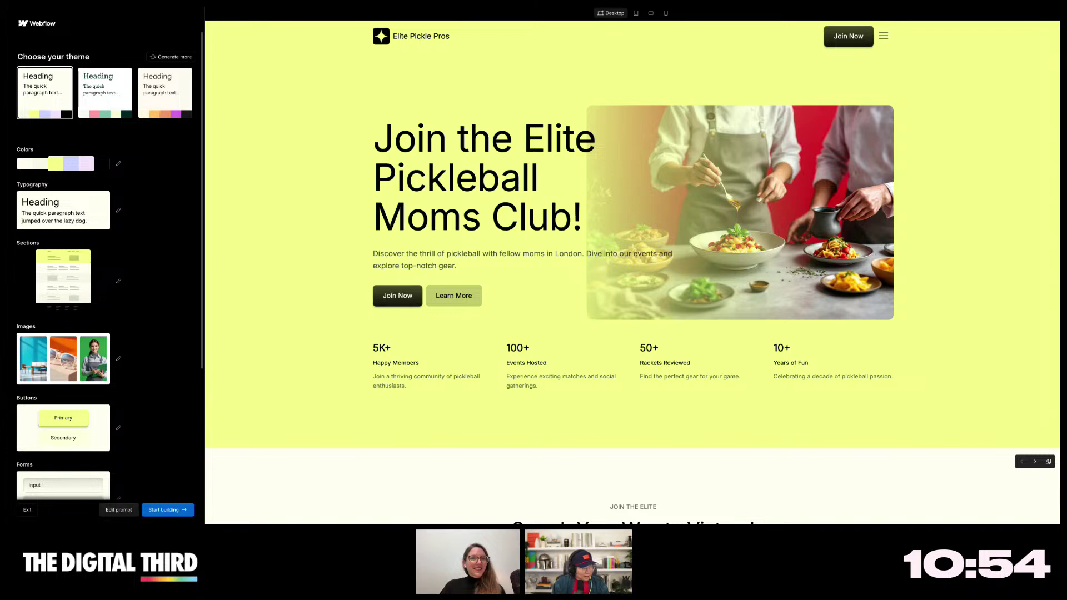
# - Look through the generated page and switch its hero section to the next layout variation
pyautogui.scroll(-13, 632, 272)
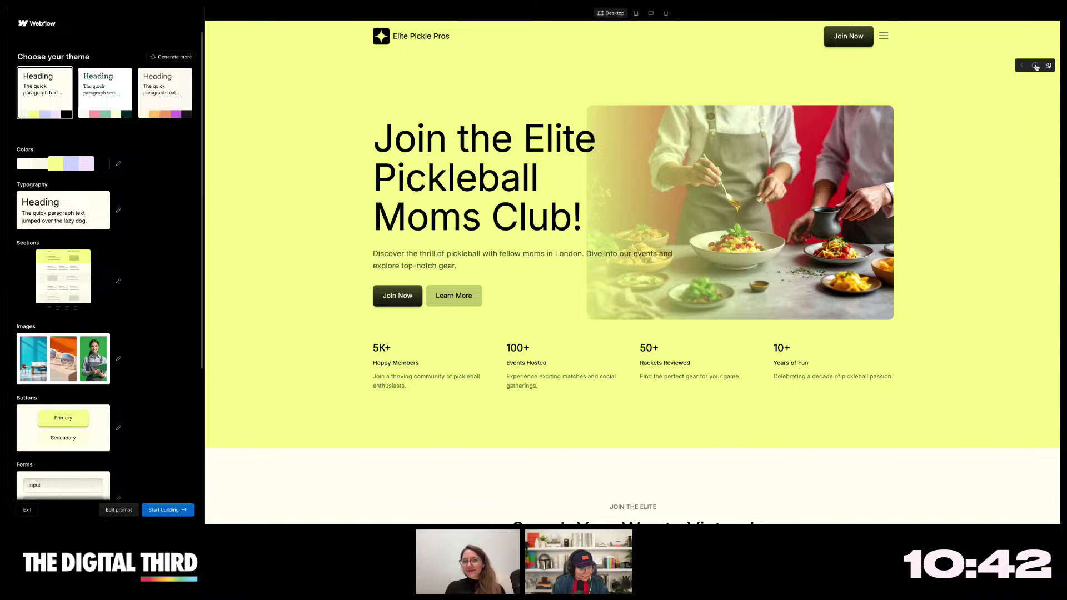
pyautogui.click(1036, 66)
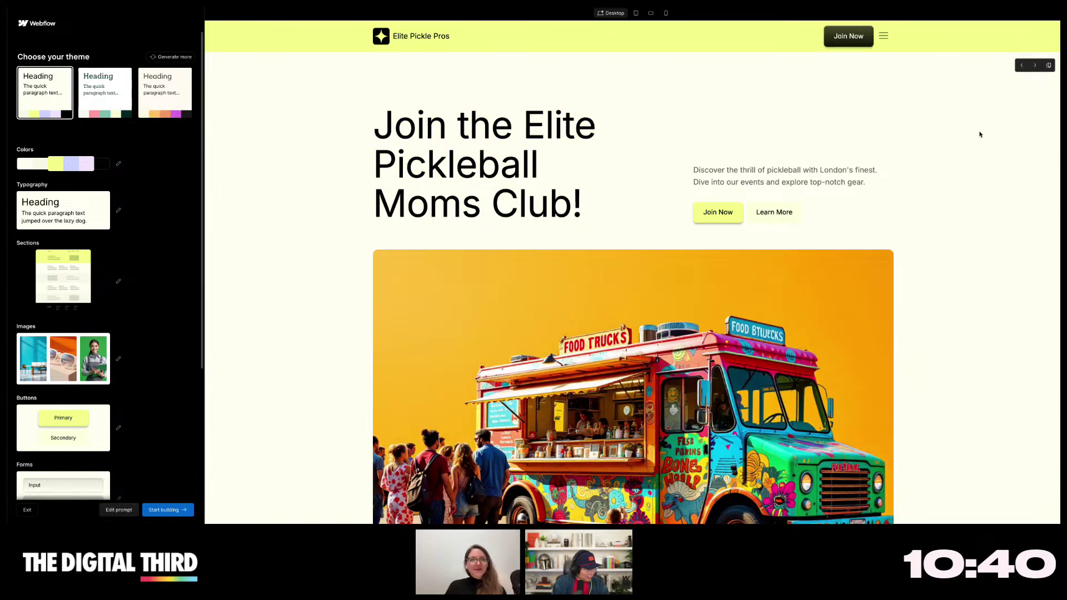
pyautogui.scroll(-2, 979, 135)
pyautogui.scroll(2, 979, 134)
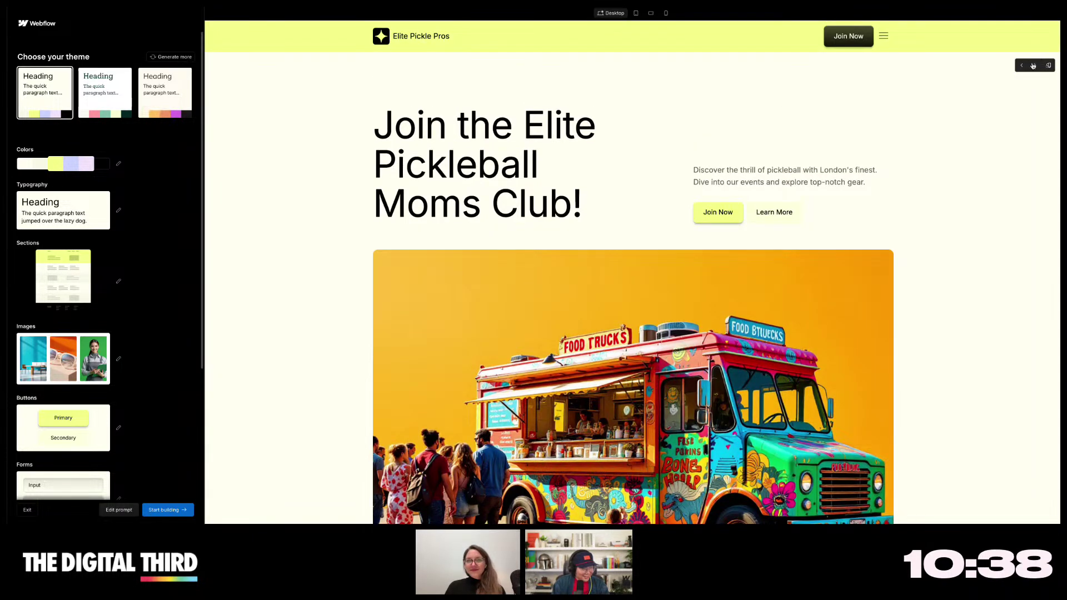
# - Step the hero section through further layout variations, reviewing the centered heading with stat cards and the six-image grid, and check the page below
pyautogui.click(1035, 66)
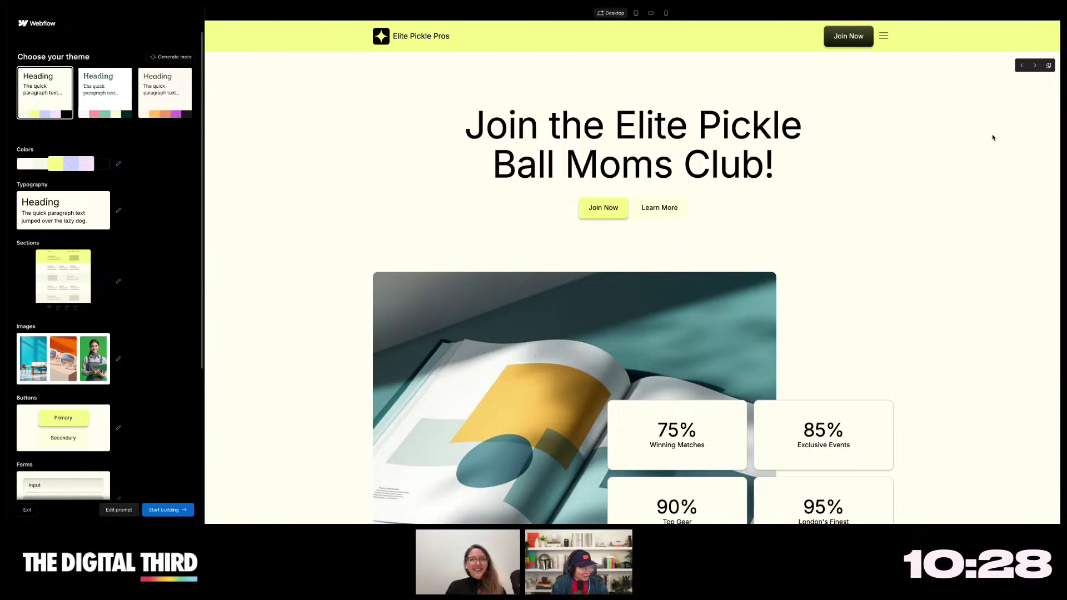
pyautogui.scroll(-2, 993, 137)
pyautogui.scroll(2, 993, 136)
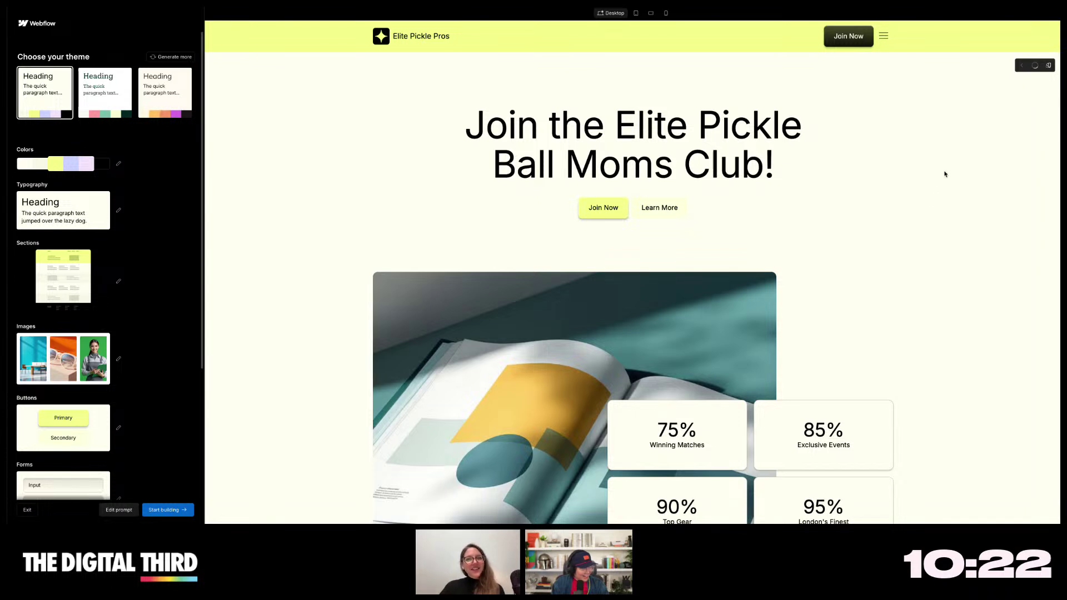
pyautogui.scroll(-3, 944, 174)
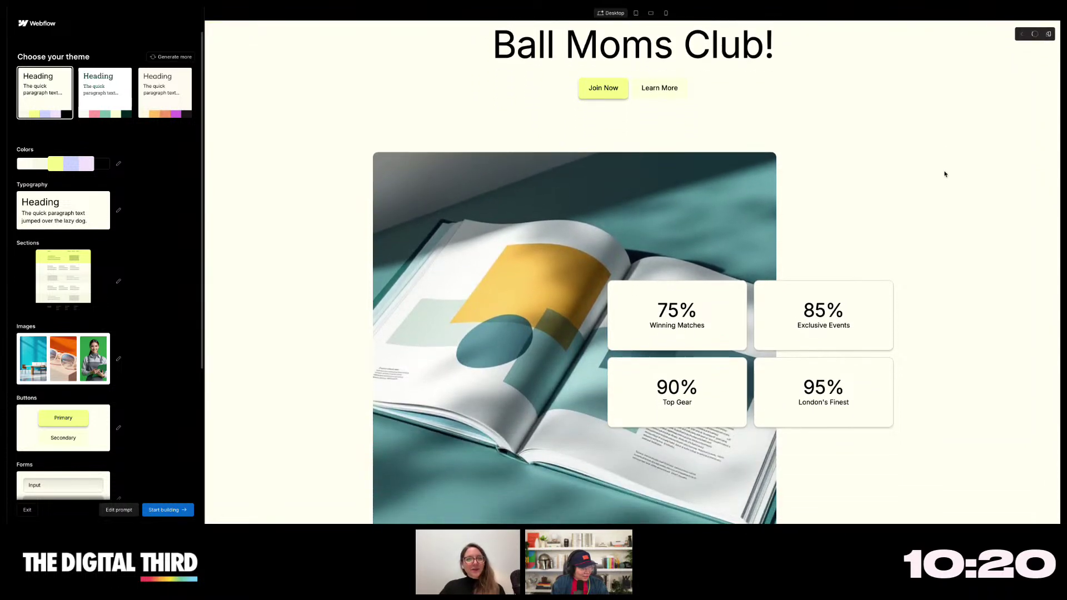
pyautogui.scroll(-2, 944, 174)
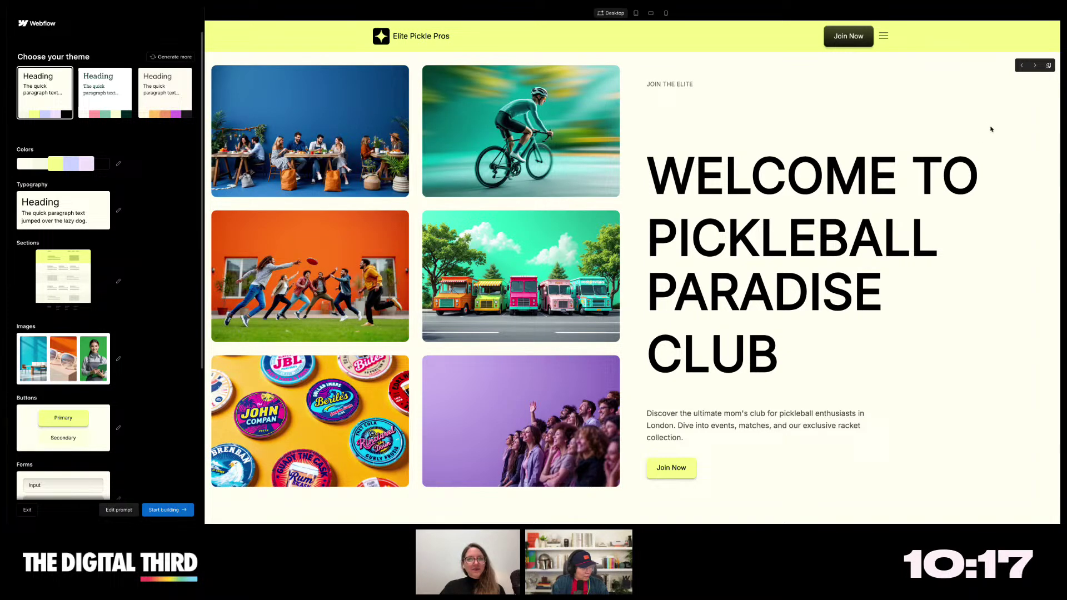
pyautogui.click(1035, 66)
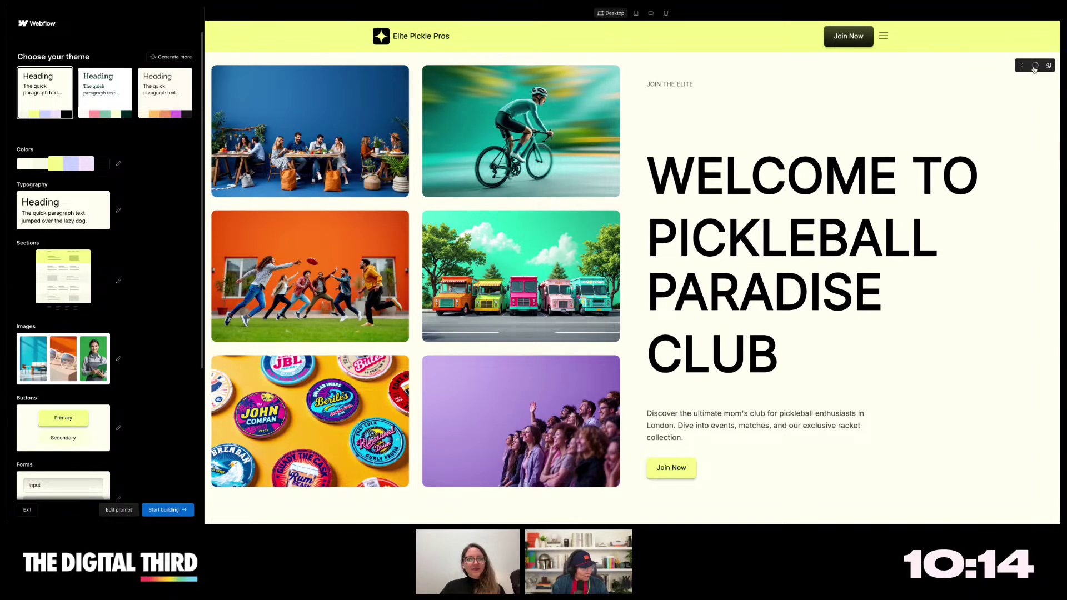
pyautogui.scroll(-10, 915, 170)
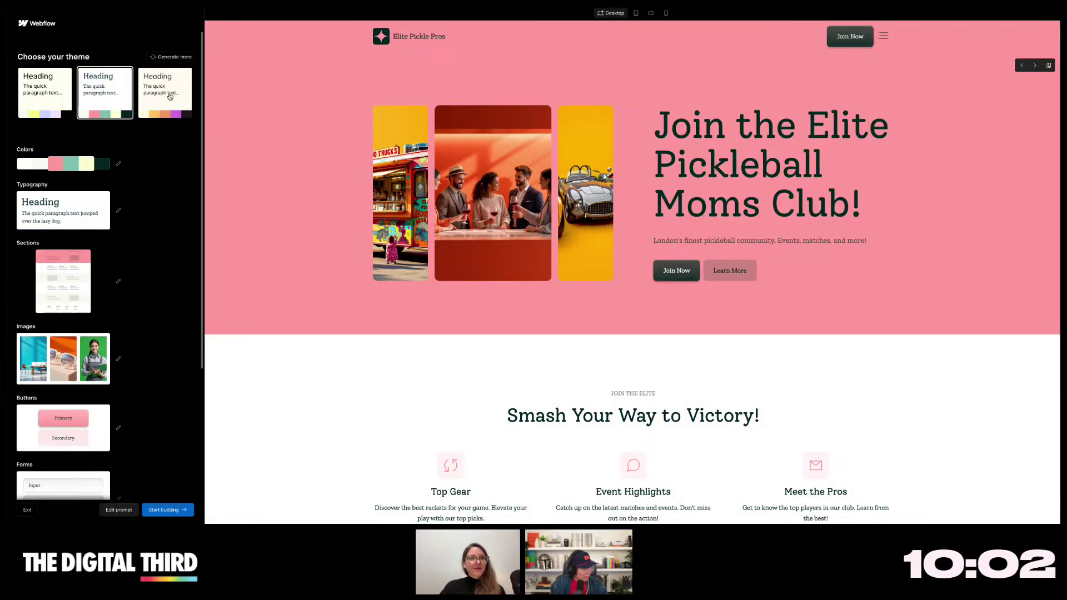
# - Apply the third suggested theme with the cream and orange palette and review the page's sections down to the contact area
pyautogui.click(170, 97)
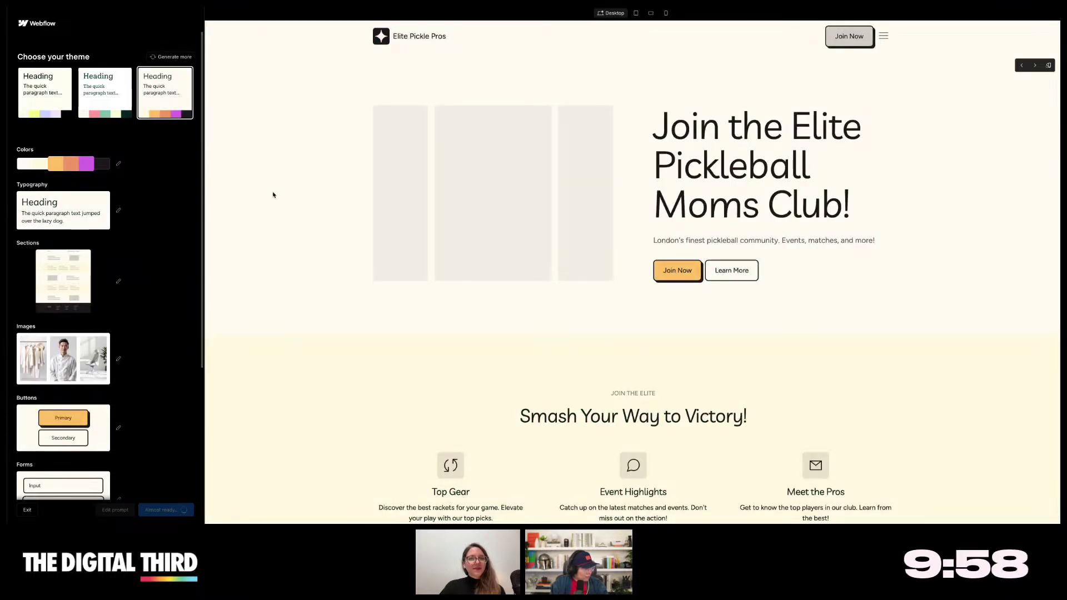
pyautogui.scroll(-15, 285, 208)
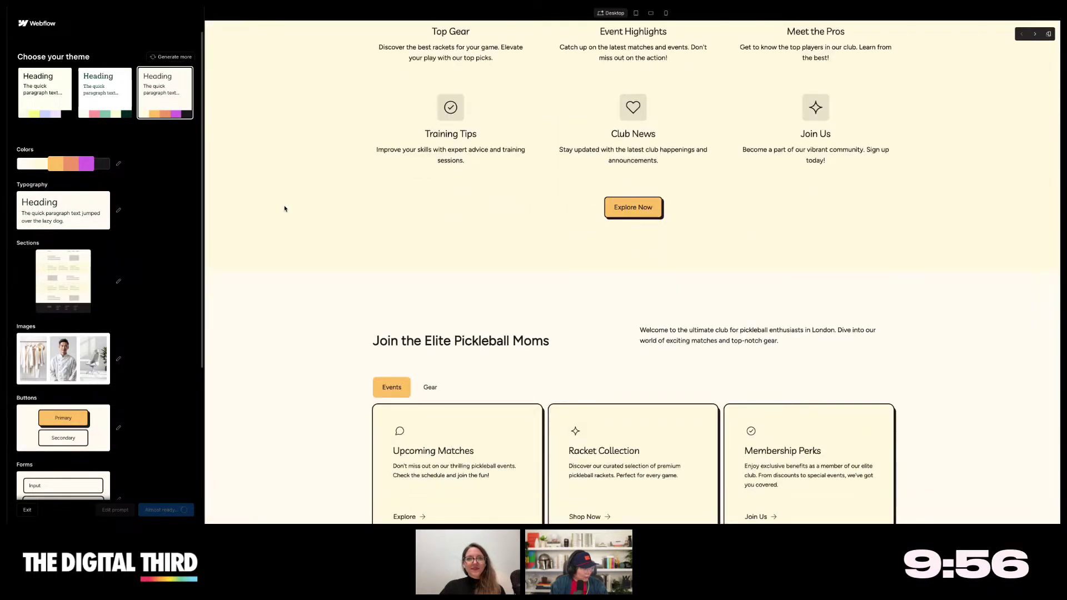
pyautogui.scroll(-10, 284, 208)
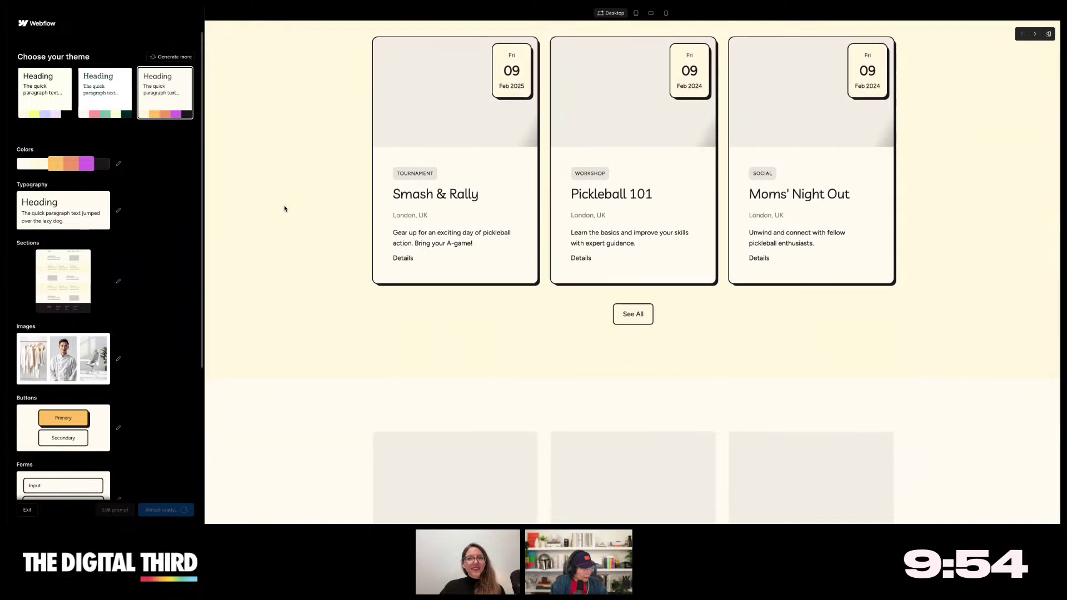
pyautogui.scroll(3, 284, 209)
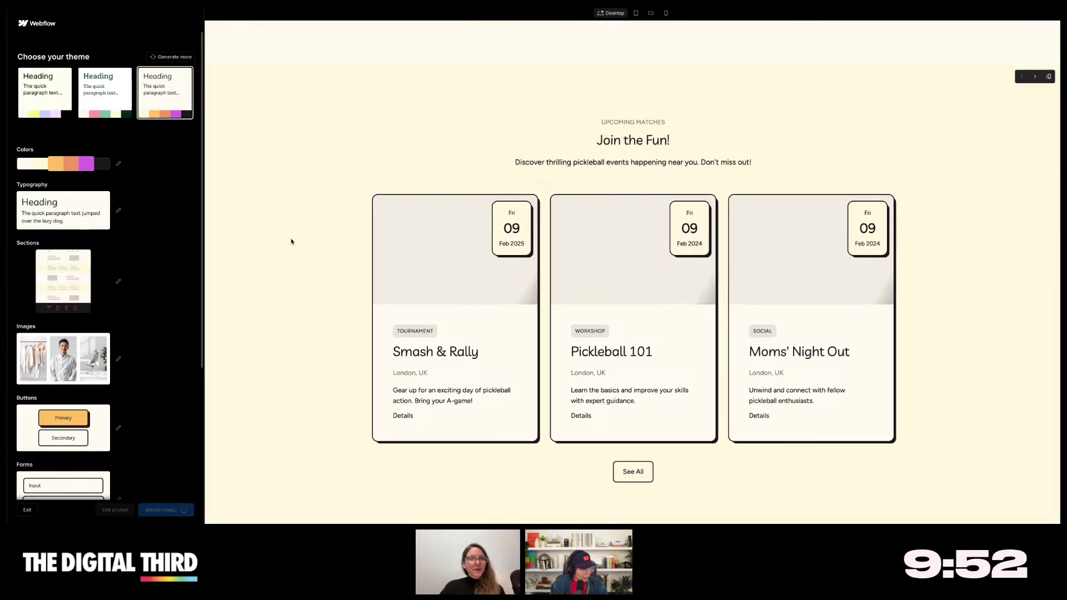
pyautogui.scroll(-10, 289, 231)
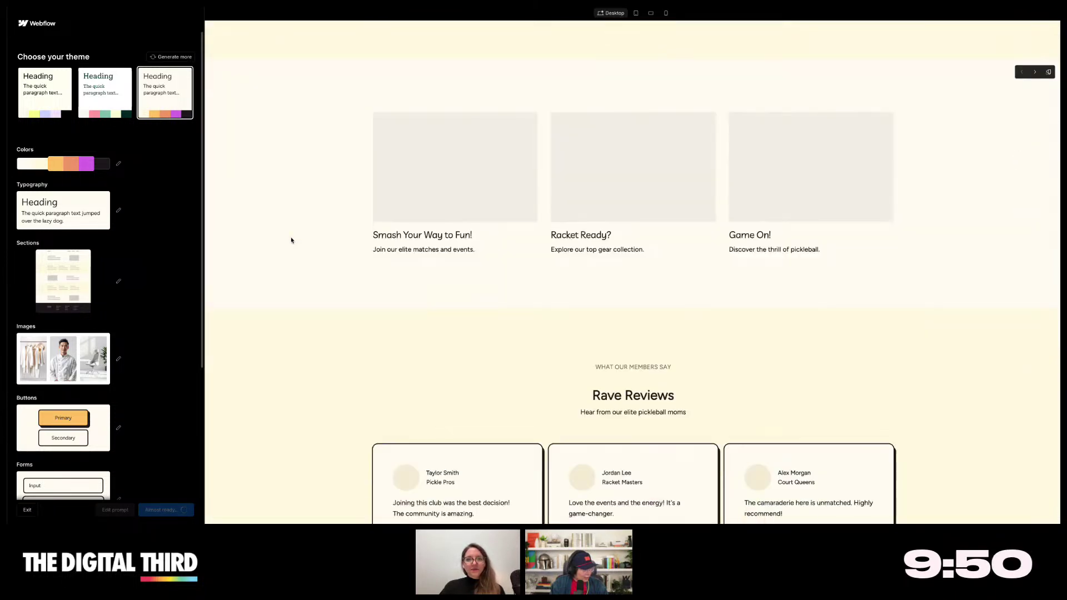
pyautogui.scroll(-5, 291, 240)
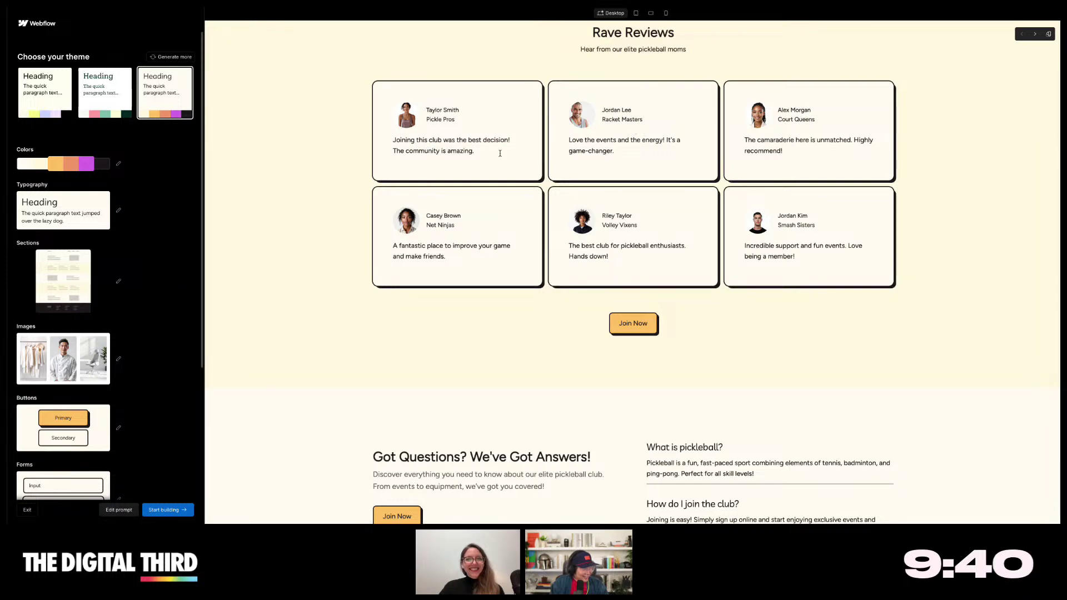
pyautogui.scroll(-10, 297, 169)
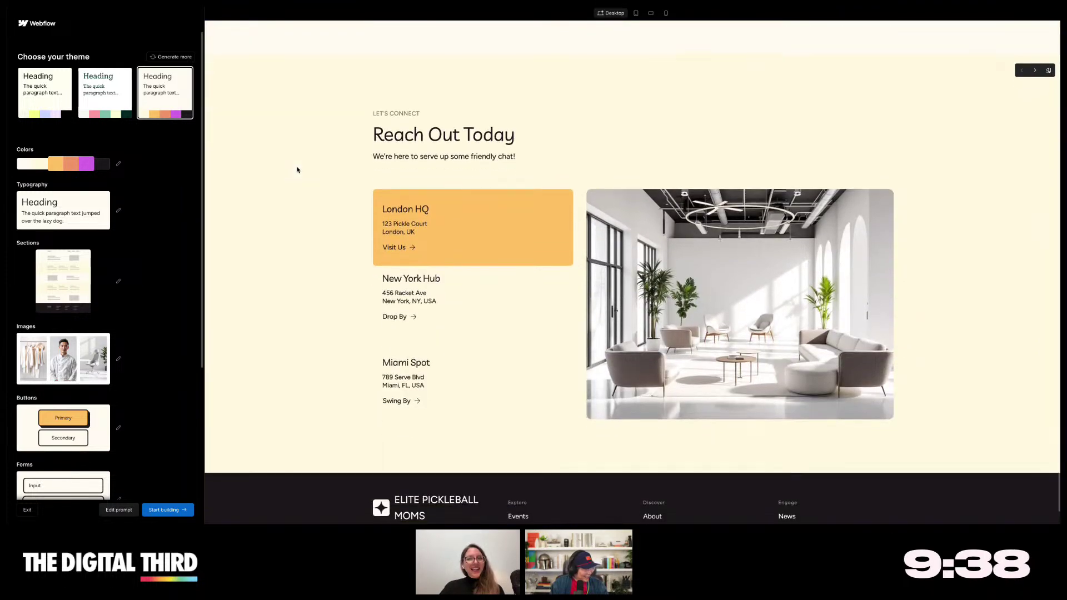
# - Test the Miami Spot and London HQ tabs in the Reach Out Today section and check the footer
pyautogui.click(459, 257)
pyautogui.click(452, 337)
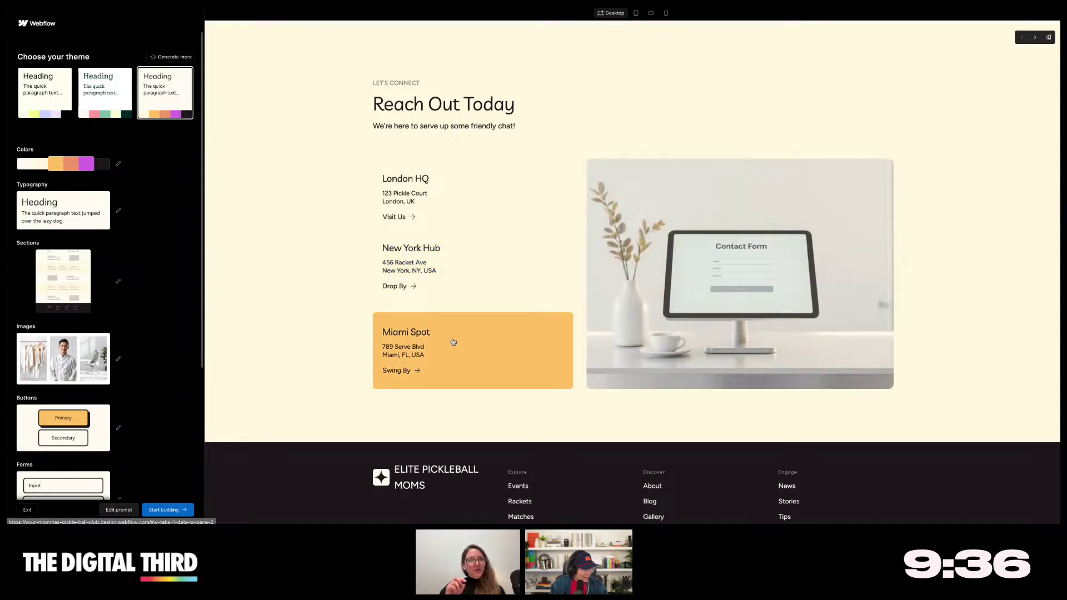
pyautogui.click(455, 216)
pyautogui.scroll(-1, 305, 240)
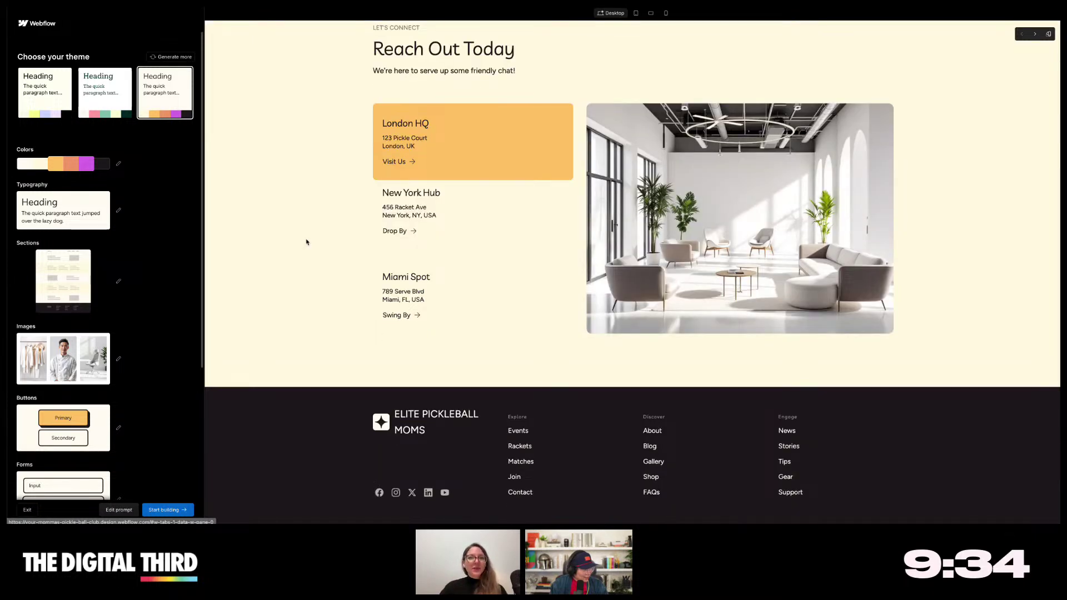
pyautogui.scroll(10, 306, 242)
pyautogui.scroll(8, 305, 241)
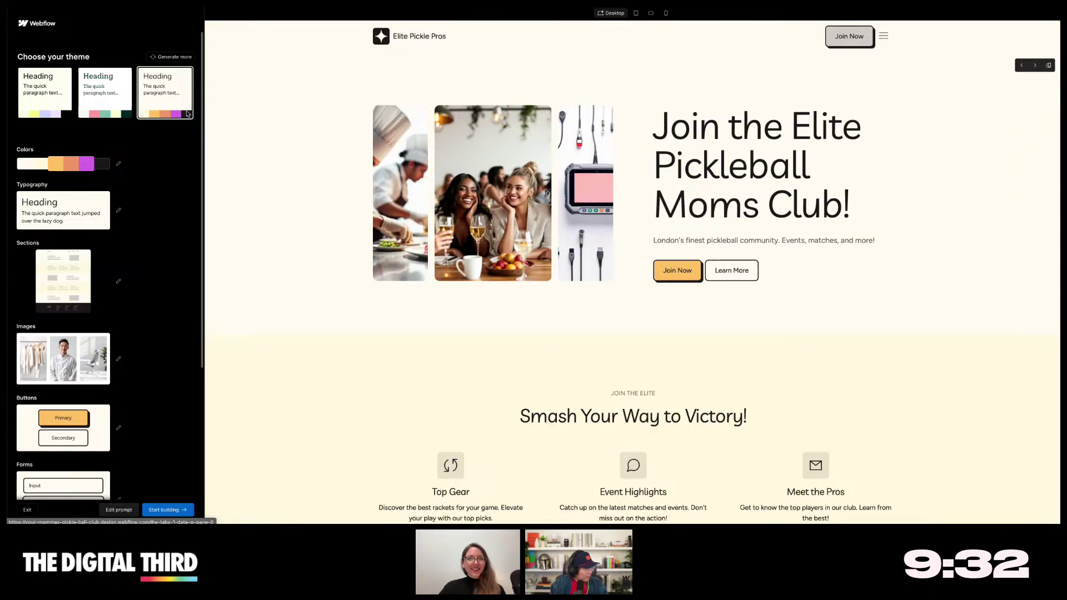
# - Browse the light green color palettes for the site, previewing options such as Fold, Move, Hello and Flagship
pyautogui.click(81, 168)
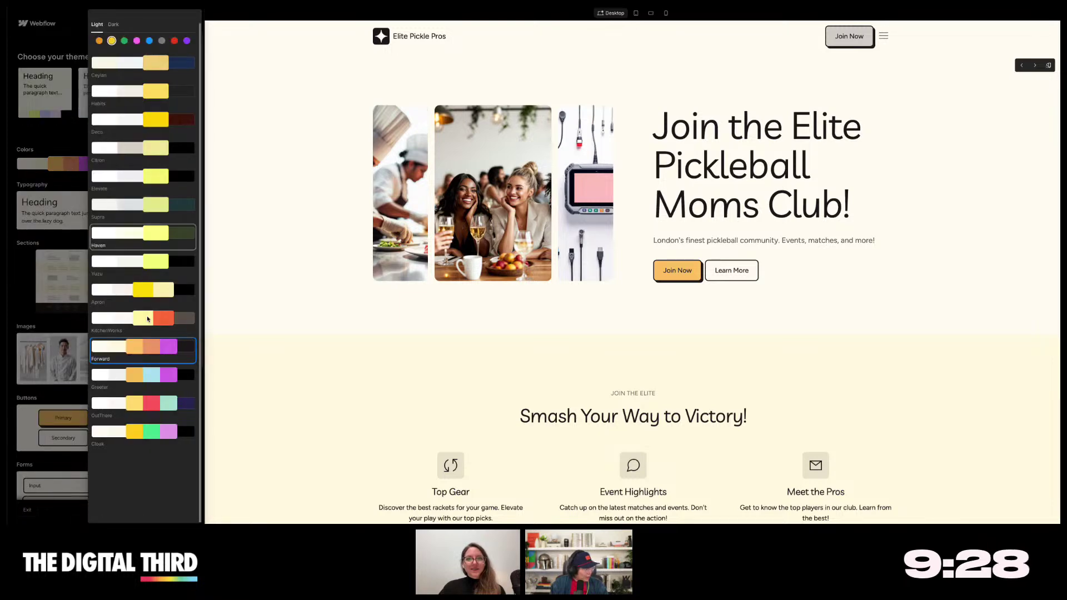
pyautogui.click(124, 41)
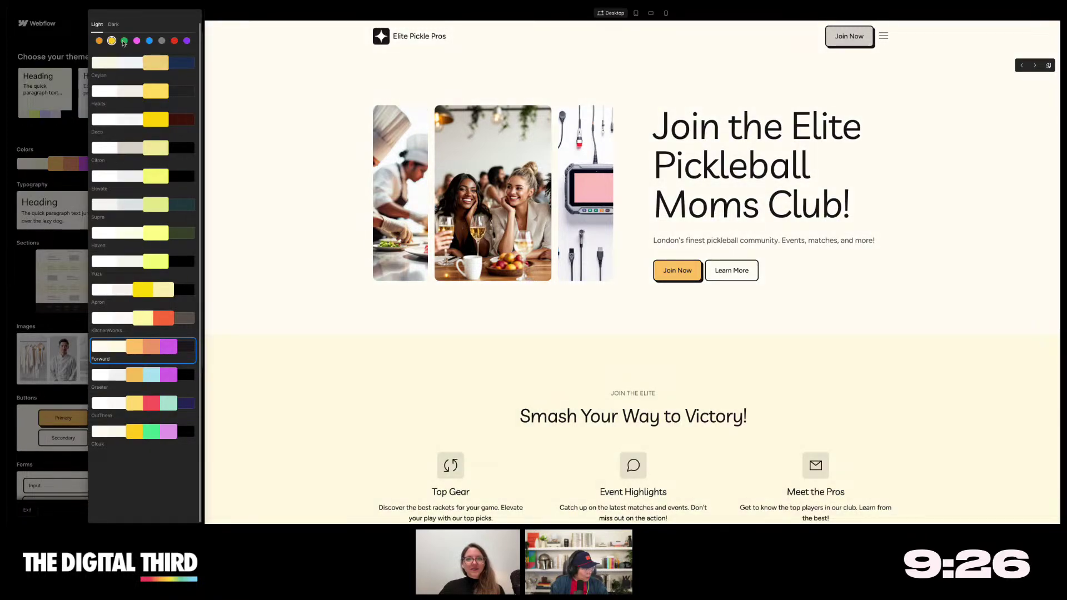
pyautogui.click(137, 158)
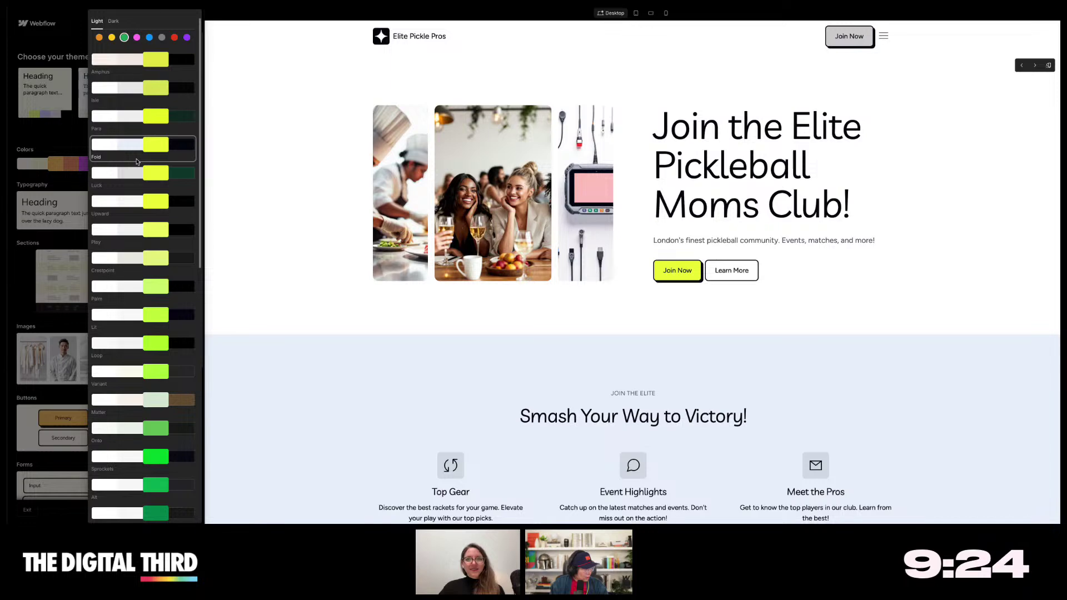
pyautogui.scroll(-5, 136, 263)
pyautogui.click(136, 253)
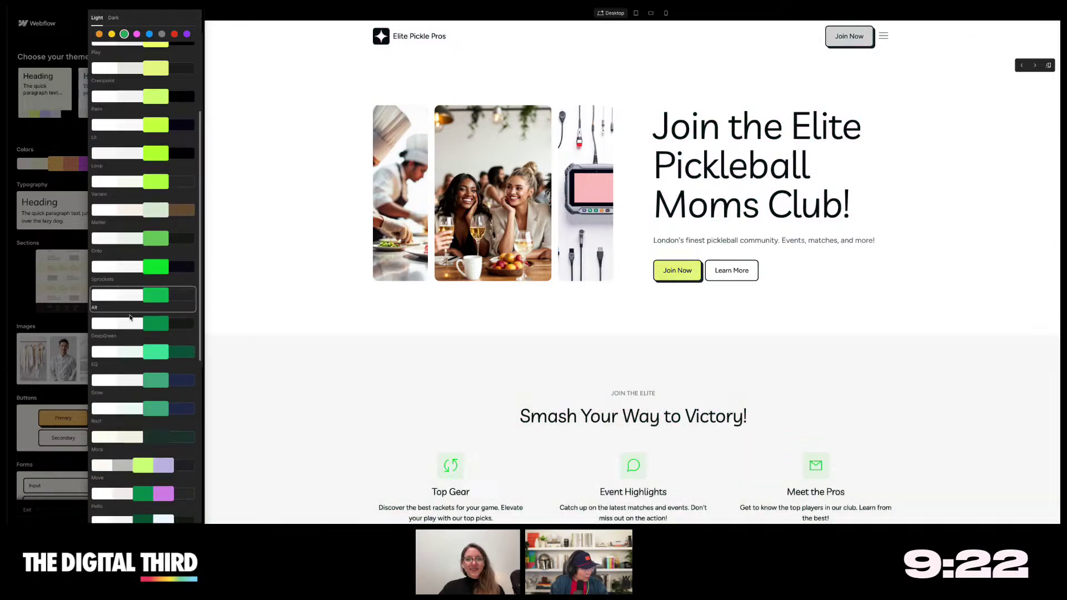
pyautogui.click(133, 335)
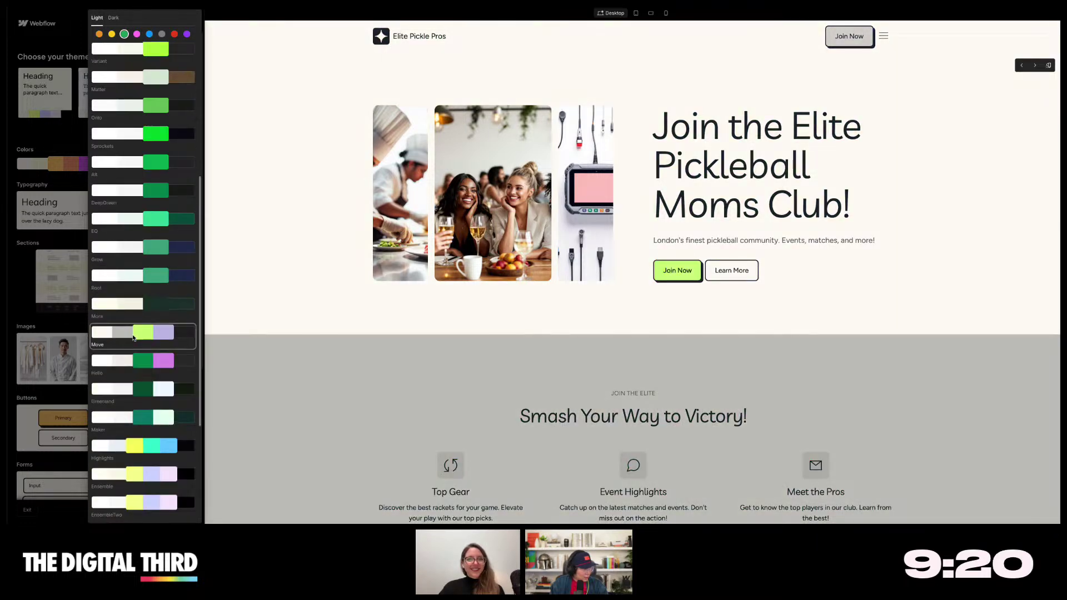
pyautogui.click(134, 361)
pyautogui.scroll(-4, 134, 362)
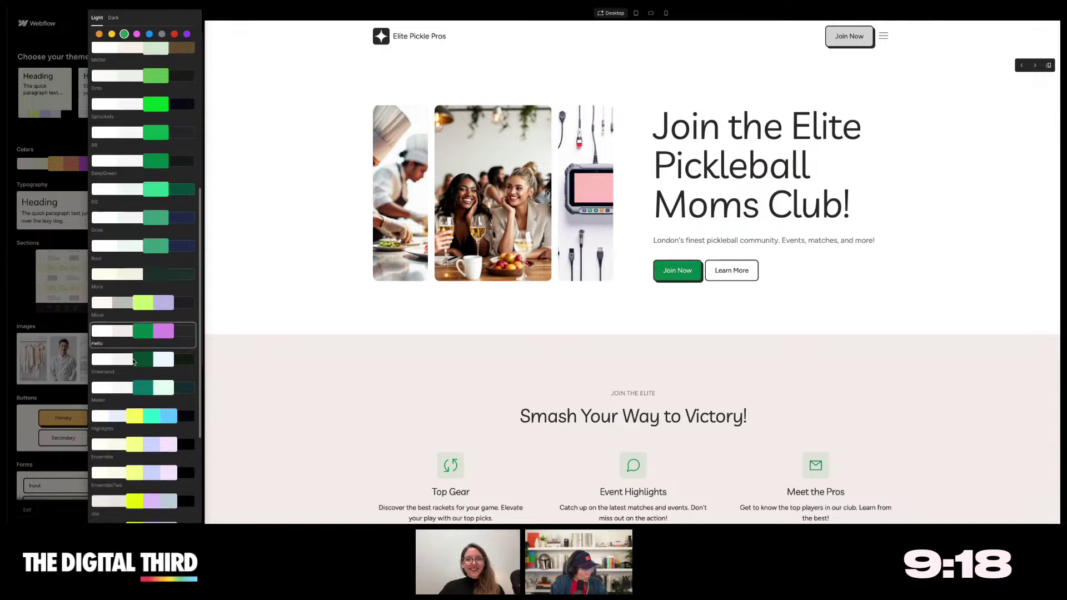
pyautogui.click(130, 391)
pyautogui.click(131, 419)
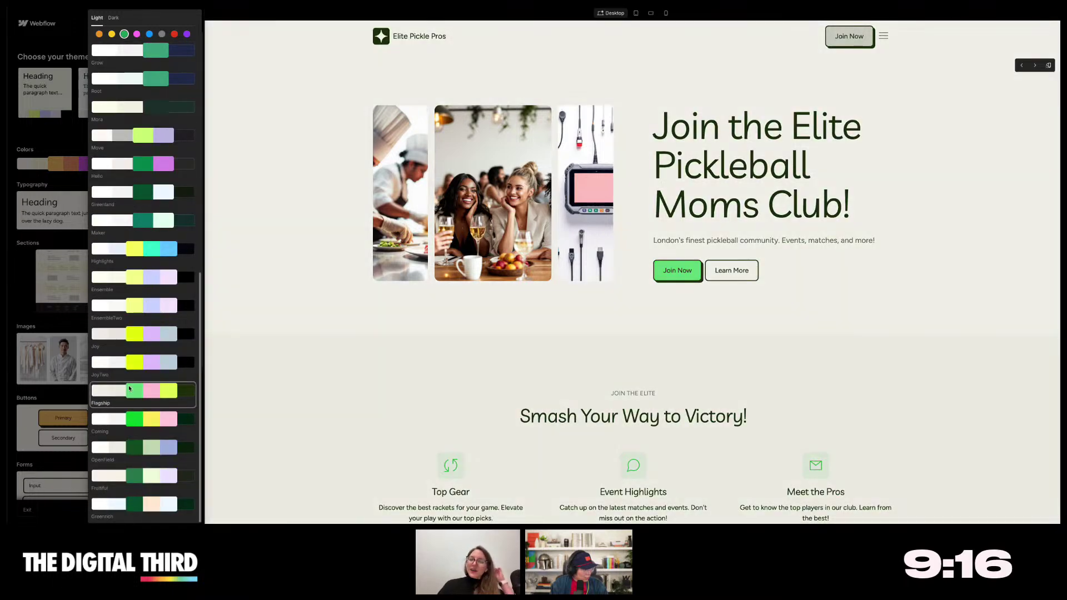
pyautogui.scroll(5, 139, 278)
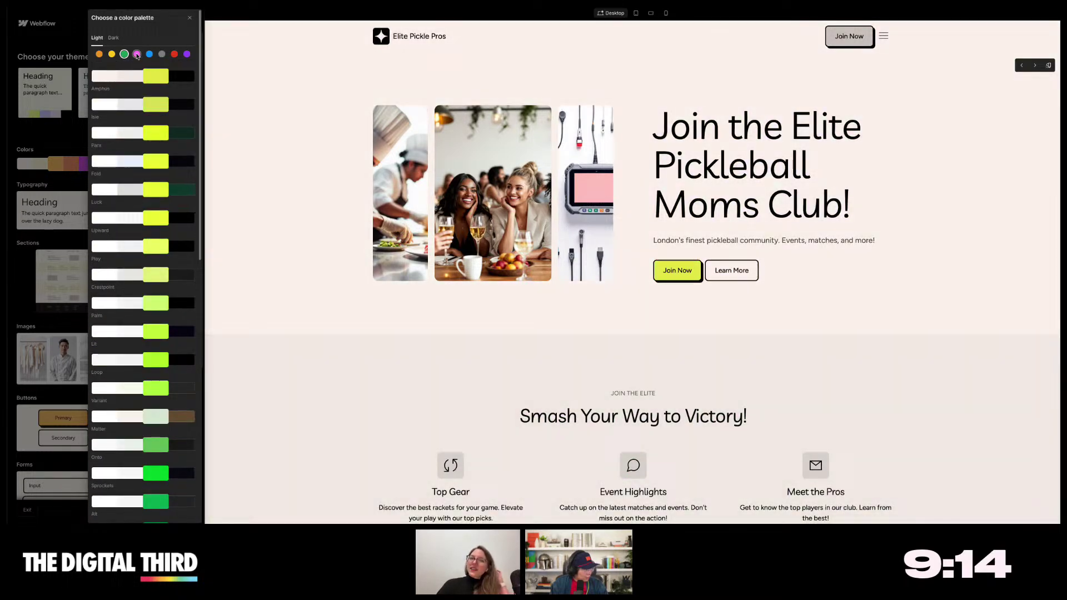
# - Apply the light pink color palette Neon and review it across the page
pyautogui.click(136, 54)
pyautogui.click(138, 101)
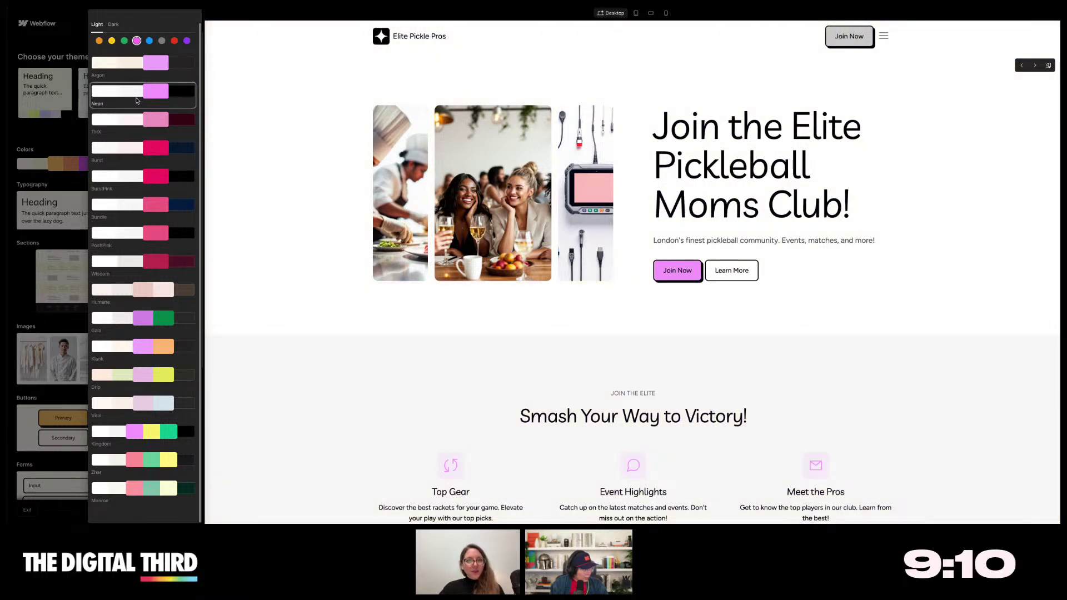
pyautogui.scroll(-15, 282, 252)
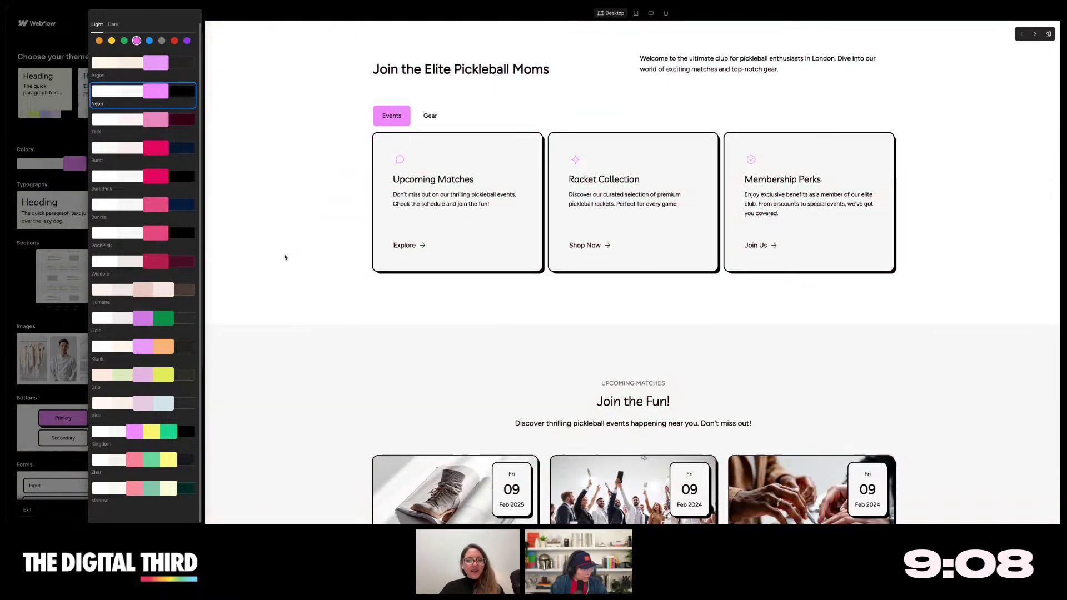
pyautogui.scroll(-9, 285, 257)
pyautogui.scroll(18, 285, 257)
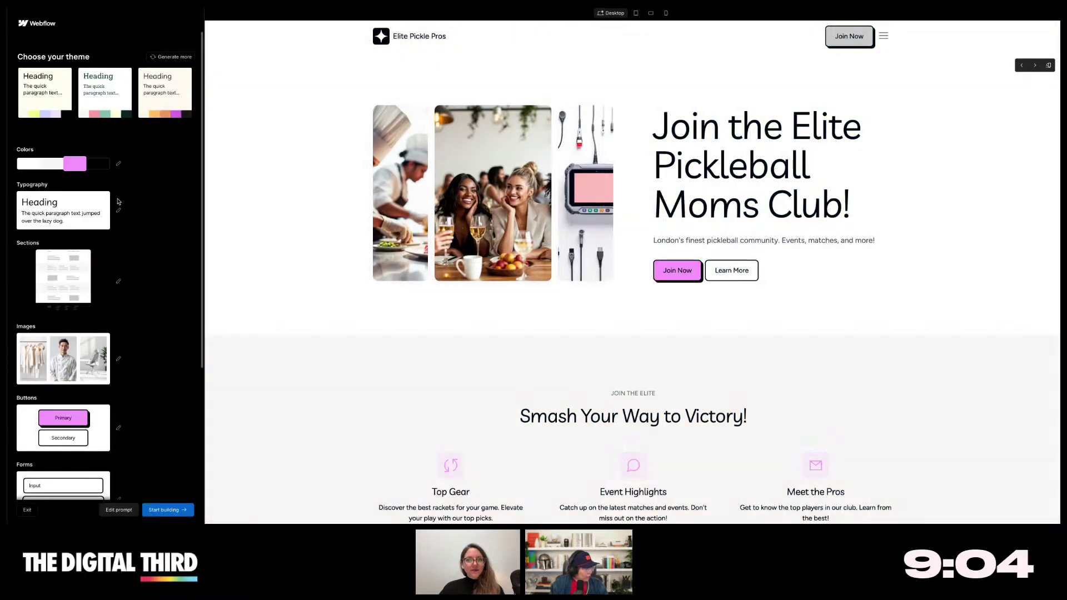
# - Open the typography packs and look over the size scales and Sans font packs
pyautogui.scroll(-1, 89, 221)
pyautogui.scroll(-1, 89, 221)
pyautogui.click(74, 133)
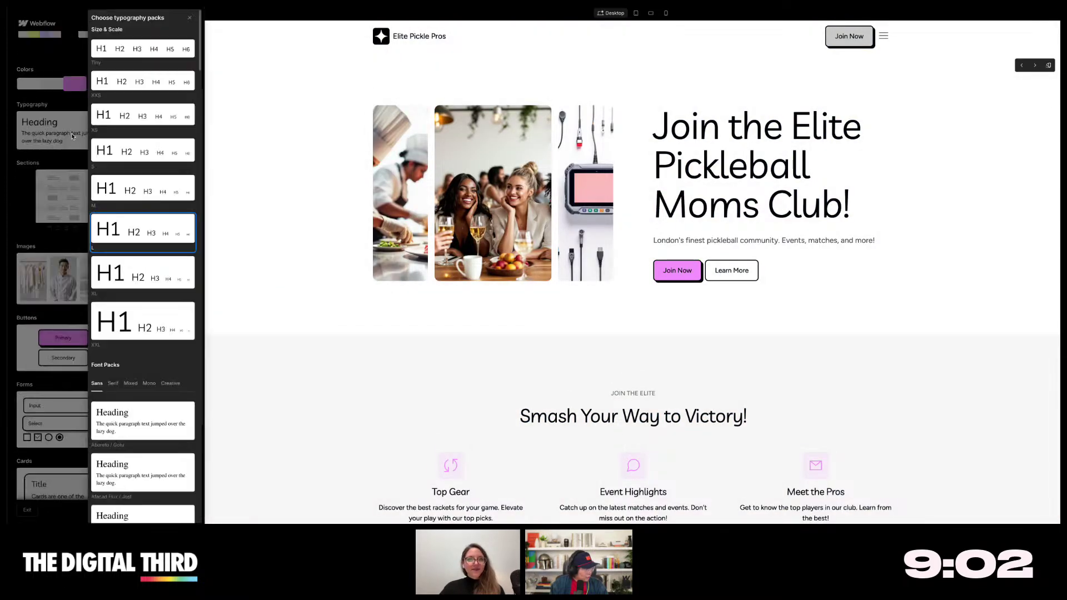
pyautogui.scroll(-5, 158, 253)
pyautogui.scroll(-3, 159, 253)
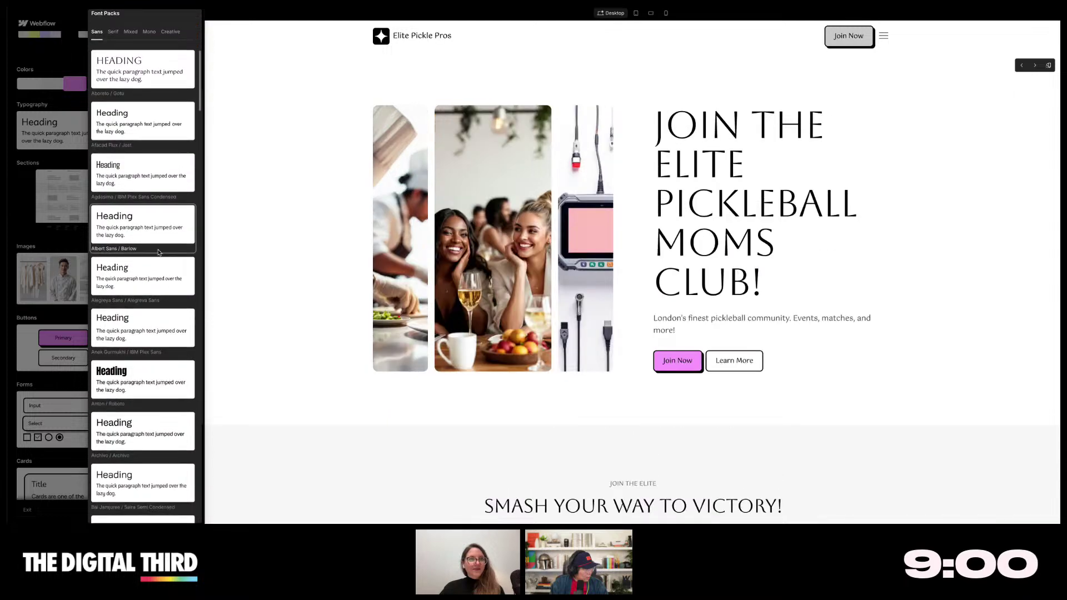
pyautogui.scroll(5, 159, 253)
pyautogui.scroll(-1, 139, 248)
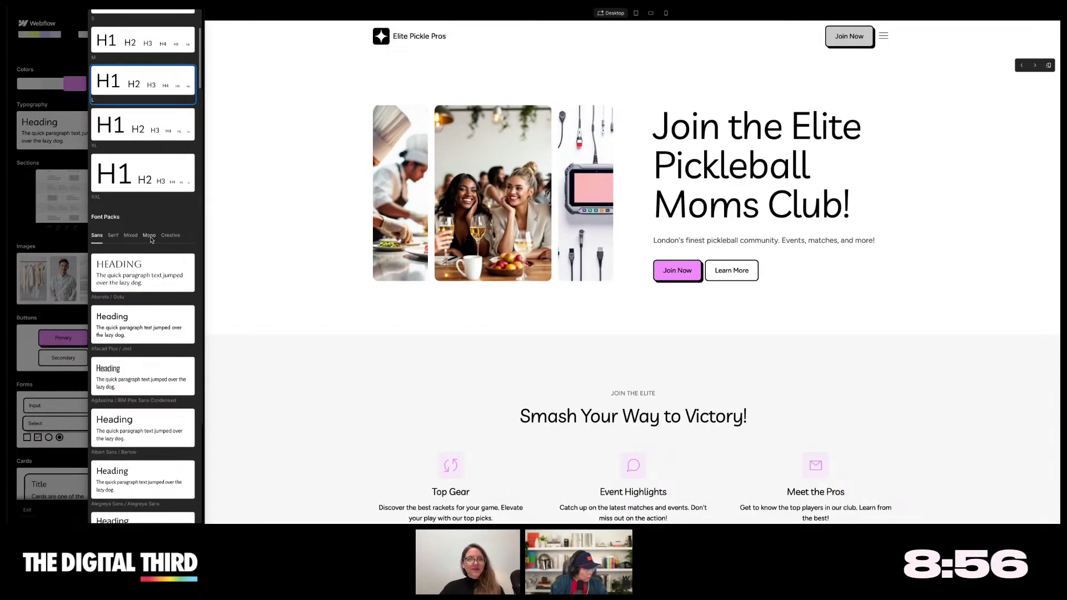
# - Preview the Creative font packs on the page, including the Allan / Instrument Sans and handwritten marker styles
pyautogui.click(170, 235)
pyautogui.scroll(-4, 169, 237)
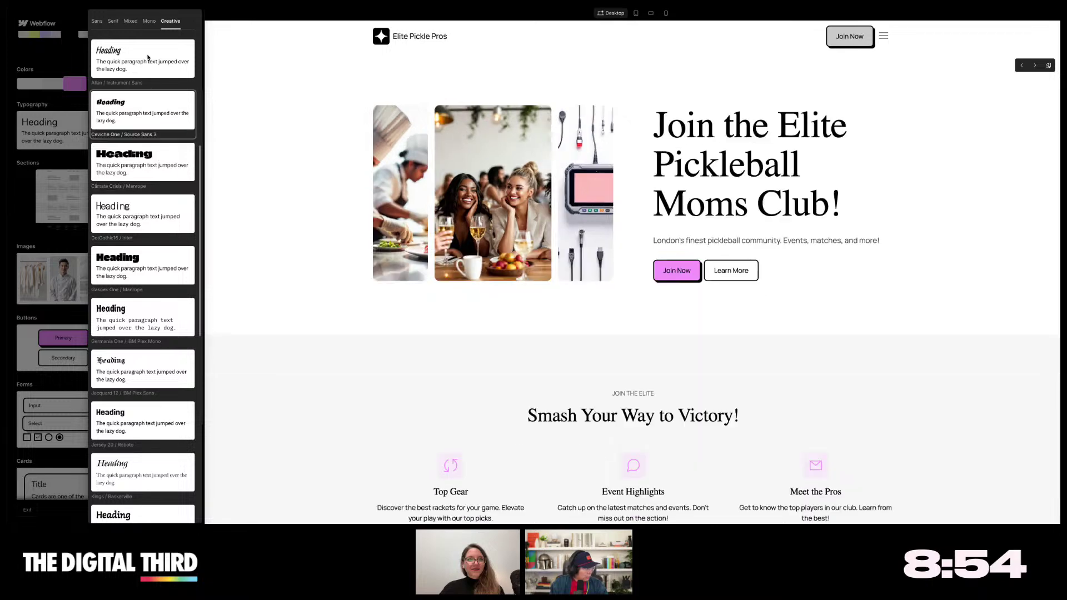
pyautogui.scroll(-7, 148, 60)
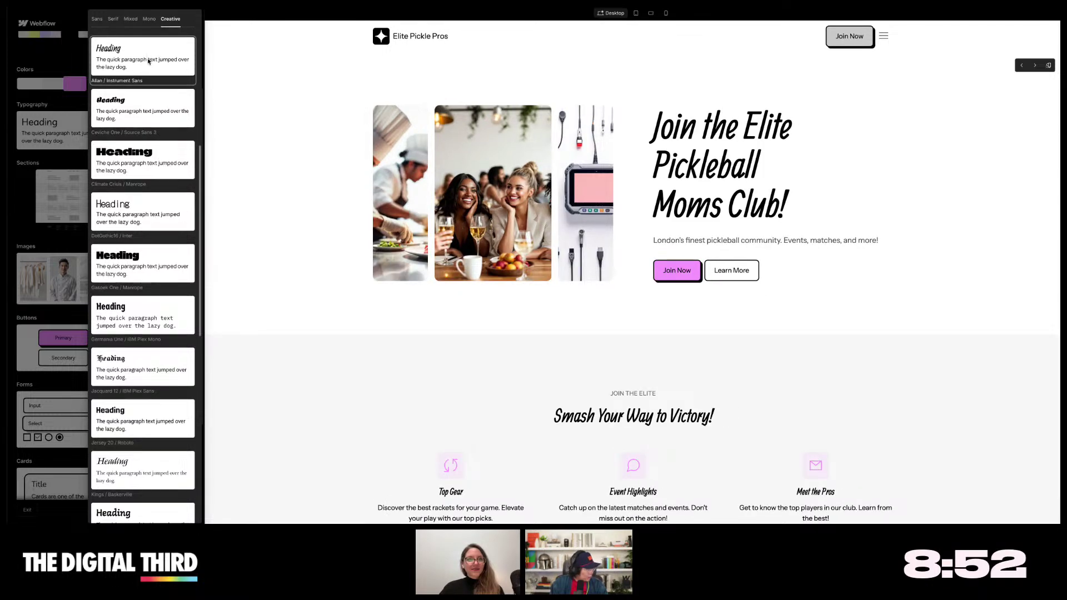
pyautogui.scroll(-3, 142, 184)
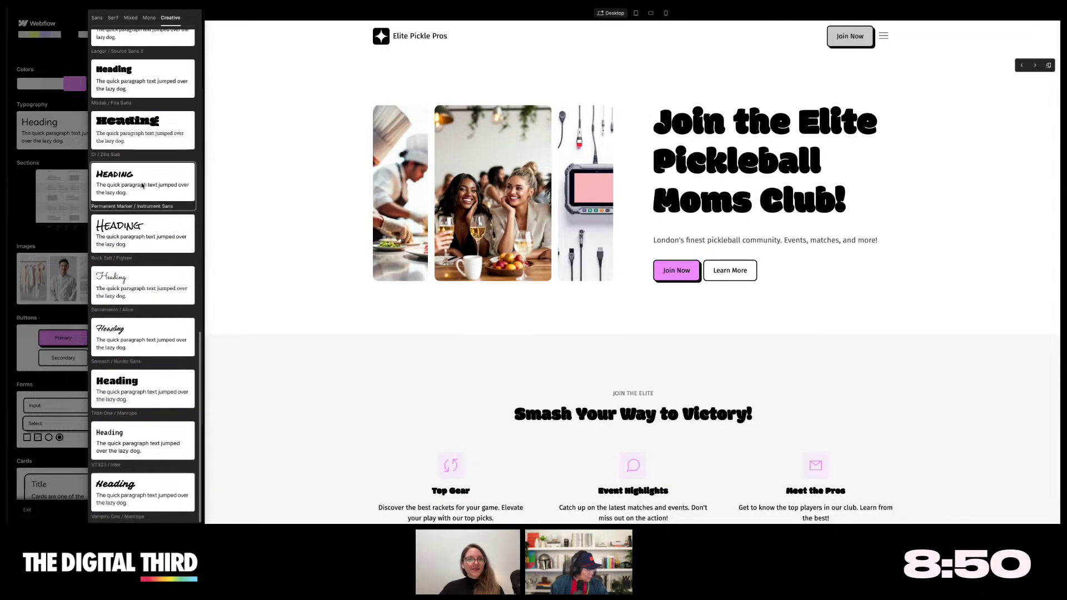
pyautogui.scroll(20, 138, 261)
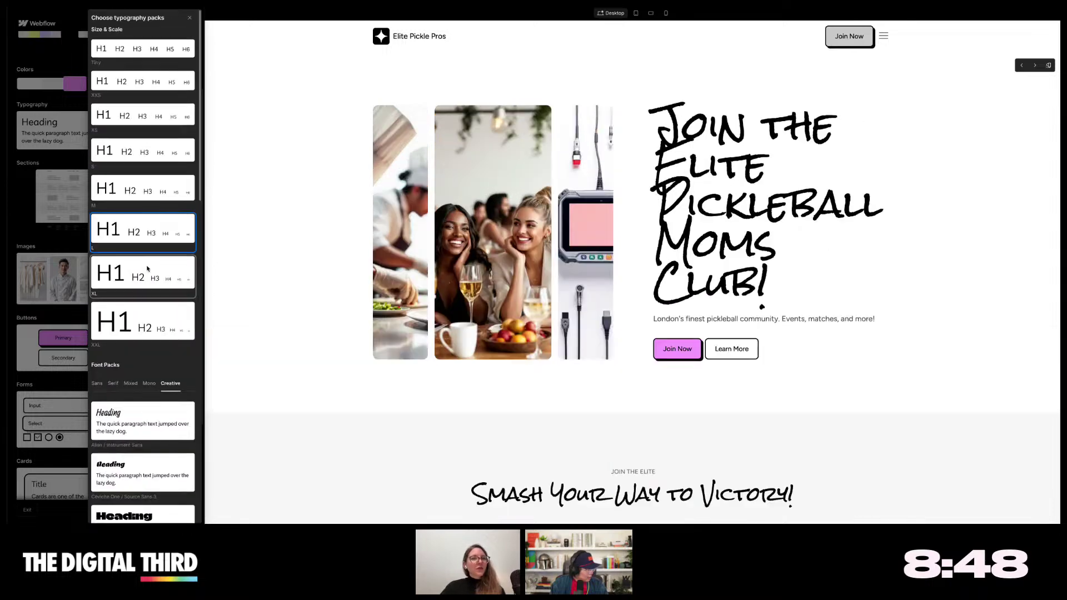
# - Apply the Sans font pack Aboreto / Gotu and review the page's headings and text with it
pyautogui.scroll(-4, 106, 245)
pyautogui.click(98, 238)
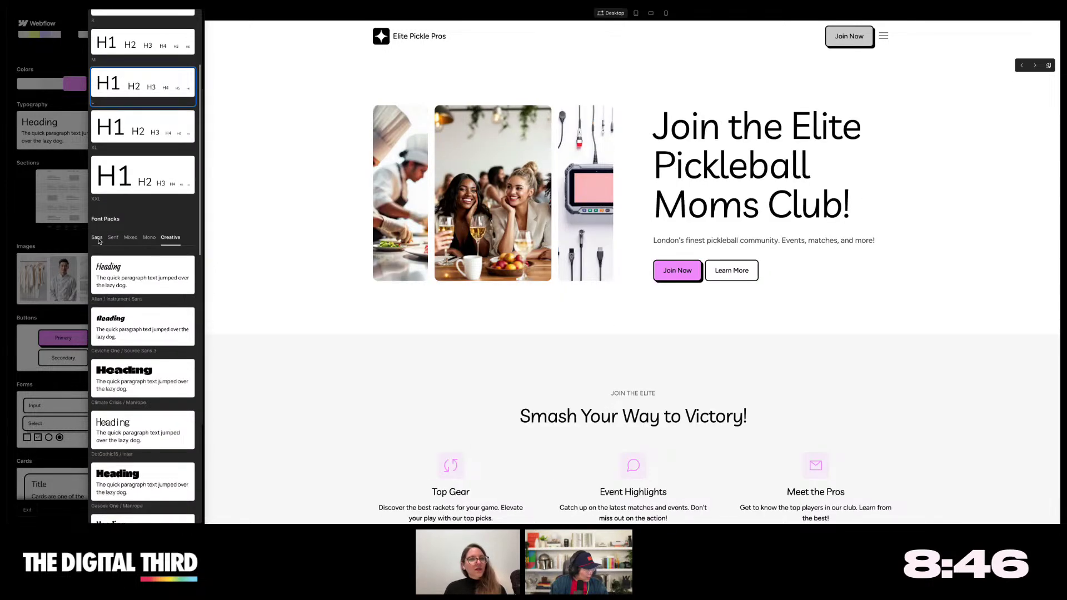
pyautogui.scroll(-5, 128, 222)
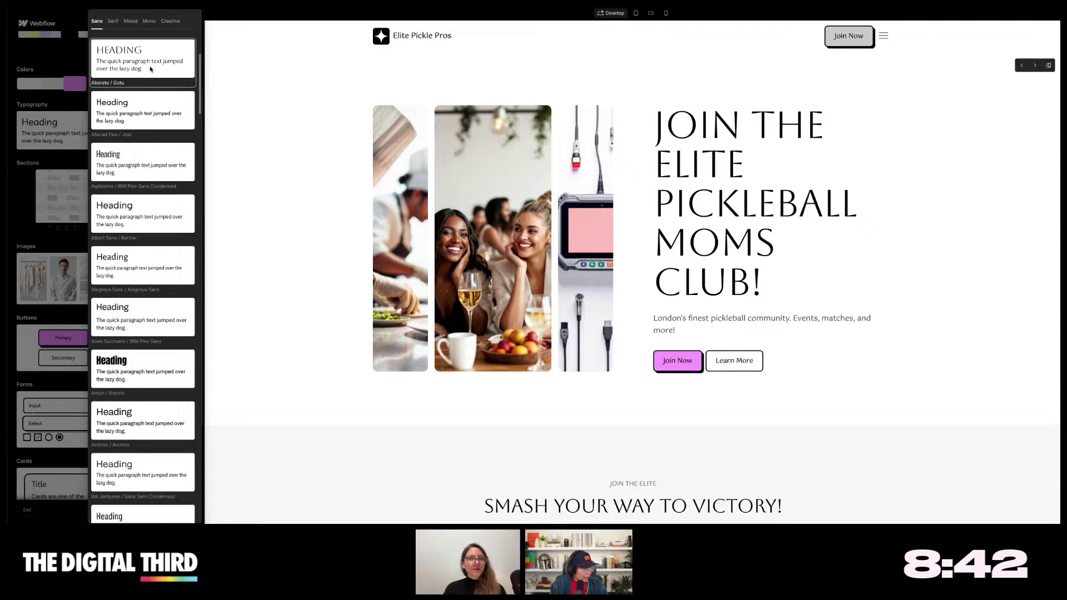
pyautogui.click(150, 68)
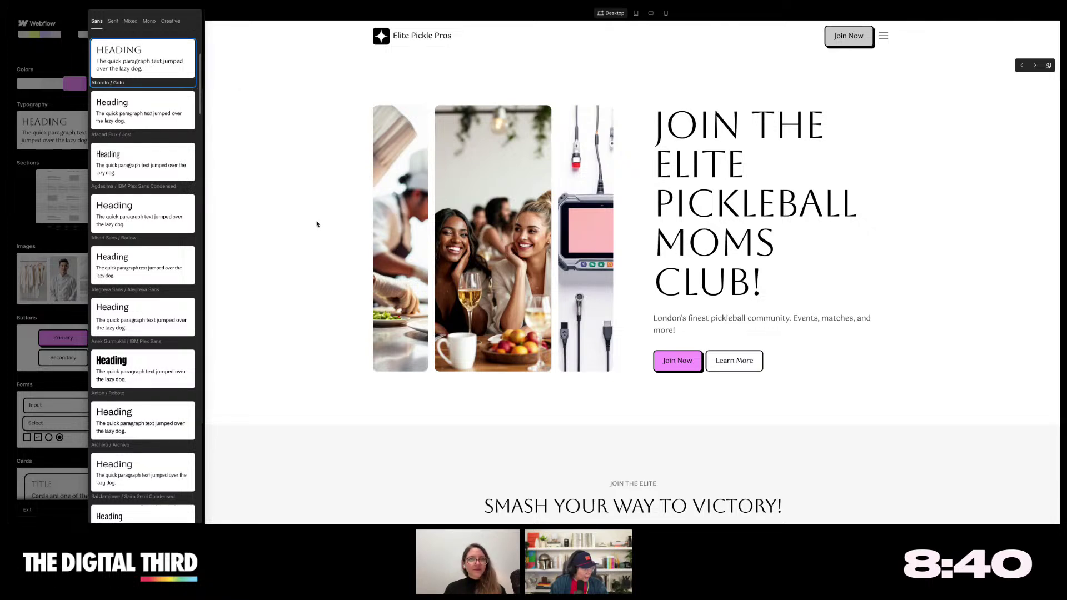
pyautogui.scroll(-10, 321, 211)
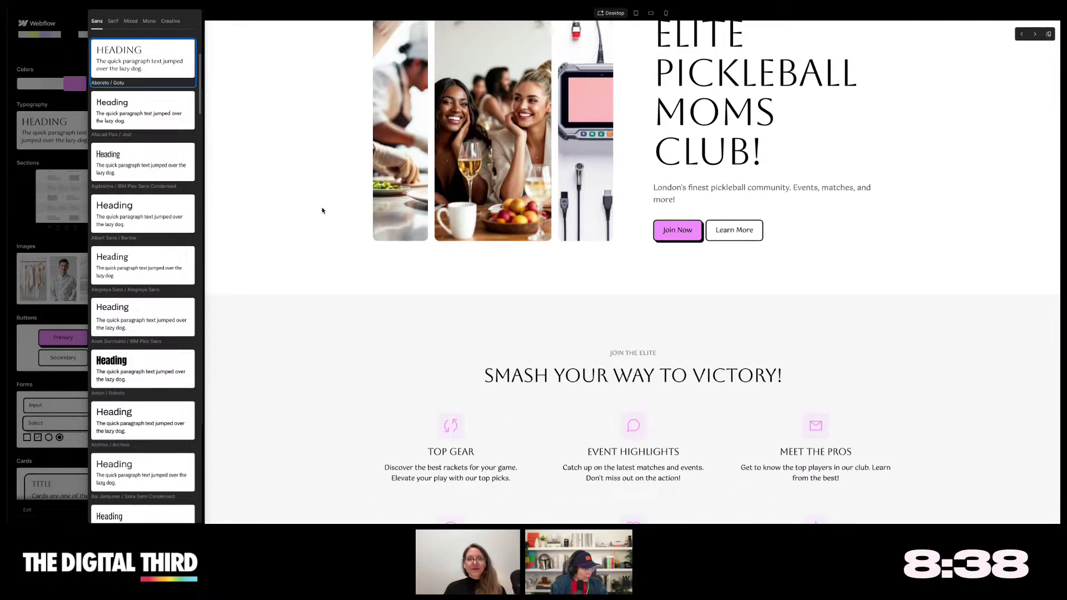
pyautogui.scroll(-5, 322, 211)
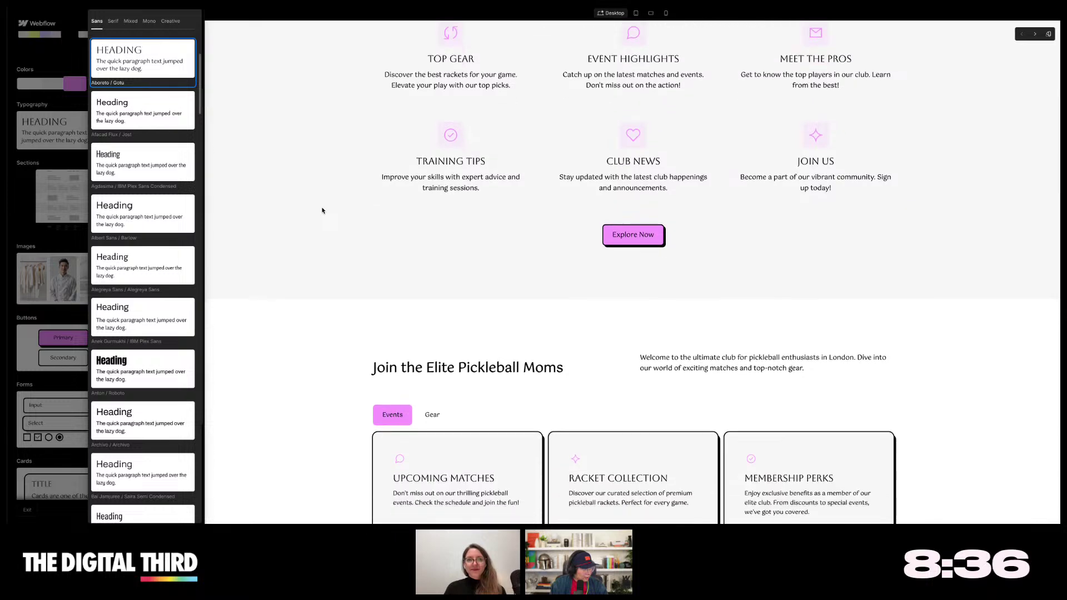
pyautogui.scroll(15, 321, 210)
pyautogui.press('Escape')
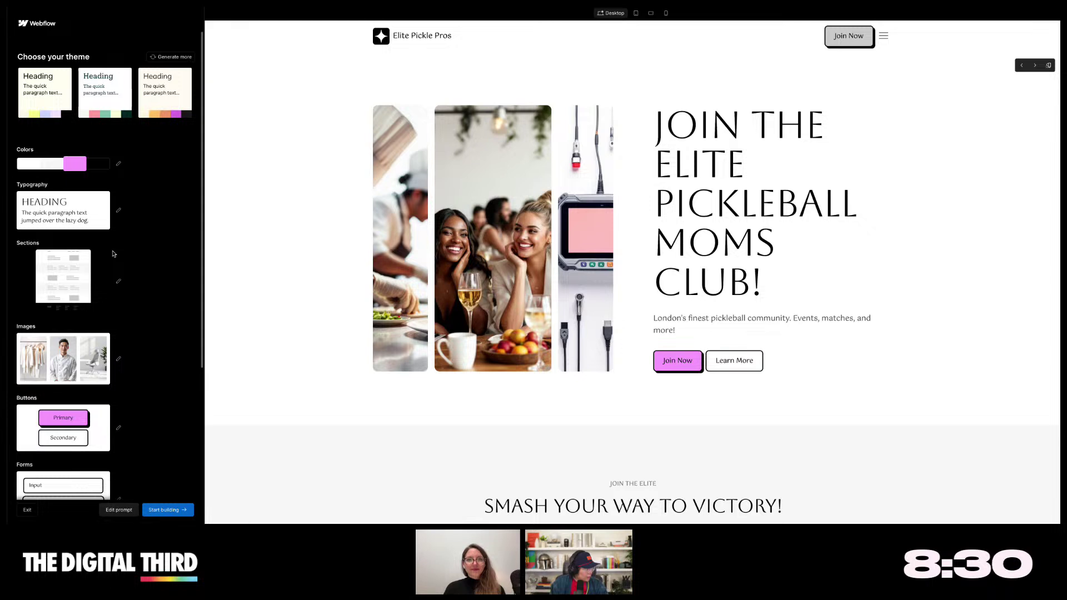
# - Generate another set of suggested themes
pyautogui.click(174, 56)
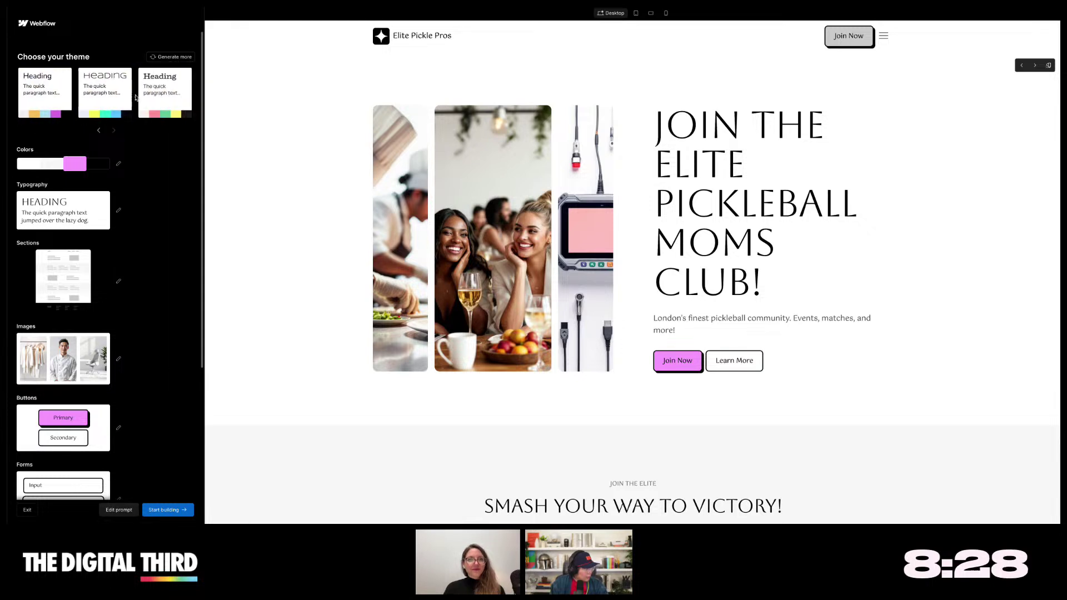
pyautogui.click(48, 87)
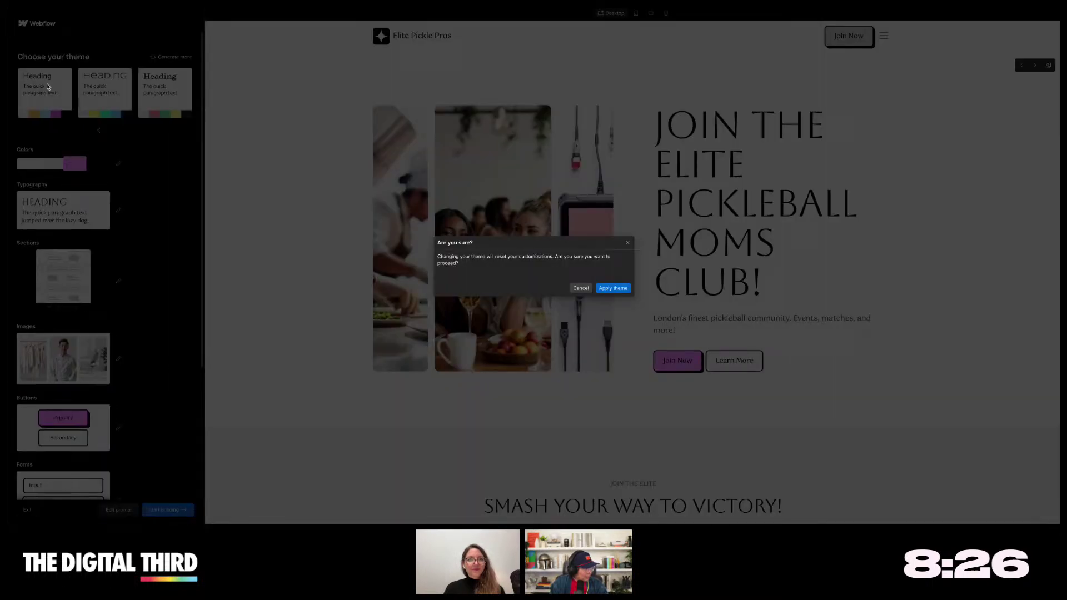
pyautogui.click(627, 243)
pyautogui.scroll(-3, 332, 263)
pyautogui.scroll(-10, 331, 263)
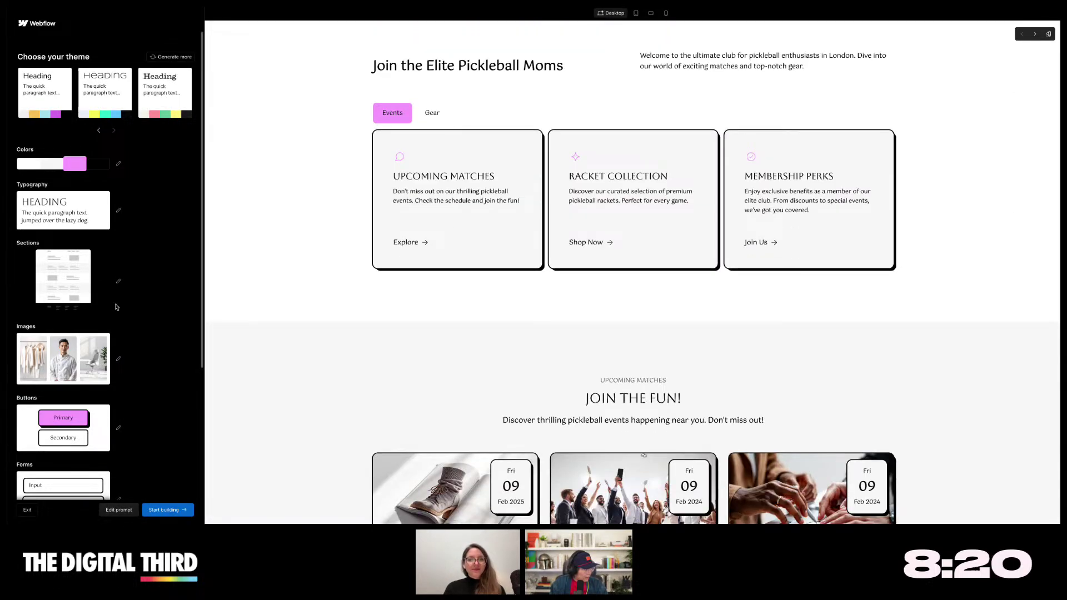
pyautogui.scroll(-4, 79, 351)
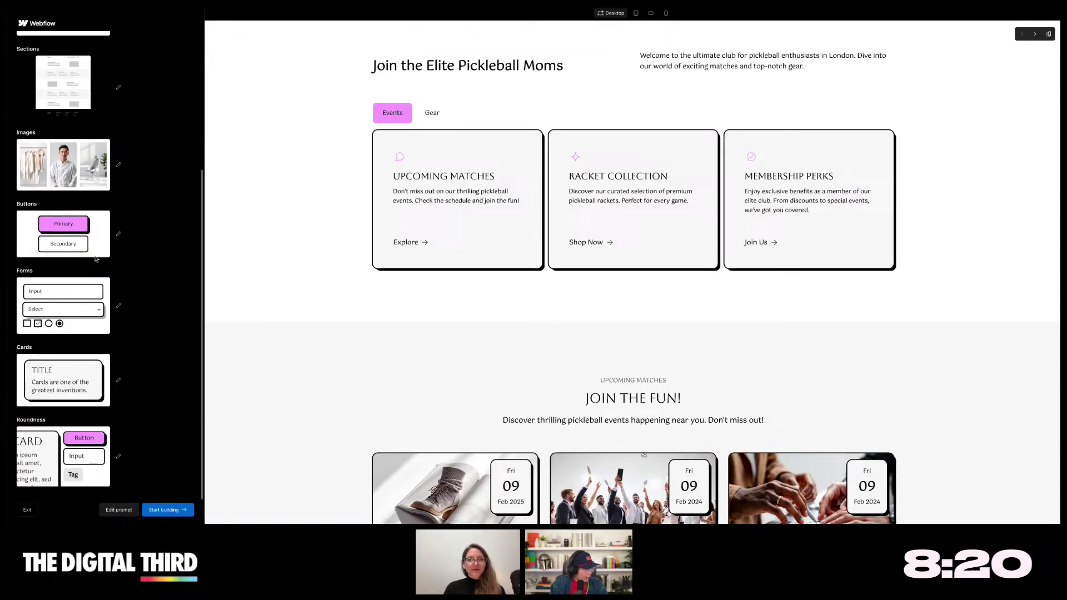
pyautogui.click(71, 436)
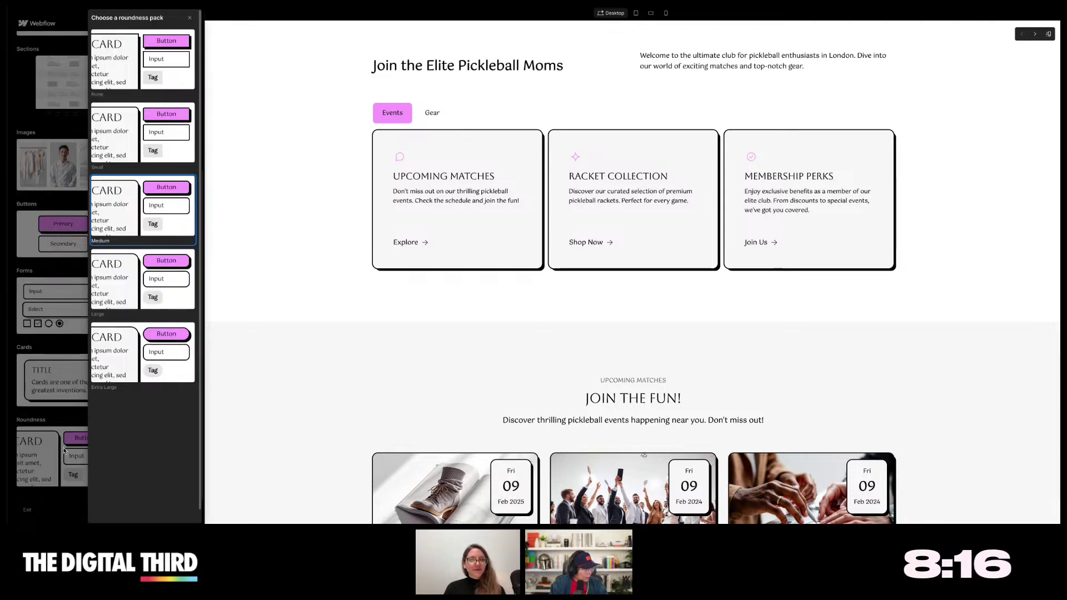
# - Apply the Small shadow card pack from the Subtle card styles
pyautogui.click(80, 382)
pyautogui.click(80, 383)
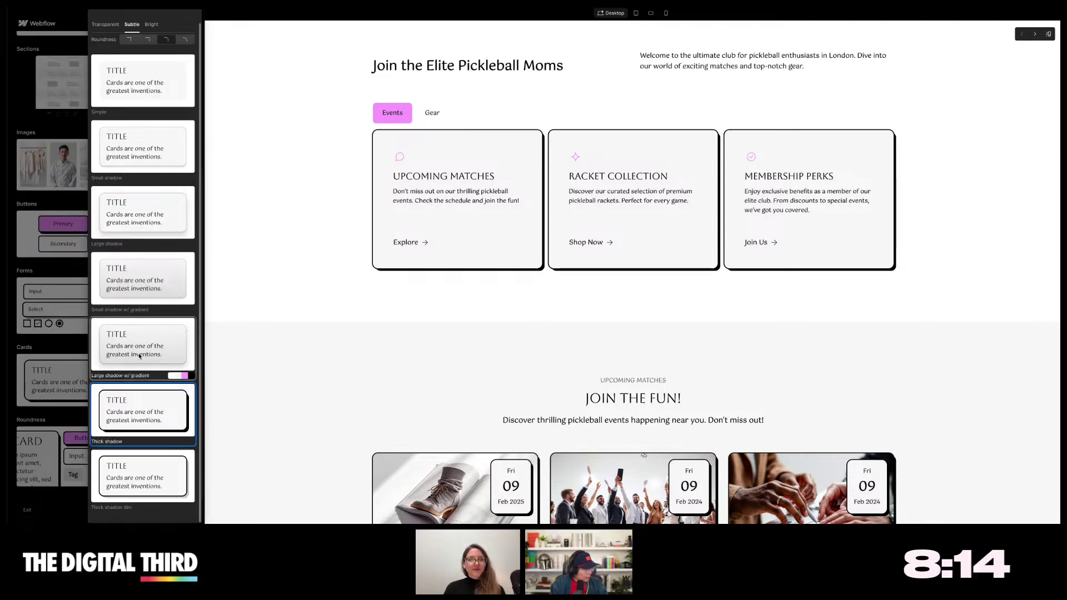
pyautogui.click(151, 169)
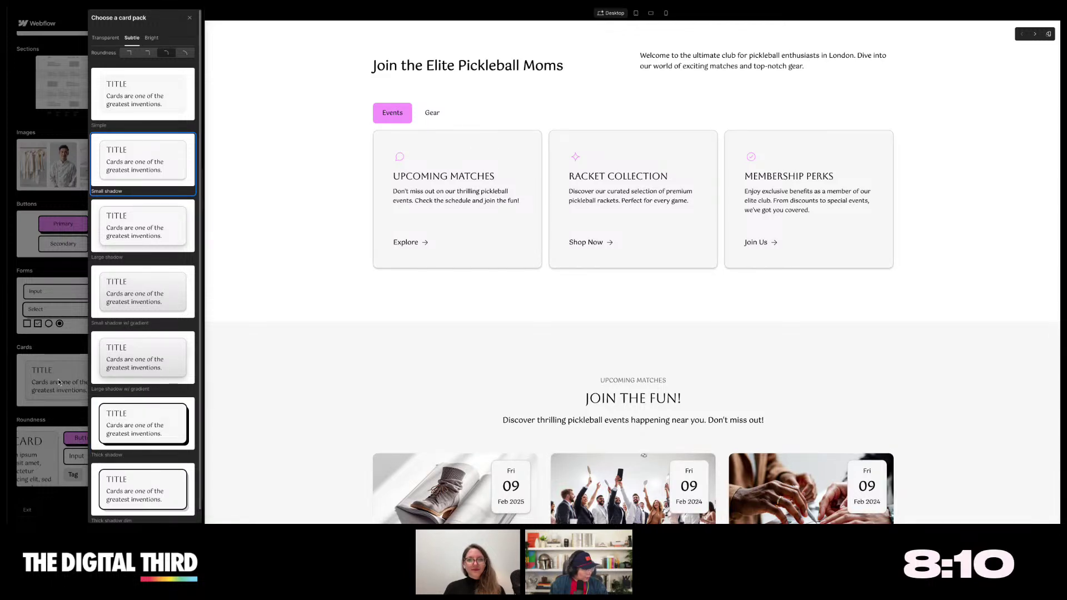
pyautogui.scroll(-1, 139, 355)
# - Apply the Light gradient shadow form pack from the Color form styles
pyautogui.click(74, 298)
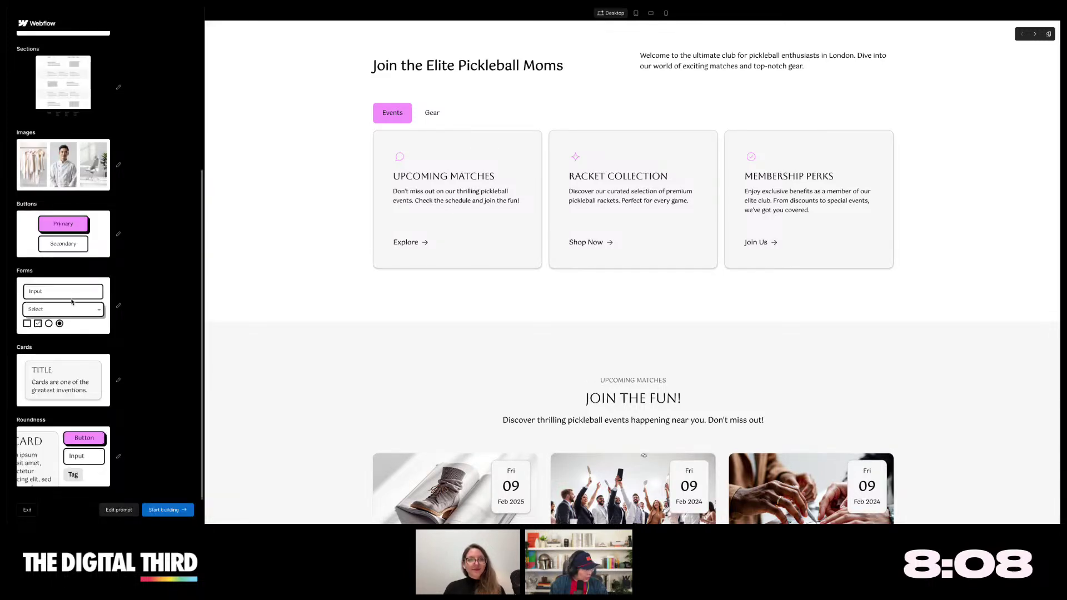
pyautogui.click(72, 302)
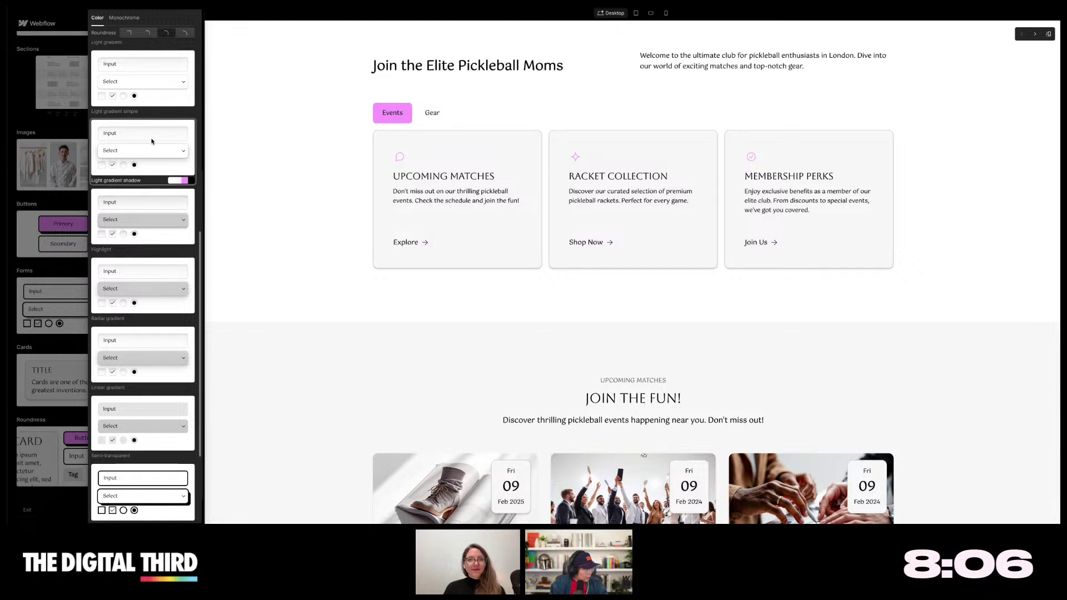
pyautogui.click(70, 233)
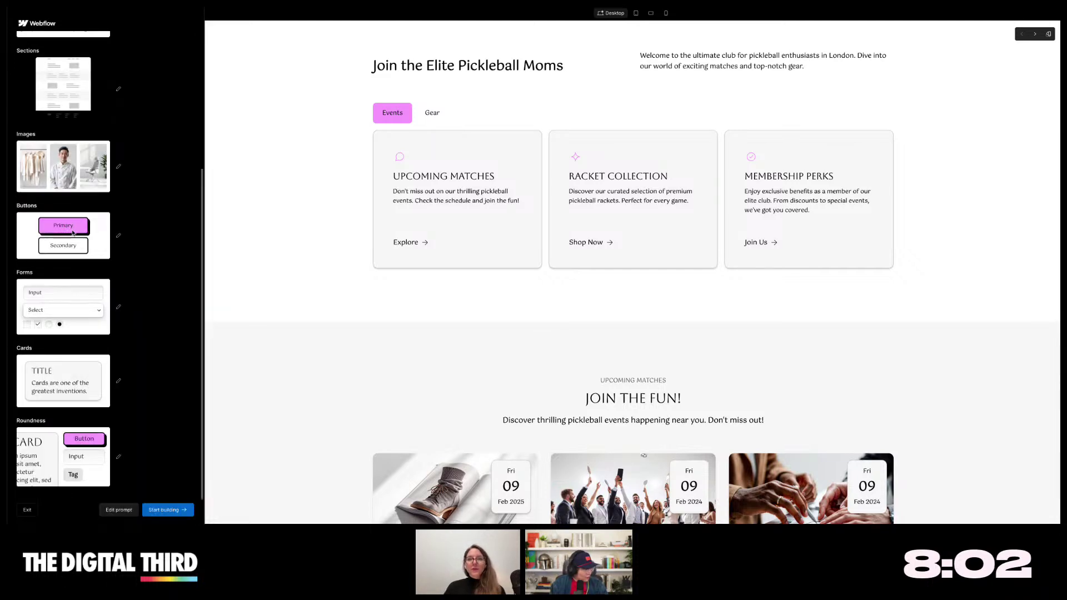
# - Look through the Color button packs and apply the Simple bold style
pyautogui.click(75, 240)
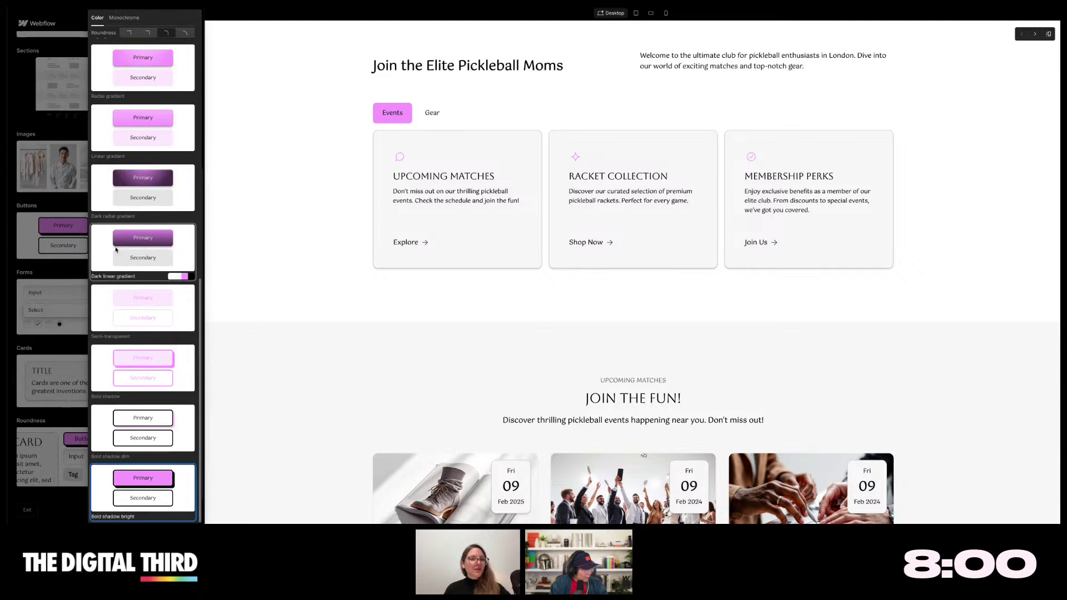
pyautogui.scroll(-5, 145, 307)
pyautogui.scroll(6, 147, 311)
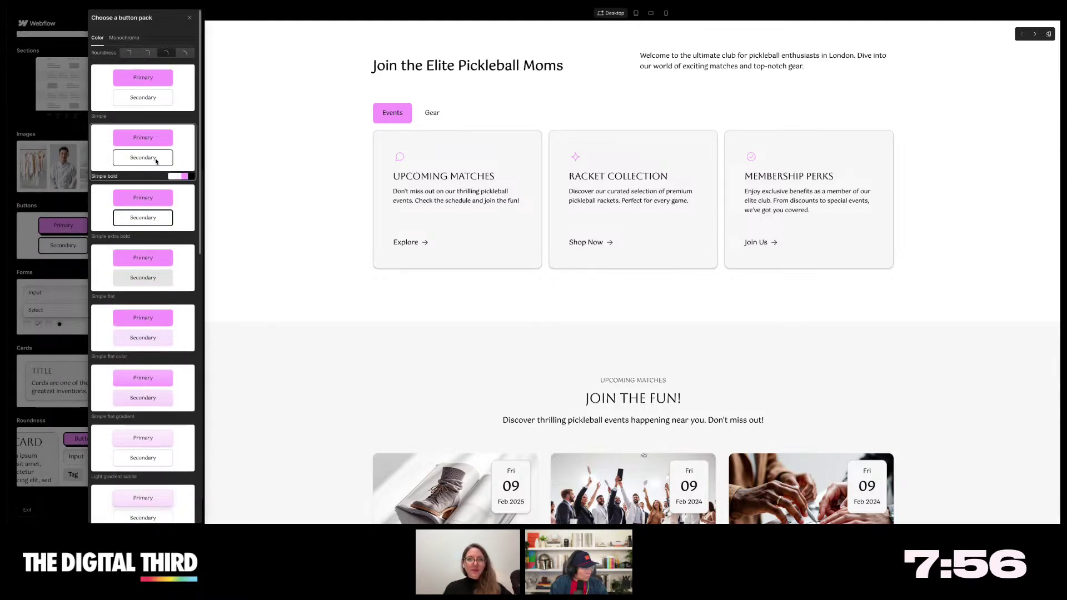
pyautogui.click(156, 161)
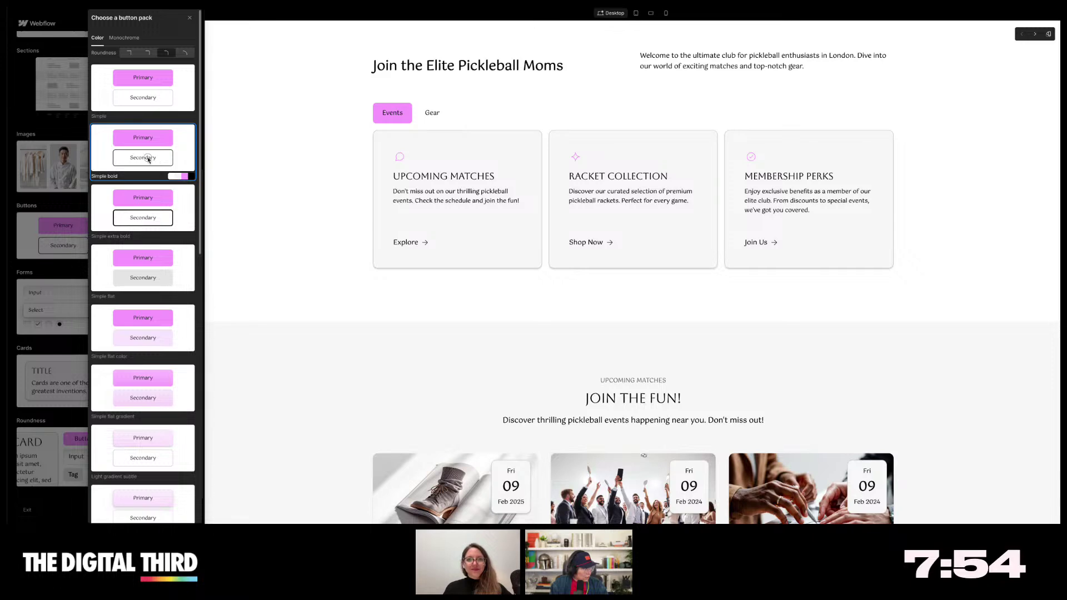
pyautogui.click(283, 281)
# - Review the hero, icon feature grid and card sections of the page with the new button and card styles
pyautogui.scroll(15, 289, 250)
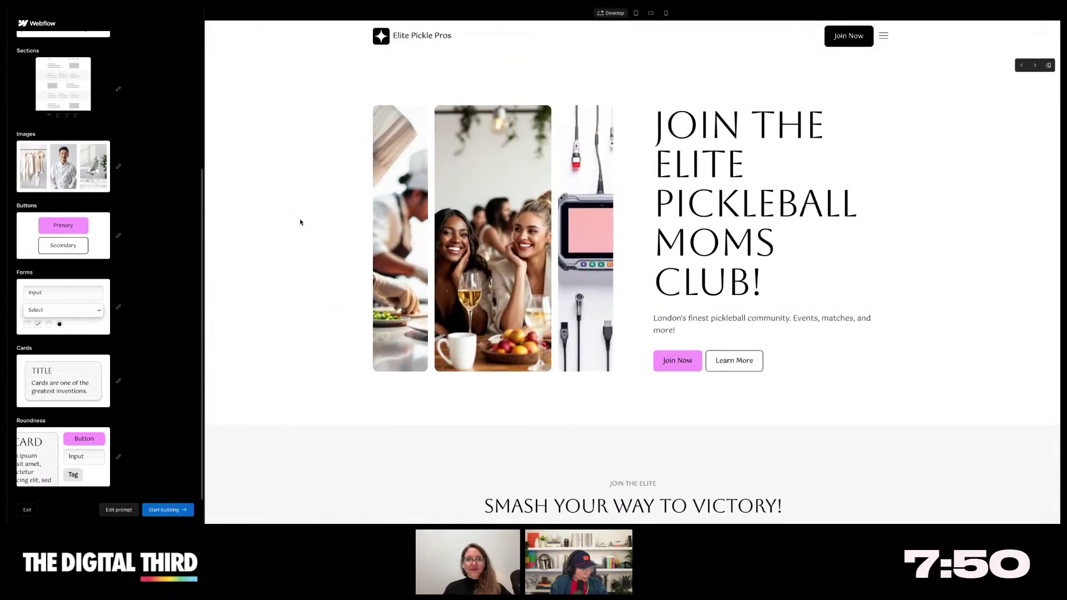
pyautogui.scroll(-10, 313, 190)
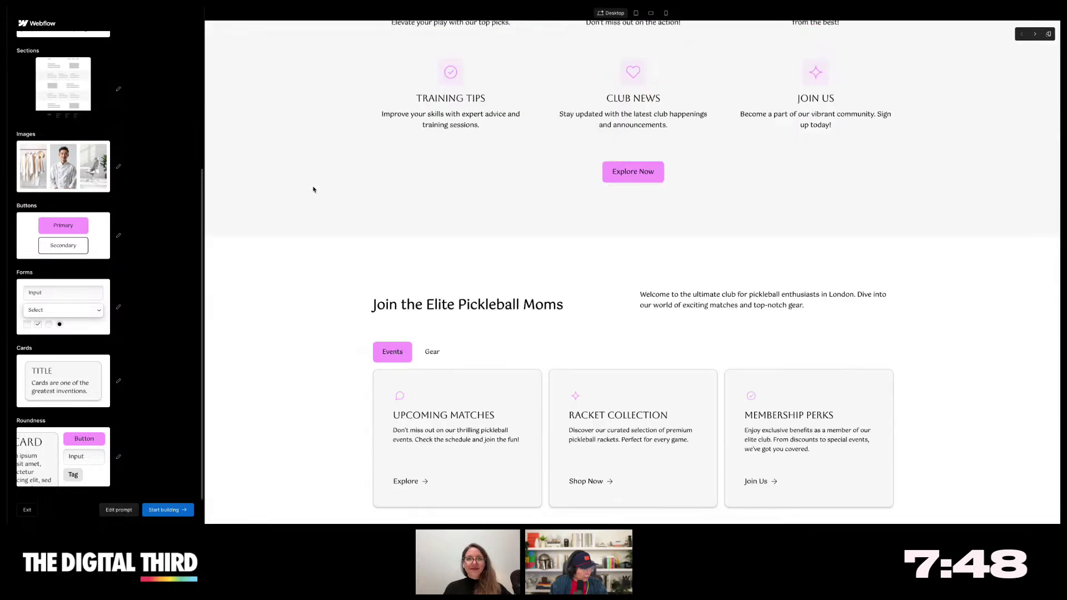
pyautogui.scroll(3, 312, 189)
pyautogui.scroll(-2, 313, 189)
pyautogui.scroll(-12, 313, 189)
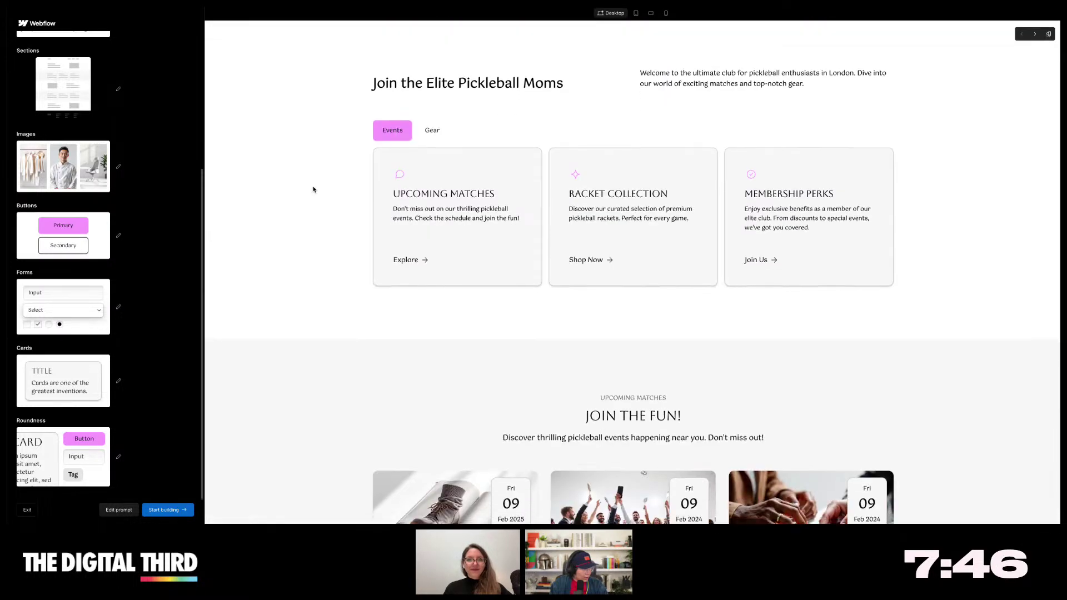
pyautogui.scroll(14, 312, 190)
pyautogui.scroll(3, 312, 189)
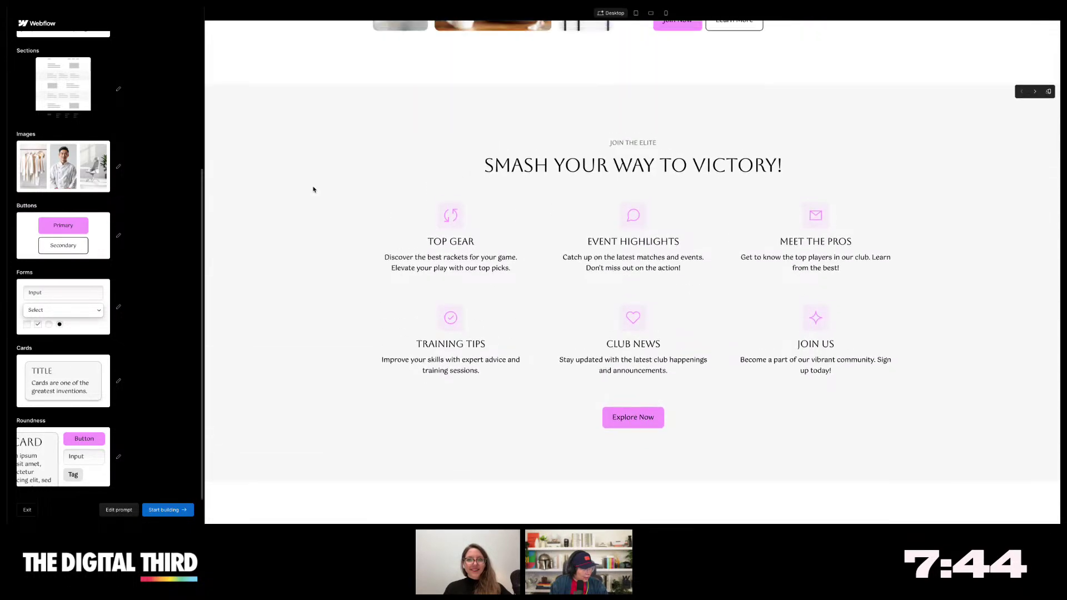
pyautogui.scroll(-1, 983, 199)
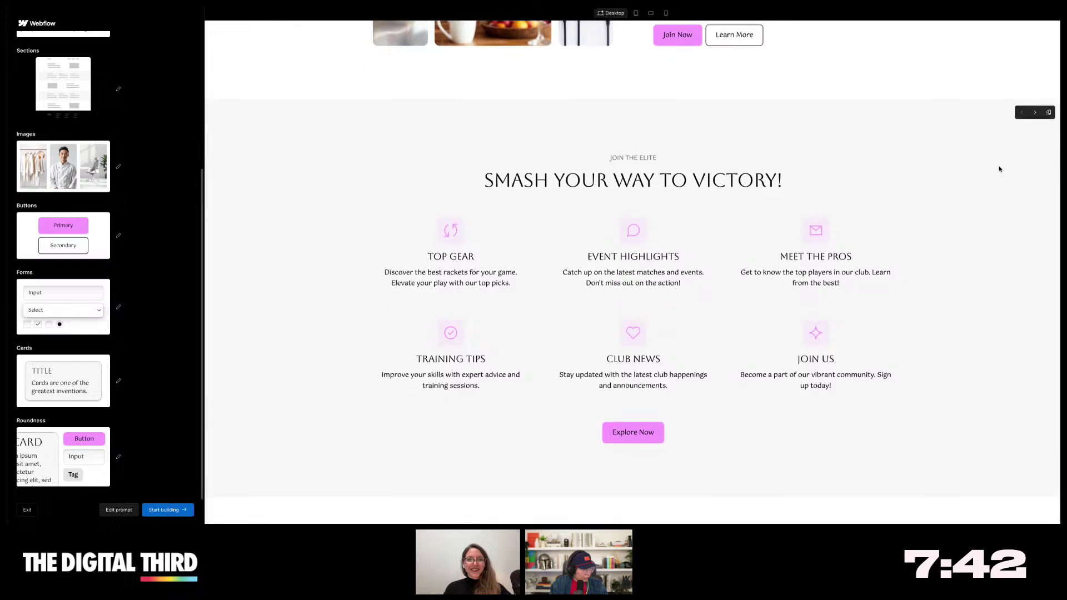
# - Change the "Smash Your Way to Victory!" section to the layout with three captioned image cards and a button under each
pyautogui.click(1035, 113)
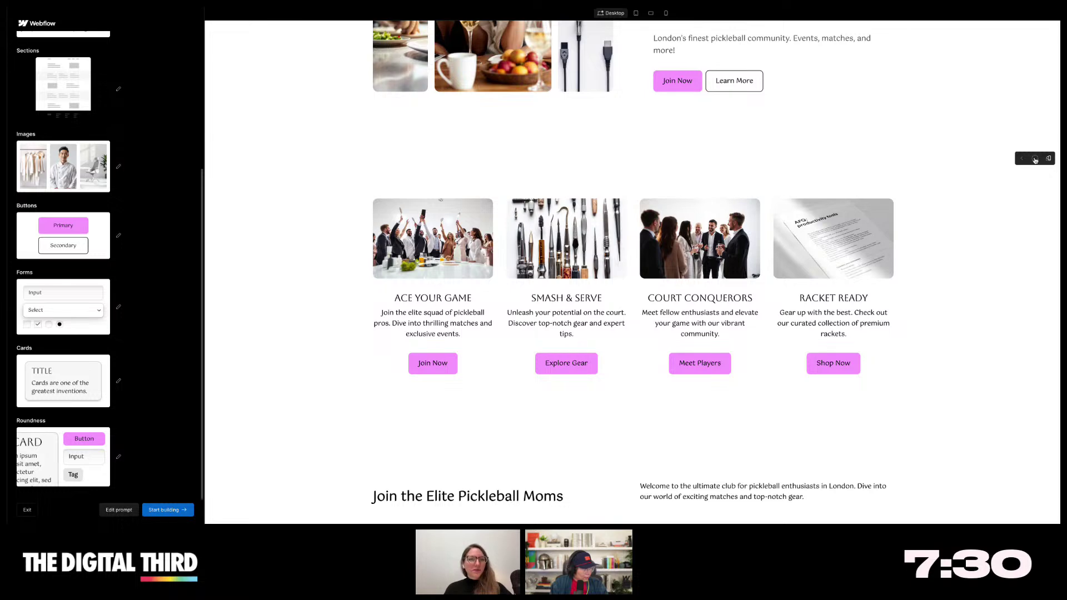
pyautogui.scroll(5, 998, 238)
pyautogui.scroll(-8, 997, 237)
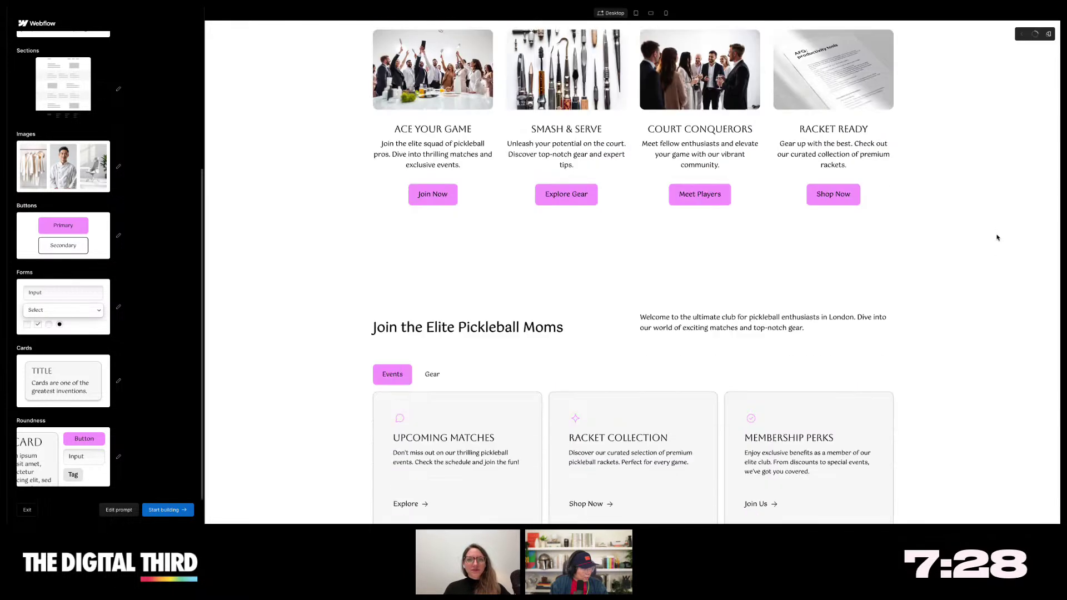
pyautogui.scroll(1, 997, 238)
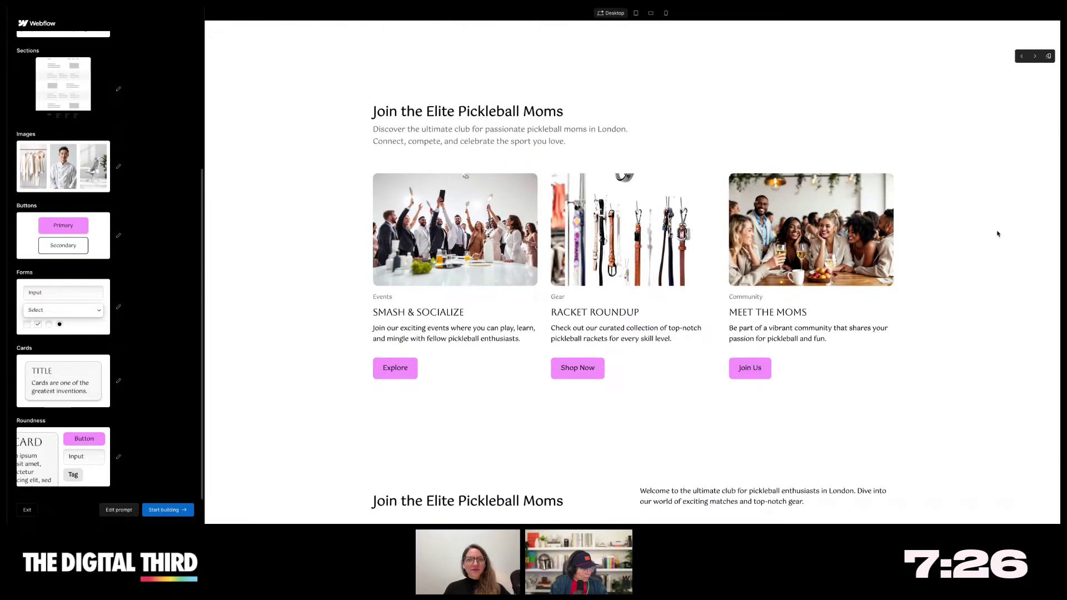
# - Cycle the tabbed "Join the Elite Pickleball Moms" section through alternative layouts to the six-item icon grid with one centered button
pyautogui.scroll(-7, 1004, 211)
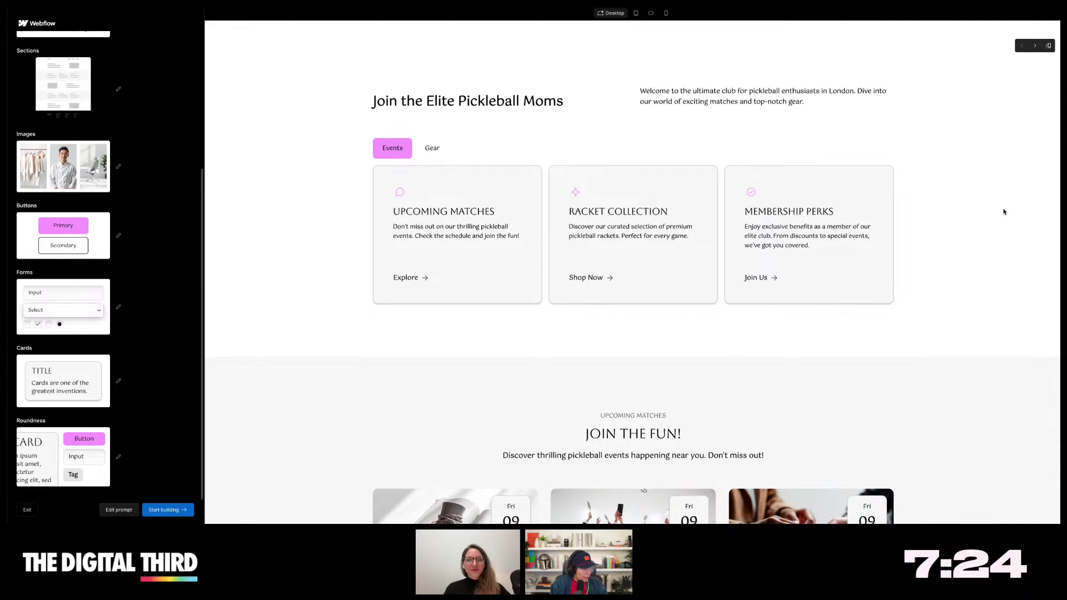
pyautogui.click(1035, 46)
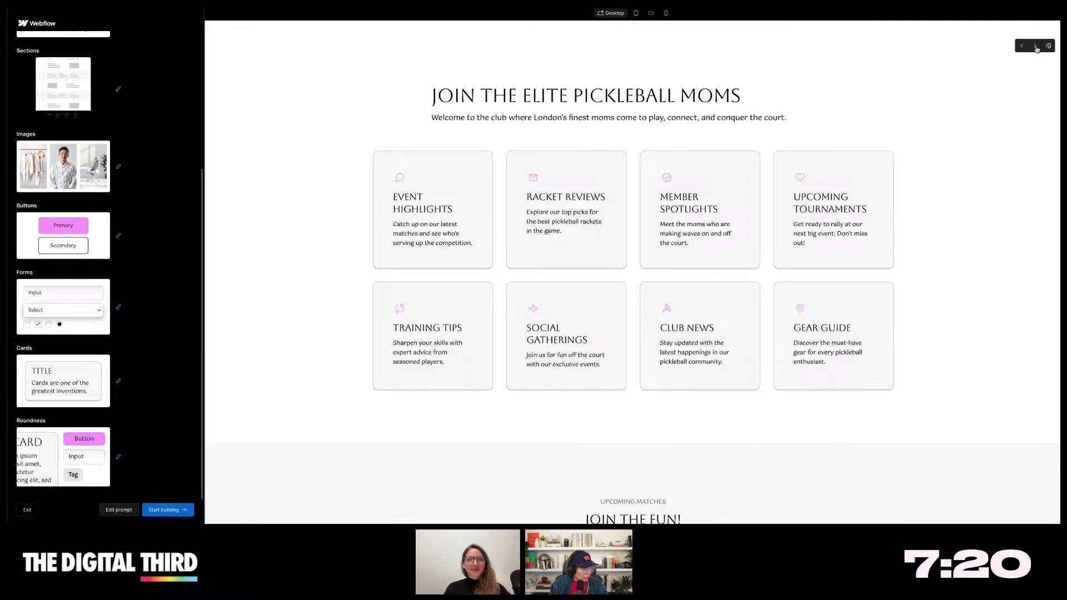
pyautogui.click(1035, 48)
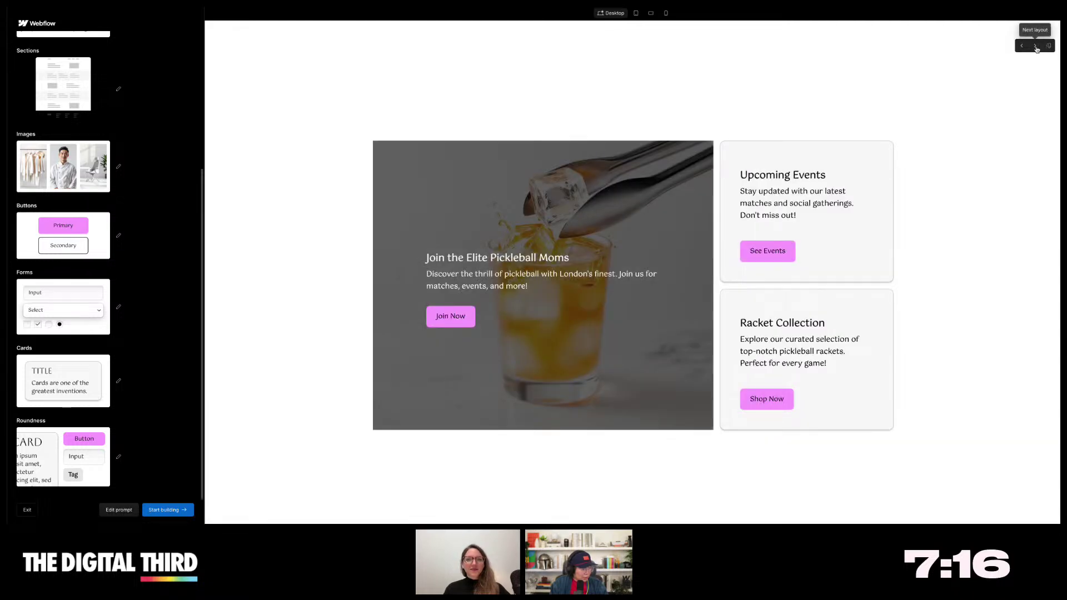
pyautogui.click(1035, 47)
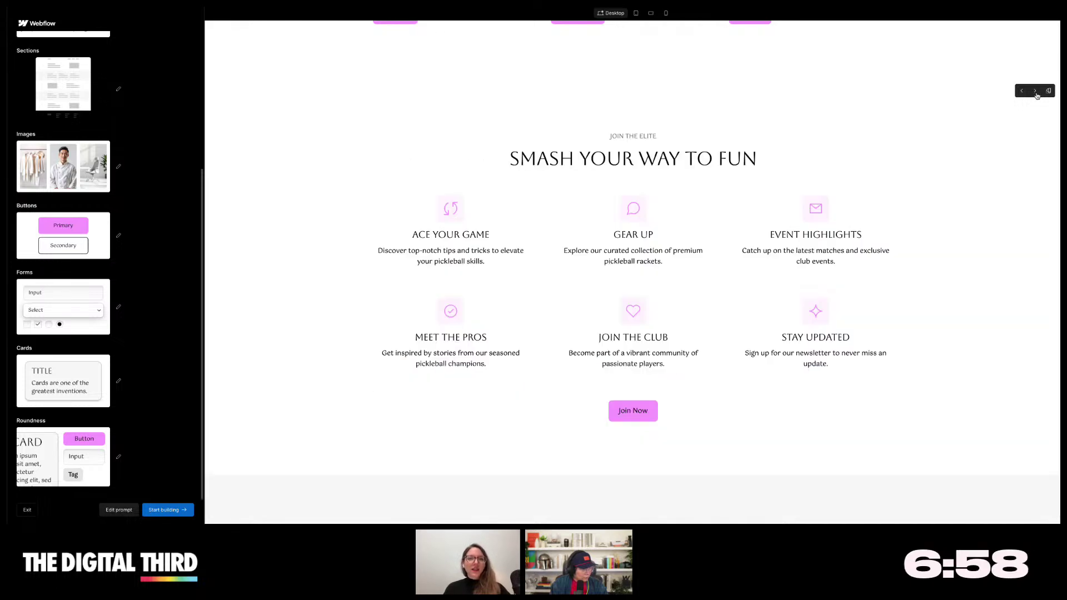
pyautogui.scroll(10, 995, 216)
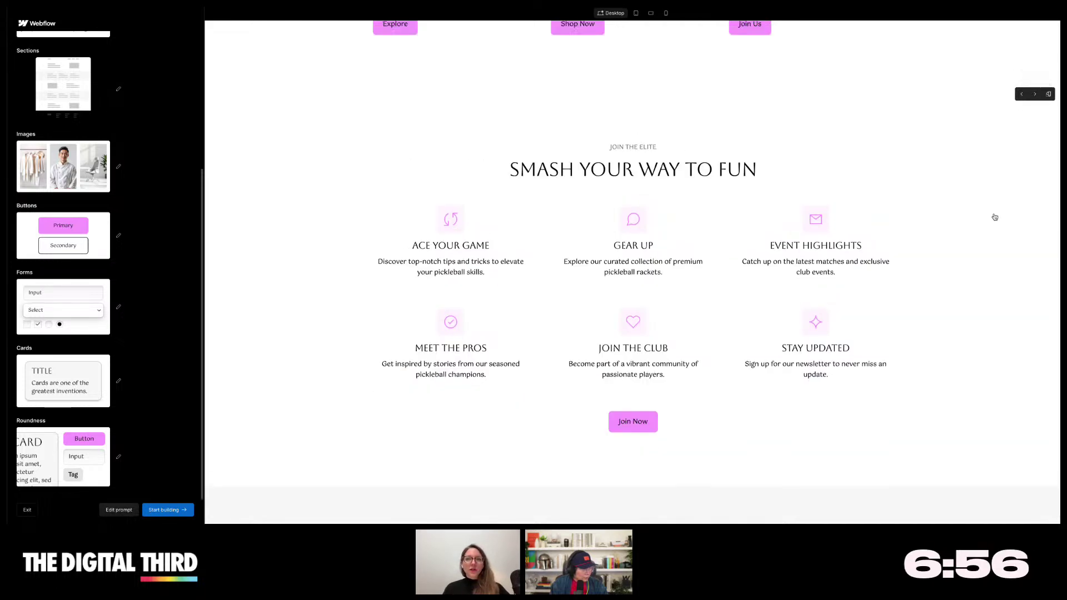
# - Change the three-image section above the member reviews to the blog layout with a featured post and a grid of dated posts
pyautogui.scroll(-15, 994, 217)
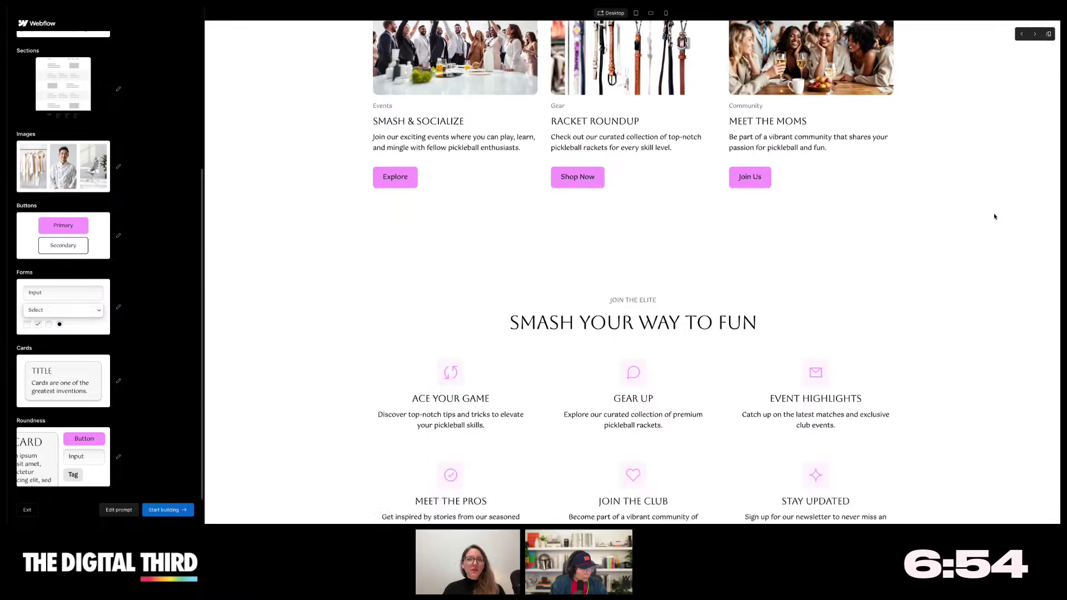
pyautogui.scroll(-5, 973, 215)
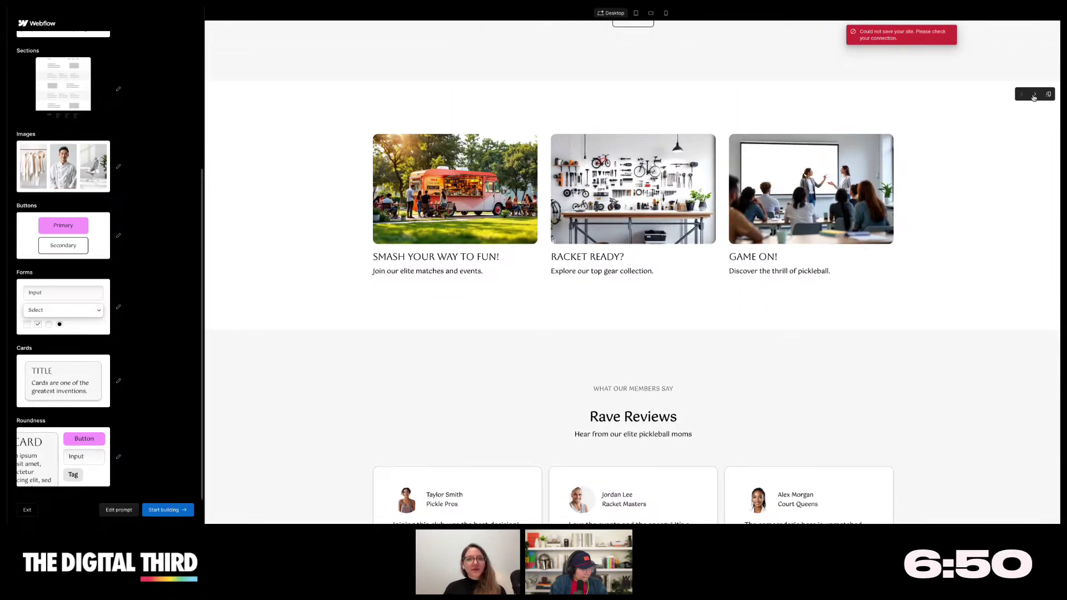
pyautogui.click(1034, 95)
pyautogui.scroll(-10, 960, 239)
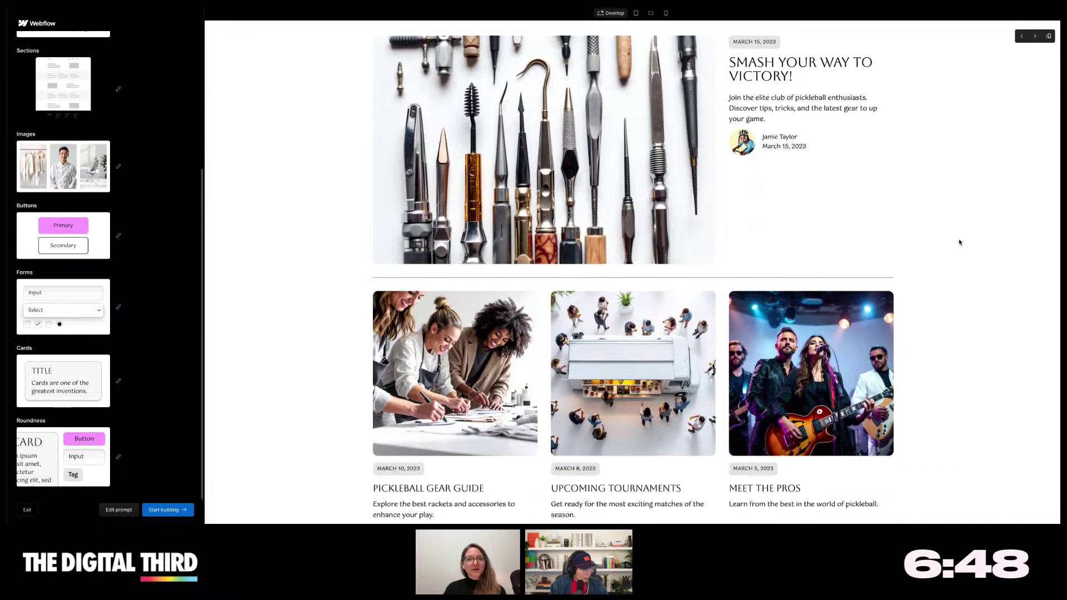
# - Check the remaining blog, reviews, FAQ and contact sections and start building the site from this design
pyautogui.scroll(-10, 960, 243)
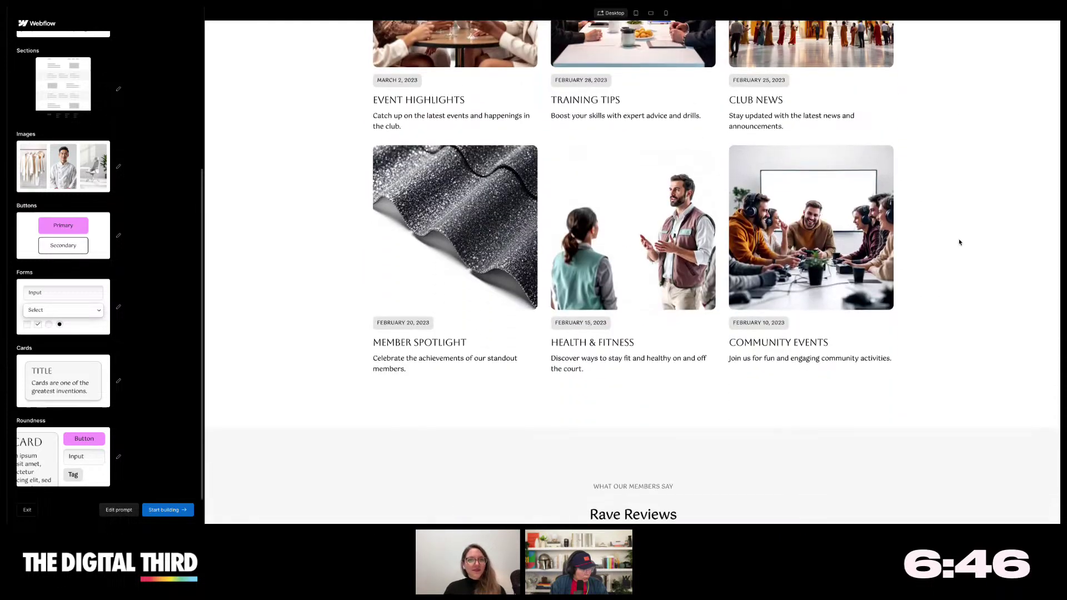
pyautogui.scroll(-10, 959, 243)
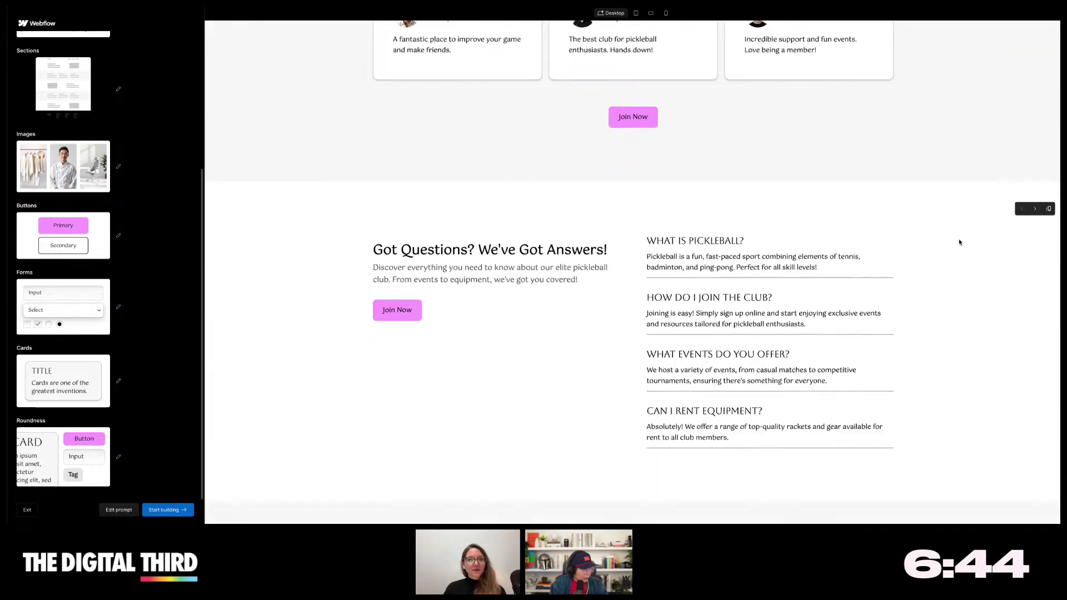
pyautogui.scroll(1, 959, 242)
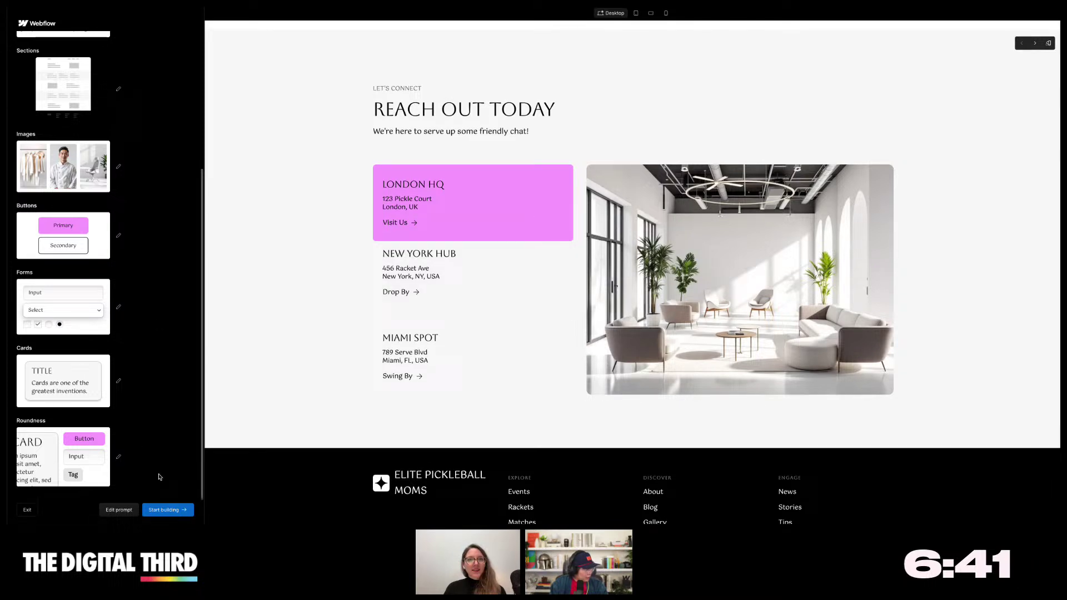
pyautogui.click(166, 509)
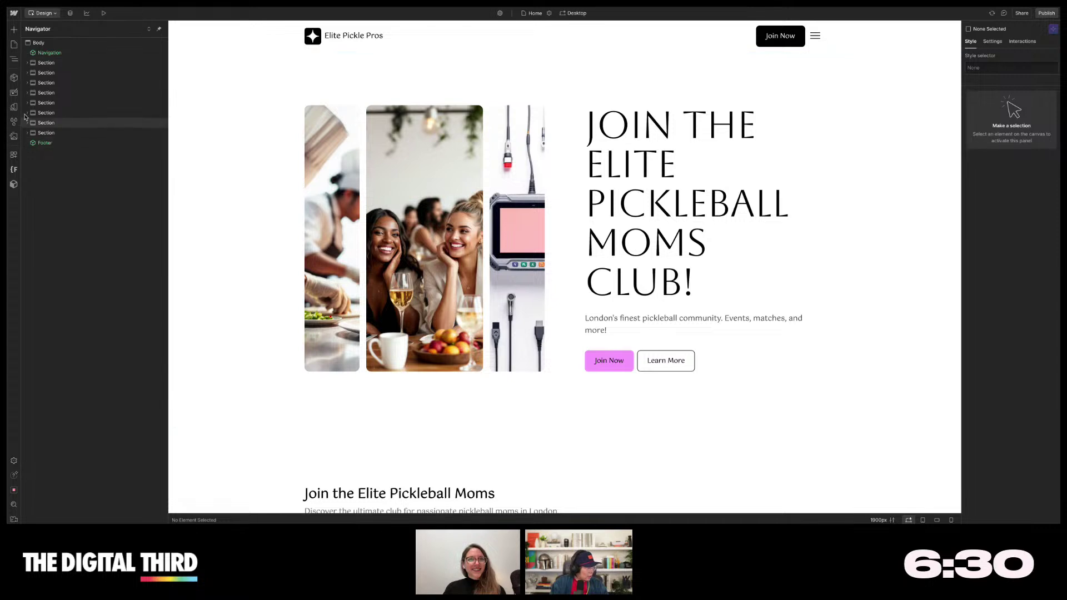
# - Search the app marketplace for "lummi" and open the Lummi stock photo app's listing
pyautogui.click(14, 155)
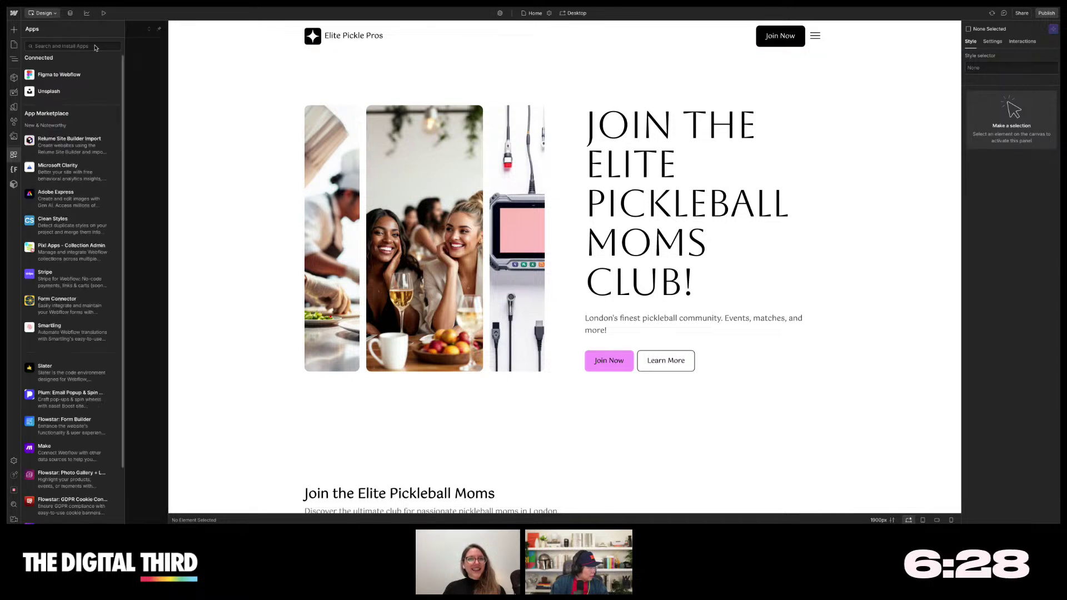
pyautogui.write('lummi')
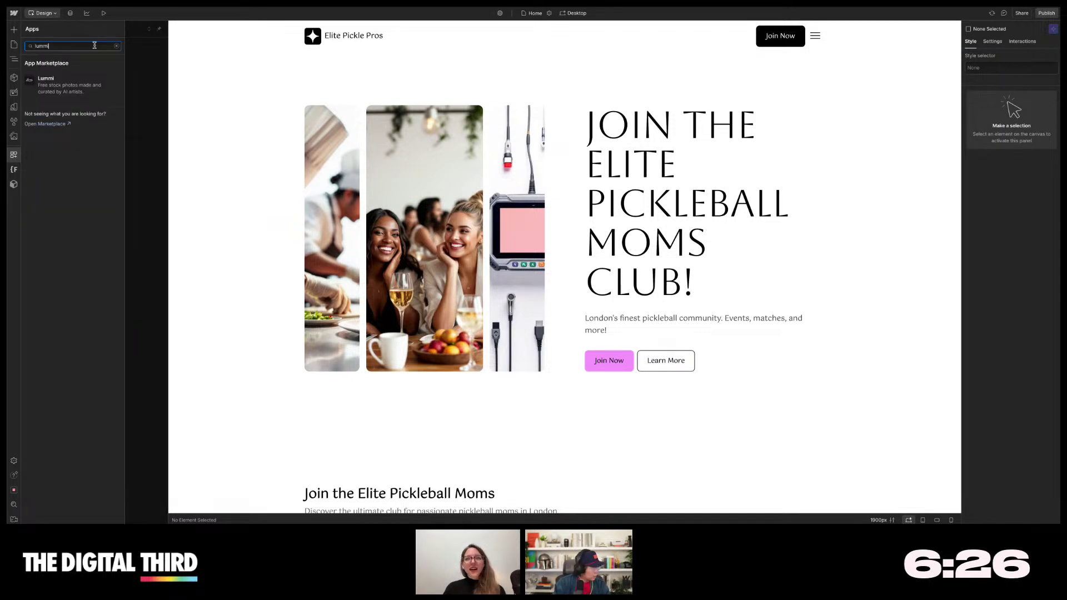
pyautogui.click(96, 78)
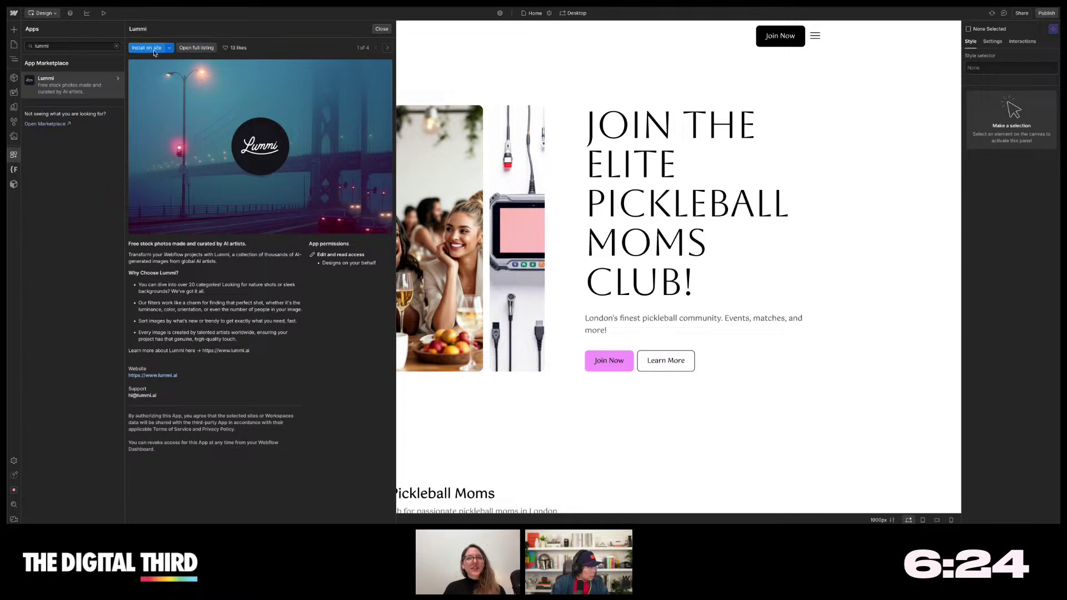
# - Install the Lummi app on the site and select the middle cover image in the home page's hero section
pyautogui.click(154, 50)
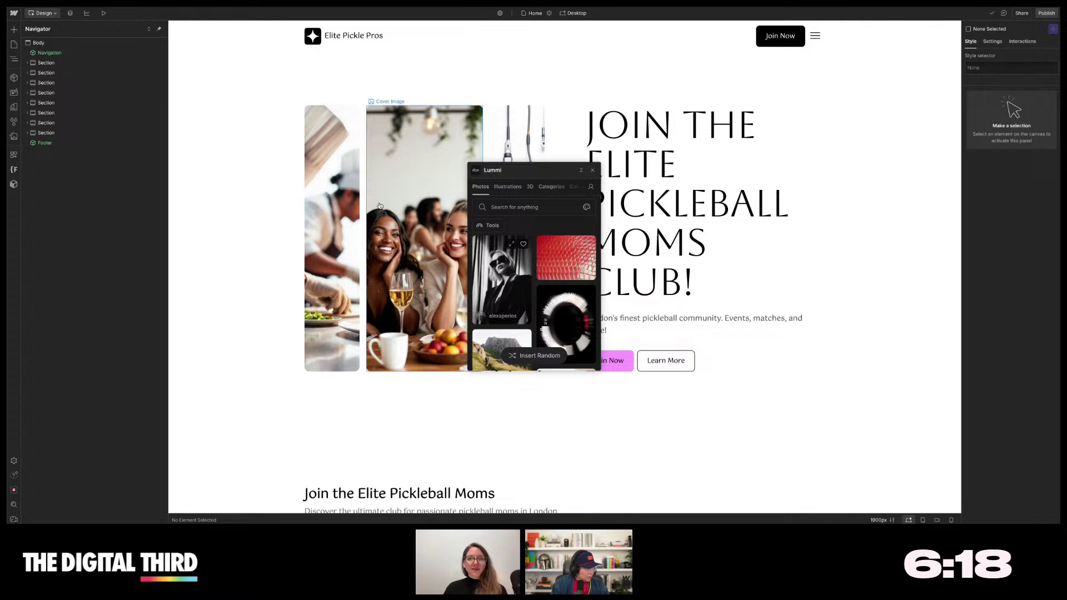
pyautogui.click(255, 191)
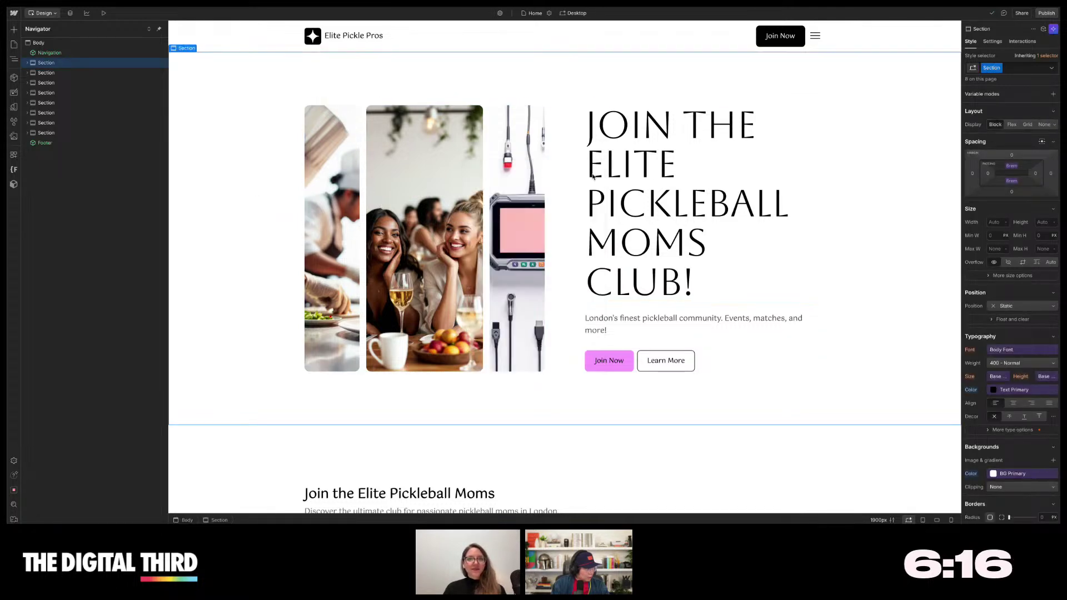
pyautogui.click(441, 261)
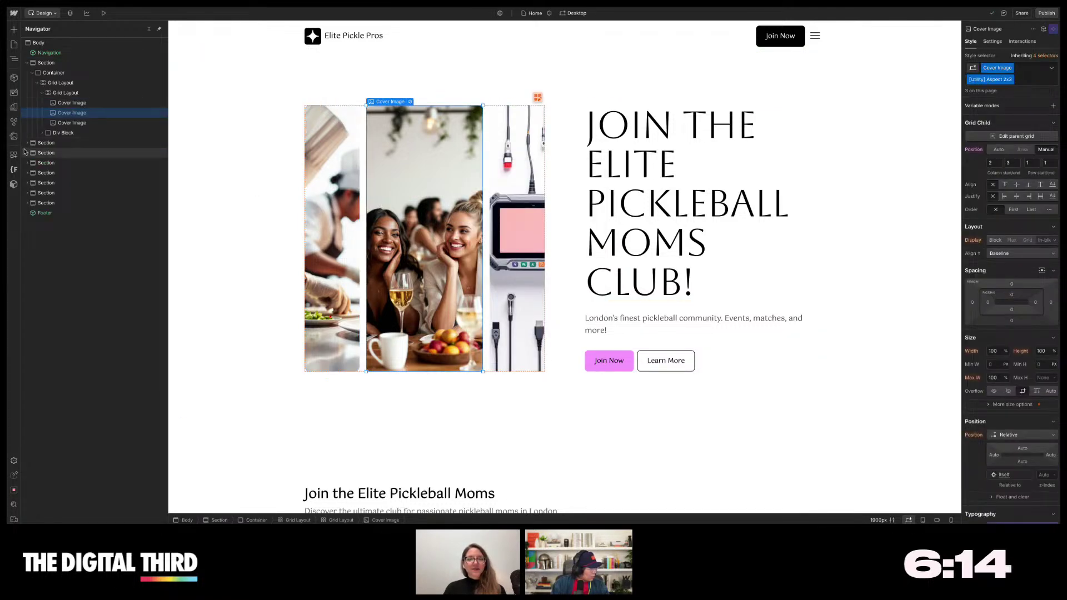
pyautogui.scroll(-15, 259, 221)
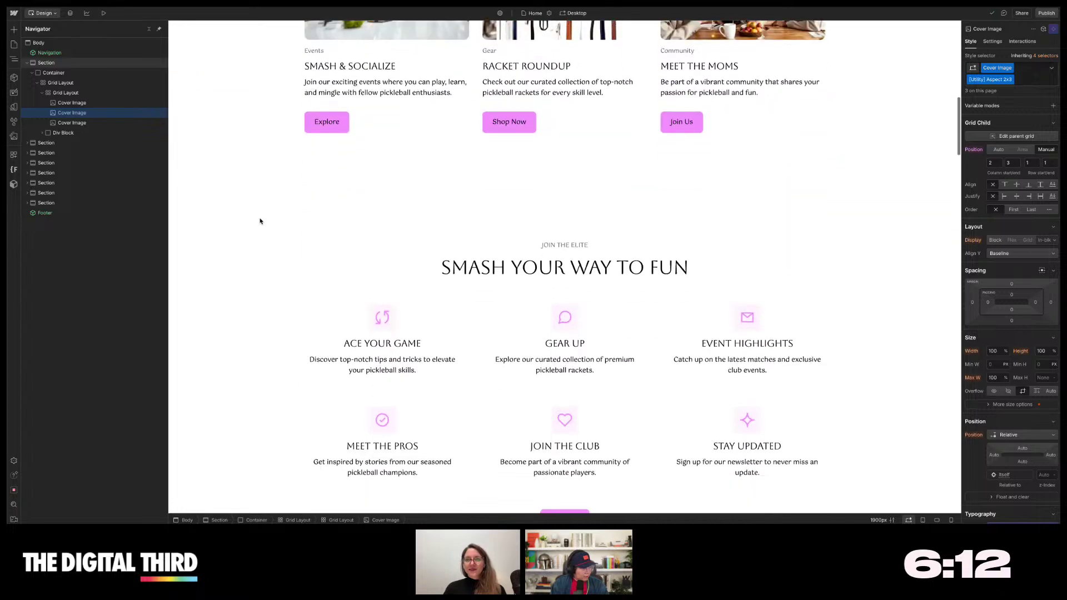
pyautogui.scroll(15, 260, 221)
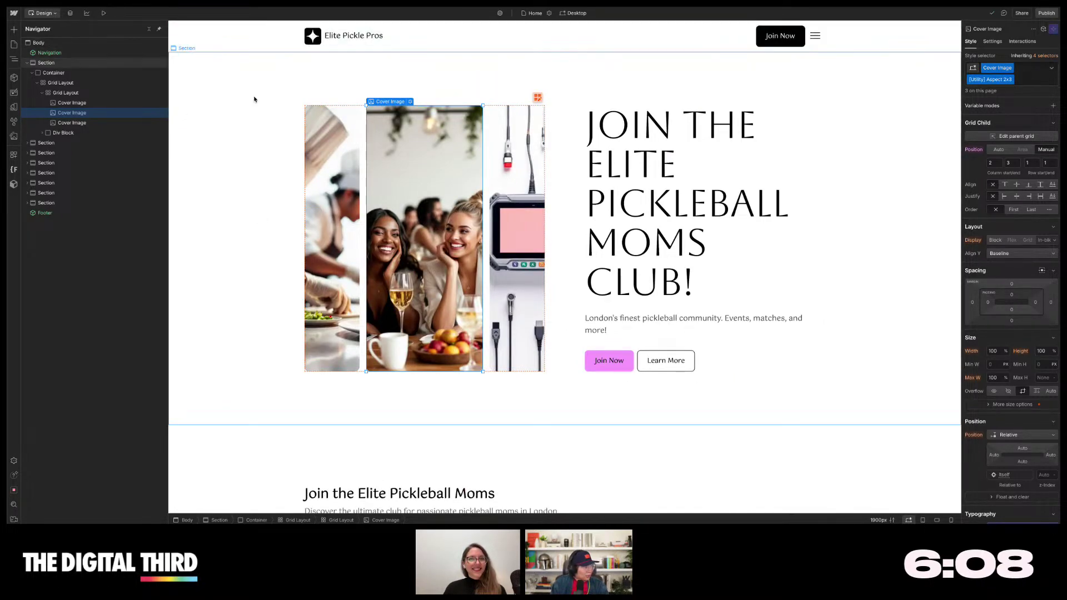
# - Generate a new About page with AI from the full list of page types
pyautogui.click(14, 47)
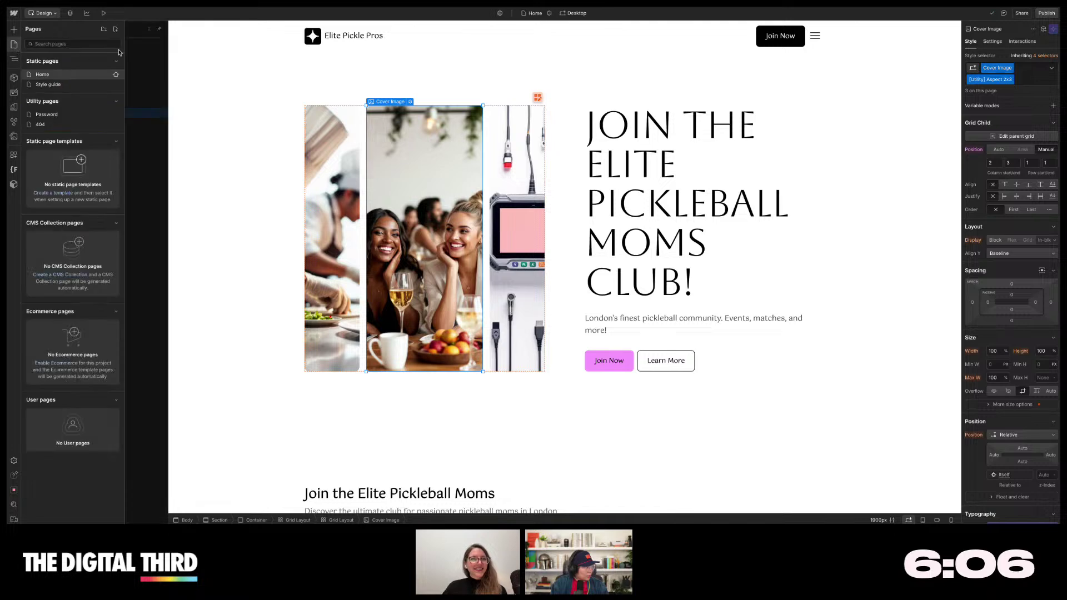
pyautogui.click(115, 30)
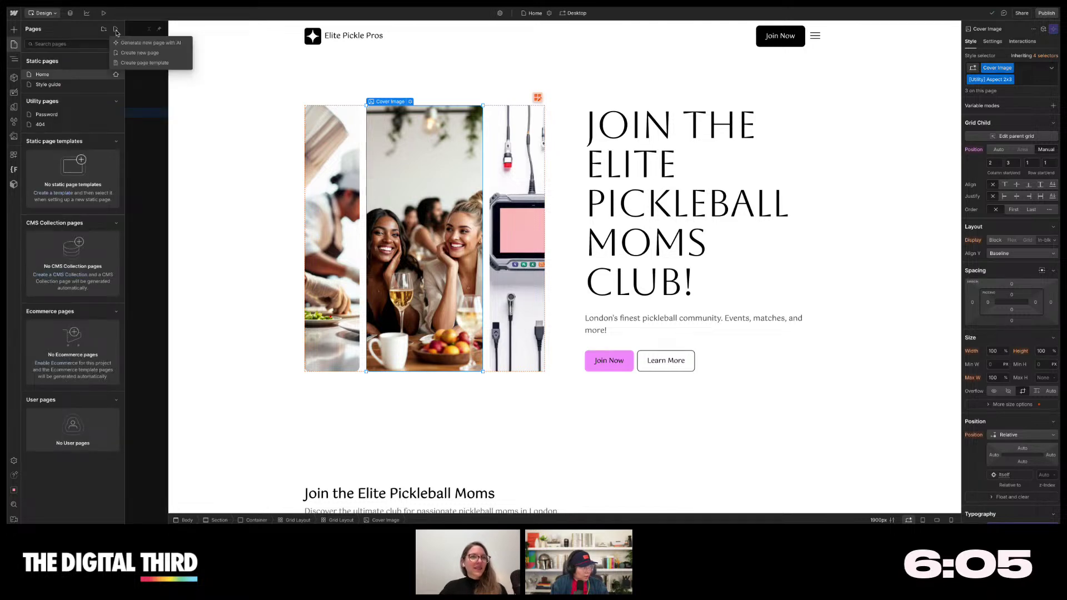
pyautogui.click(148, 48)
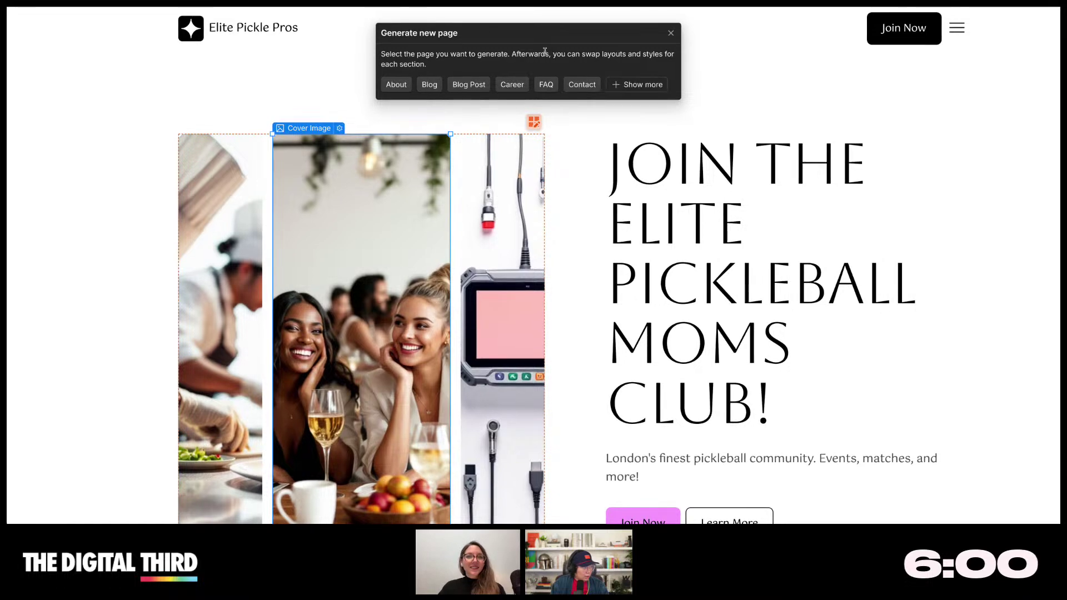
pyautogui.click(630, 86)
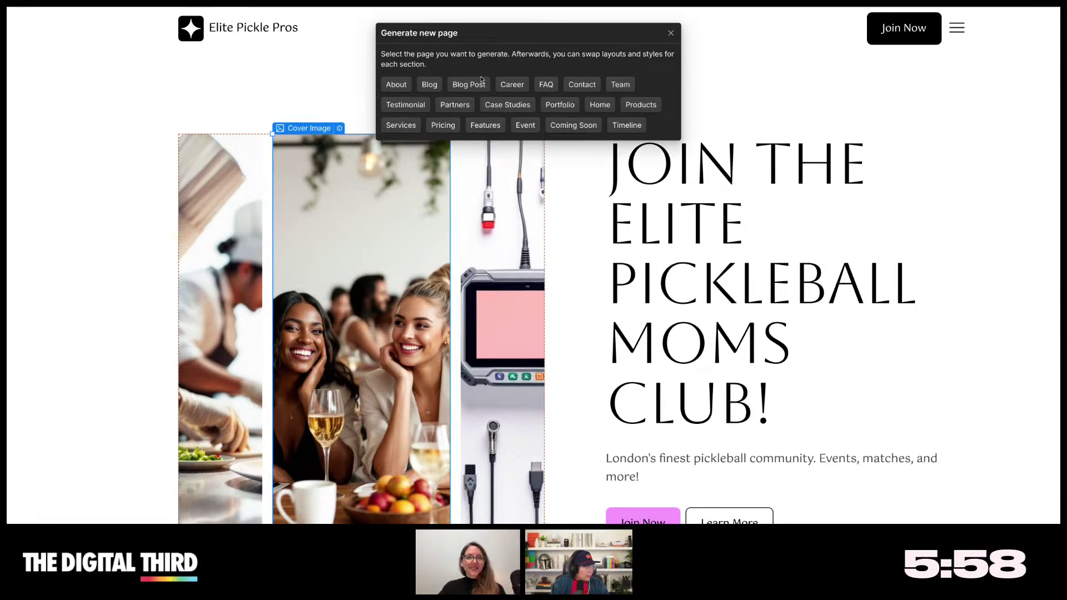
pyautogui.click(400, 87)
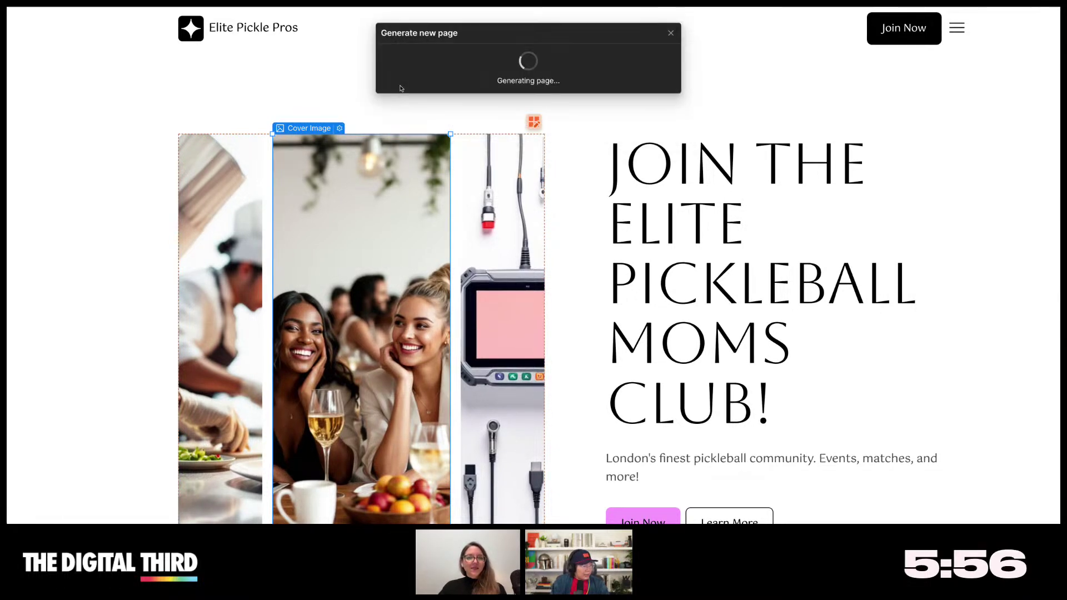
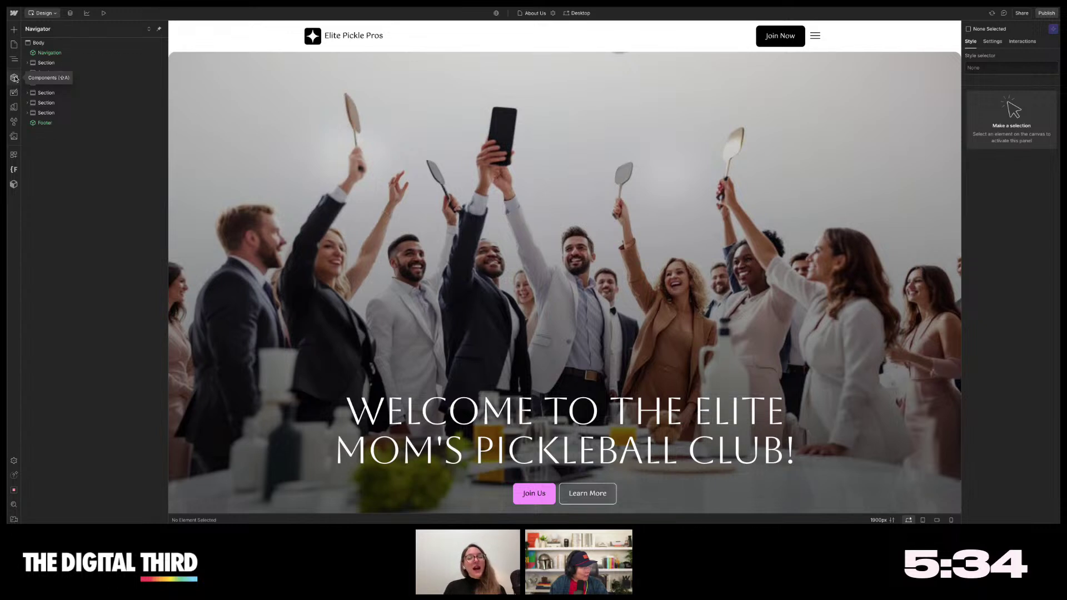
# - Insert a CMS Collection List between the "Discover Our Story" tags and the gym image on the About Us page
pyautogui.click(14, 32)
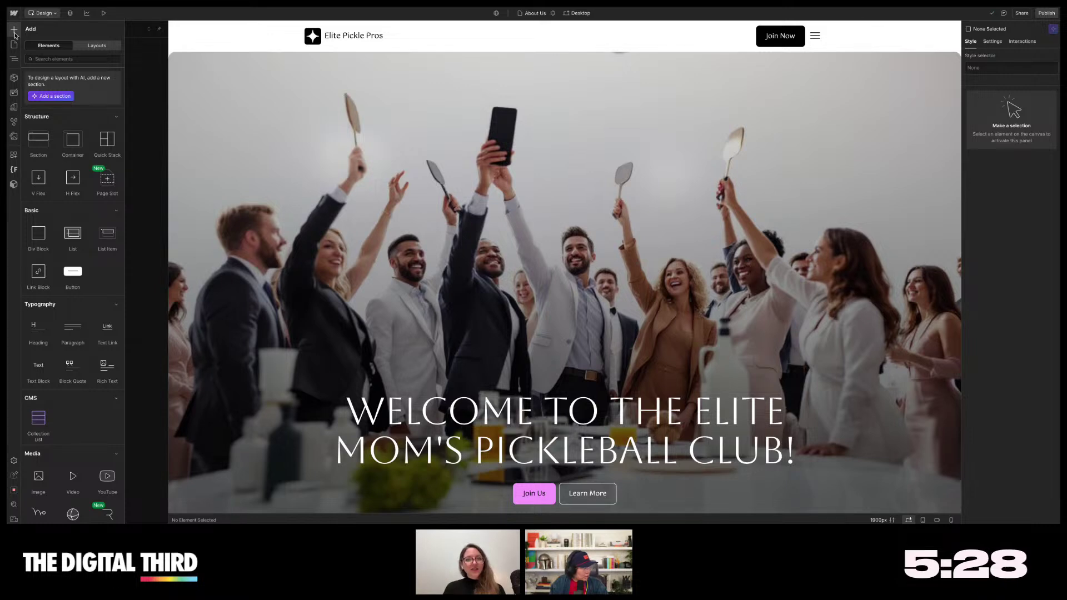
pyautogui.scroll(-2, 73, 233)
pyautogui.scroll(-5, 292, 231)
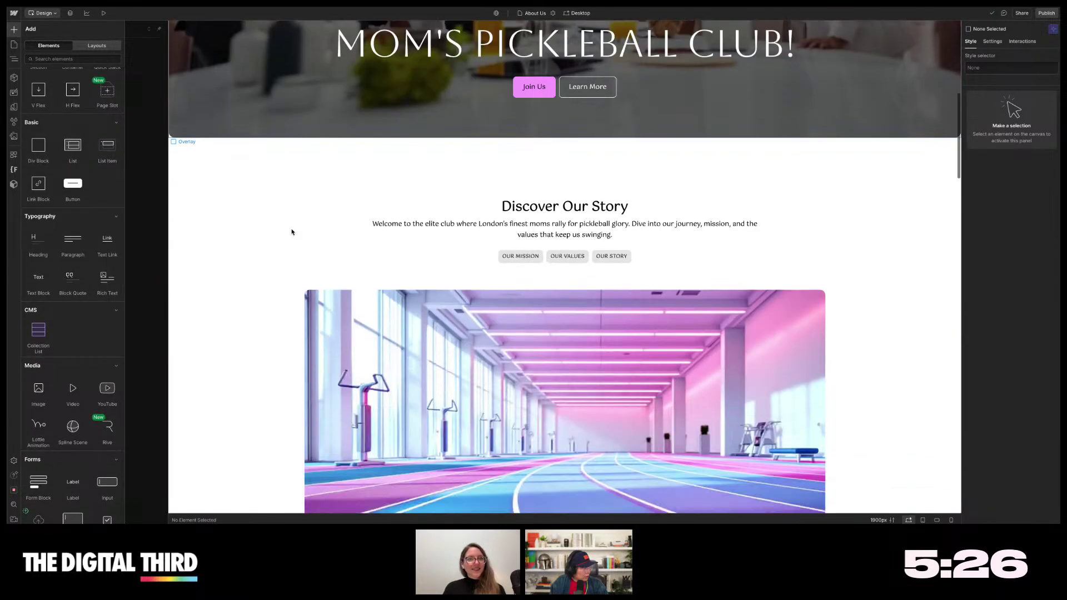
pyautogui.scroll(-1, 292, 232)
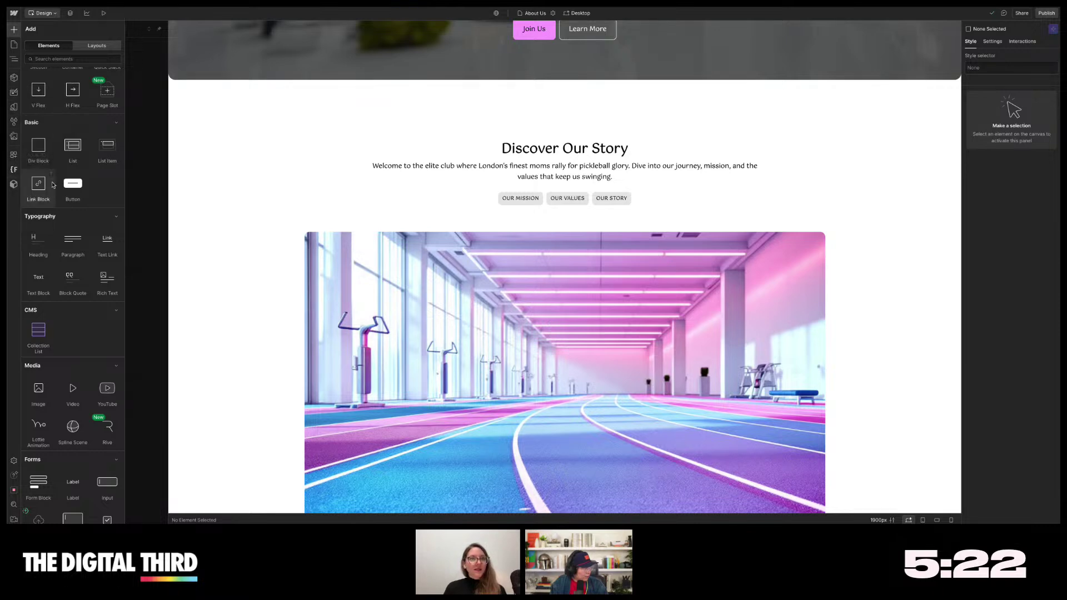
pyautogui.moveTo(53, 185); pyautogui.dragTo(221, 227)
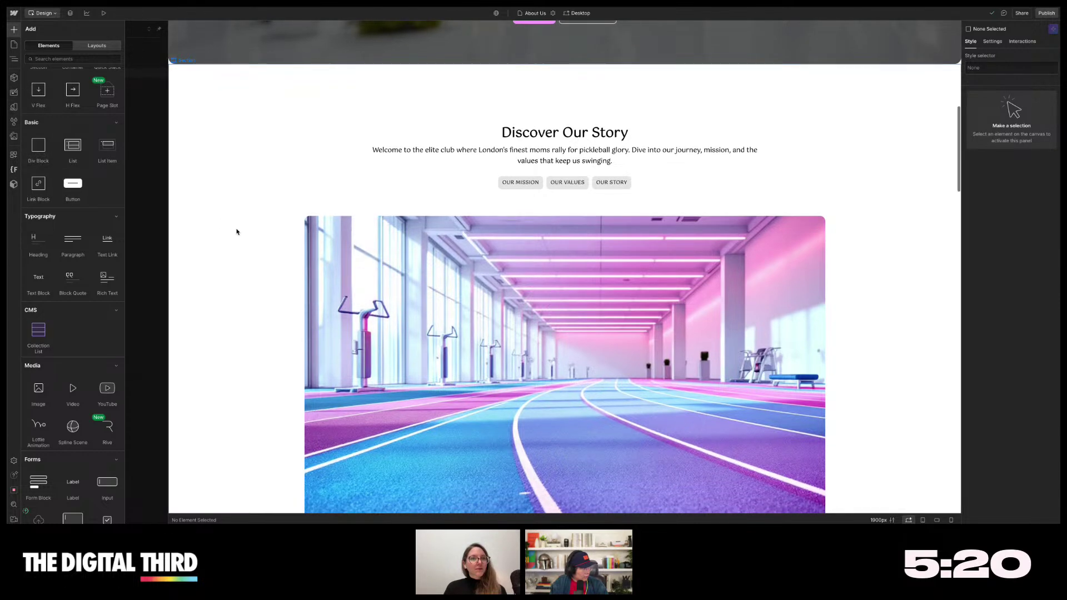
pyautogui.scroll(5, 236, 232)
pyautogui.scroll(-3, 235, 232)
pyautogui.scroll(-2, 235, 232)
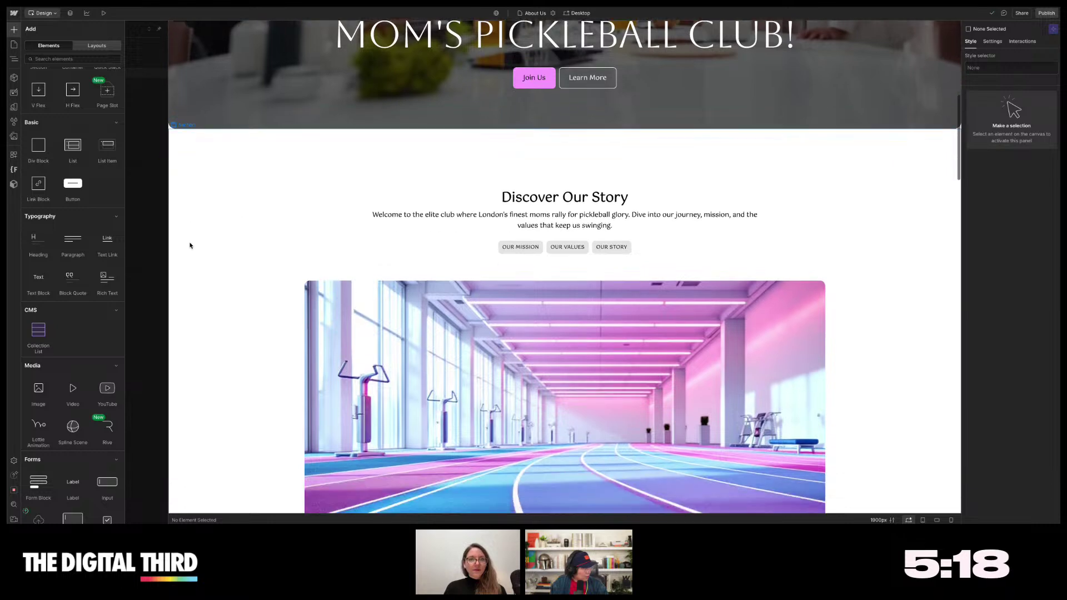
pyautogui.moveTo(38, 332); pyautogui.dragTo(334, 222)
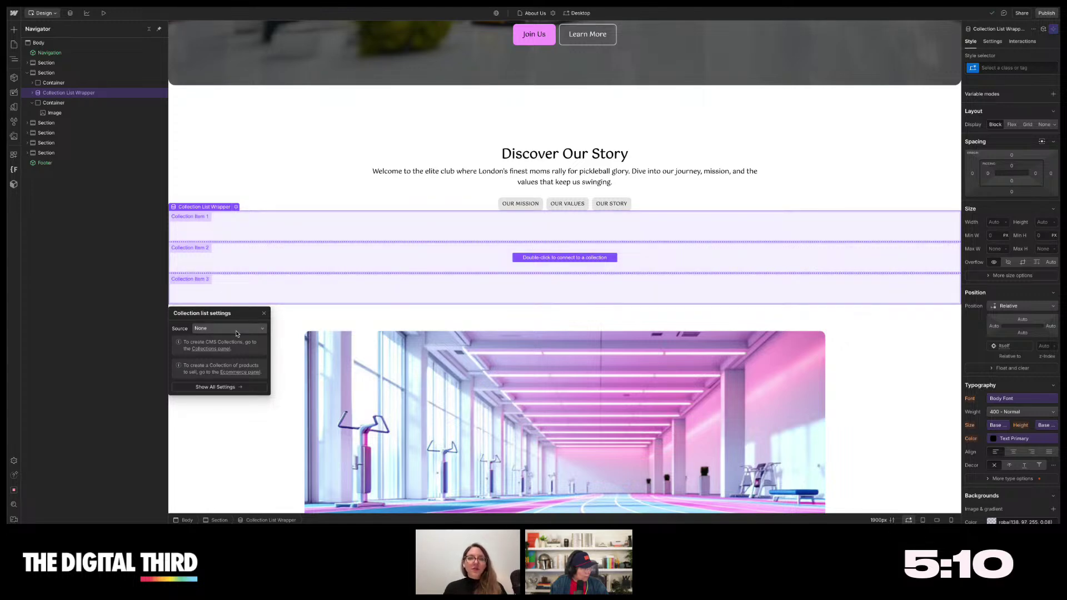
# - Delete the Collection List Wrapper from the "Discover Our Story" section
pyautogui.scroll(10, 279, 219)
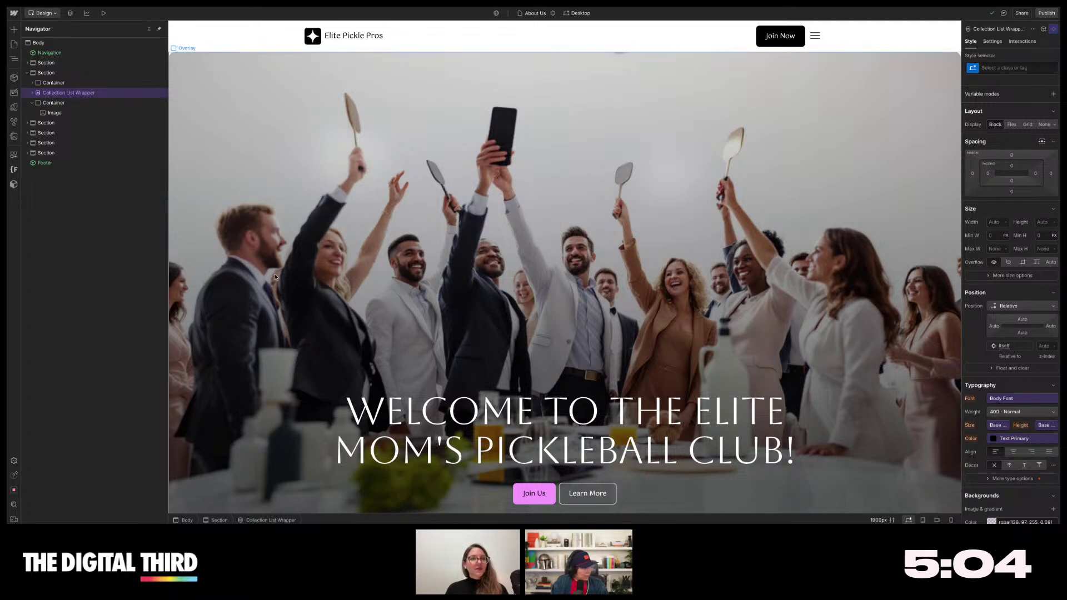
pyautogui.scroll(-1, 272, 244)
pyautogui.scroll(1, 272, 245)
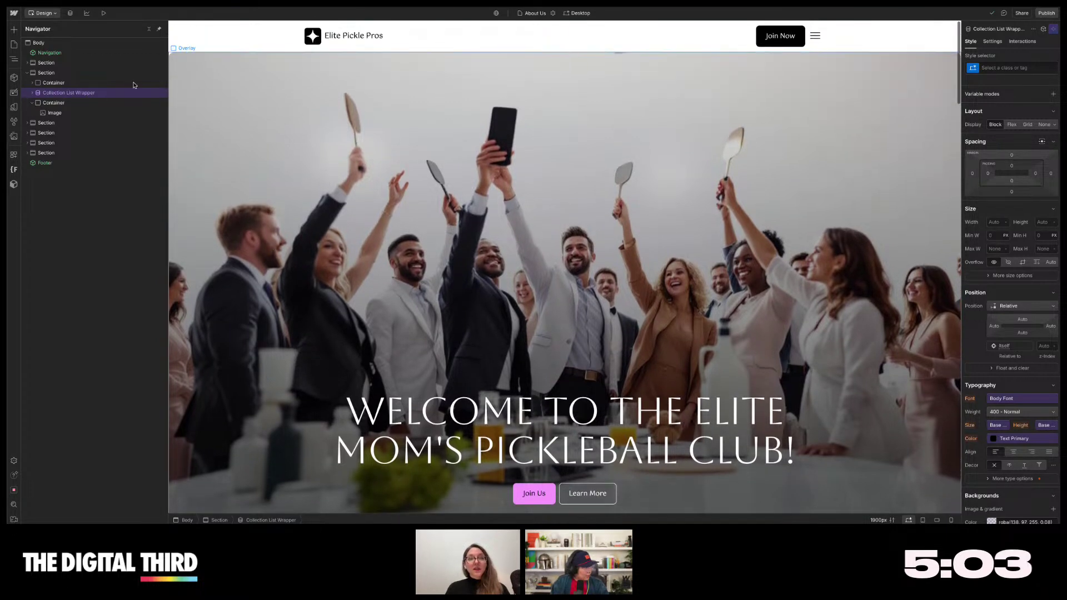
pyautogui.click(14, 30)
pyautogui.click(14, 60)
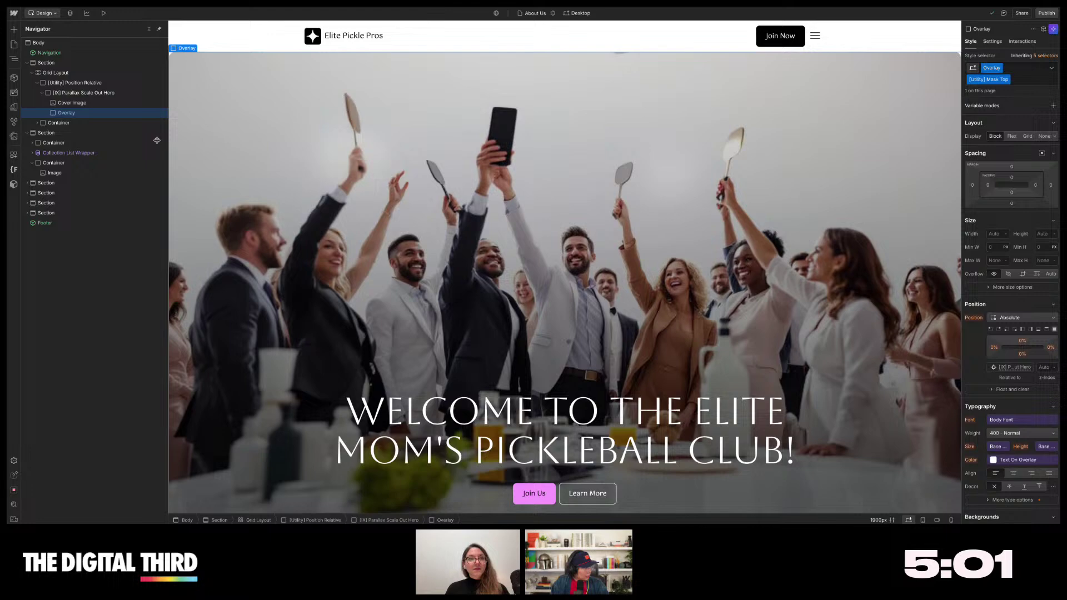
pyautogui.click(65, 153)
pyautogui.press('Delete')
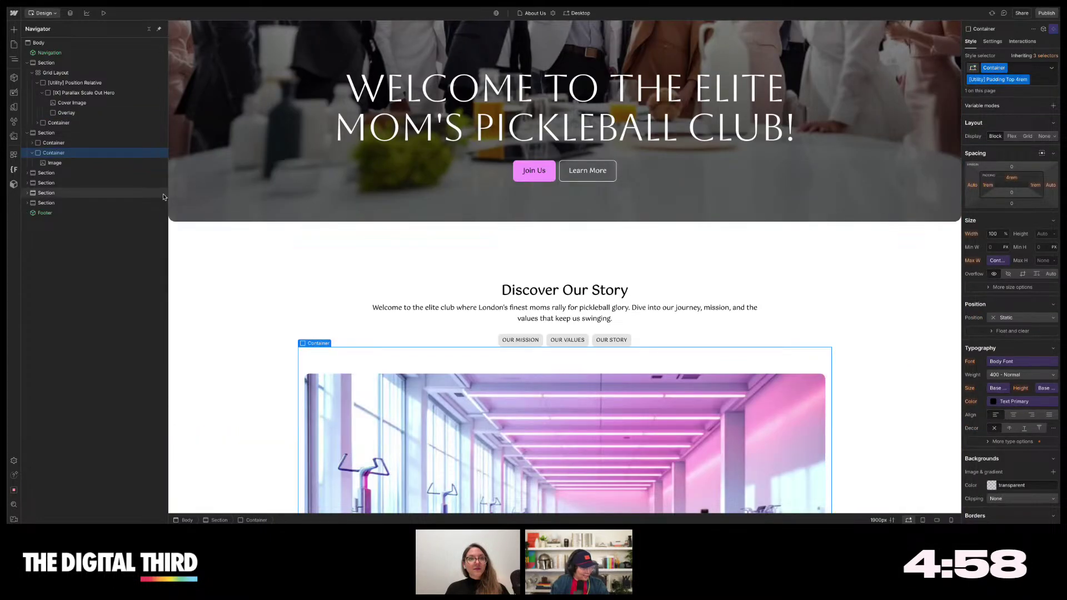
# - Generate a new Blog page with AI
pyautogui.scroll(-20, 231, 160)
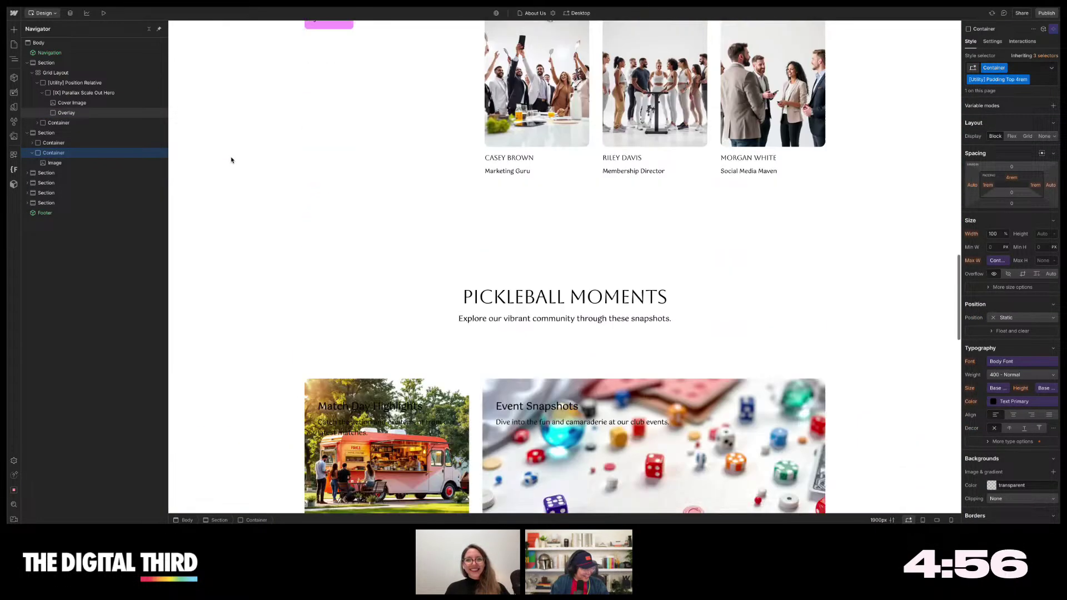
pyautogui.scroll(20, 231, 158)
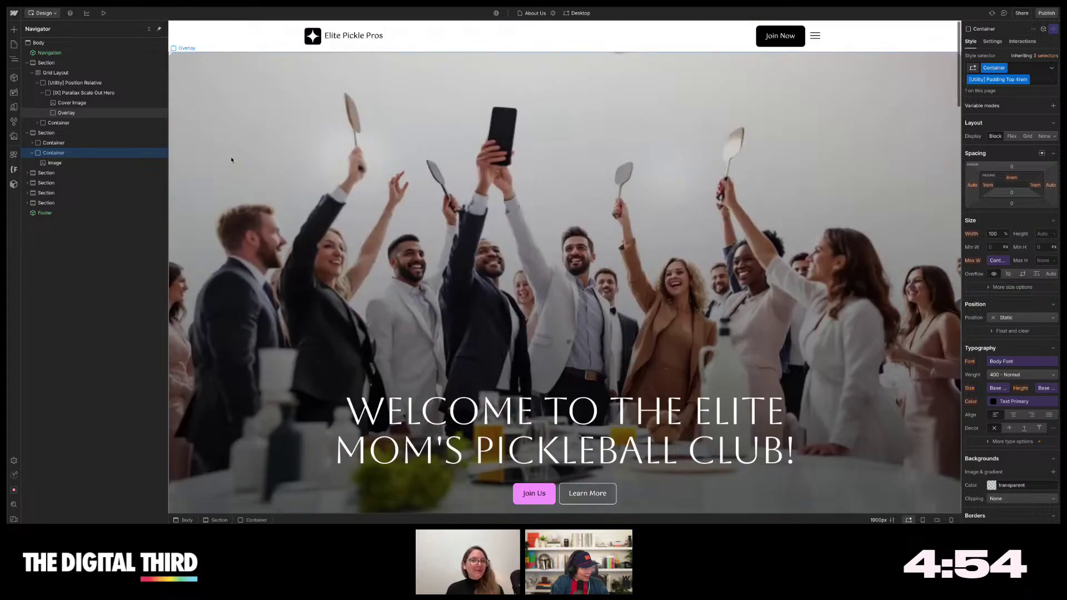
pyautogui.press('a')
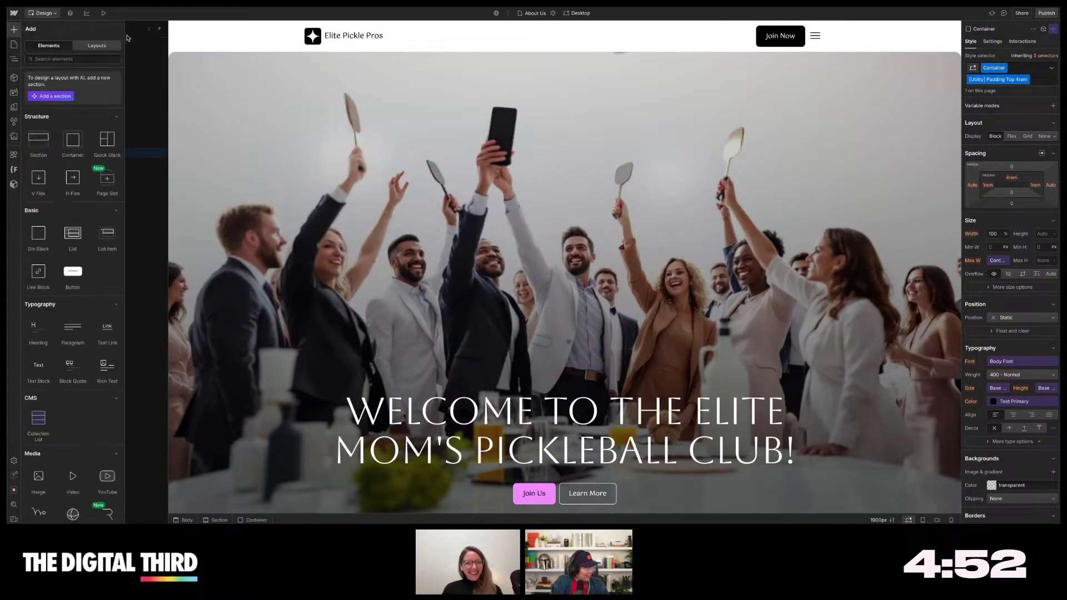
pyautogui.click(13, 45)
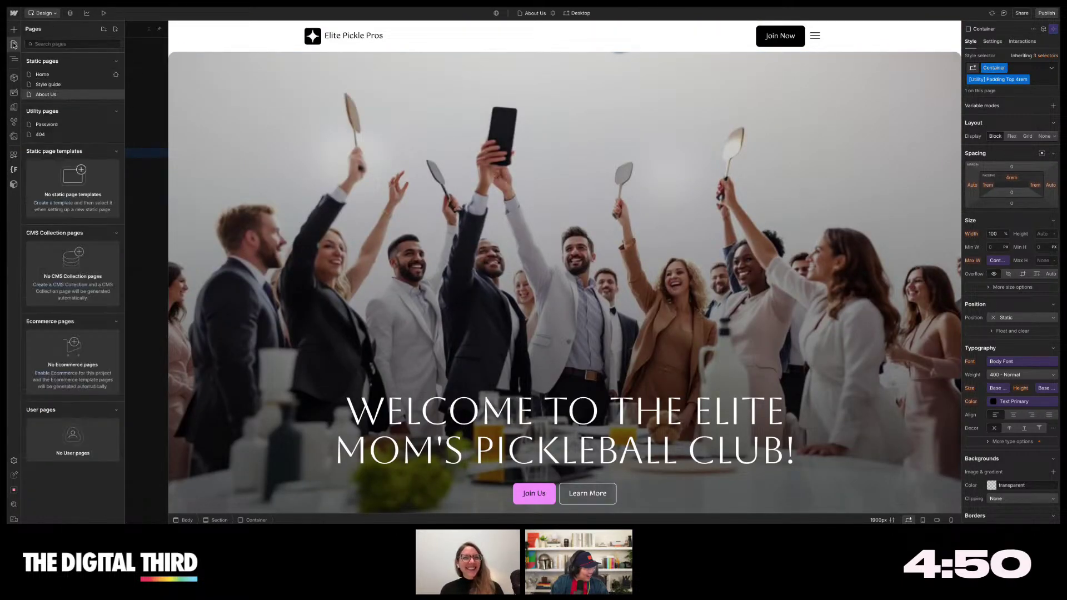
pyautogui.click(115, 30)
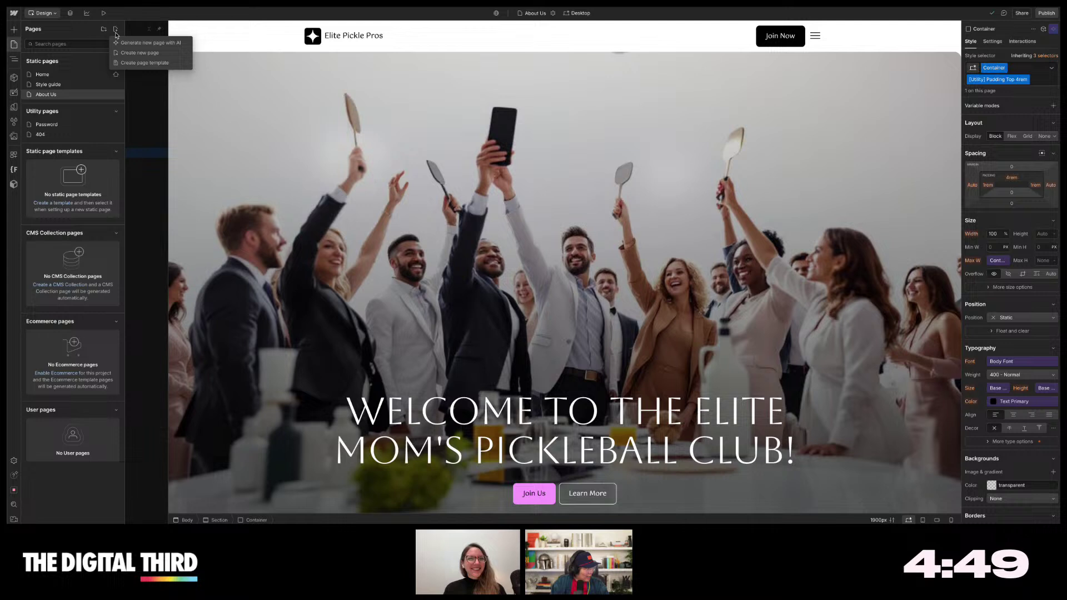
pyautogui.click(161, 45)
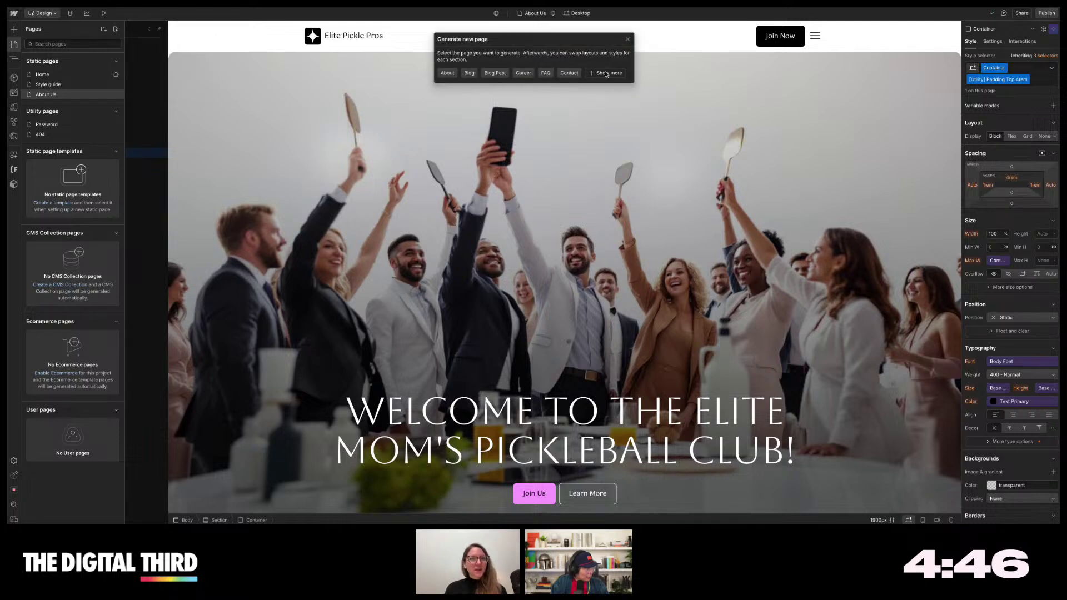
pyautogui.click(470, 74)
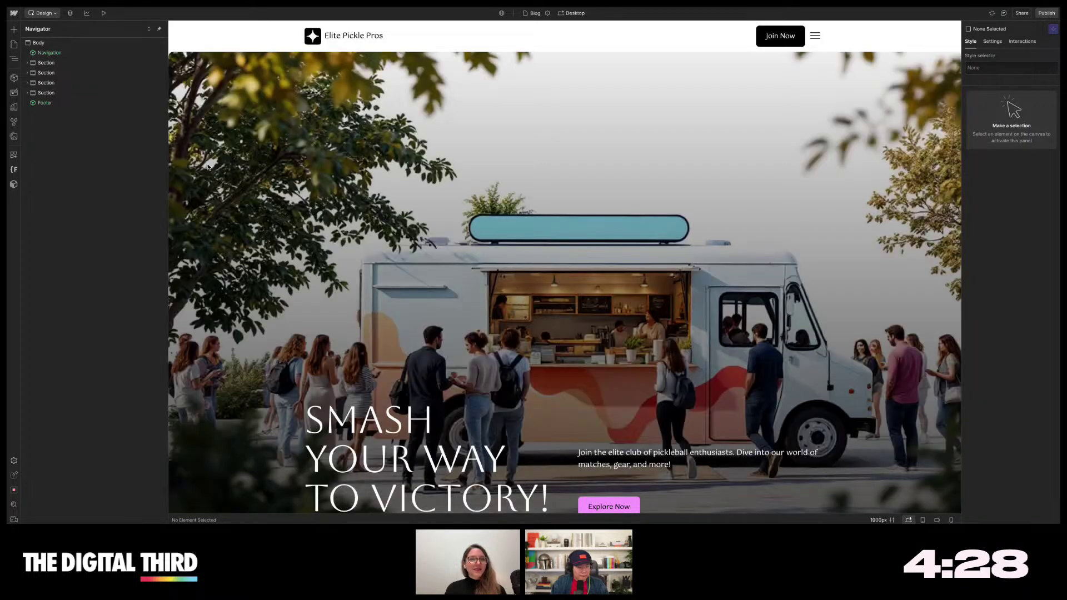
# - Examine the generated Blog page's hero, "Pickleball News & Events" and "Get Ready to Serve!" sections
pyautogui.scroll(-5, 251, 158)
pyautogui.scroll(-5, 251, 158)
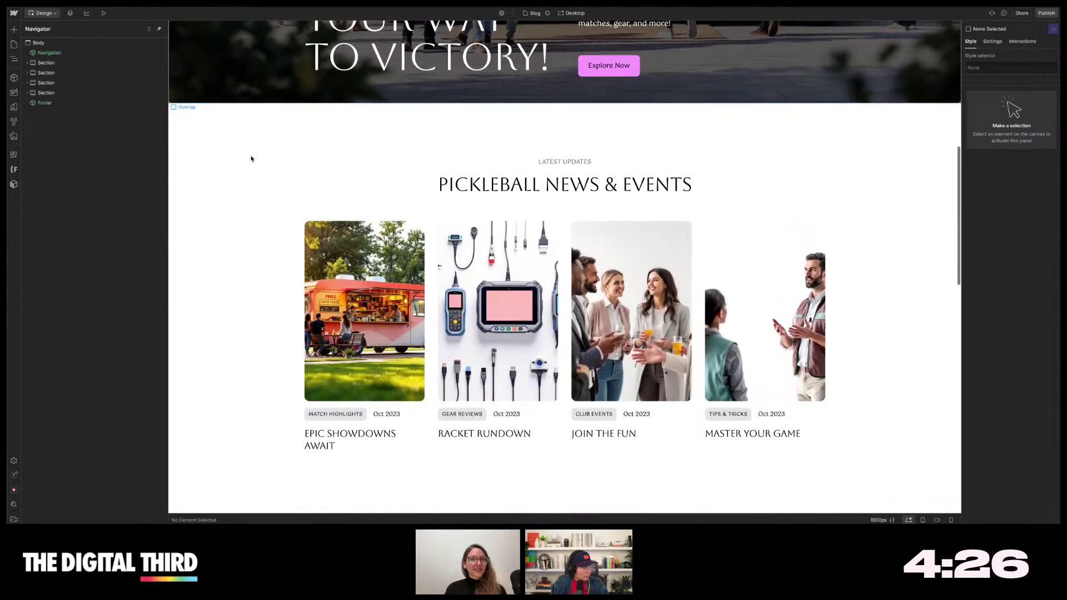
pyautogui.scroll(-8, 250, 159)
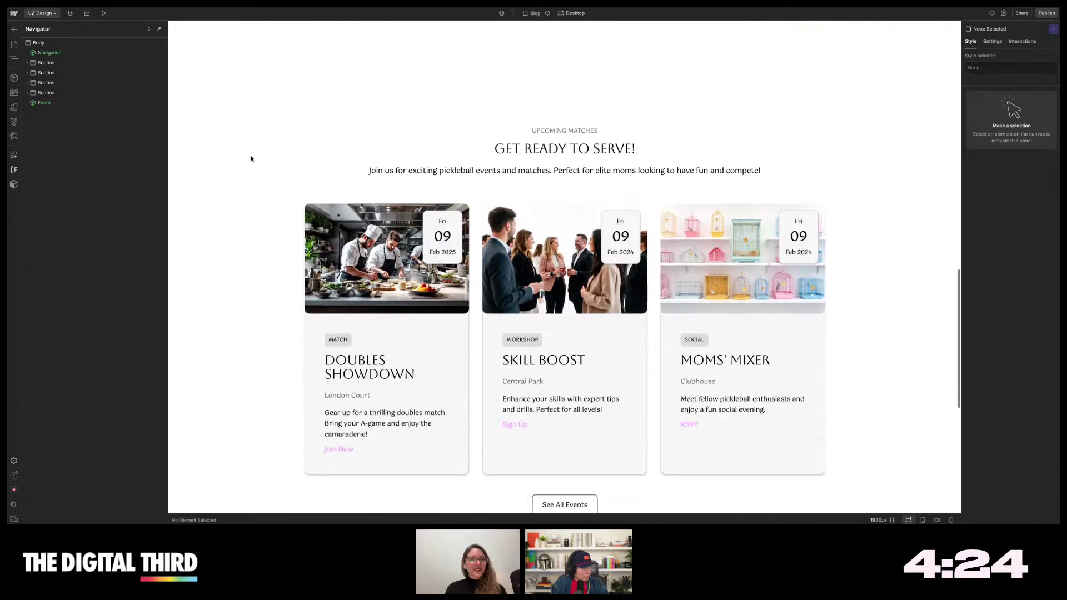
pyautogui.scroll(18, 250, 158)
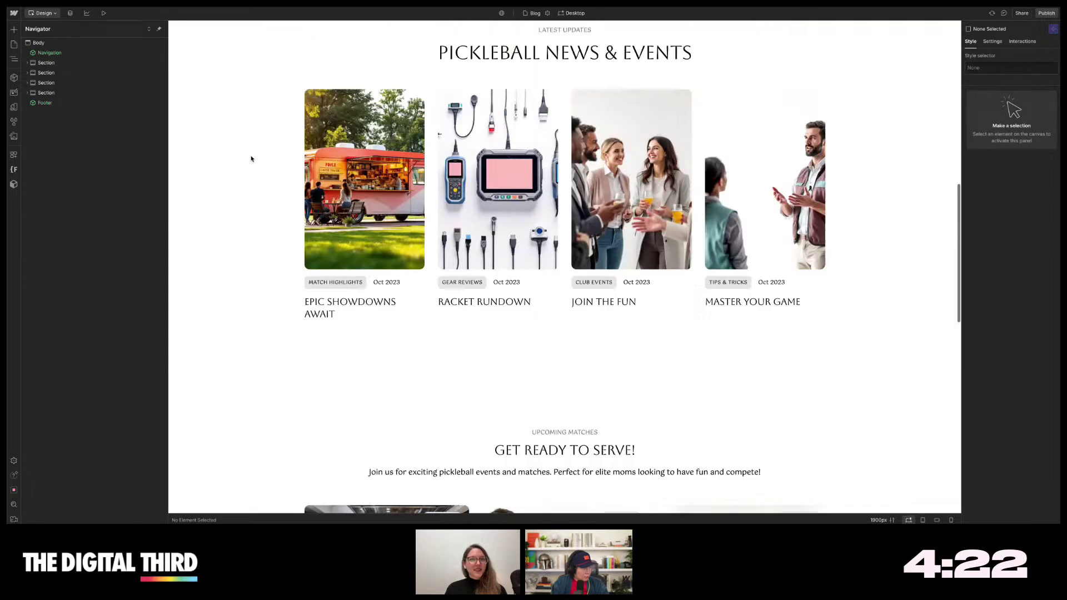
pyautogui.scroll(-3, 251, 159)
pyautogui.scroll(-3, 250, 159)
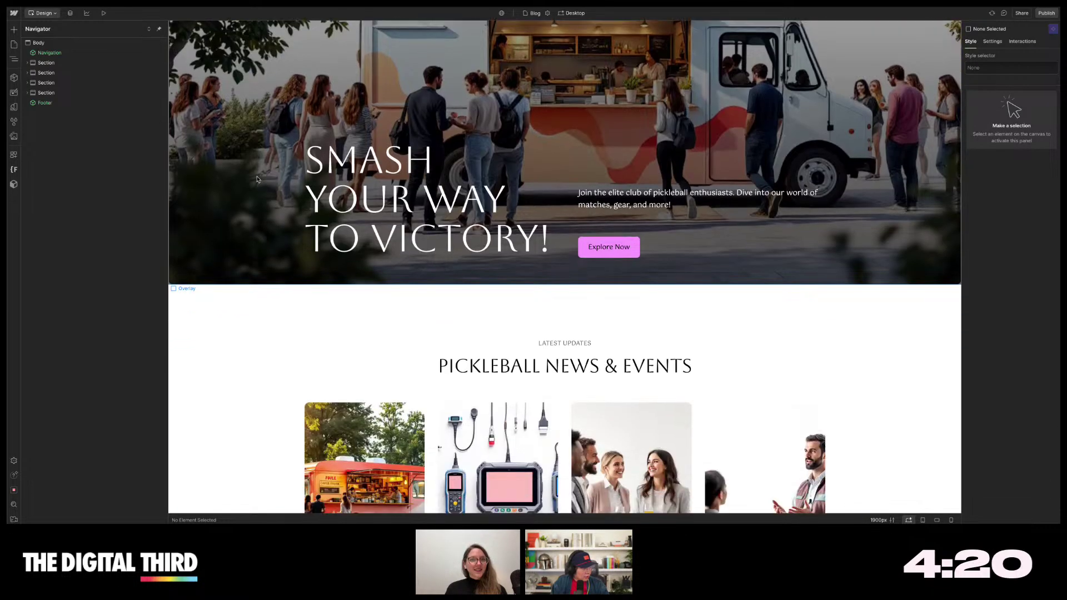
pyautogui.scroll(7, 256, 177)
pyautogui.scroll(-8, 257, 183)
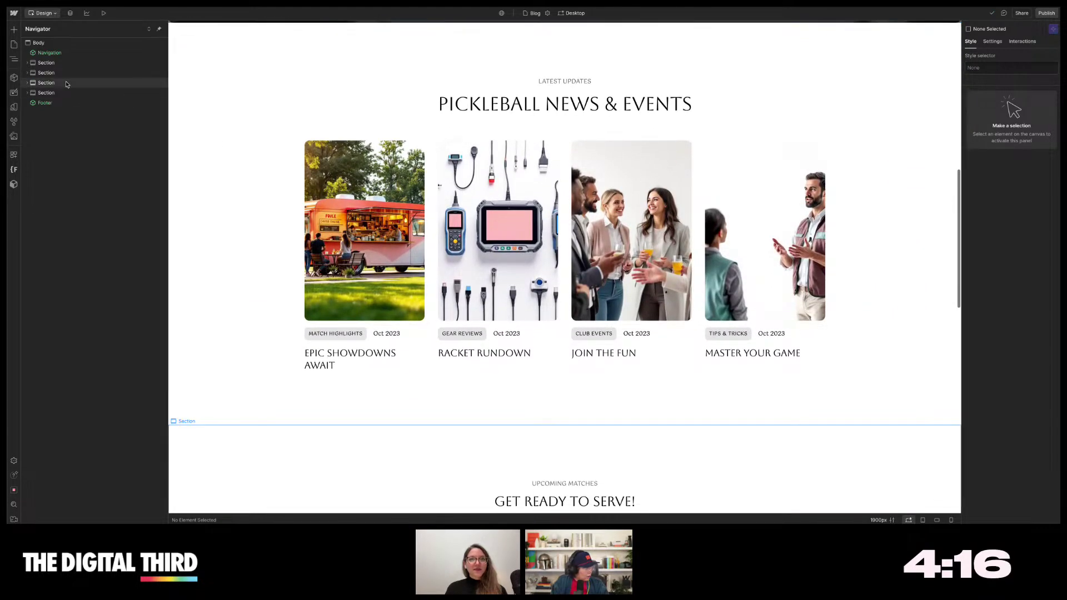
# - Try to generate a Blog Post page with AI from the expanded list of page types
pyautogui.click(14, 45)
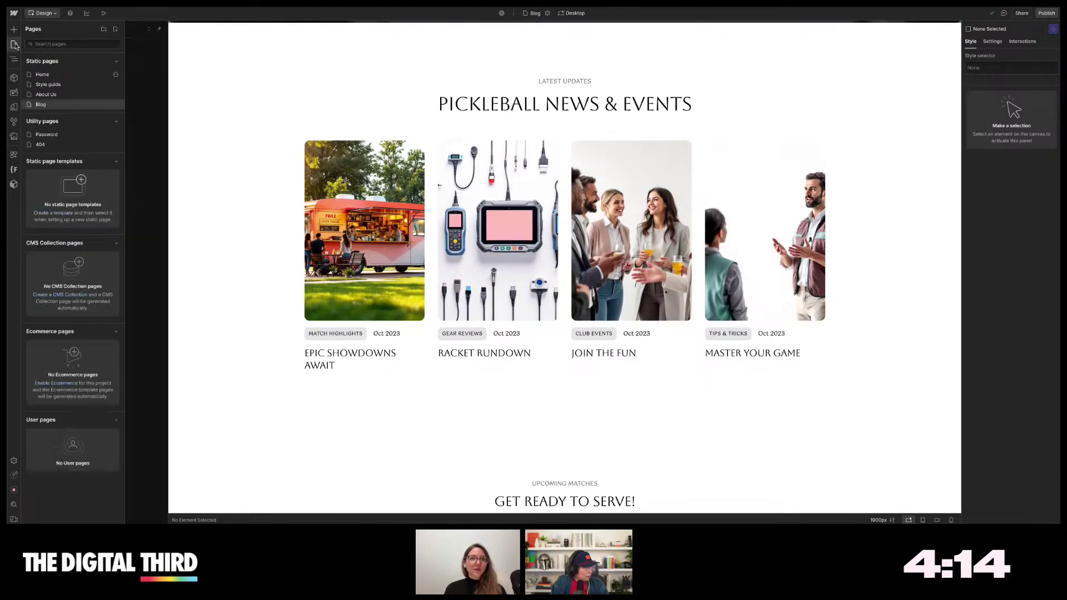
pyautogui.click(115, 29)
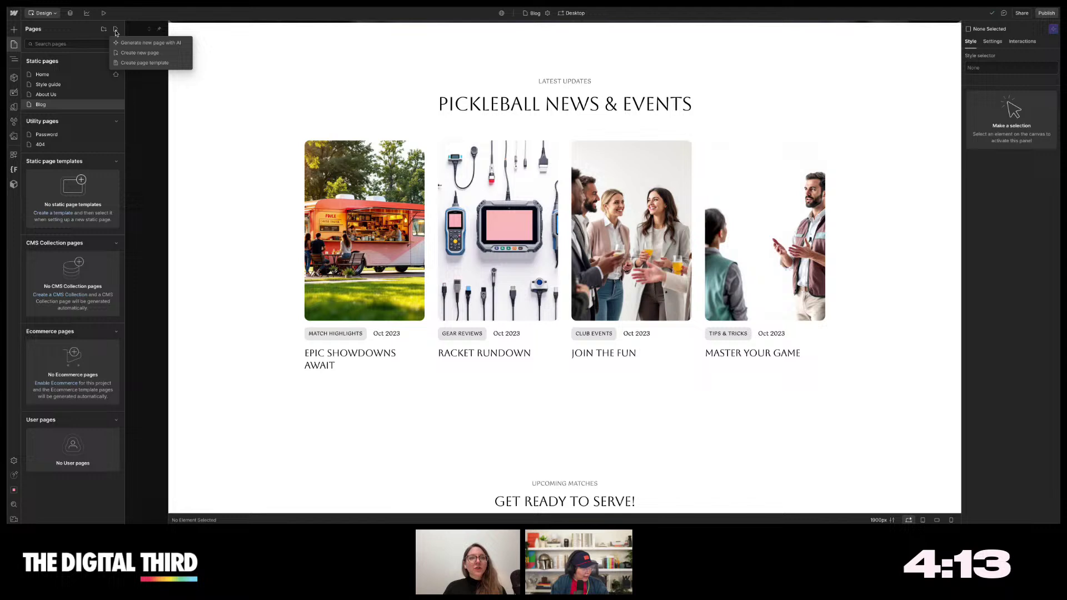
pyautogui.click(155, 47)
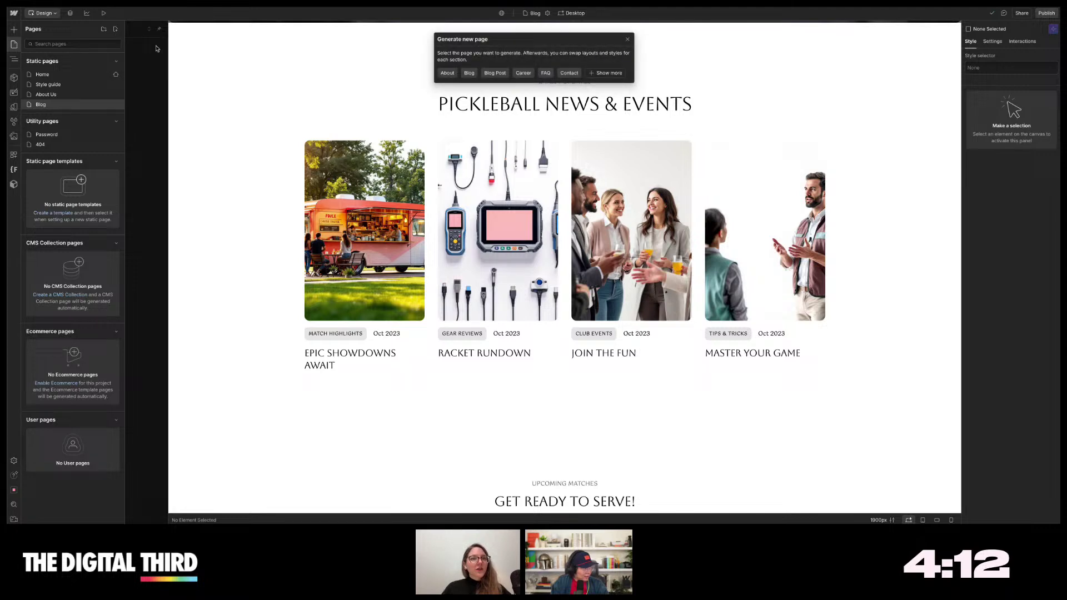
pyautogui.click(606, 76)
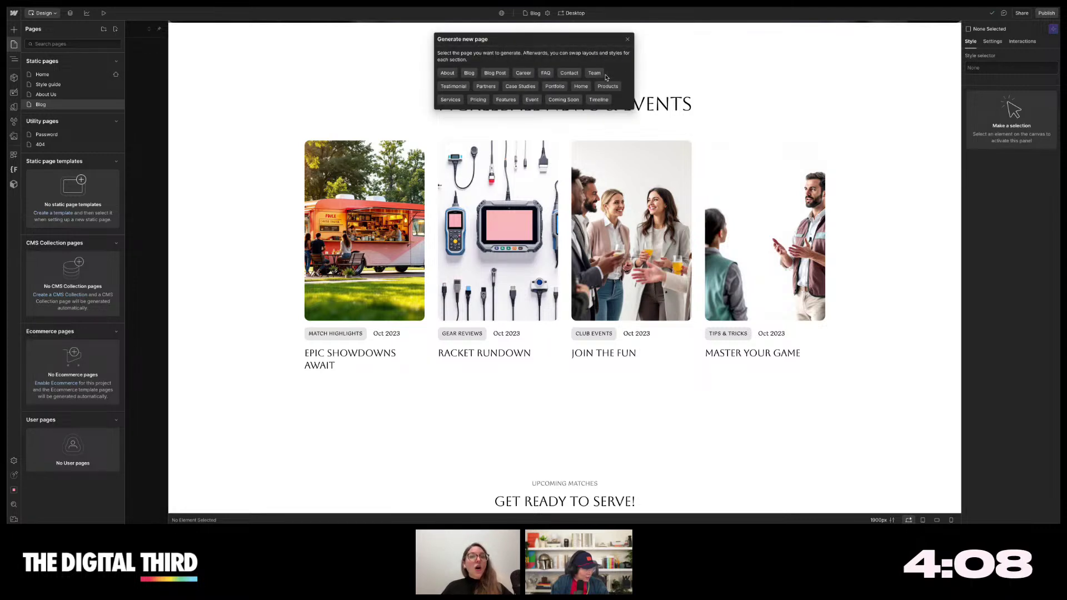
pyautogui.click(495, 73)
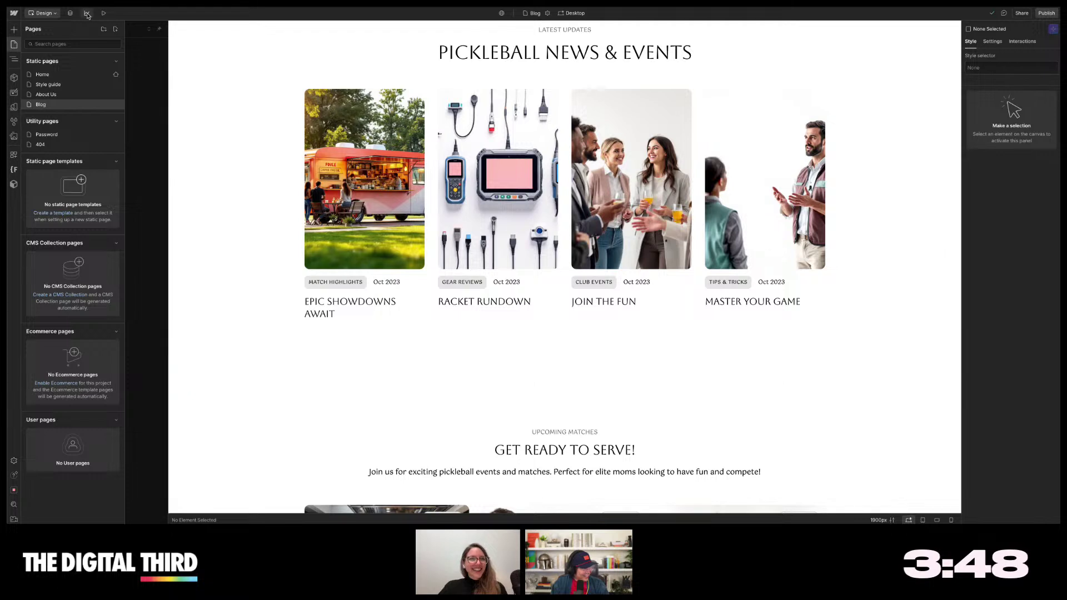
# - Create a new CMS collection from the Blog Posts template
pyautogui.click(70, 14)
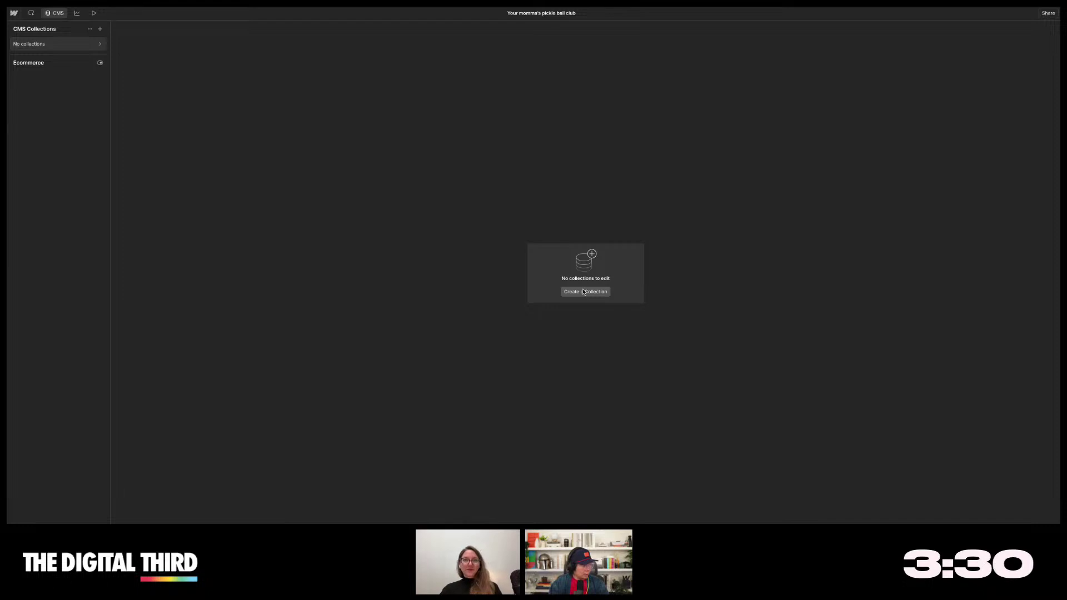
pyautogui.click(585, 291)
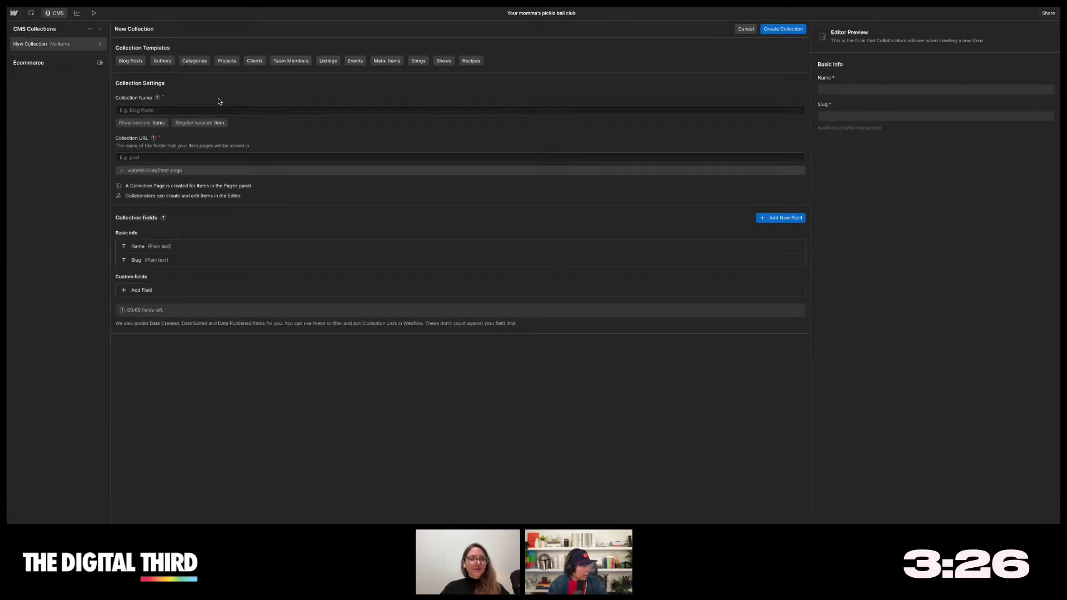
pyautogui.click(138, 62)
pyautogui.click(597, 287)
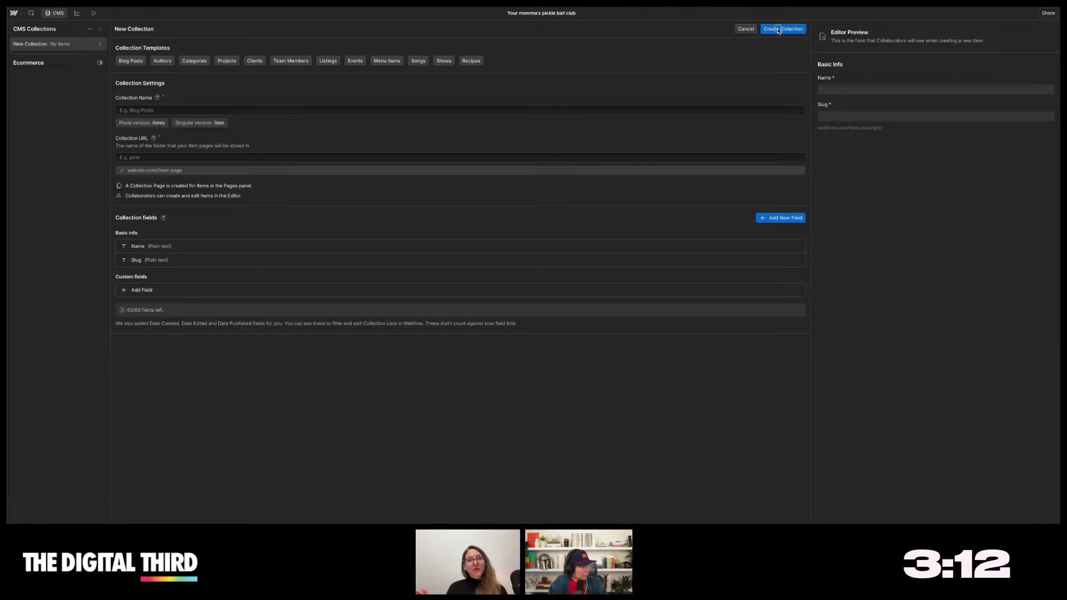
pyautogui.click(783, 30)
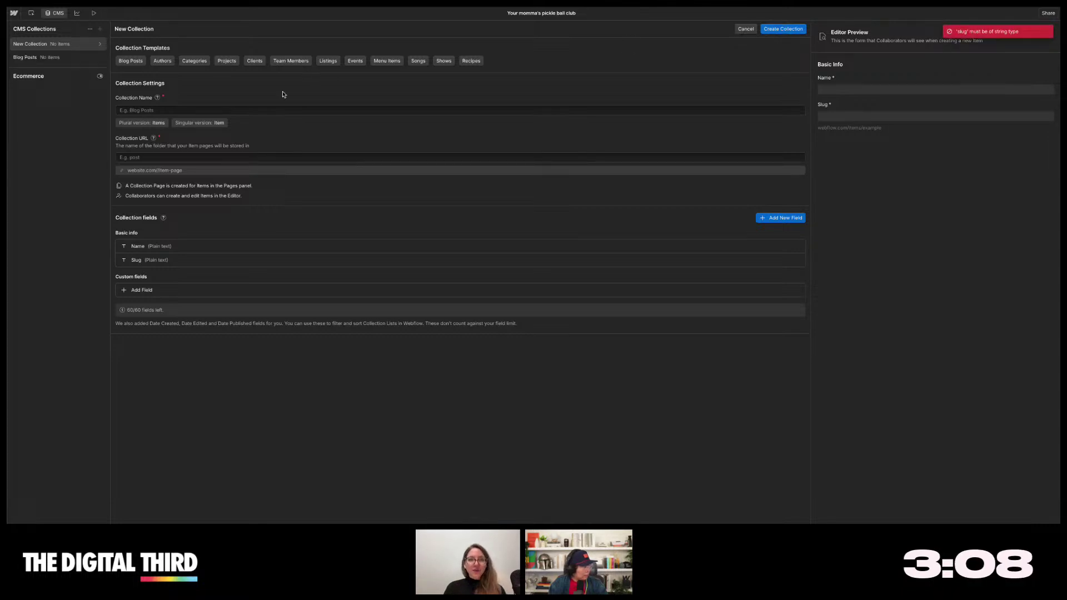
# - Name the new CMS collection "yo momma's blog" and create it
pyautogui.click(231, 110)
pyautogui.write('yo')
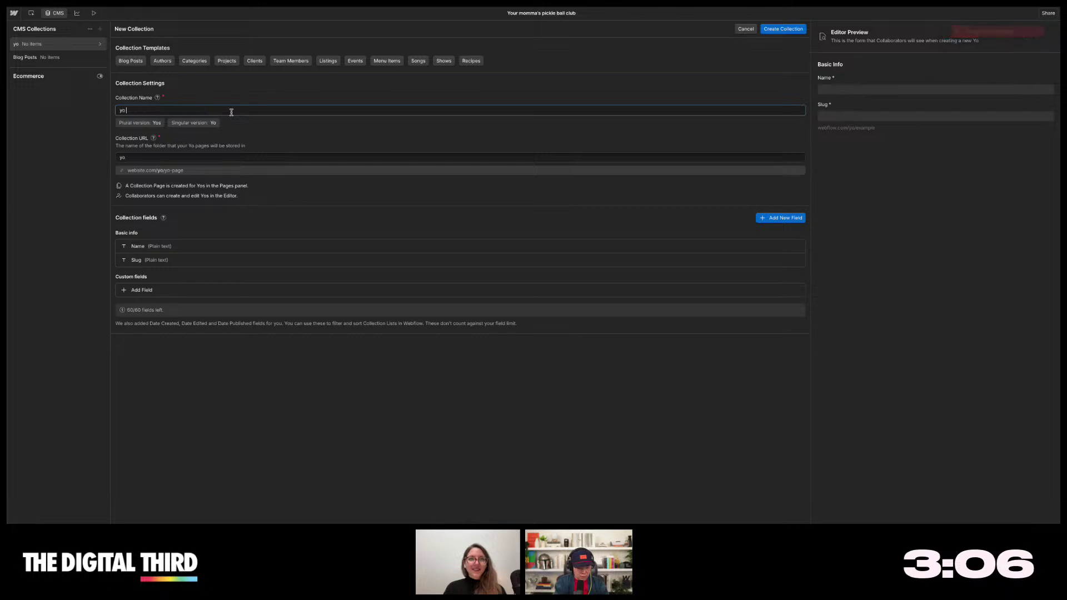
pyautogui.write(" momma's")
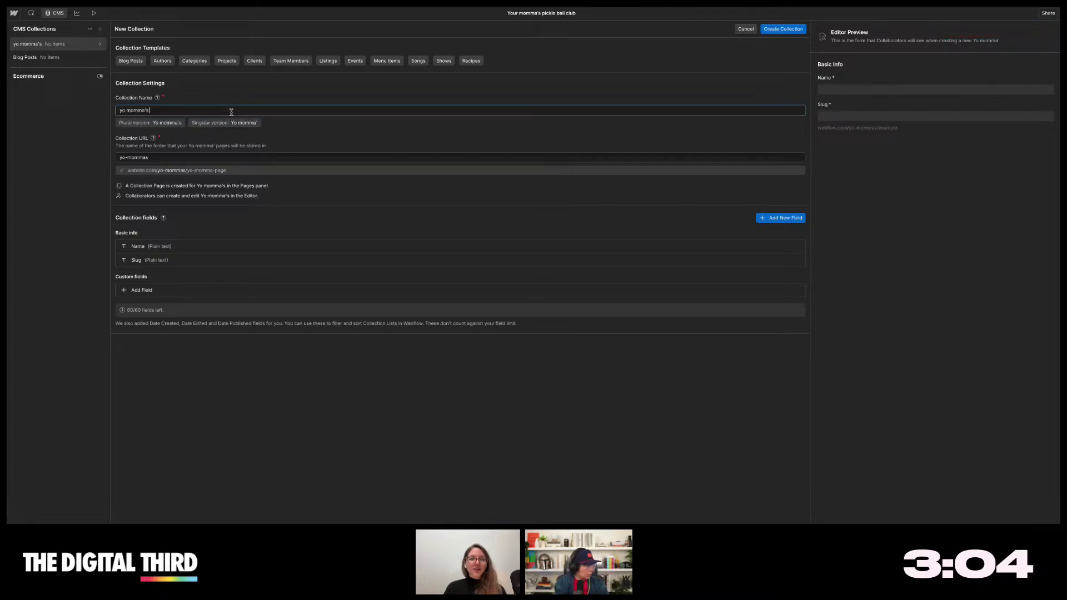
pyautogui.write(' blog')
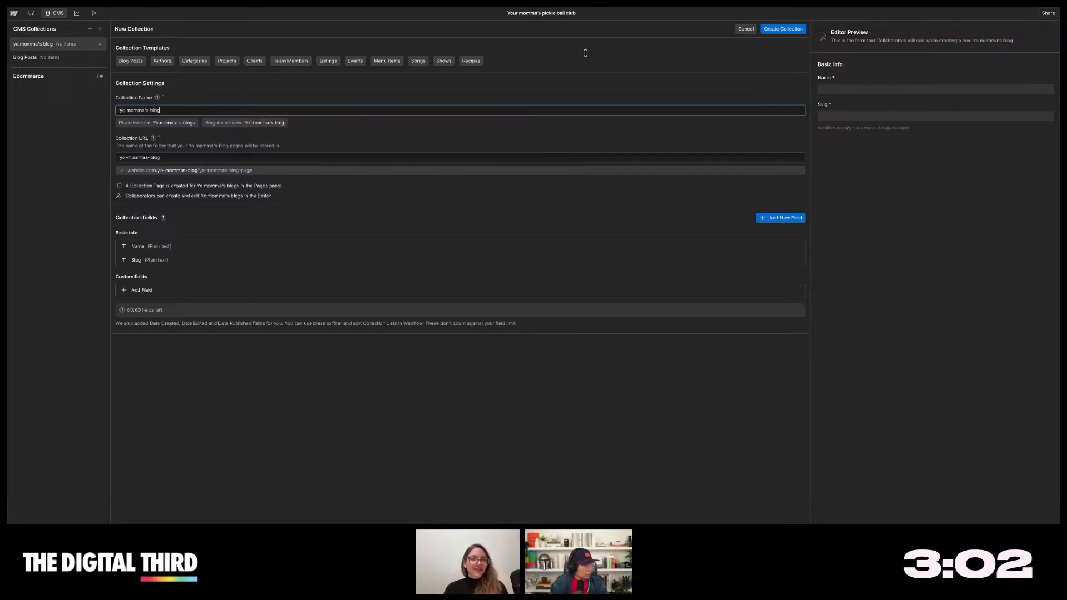
pyautogui.click(547, 105)
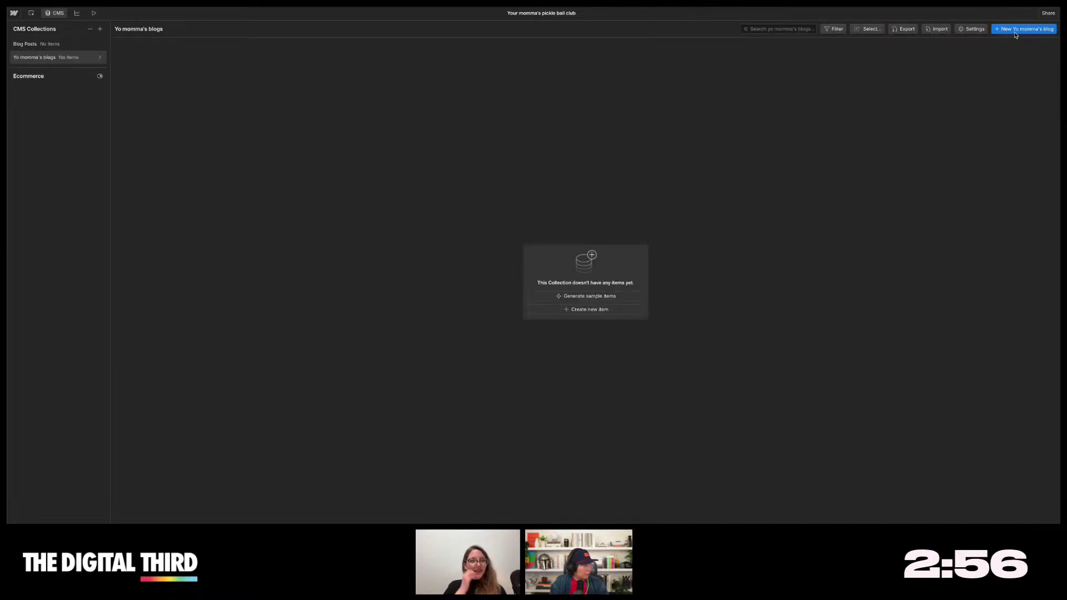
# - Generate 10 sample items with AI for the empty Yo momma's blogs collection, without a description
pyautogui.click(582, 299)
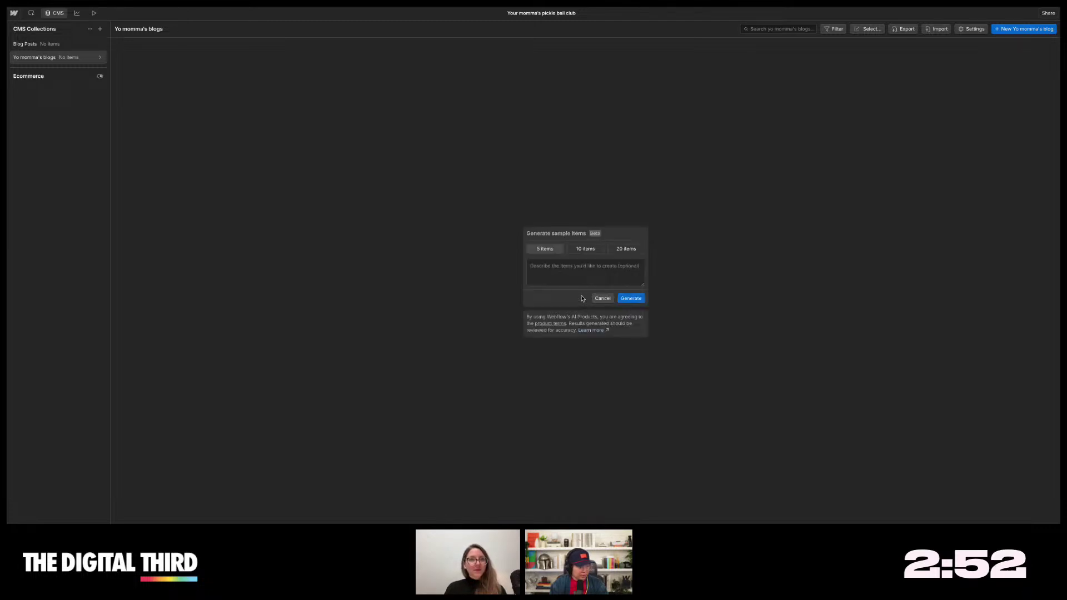
pyautogui.click(593, 249)
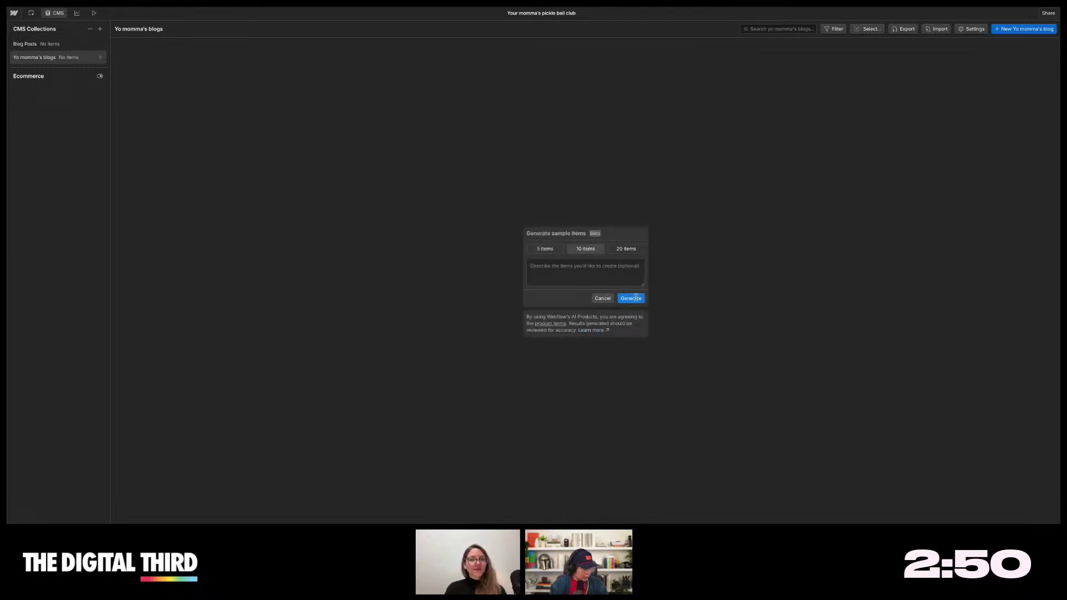
pyautogui.click(631, 298)
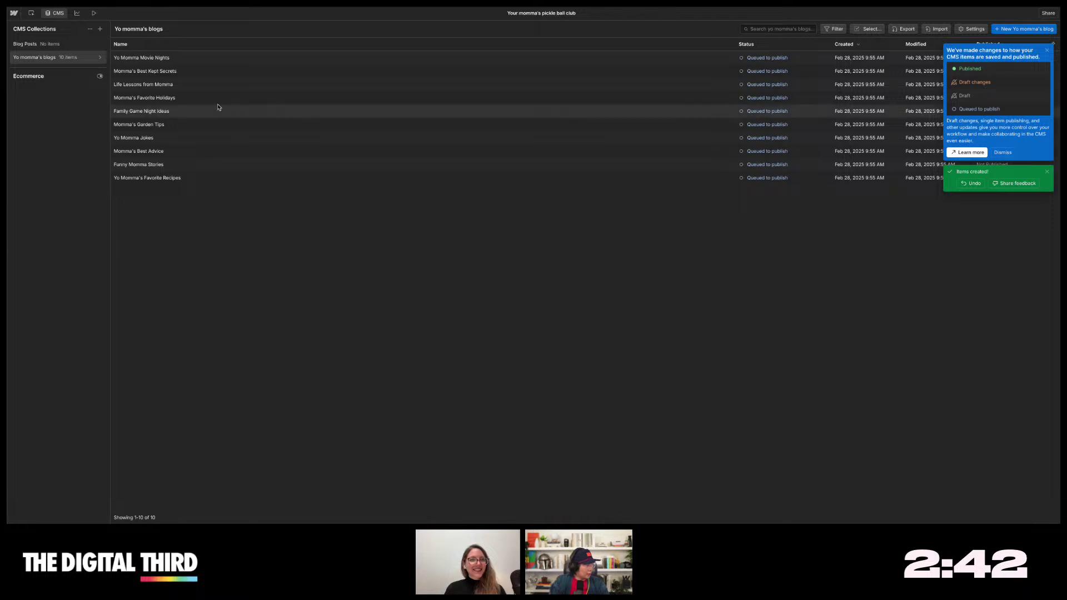
# - Examine the fields of several generated items, such as "Momma's Best Kept Secrets" and "Family Game Night Ideas", and dismiss the notice about CMS item statuses
pyautogui.click(198, 71)
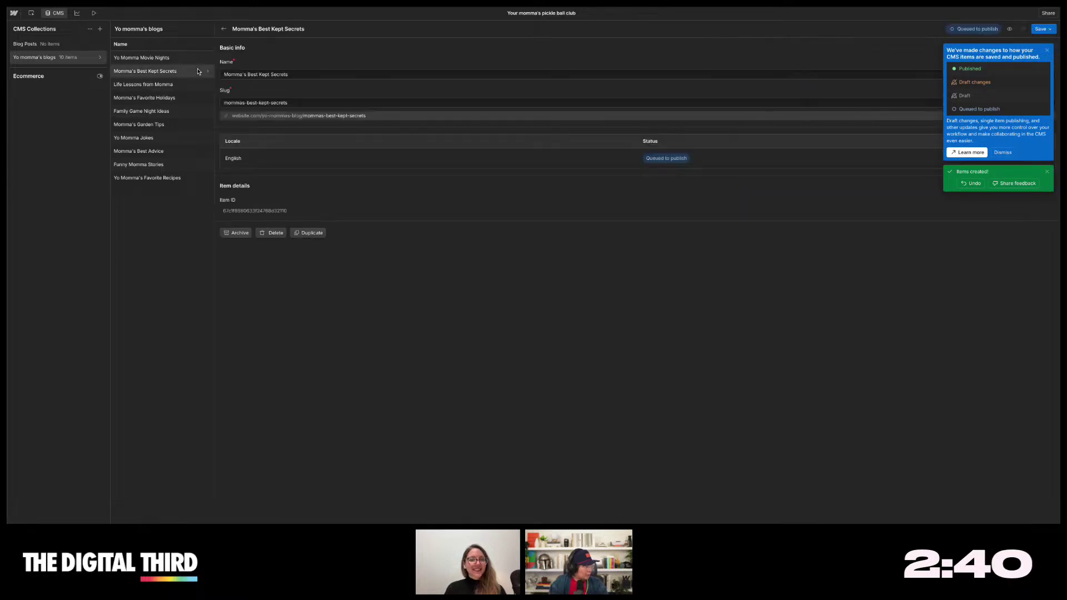
pyautogui.click(190, 85)
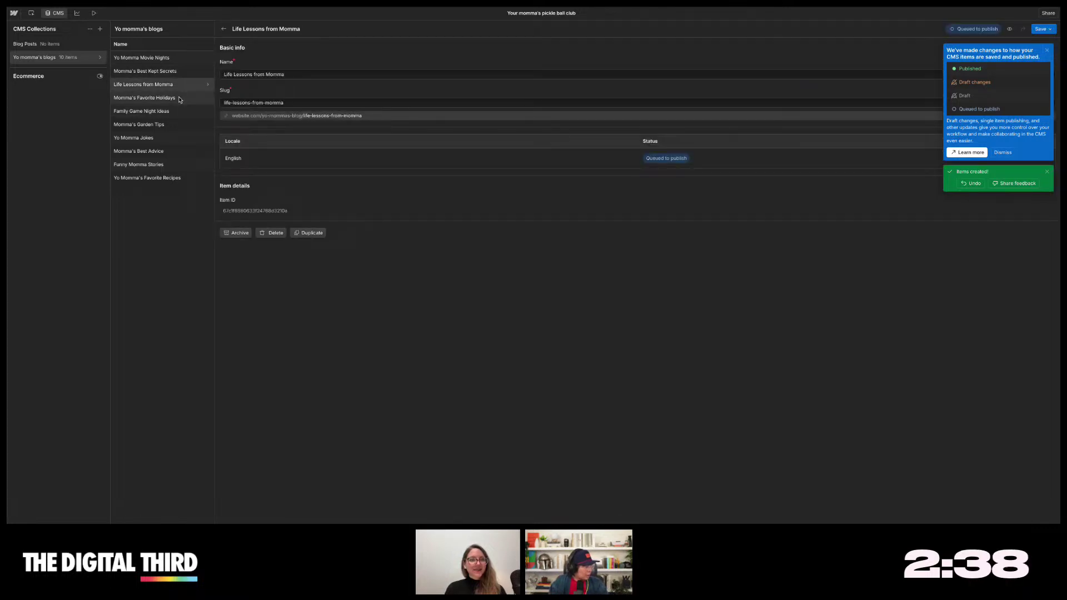
pyautogui.click(180, 99)
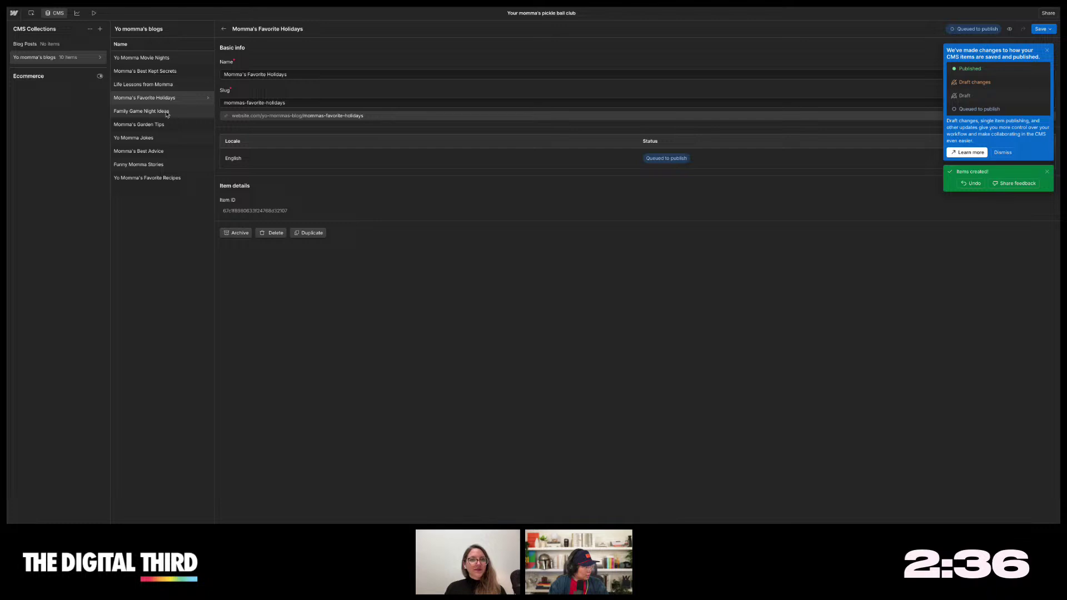
pyautogui.click(174, 113)
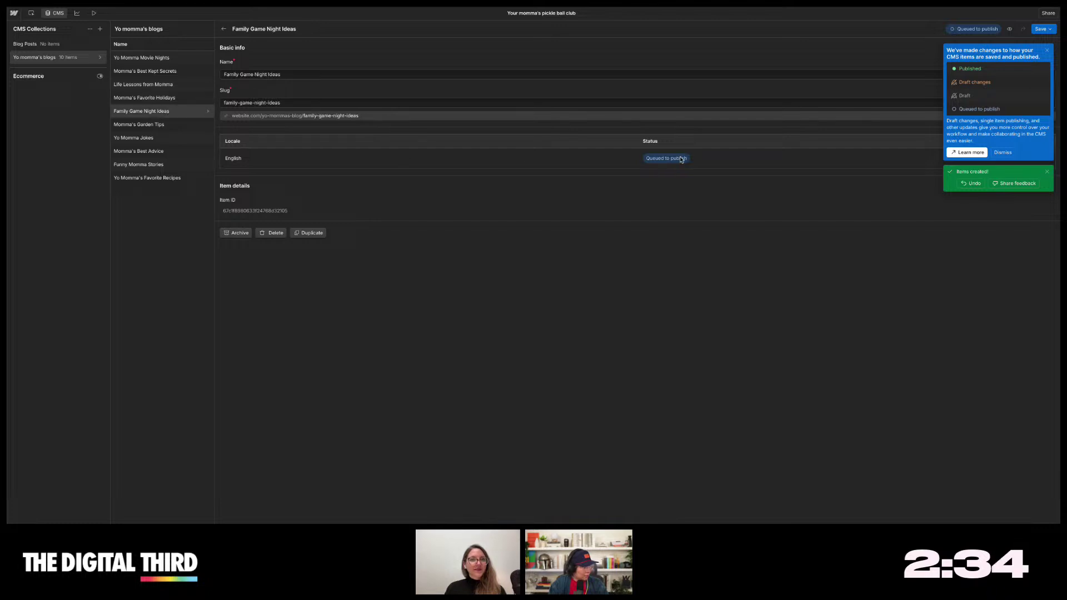
pyautogui.click(1048, 51)
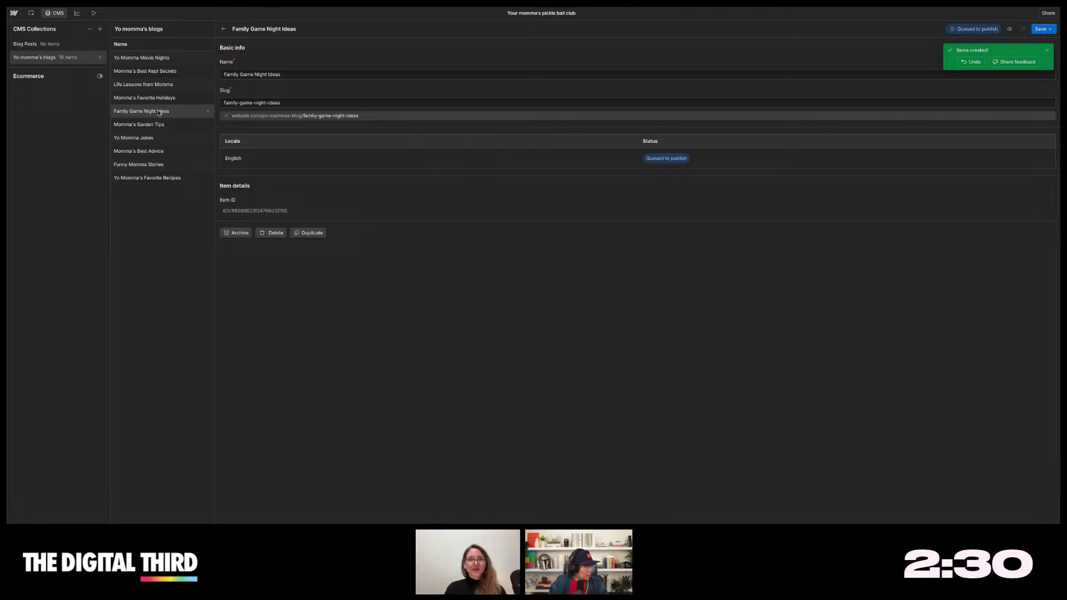
pyautogui.click(153, 71)
# - Add a rich text custom field labelled "blog content" to the Yo momma's blogs collection and save the collection
pyautogui.click(98, 58)
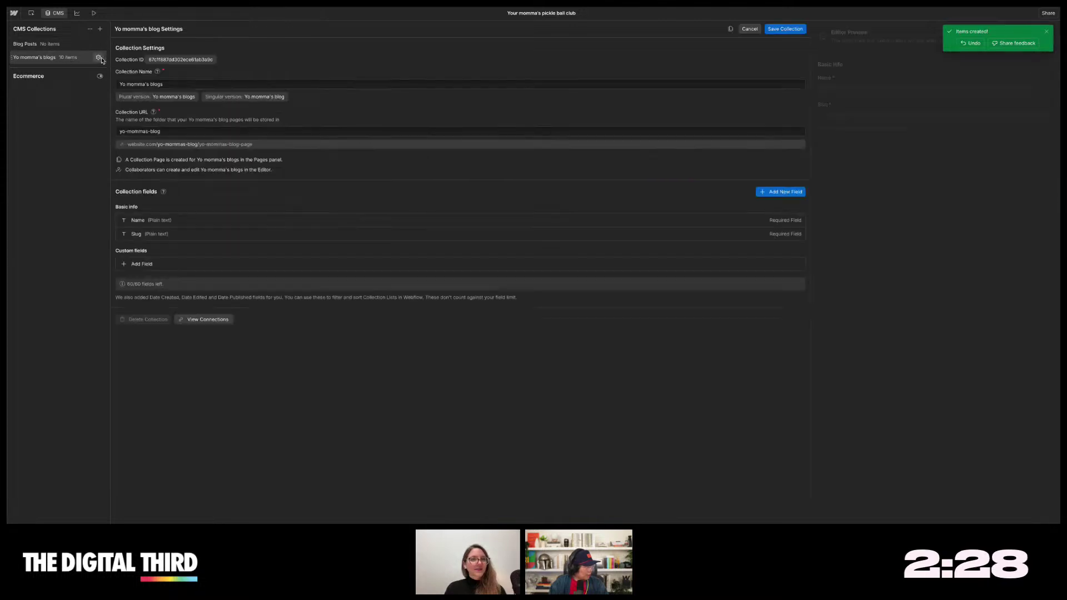
pyautogui.click(168, 265)
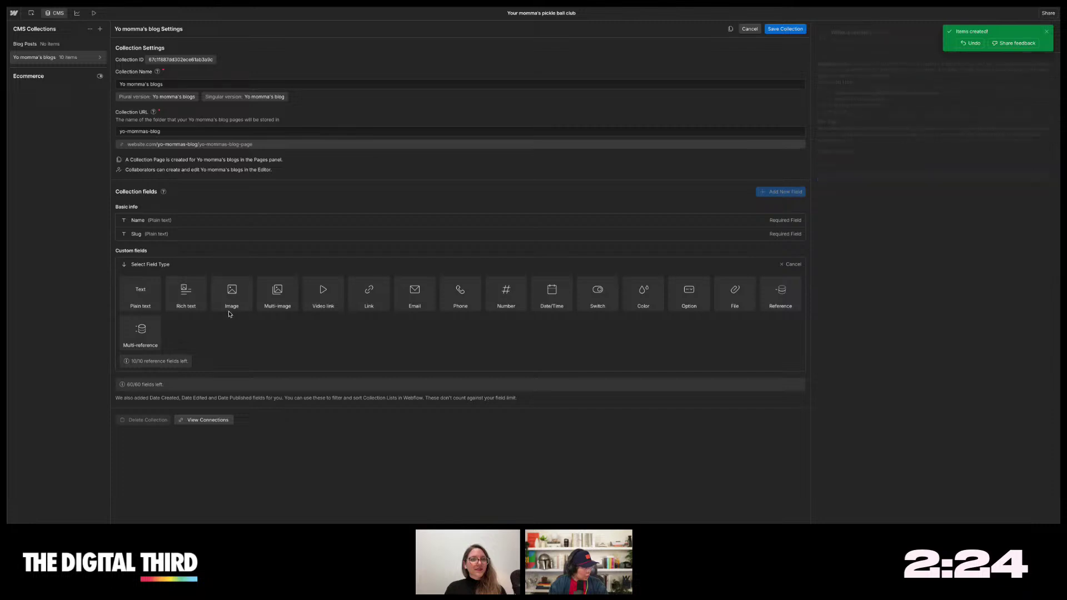
pyautogui.click(187, 300)
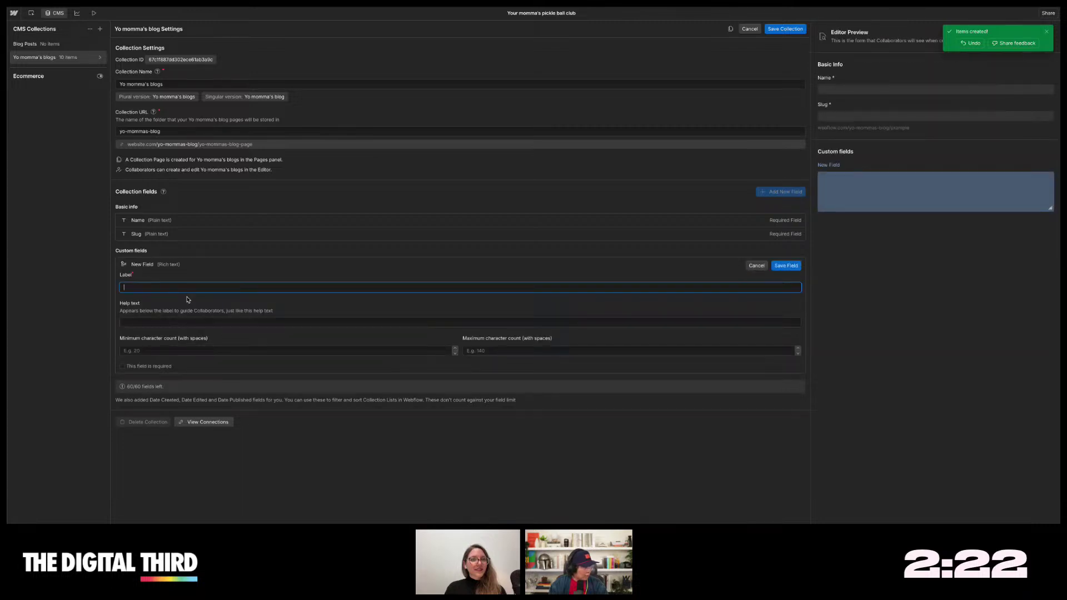
pyautogui.click(778, 31)
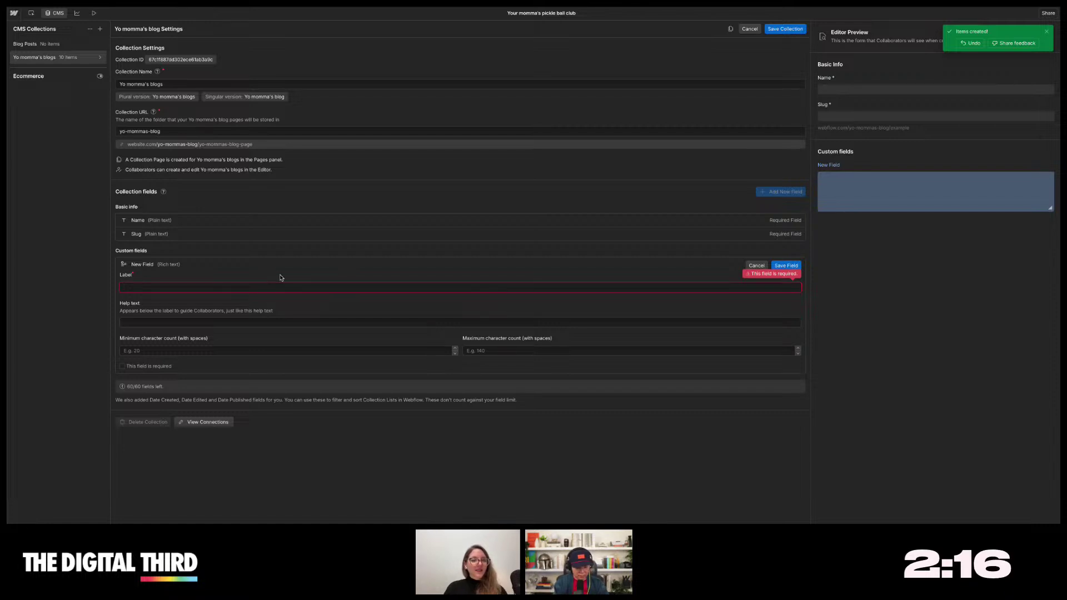
pyautogui.write('blog conten')
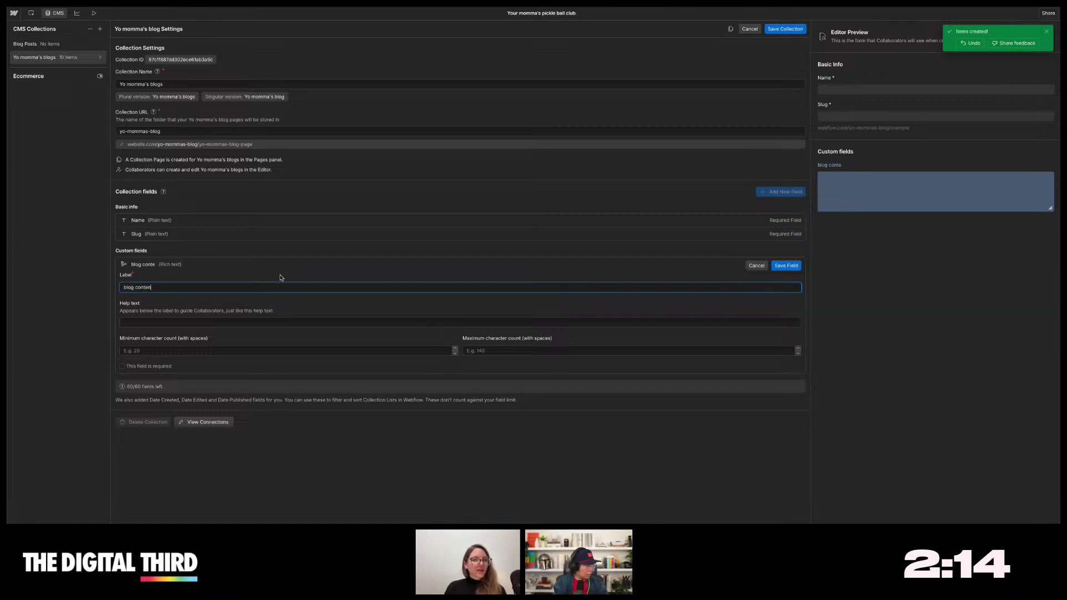
pyautogui.write('t')
pyautogui.click(785, 29)
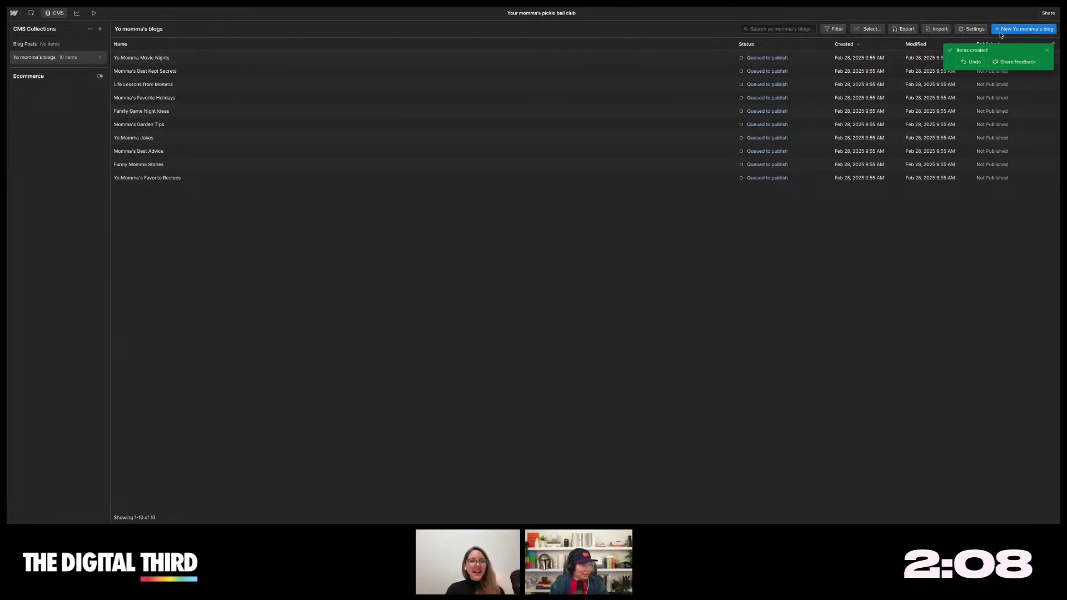
pyautogui.click(1046, 50)
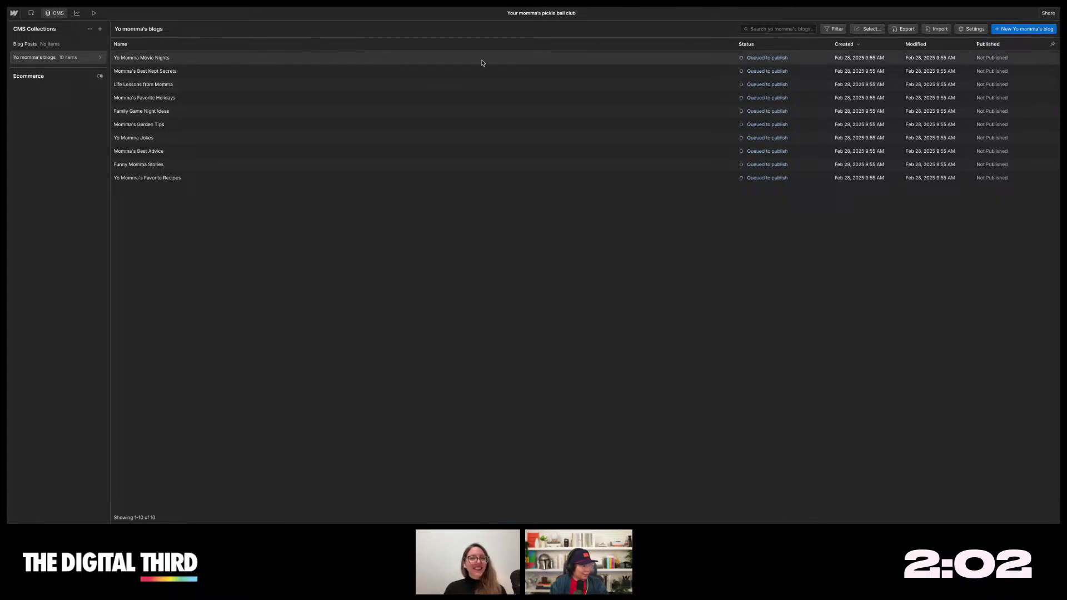
# - Permanently delete all 10 sample items from the Yo momma's blogs collection
pyautogui.click(867, 29)
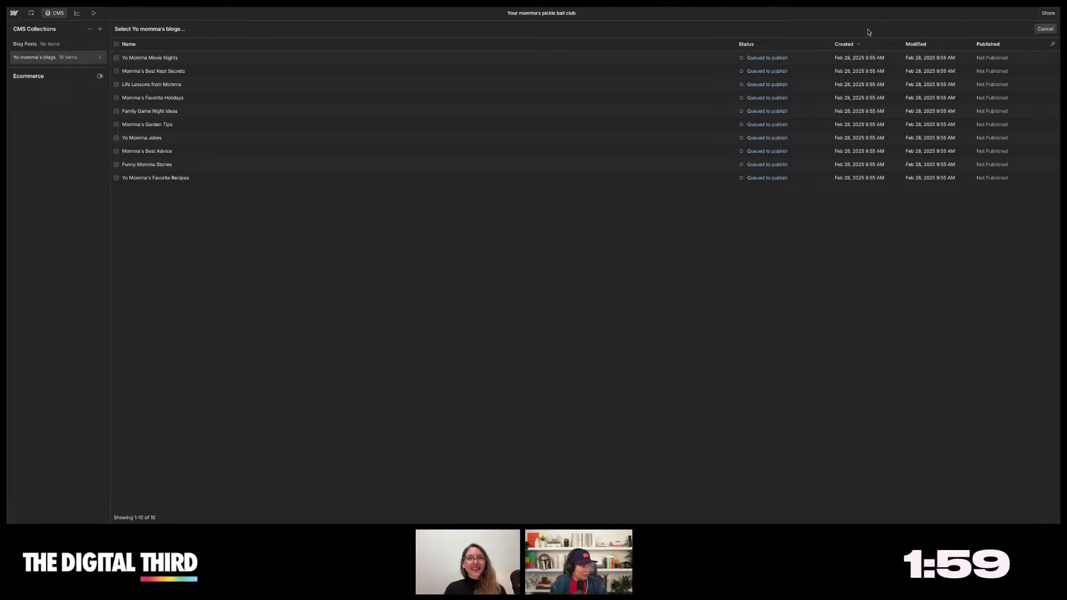
pyautogui.click(124, 44)
pyautogui.click(117, 45)
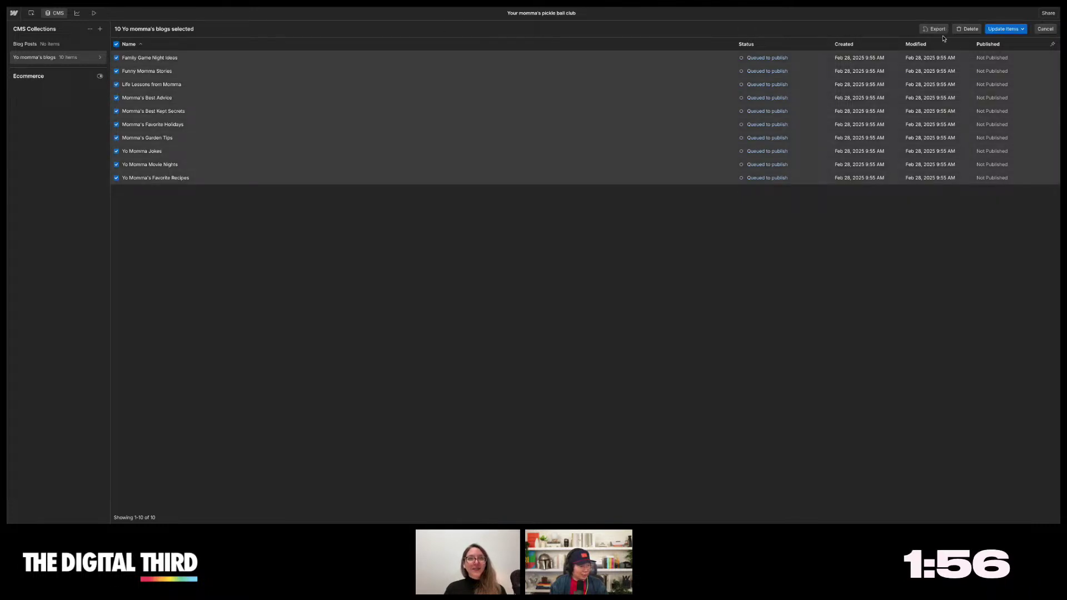
pyautogui.click(1010, 29)
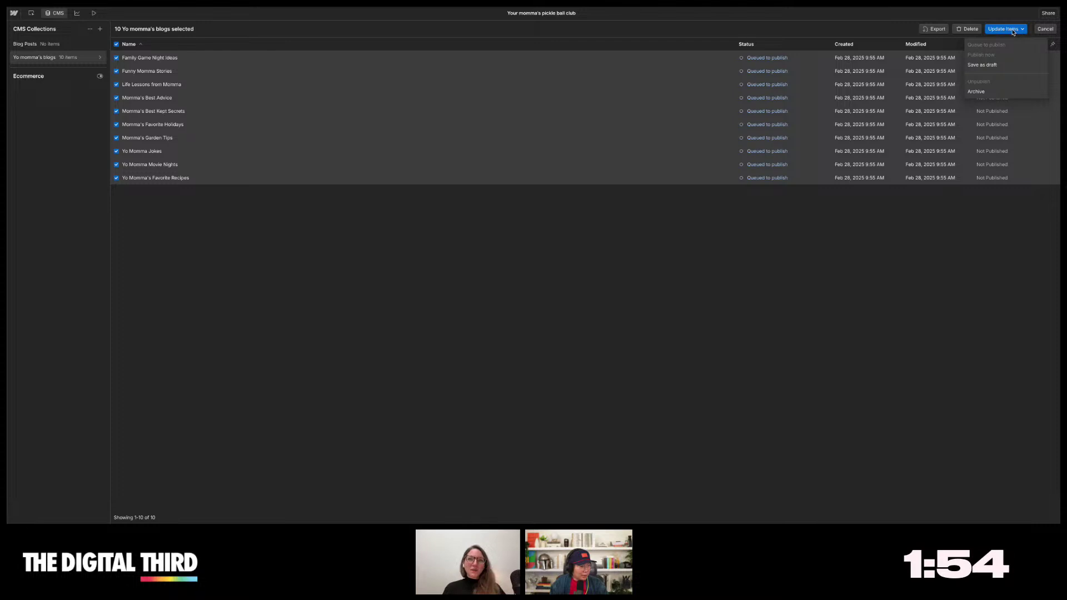
pyautogui.click(1012, 31)
pyautogui.click(967, 29)
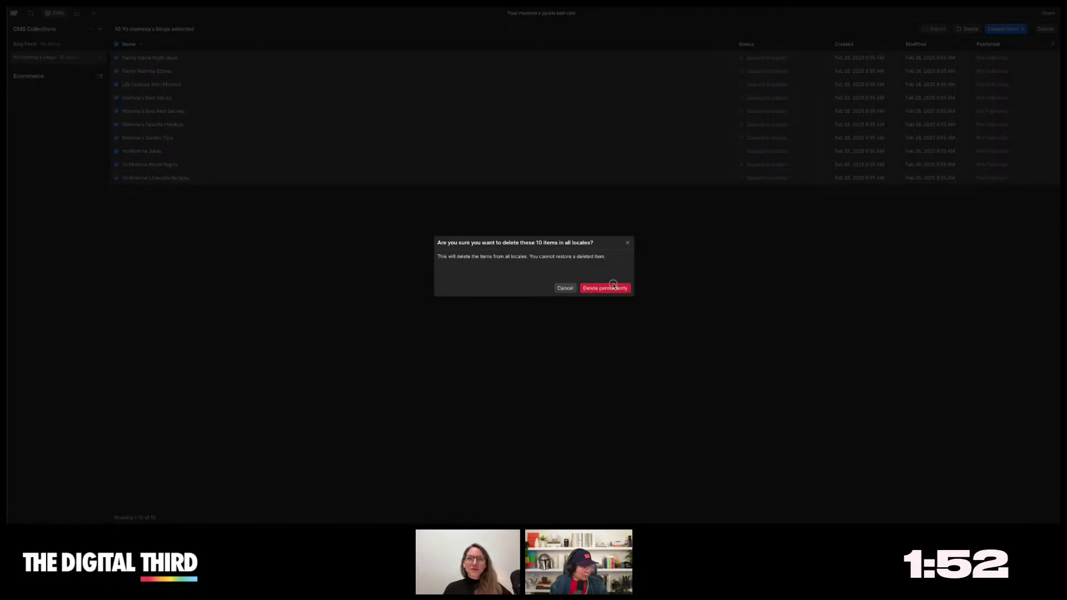
pyautogui.click(614, 287)
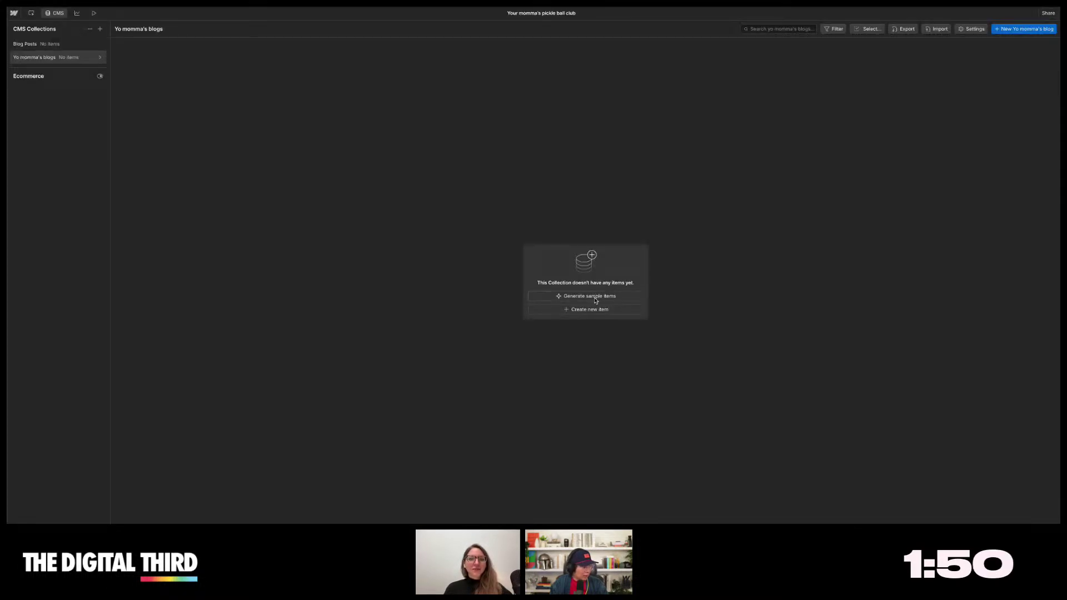
# - Regenerate 10 AI sample items for the Yo momma's blogs collection with its blog content field in place
pyautogui.click(594, 296)
pyautogui.click(585, 249)
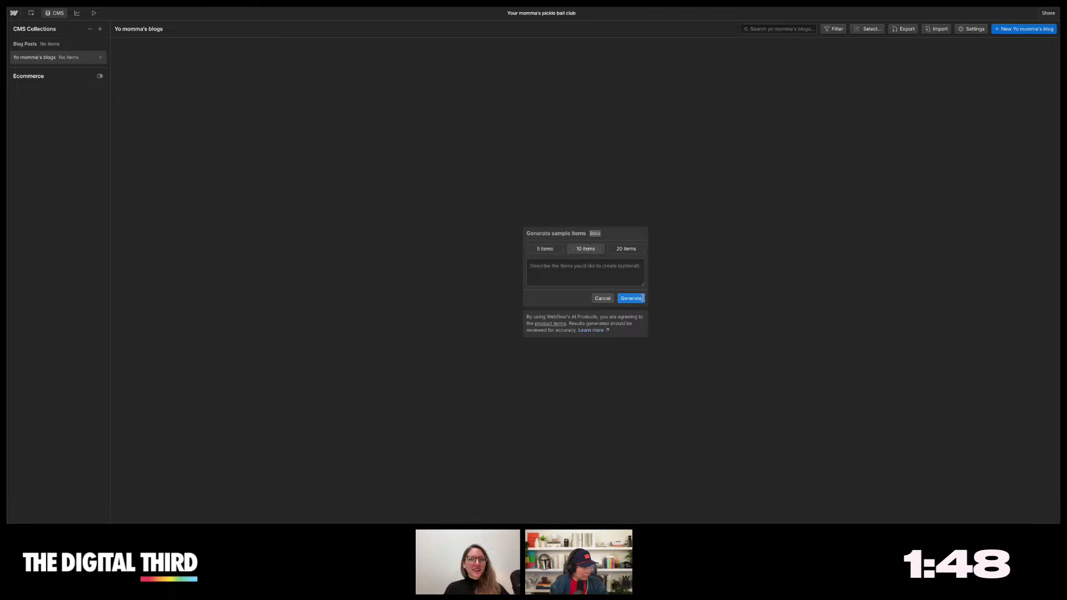
pyautogui.click(634, 299)
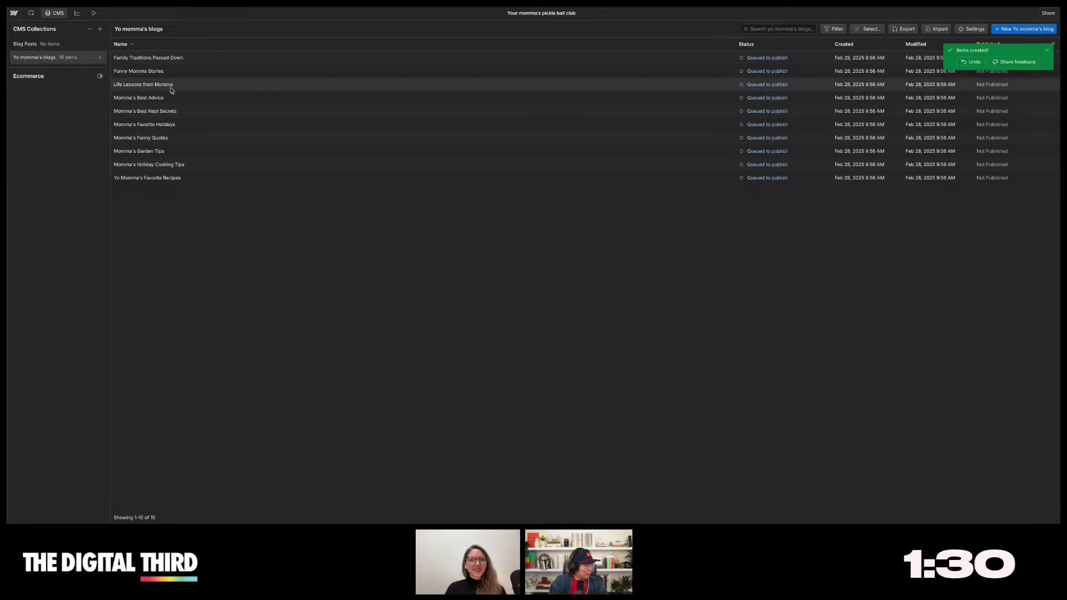
# - Examine regenerated items such as "Life Lessons from Momma" and "Funny Momma Stories", and check the custom fields in the collection's settings
pyautogui.click(170, 89)
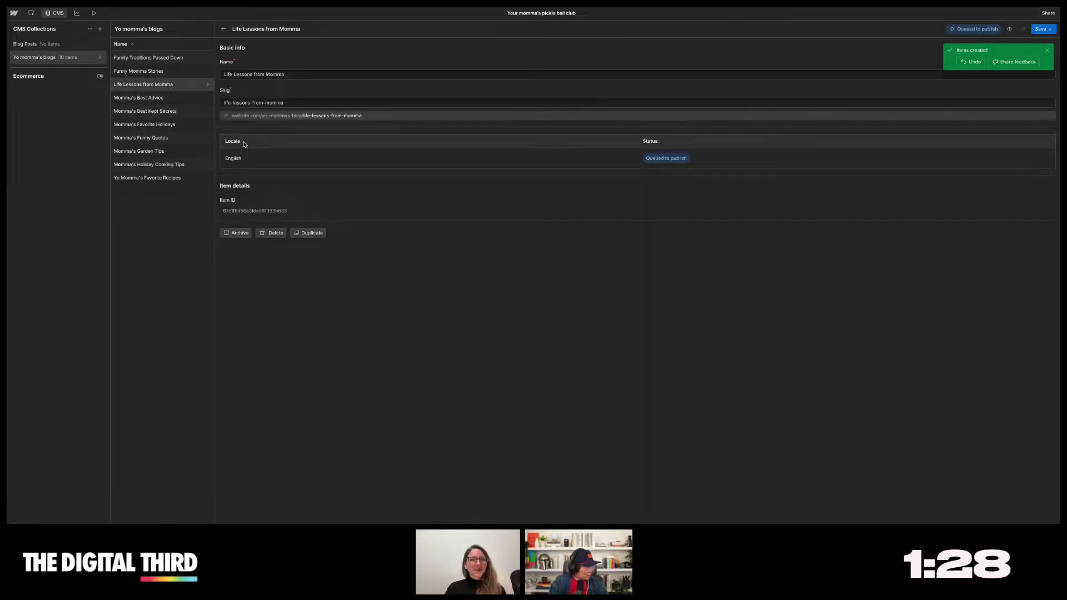
pyautogui.click(154, 103)
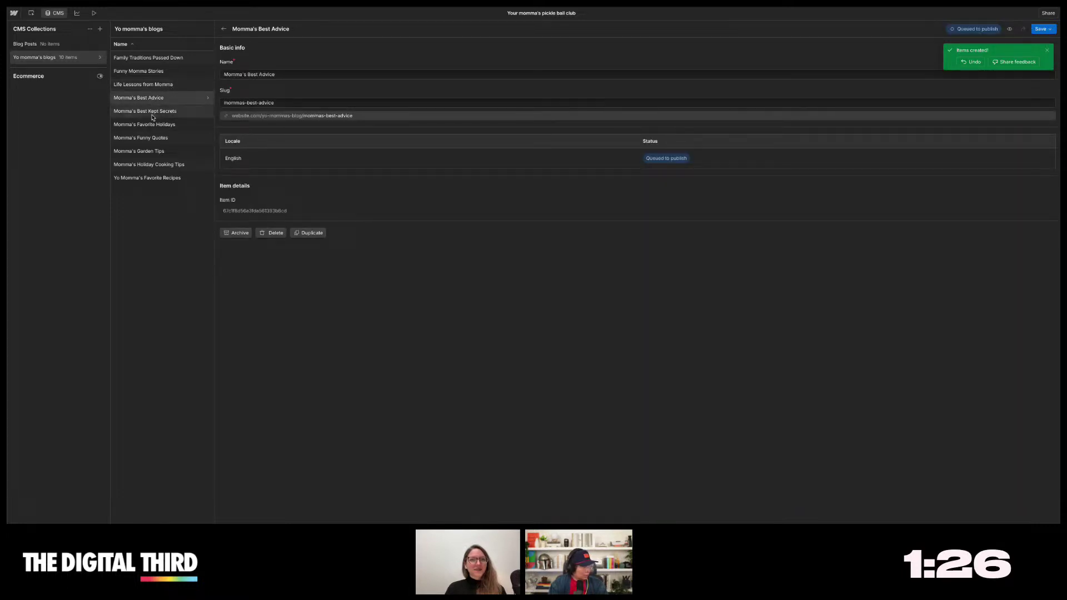
pyautogui.click(155, 111)
pyautogui.click(155, 71)
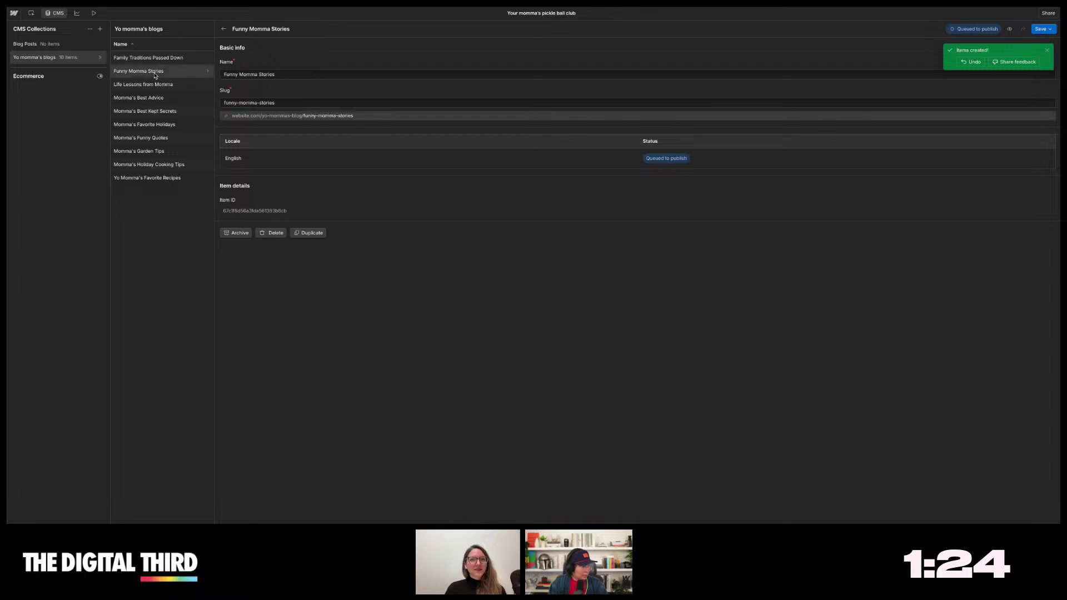
pyautogui.click(97, 57)
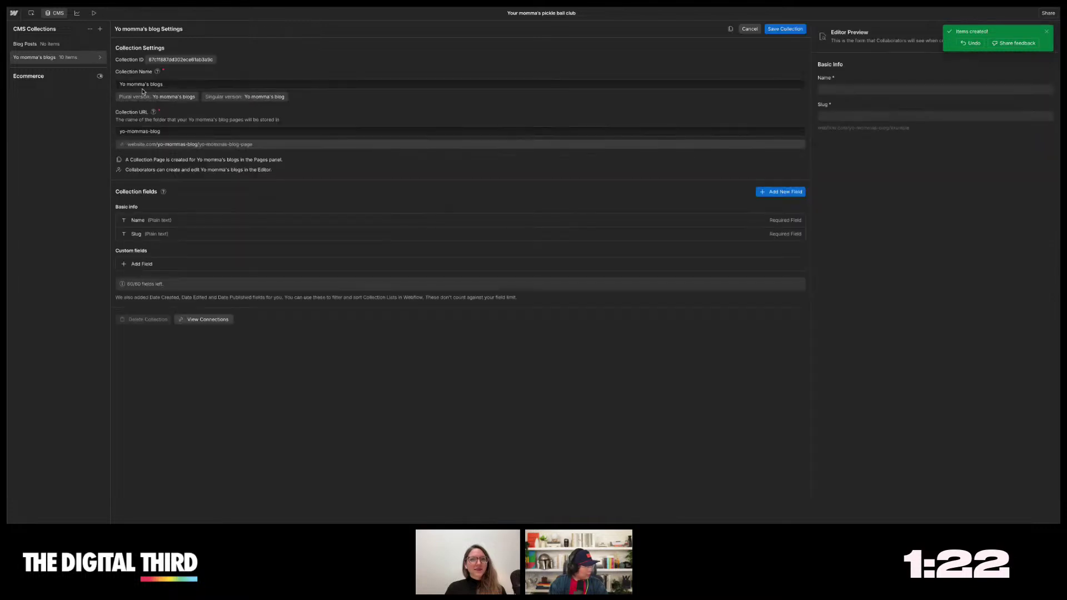
pyautogui.click(178, 265)
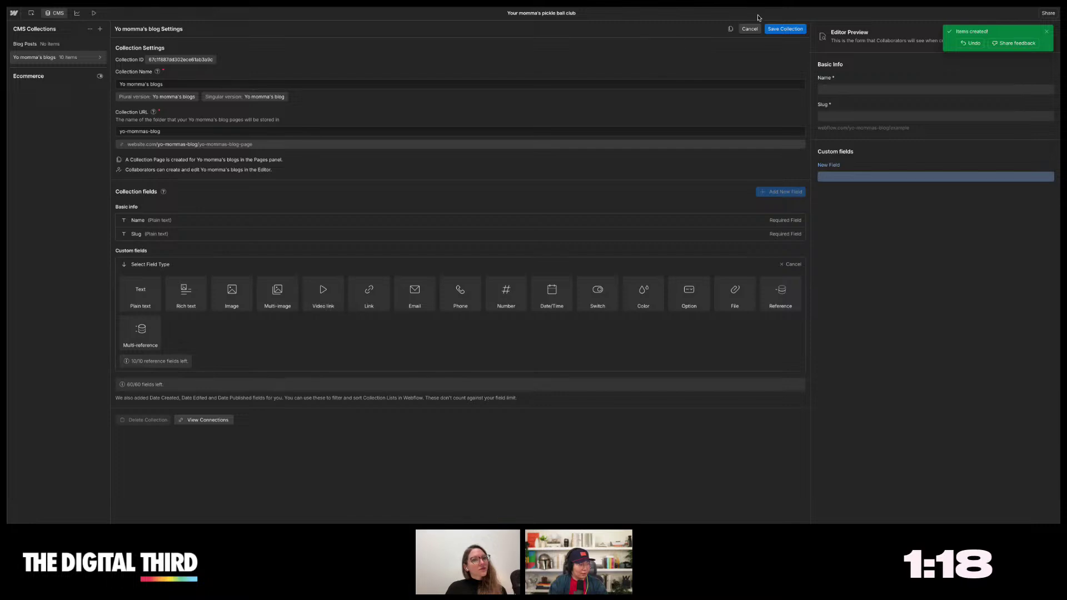
pyautogui.click(750, 29)
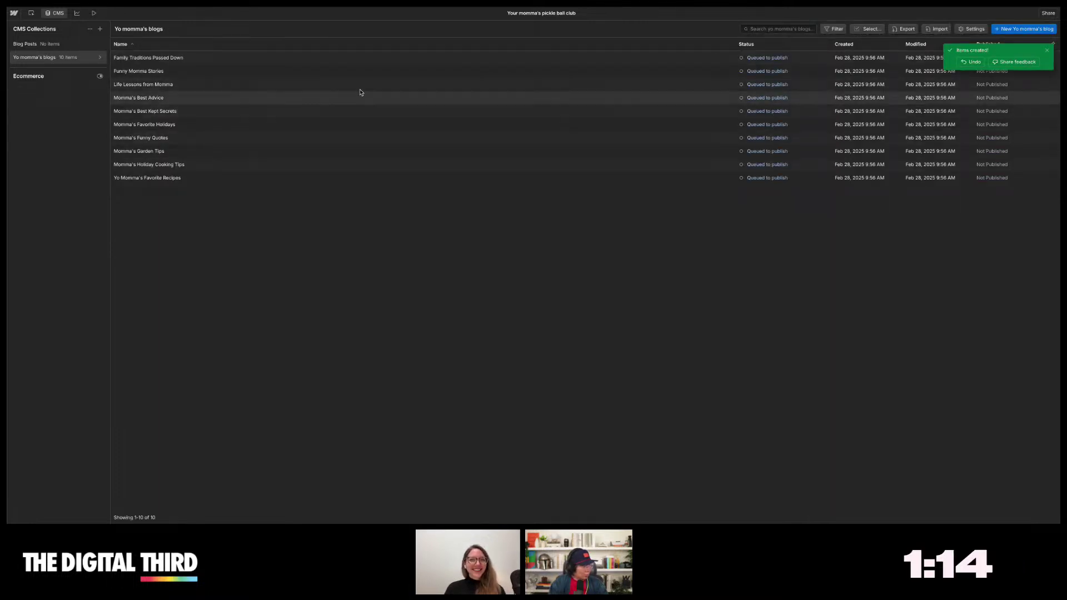
pyautogui.click(1047, 50)
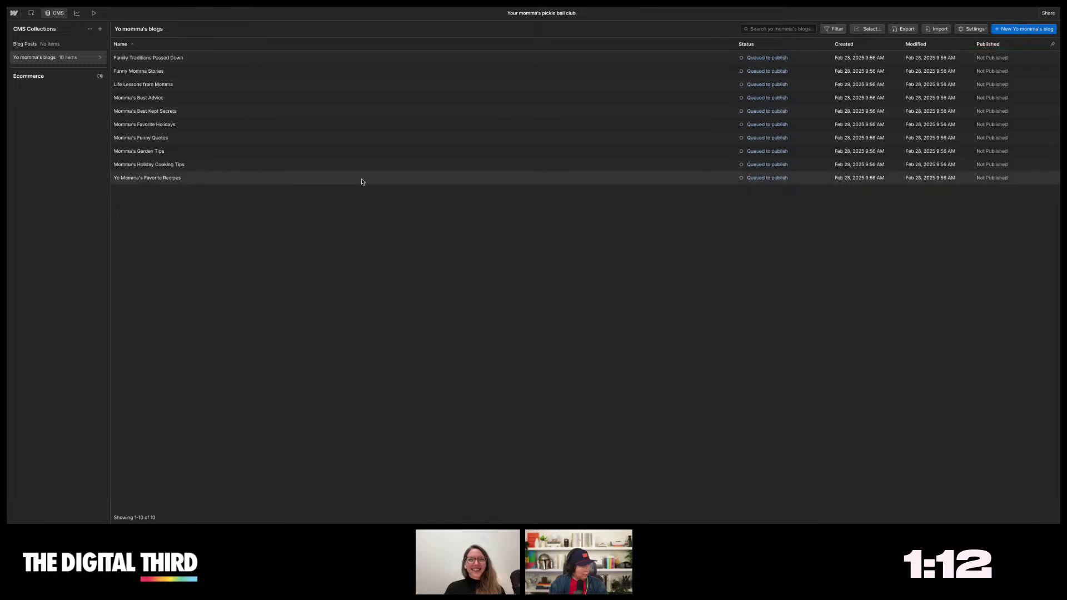
# - Return to the designer, generate a new Services page with AI, and look through its sections
pyautogui.click(13, 13)
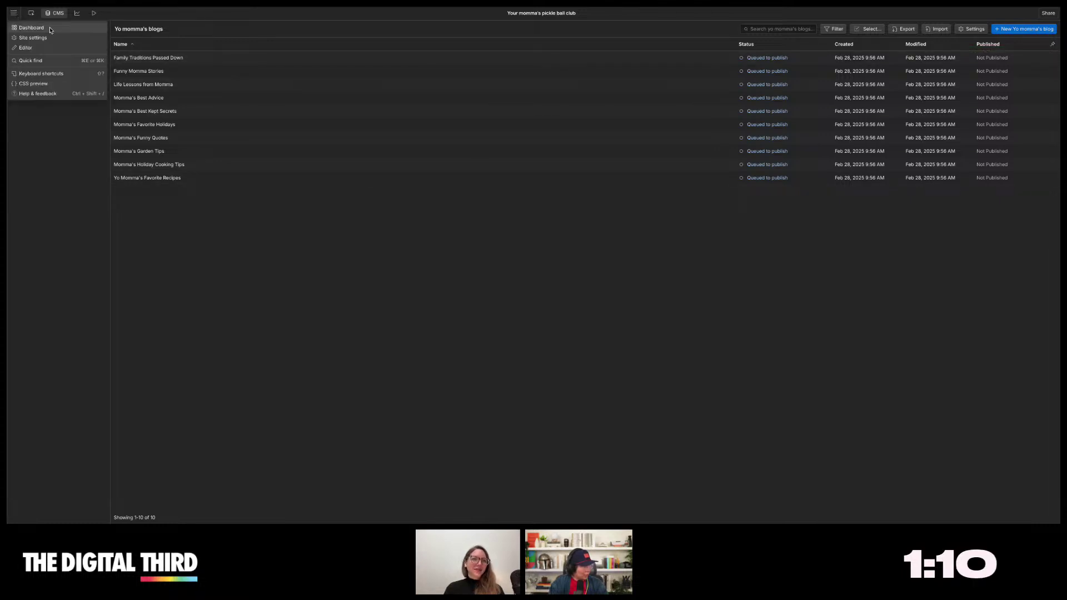
pyautogui.click(58, 15)
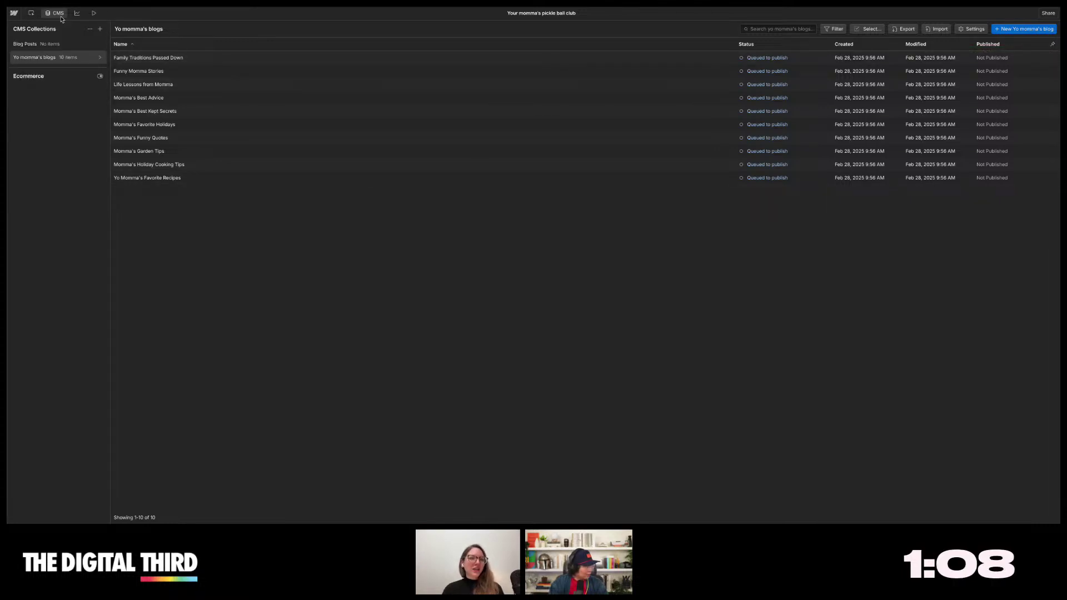
pyautogui.click(55, 14)
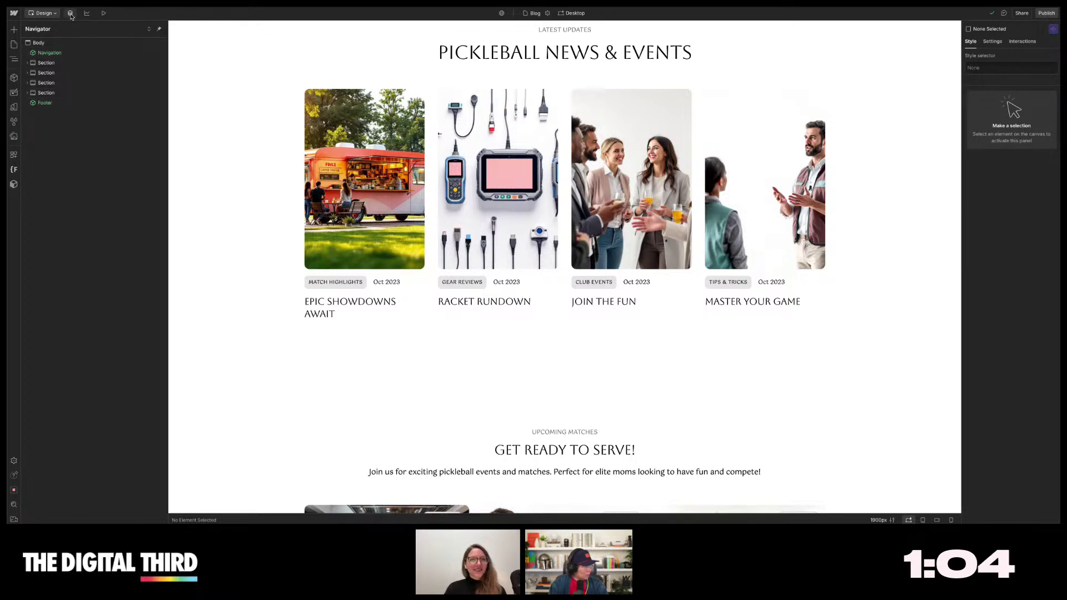
pyautogui.click(70, 13)
pyautogui.click(56, 13)
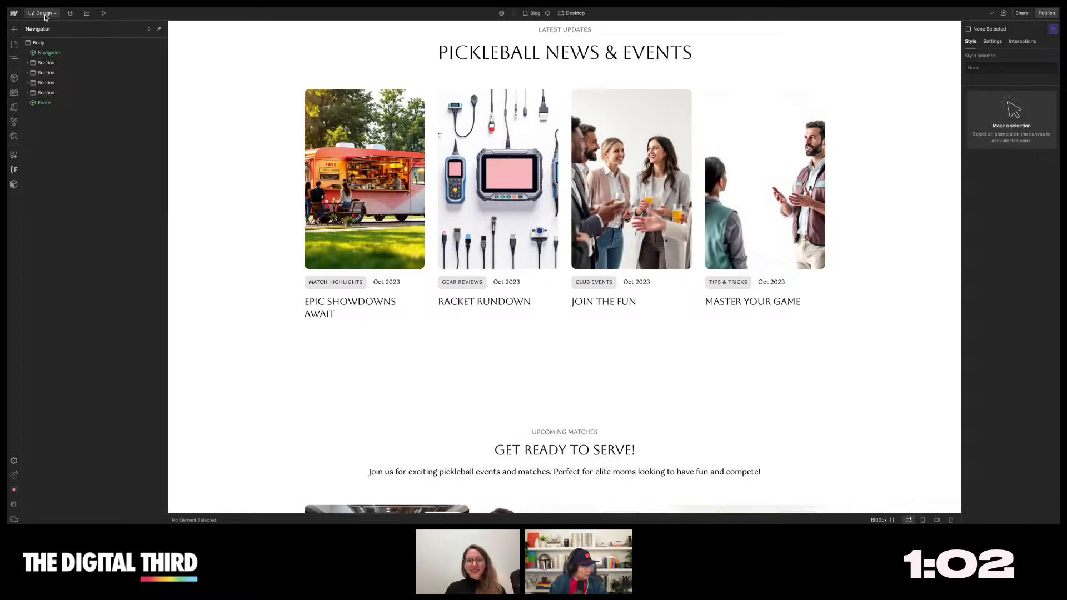
pyautogui.click(13, 45)
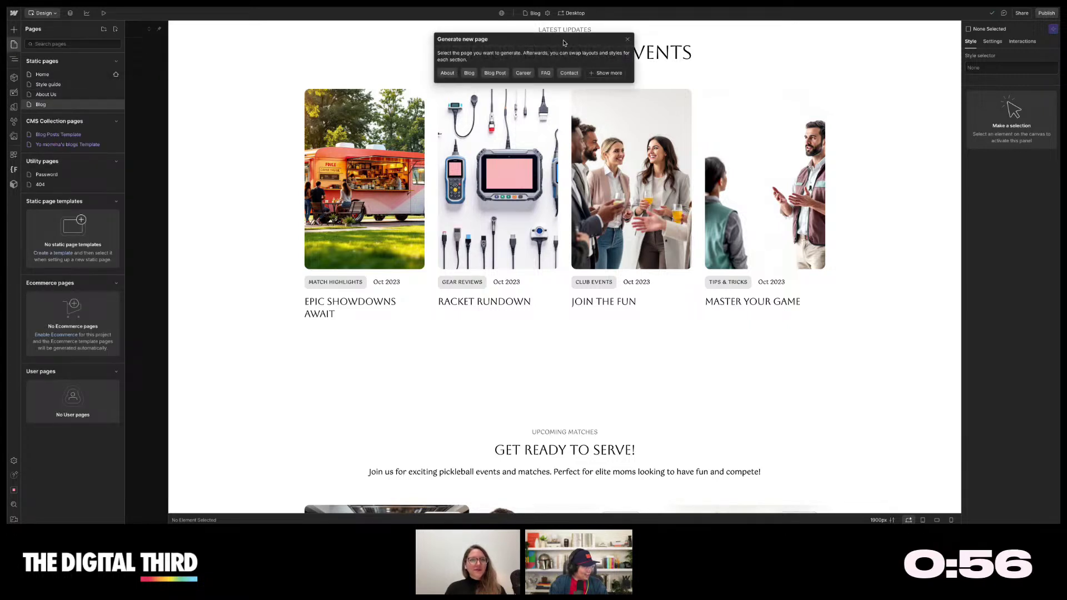
pyautogui.click(610, 75)
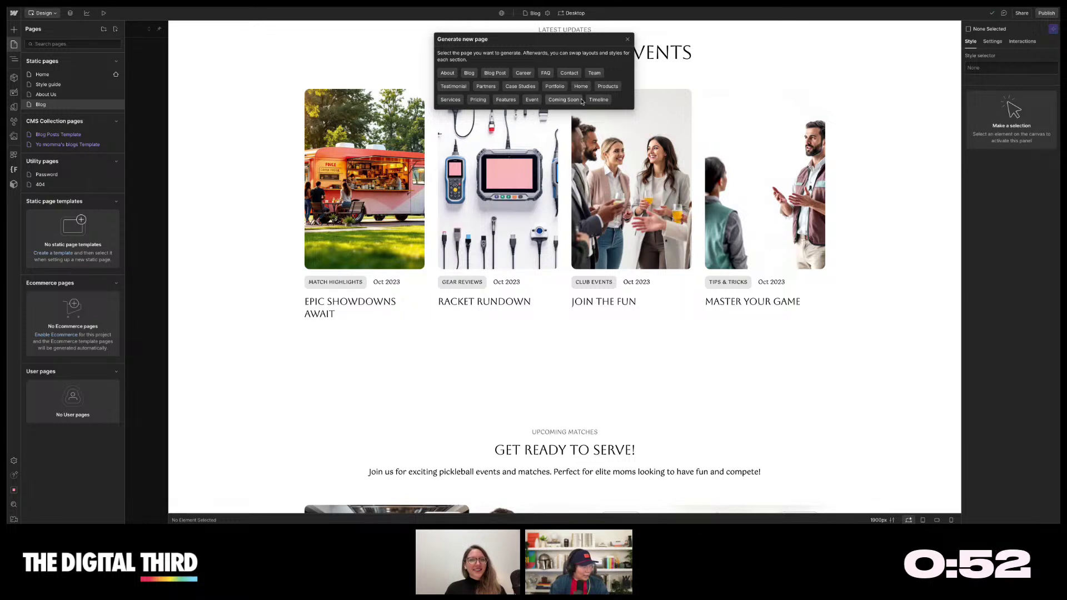
pyautogui.click(456, 101)
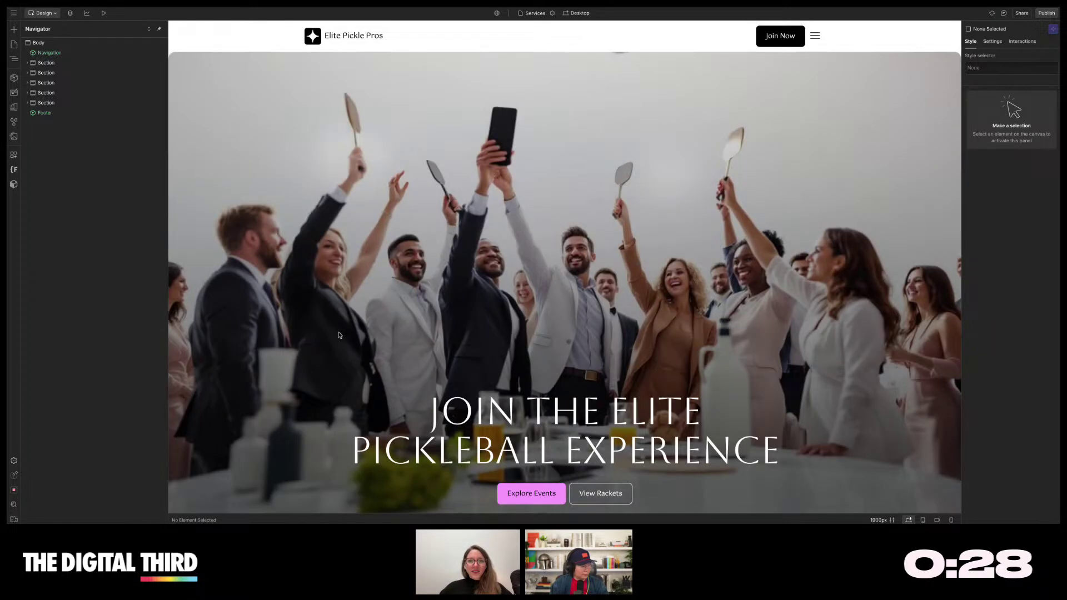
pyautogui.scroll(-10, 236, 222)
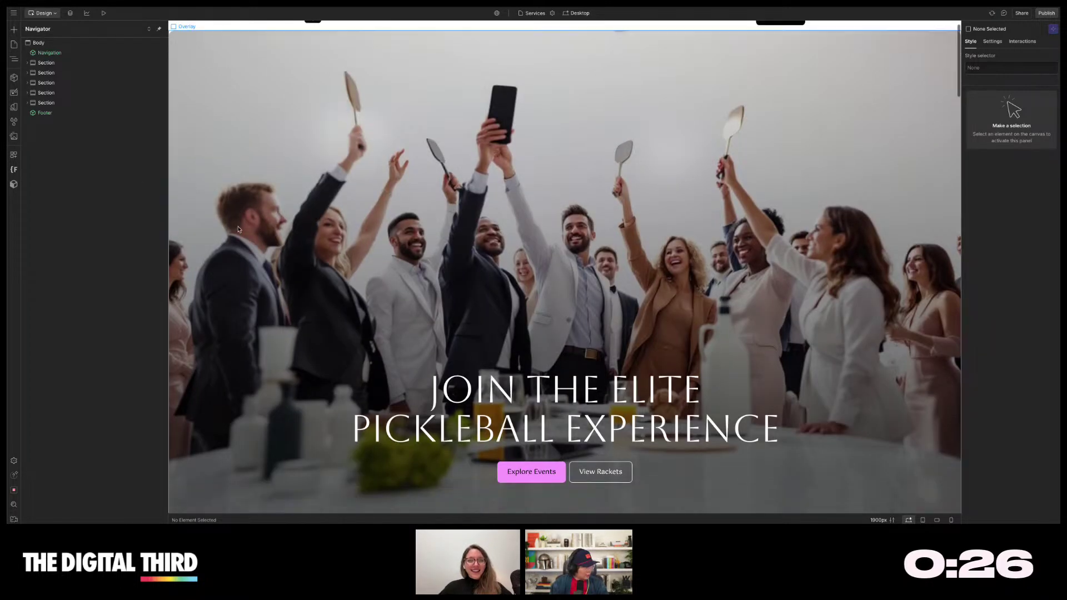
pyautogui.scroll(-15, 237, 230)
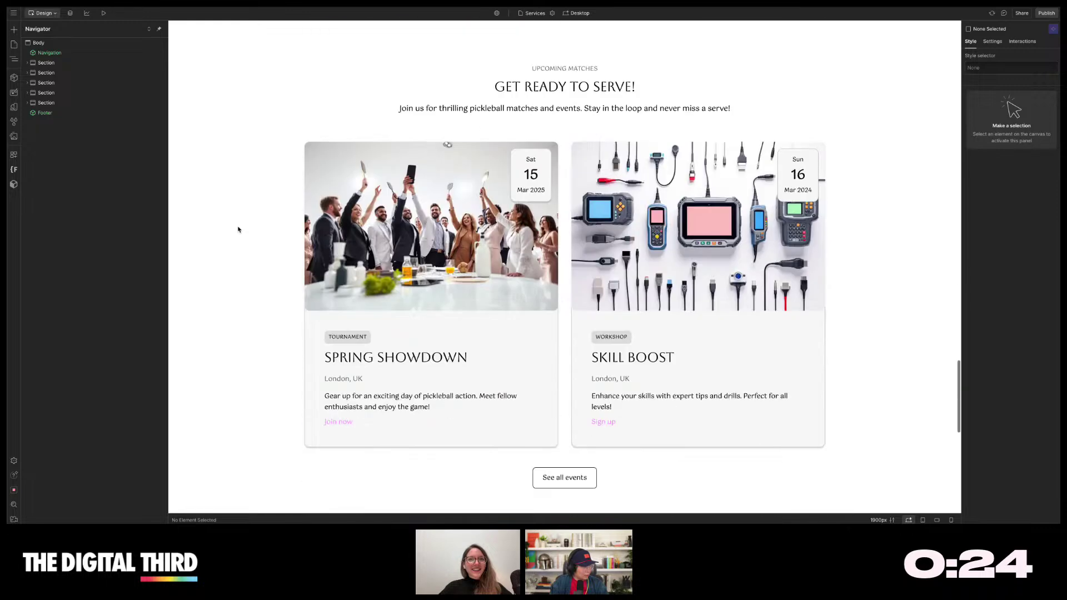
pyautogui.scroll(-5, 238, 230)
pyautogui.scroll(20, 238, 230)
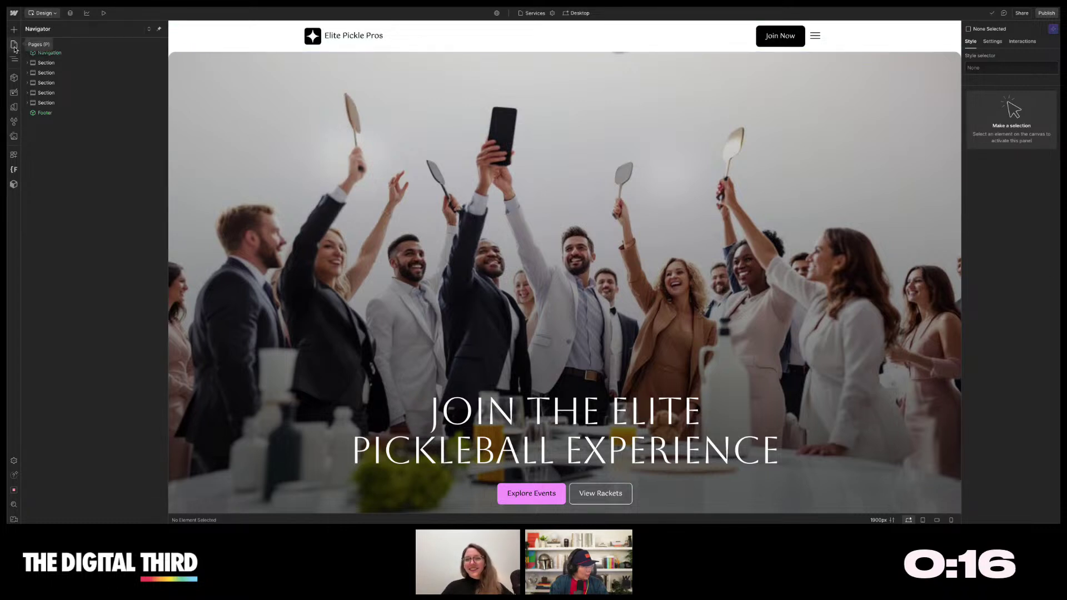
# - Preview the Home page and publish the site
pyautogui.click(106, 14)
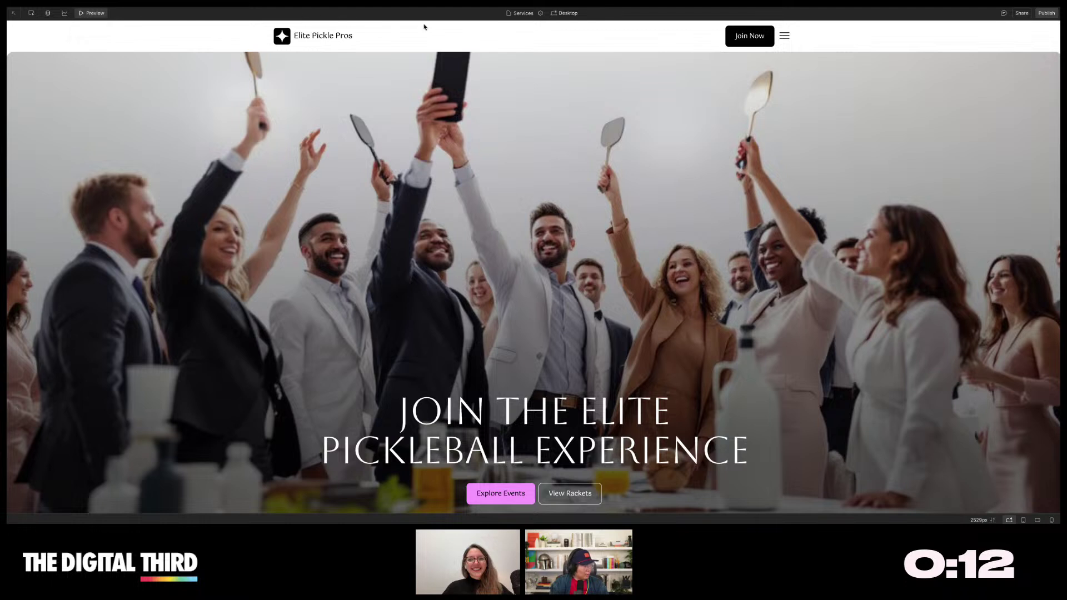
pyautogui.click(523, 13)
pyautogui.click(532, 51)
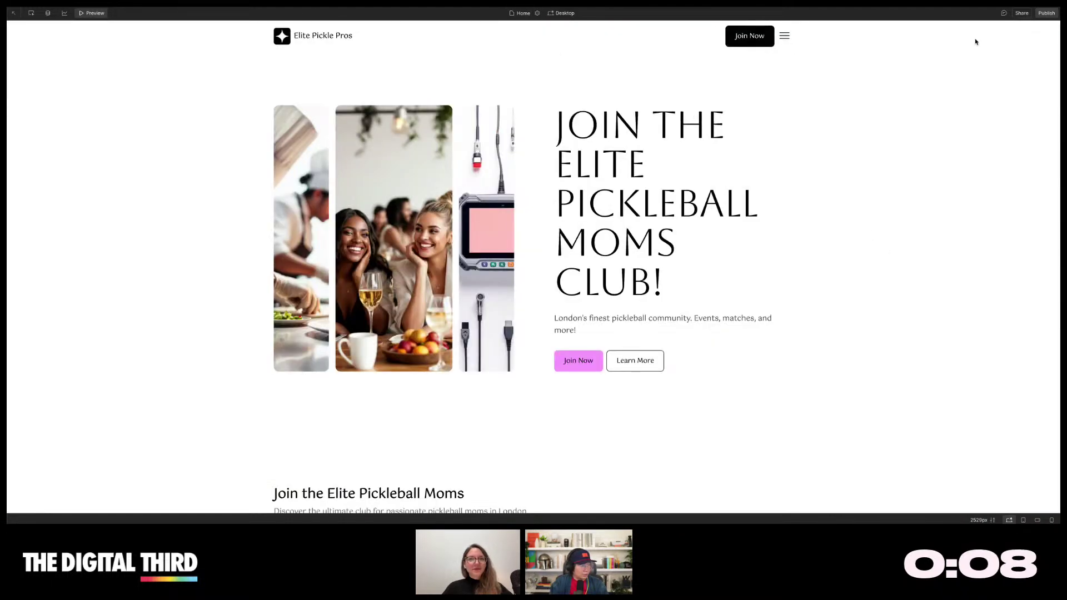
pyautogui.click(1047, 13)
pyautogui.click(1018, 131)
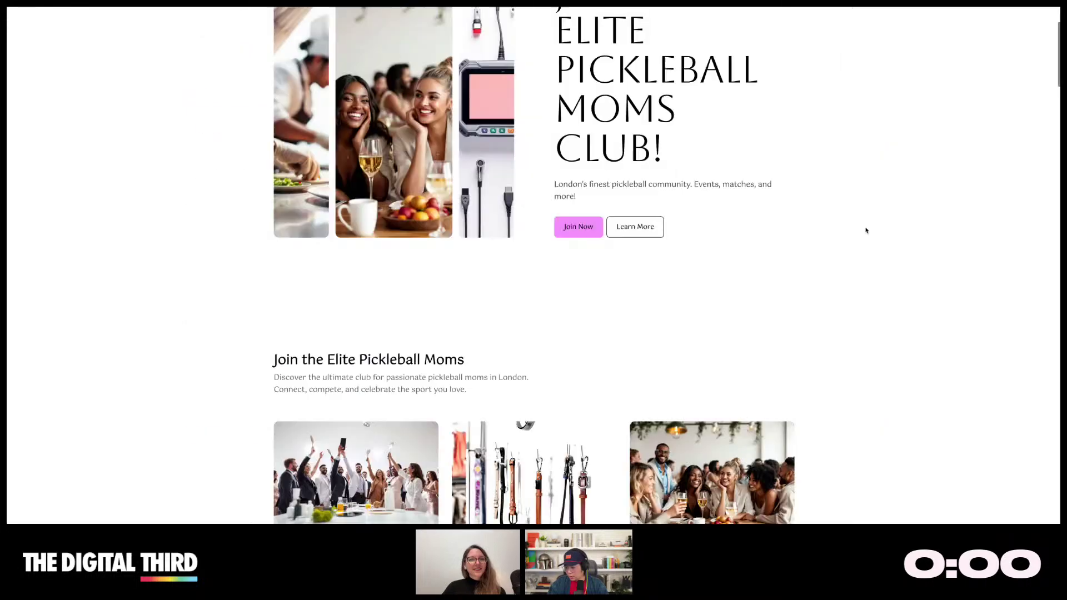
# - Examine the published home page from the hero down to the footer, trying the See All button under the upcoming matches
pyautogui.scroll(2, 866, 230)
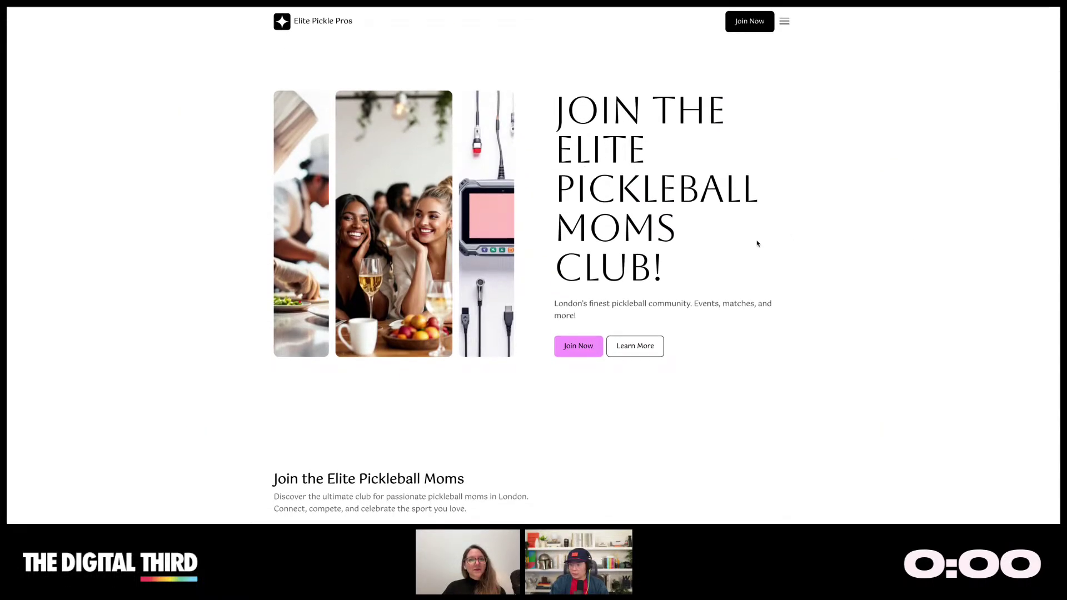
pyautogui.scroll(-10, 841, 303)
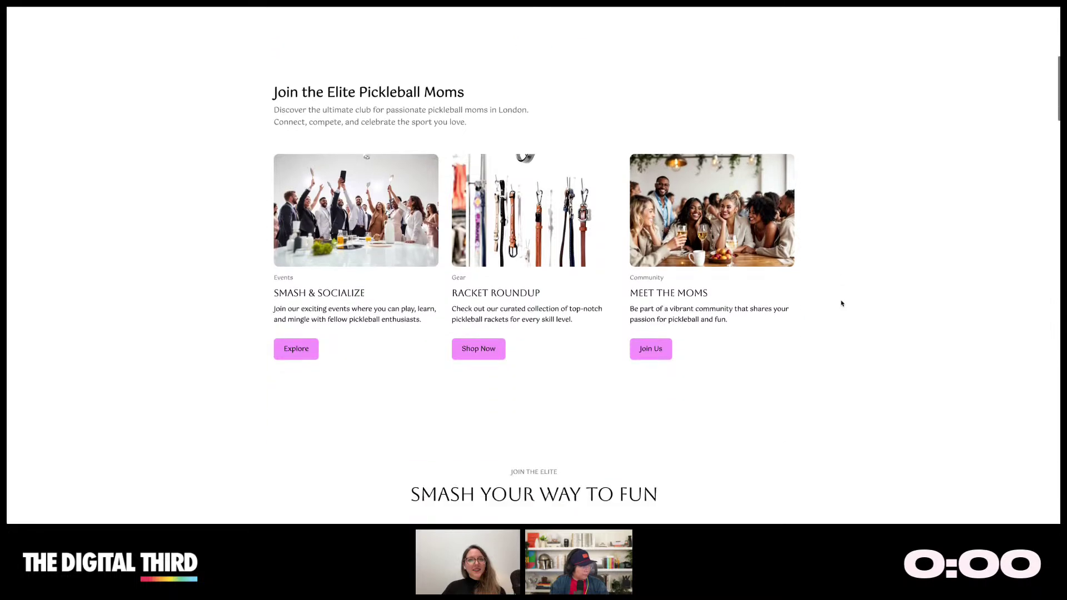
pyautogui.scroll(-10, 586, 288)
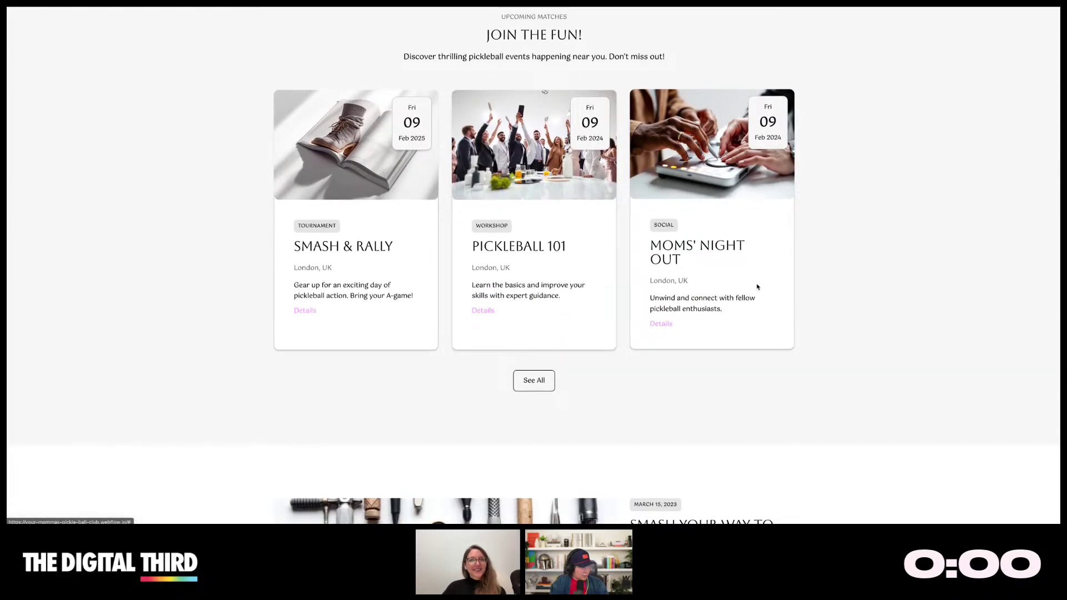
pyautogui.click(548, 377)
pyautogui.scroll(-8, 855, 254)
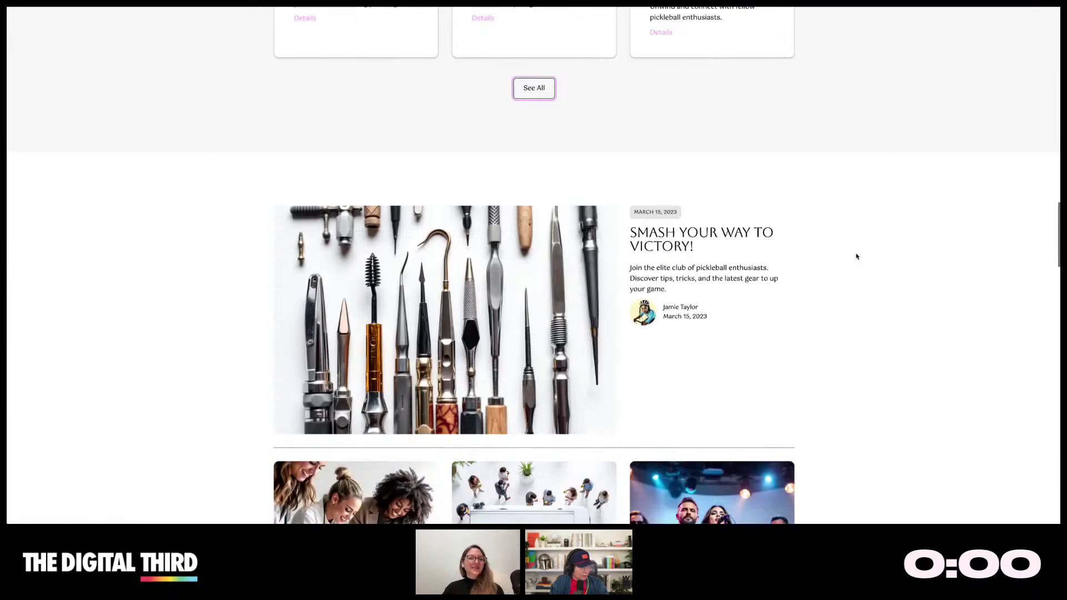
pyautogui.scroll(-3, 574, 252)
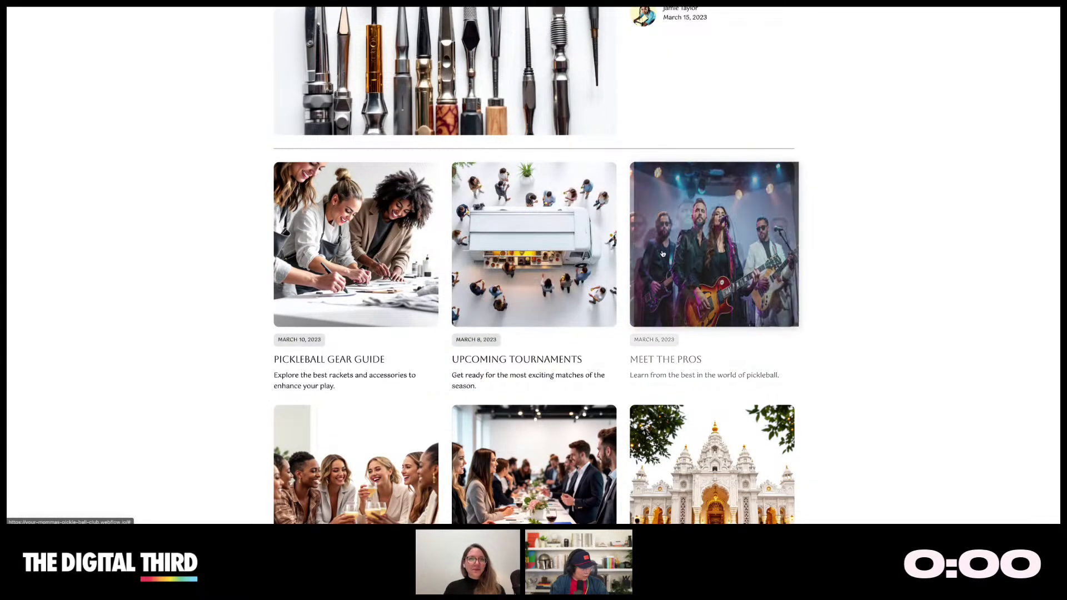
pyautogui.scroll(-20, 644, 255)
pyautogui.scroll(-6, 662, 253)
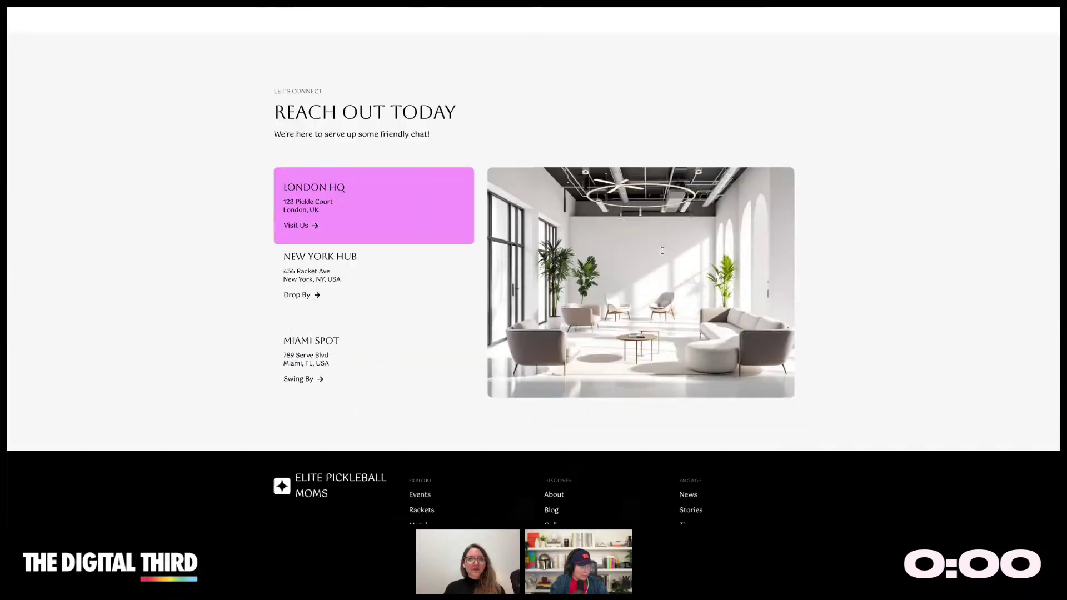
pyautogui.scroll(7, 662, 252)
pyautogui.scroll(-8, 612, 230)
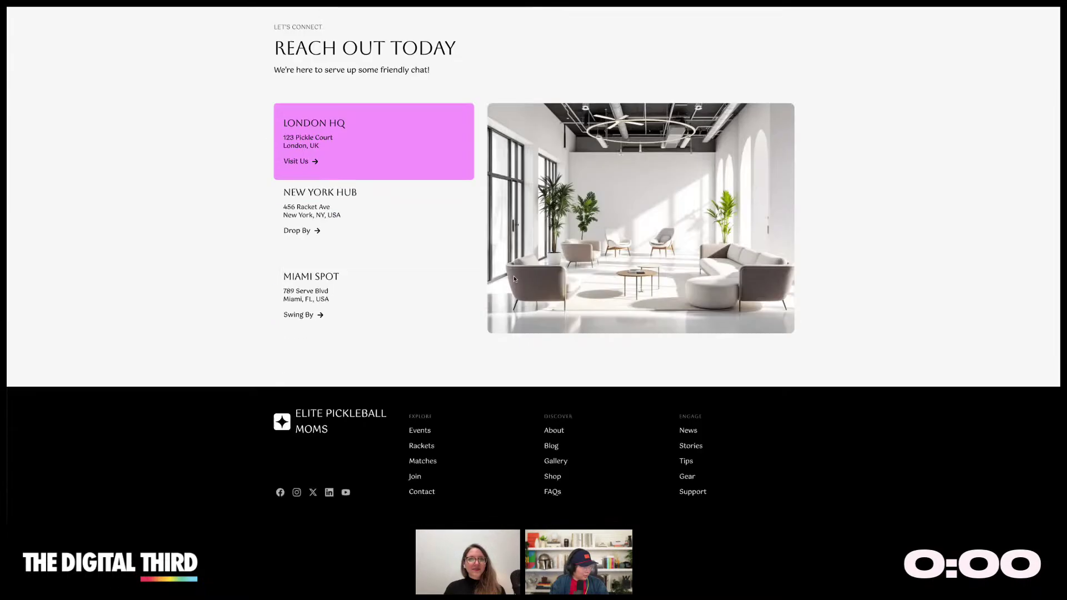
# - Test the Miami Spot and New York Hub tabs in the contact section, and open and close the site's navigation menu
pyautogui.click(389, 294)
pyautogui.click(391, 225)
pyautogui.scroll(20, 756, 171)
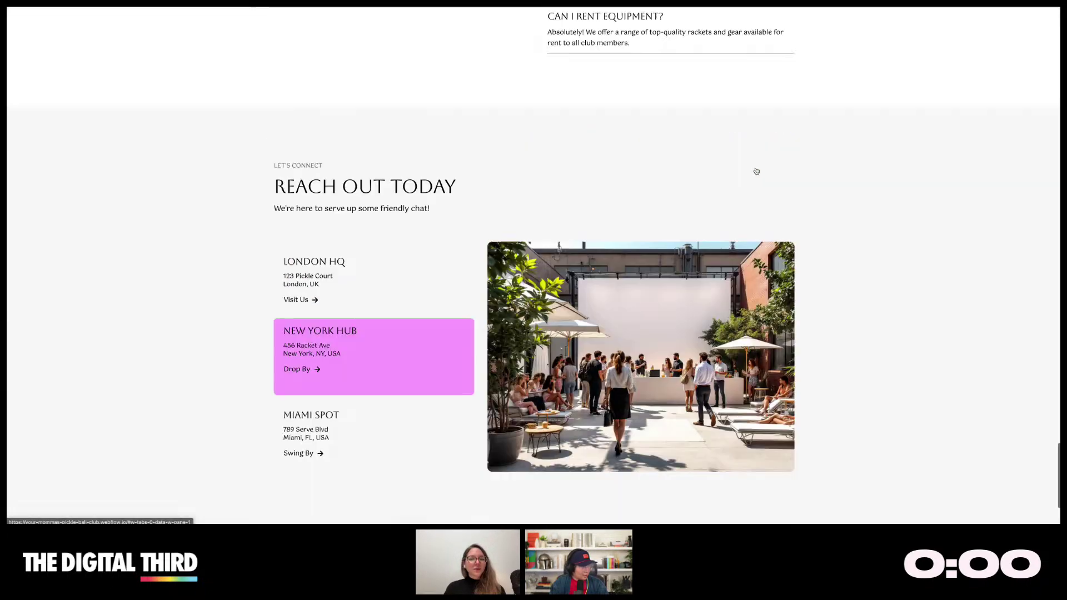
pyautogui.scroll(10, 756, 171)
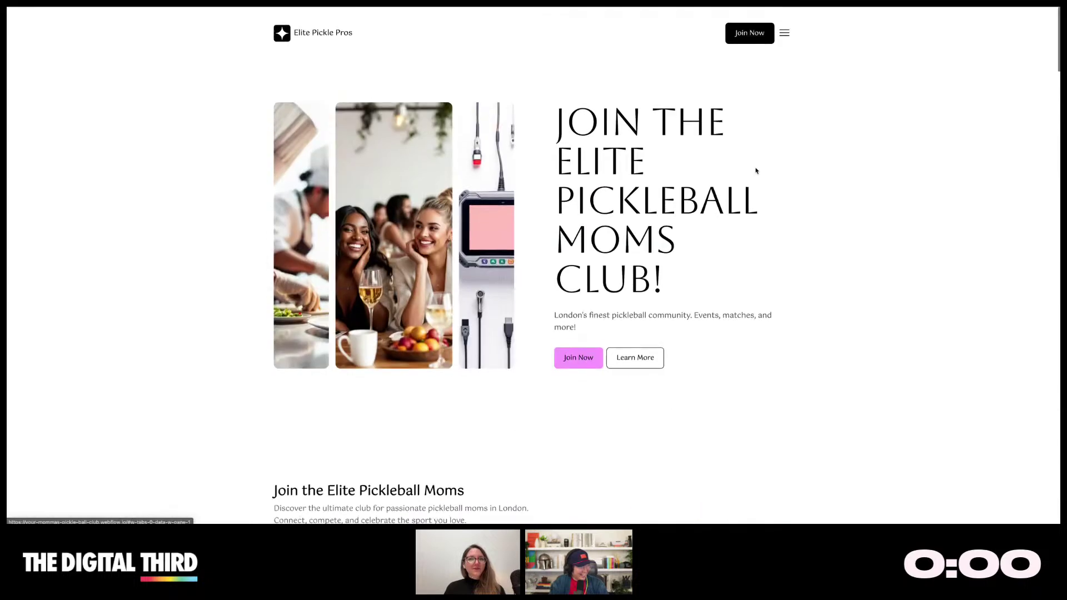
pyautogui.click(784, 22)
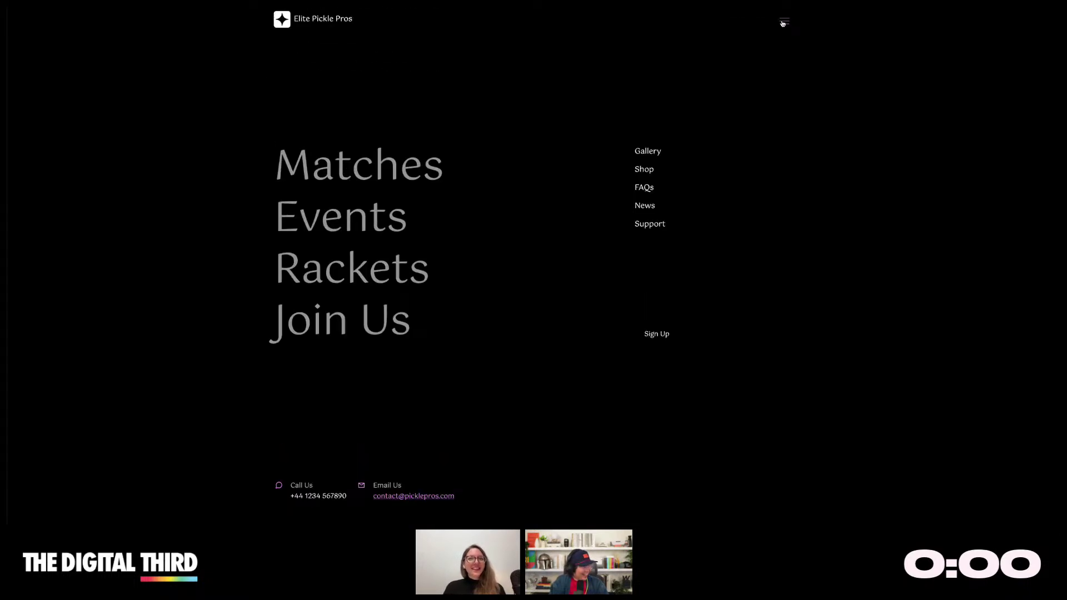
pyautogui.click(782, 22)
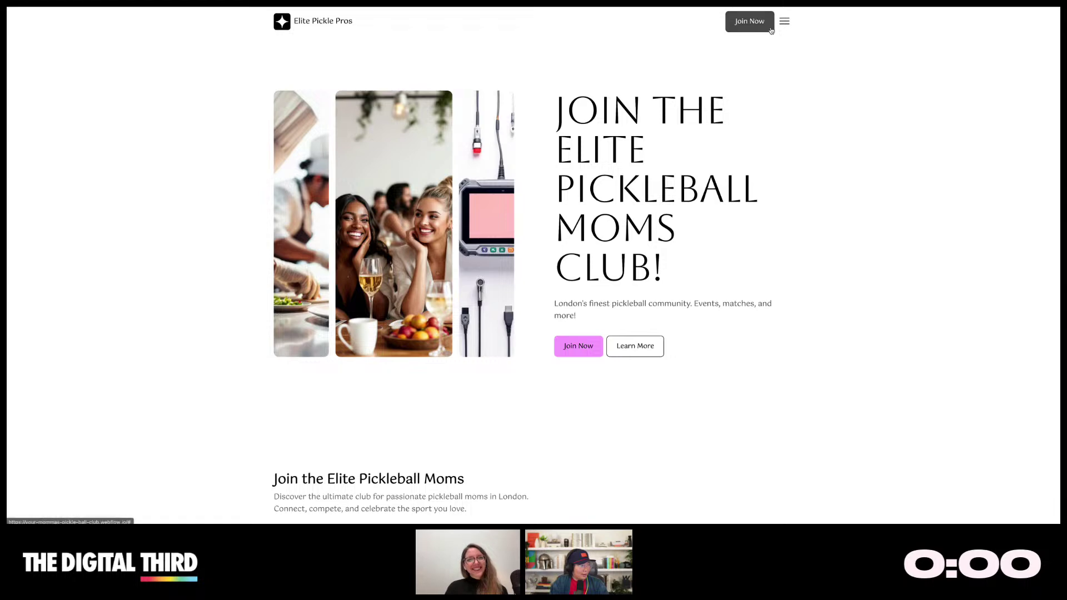
# - Review the published home page's sections again, from the club introduction cards to the Rave Reviews section
pyautogui.scroll(-6, 736, 152)
pyautogui.scroll(-10, 827, 145)
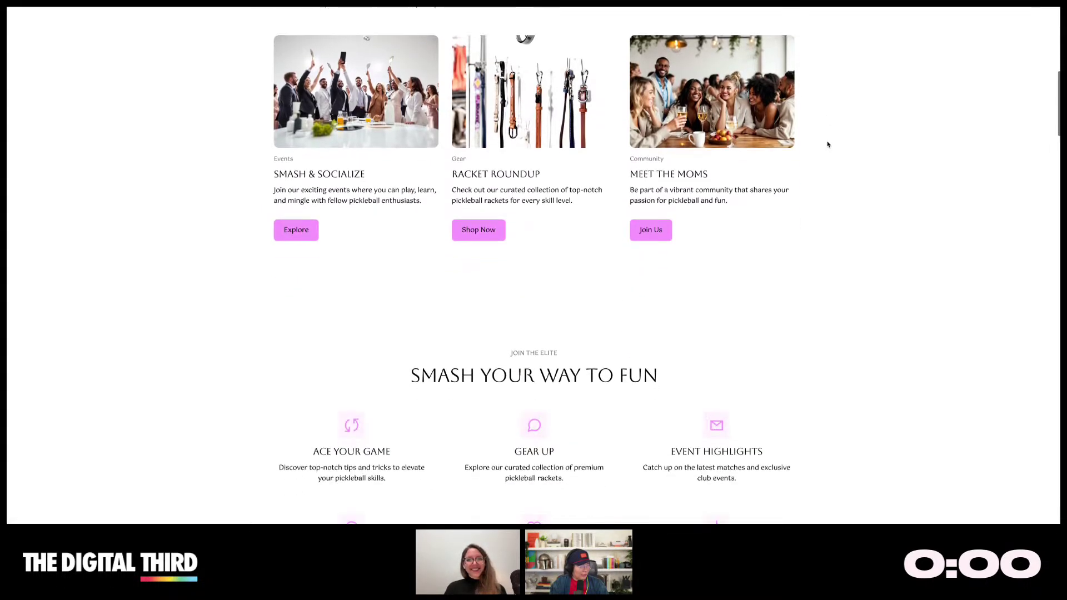
pyautogui.scroll(-10, 828, 144)
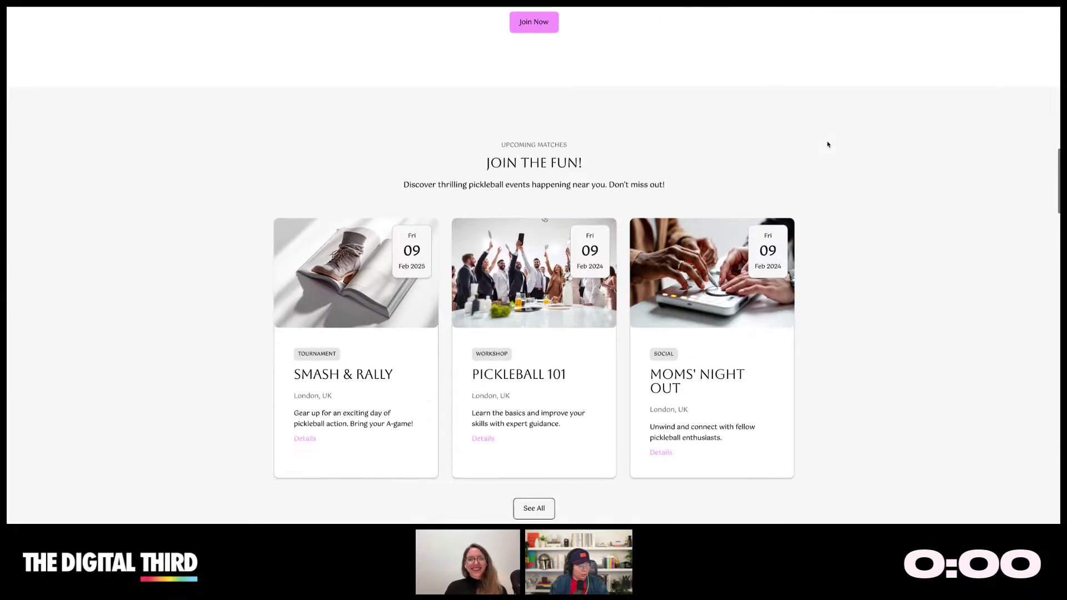
pyautogui.scroll(-12, 827, 145)
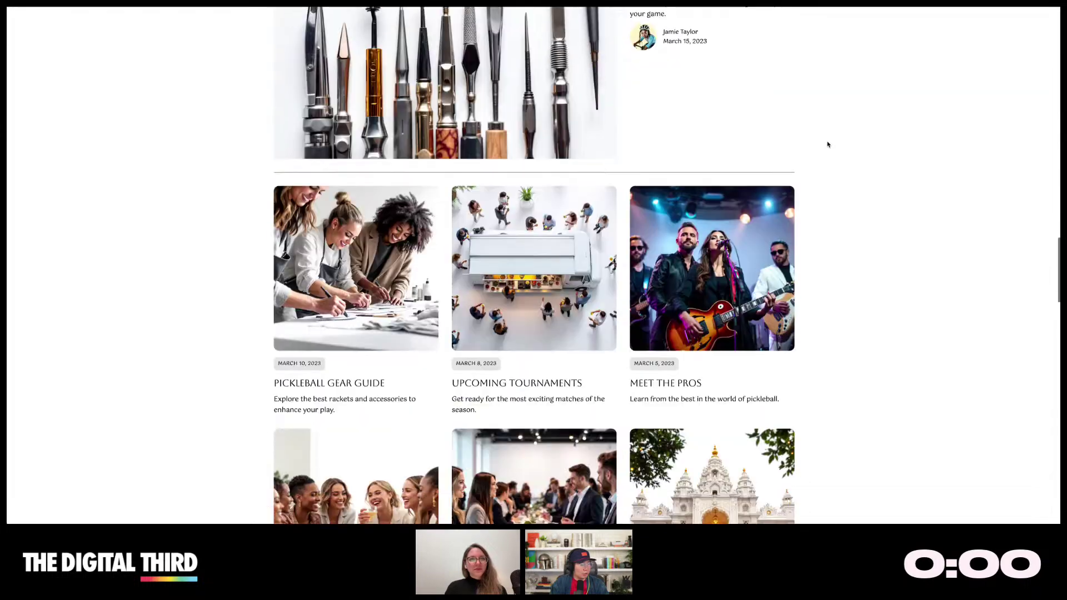
pyautogui.scroll(-12, 827, 145)
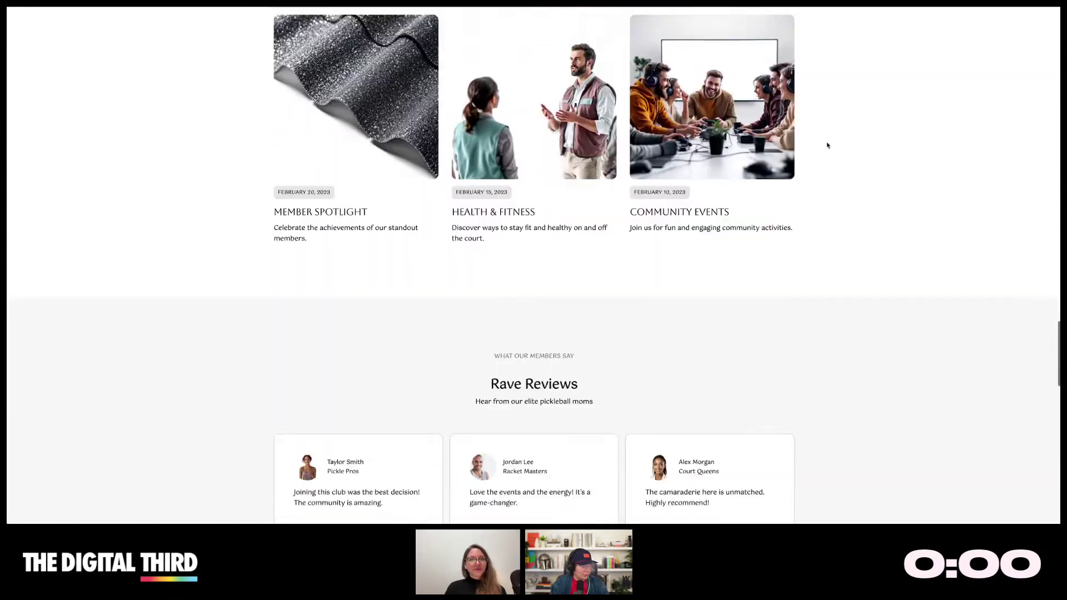
# - Return to the start of the published home page, check its navigation menu once more and close the published site
pyautogui.scroll(20, 828, 145)
pyautogui.scroll(15, 827, 145)
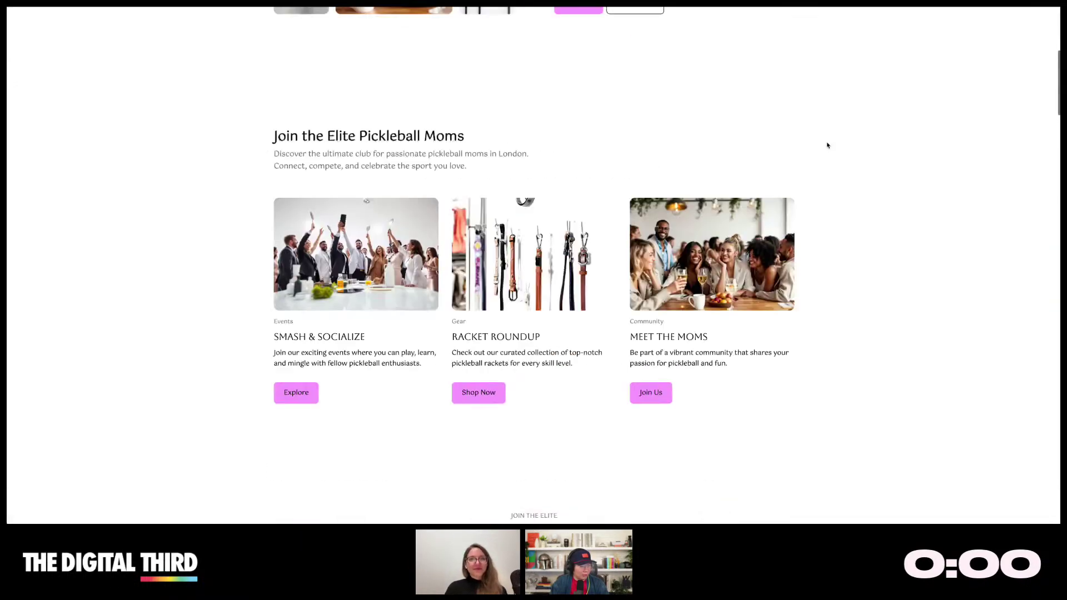
pyautogui.click(783, 23)
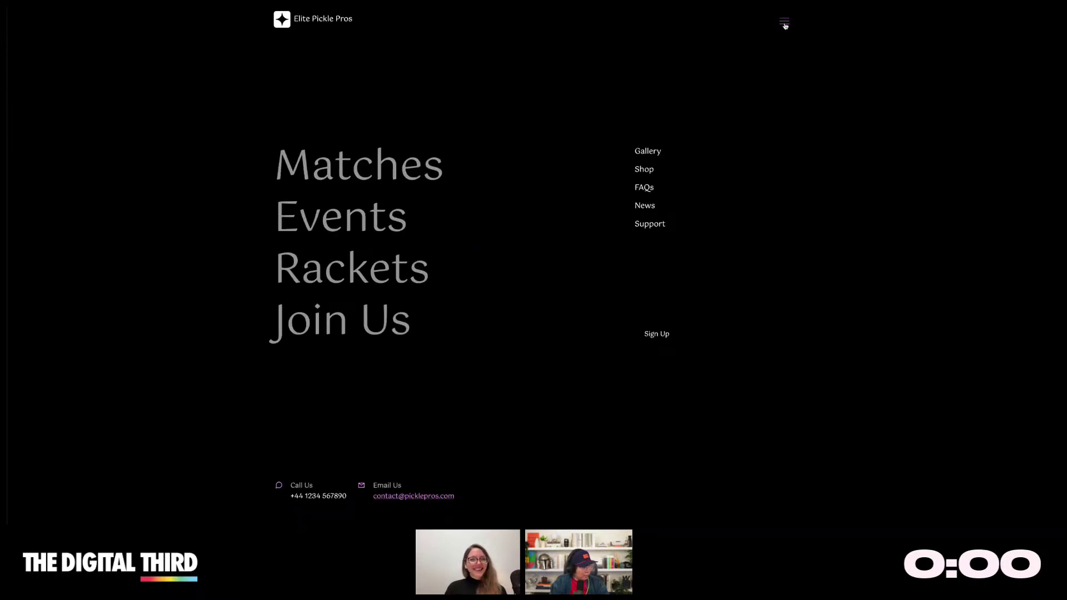
pyautogui.click(784, 23)
pyautogui.press('super+w')
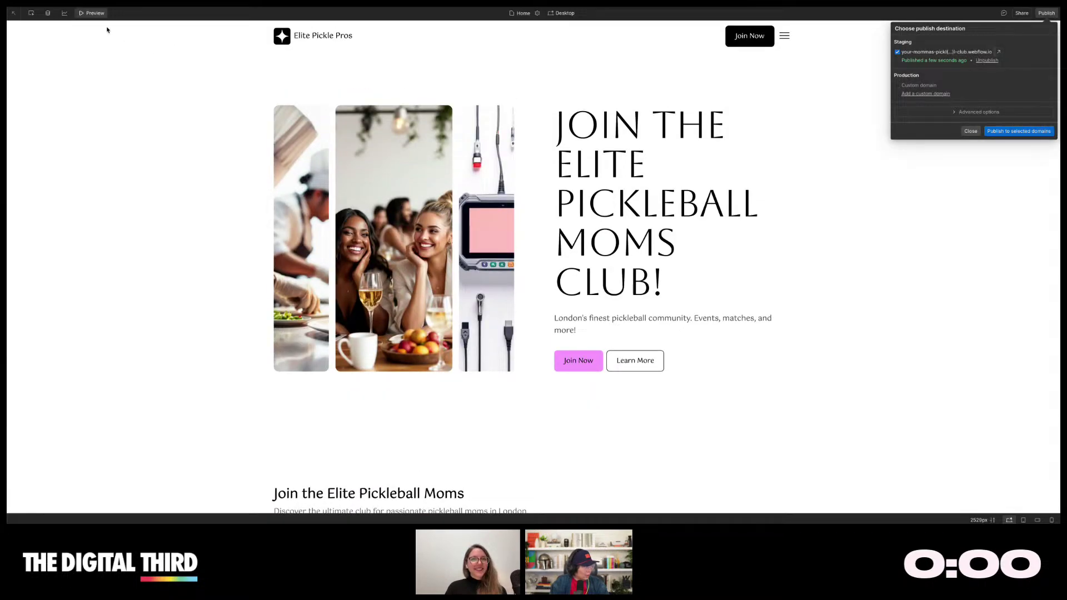
# - Preview the Style guide and About Us pages, examine About Us down to its footer and return to design mode
pyautogui.click(558, 15)
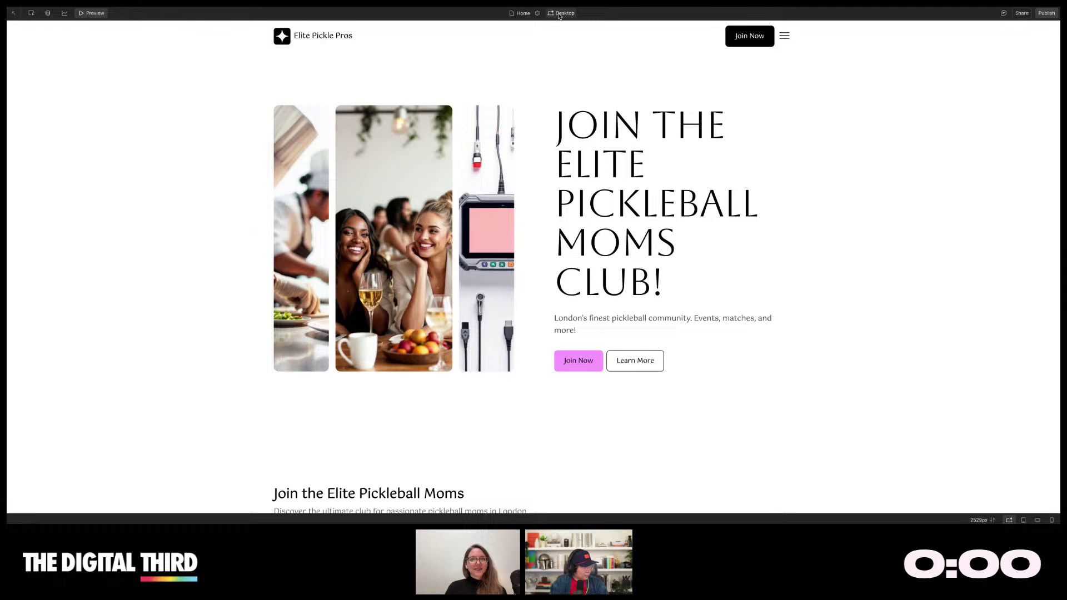
pyautogui.click(522, 14)
pyautogui.click(549, 64)
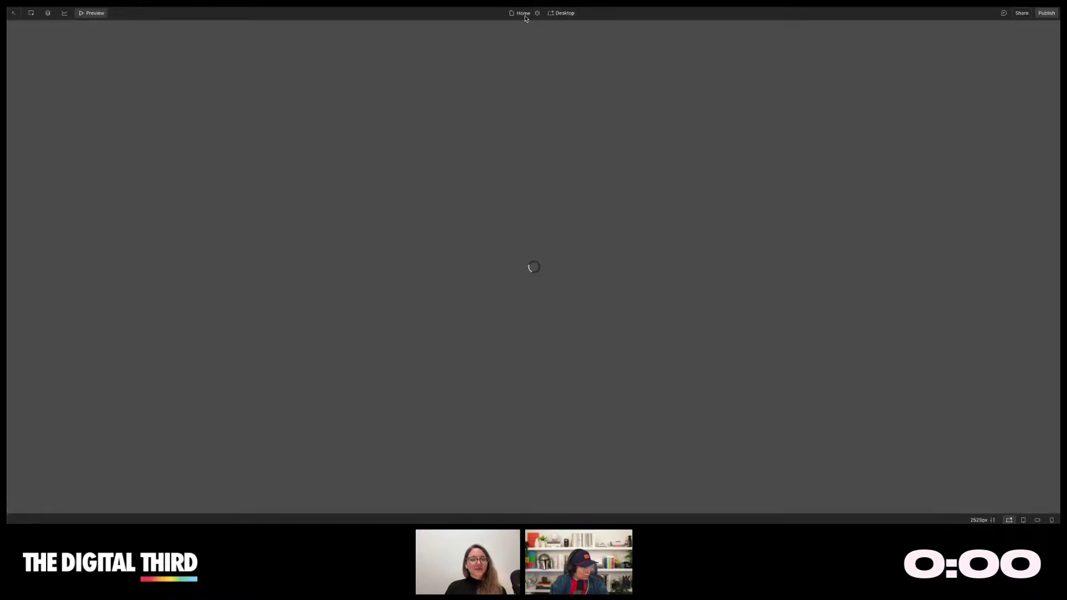
pyautogui.click(523, 16)
pyautogui.click(540, 69)
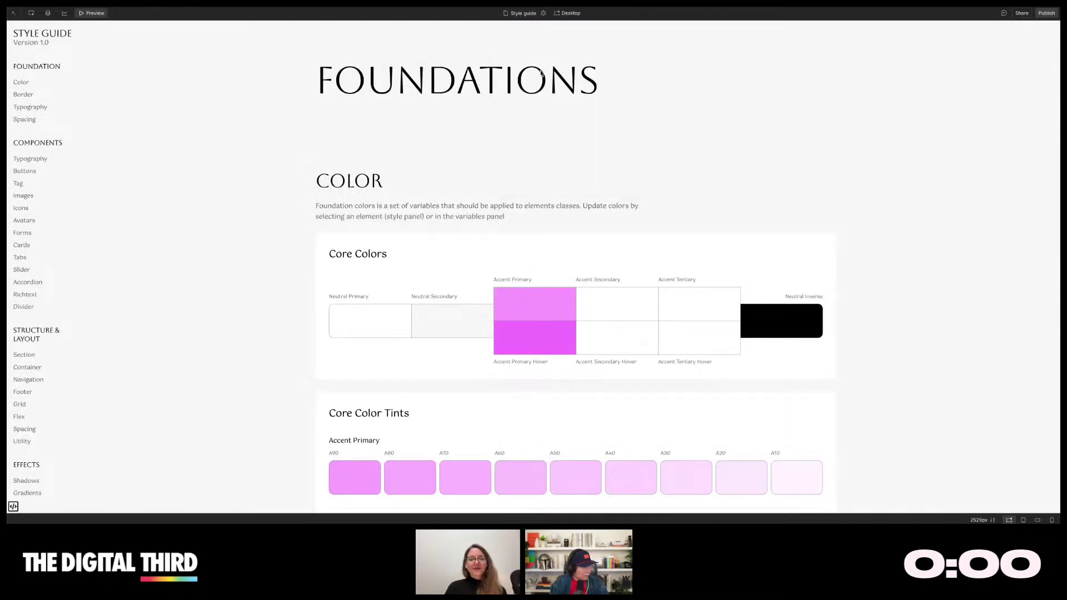
pyautogui.scroll(-20, 758, 188)
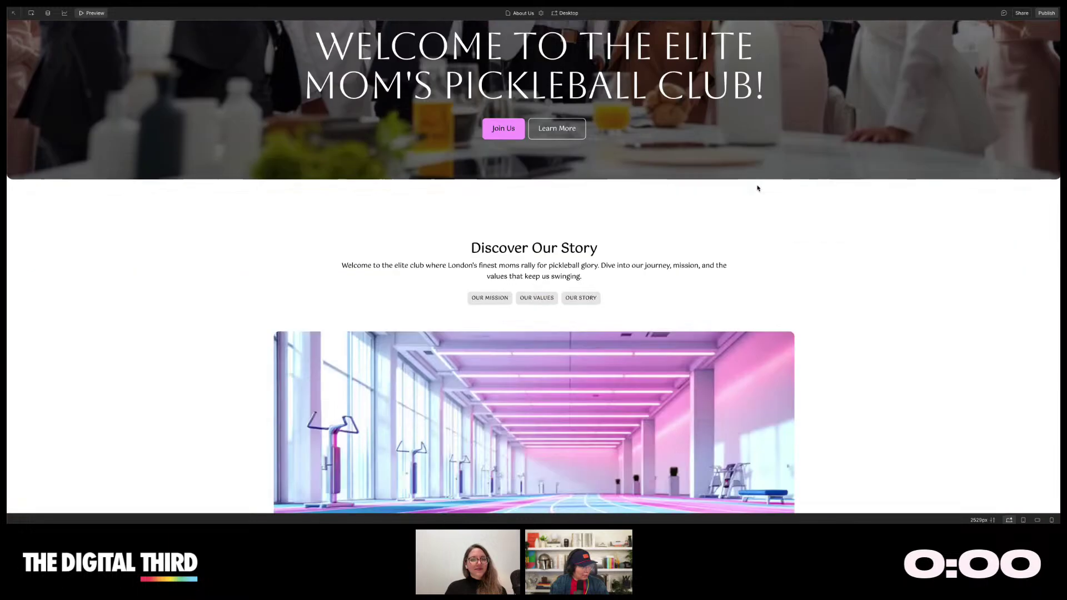
pyautogui.scroll(-15, 757, 189)
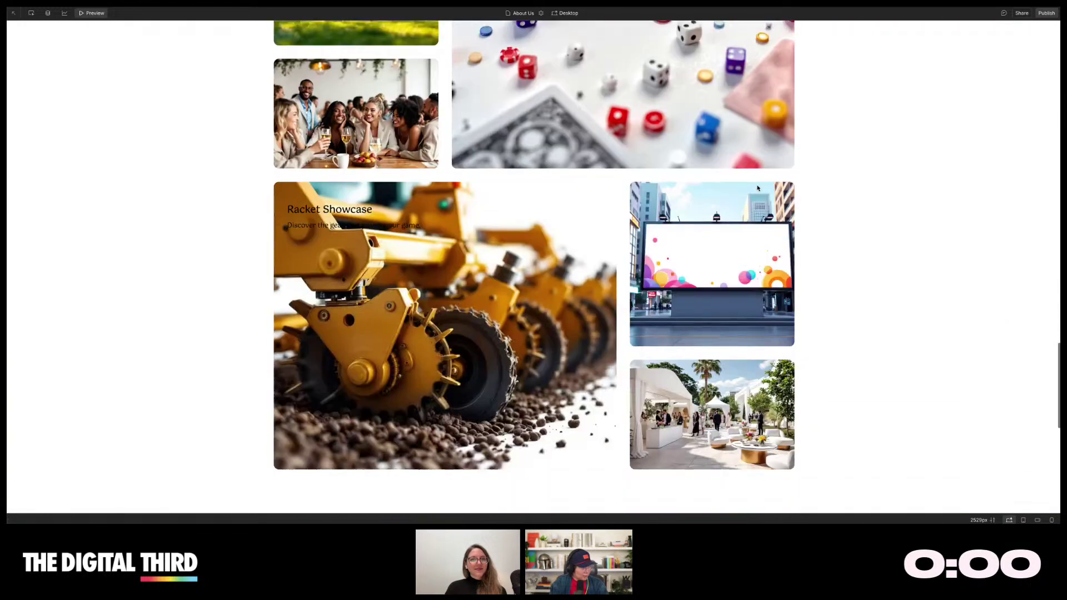
pyautogui.scroll(-2, 854, 227)
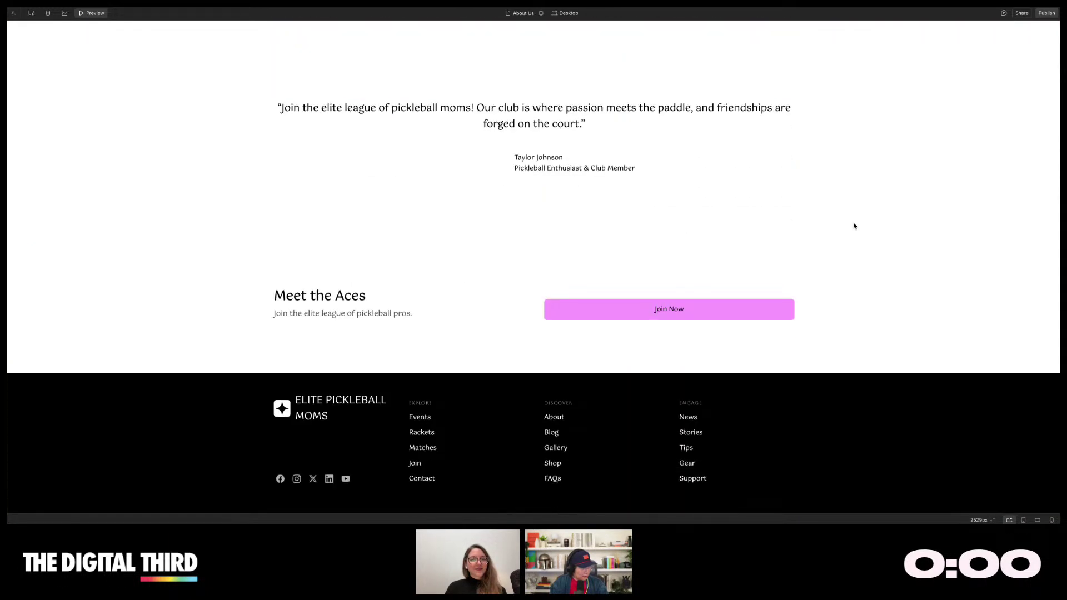
pyautogui.scroll(15, 853, 226)
pyautogui.click(83, 13)
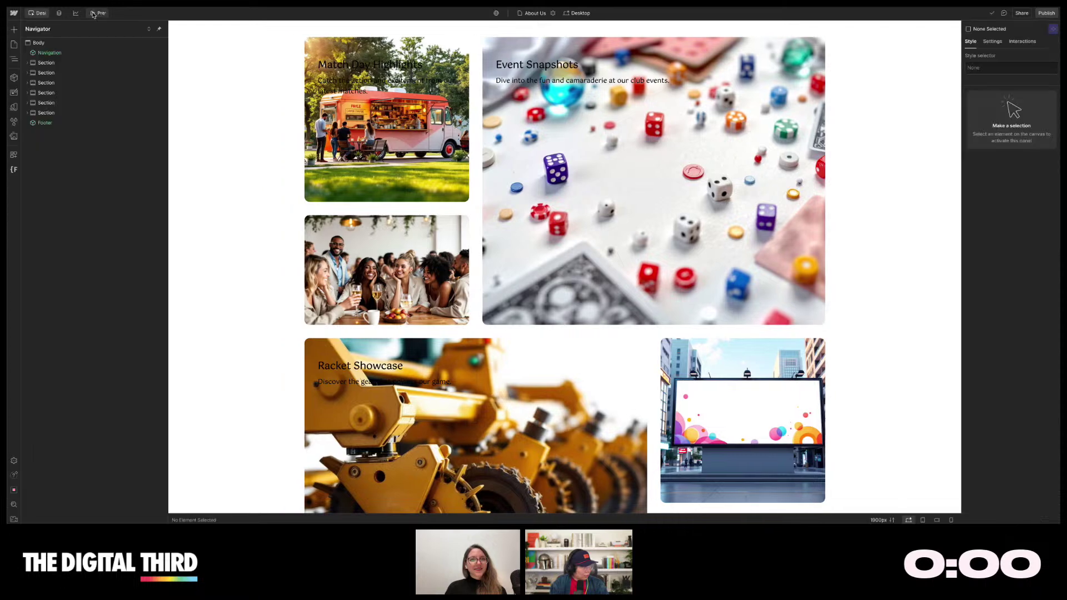
# - Try to add a red-court table photo from a Lummi search for "pickle ball" to the About Us hero's overlay
pyautogui.scroll(6, 259, 187)
pyautogui.scroll(10, 259, 187)
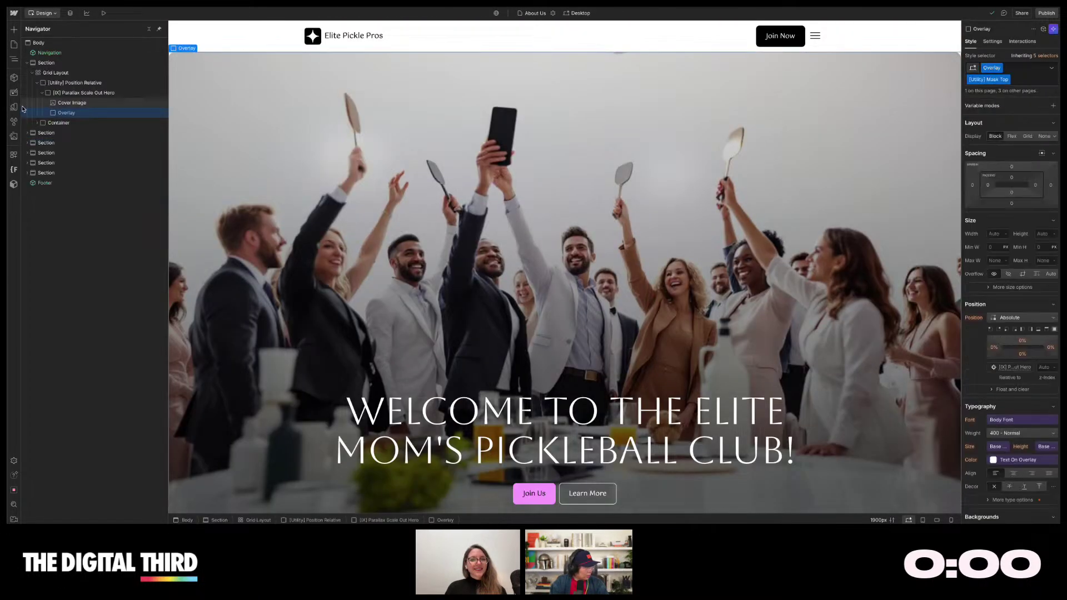
pyautogui.click(14, 155)
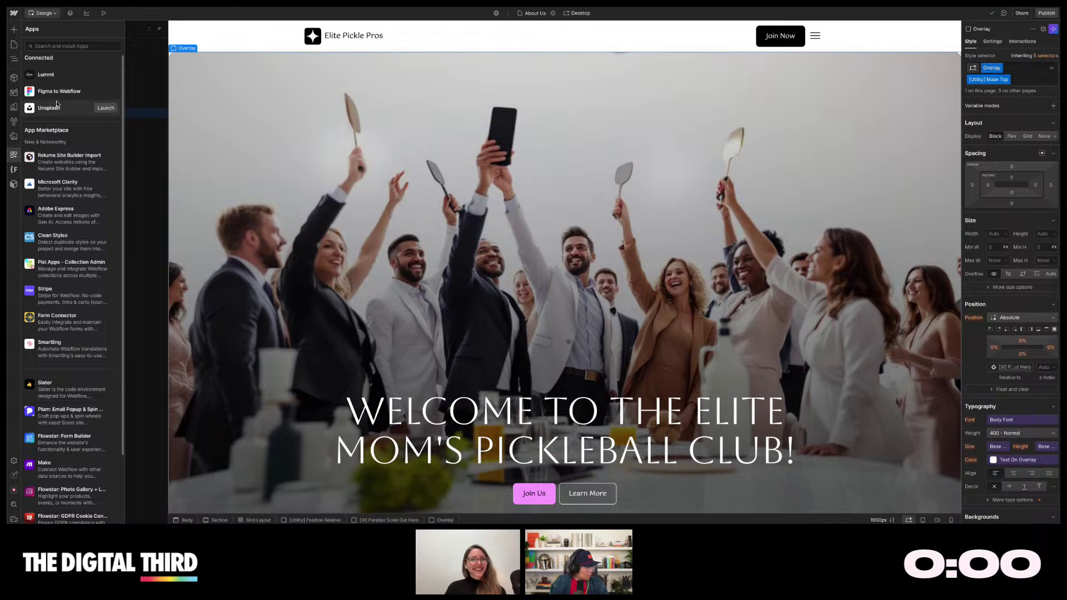
pyautogui.click(106, 74)
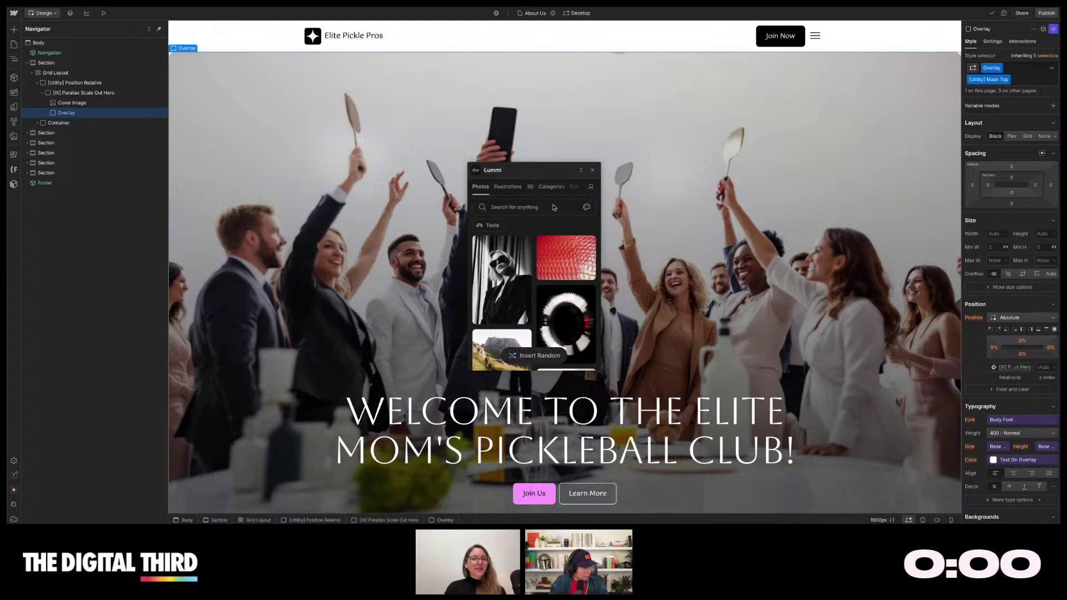
pyautogui.click(534, 210)
pyautogui.write('pickle ball')
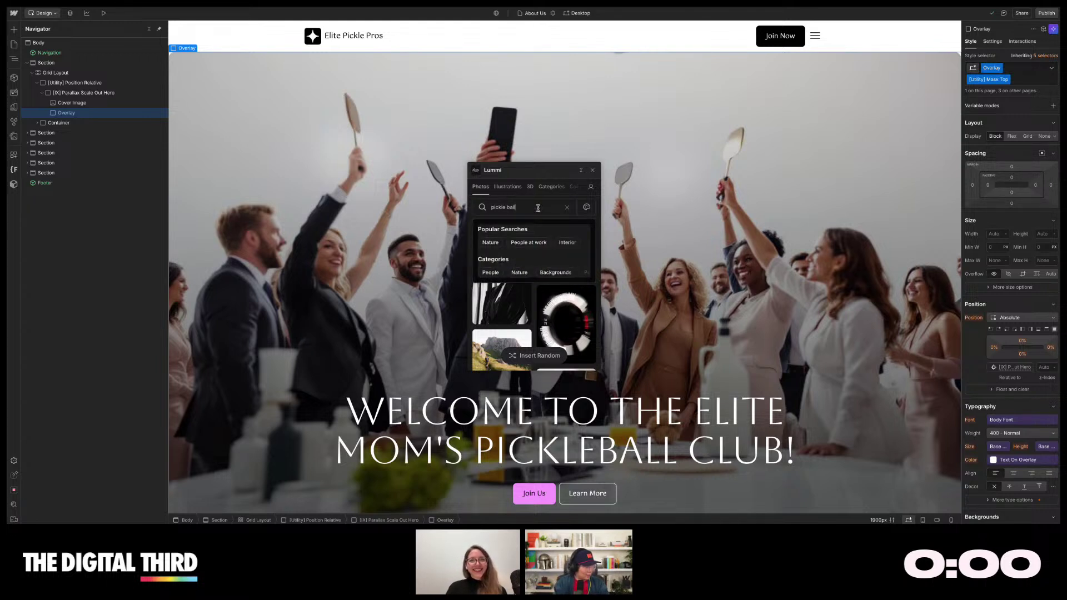
pyautogui.press('Return')
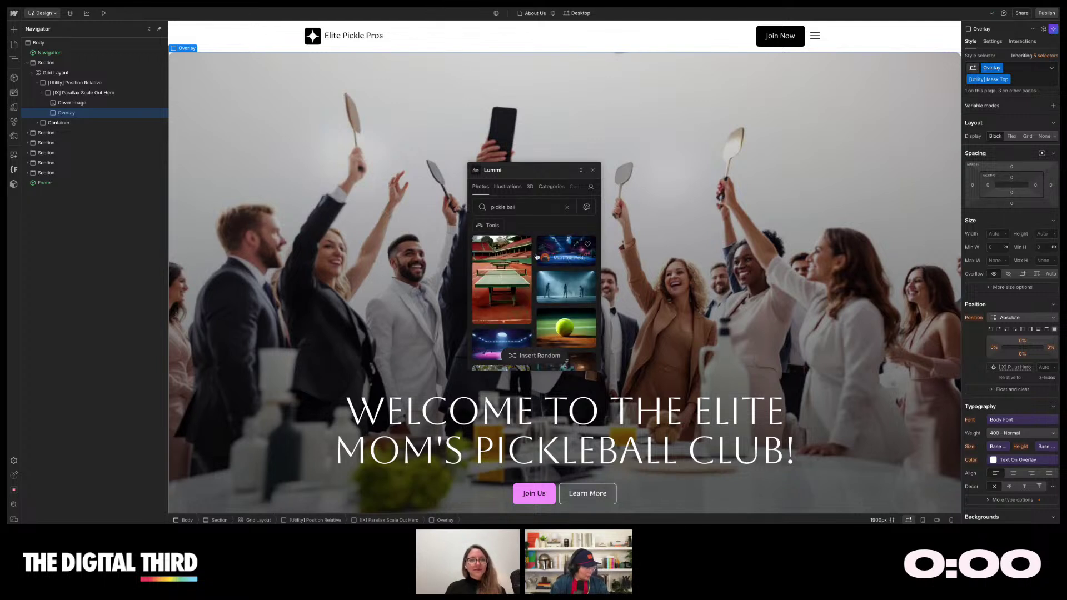
pyautogui.click(516, 276)
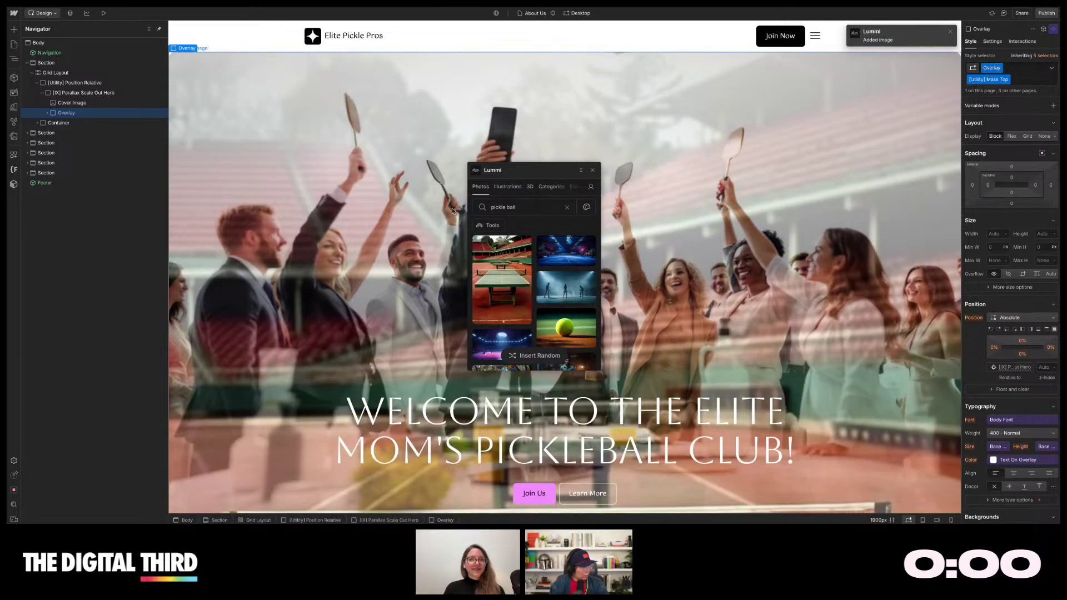
# - Close Lummi and delete the court photo inserted inside the hero's overlay
pyautogui.click(475, 227)
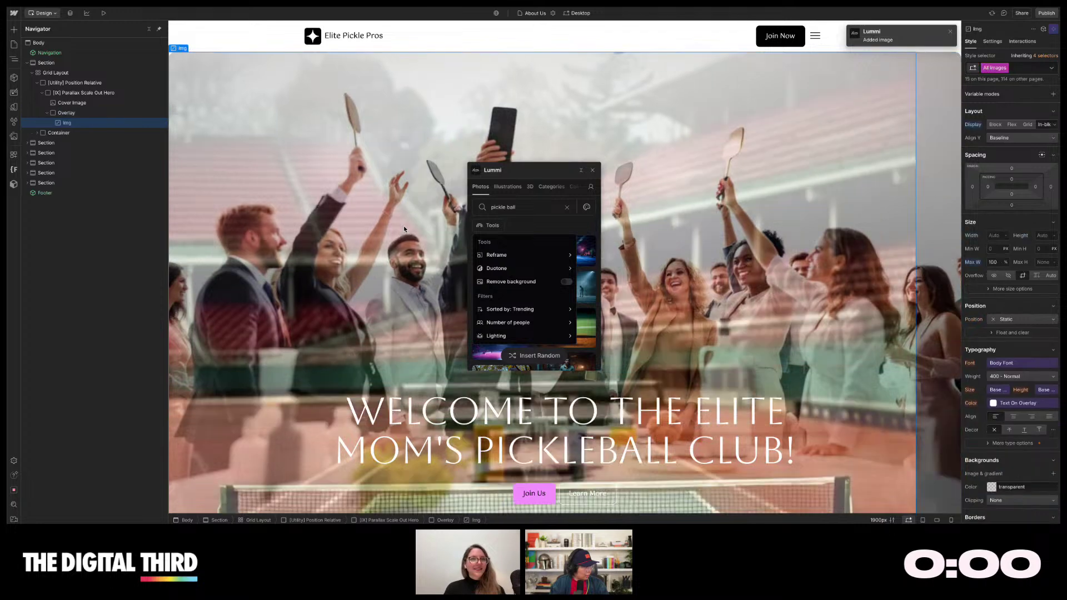
pyautogui.click(540, 225)
pyautogui.click(593, 172)
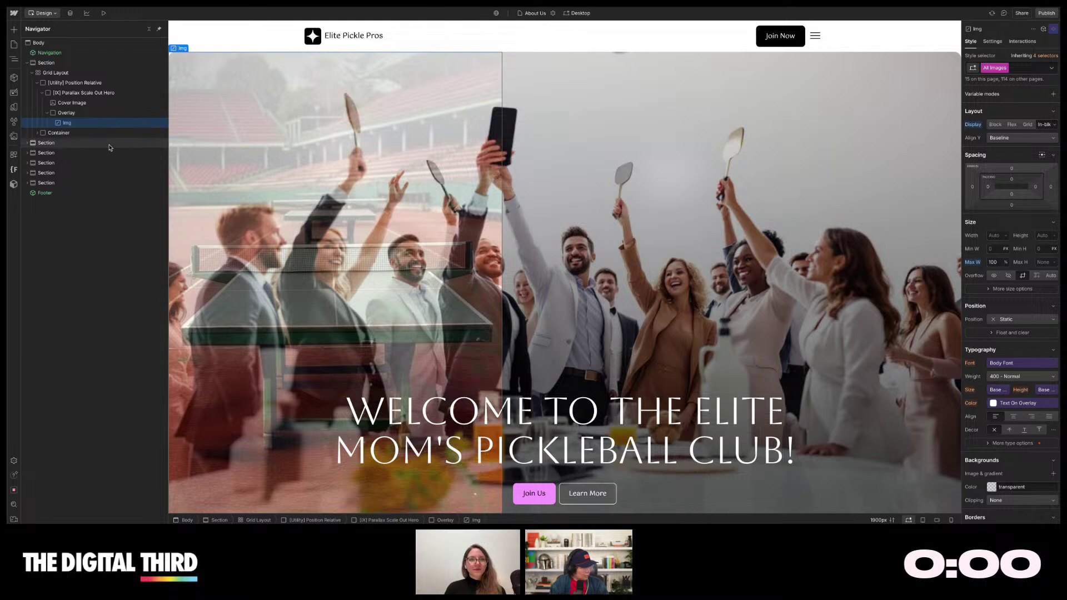
pyautogui.click(106, 125)
pyautogui.press('Delete')
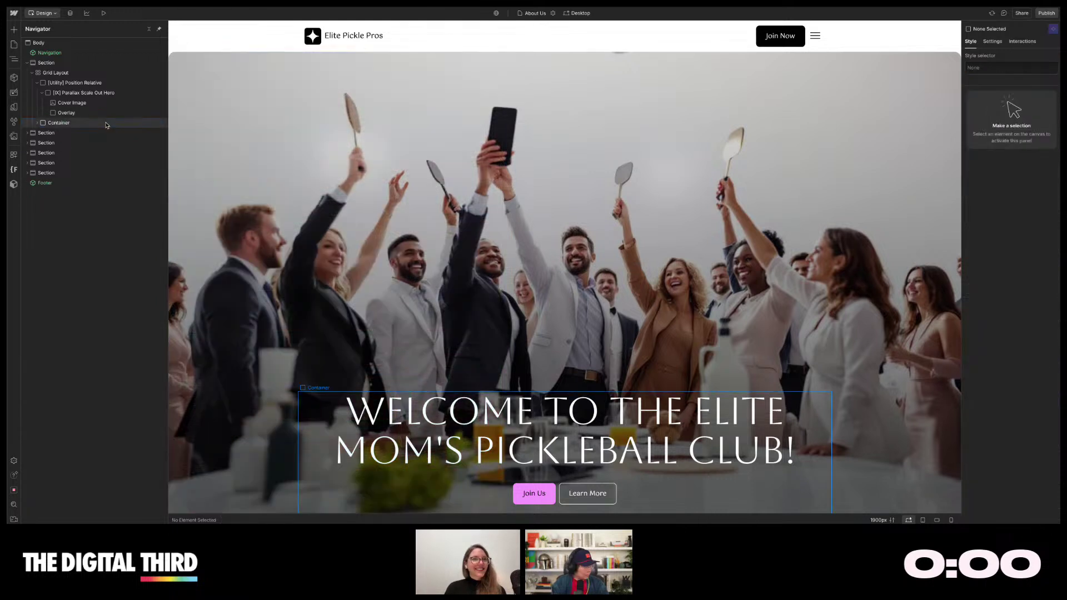
# - Replace the About Us hero's cover image with the purple-lit indoor court photo from a Lummi search for "pickle ball"
pyautogui.click(259, 121)
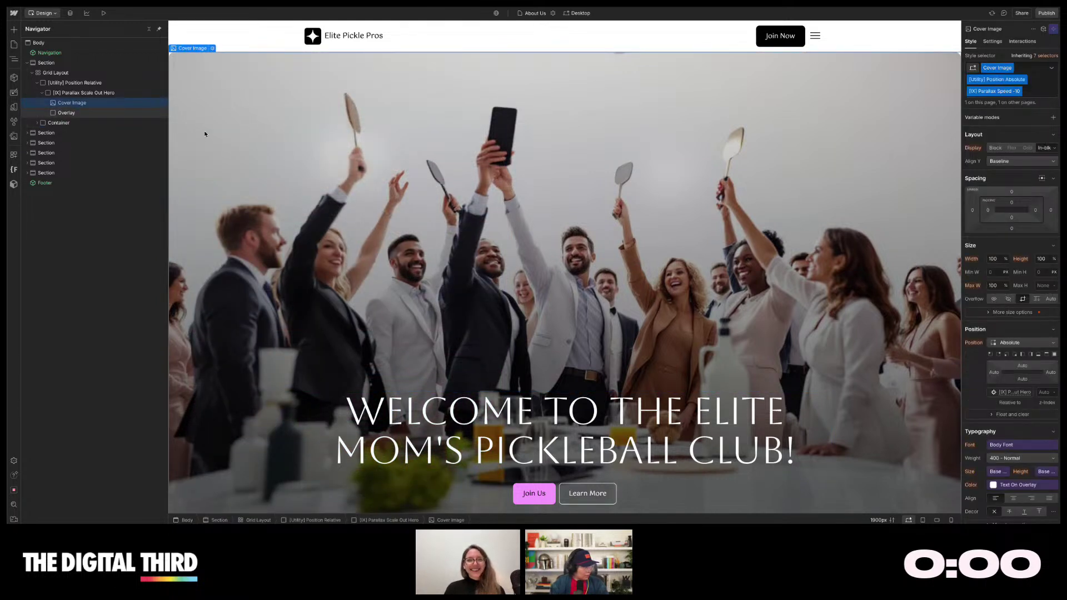
pyautogui.click(15, 153)
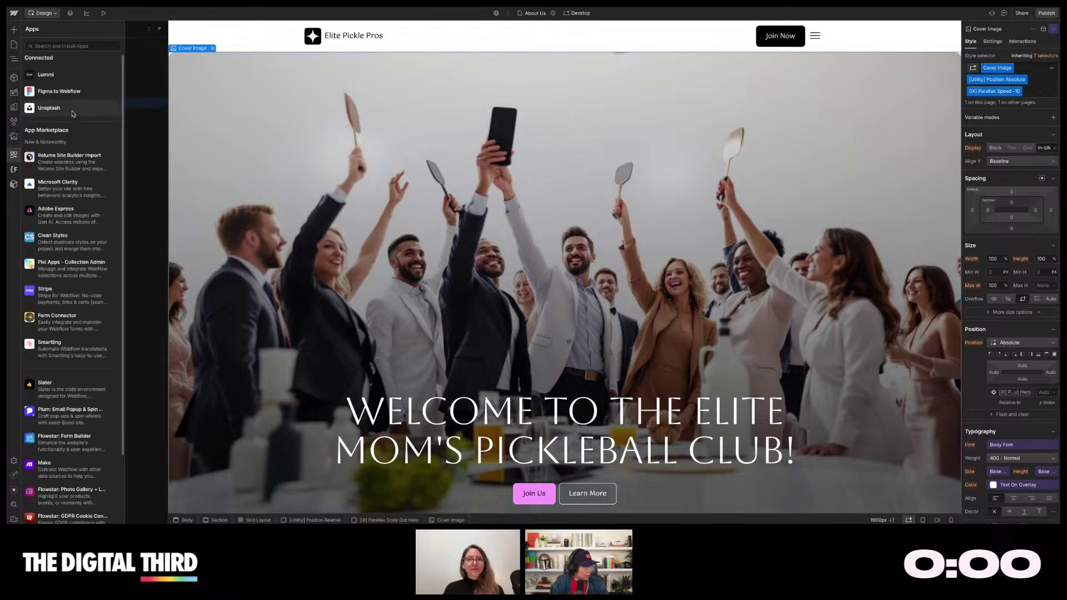
pyautogui.click(105, 75)
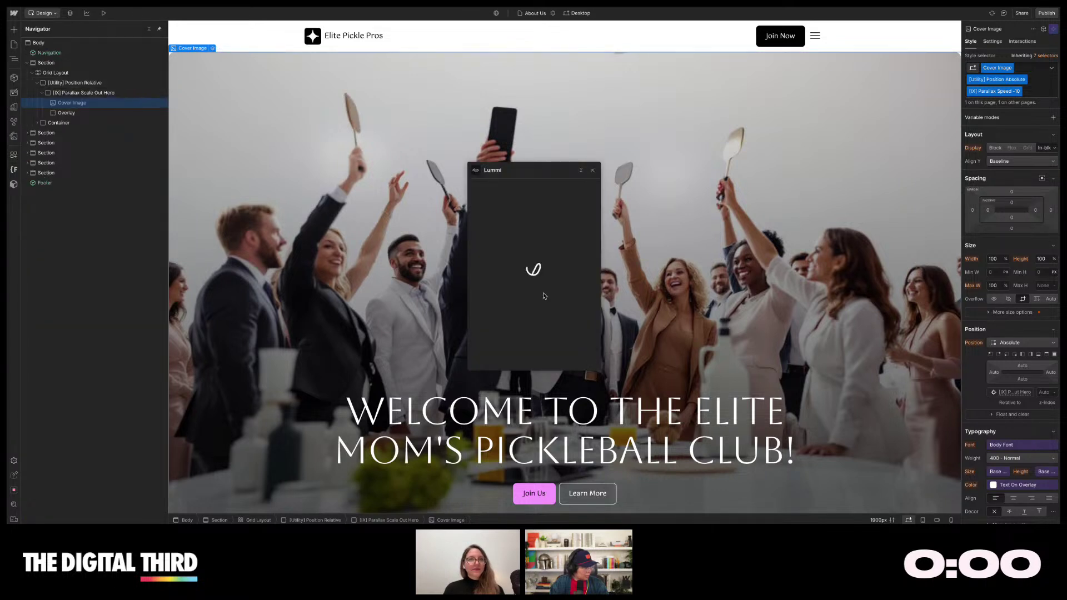
pyautogui.click(529, 206)
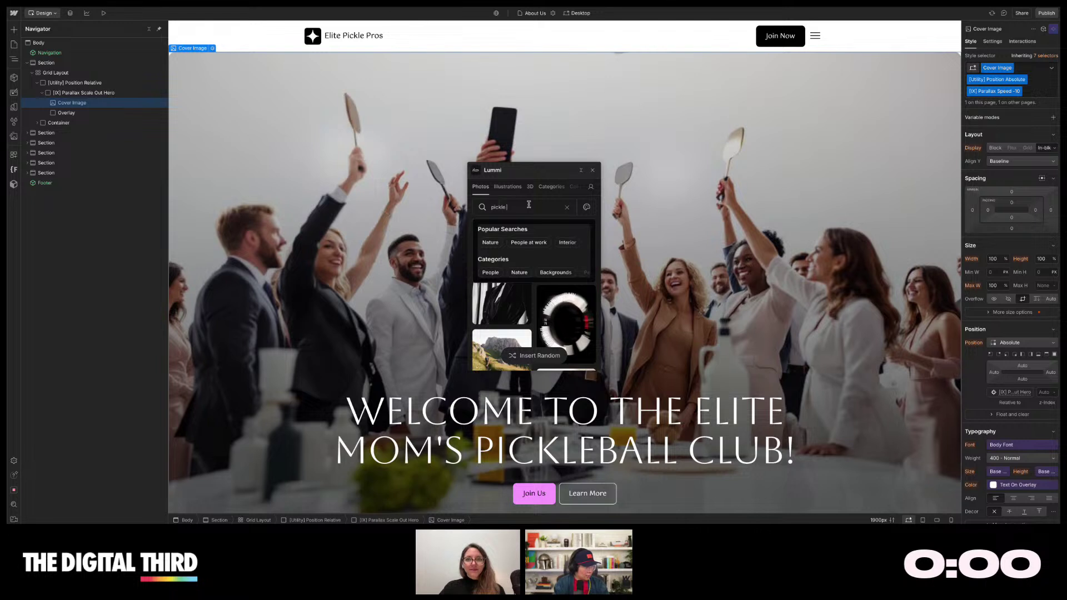
pyautogui.press('Return')
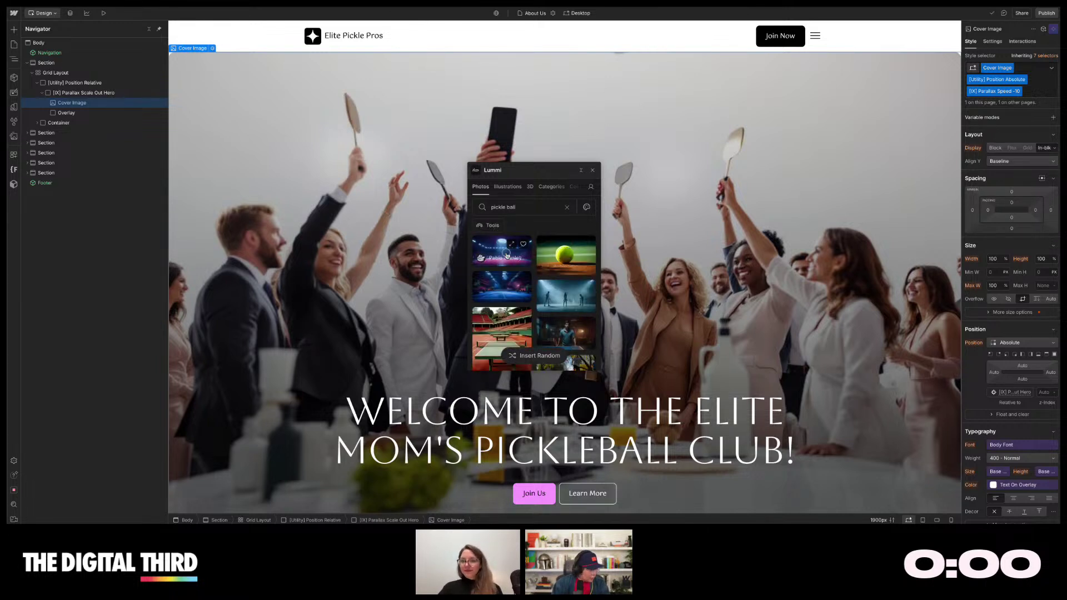
pyautogui.moveTo(502, 256)
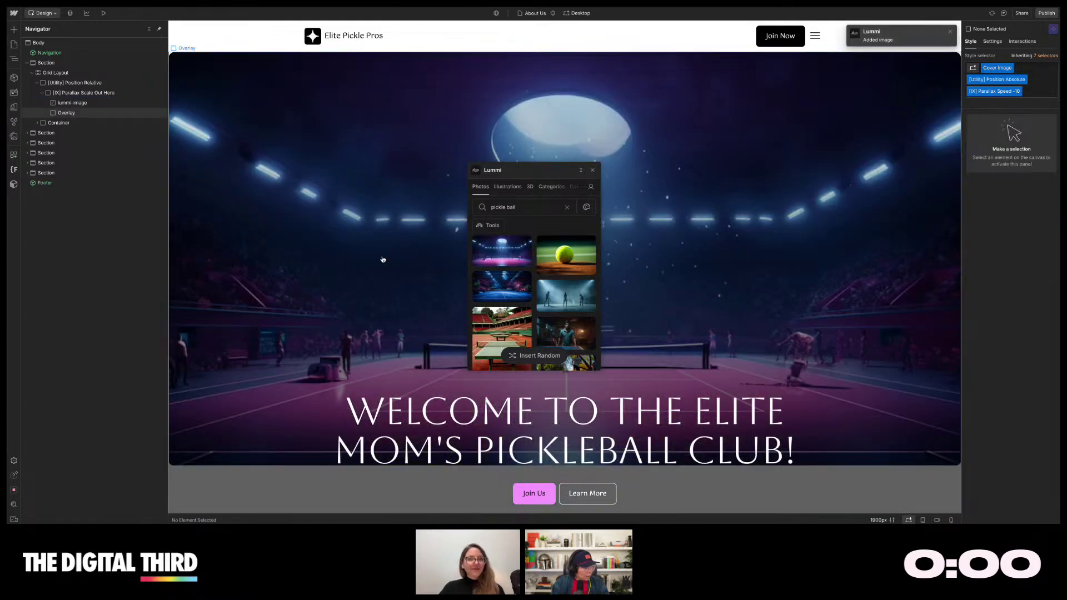
pyautogui.click(320, 302)
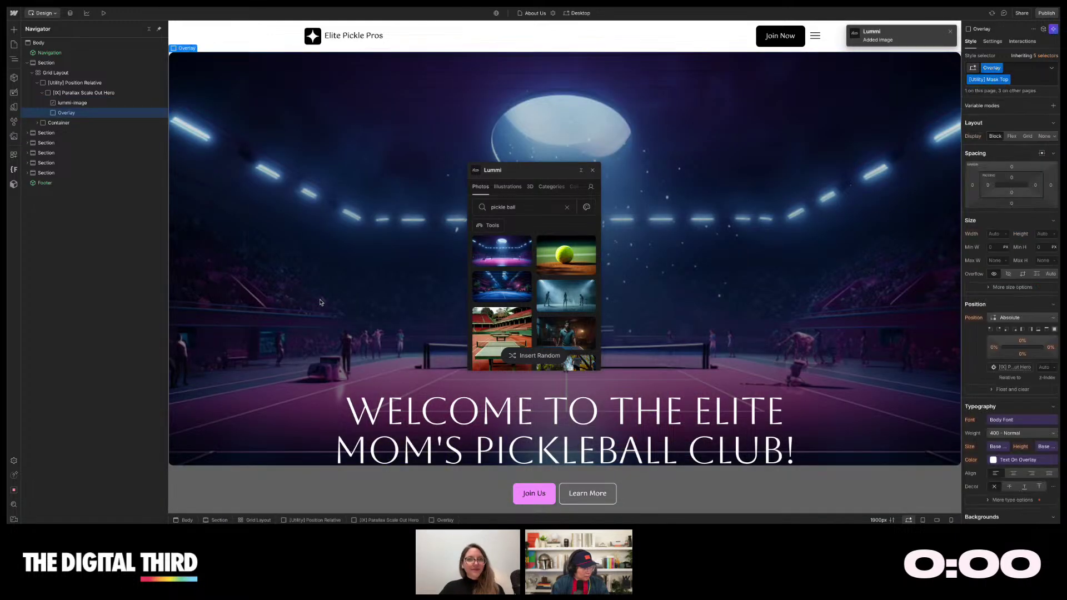
pyautogui.click(593, 172)
# - Examine the About Us page from the new hero image through the Pickleball Moments gallery to the Meet the Aces section
pyautogui.scroll(-1, 722, 333)
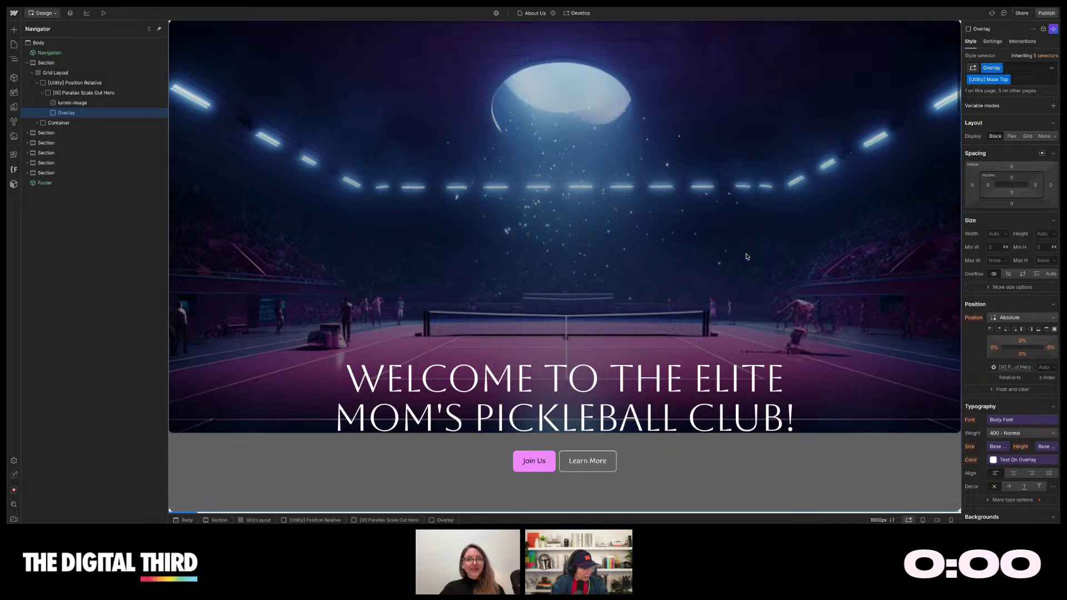
pyautogui.scroll(1, 859, 373)
pyautogui.scroll(-12, 863, 306)
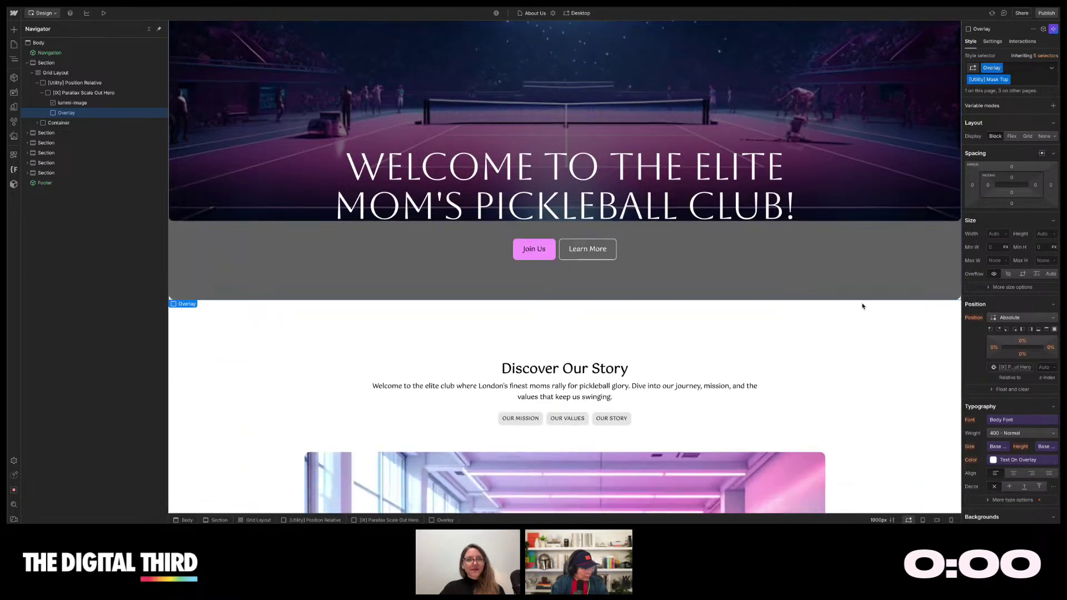
pyautogui.scroll(-12, 862, 306)
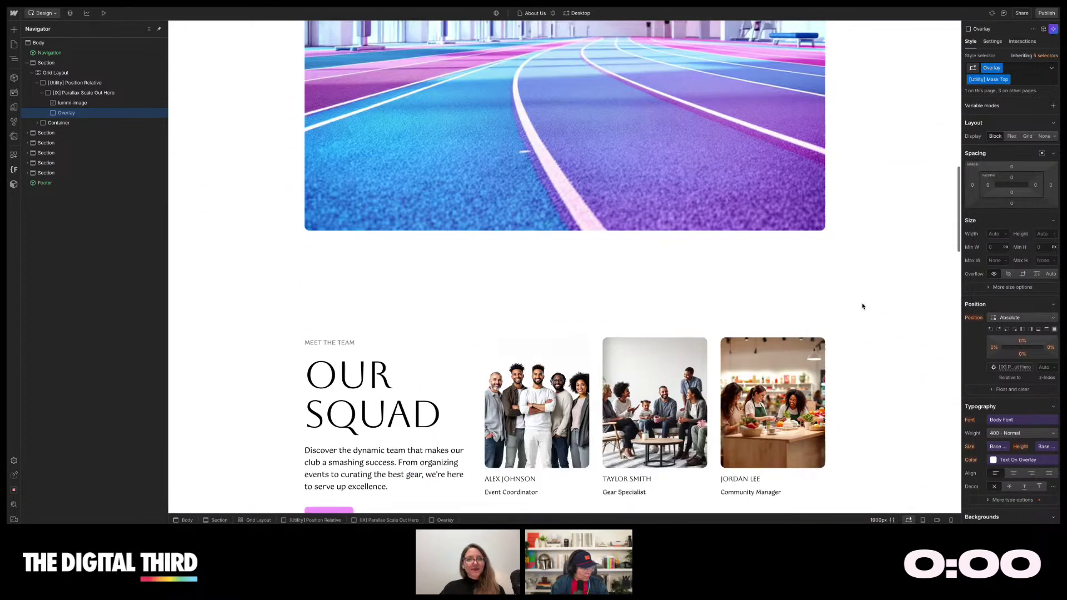
pyautogui.scroll(-10, 863, 306)
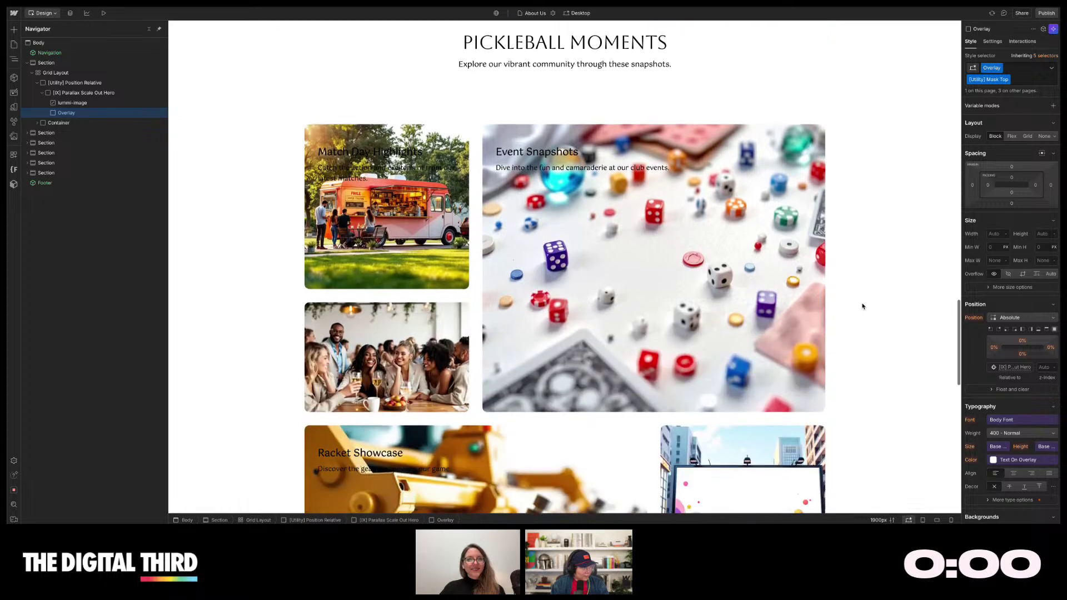
pyautogui.scroll(3, 862, 306)
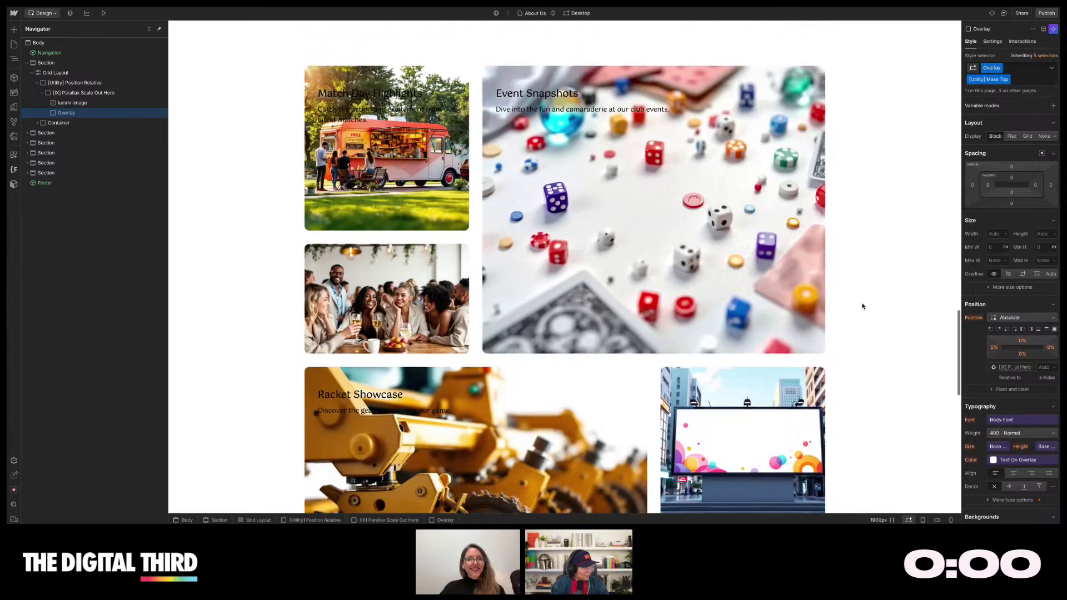
pyautogui.click(400, 286)
pyautogui.click(399, 390)
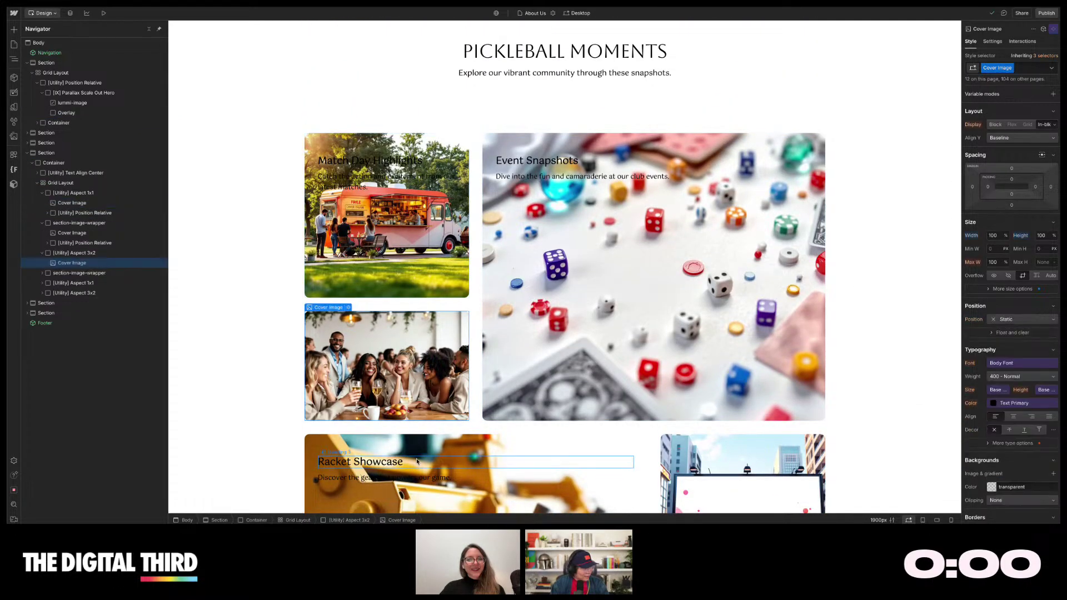
pyautogui.scroll(-5, 399, 391)
pyautogui.scroll(-6, 840, 265)
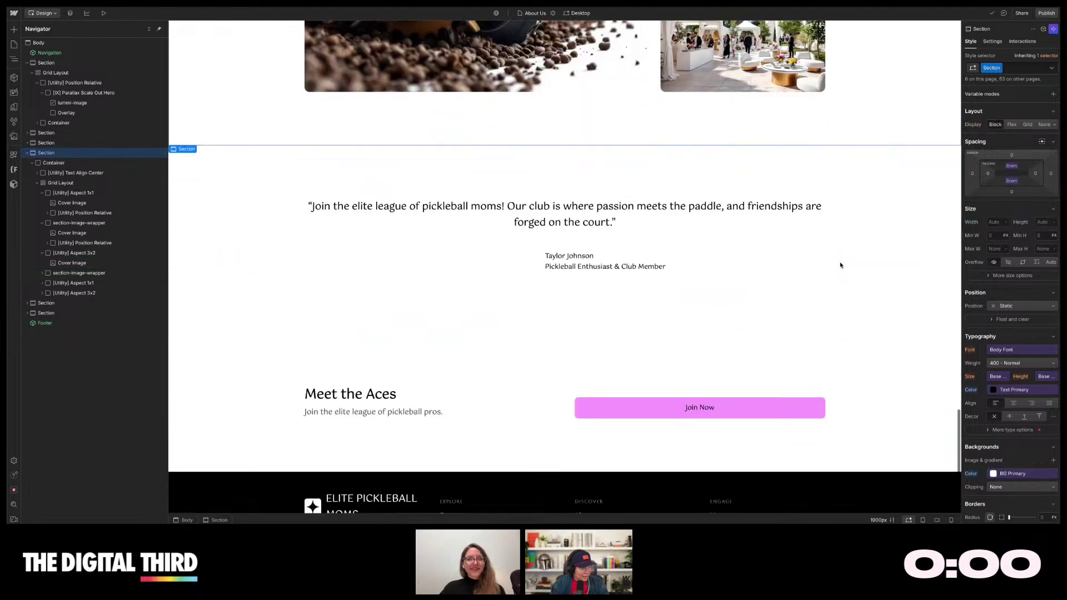
pyautogui.scroll(11, 881, 251)
pyautogui.click(881, 252)
pyautogui.scroll(15, 881, 252)
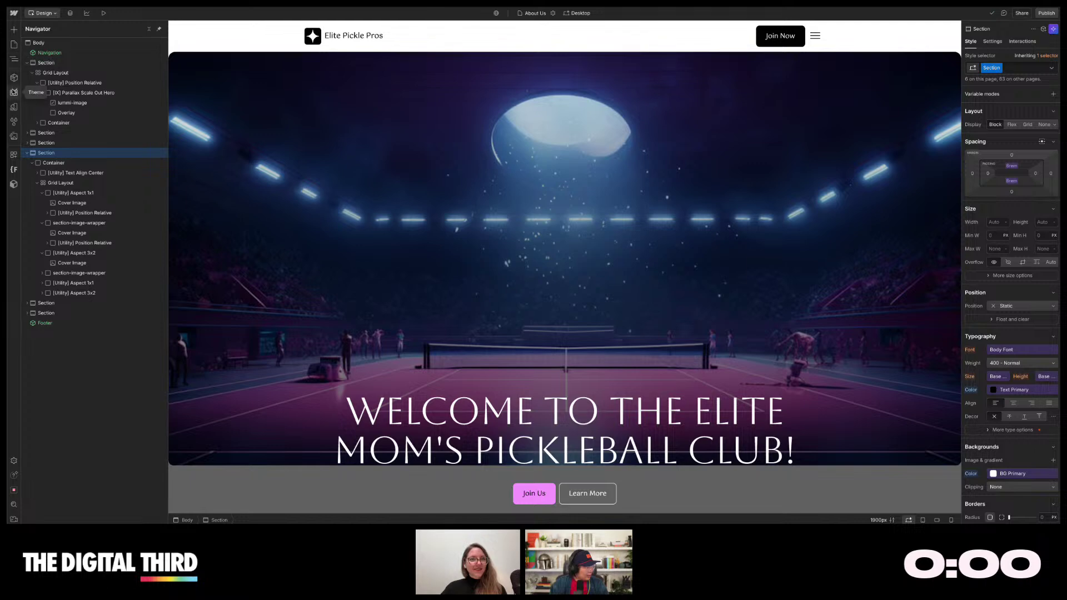
# - Open the Style guide page in the designer
pyautogui.click(14, 44)
pyautogui.click(58, 86)
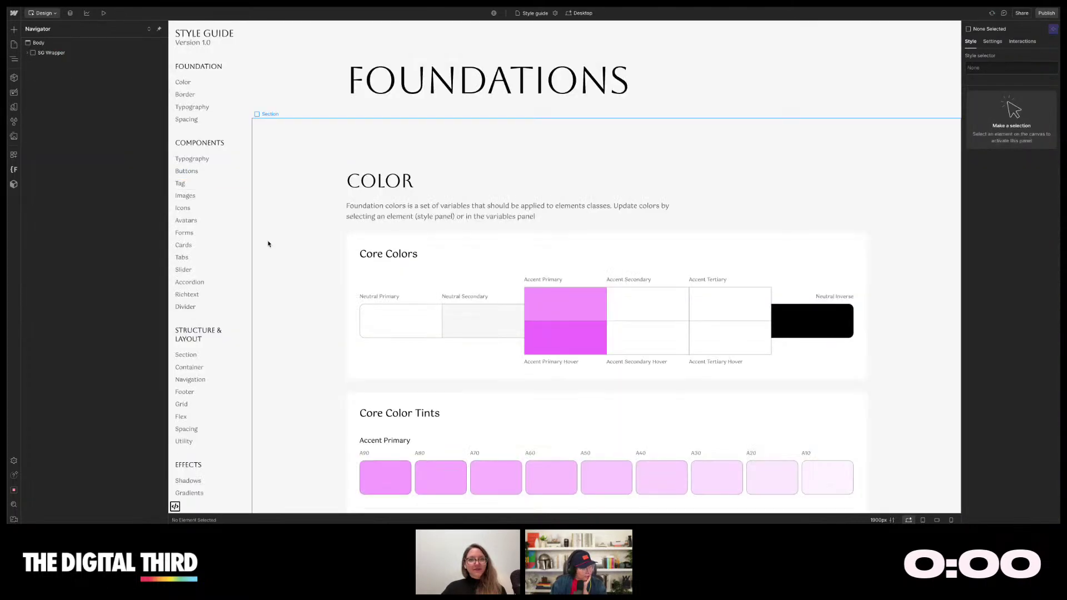
# - Apply the light theme color pack that pairs a purple primary accent with a green secondary accent
pyautogui.scroll(-3, 300, 269)
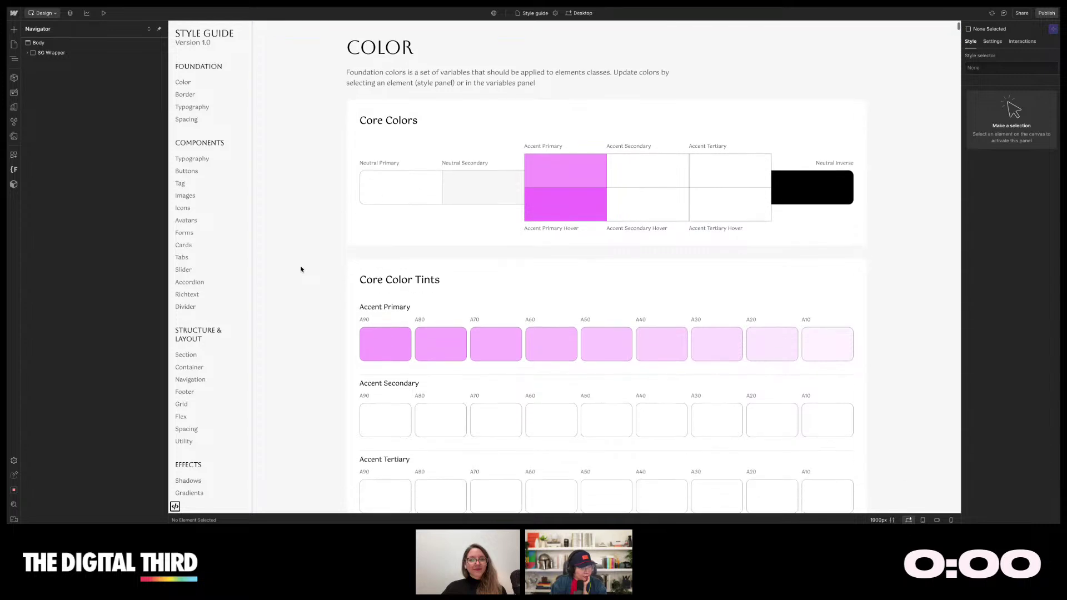
pyautogui.scroll(-1, 466, 311)
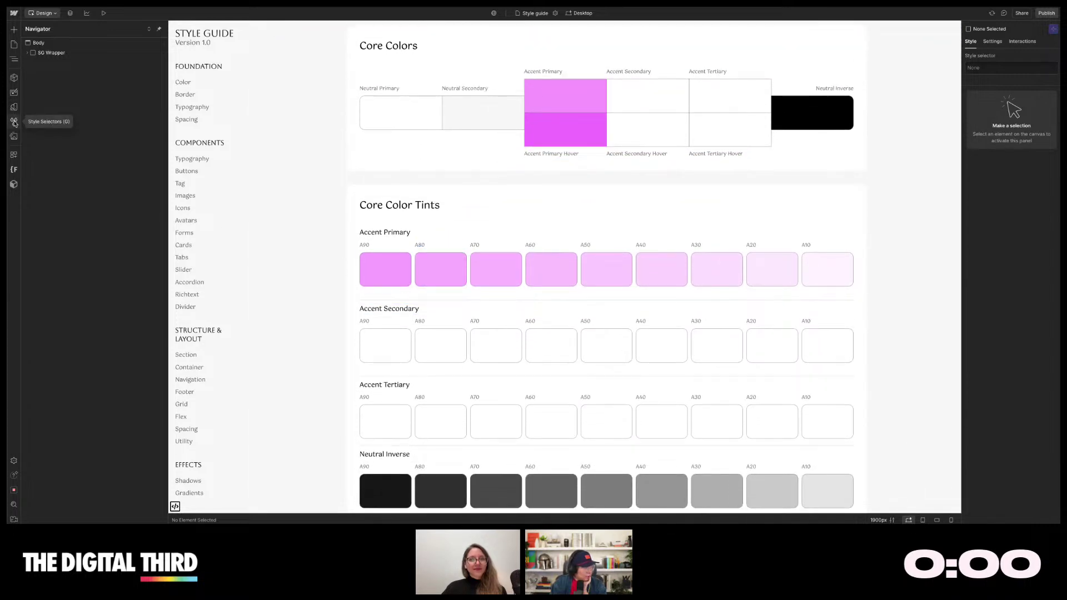
pyautogui.click(15, 93)
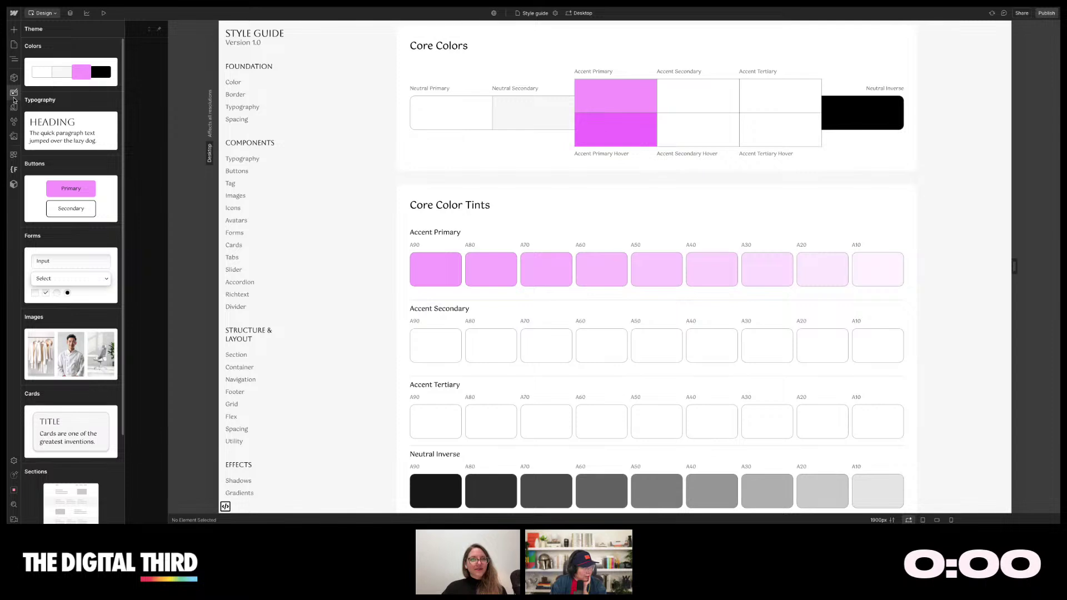
pyautogui.click(84, 76)
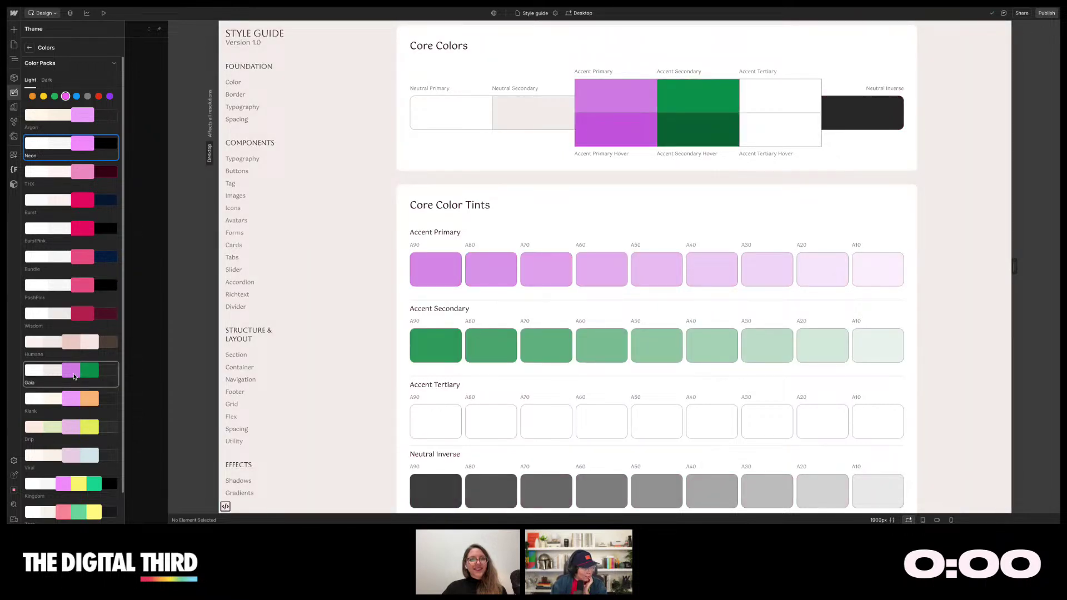
pyautogui.scroll(-1, 74, 377)
pyautogui.click(78, 346)
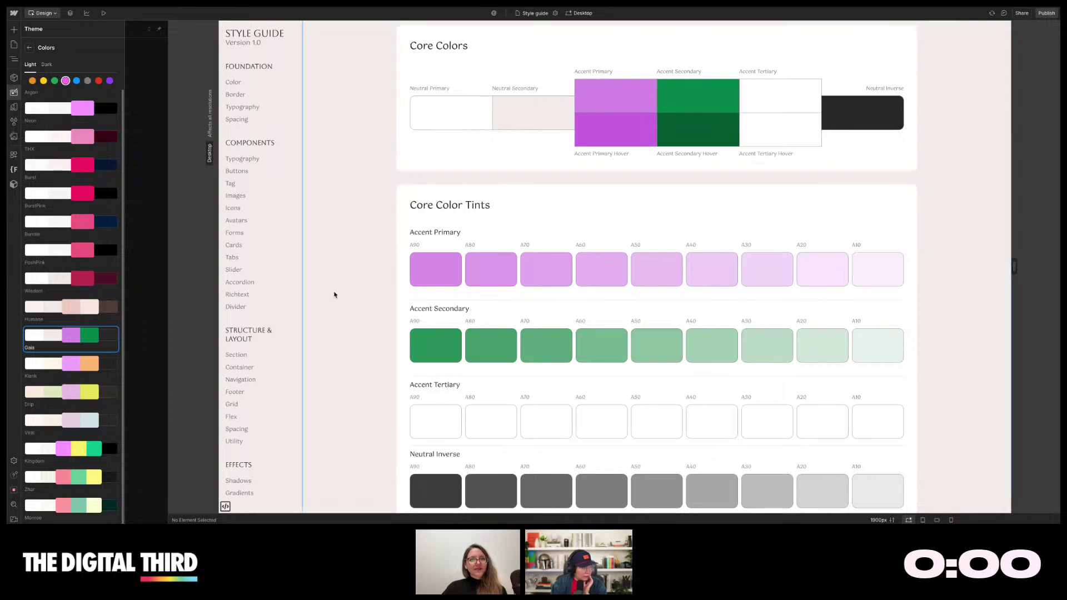
# - Review the purple-and-green colors in the style guide's background and border samples and on the Home page
pyautogui.scroll(-10, 366, 275)
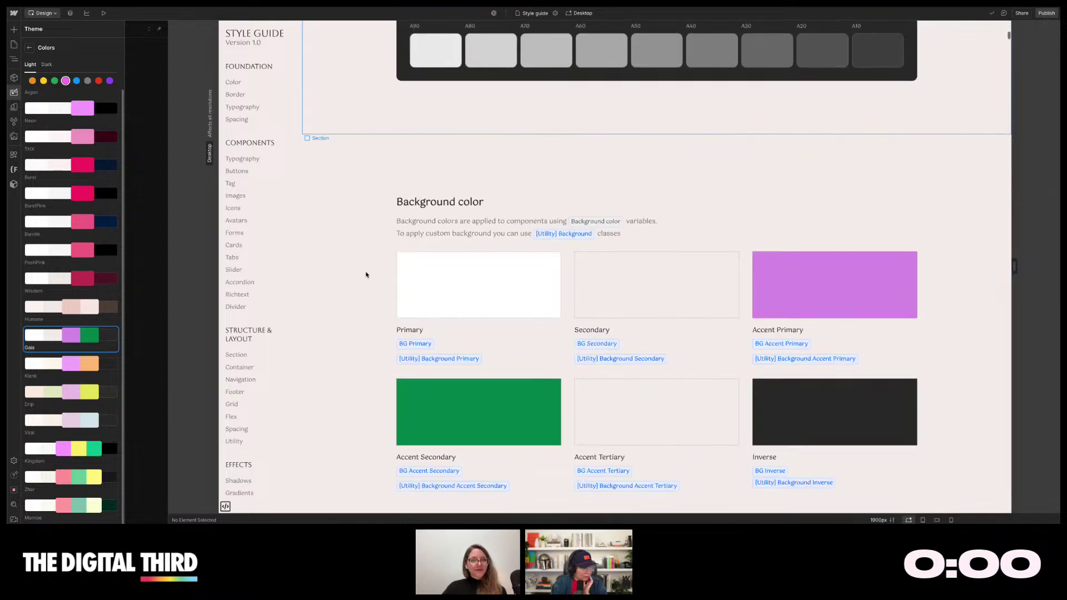
pyautogui.scroll(-15, 365, 274)
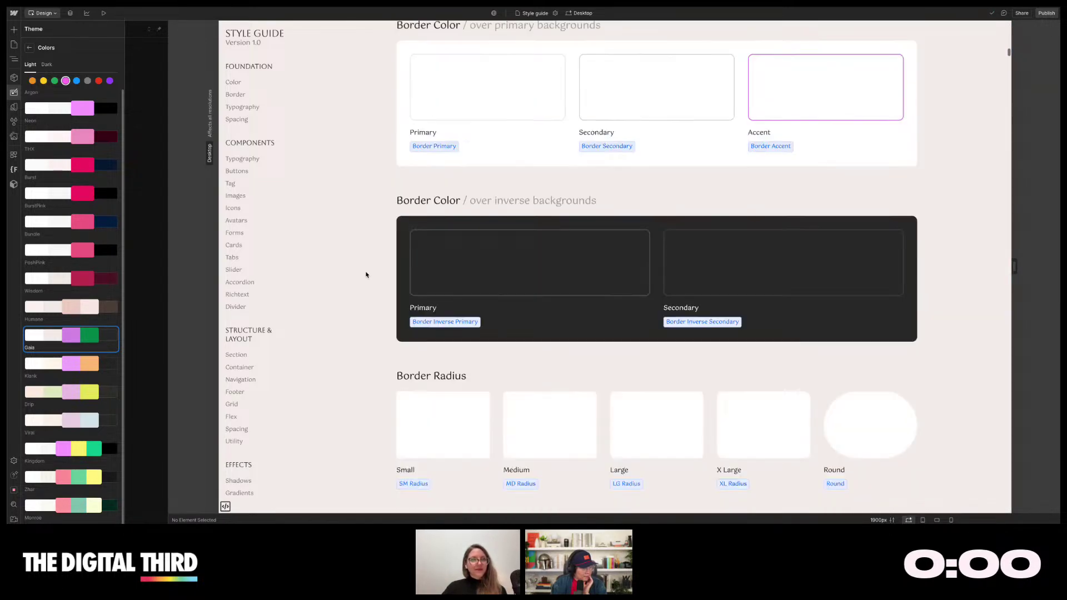
pyautogui.click(15, 45)
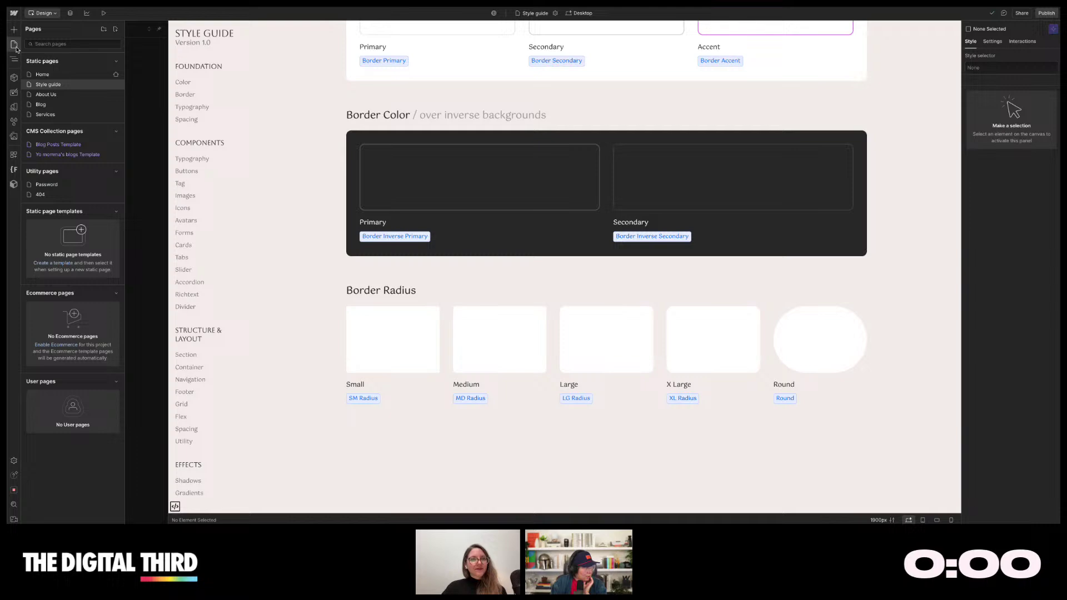
pyautogui.click(60, 78)
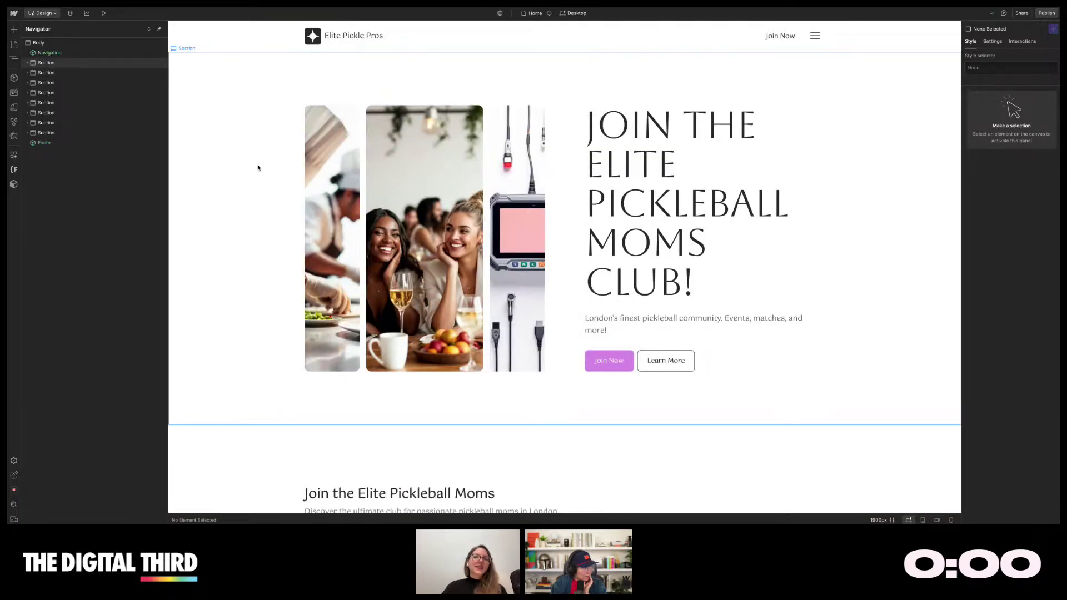
pyautogui.scroll(-10, 257, 167)
pyautogui.scroll(1, 257, 168)
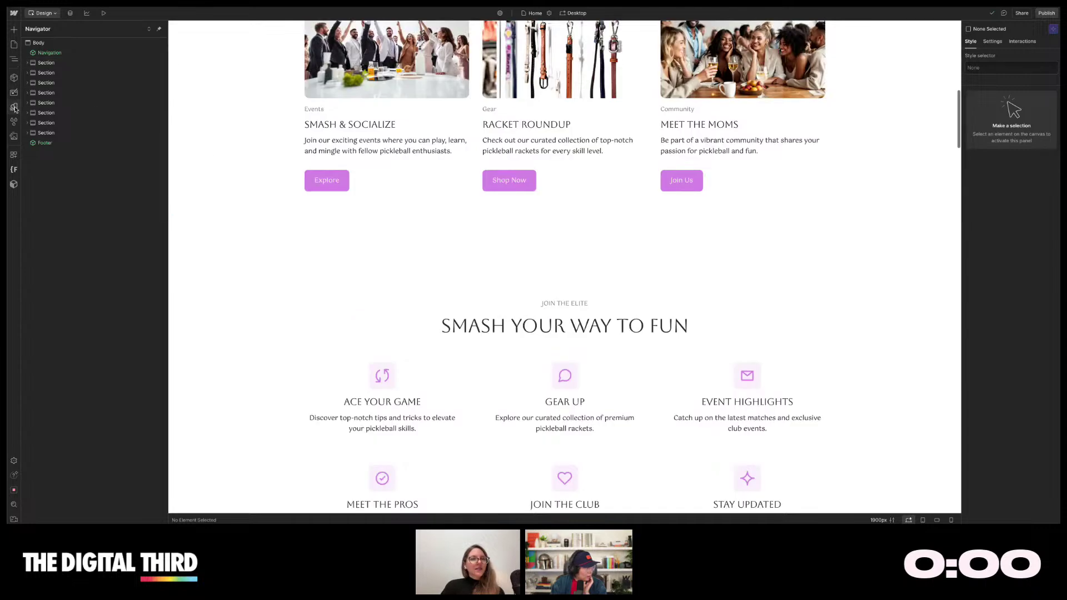
# - Try the Kingdom color pack on the site theme, and replace it with the blue Spark pack
pyautogui.click(14, 107)
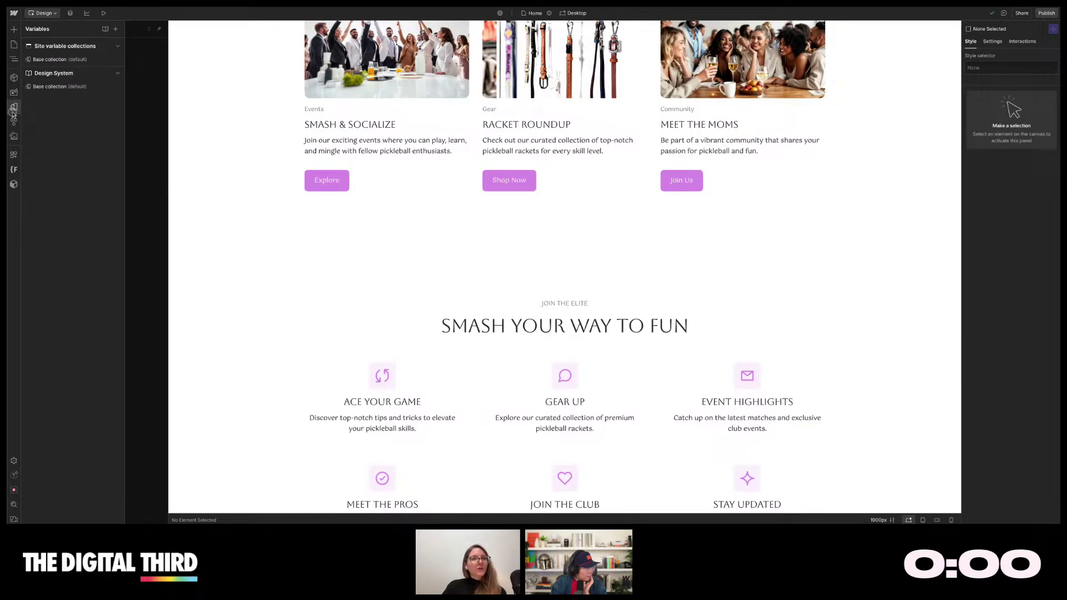
pyautogui.click(14, 92)
pyautogui.click(78, 74)
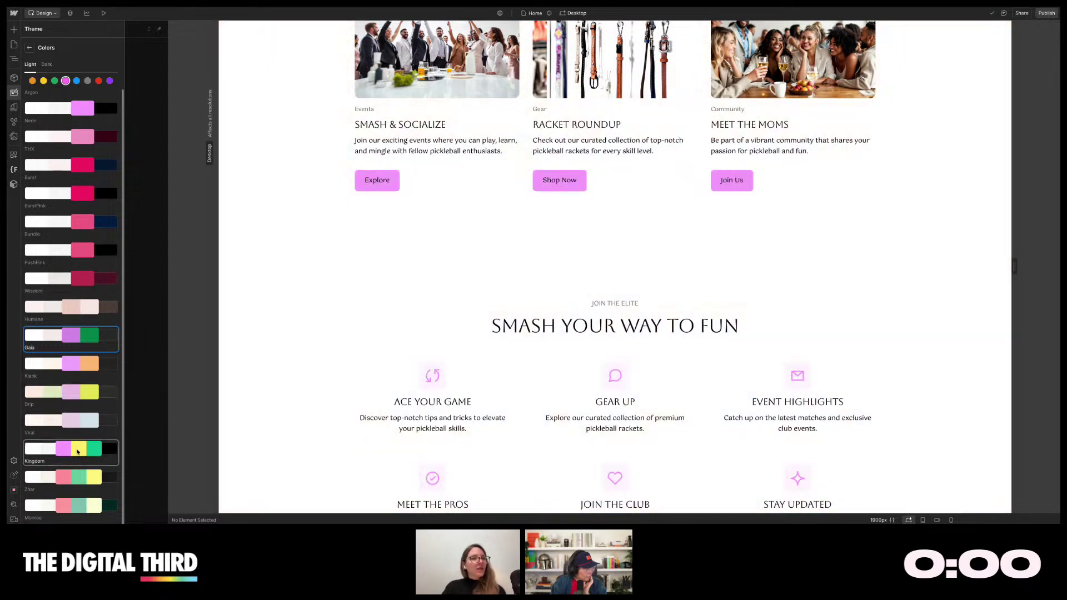
pyautogui.click(80, 455)
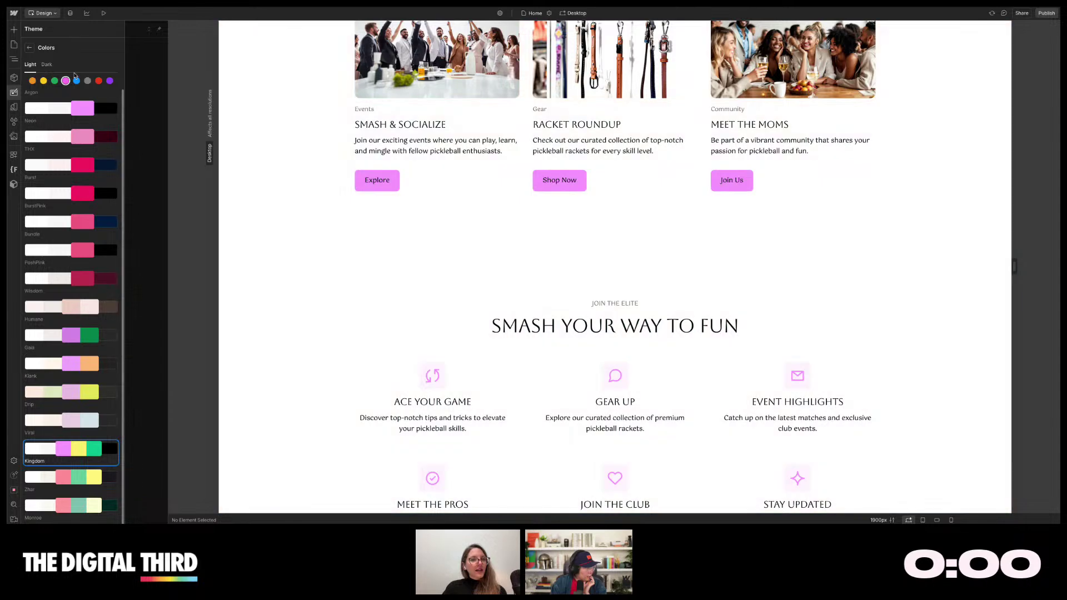
pyautogui.click(77, 81)
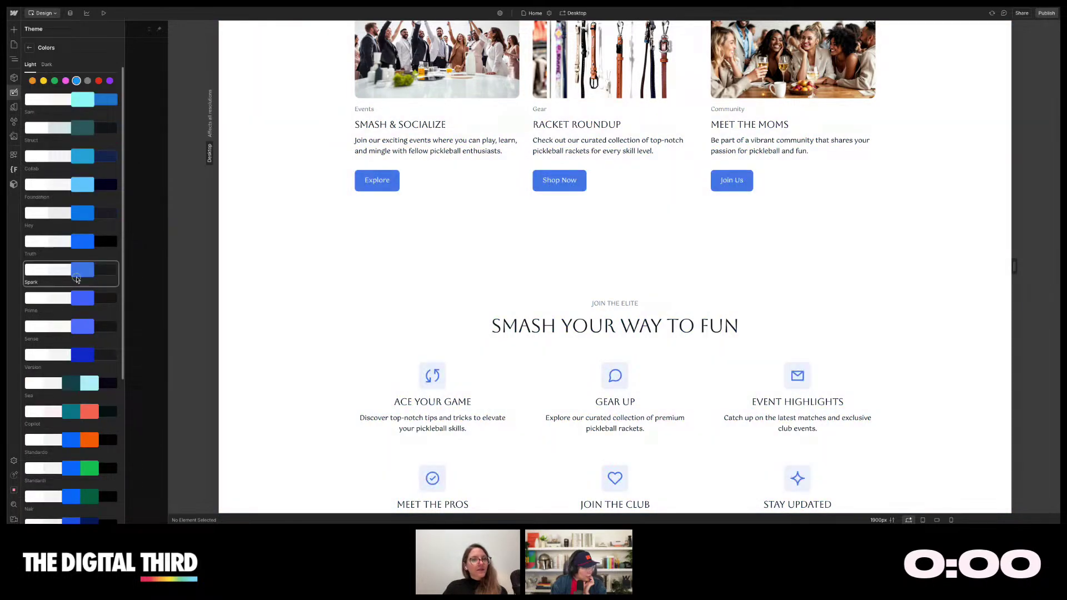
# - Examine how the blue color pack looks throughout the Home page's sections, back up to the hero
pyautogui.click(30, 48)
pyautogui.scroll(-10, 329, 261)
pyautogui.scroll(10, 328, 262)
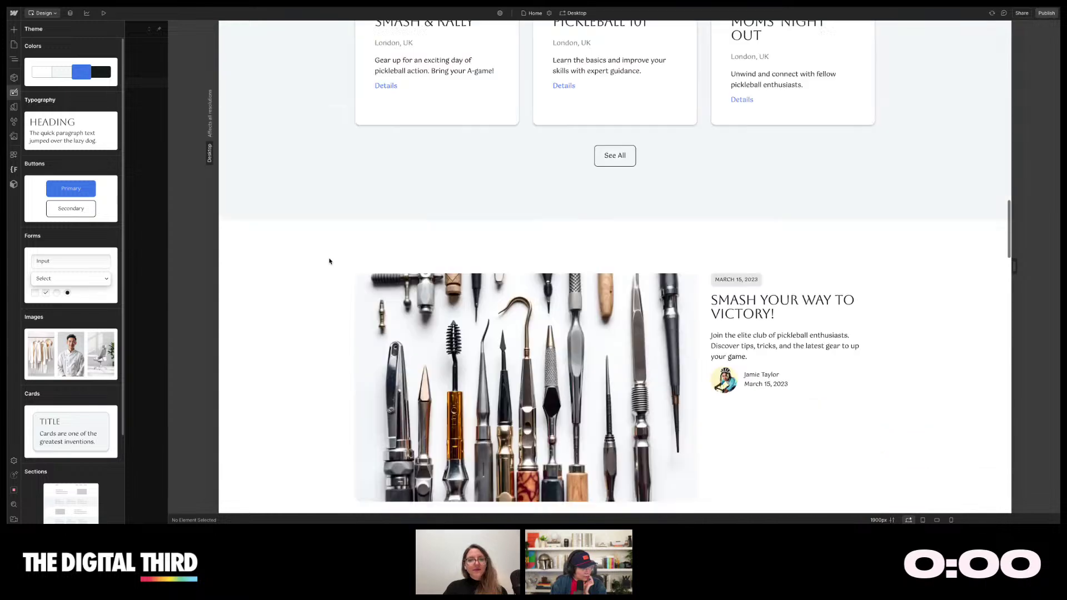
pyautogui.scroll(10, 329, 261)
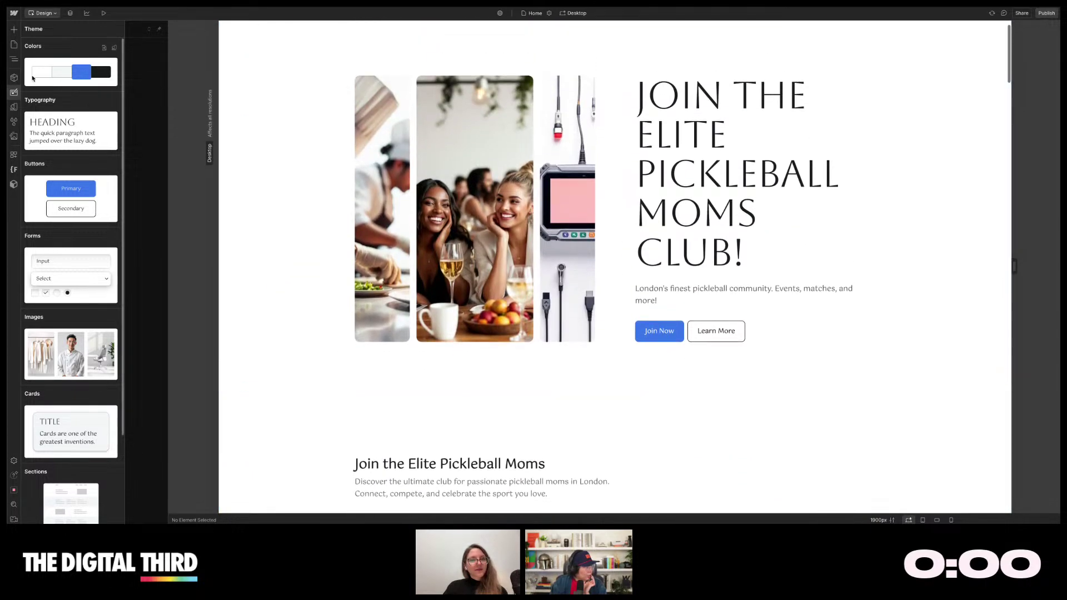
# - Examine the Design System base collection's color variables, opening the Accent Primary color value for editing and leaving it as is
pyautogui.click(15, 108)
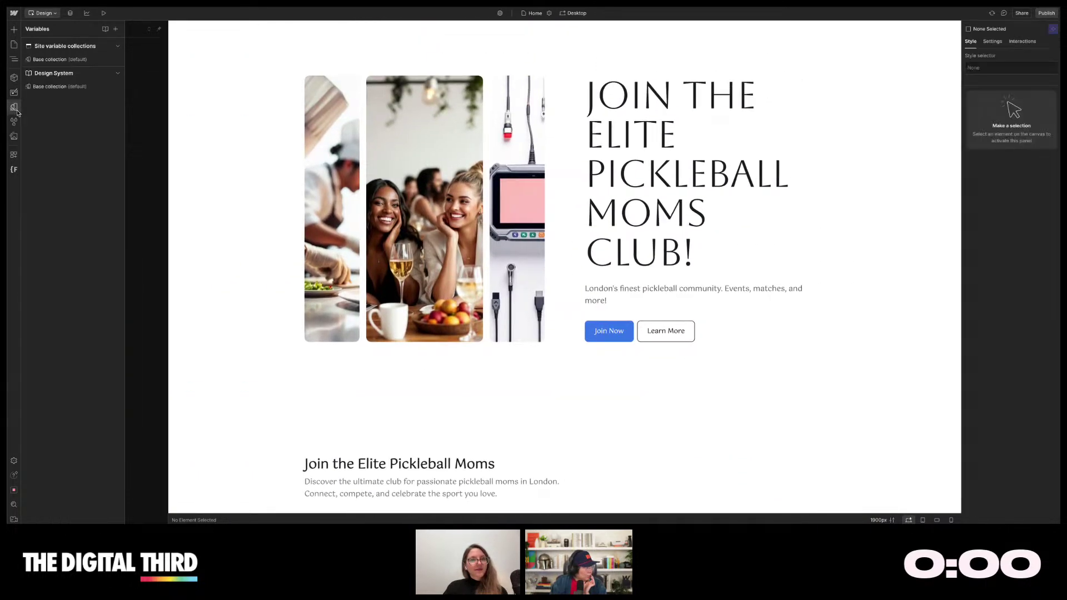
pyautogui.click(59, 86)
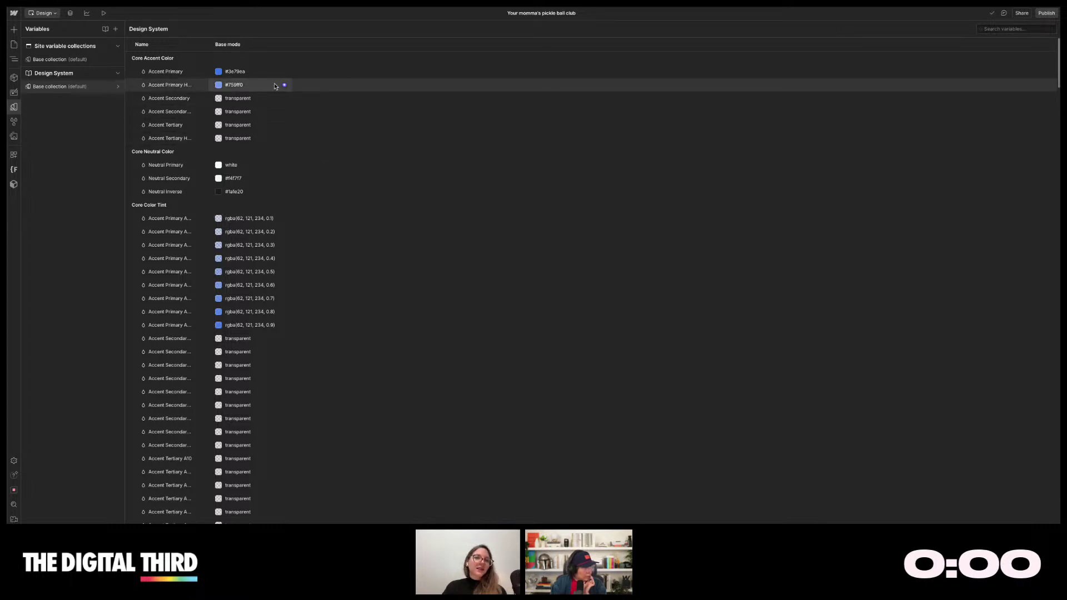
pyautogui.scroll(-10, 275, 206)
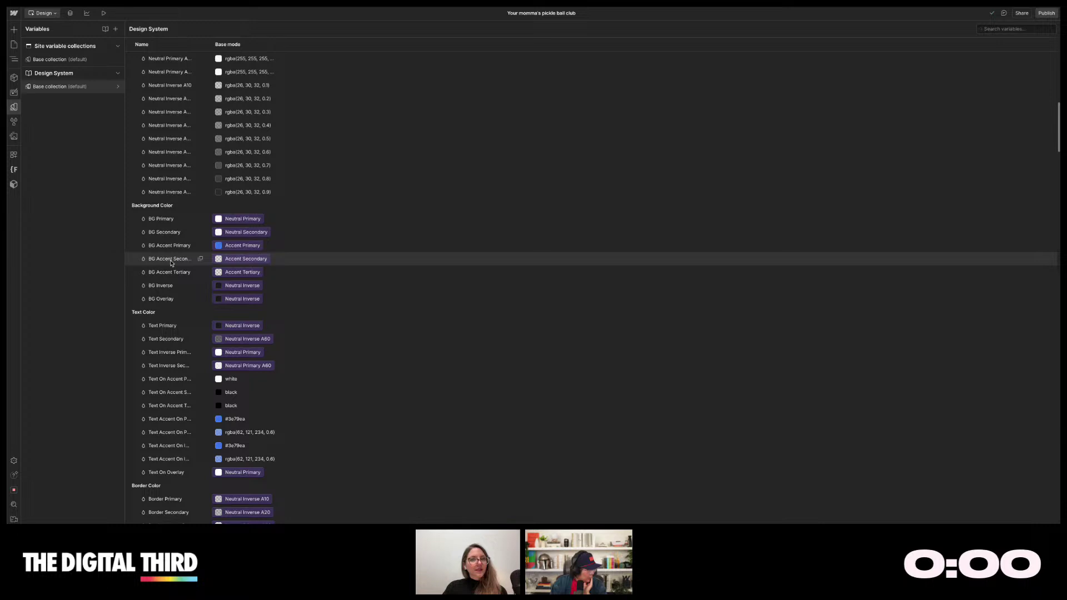
pyautogui.scroll(10, 171, 263)
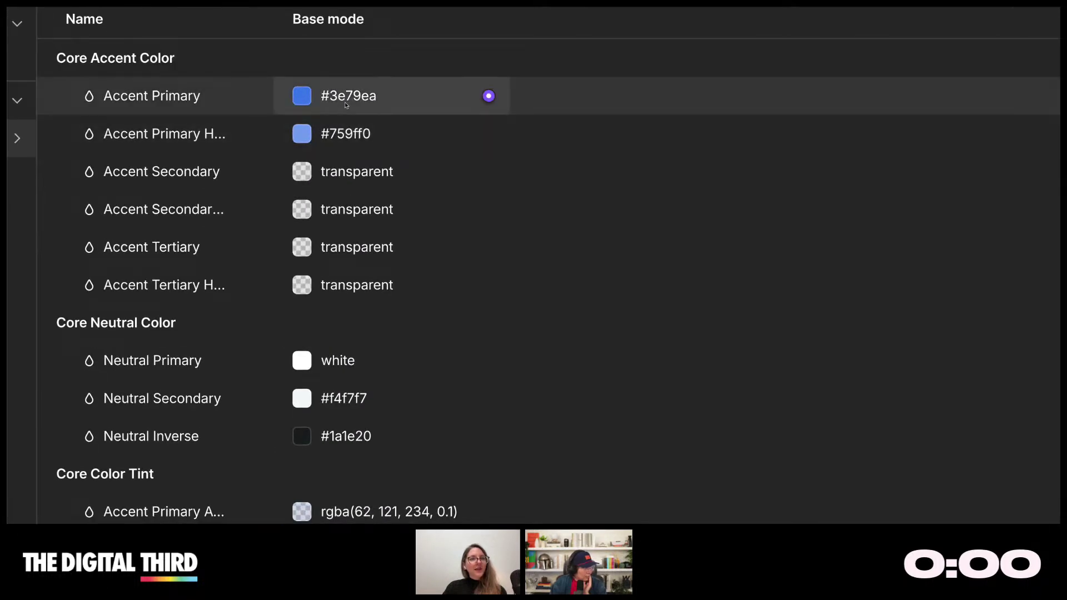
pyautogui.click(345, 103)
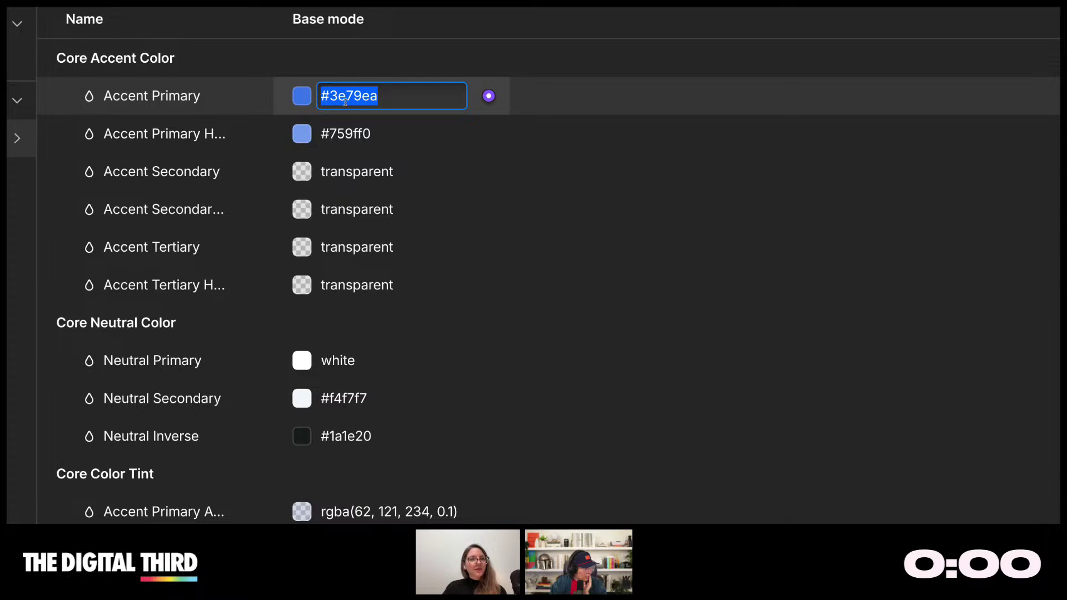
pyautogui.click(598, 191)
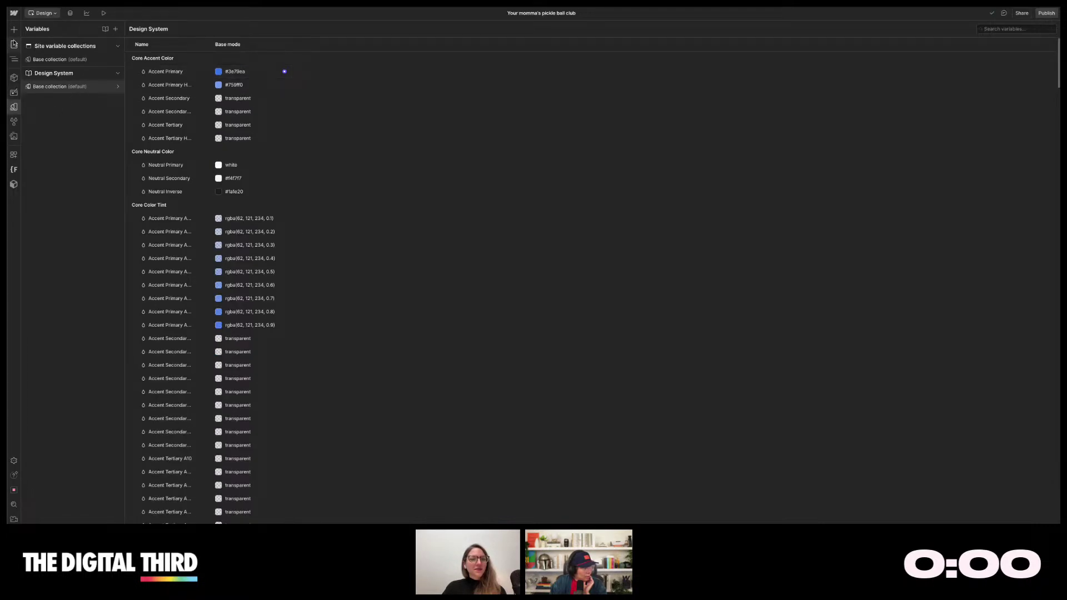
# - Unlink the background color of the Home page hero's Join Now button from its Accent Primary variable
pyautogui.click(15, 47)
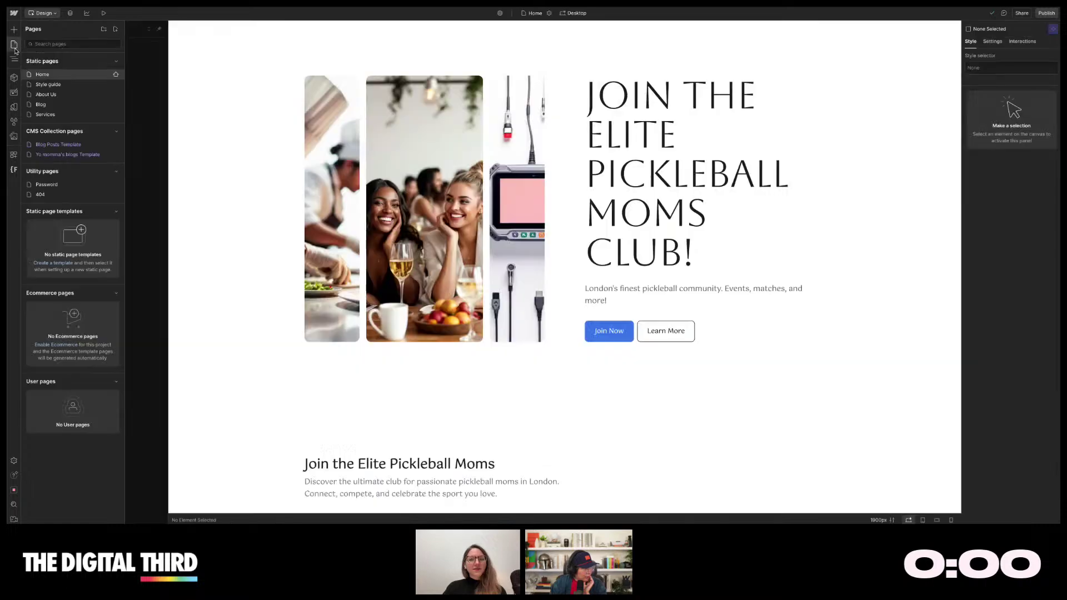
pyautogui.click(609, 330)
pyautogui.scroll(-2, 1019, 373)
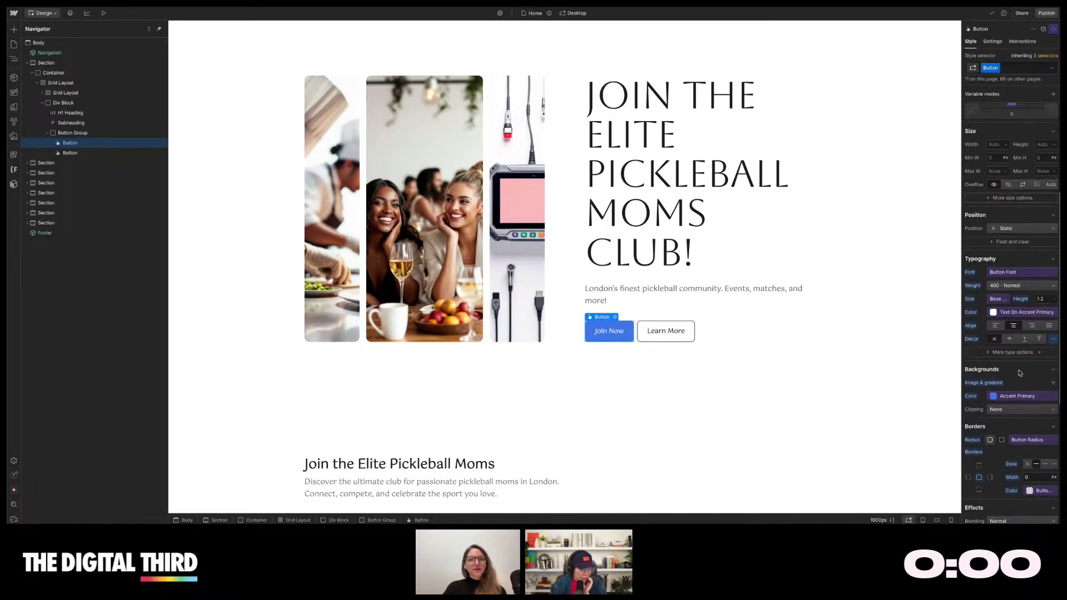
pyautogui.scroll(-2, 1019, 373)
pyautogui.scroll(1, 1003, 349)
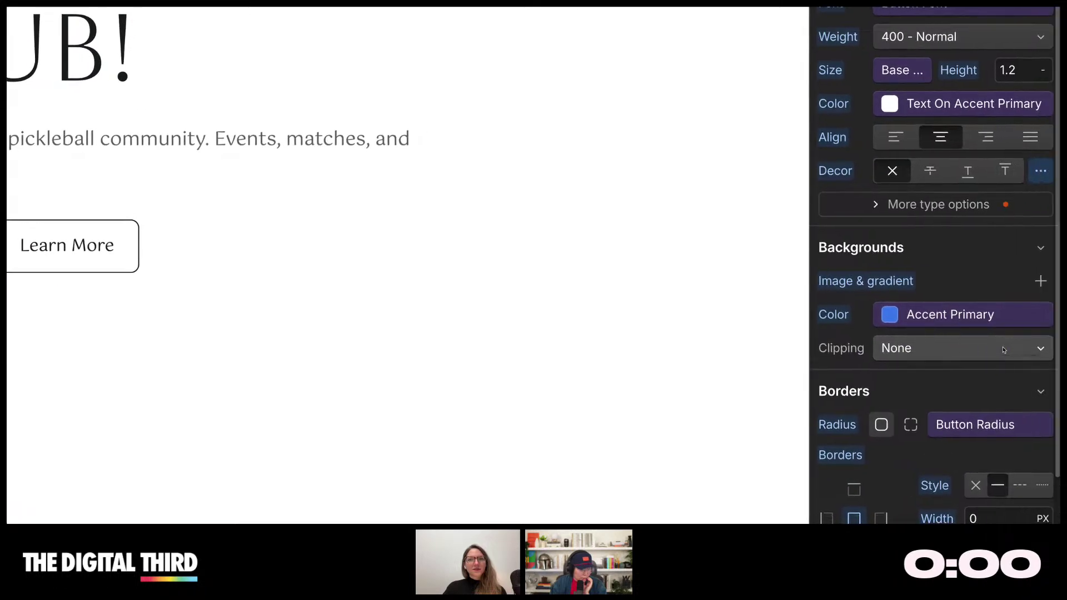
pyautogui.click(916, 321)
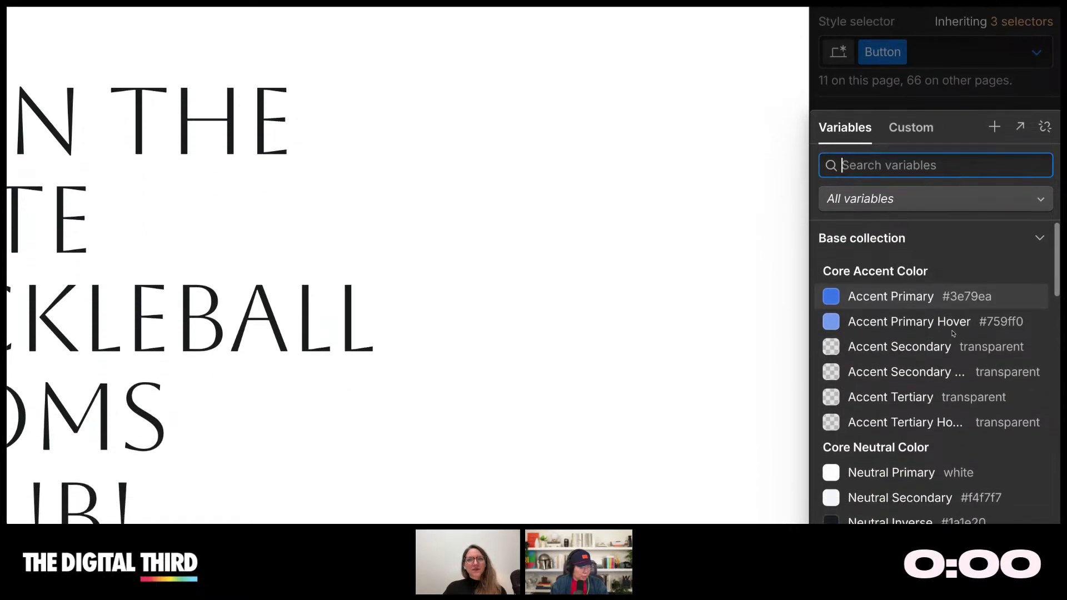
pyautogui.click(1044, 127)
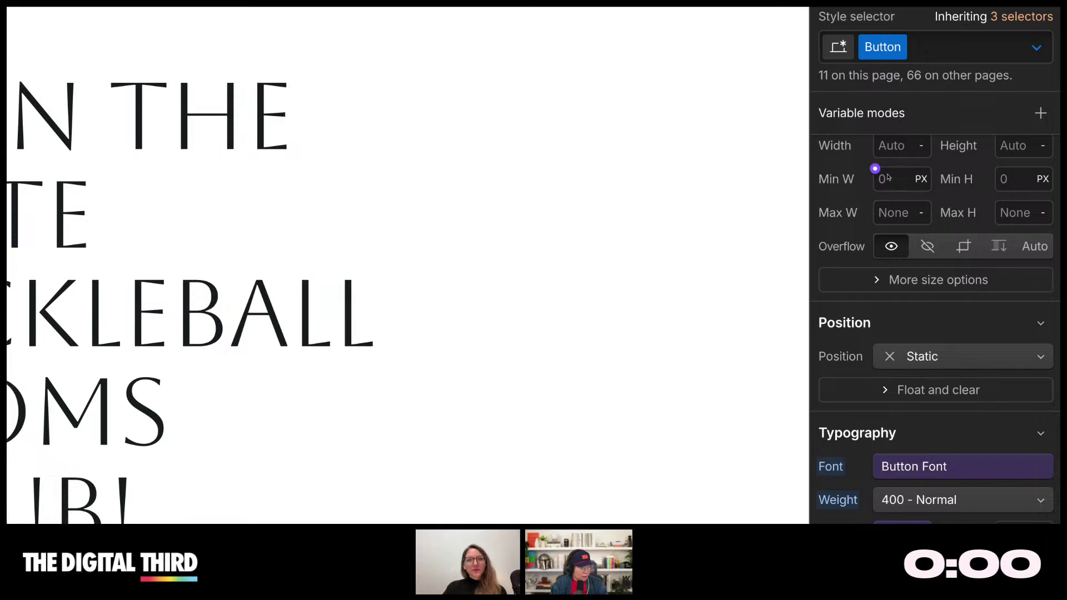
# - Set the Button class's background color to the custom green #45aa4f
pyautogui.scroll(-6, 888, 293)
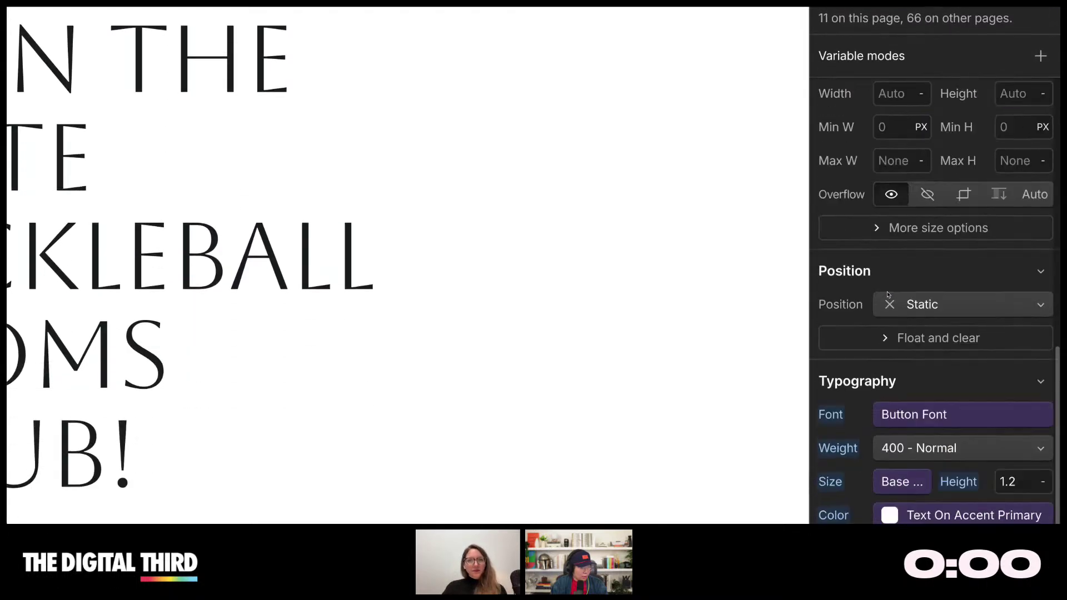
pyautogui.scroll(-1, 887, 293)
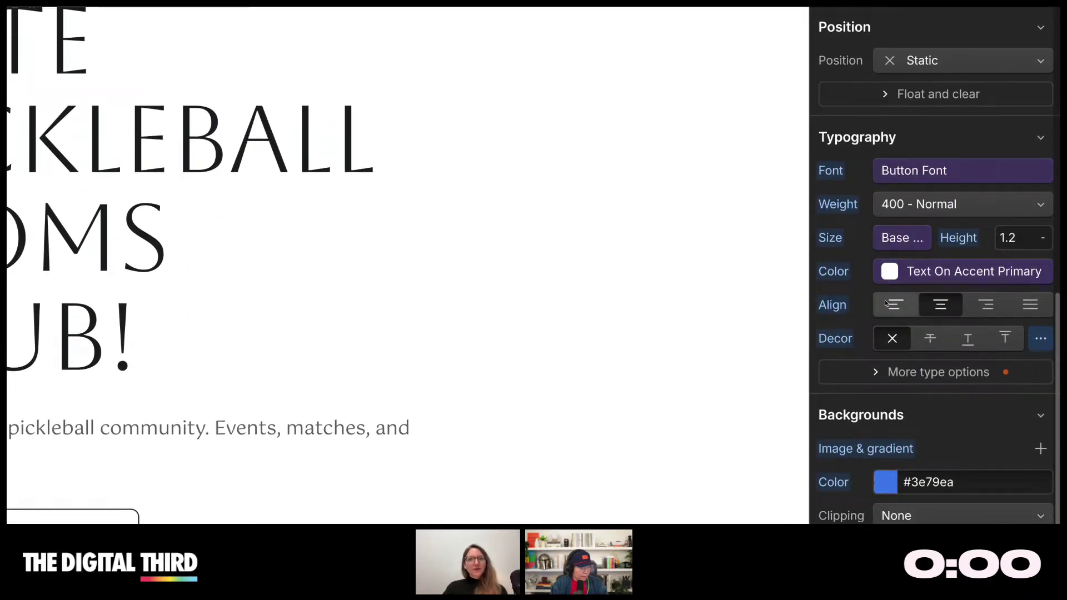
pyautogui.scroll(-3, 895, 311)
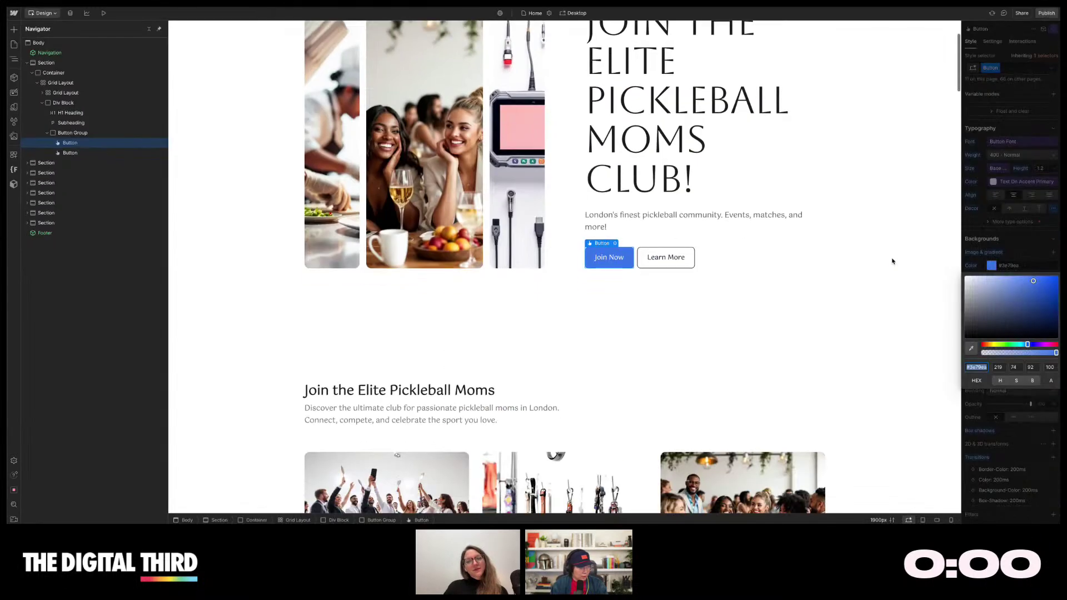
pyautogui.moveTo(1019, 344); pyautogui.dragTo(1007, 344)
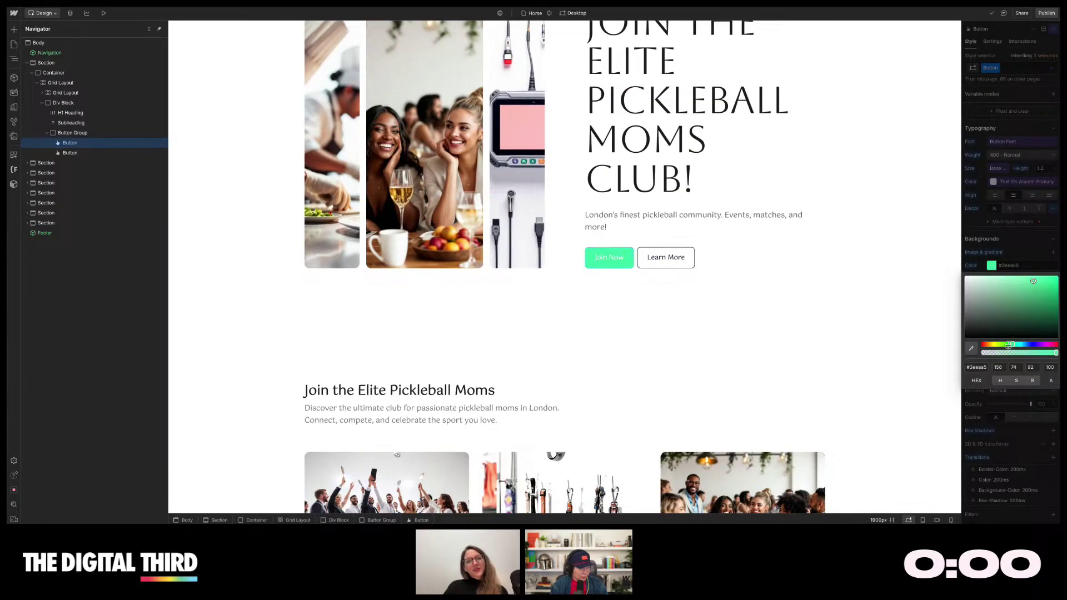
pyautogui.moveTo(1033, 283)
pyautogui.mouseDown()
pyautogui.moveTo(1013, 279)
pyautogui.moveTo(1020, 297)
pyautogui.mouseUp()
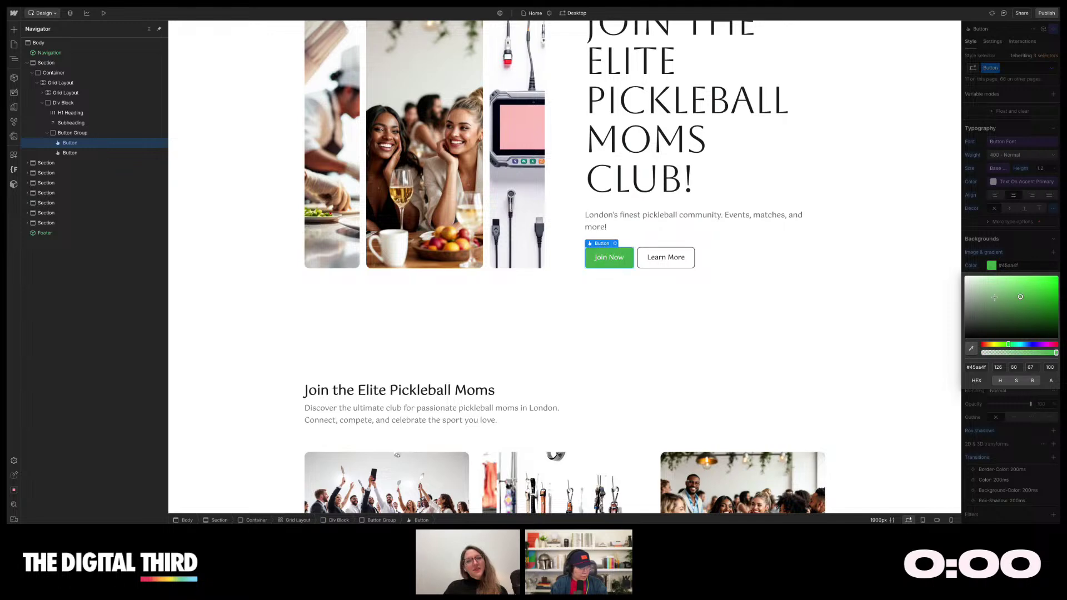
pyautogui.click(894, 295)
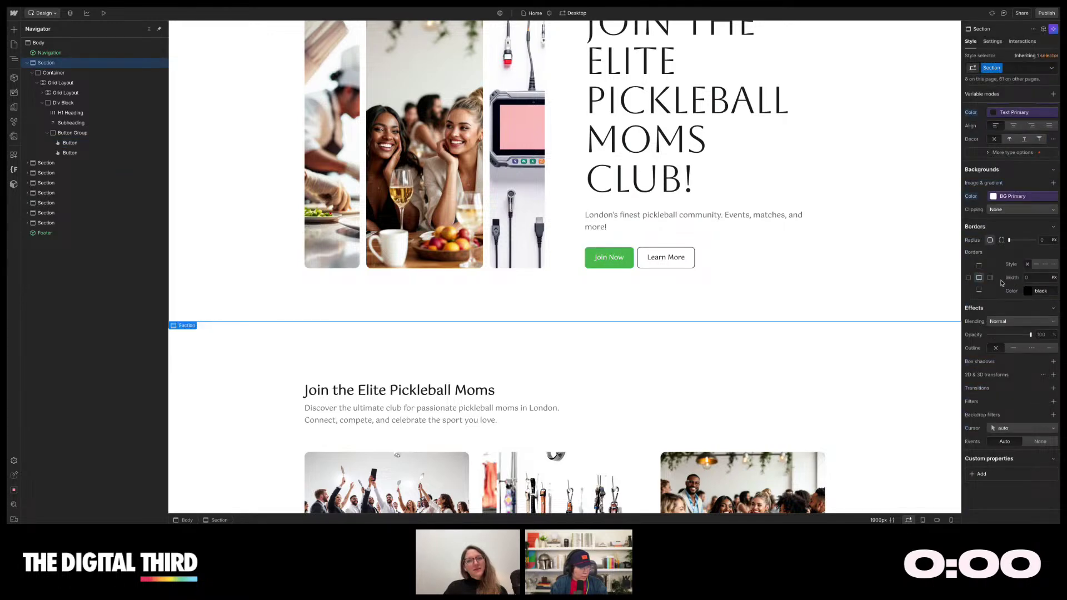
# - Check the green button color in the Home page's hero and in the club cards below it
pyautogui.scroll(5, 1002, 284)
pyautogui.scroll(2, 837, 283)
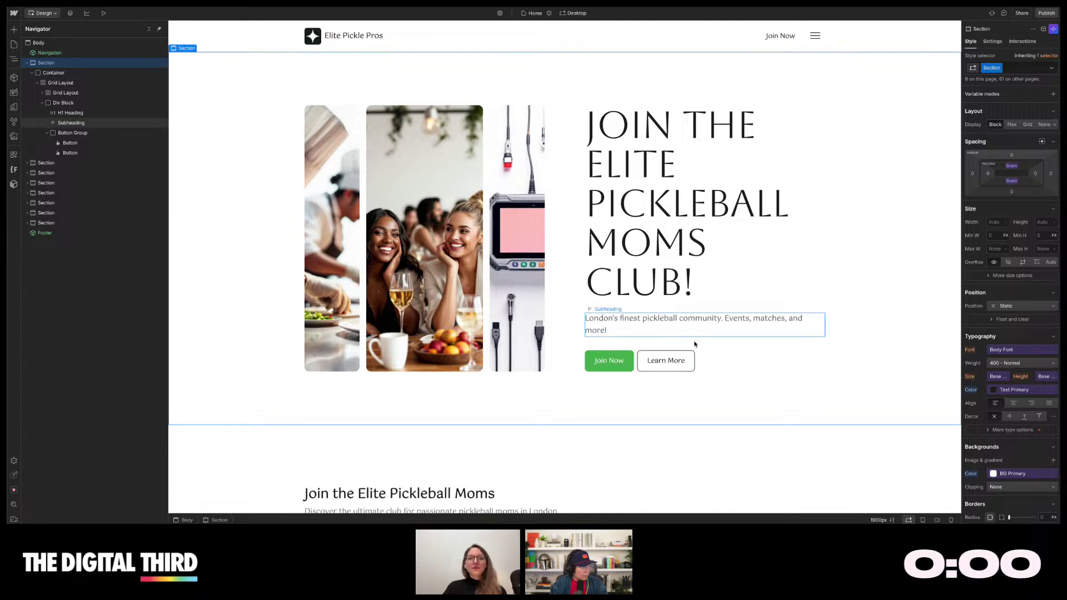
pyautogui.scroll(-9, 809, 362)
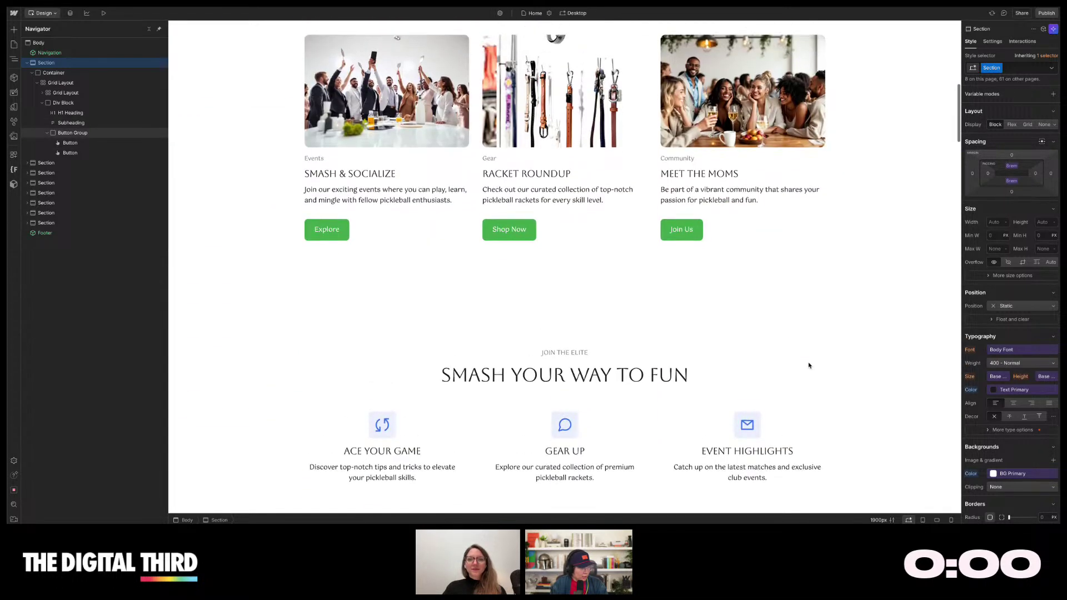
# - Select the Home page hero's Join Now button and inspect its background color settings
pyautogui.scroll(1, 795, 277)
pyautogui.scroll(7, 863, 298)
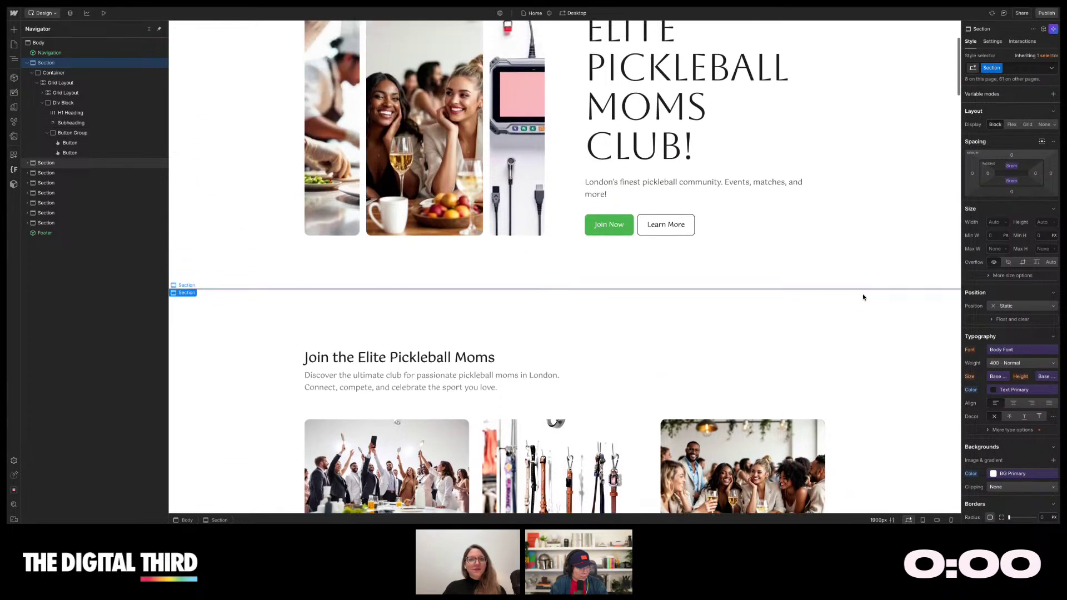
pyautogui.click(621, 236)
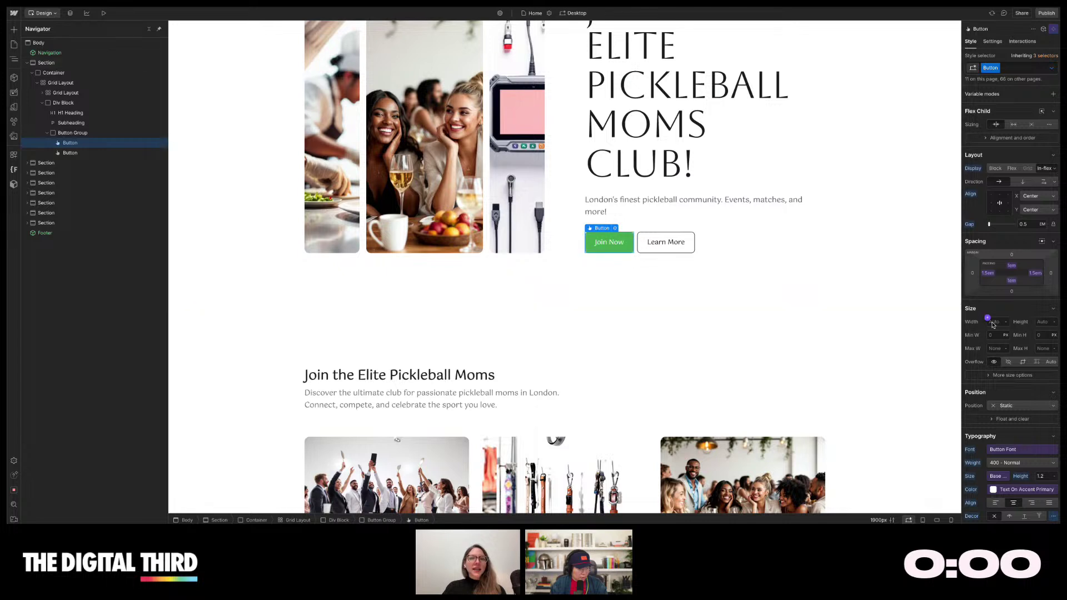
pyautogui.scroll(-2, 1008, 332)
pyautogui.scroll(-3, 1008, 332)
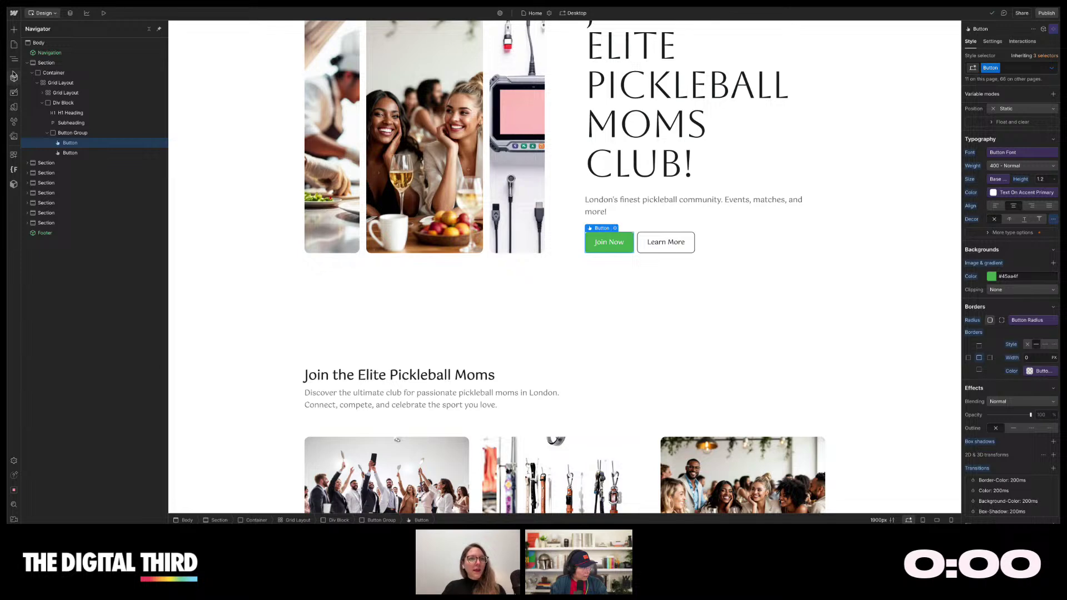
# - Open the Style guide page and locate the Learn More sample buttons under Button Font
pyautogui.click(14, 45)
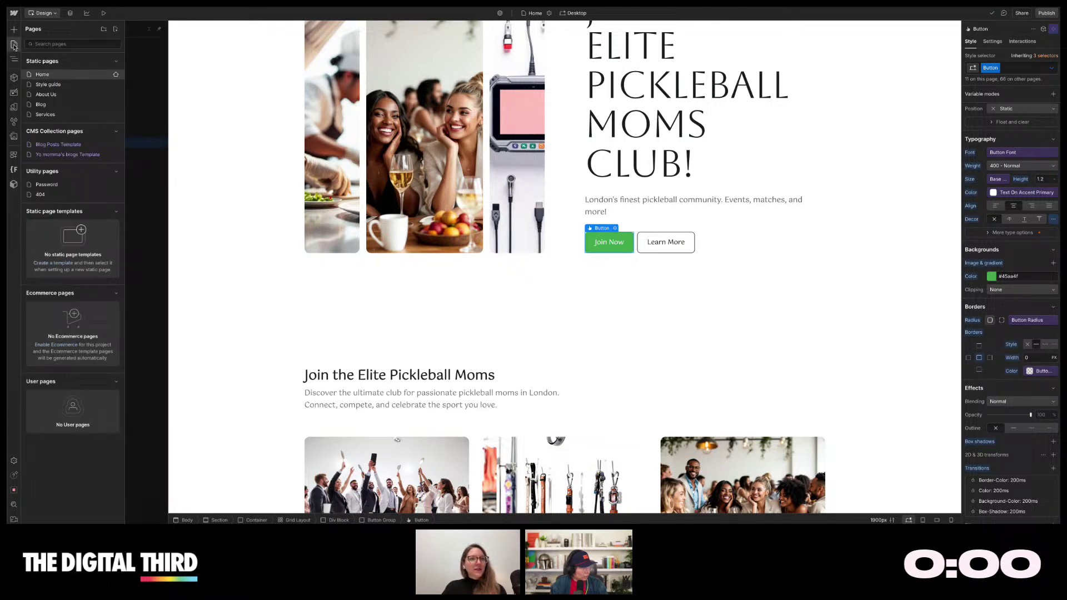
pyautogui.click(74, 89)
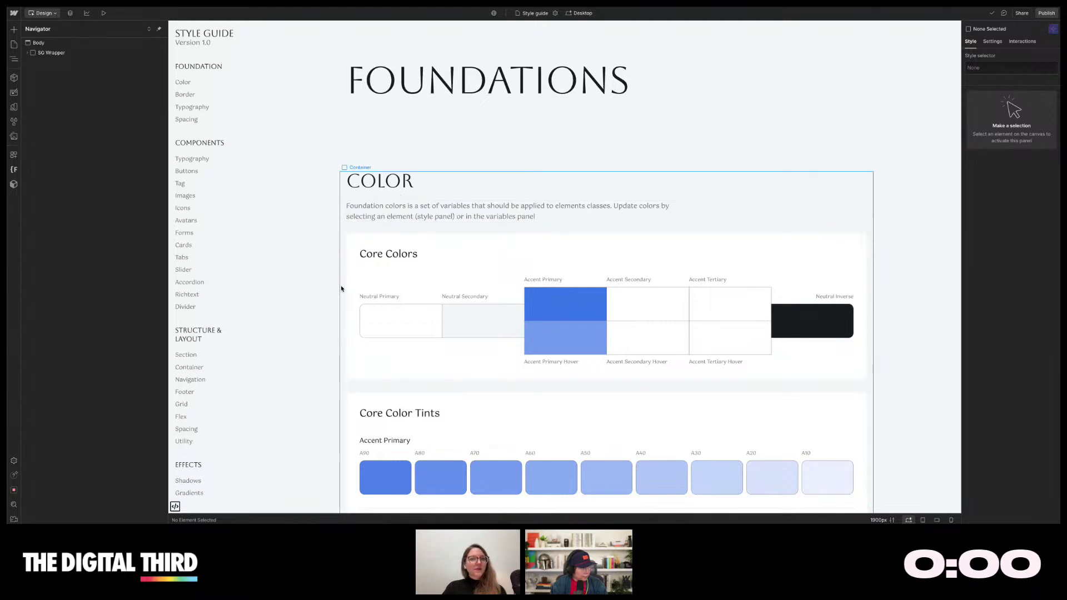
pyautogui.scroll(-3, 515, 259)
pyautogui.scroll(-20, 515, 259)
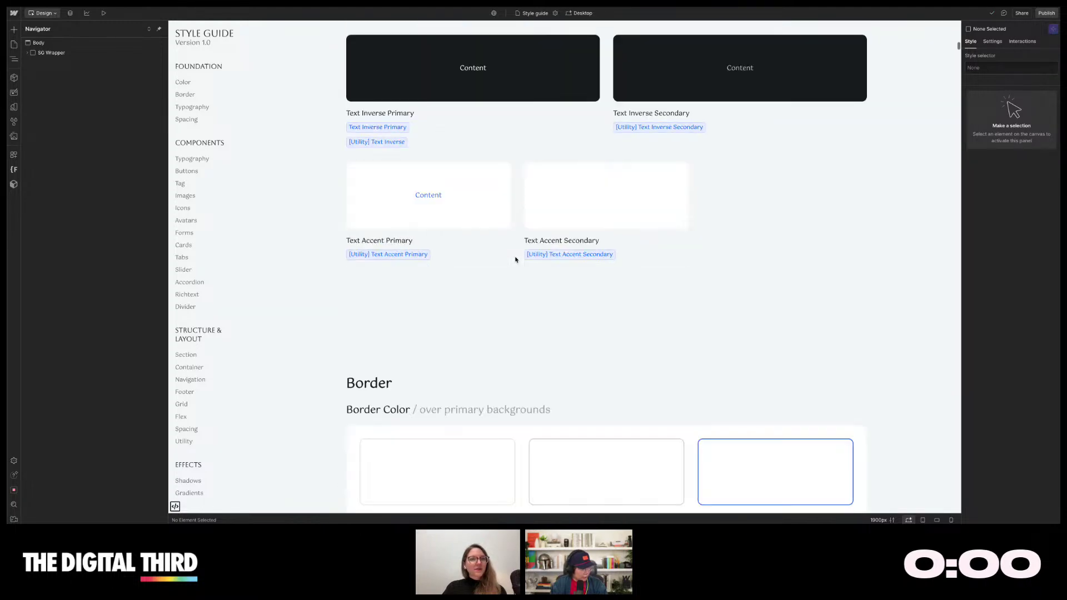
pyautogui.scroll(-15, 515, 260)
pyautogui.scroll(5, 515, 259)
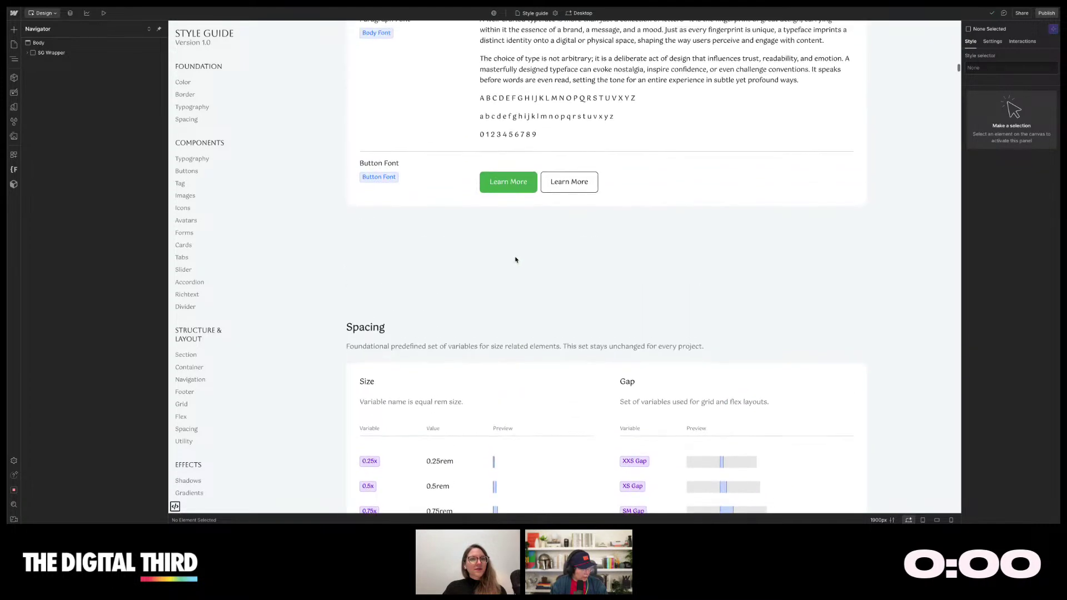
pyautogui.scroll(1, 515, 259)
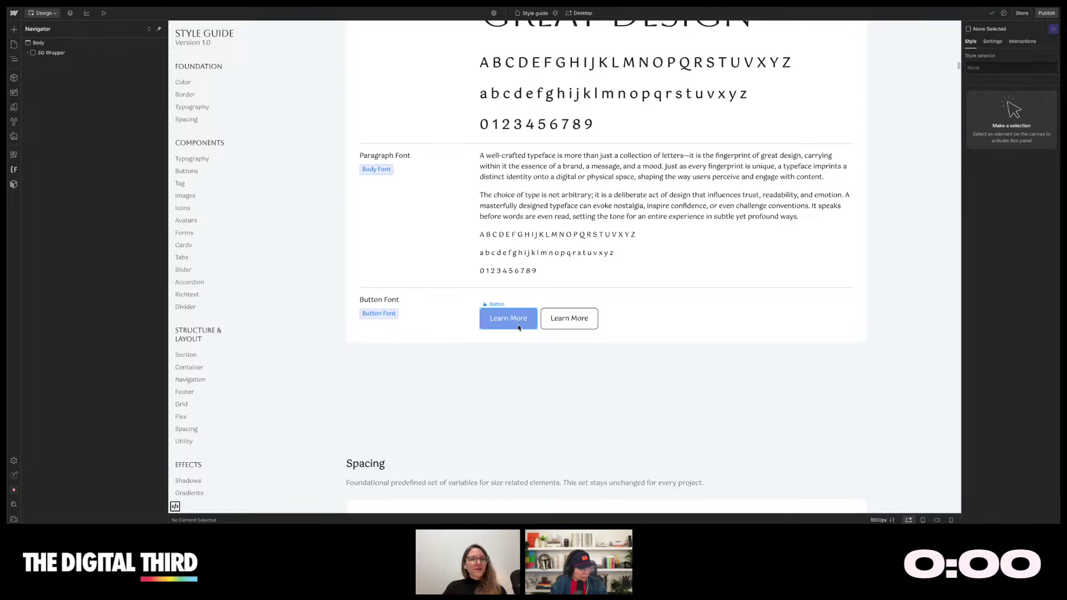
# - Restore the Button class's background color to the Accent Primary variable using the filled Learn More sample button
pyautogui.click(518, 327)
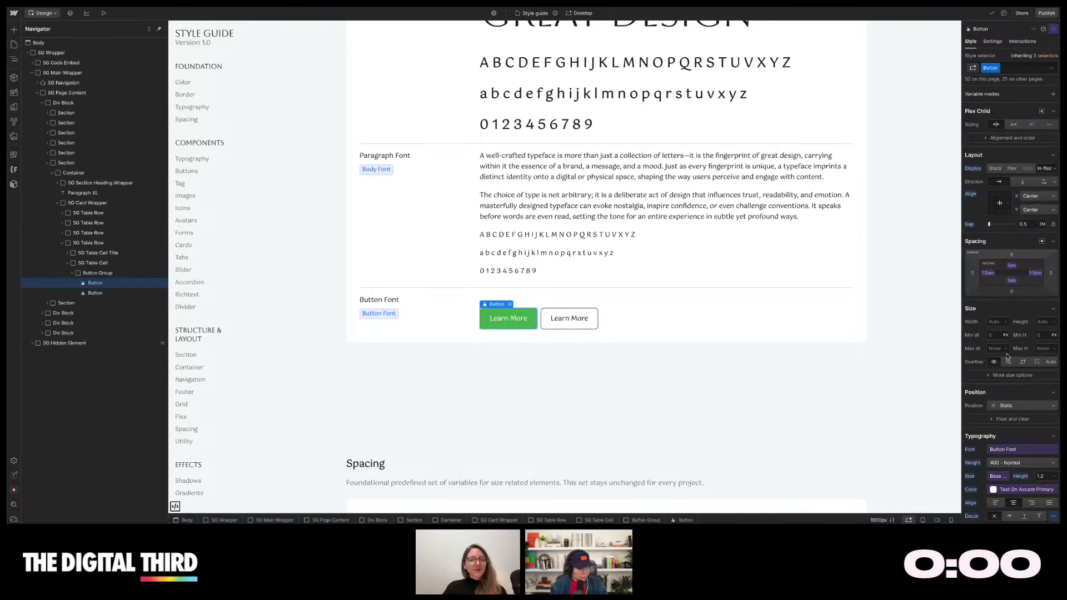
pyautogui.scroll(-8, 1007, 345)
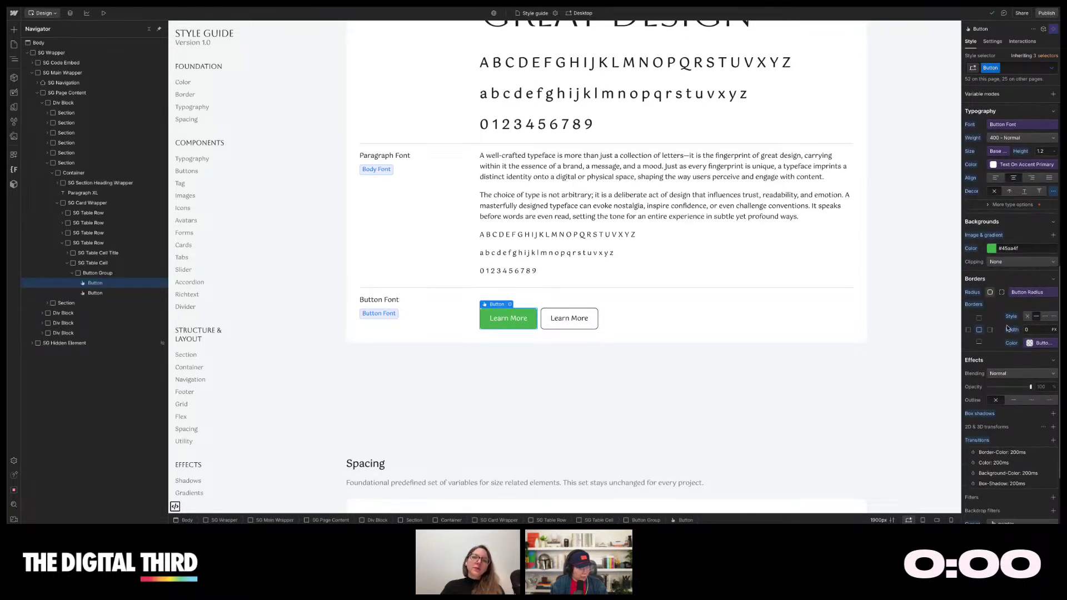
pyautogui.scroll(-1, 1008, 234)
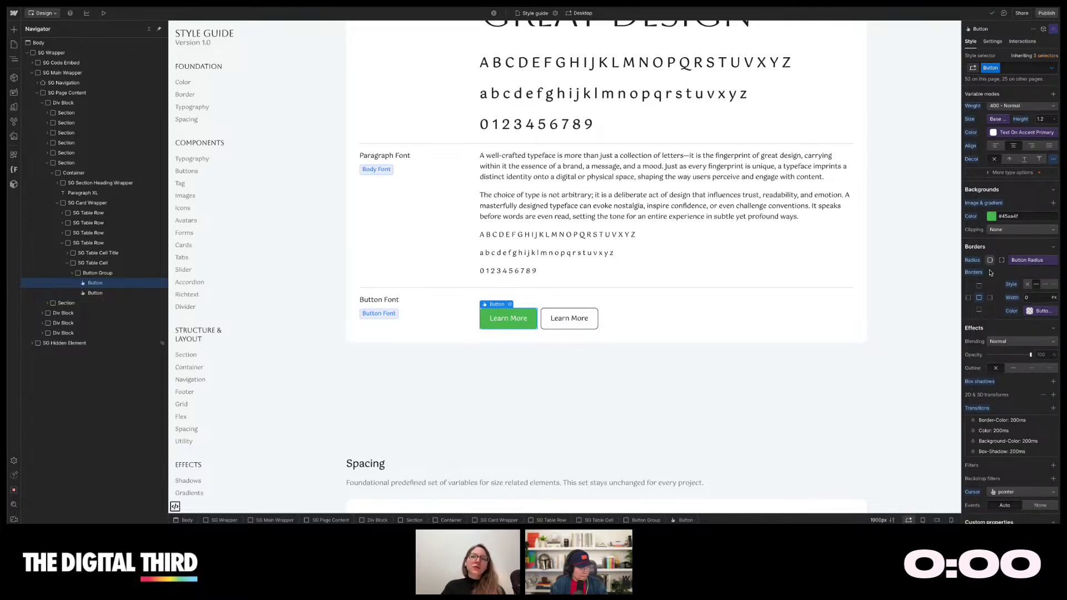
pyautogui.scroll(1, 911, 311)
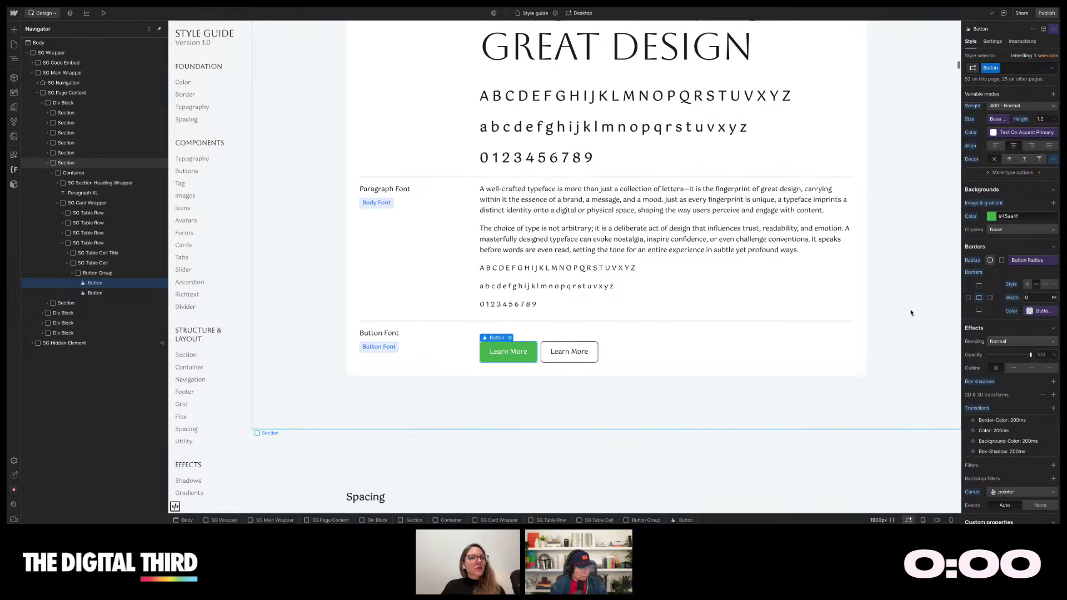
pyautogui.scroll(1, 911, 312)
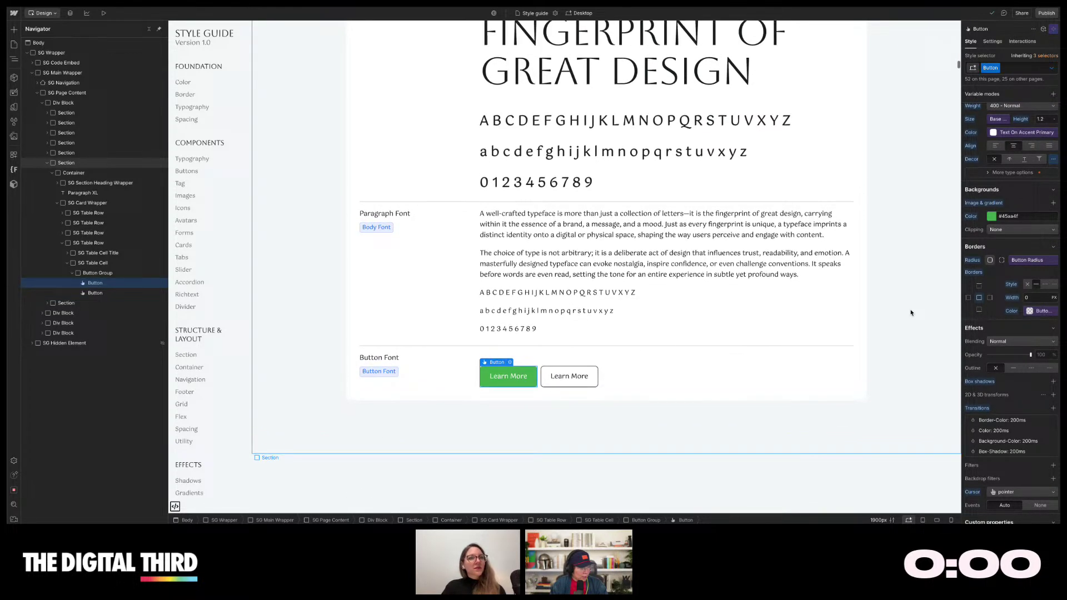
pyautogui.click(987, 212)
pyautogui.click(992, 296)
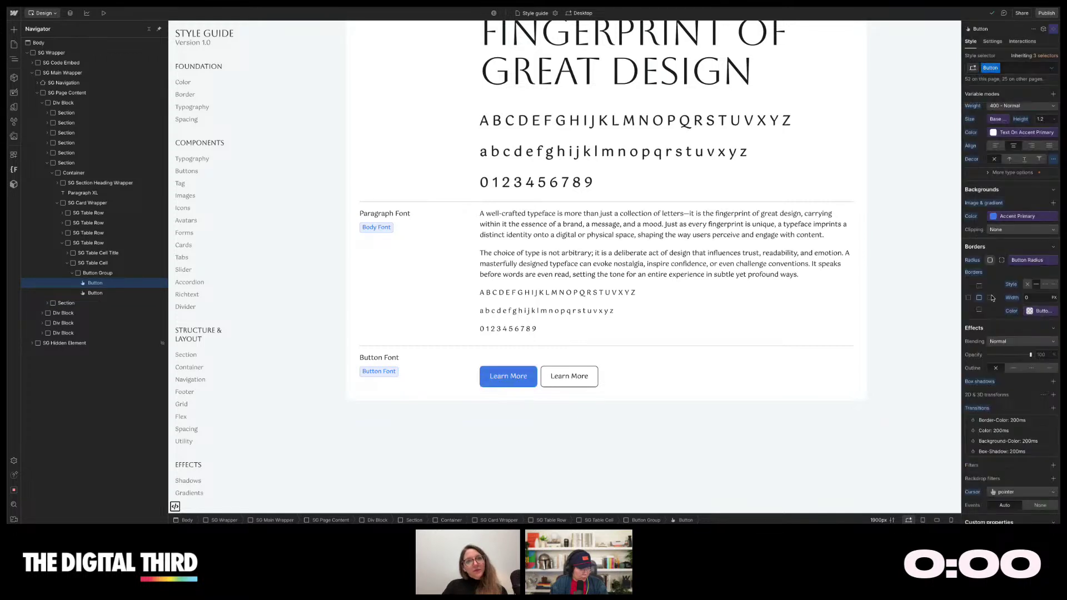
pyautogui.click(886, 336)
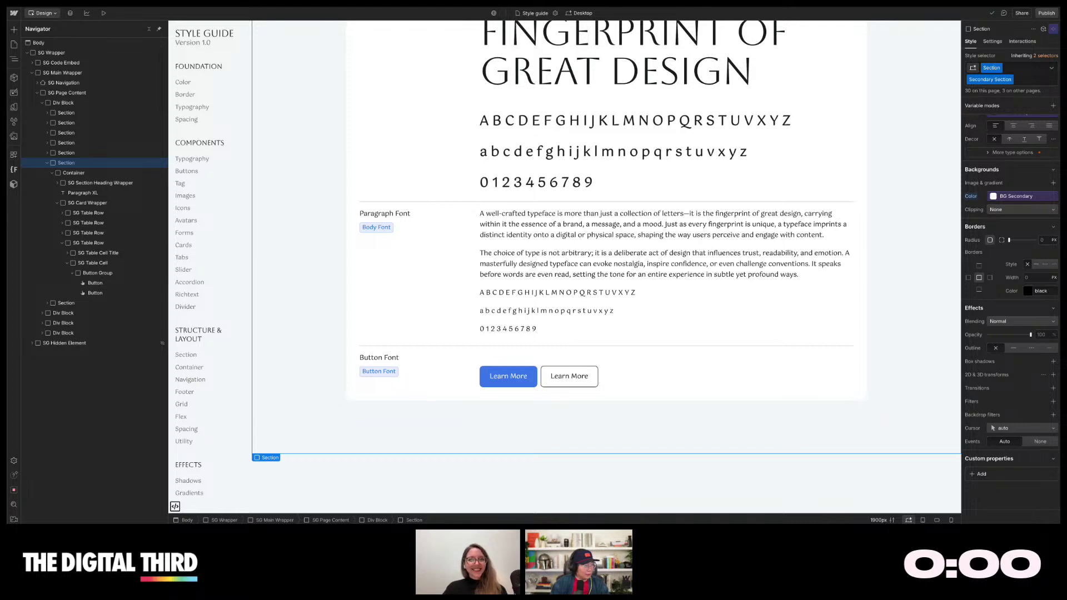
# - Switch to the YouTube livestream "BUILD WARS: Webflow vs. Lovable", toggle its sound, and go to the webflow.com tab
pyautogui.hotkey('alt', 'Tab')
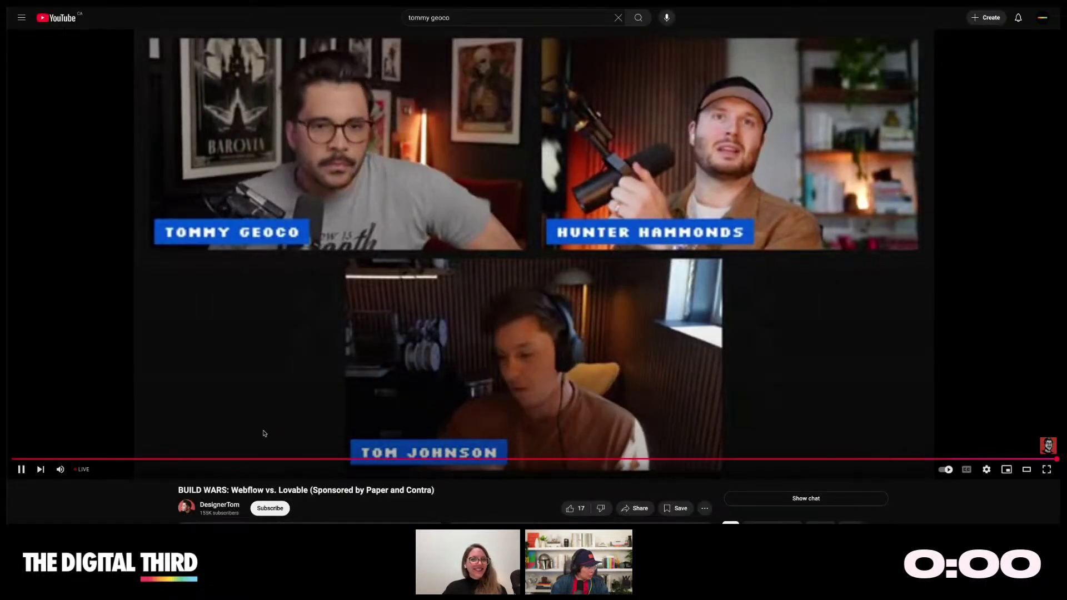
pyautogui.click(60, 470)
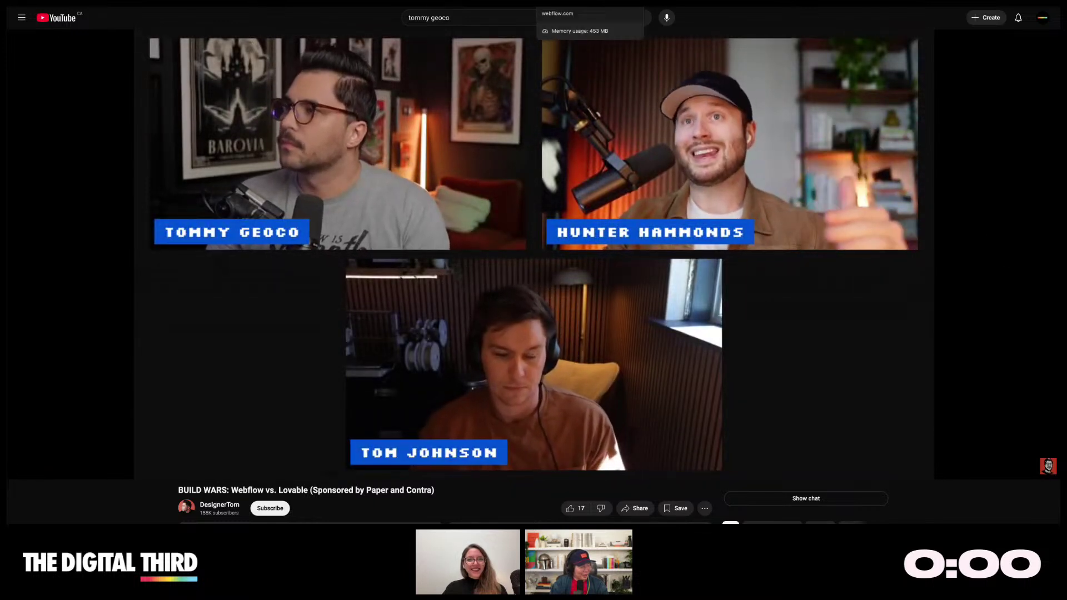
pyautogui.click(589, 3)
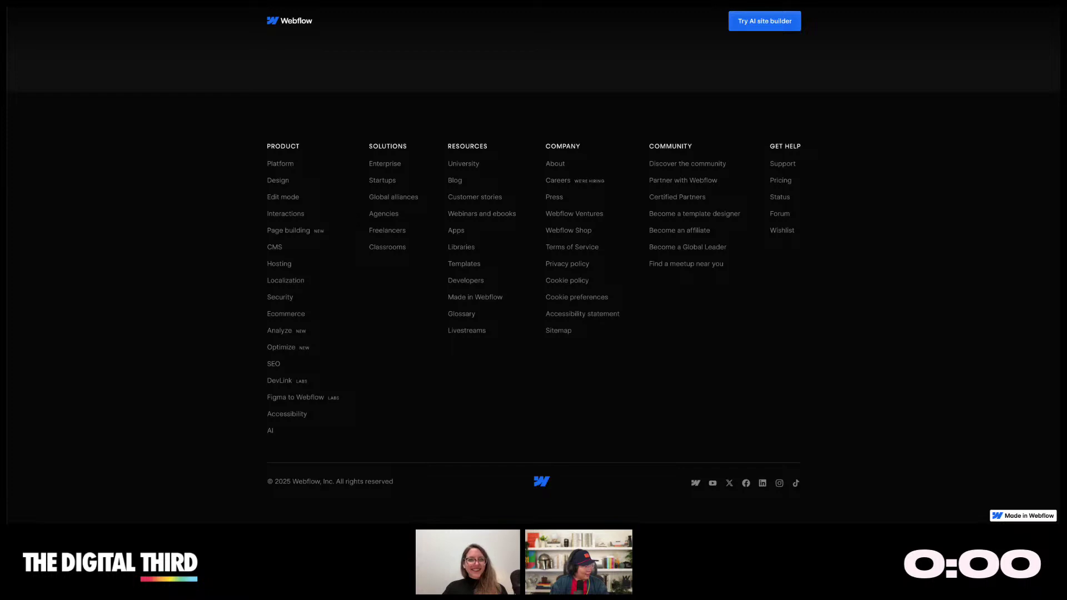